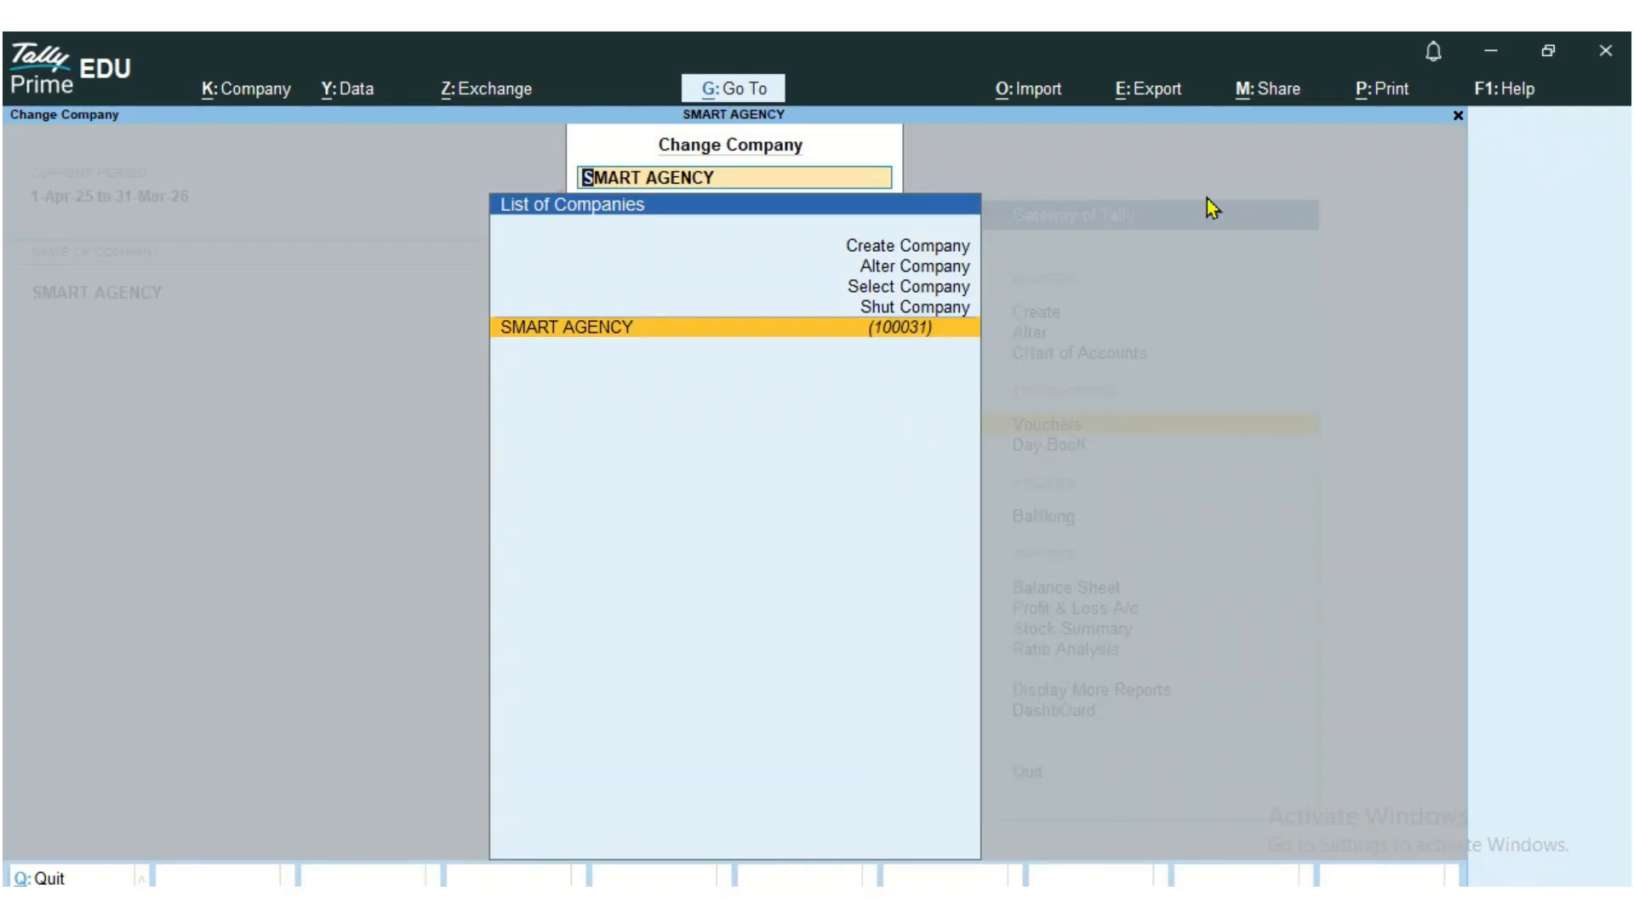
# Step: Shut the currently open company SMART AGENCY
pyautogui.click(950, 310)
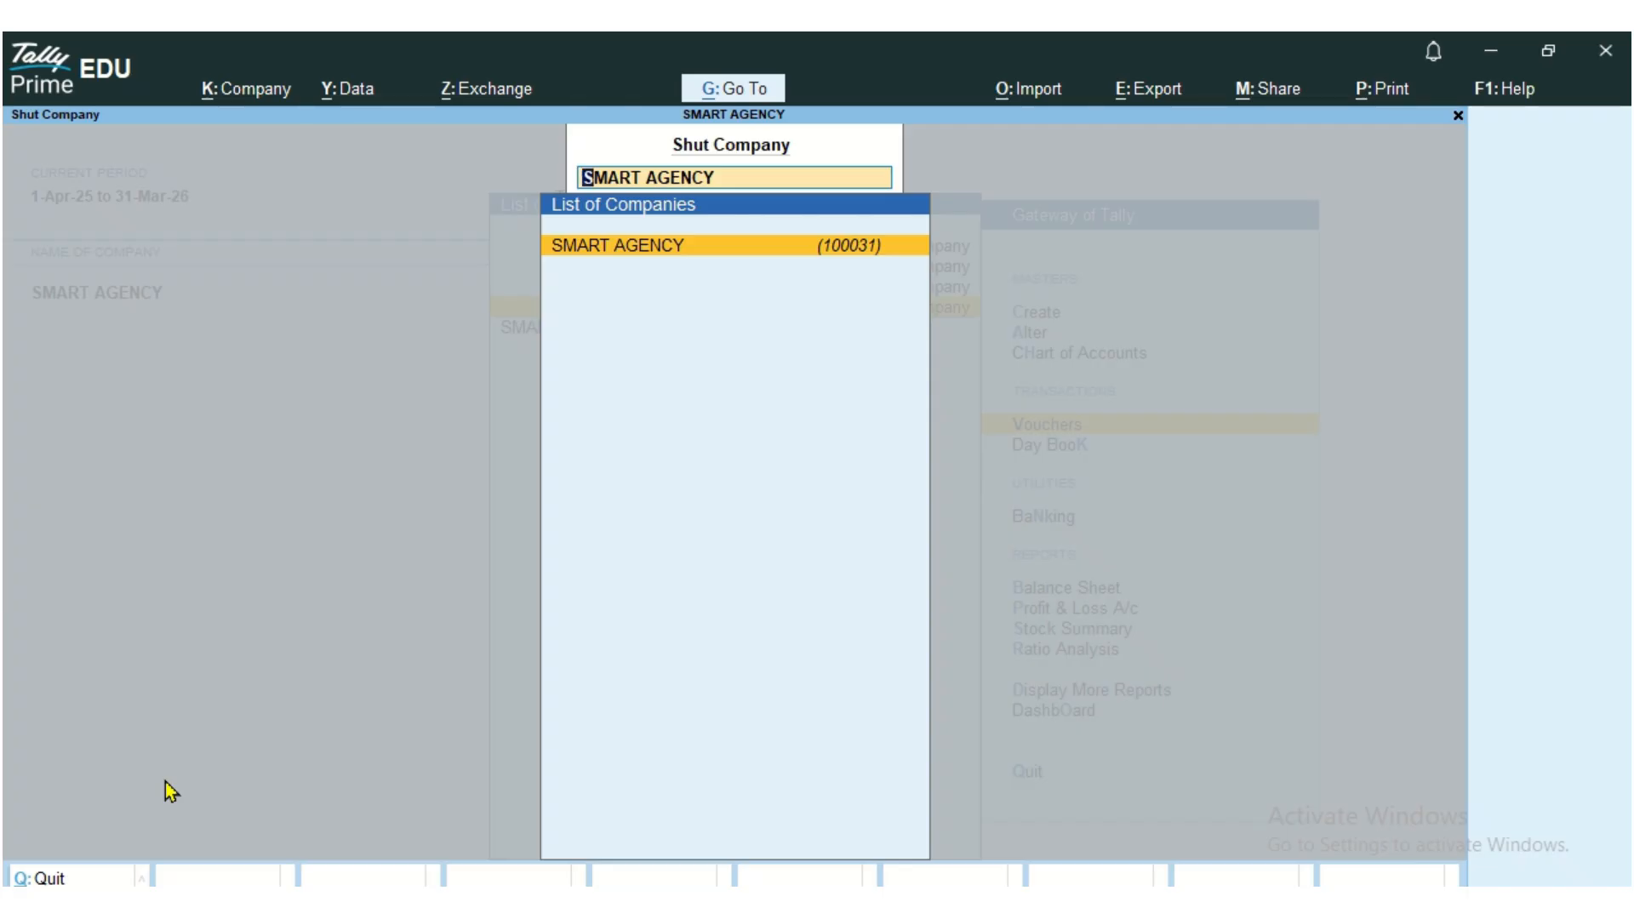
pyautogui.press('Return')
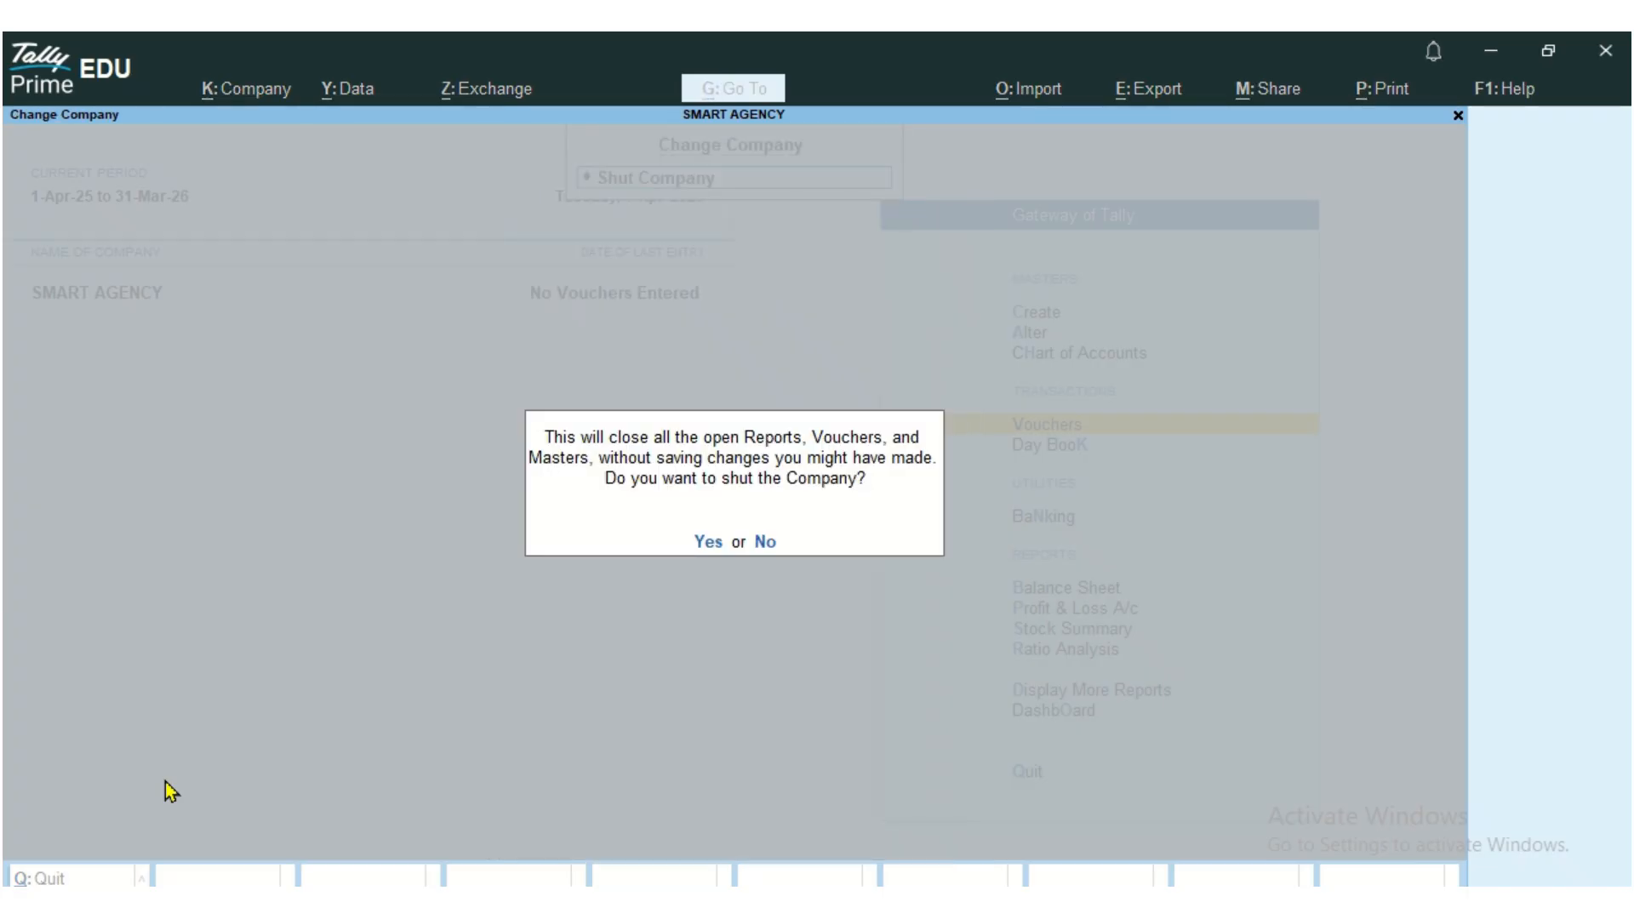
pyautogui.press('Return')
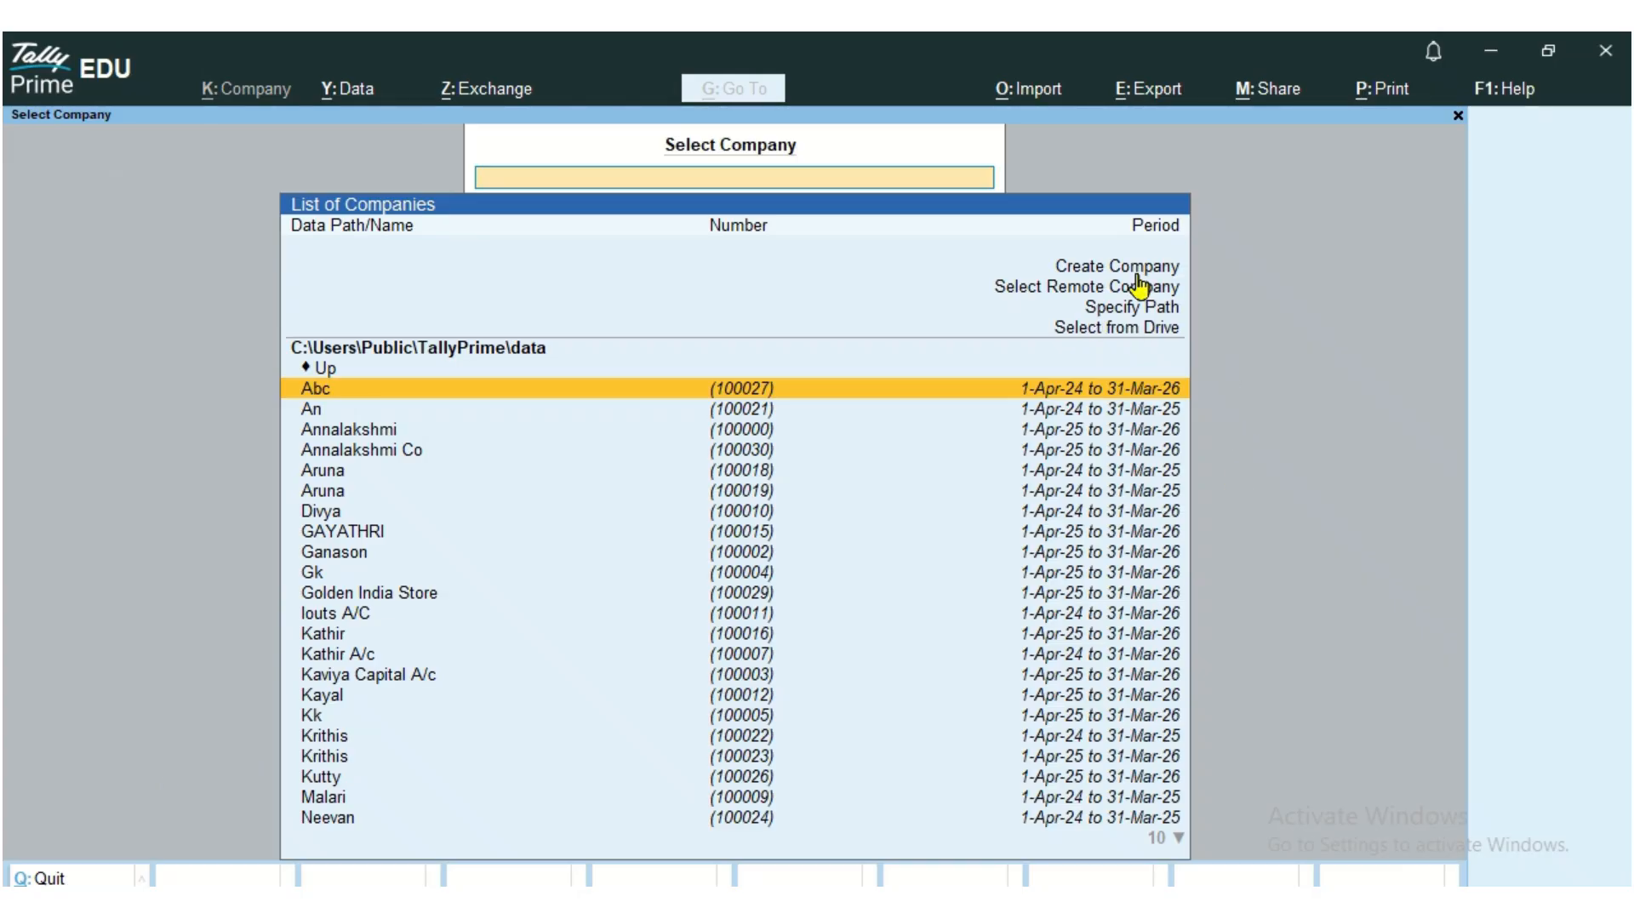
# Step: Start creating a new company and name it GOLDEN FLOWER AGENCY
pyautogui.press('Up')
pyautogui.press('Up')
pyautogui.press('Up')
pyautogui.press('Up')
pyautogui.press('Up')
pyautogui.press('Up')
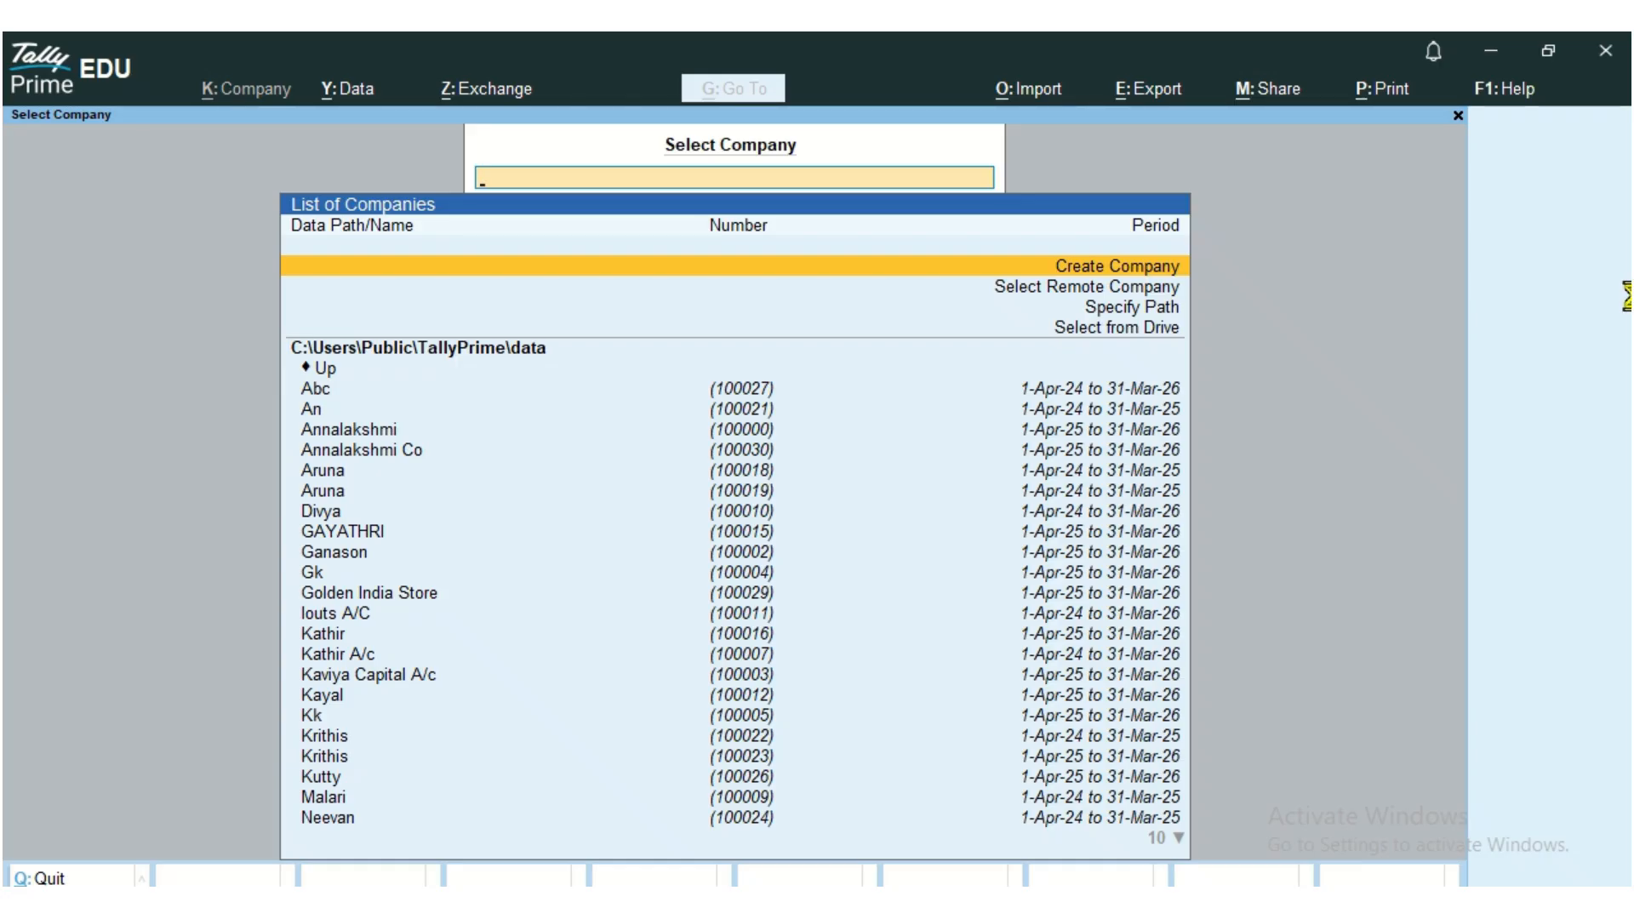
pyautogui.press('Return')
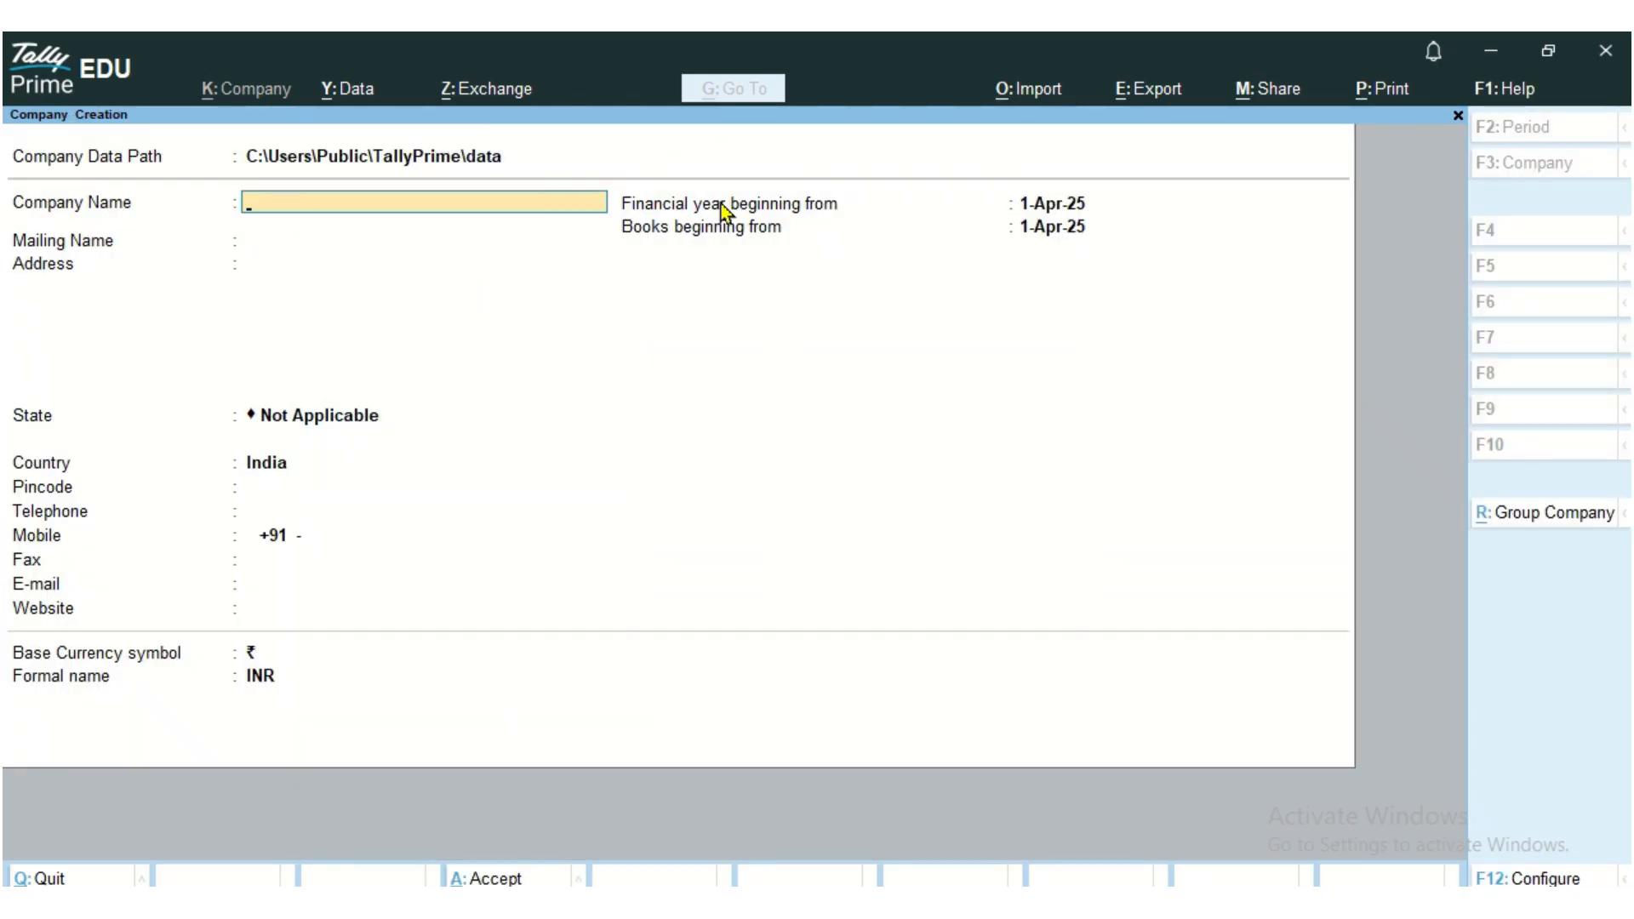
pyautogui.write('GOLDEN FLOWE')
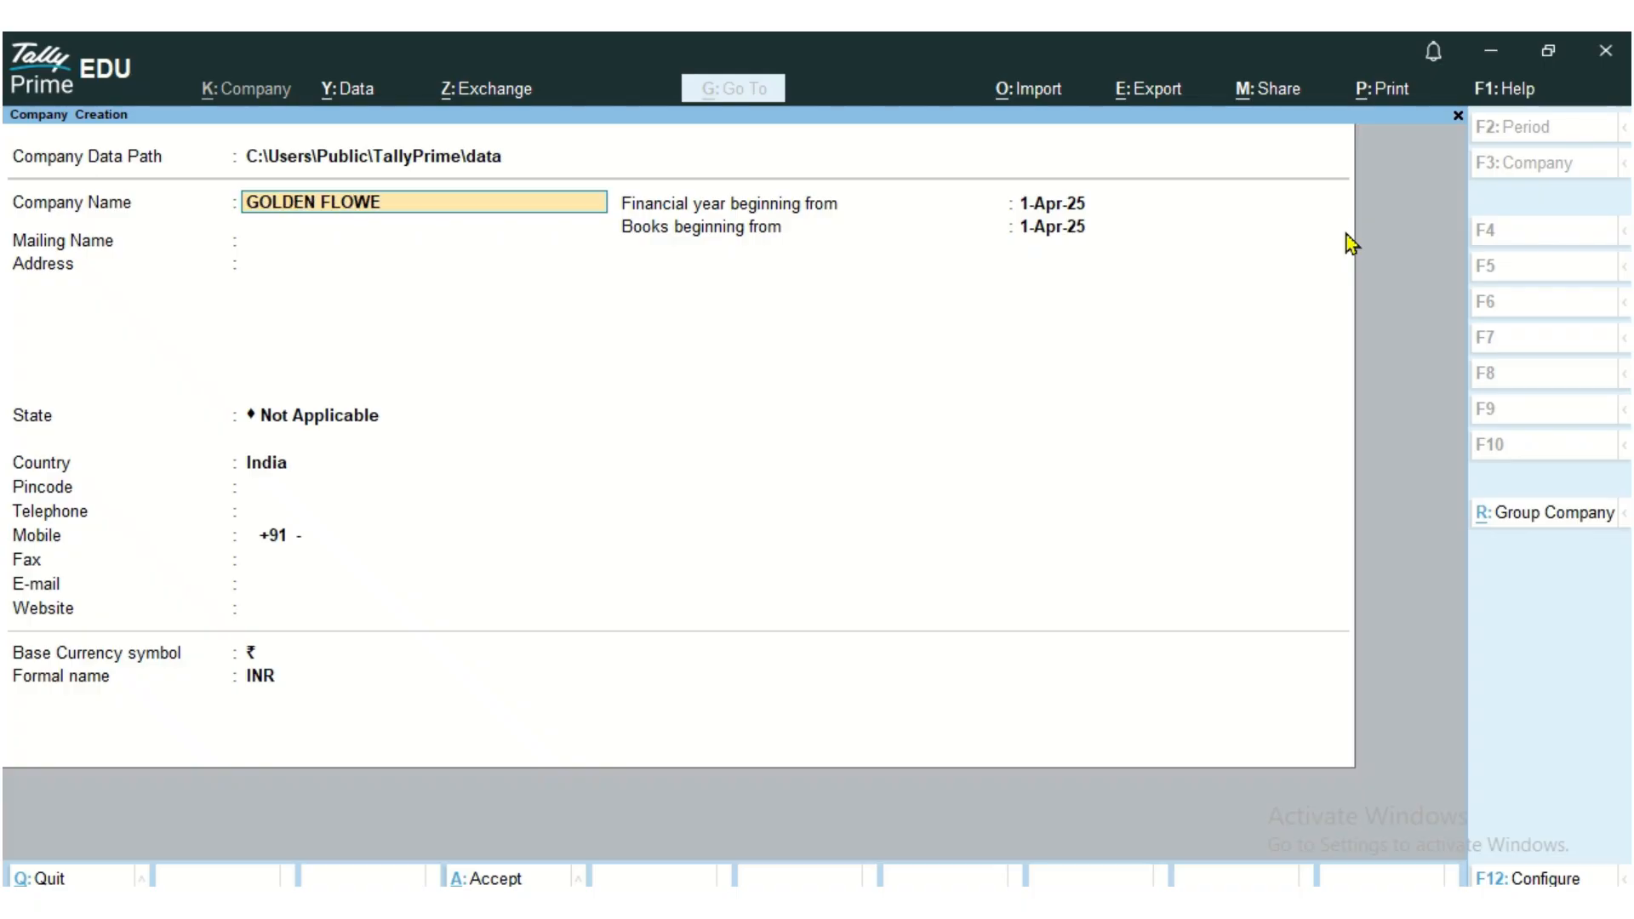
pyautogui.write('R AGAN')
pyautogui.press('BackSpace')
pyautogui.press('BackSpace')
pyautogui.write('ENCY')
pyautogui.press('Return')
# Step: Keep the suggested mailing name, leave the address empty, and set the company's state to Tamil Nadu with India as the country
pyautogui.press('Return')
pyautogui.press('Return')
pyautogui.write('ta')
pyautogui.press('Return')
pyautogui.press('Return')
pyautogui.press('Return')
pyautogui.press('Return')
pyautogui.press('Return')
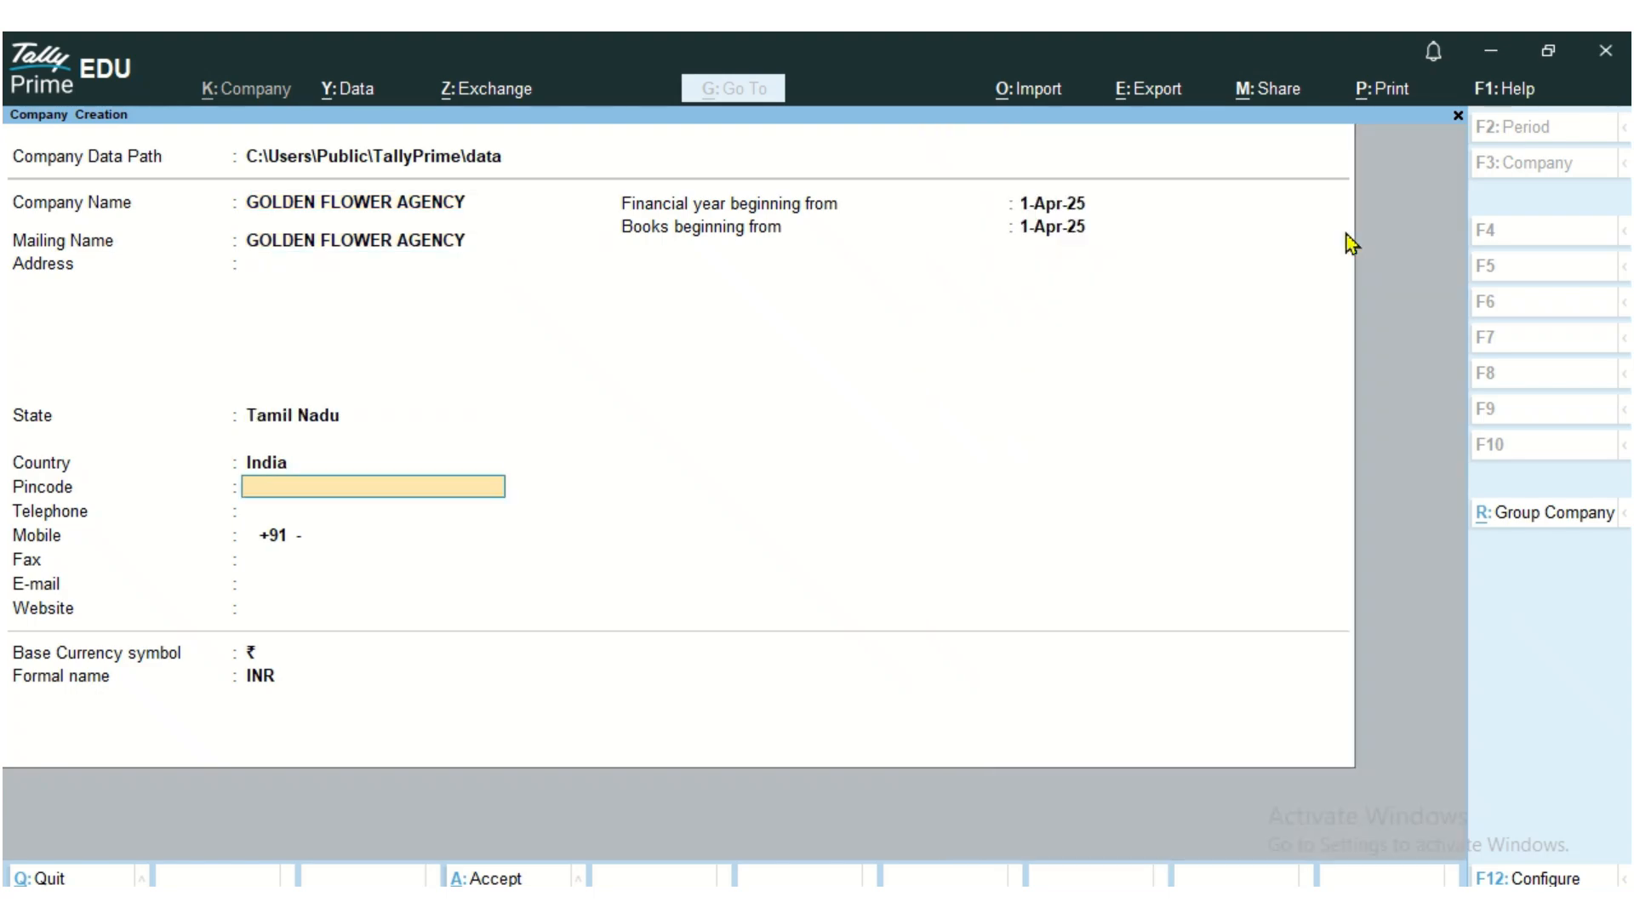
# Step: Leave the company's contact fields blank, keep the default currency settings, and save the new company
pyautogui.press('Return')
pyautogui.press('Return')
pyautogui.press('Return')
pyautogui.press('Return')
pyautogui.press('Return')
pyautogui.press('Return')
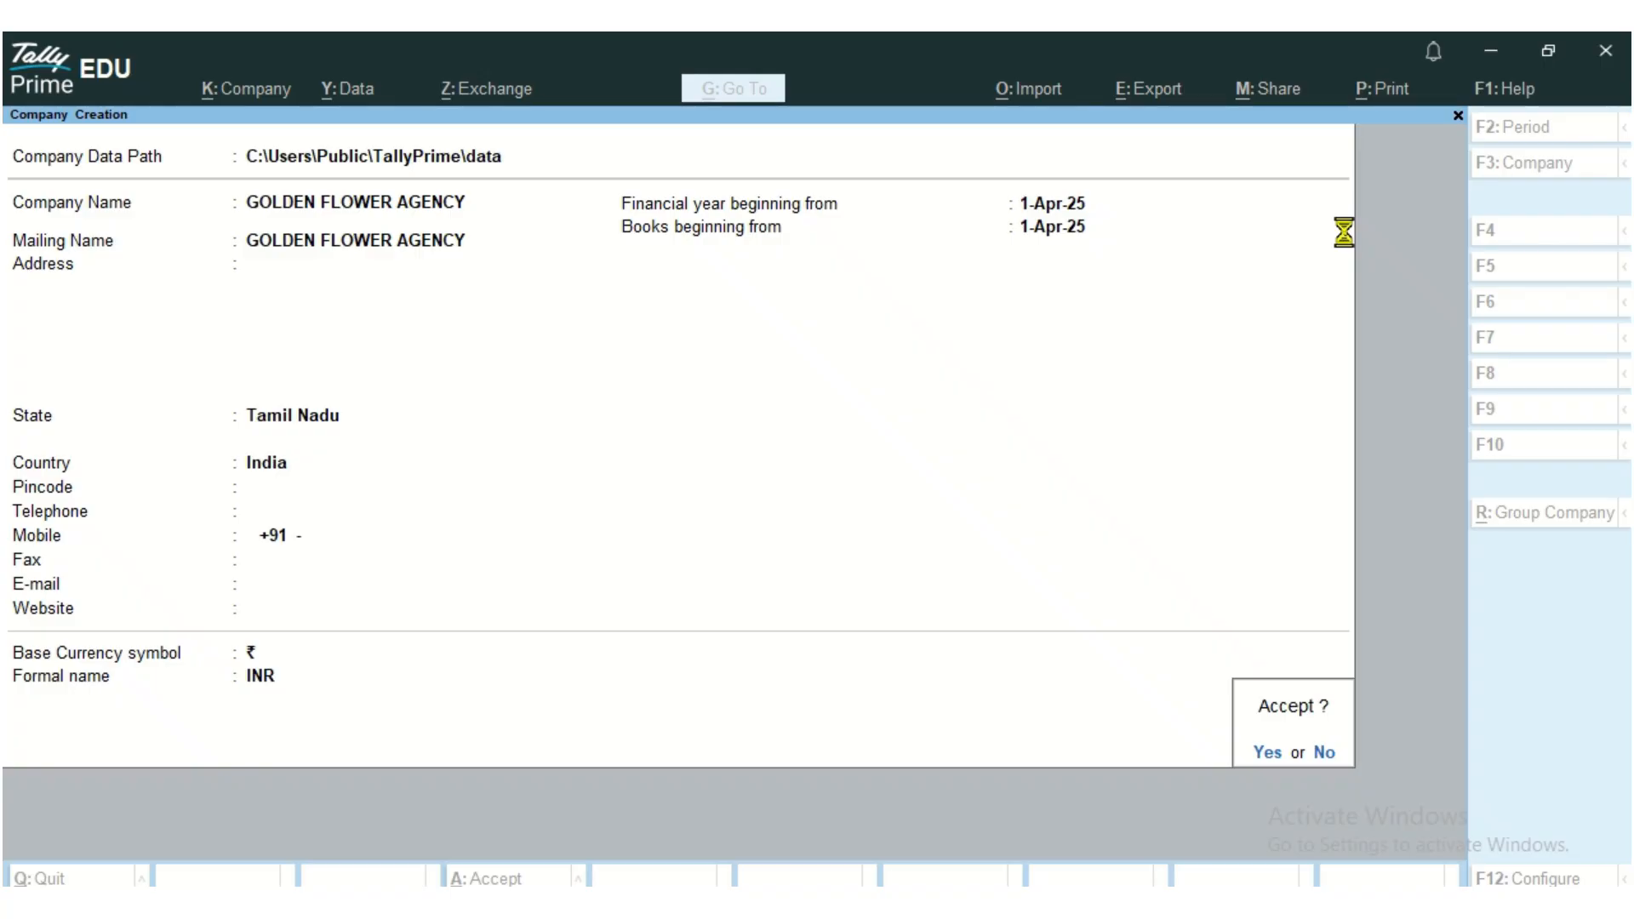
pyautogui.press('Return')
# Step: Disable Goods and Services Tax (GST) in the new company's features, keep the other defaults, and save them
pyautogui.press('Return')
pyautogui.press('Return')
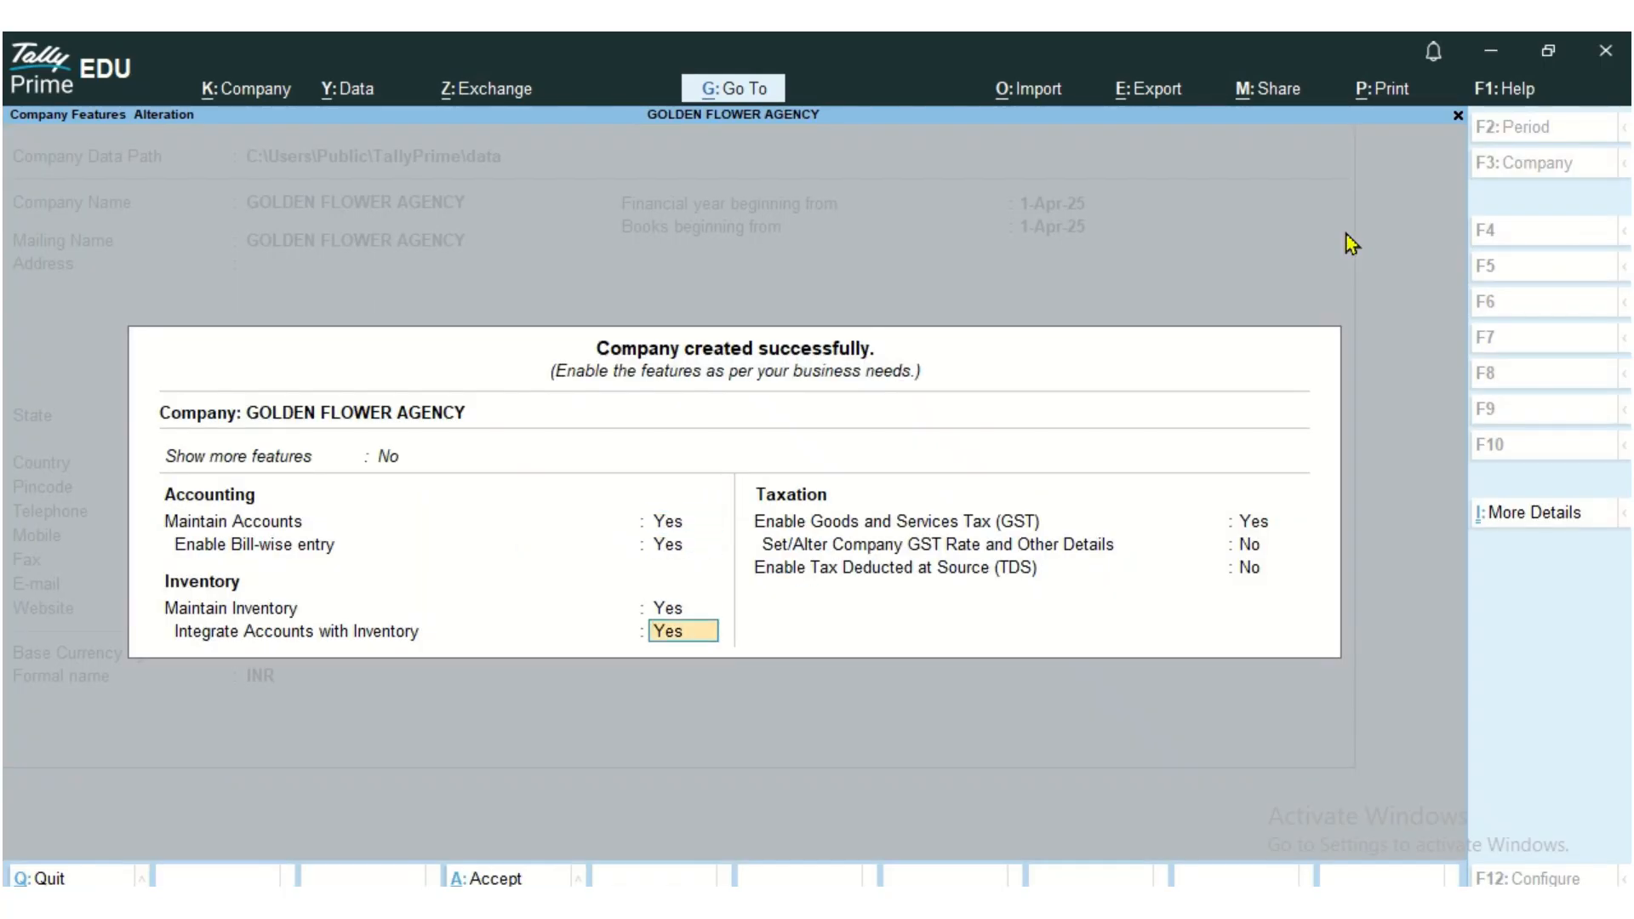
pyautogui.press('Return')
pyautogui.write('N')
pyautogui.press('Return')
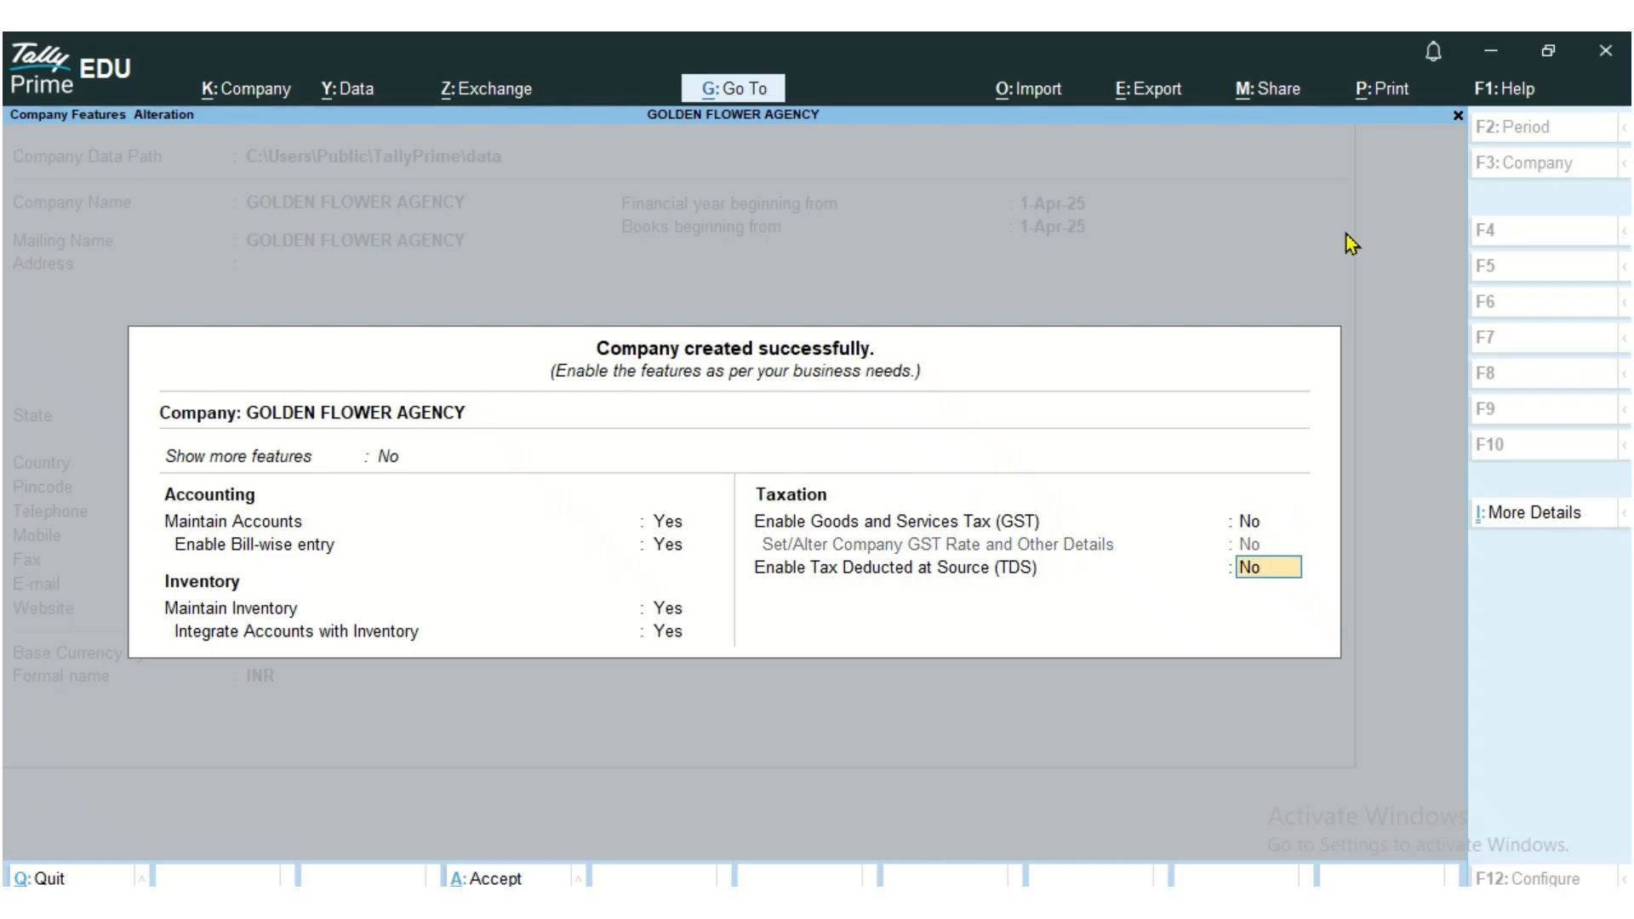
pyautogui.press('Return')
pyautogui.press('Return')
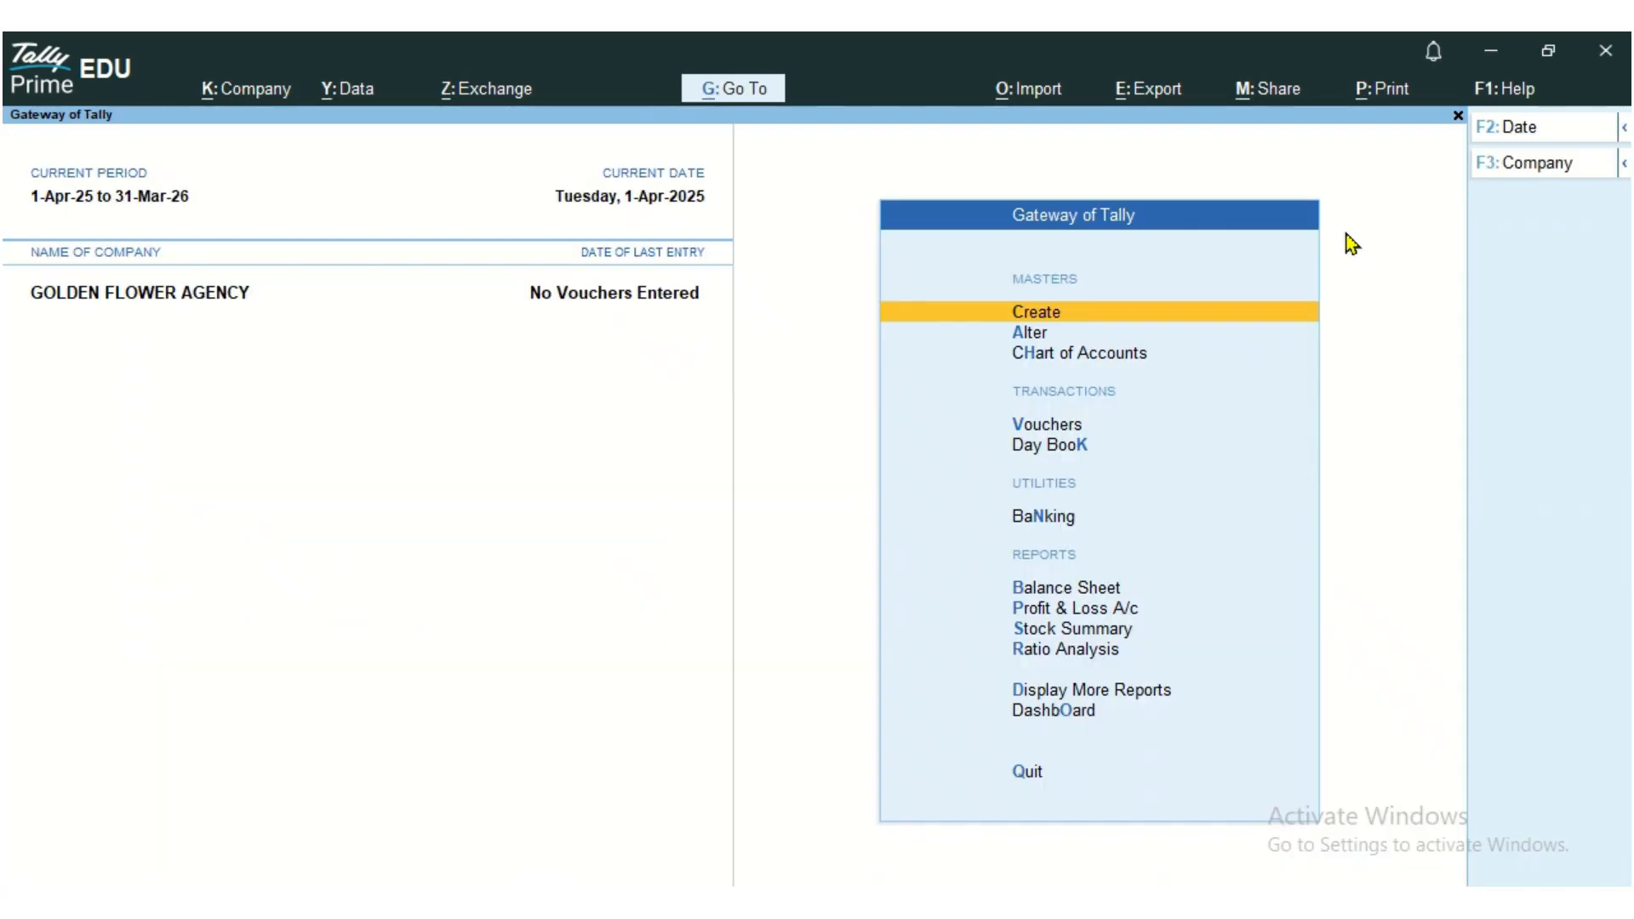
pyautogui.press('Down')
pyautogui.press('Down')
pyautogui.press('Down')
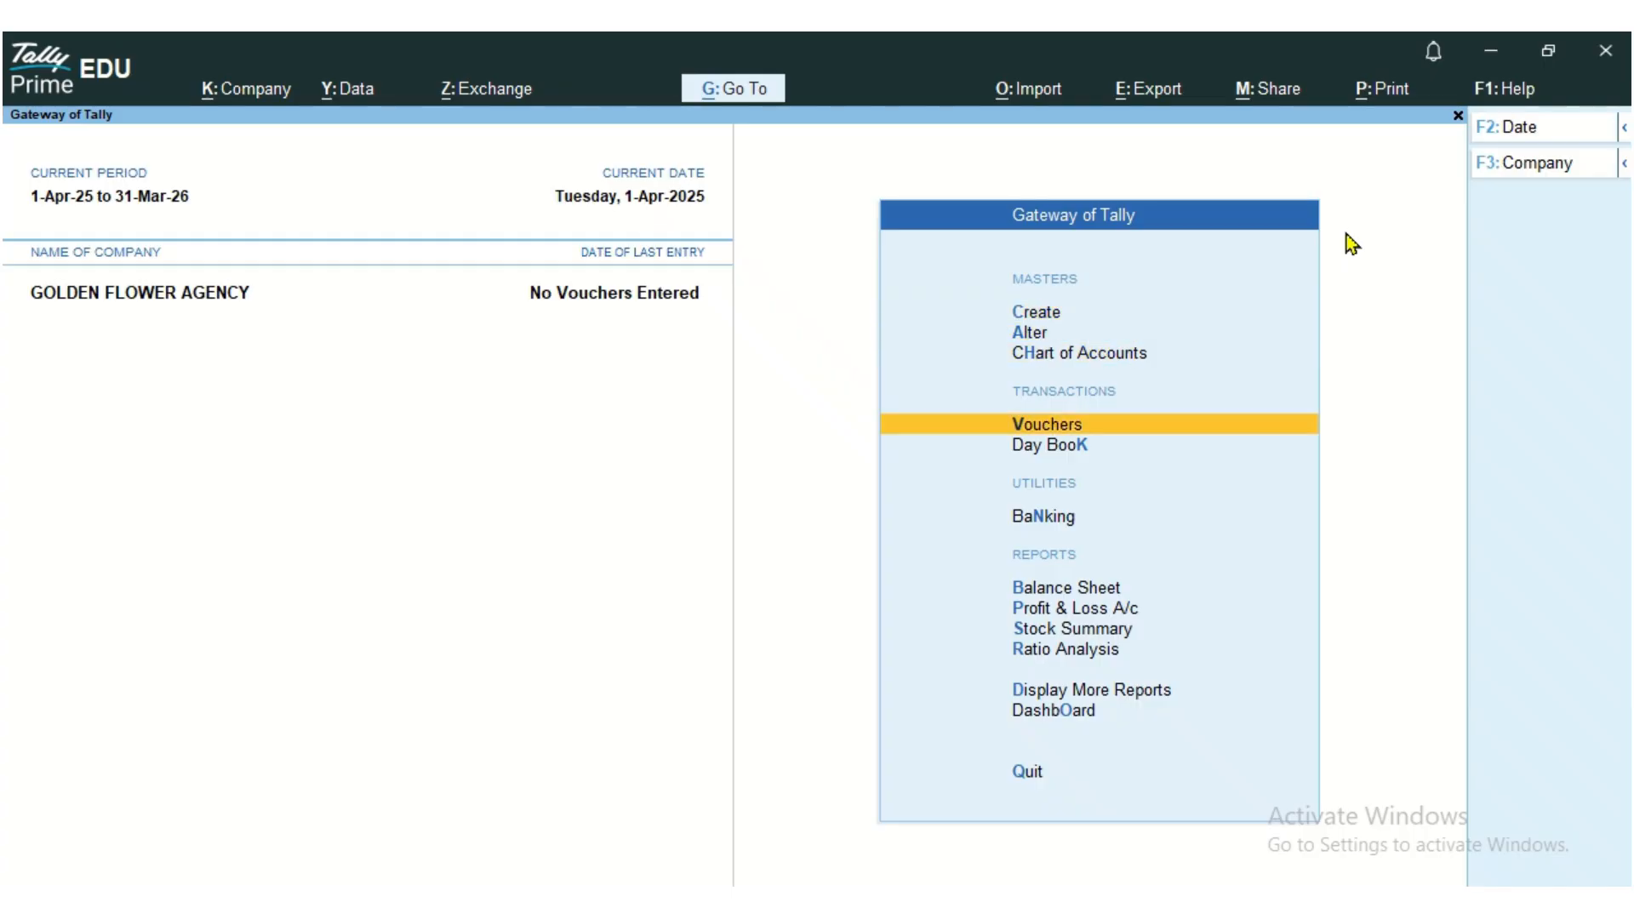
pyautogui.press('Down')
pyautogui.press('Down')
pyautogui.press('Up')
pyautogui.press('Up')
pyautogui.press('Up')
pyautogui.press('Up')
pyautogui.press('Up')
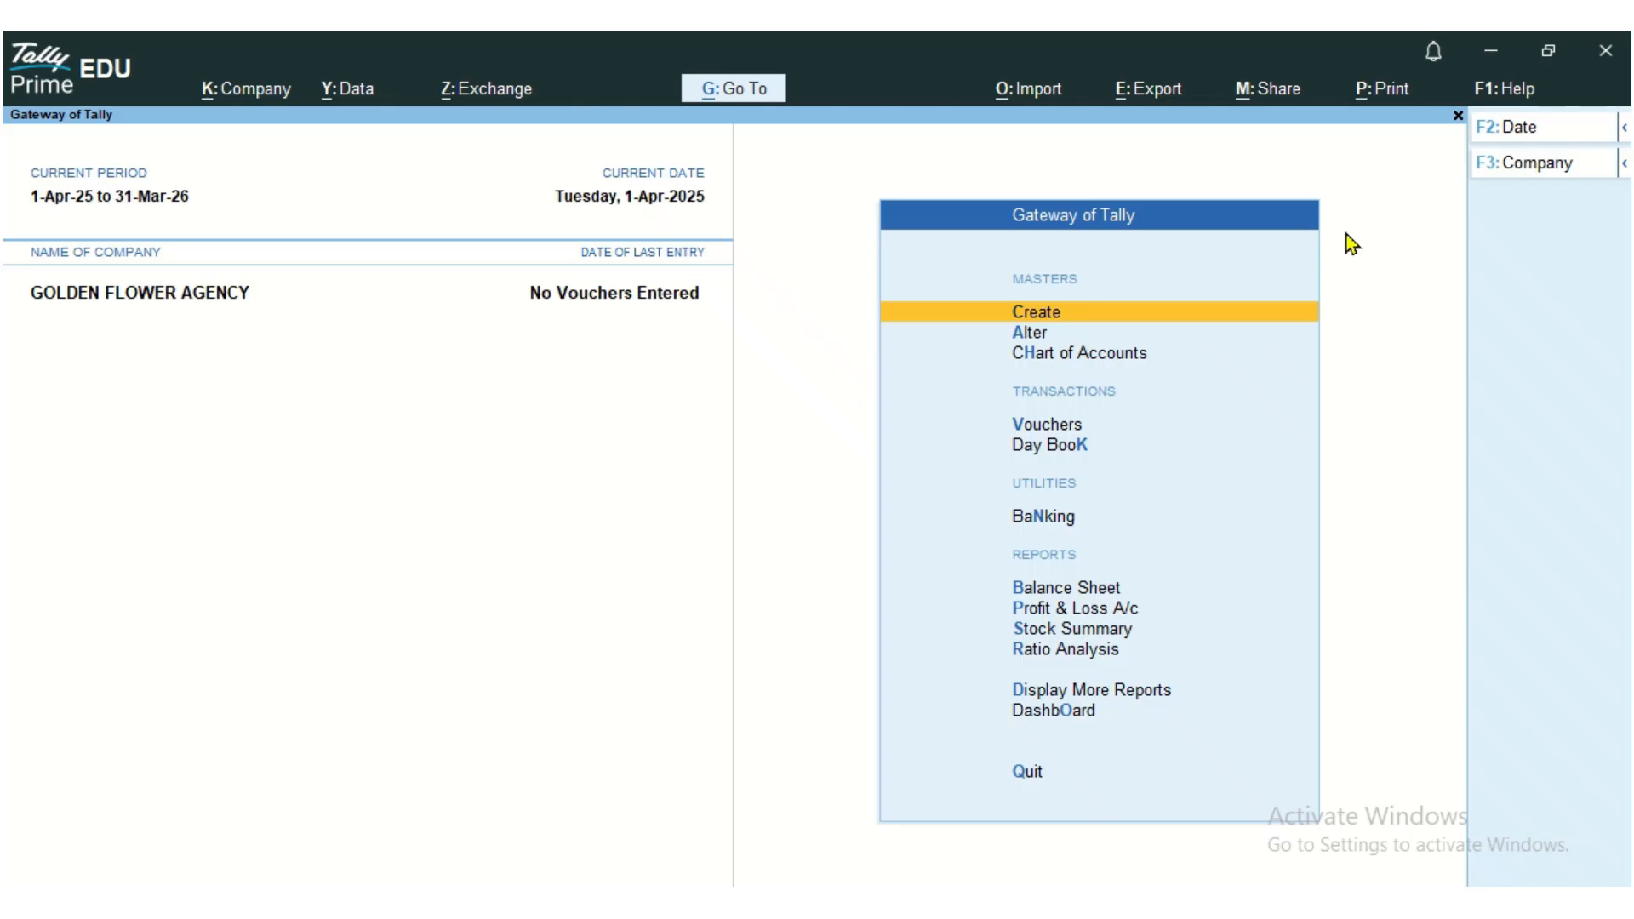
# Step: Start a new ledger and name it with the owner's name followed by CAPITAL A/C
pyautogui.press('ctrl')
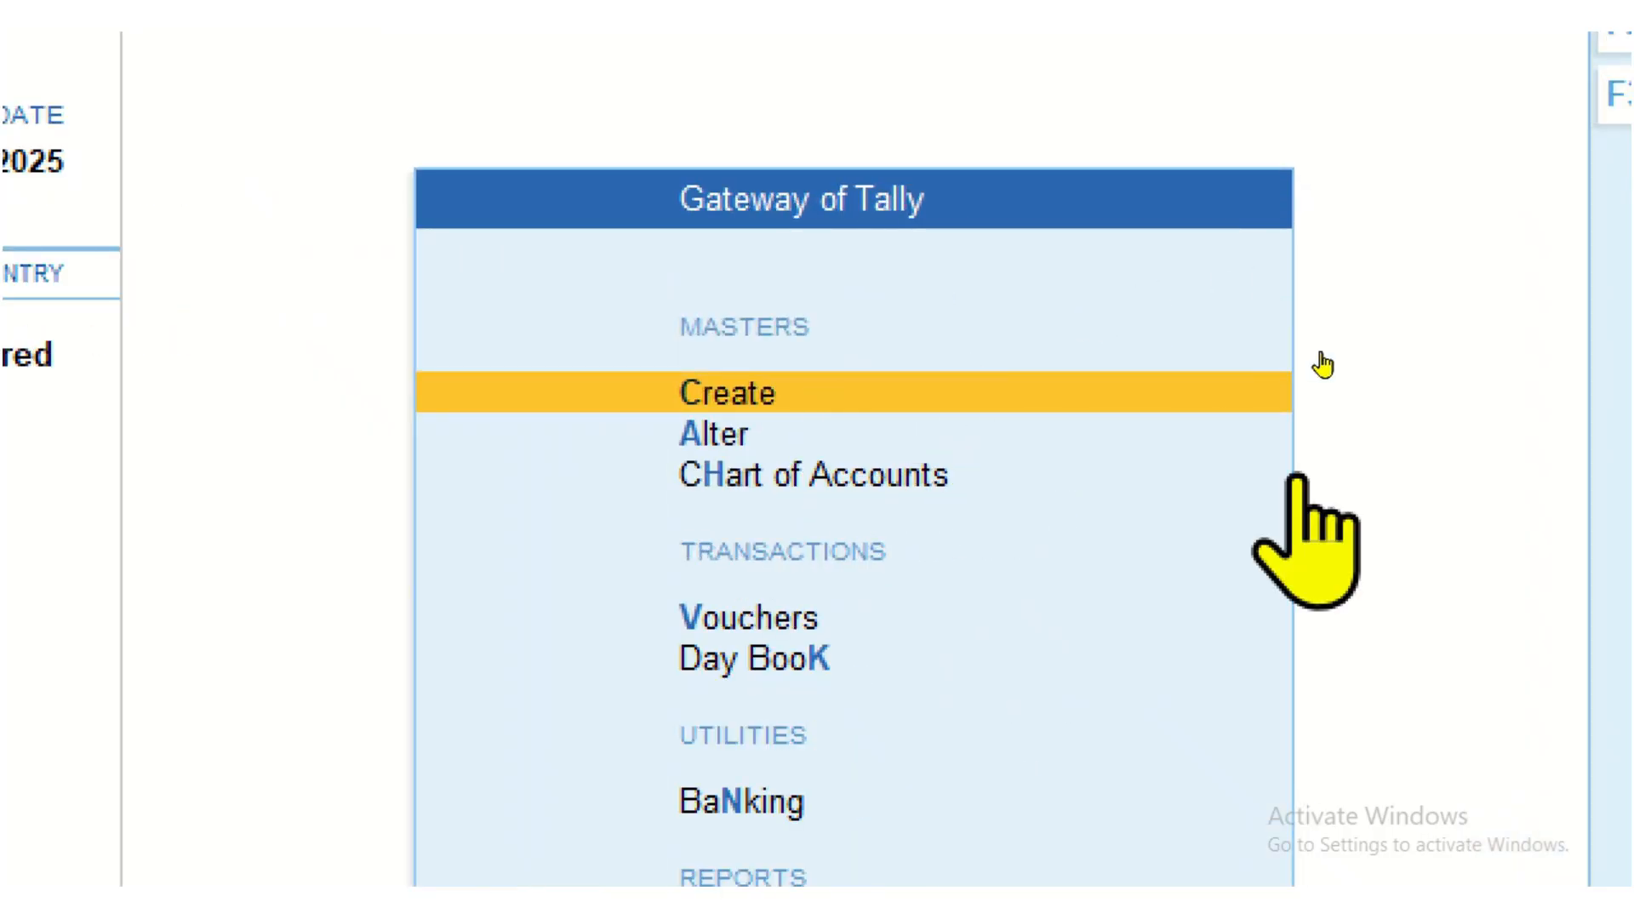
pyautogui.press('Return')
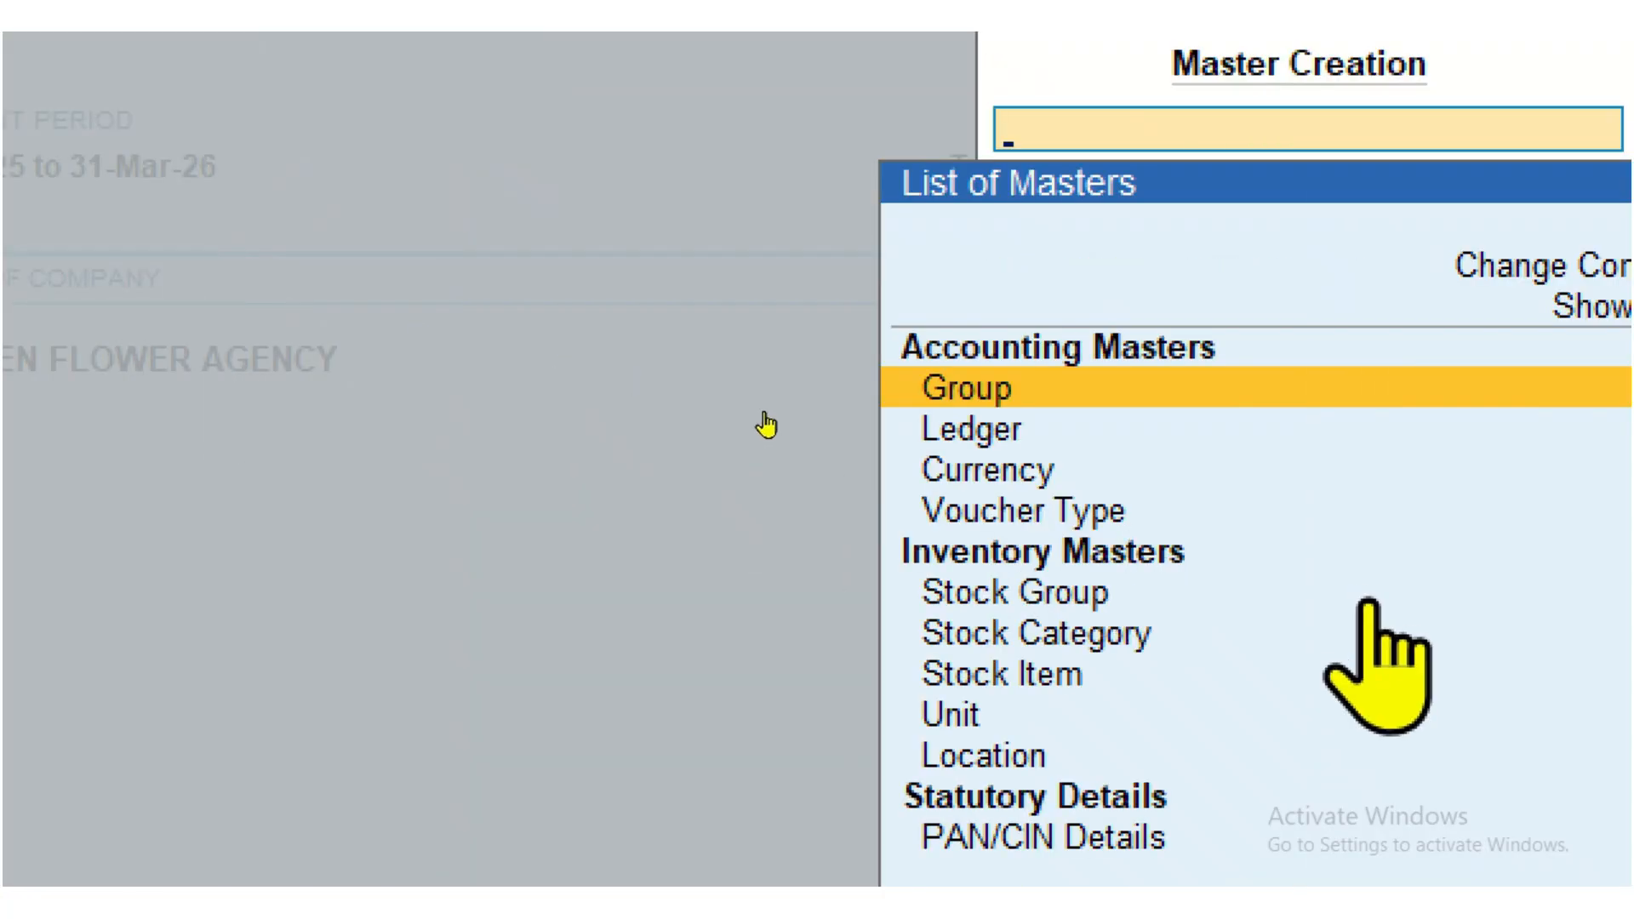
pyautogui.press('Down')
pyautogui.press('Return')
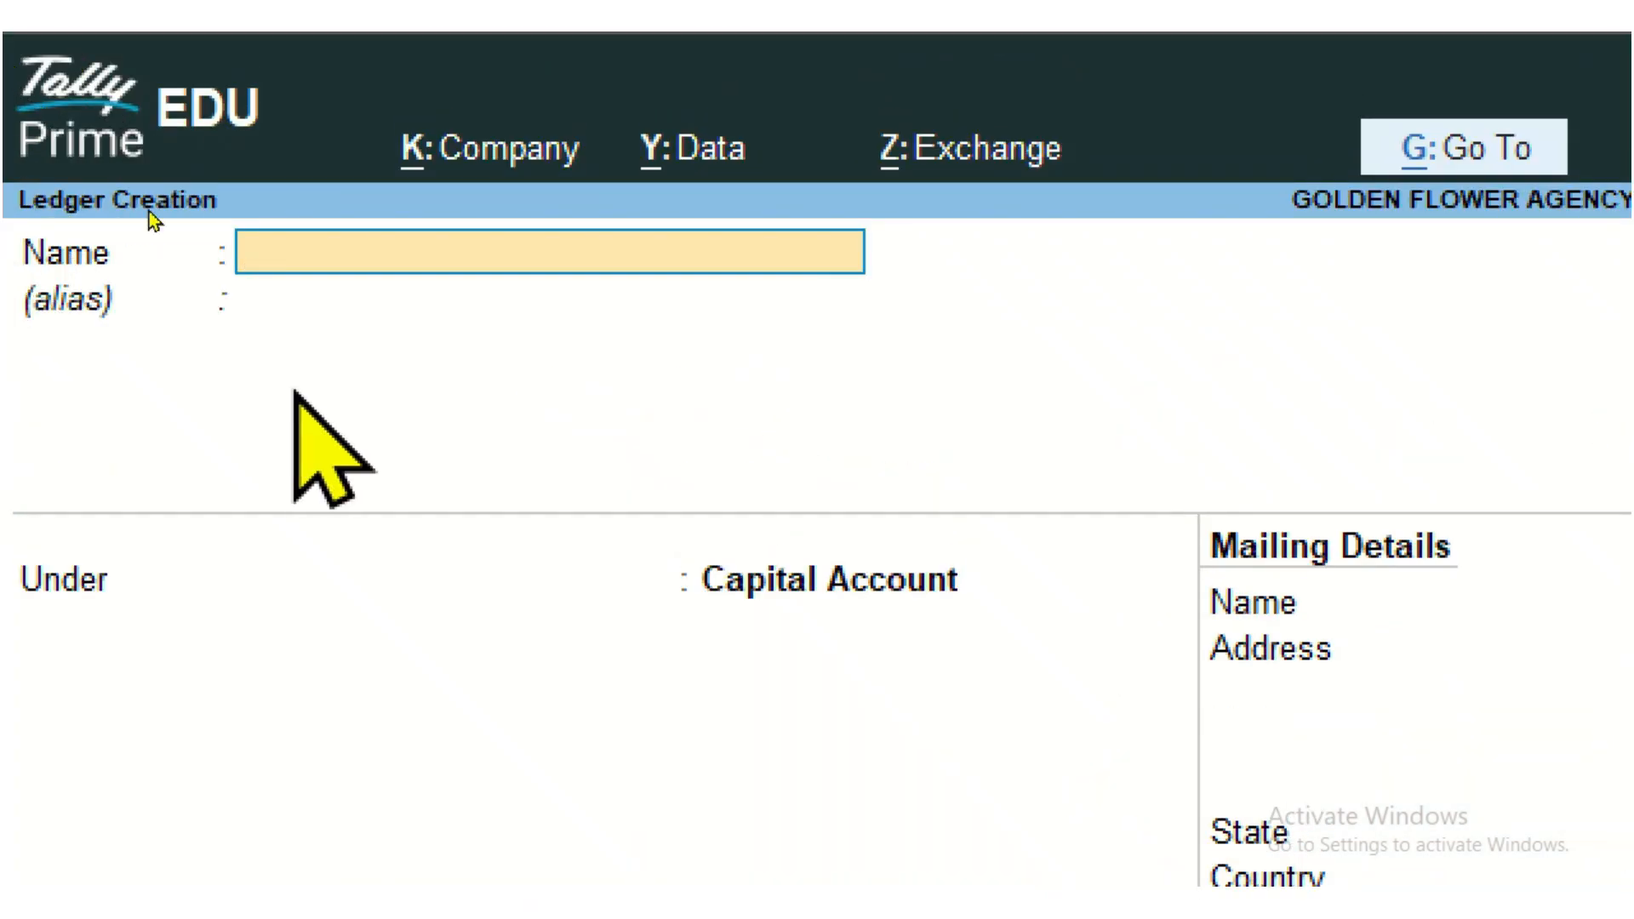
pyautogui.write('SARAVANA')
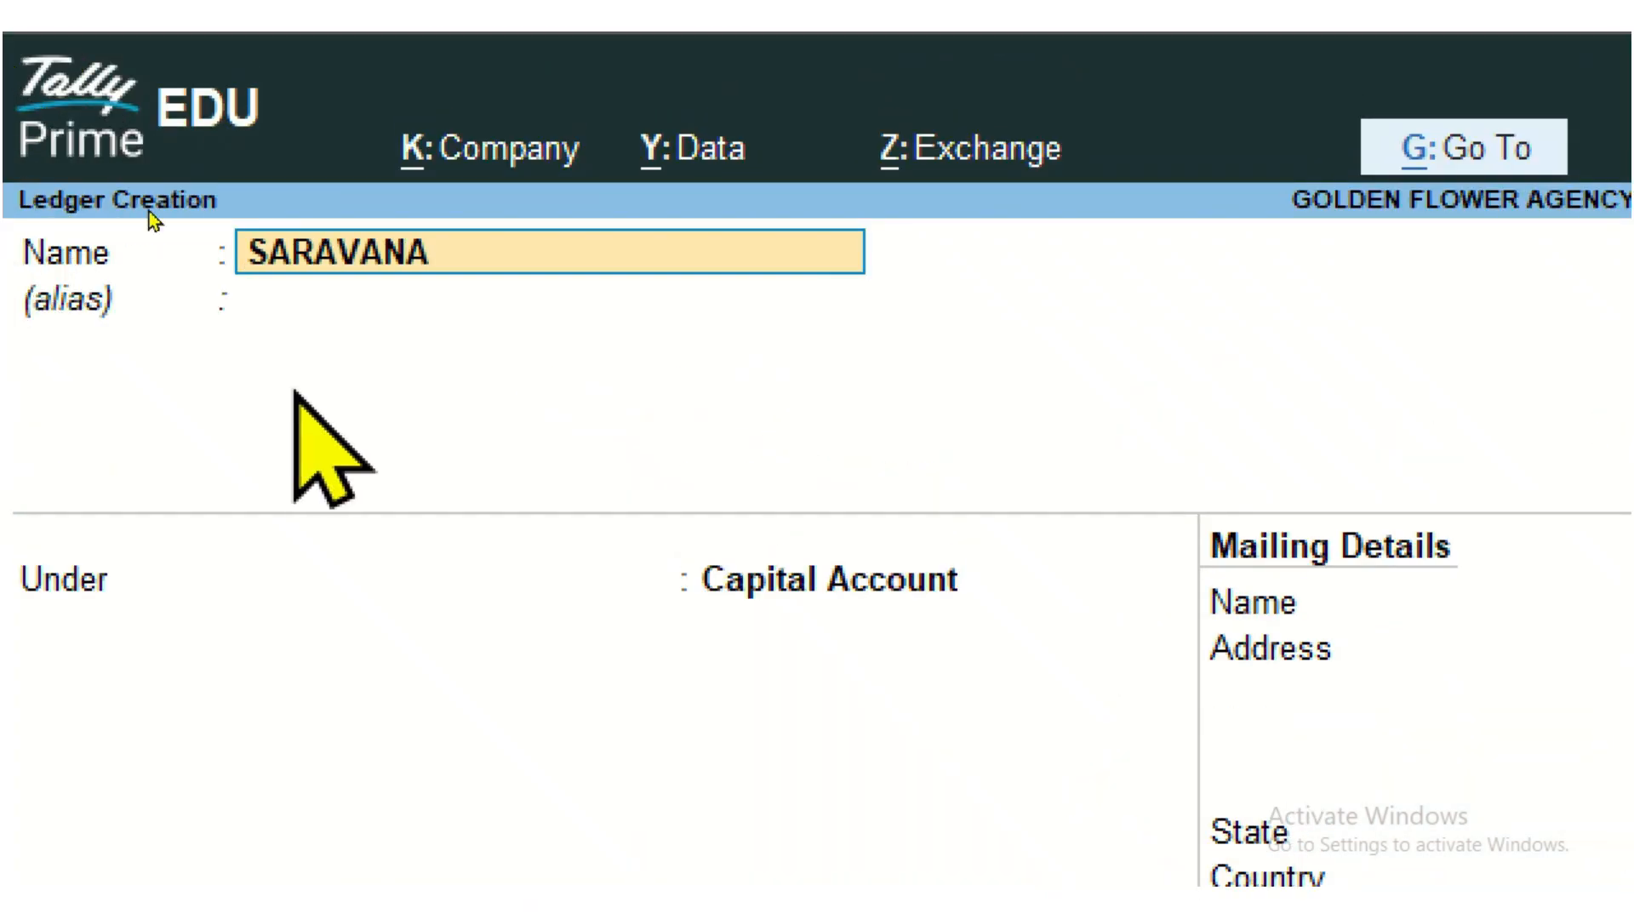
pyautogui.write(' CAPITAL AC')
pyautogui.press('BackSpace')
pyautogui.write('/C')
pyautogui.press('Return')
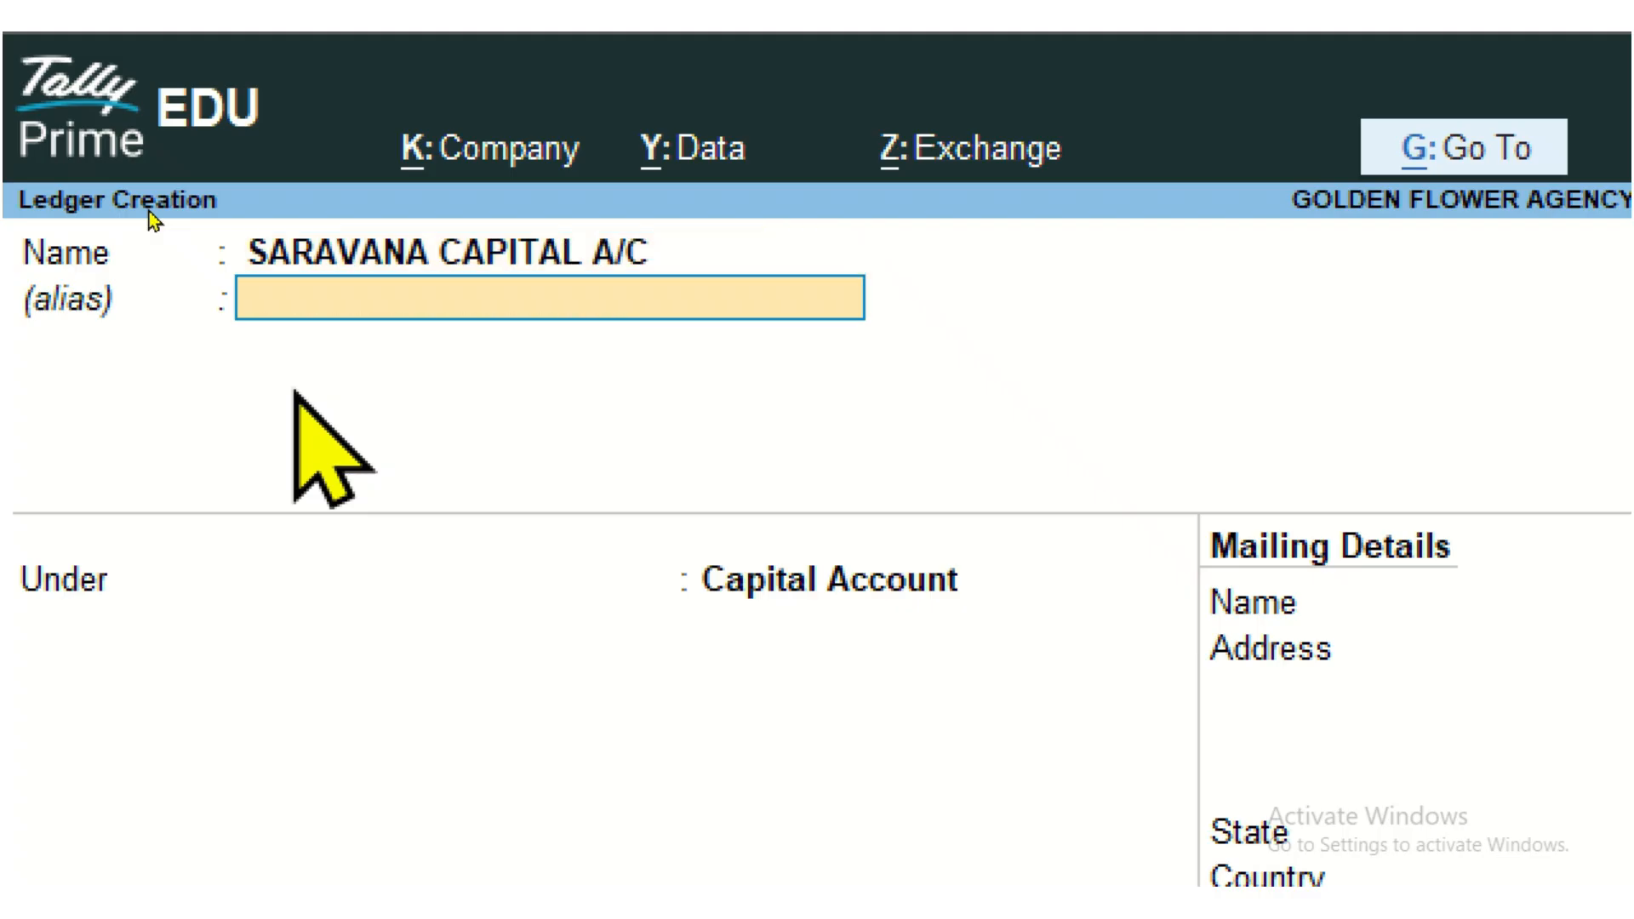
# Step: Leave the ledger's alias empty and place the ledger under the Capital Account group
pyautogui.press('Return')
pyautogui.write('SA')
pyautogui.press('BackSpace')
pyautogui.press('BackSpace')
pyautogui.write('CA')
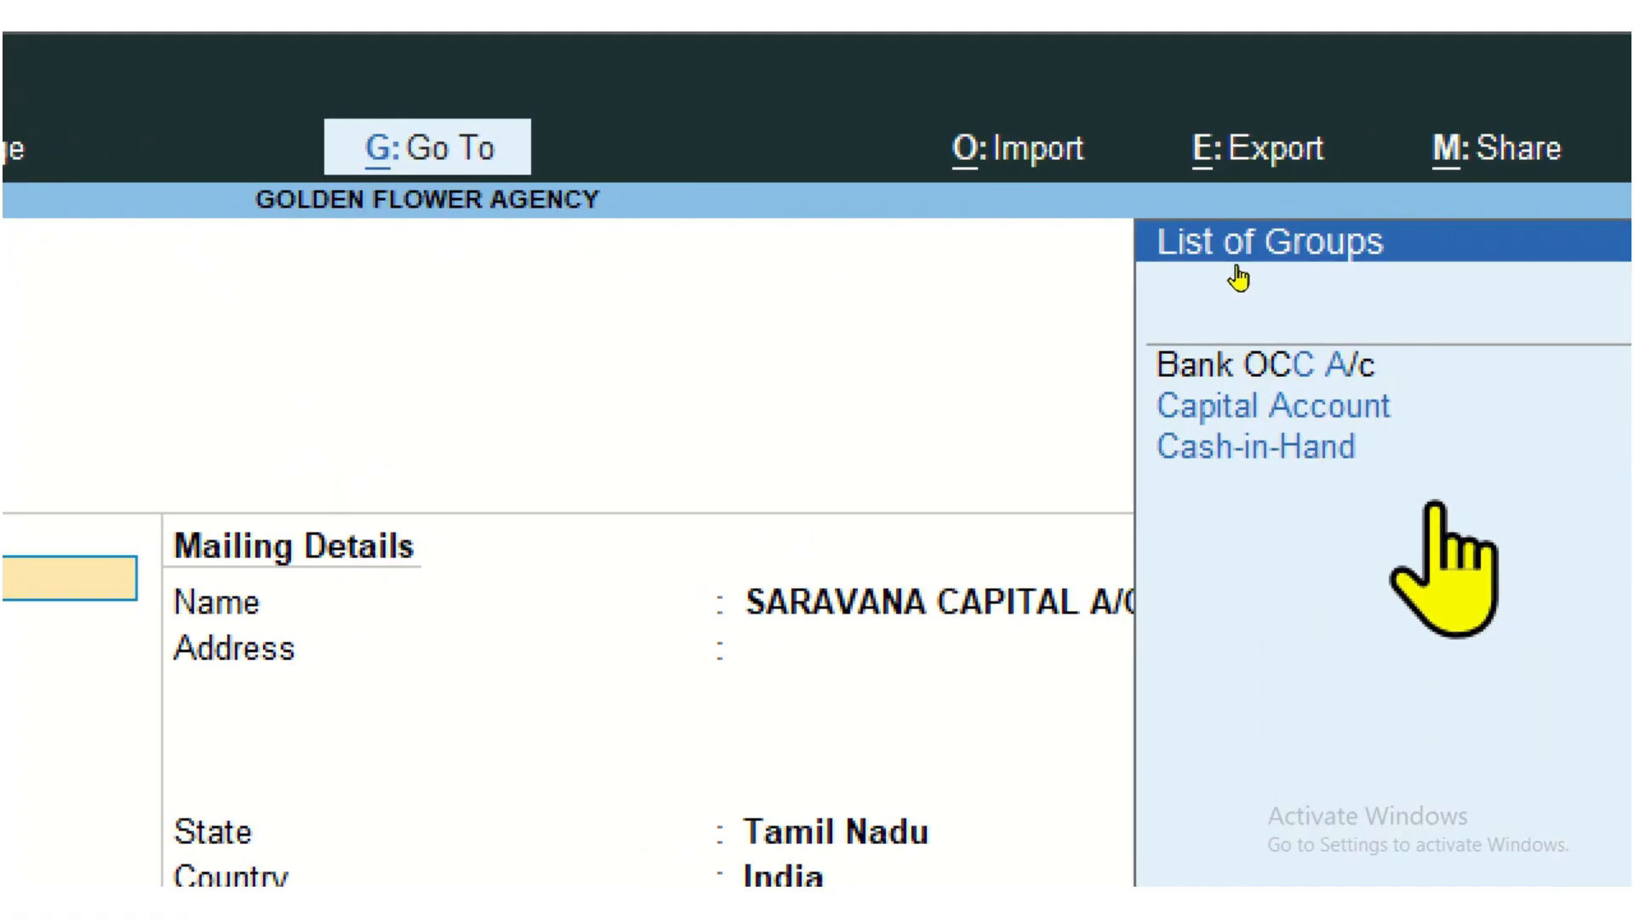
pyautogui.press('Return')
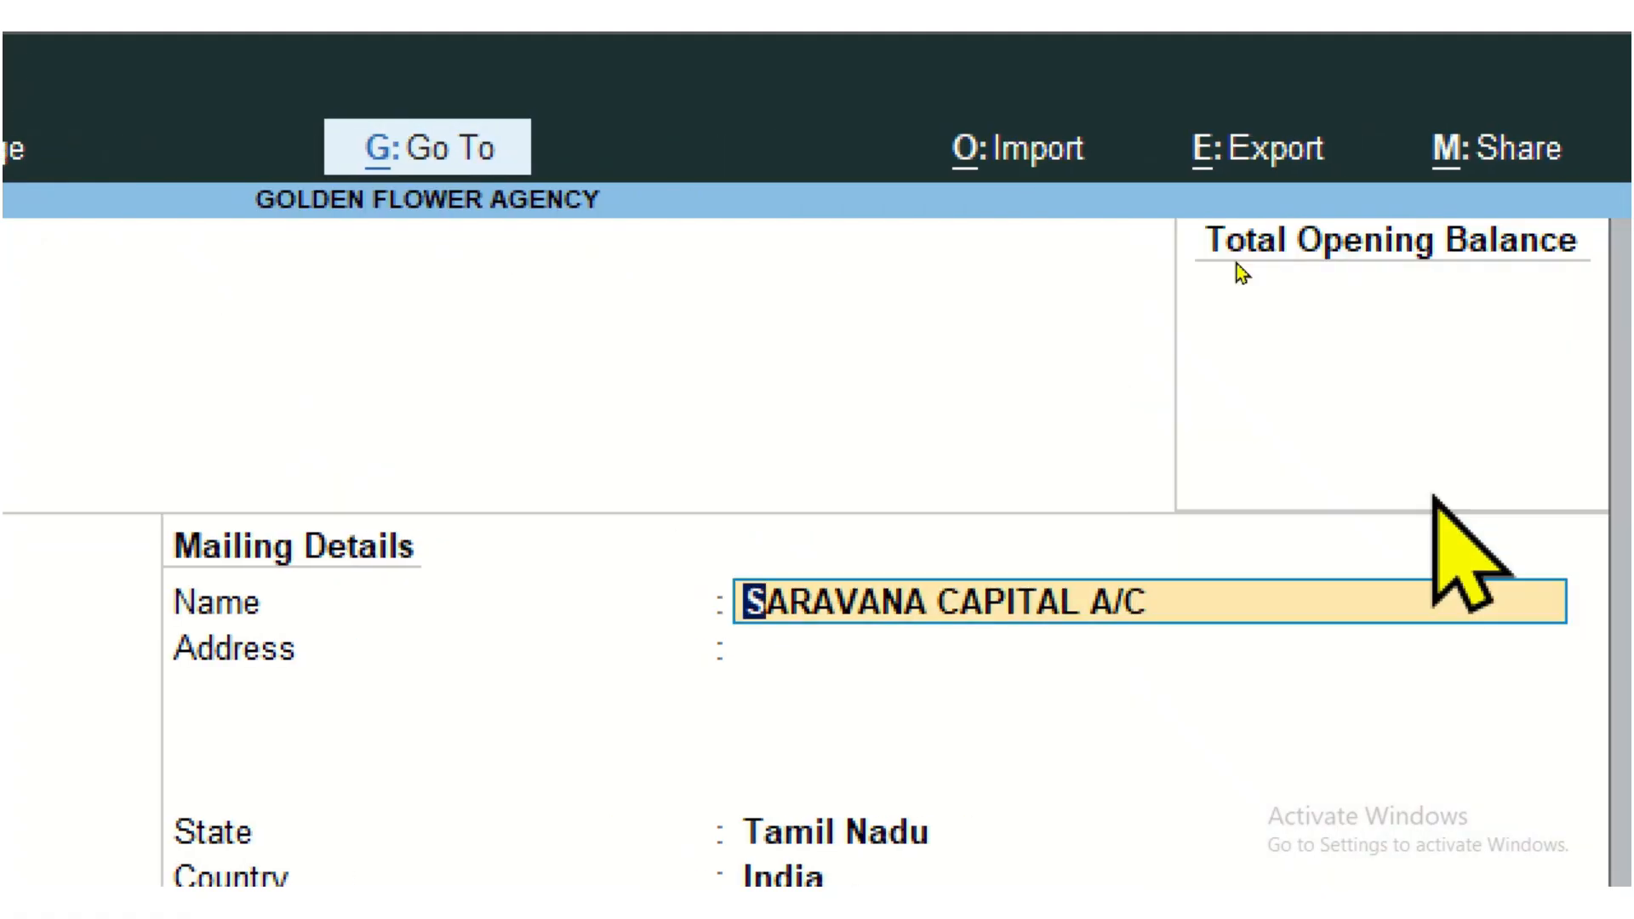
# Step: Save the capital ledger with default mailing details and no opening balance, and return to the Gateway of Tally
pyautogui.press('Return')
pyautogui.press('Return')
pyautogui.press('Return')
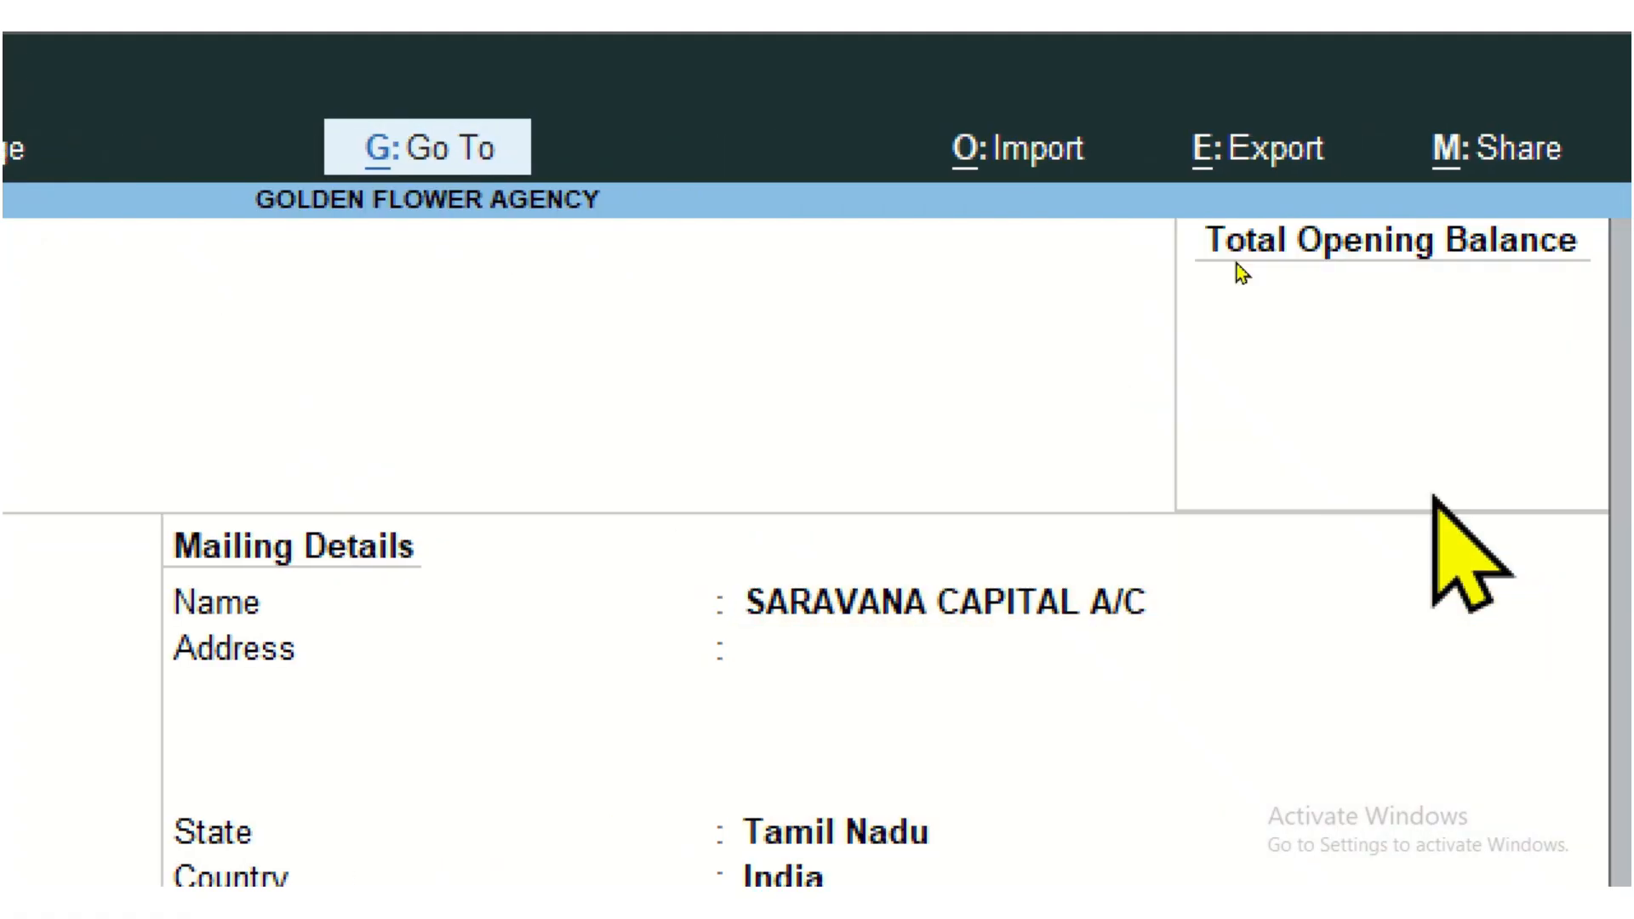
pyautogui.press('Return')
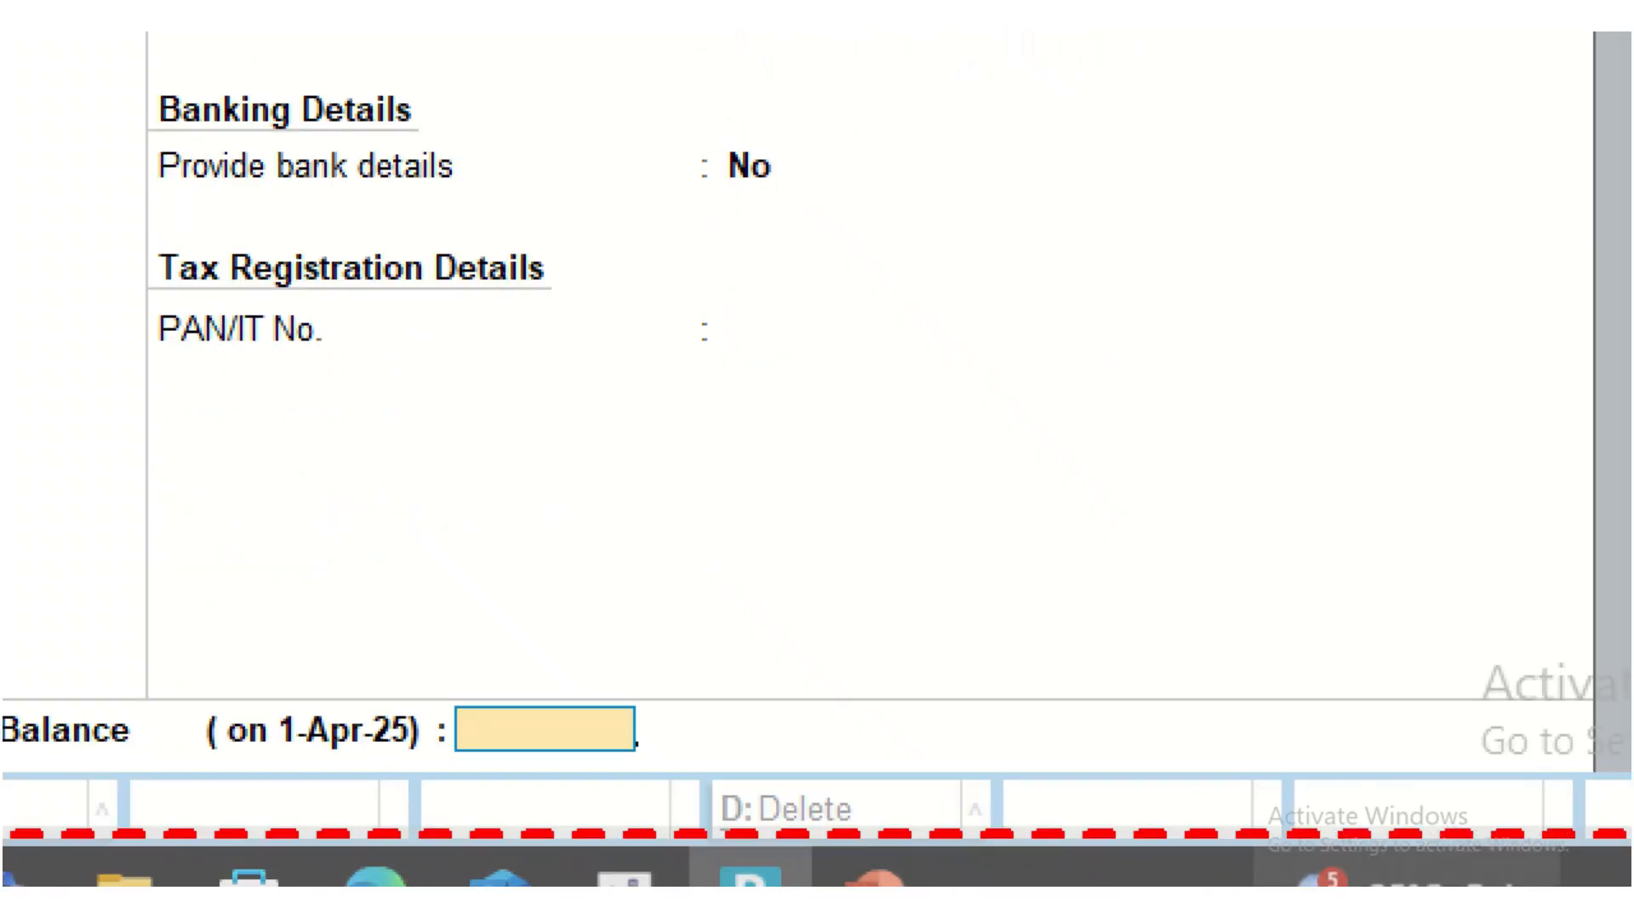
pyautogui.press('Return')
pyautogui.press('Return')
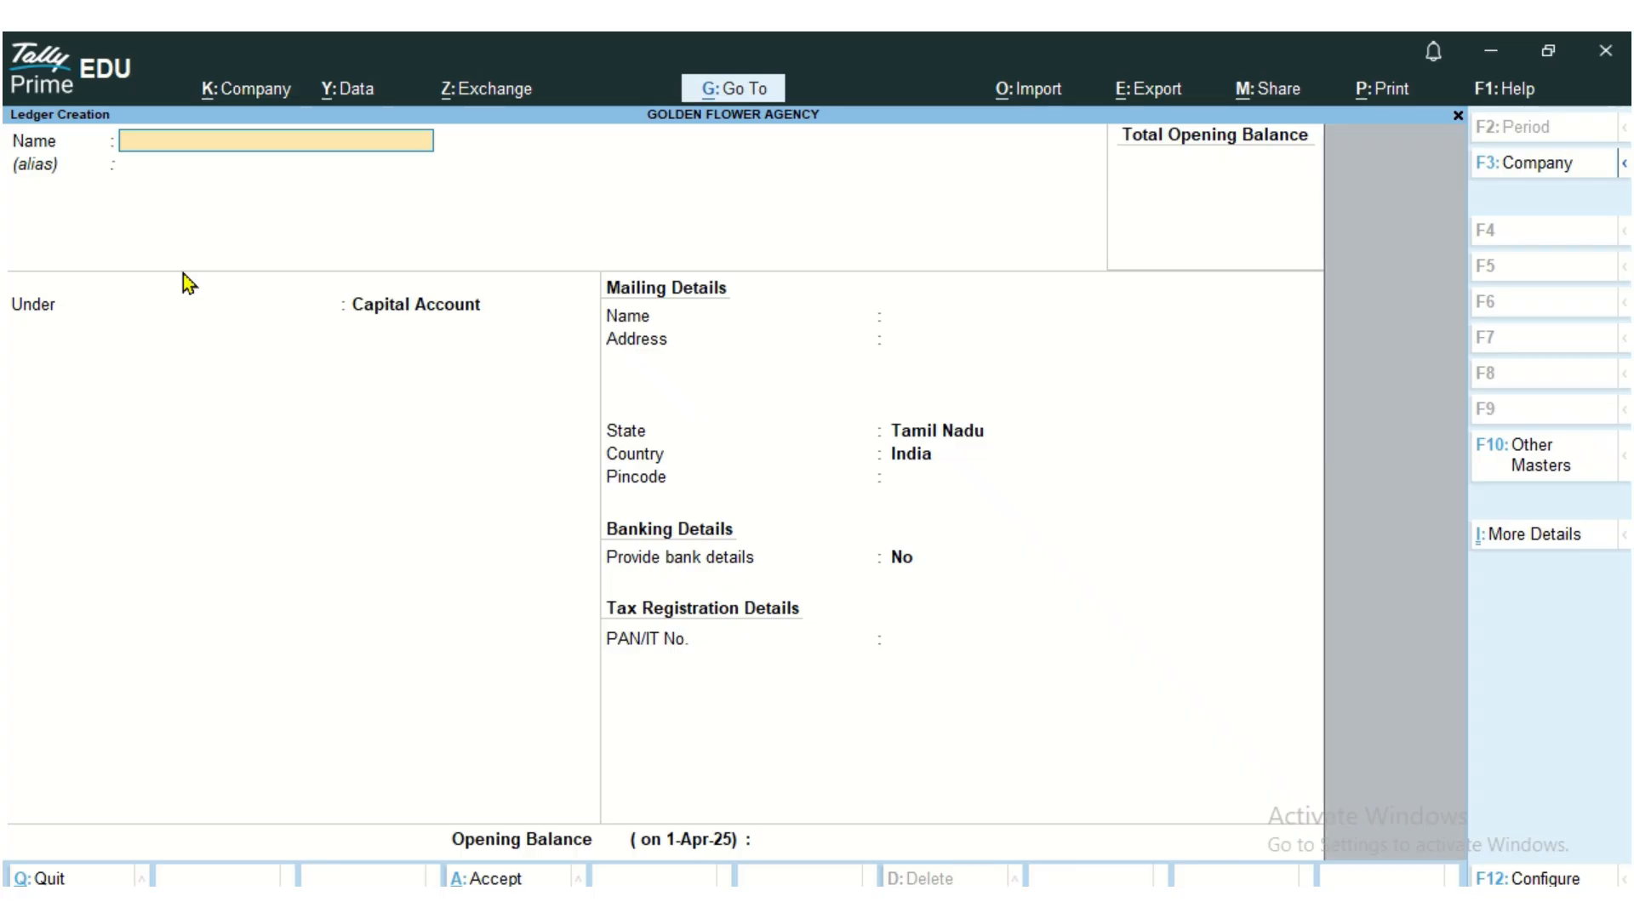
pyautogui.press('Escape')
pyautogui.press('y')
pyautogui.press('Escape')
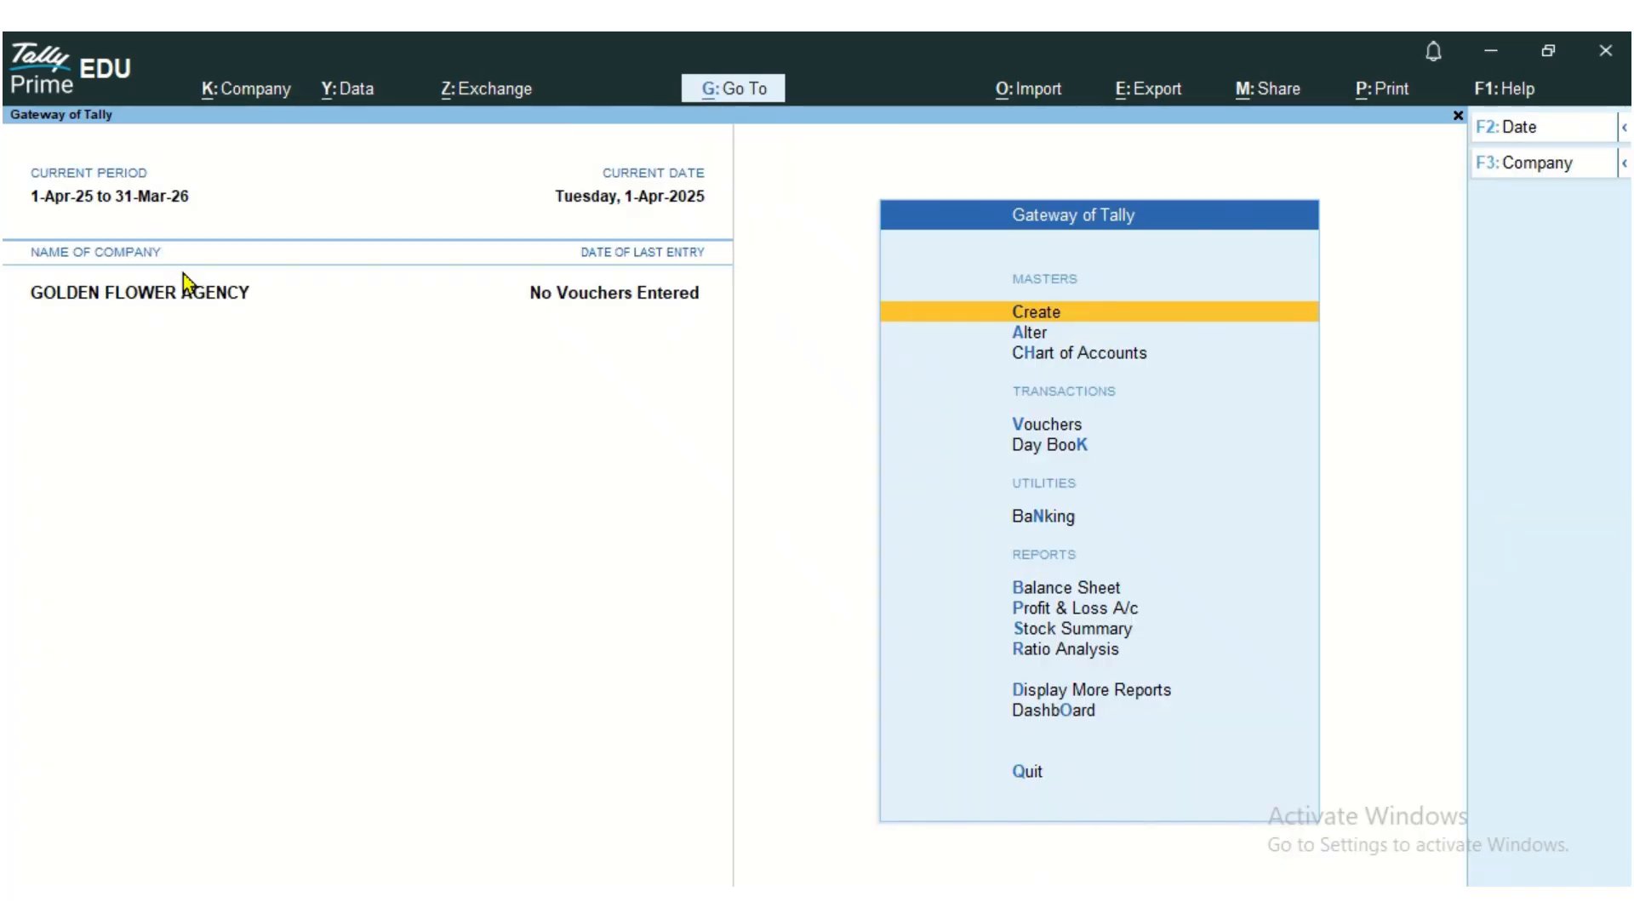
# Step: Open voucher entry and switch the voucher type to Receipt
pyautogui.press('Down')
pyautogui.press('Down')
pyautogui.press('Down')
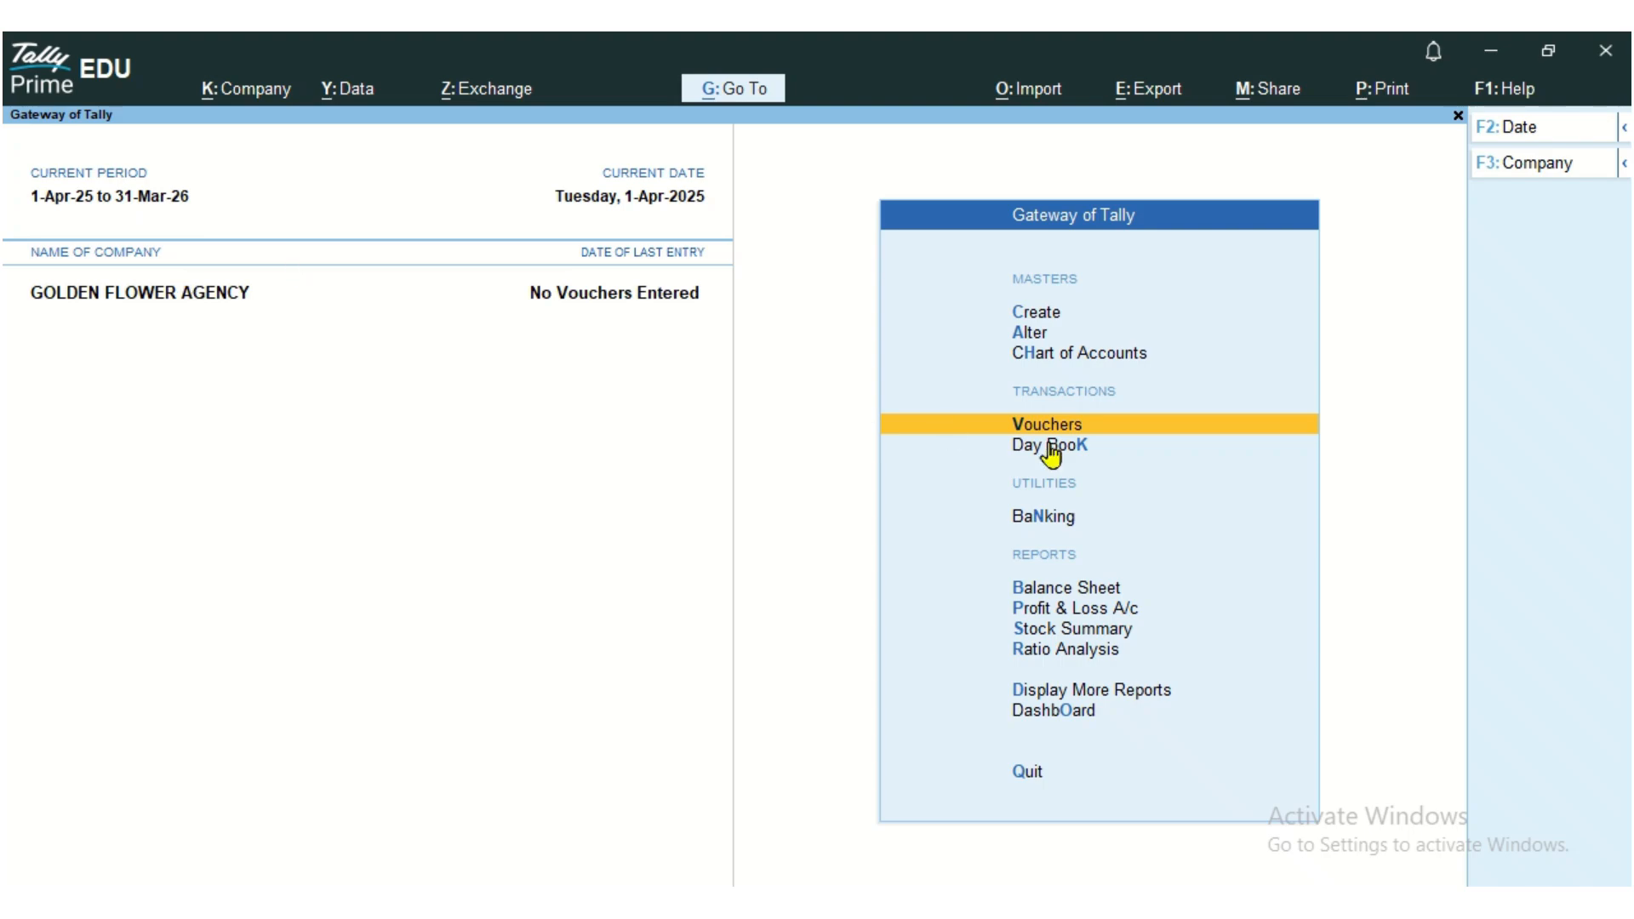
pyautogui.press('ctrl')
pyautogui.click(1149, 434)
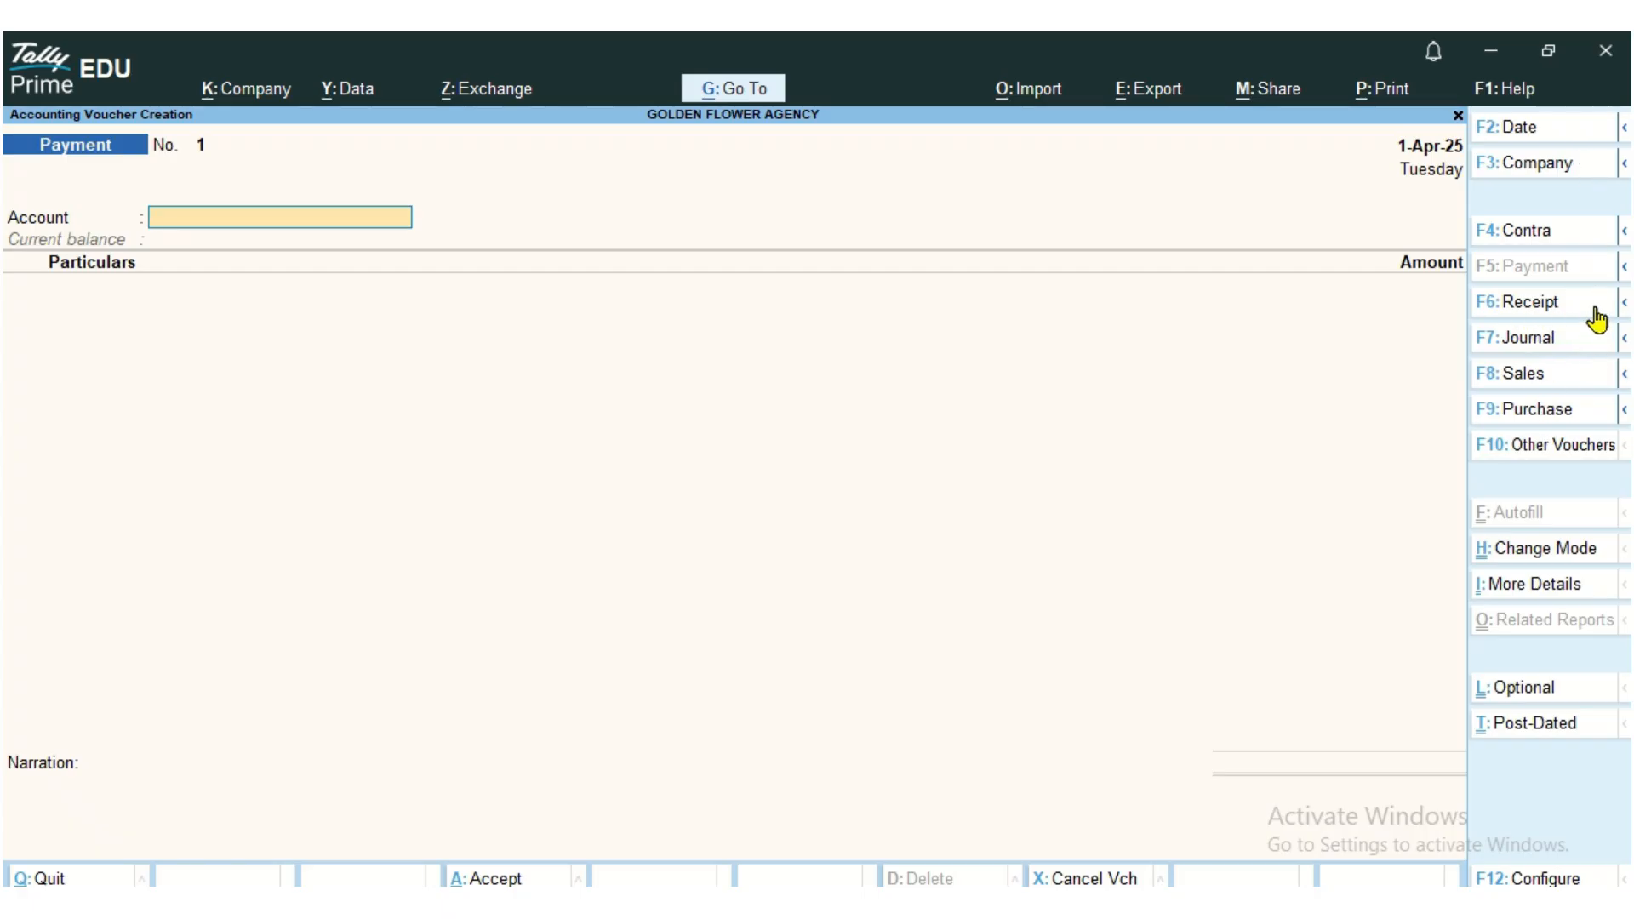
pyautogui.press('ctrl')
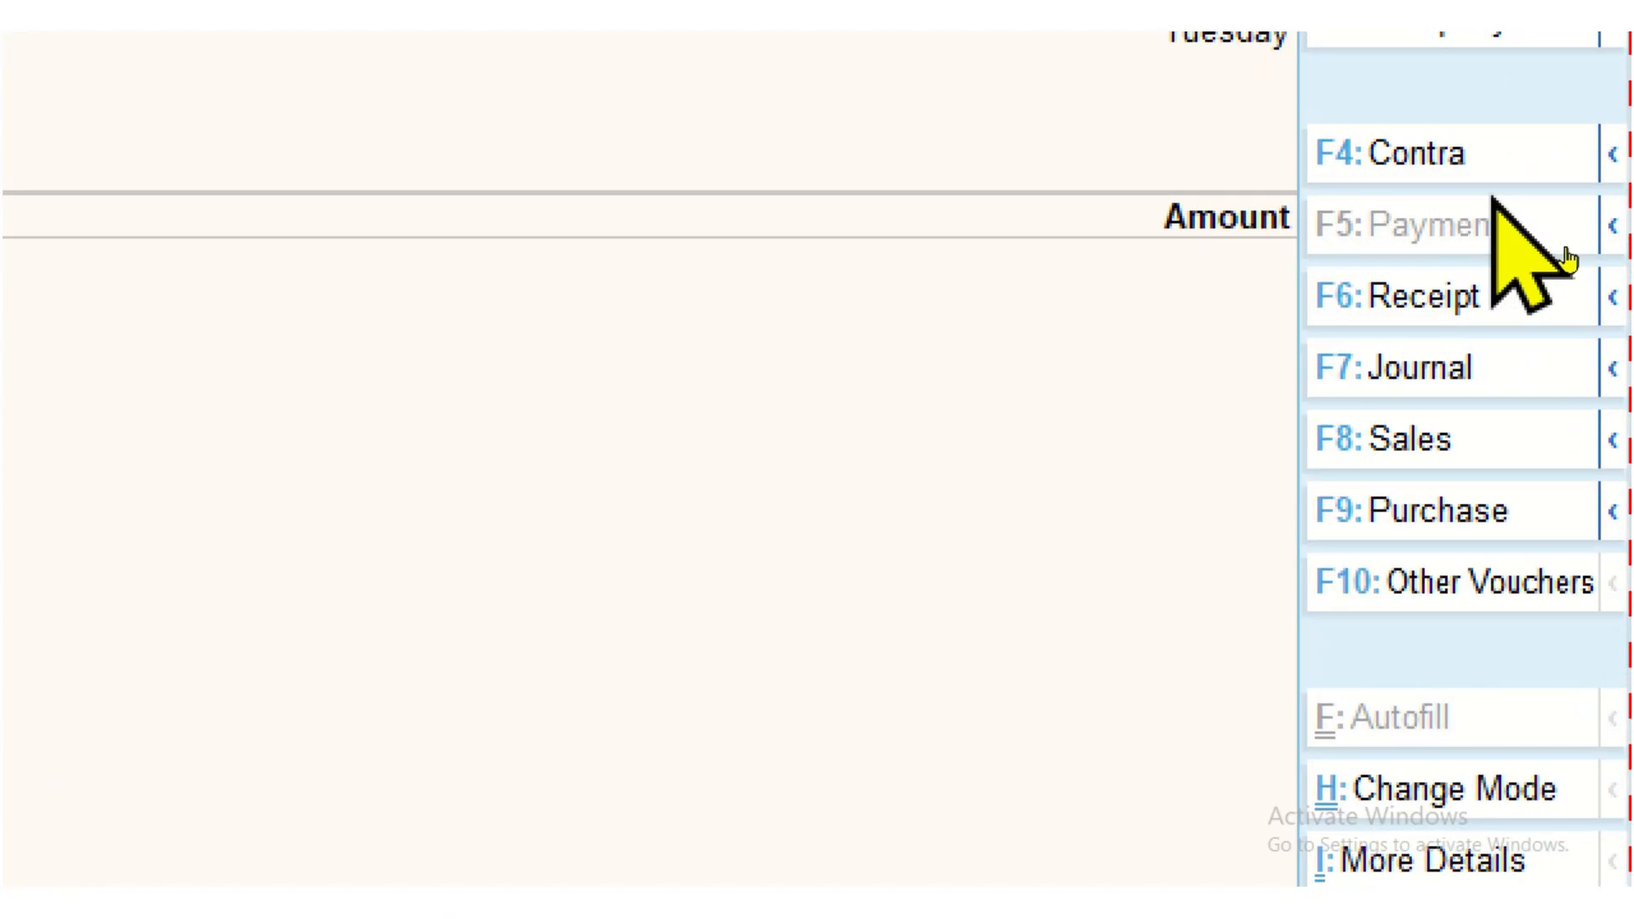
pyautogui.click(1547, 299)
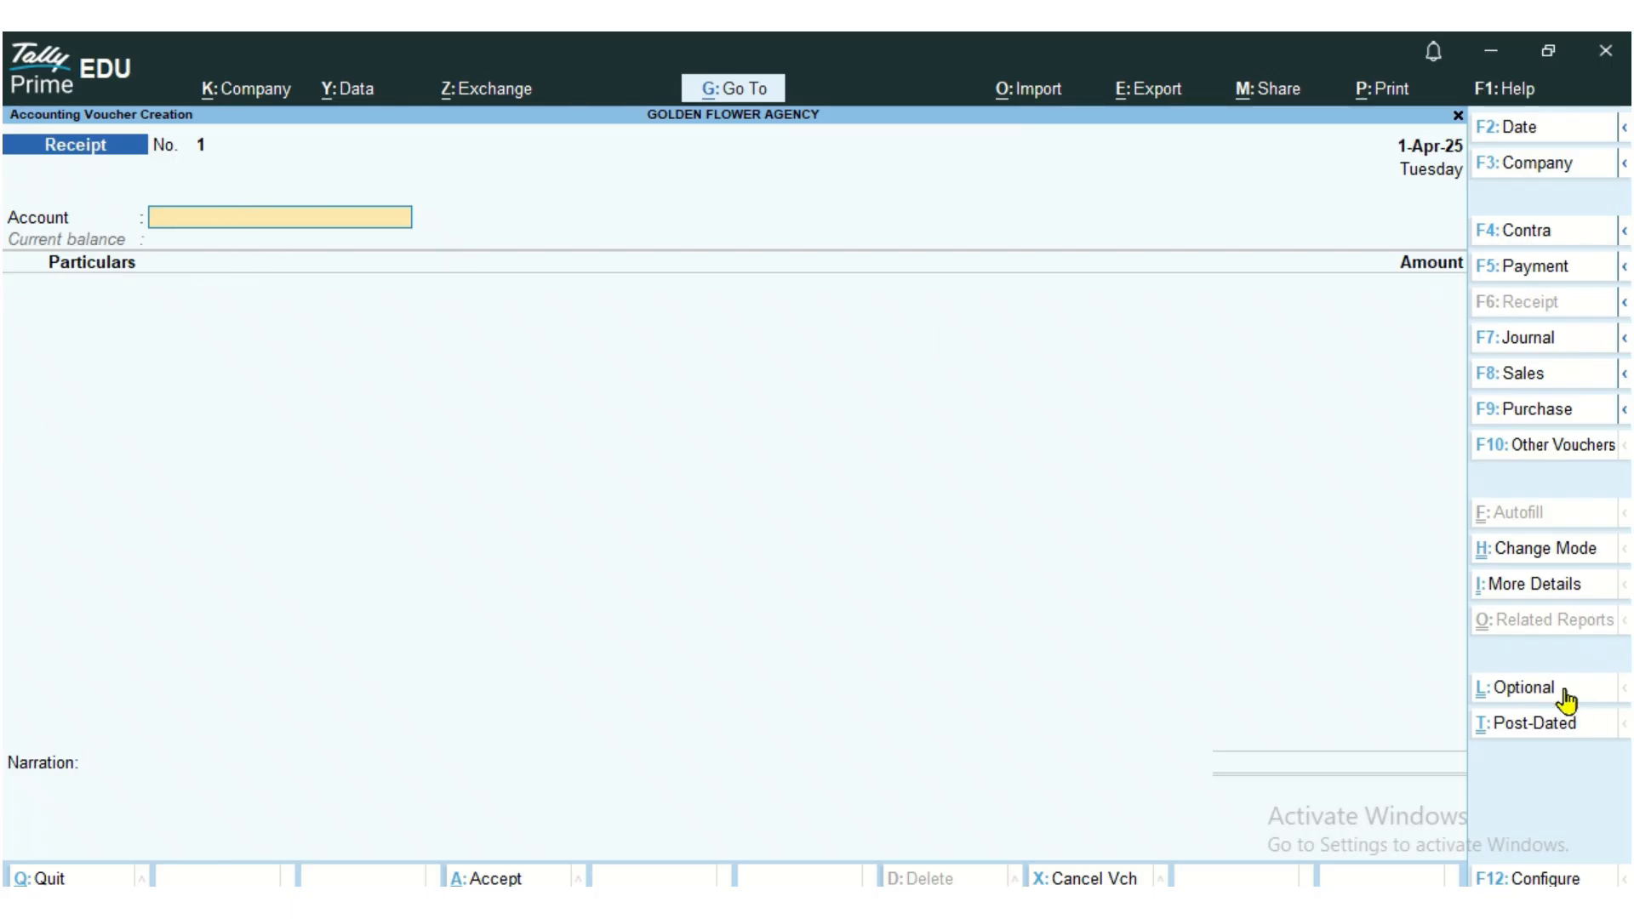
# Step: Change the receipt voucher to Double Entry mode and switch it back to Single Entry
pyautogui.click(1598, 562)
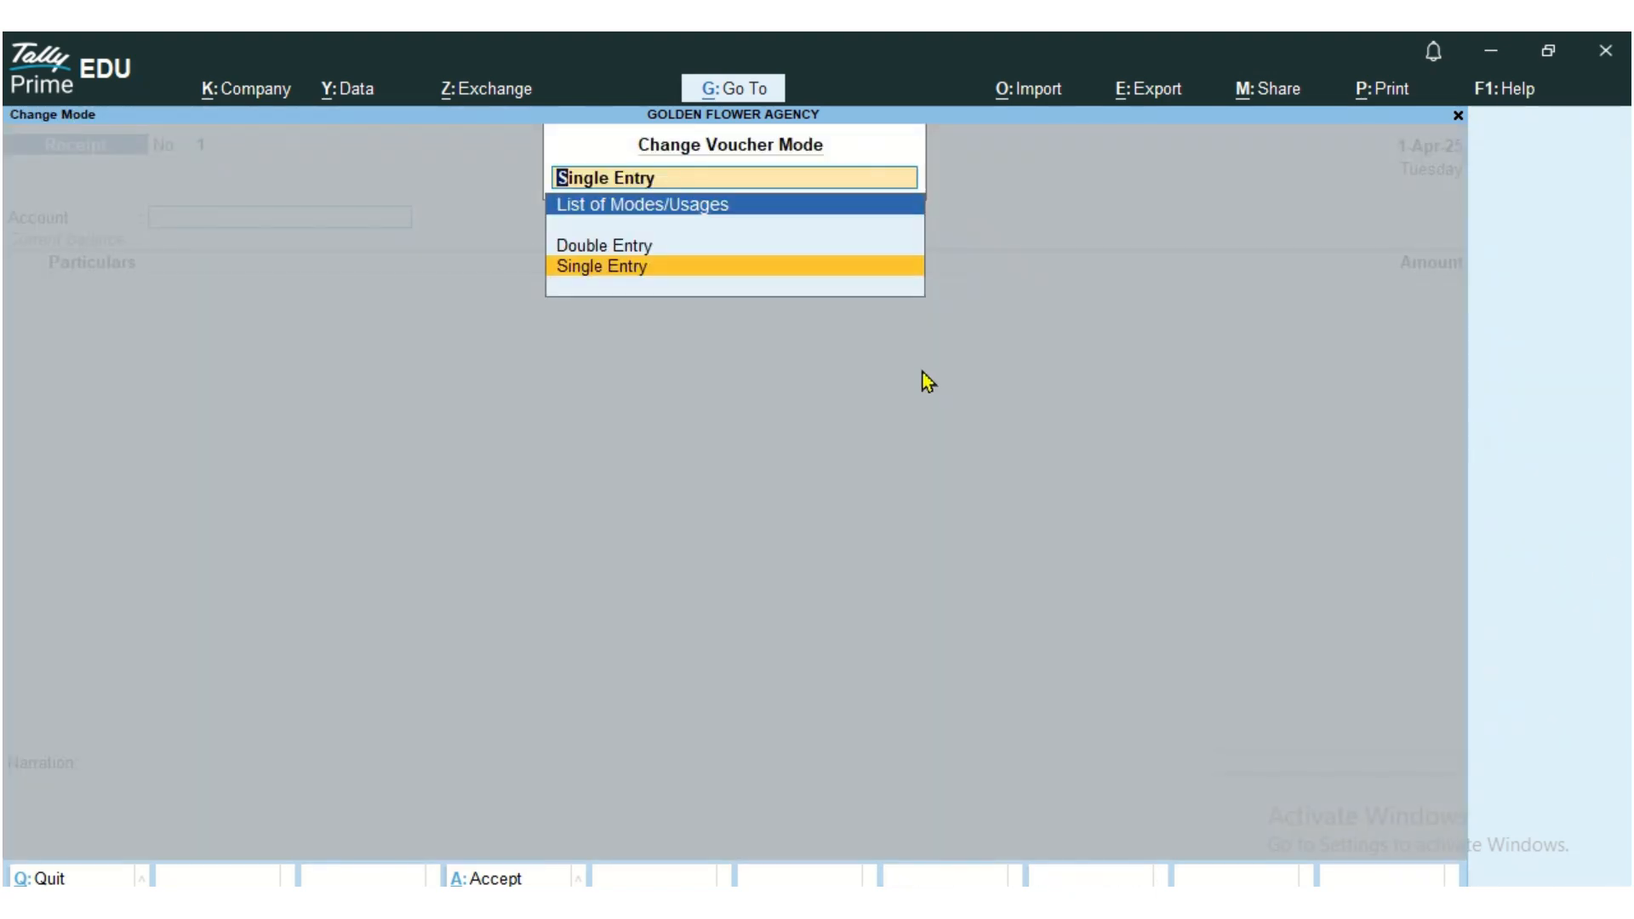
pyautogui.press('Up')
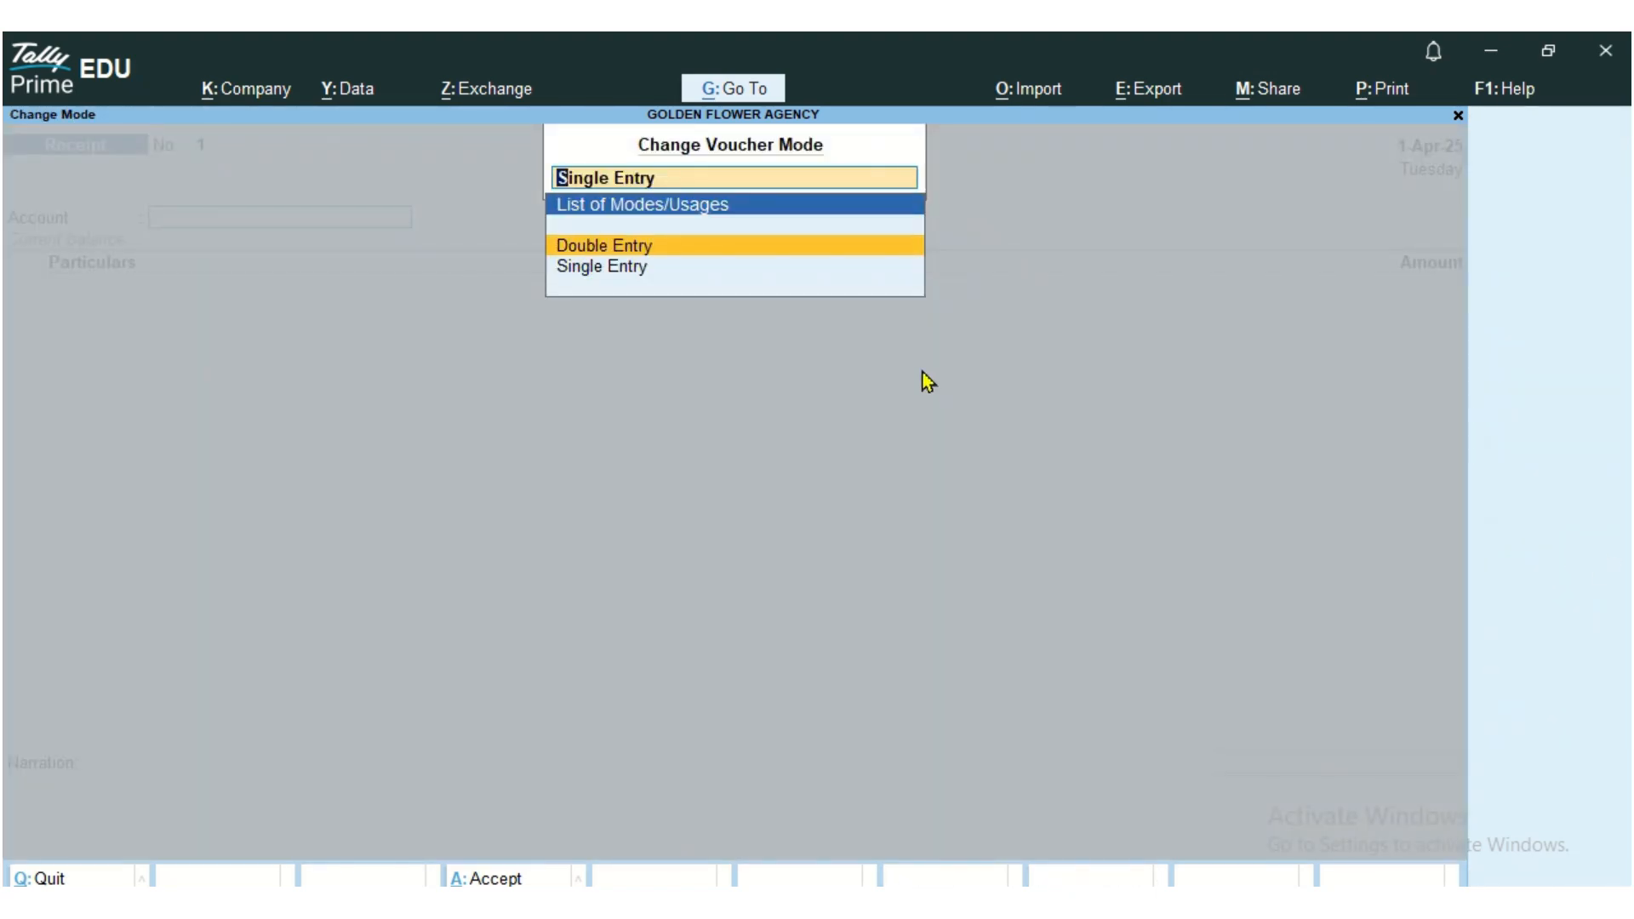
pyautogui.press('Return')
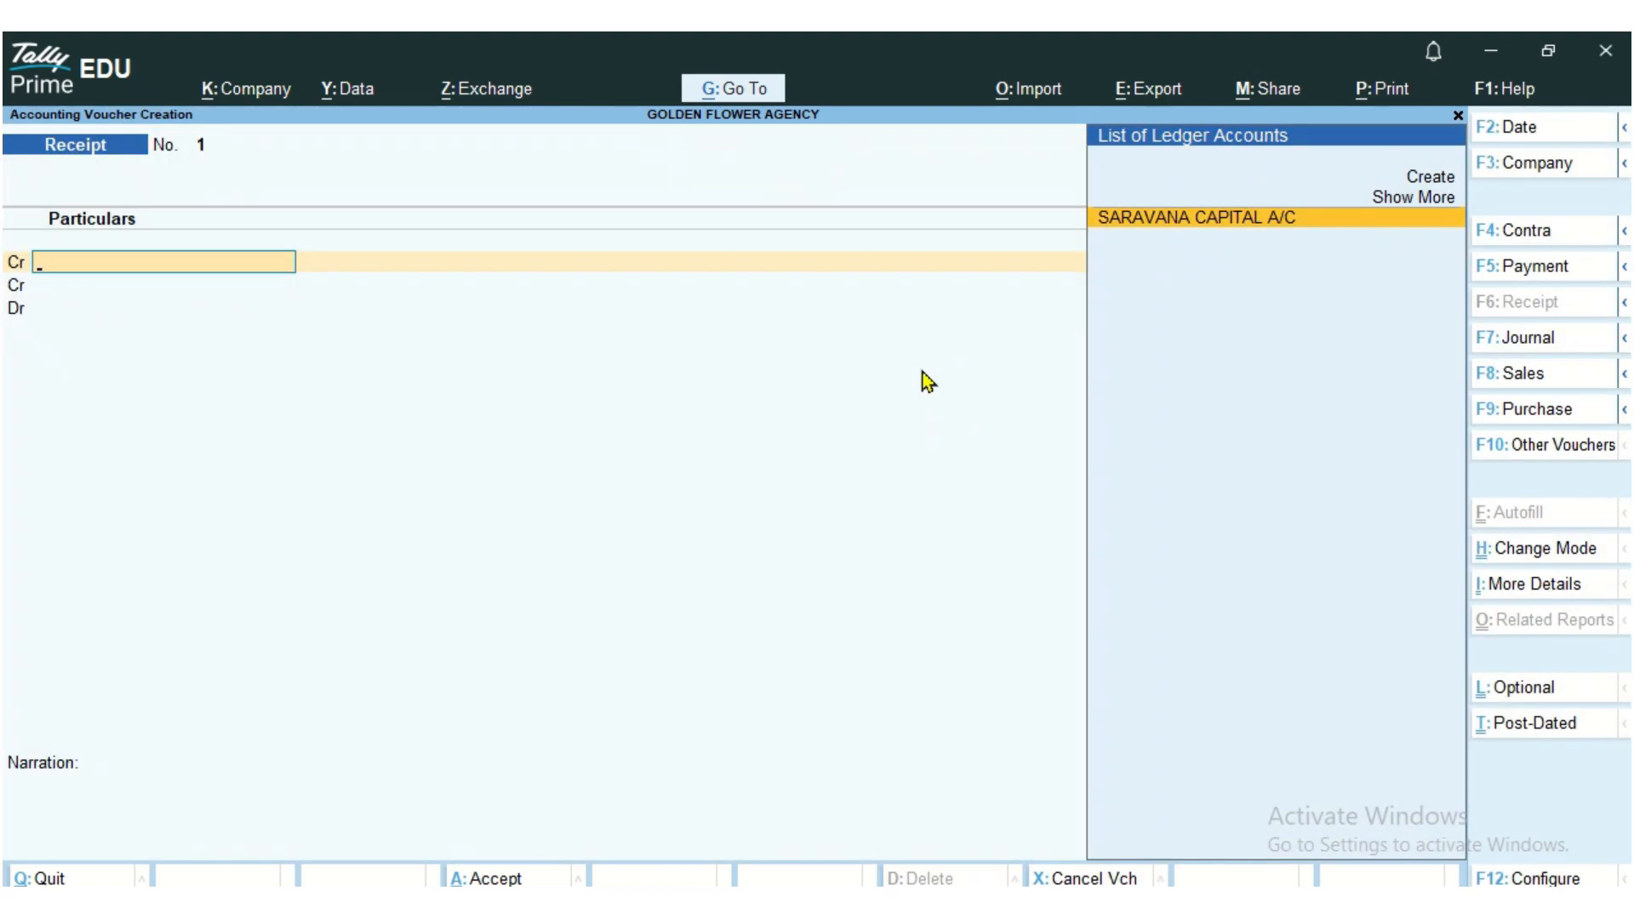
pyautogui.click(1545, 560)
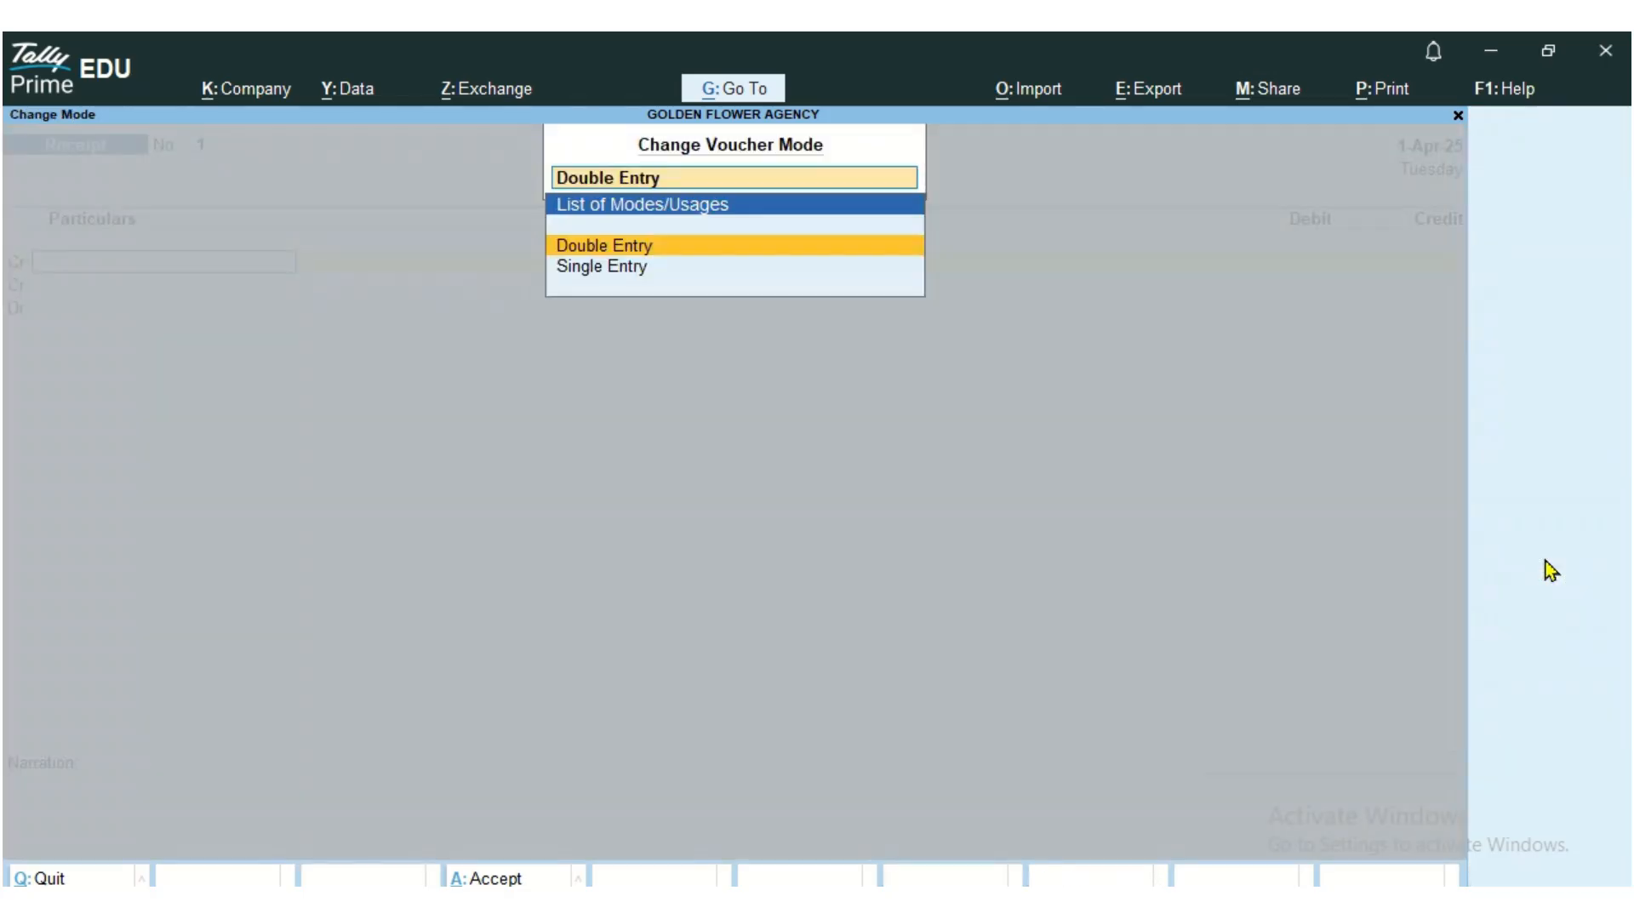
pyautogui.press('Down')
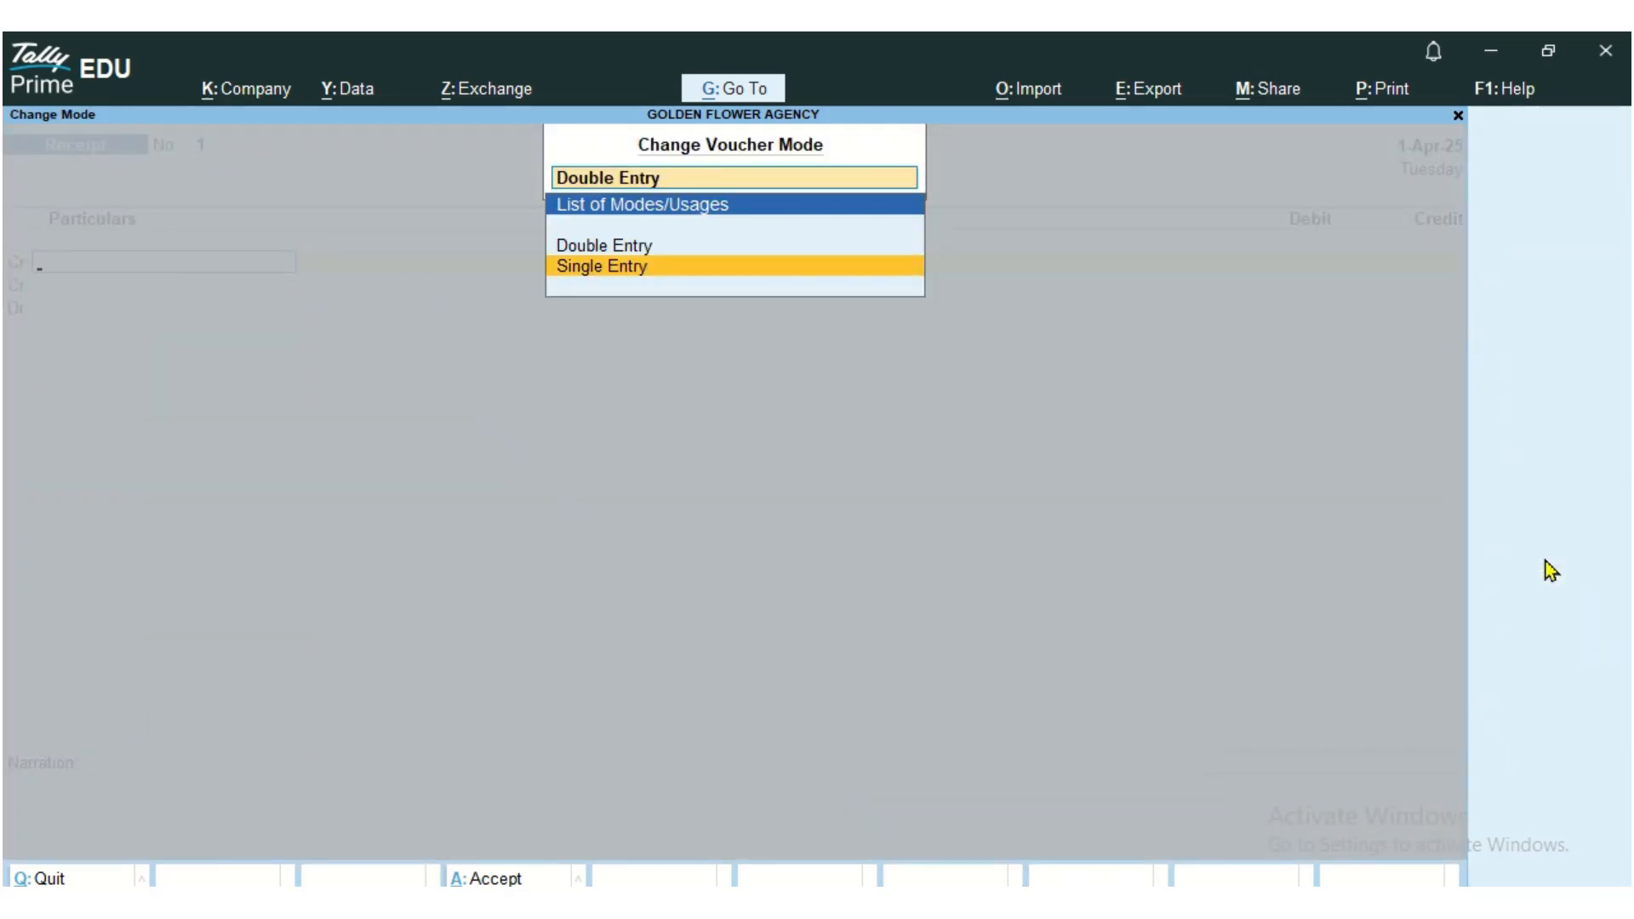
pyautogui.press('Return')
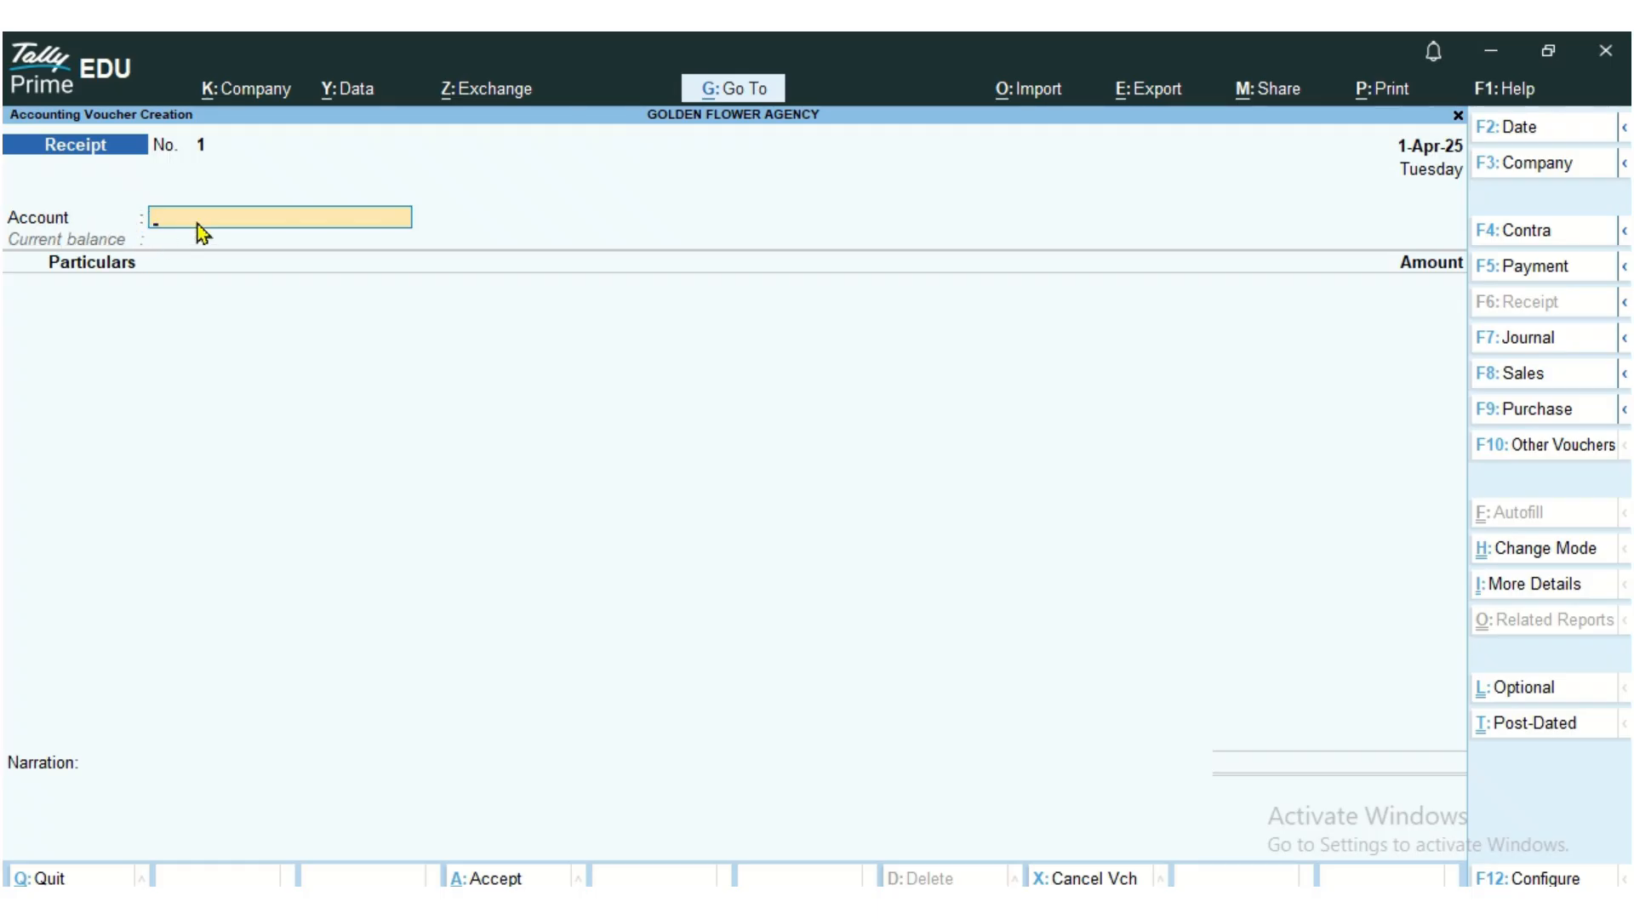
# Step: Fill in the receipt voucher with Cash as the account and the owner's capital ledger credited with 10,000
pyautogui.write('CAS')
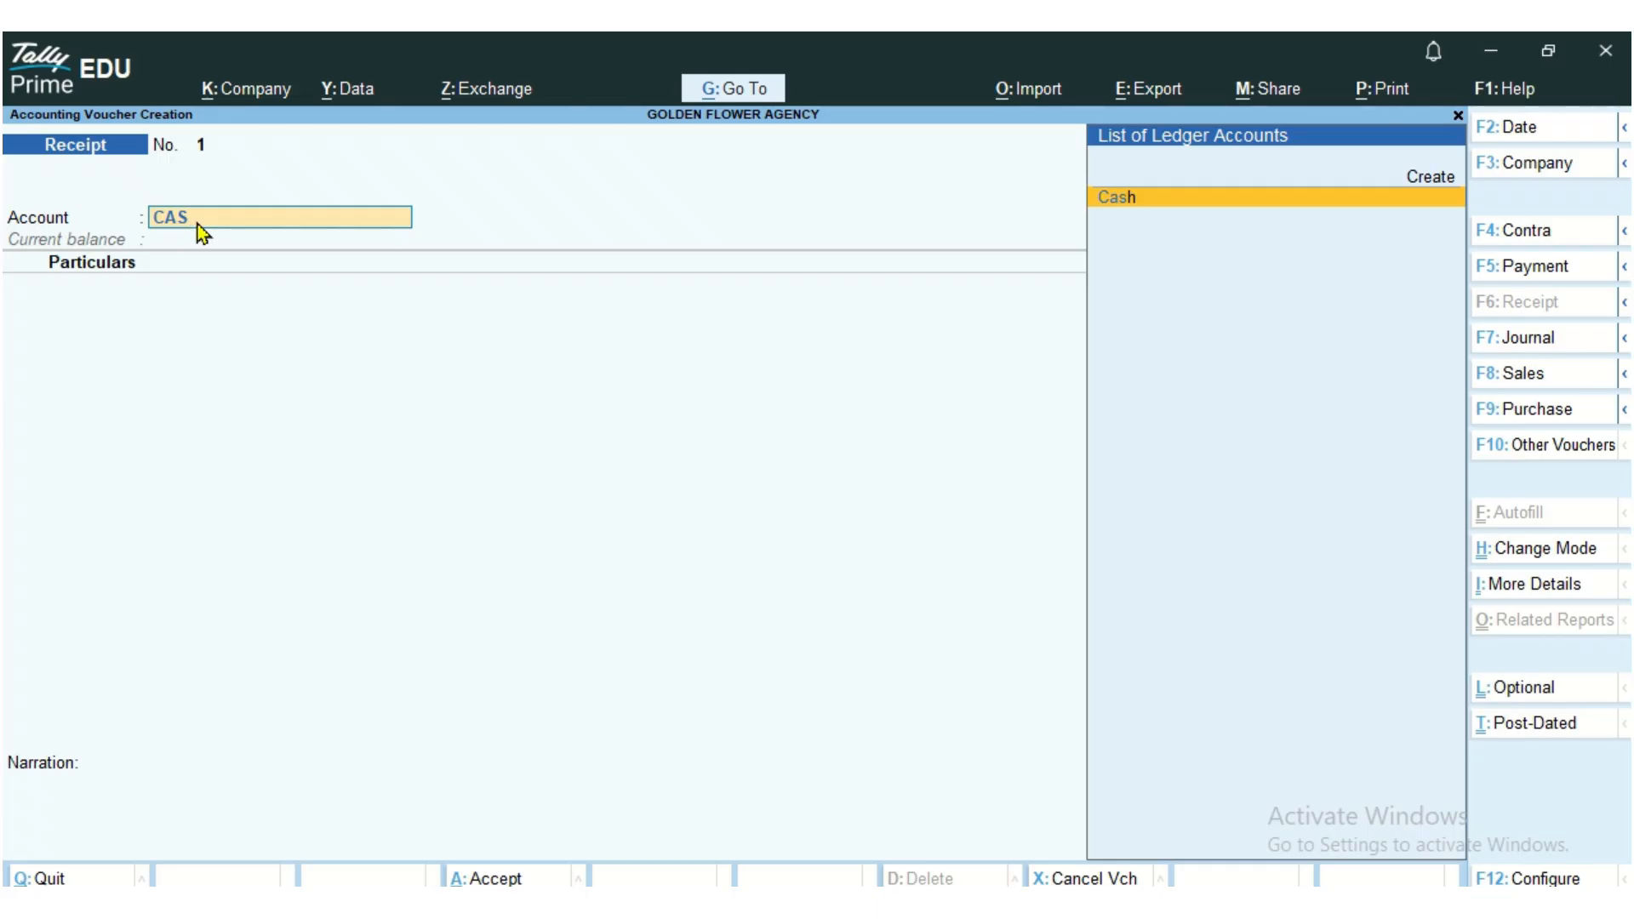
pyautogui.press('Return')
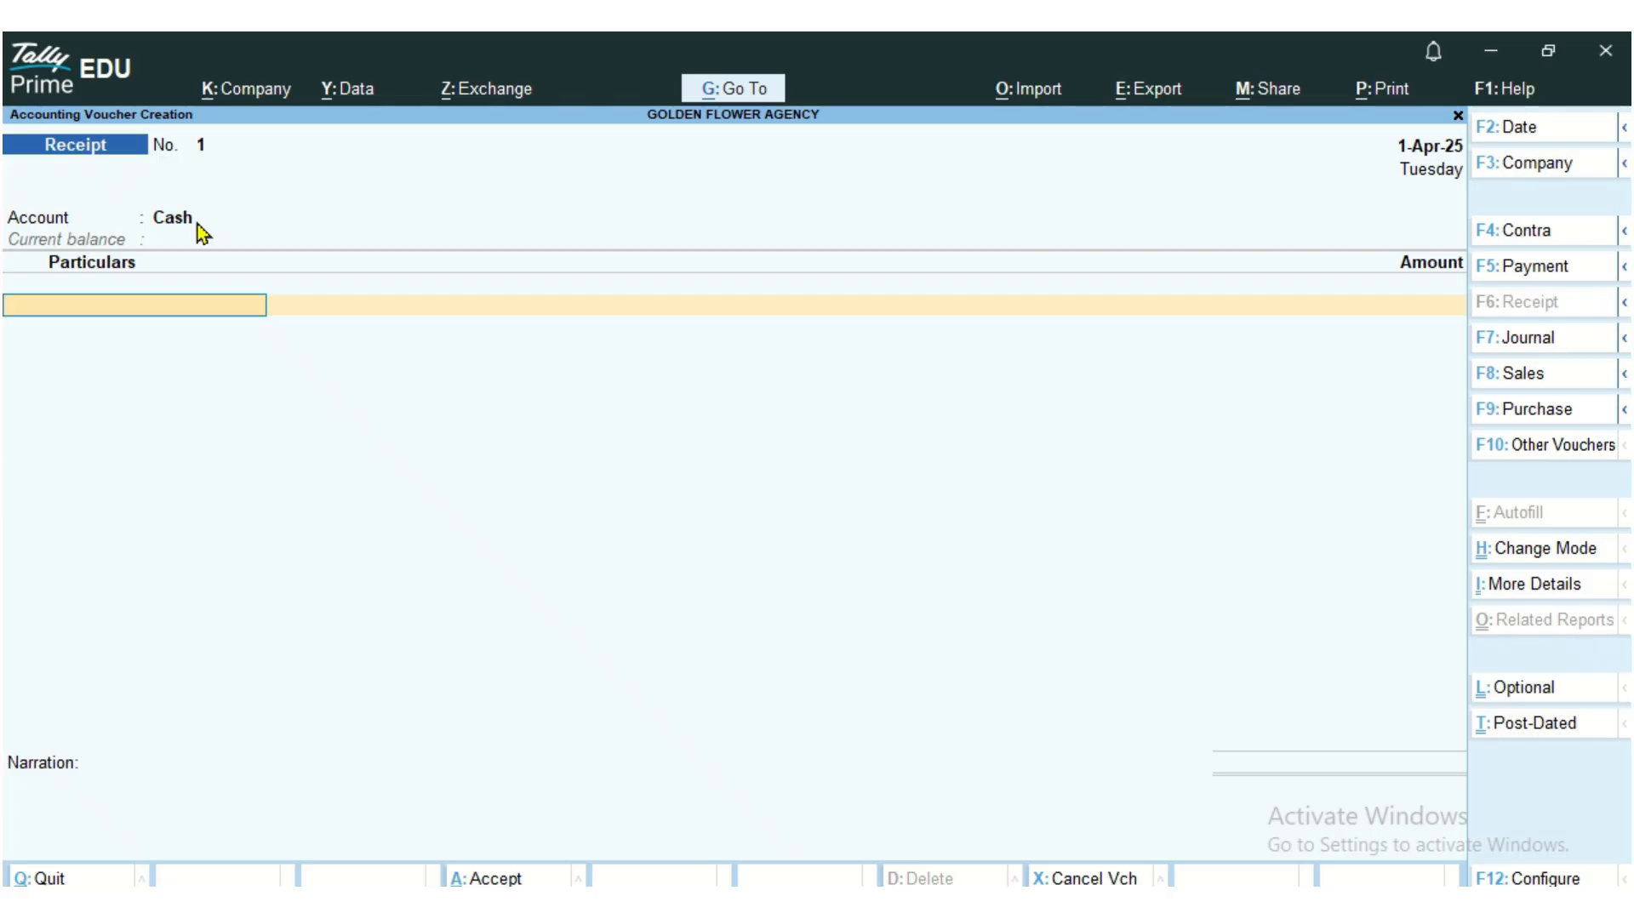
pyautogui.write('SARA')
pyautogui.press('Return')
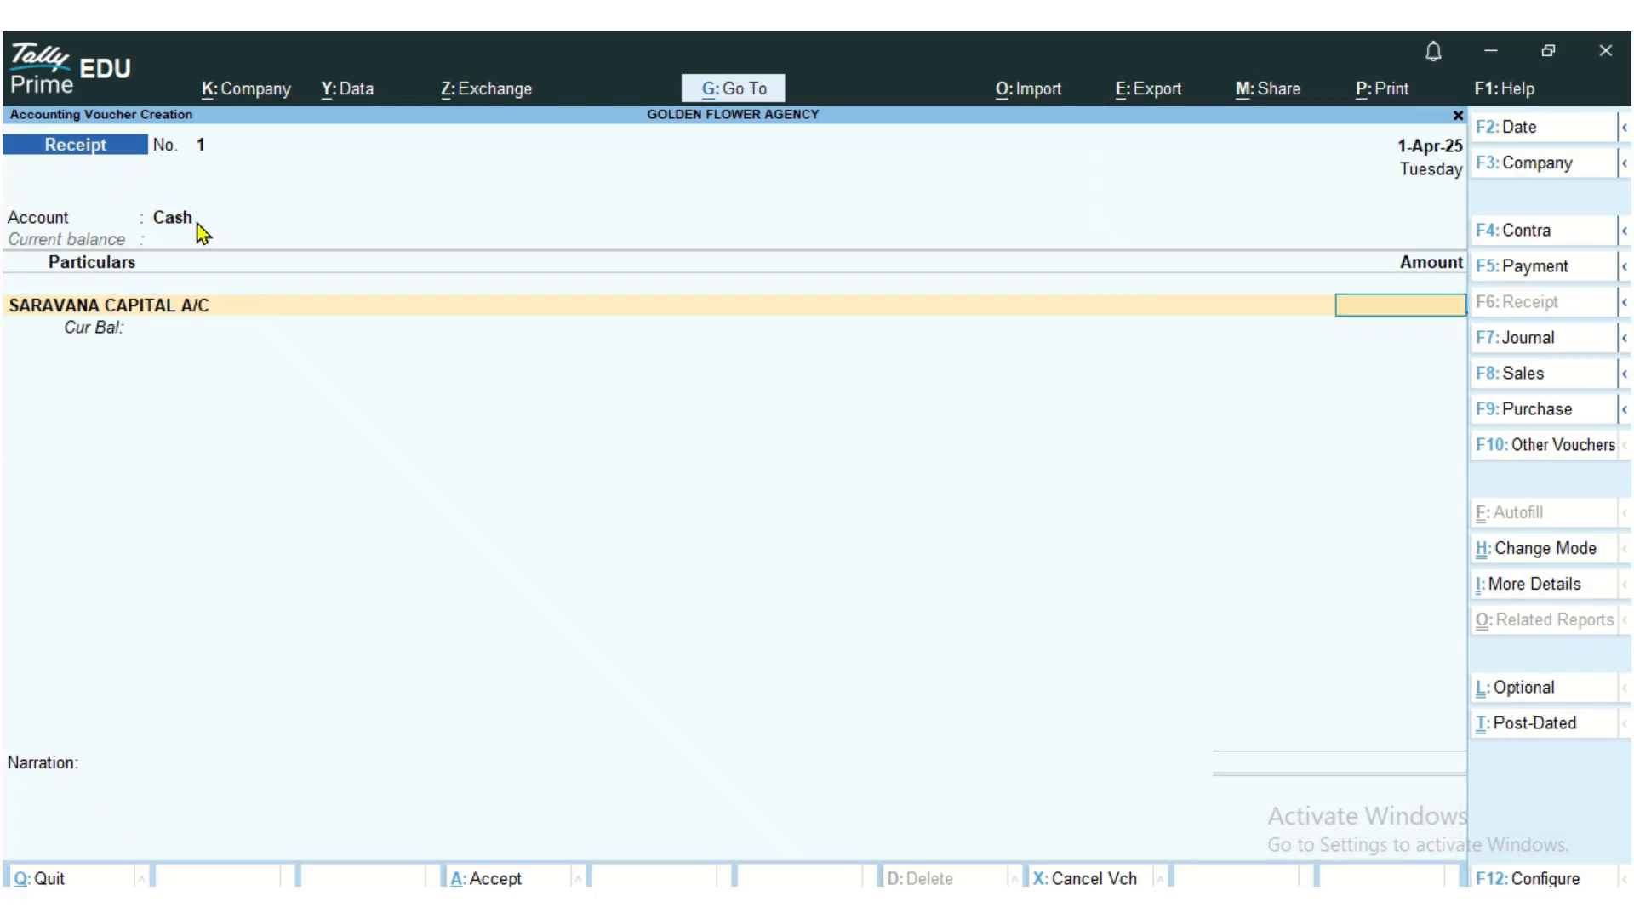
pyautogui.write('10000')
pyautogui.press('Return')
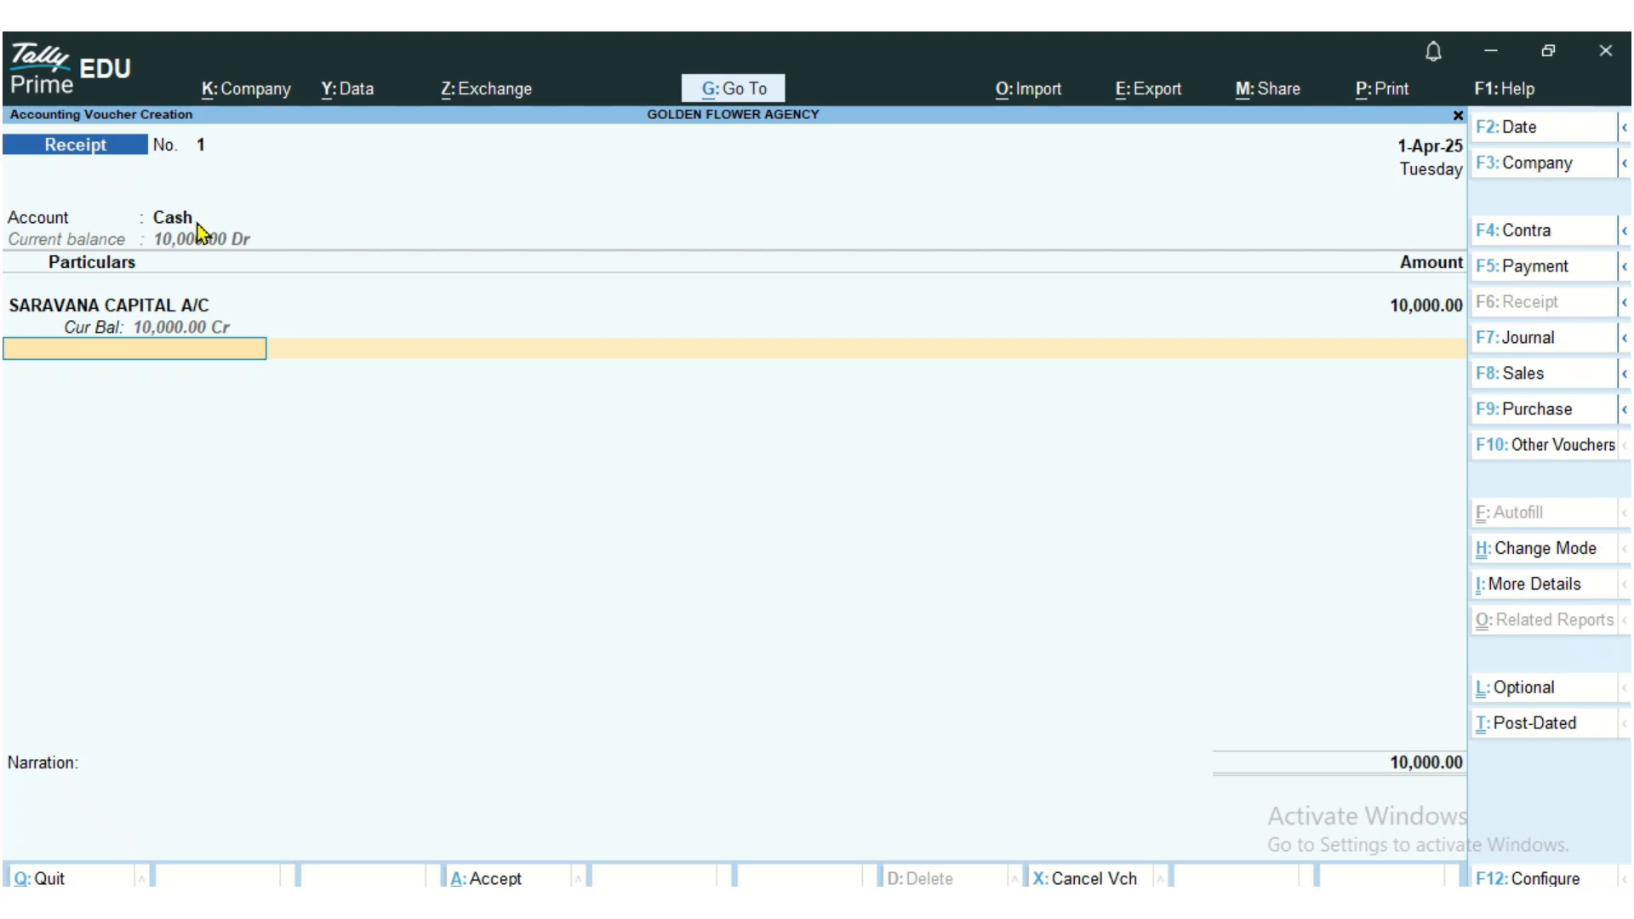
# Step: Save the receipt voucher without a narration and return to the Gateway of Tally
pyautogui.press('Return')
pyautogui.press('Return')
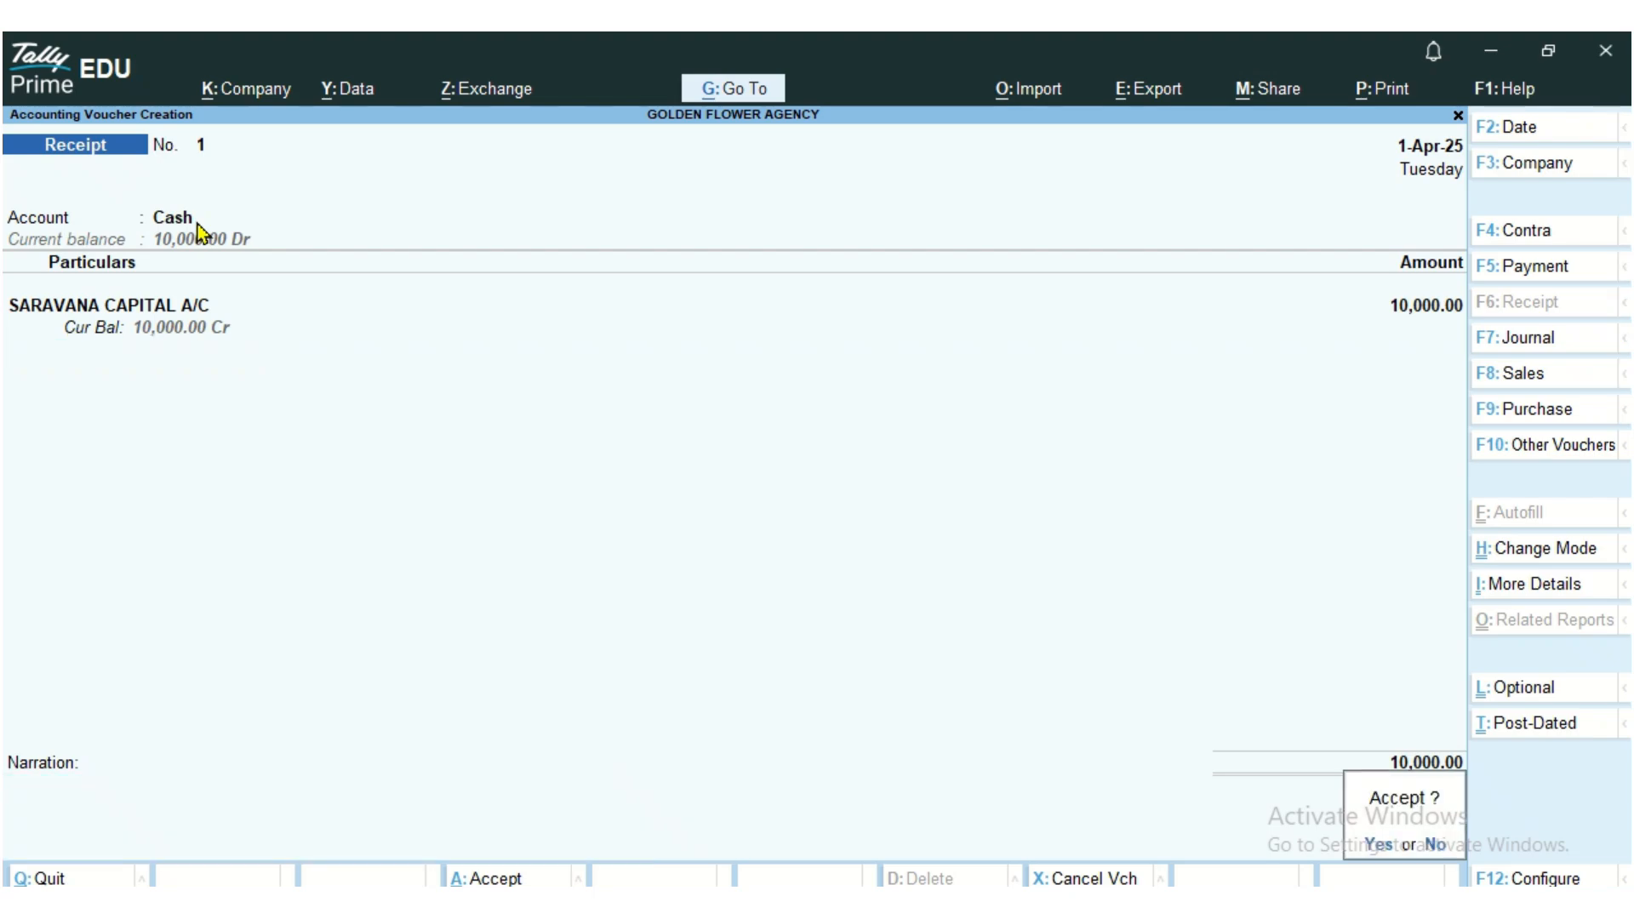
pyautogui.press('Return')
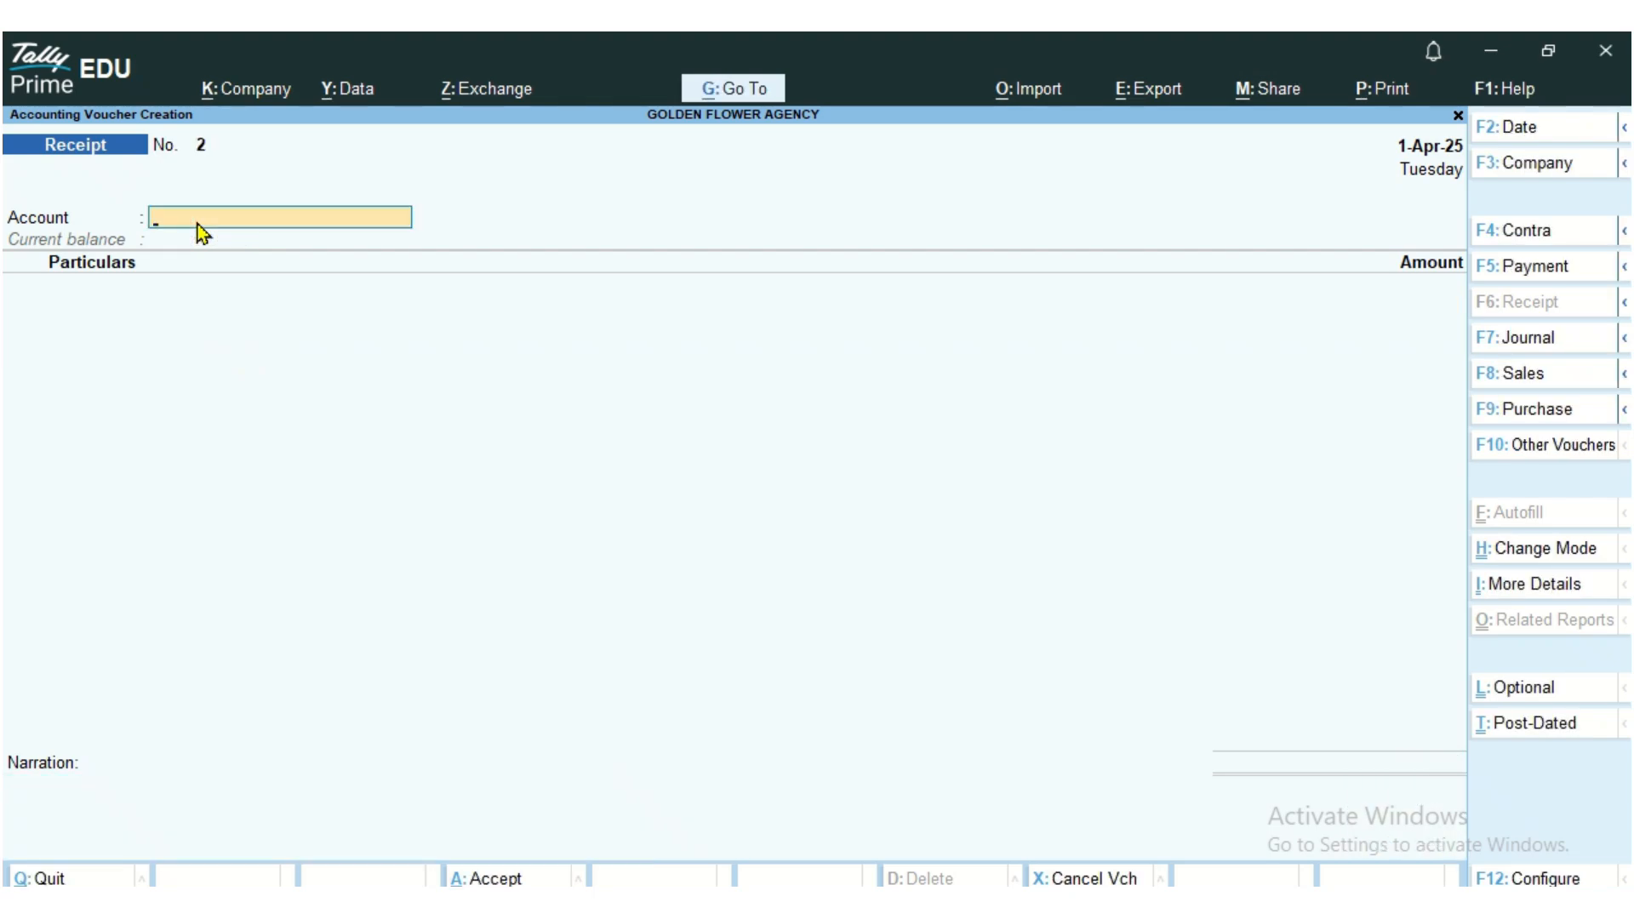
pyautogui.press('Escape')
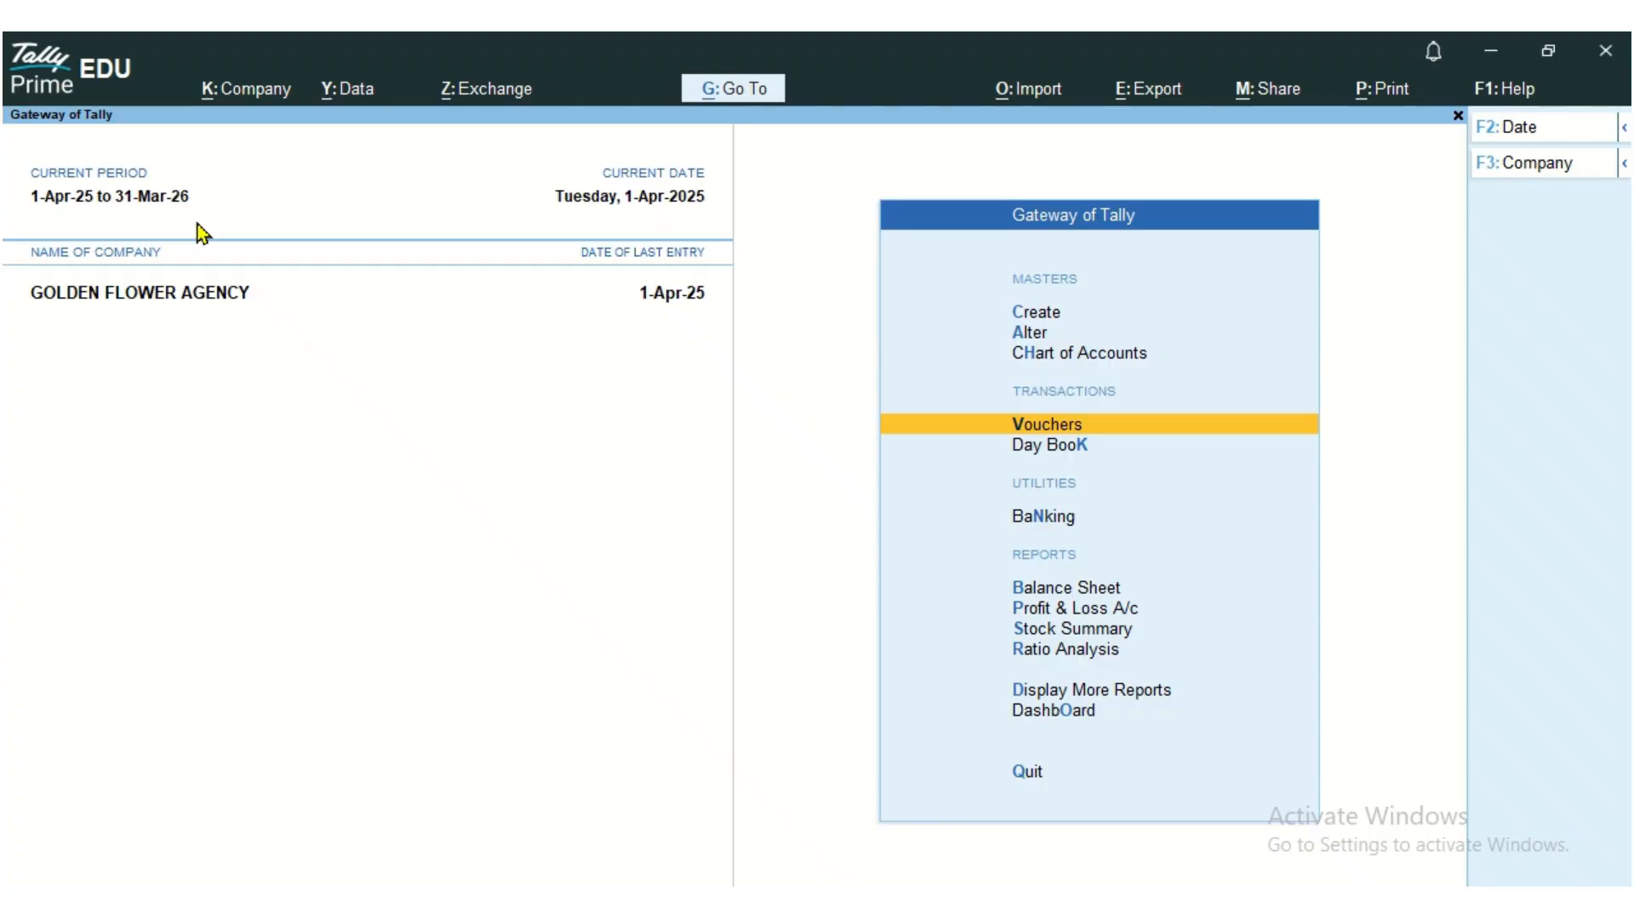
# Step: Open the Balance Sheet to check the capital account and current assets, and return to the Gateway of Tally
pyautogui.press('Down')
pyautogui.press('Down')
pyautogui.press('Down')
pyautogui.press('Down')
pyautogui.press('Down')
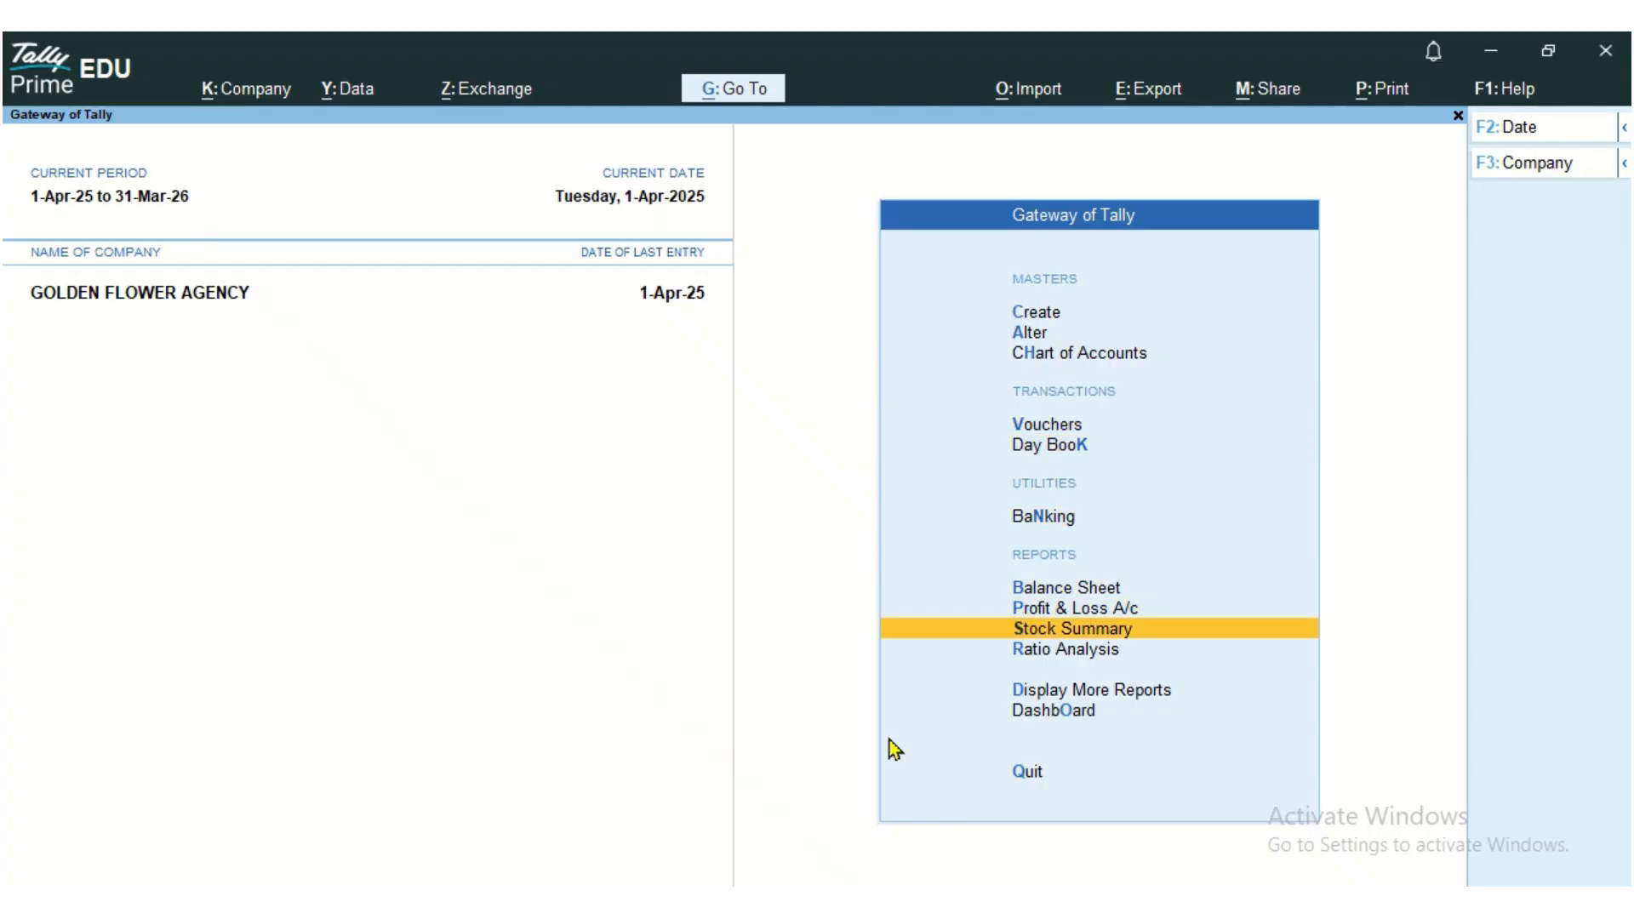
pyautogui.press('Up')
pyautogui.press('Up')
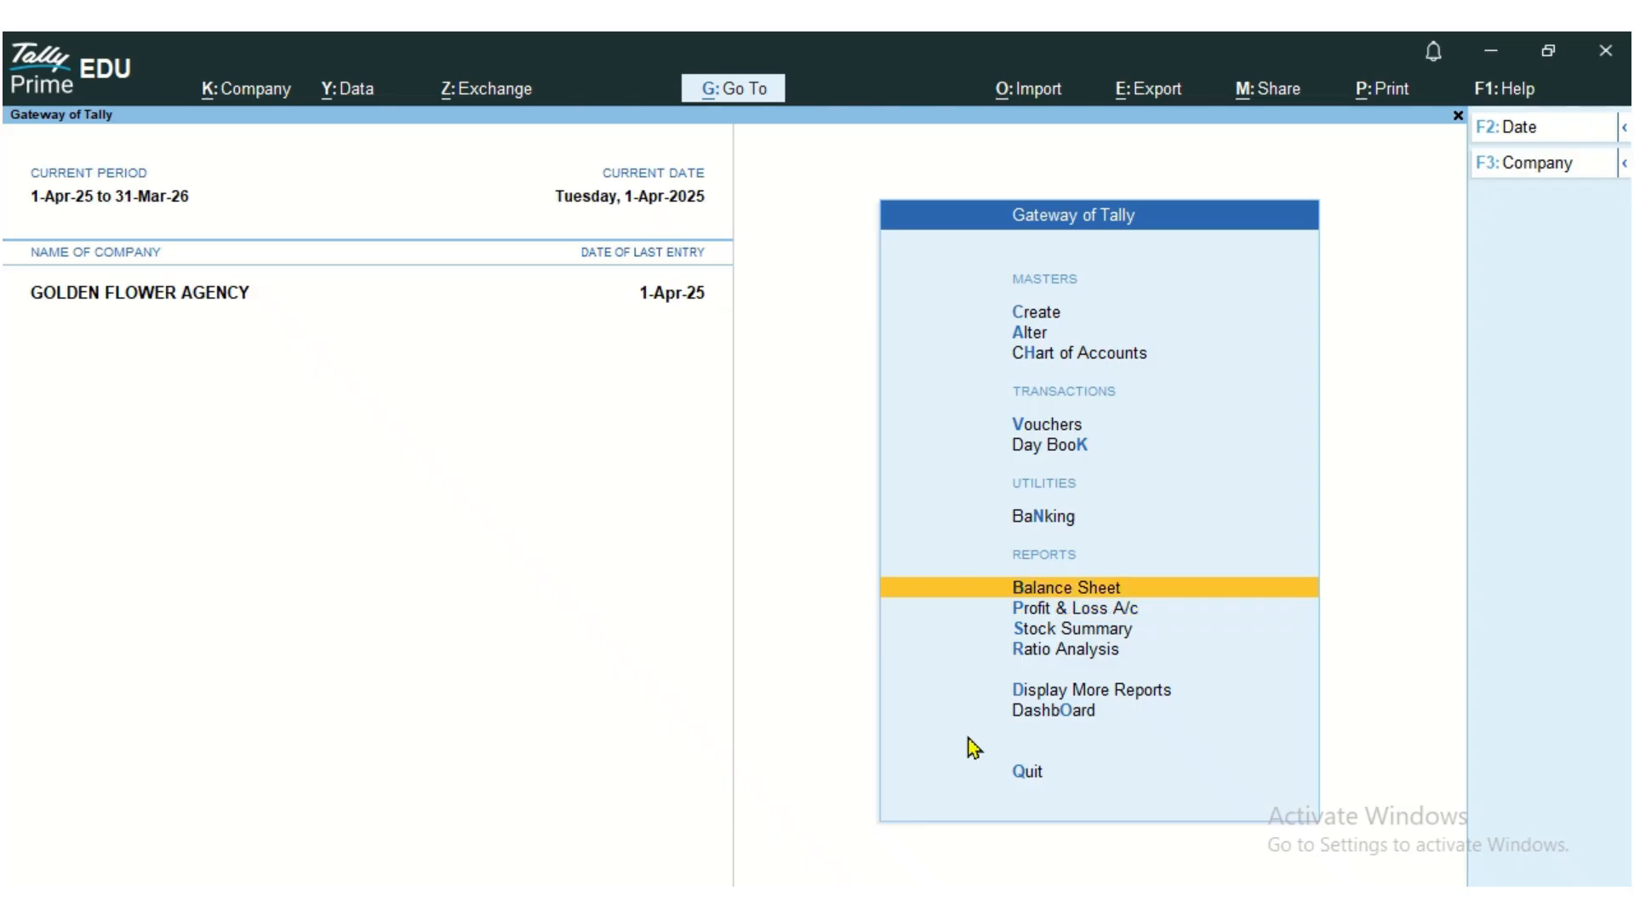
pyautogui.press('Down')
pyautogui.press('Down')
pyautogui.press('Down')
pyautogui.press('Down')
pyautogui.press('Up')
pyautogui.press('Up')
pyautogui.press('Up')
pyautogui.press('Up')
pyautogui.press('Return')
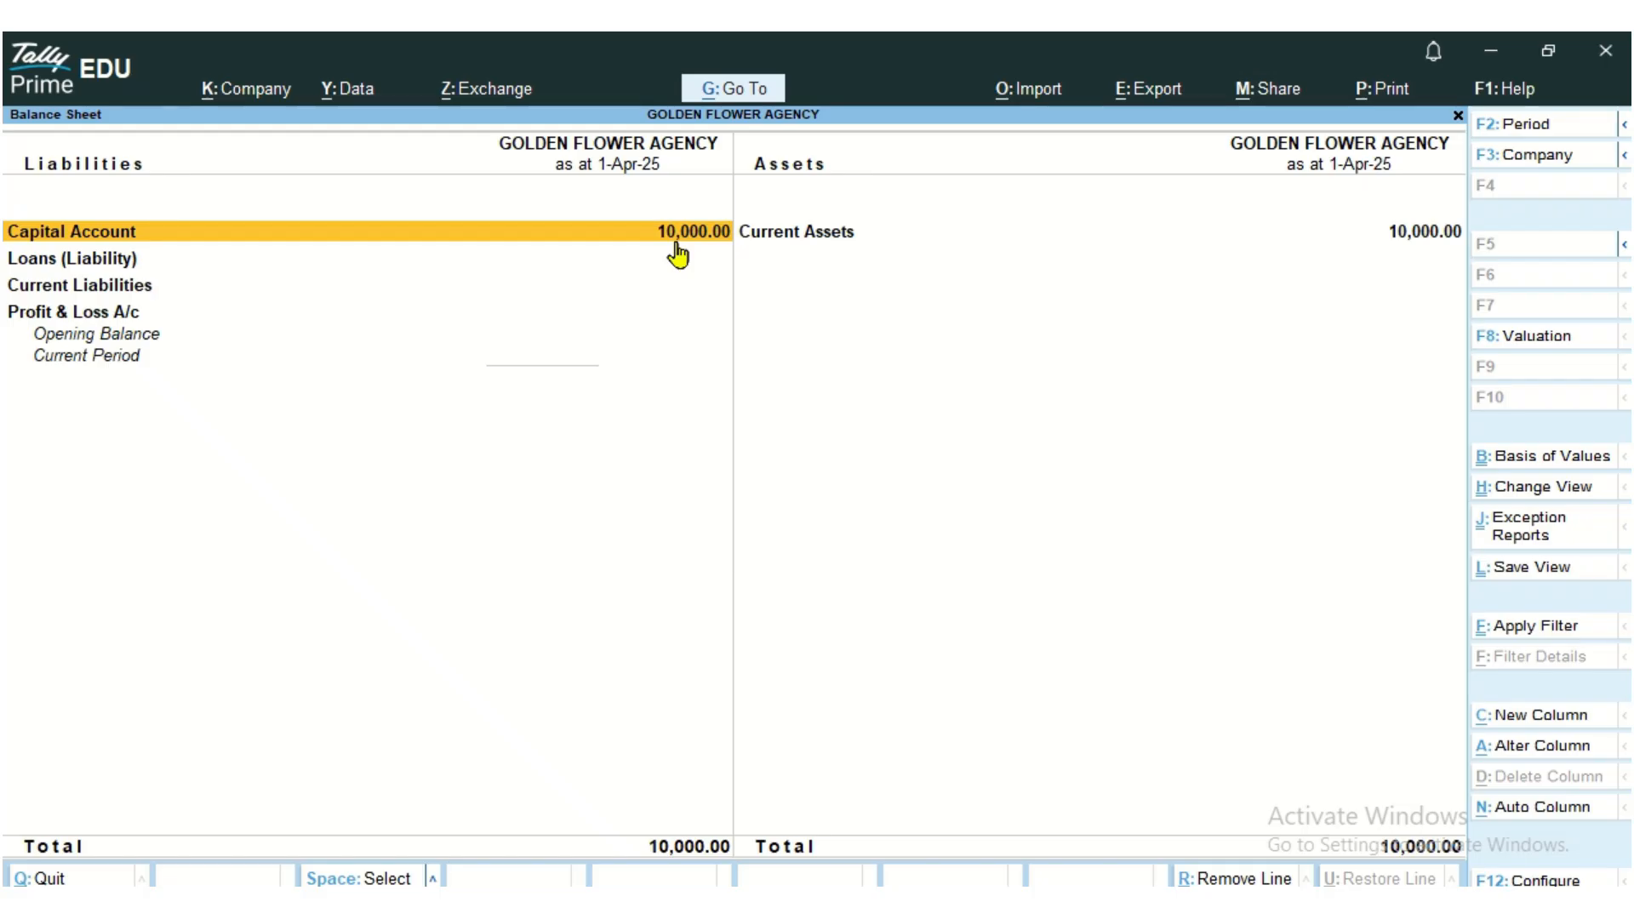
pyautogui.press('Escape')
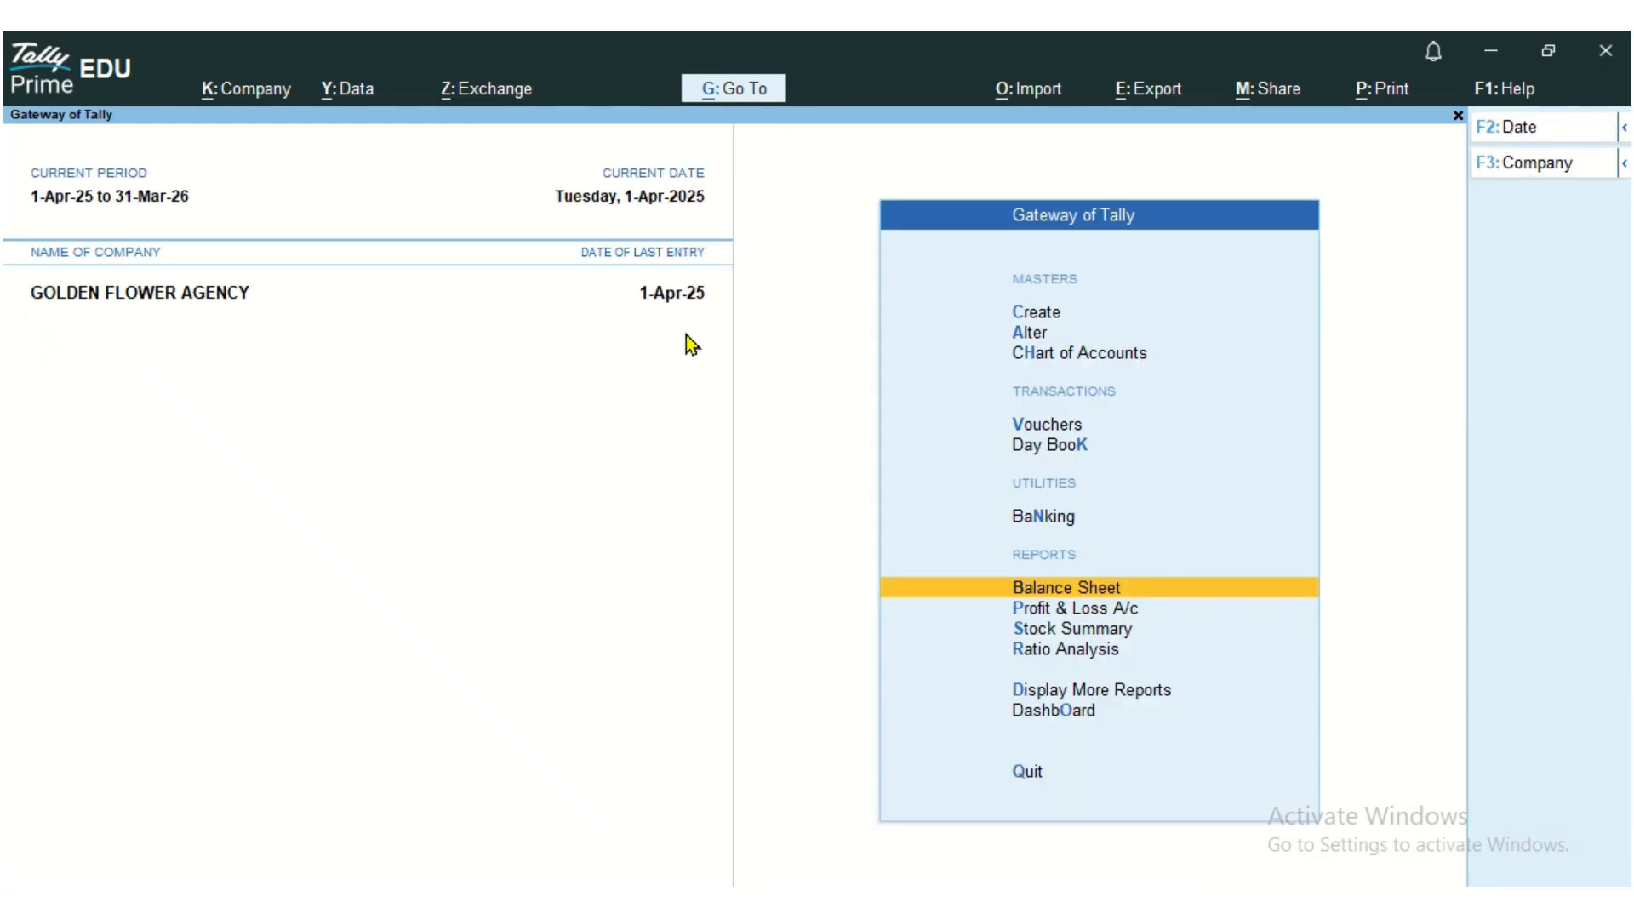
# Step: Open the Cash/Bank Books report from Account Books to check the cash-in-hand balance, and return to the Gateway of Tally
pyautogui.press('Down')
pyautogui.press('Down')
pyautogui.press('Down')
pyautogui.press('Down')
pyautogui.press('ctrl')
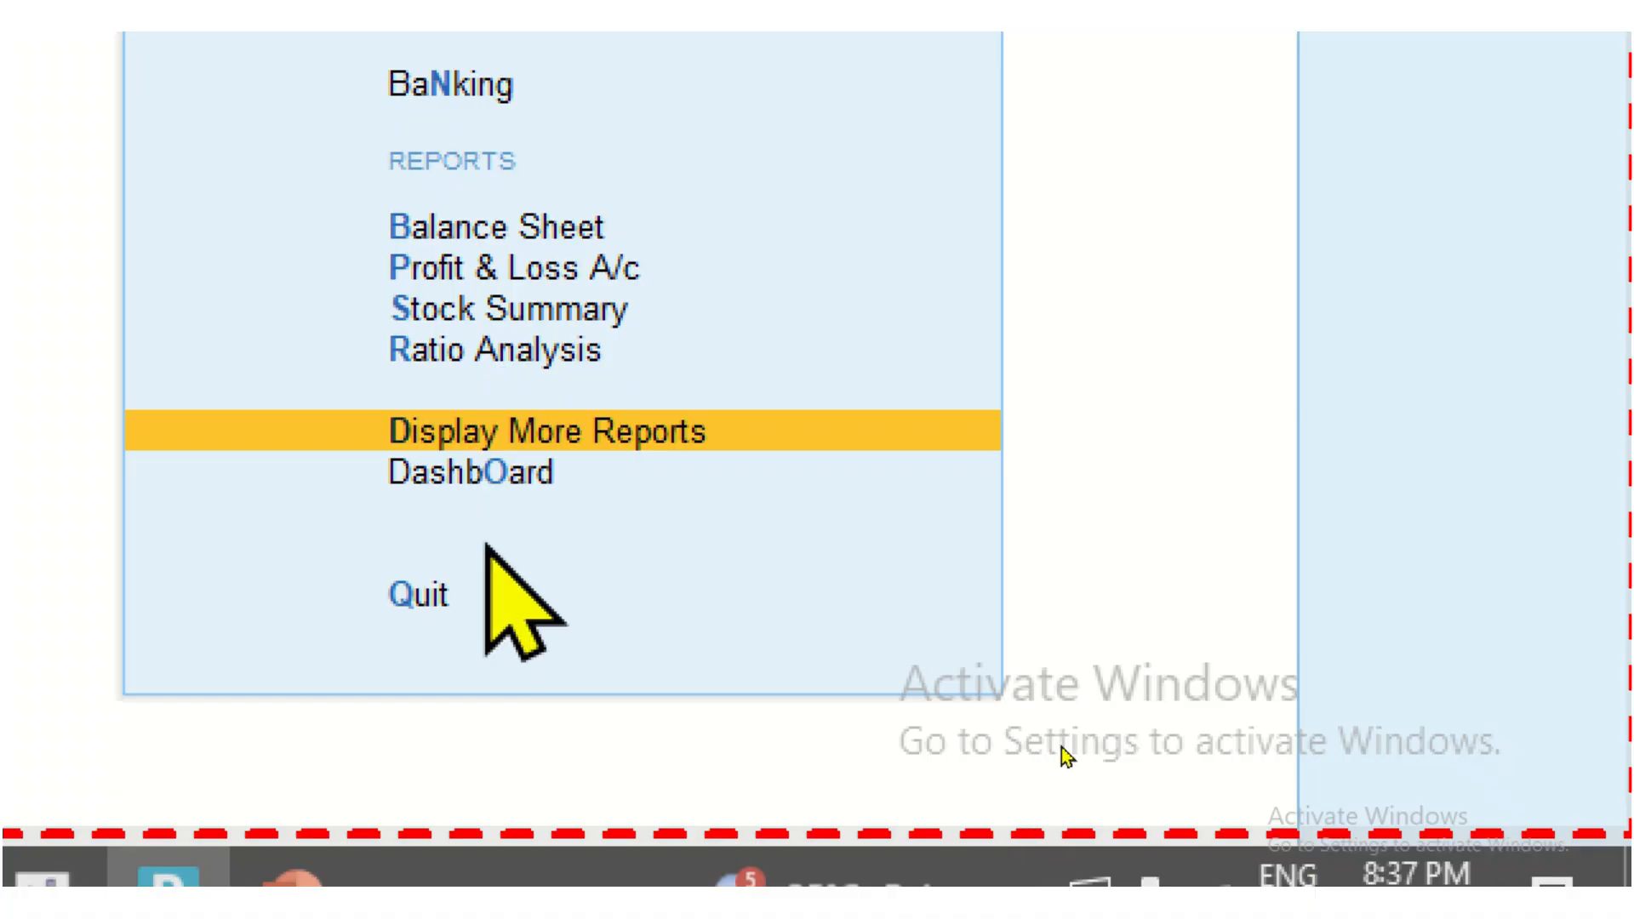
pyautogui.press('Return')
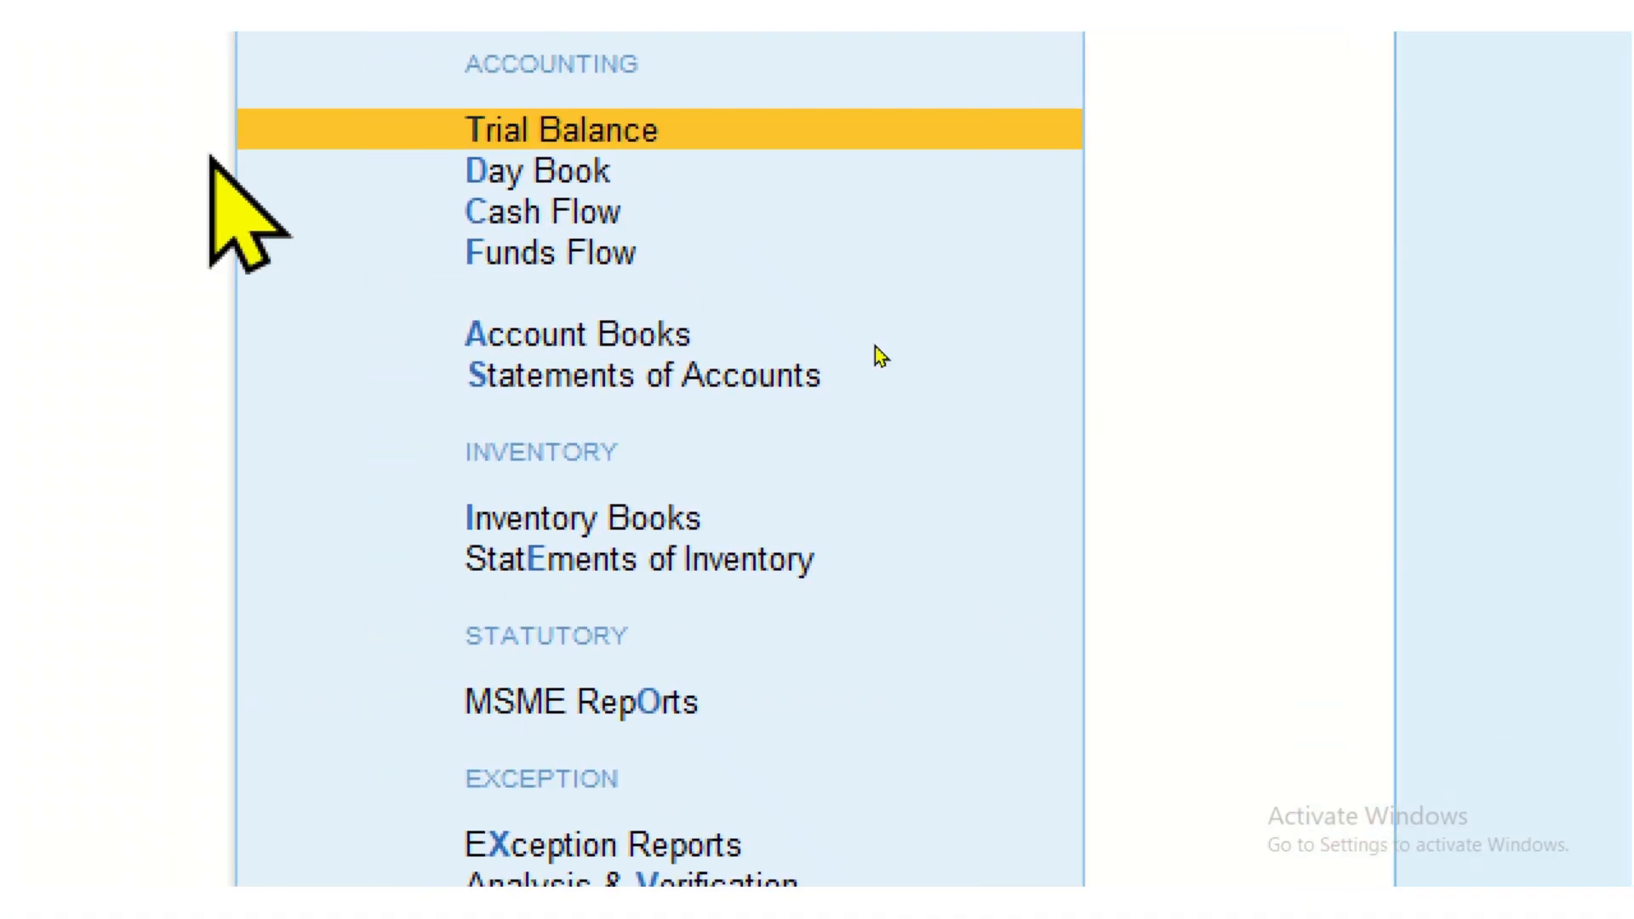
pyautogui.press('Down')
pyautogui.press('Down')
pyautogui.press('Down')
pyautogui.press('Down')
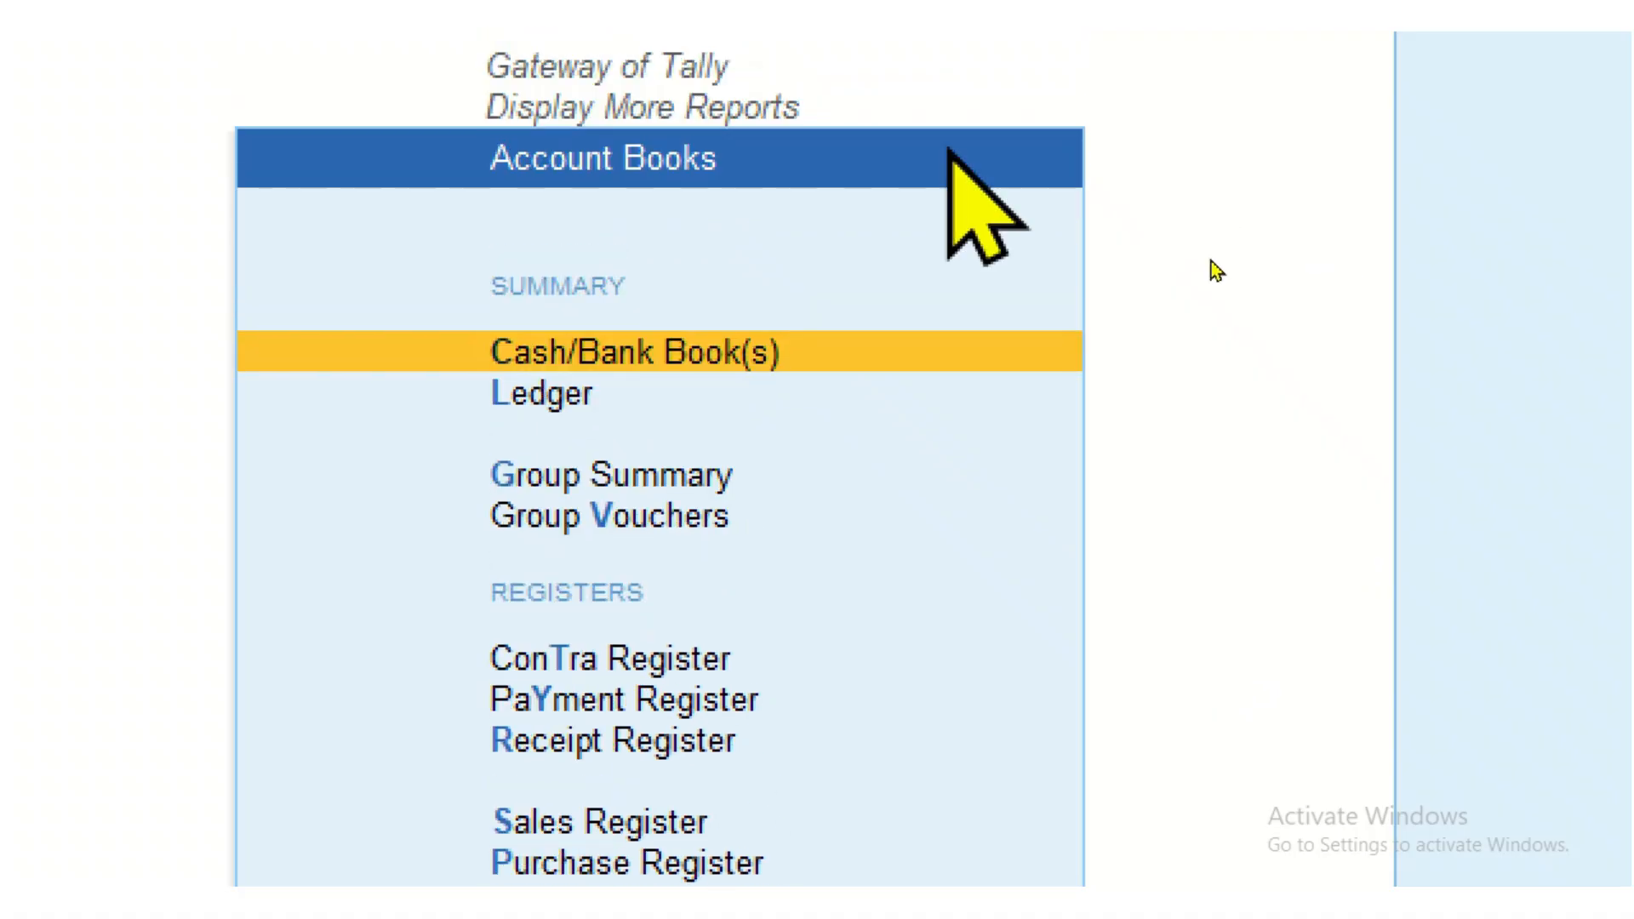
pyautogui.click(883, 340)
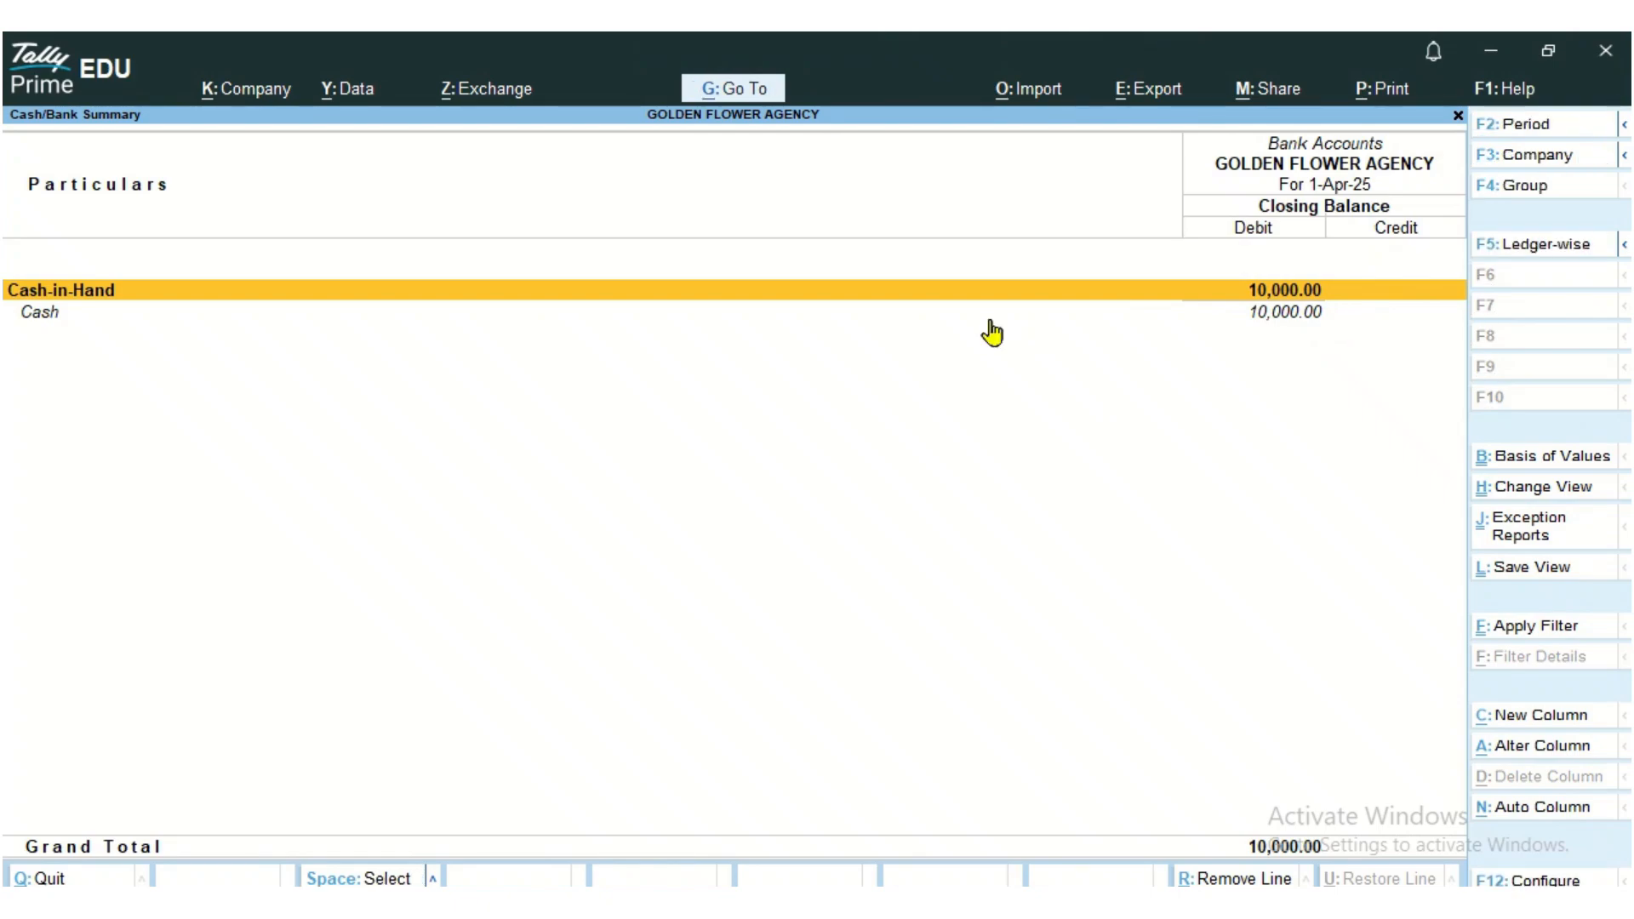
pyautogui.press('Escape')
pyautogui.press('Escape')
pyautogui.press('Escape')
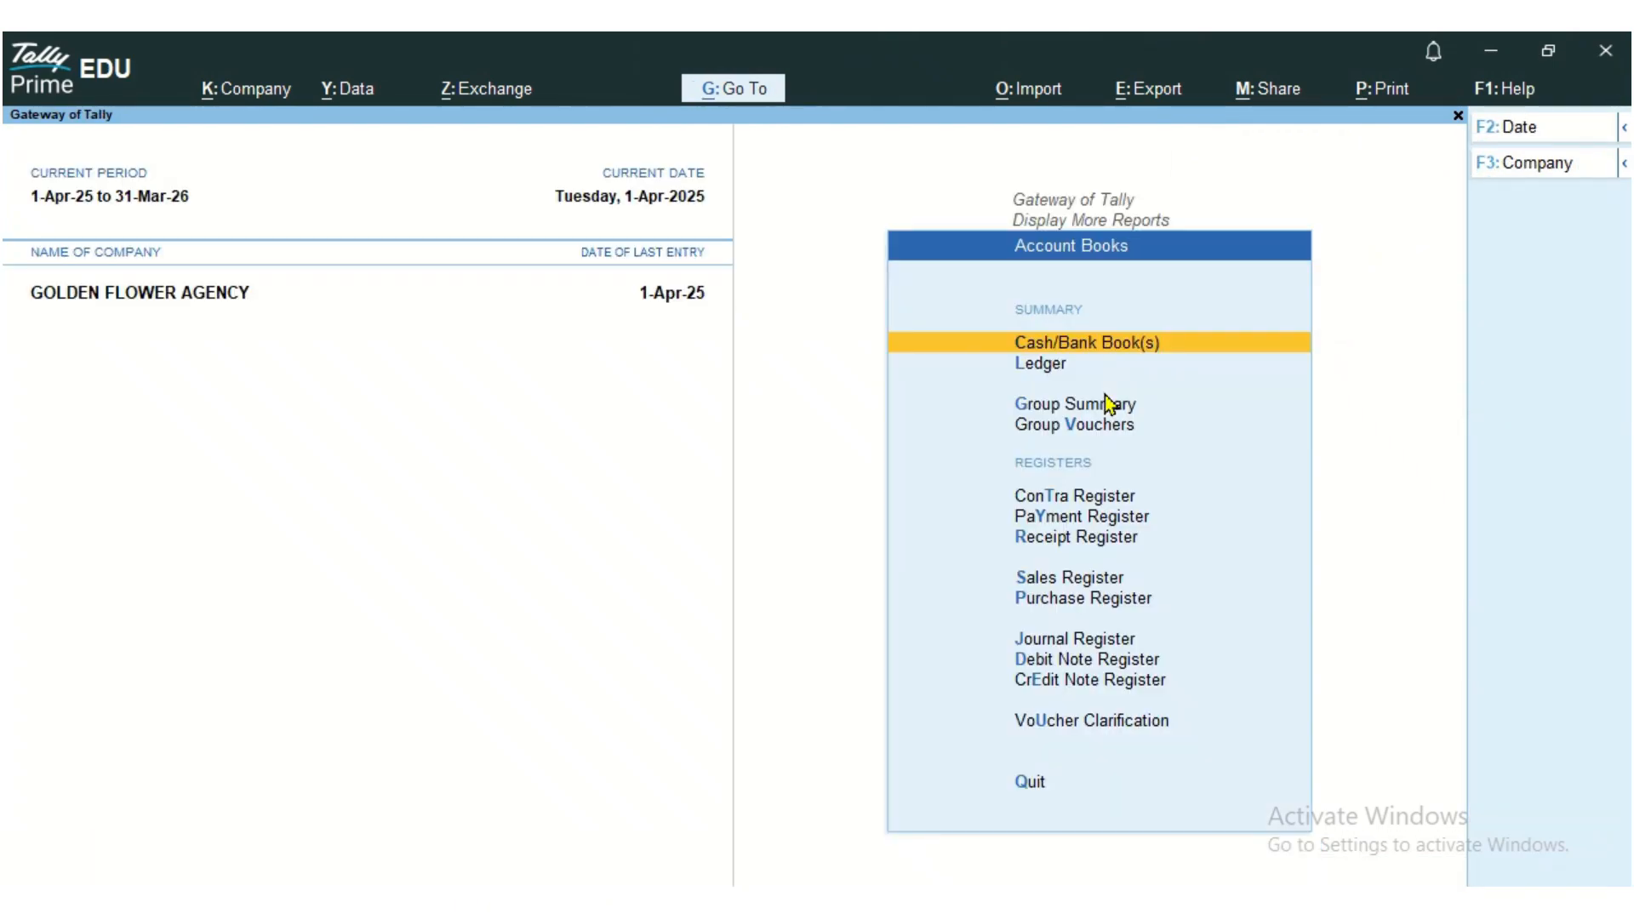
# Step: Start creating a new Unit master from the Inventory Masters
pyautogui.press('Up')
pyautogui.press('Up')
pyautogui.press('Up')
pyautogui.press('Up')
pyautogui.press('Up')
pyautogui.press('Up')
pyautogui.press('Up')
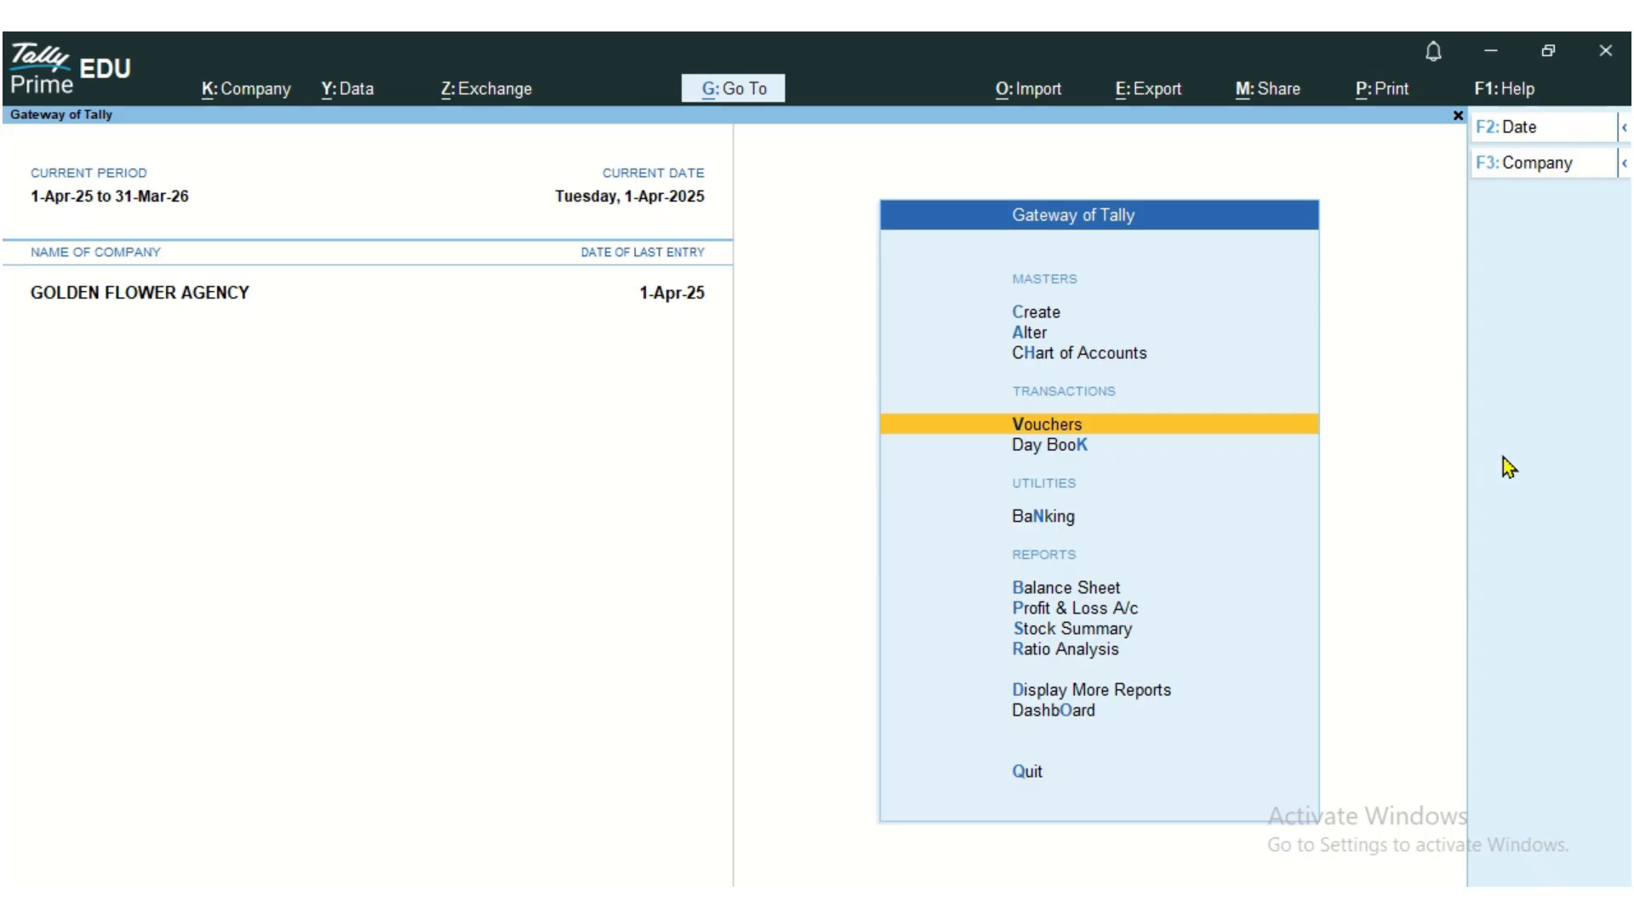
pyautogui.press('Up')
pyautogui.press('Up')
pyautogui.press('Up')
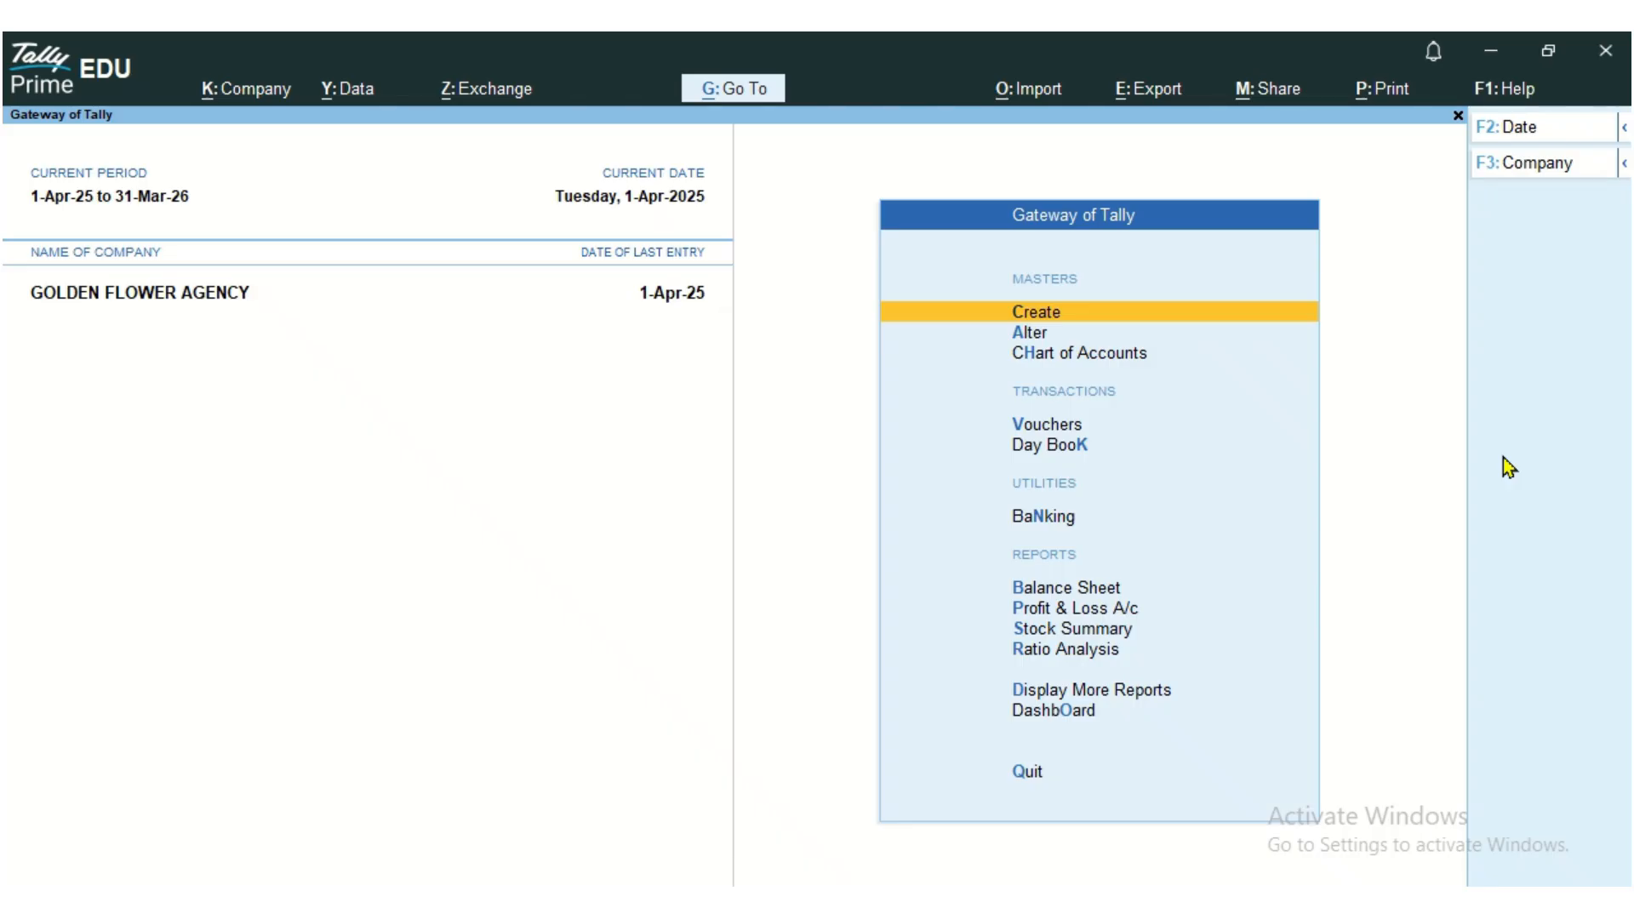
pyautogui.press('ctrl')
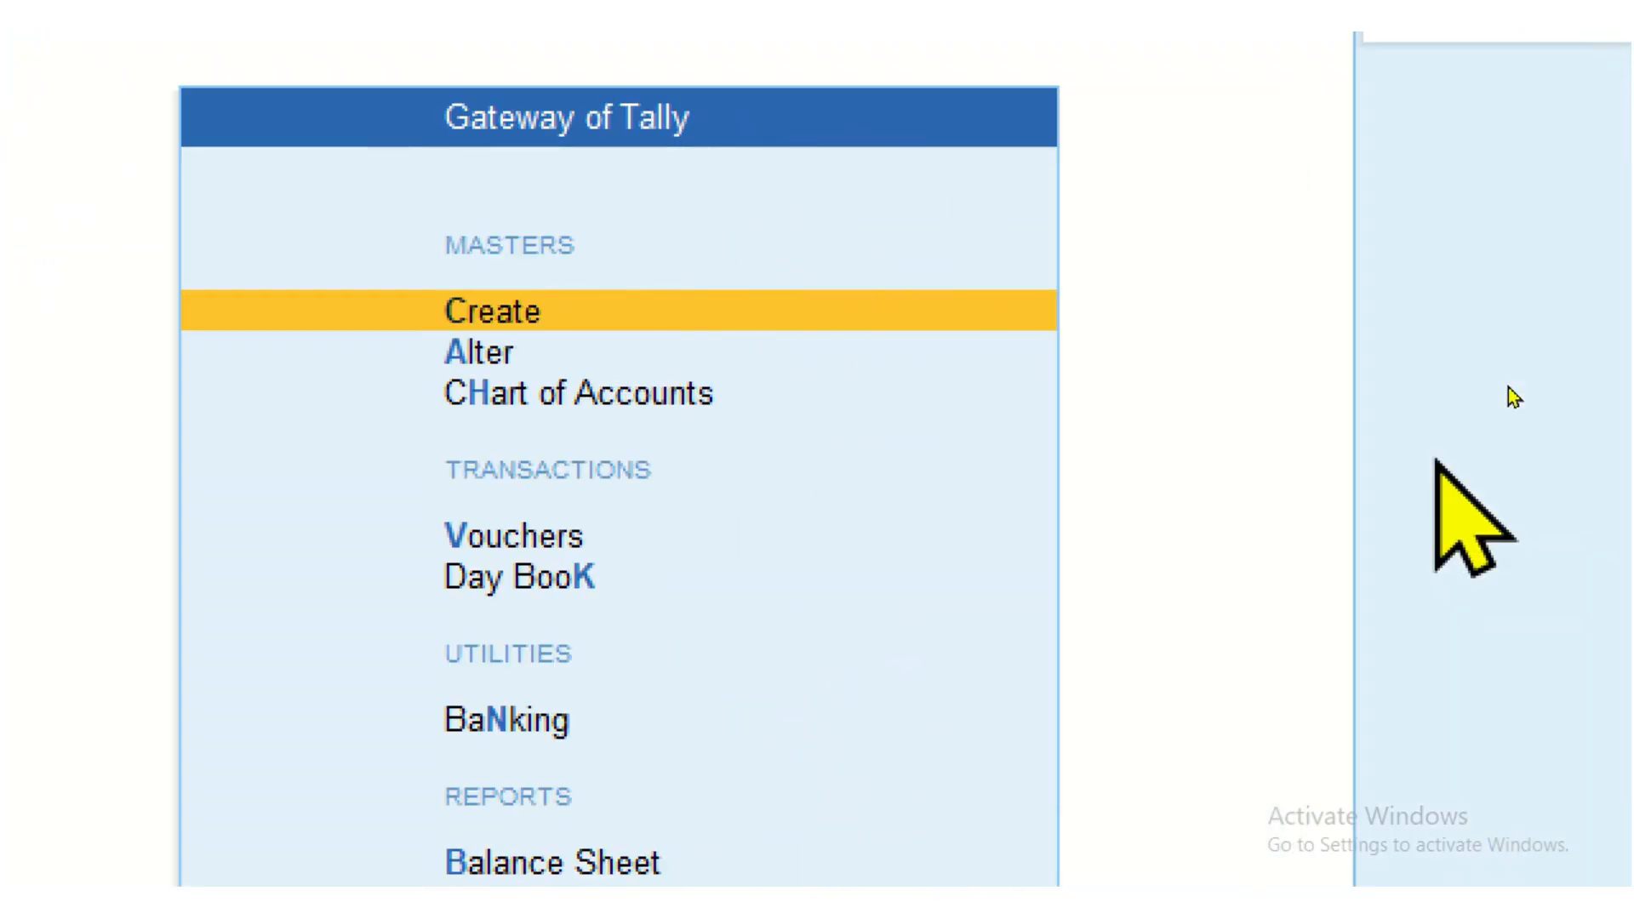
pyautogui.hotkey('alt', 'k')
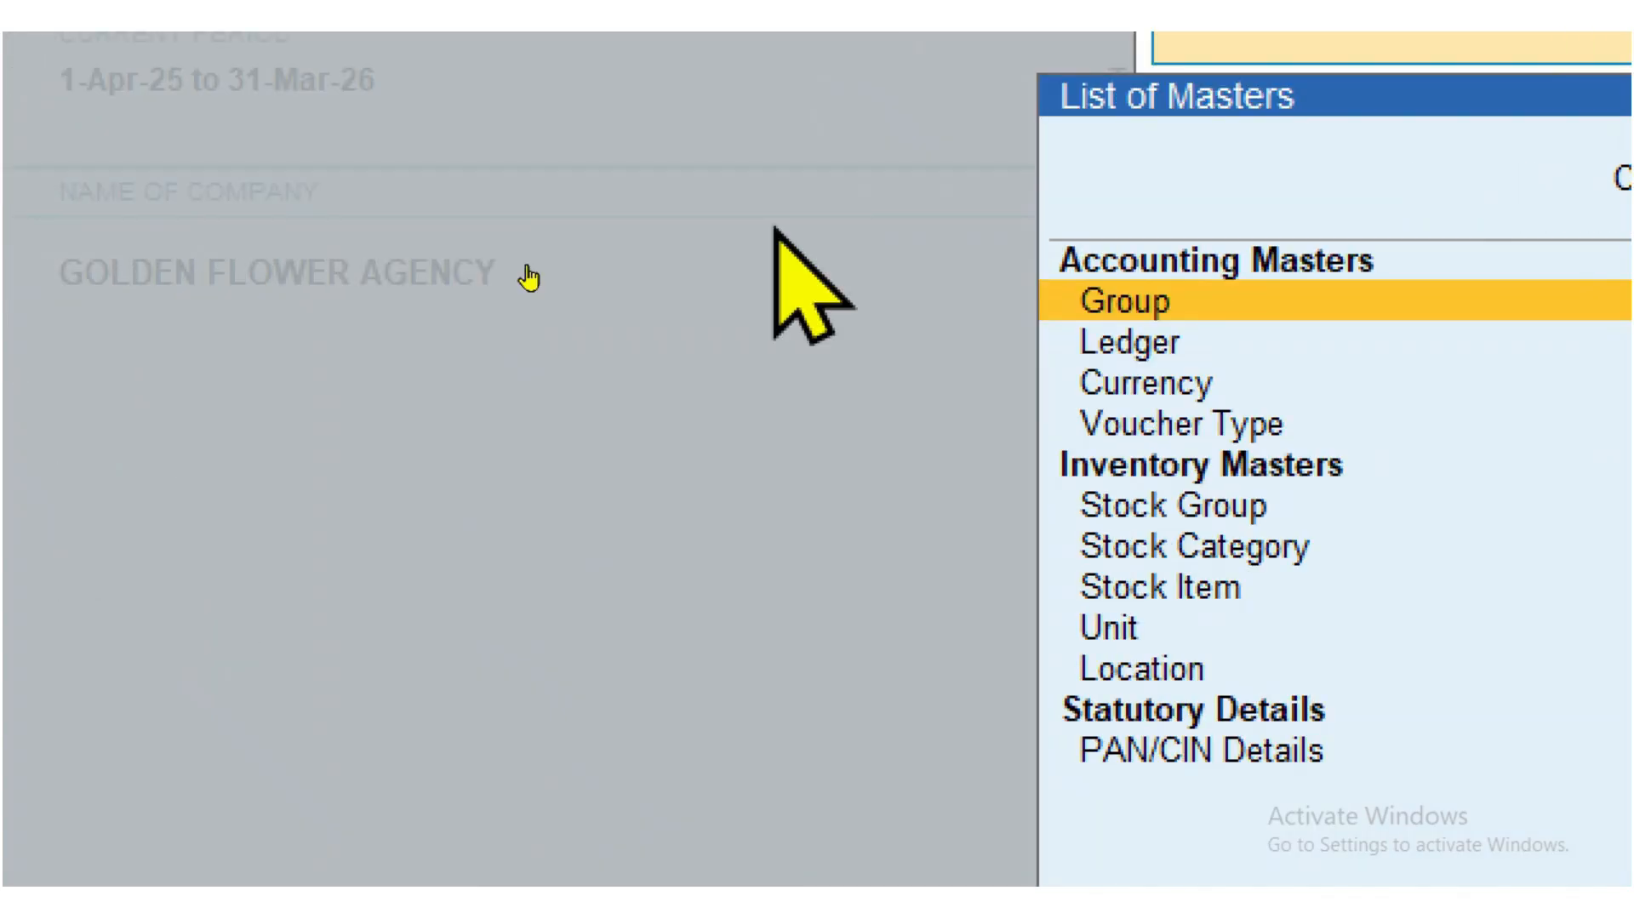
pyautogui.press('Down')
pyautogui.press('Down')
pyautogui.press('Down')
pyautogui.press('Down')
pyautogui.press('Down')
pyautogui.press('Down')
pyautogui.press('Down')
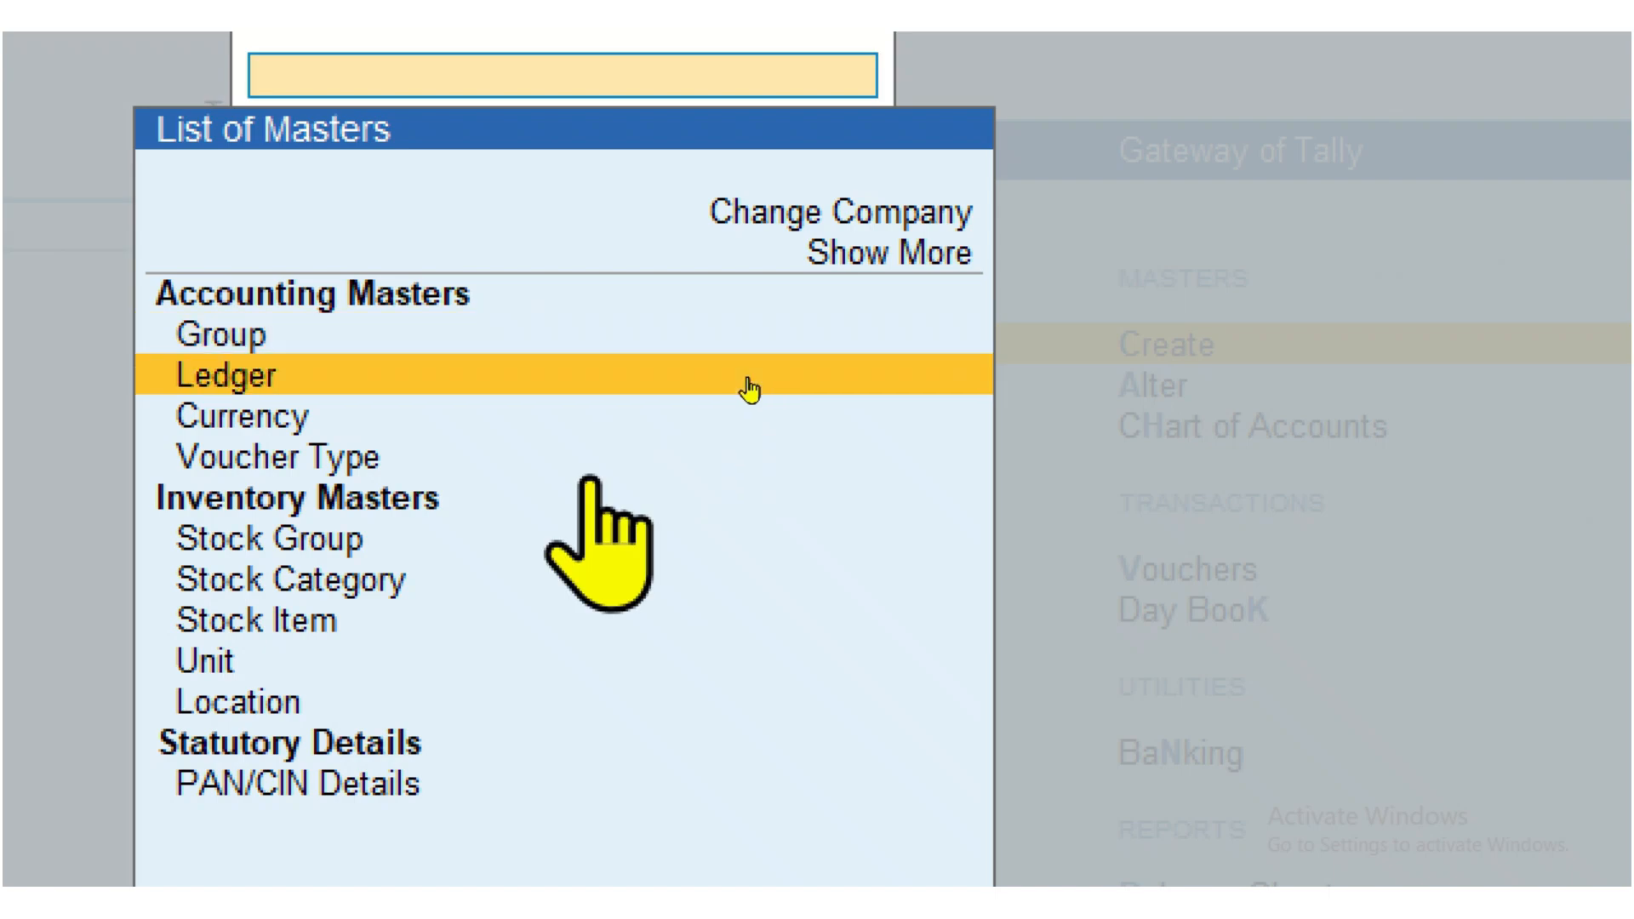
pyautogui.press('Down')
pyautogui.press('Down')
pyautogui.press('Up')
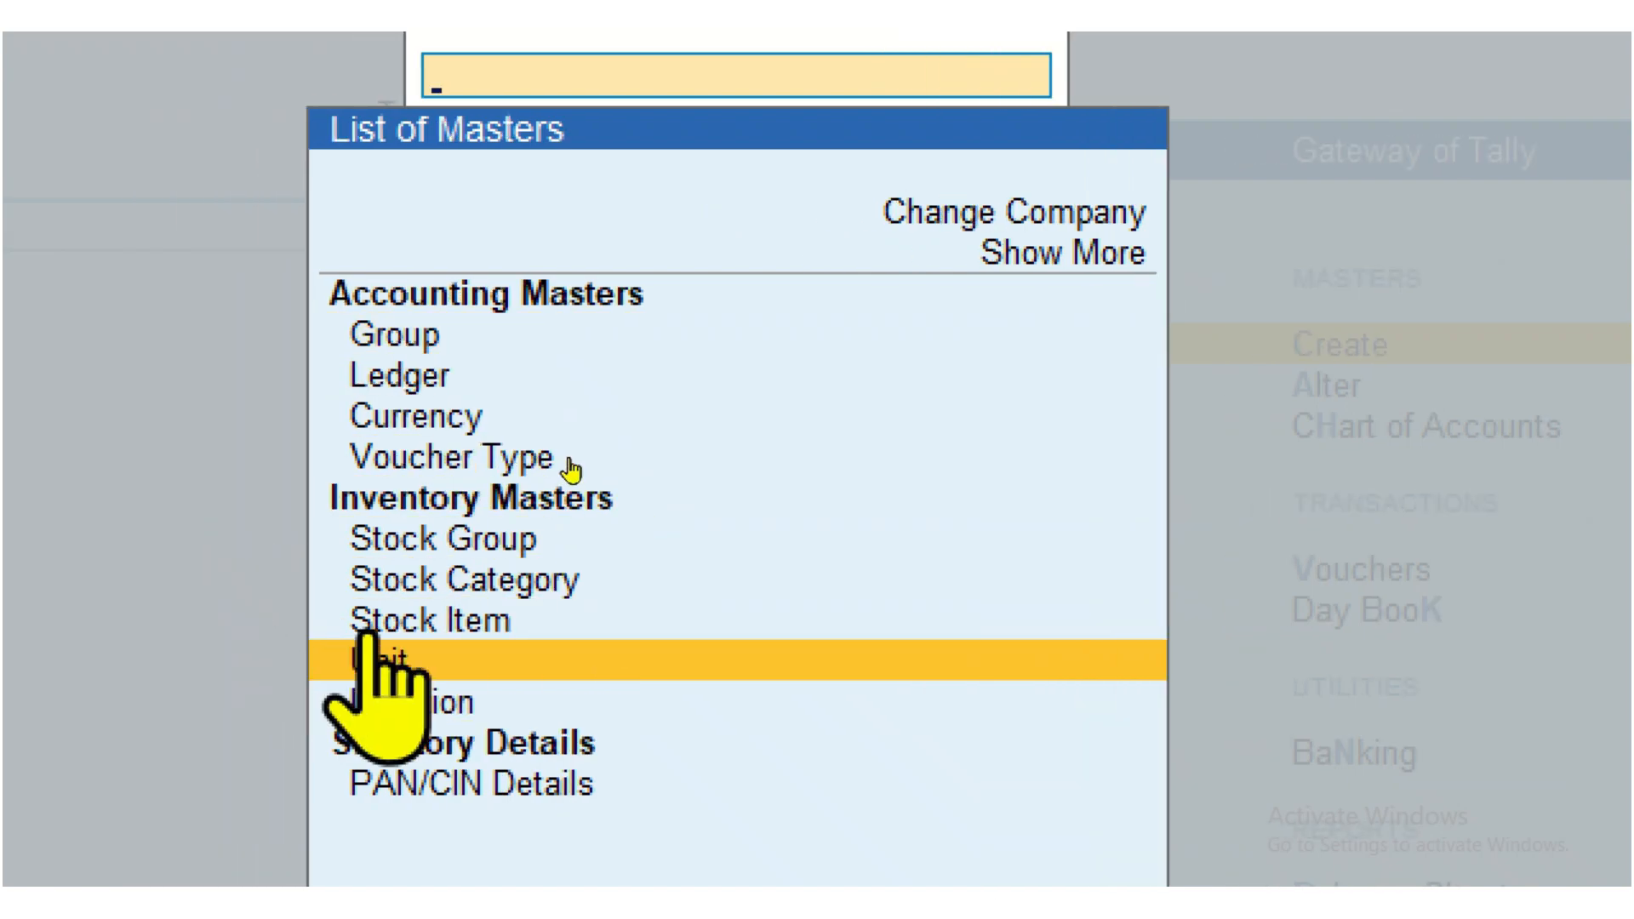
pyautogui.press('Return')
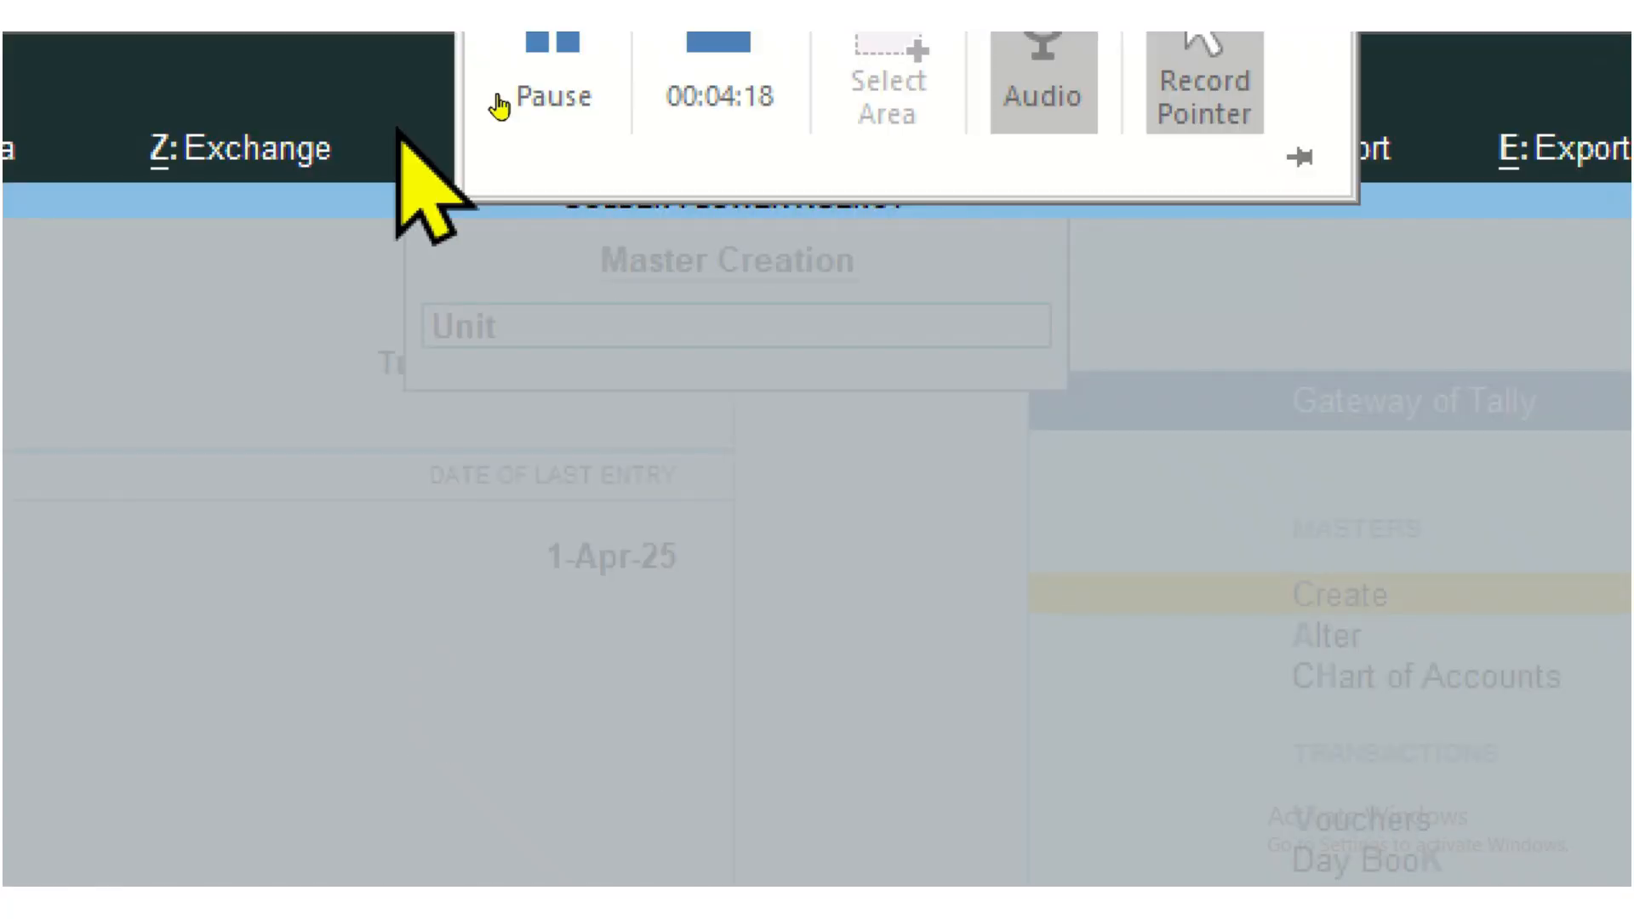
# Step: Create a simple unit with symbol Nos, formal name Numbers and 0 decimal places, and leave unit creation
pyautogui.write('NOS')
pyautogui.press('BackSpace')
pyautogui.press('BackSpace')
pyautogui.write('os')
pyautogui.press('Return')
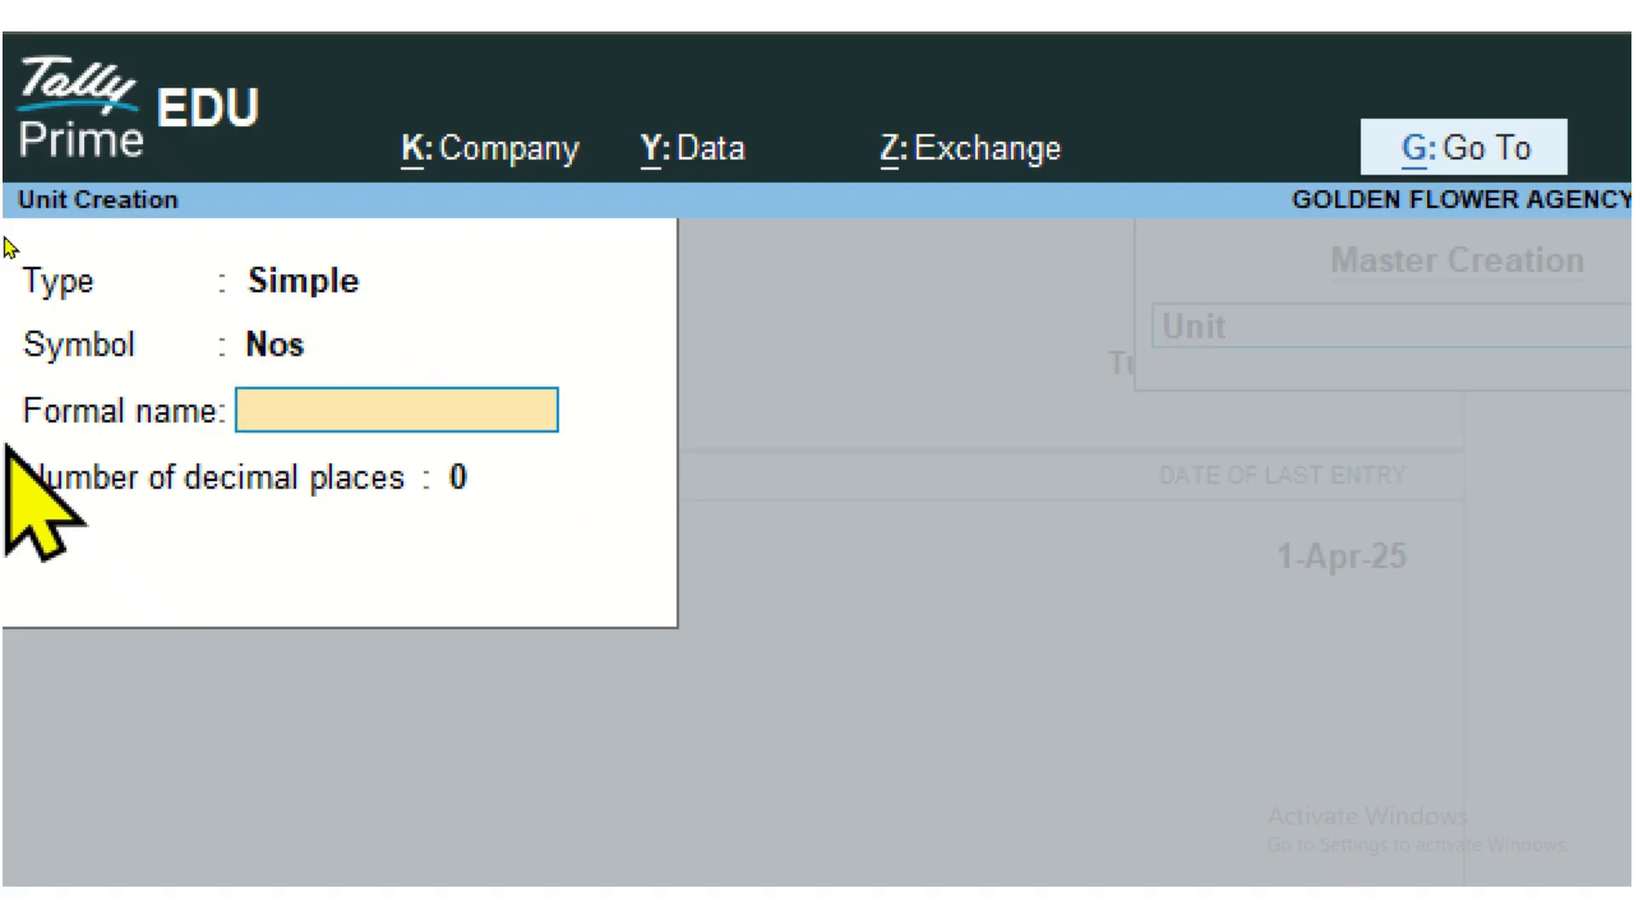
pyautogui.write('Numbers')
pyautogui.press('Return')
pyautogui.press('Return')
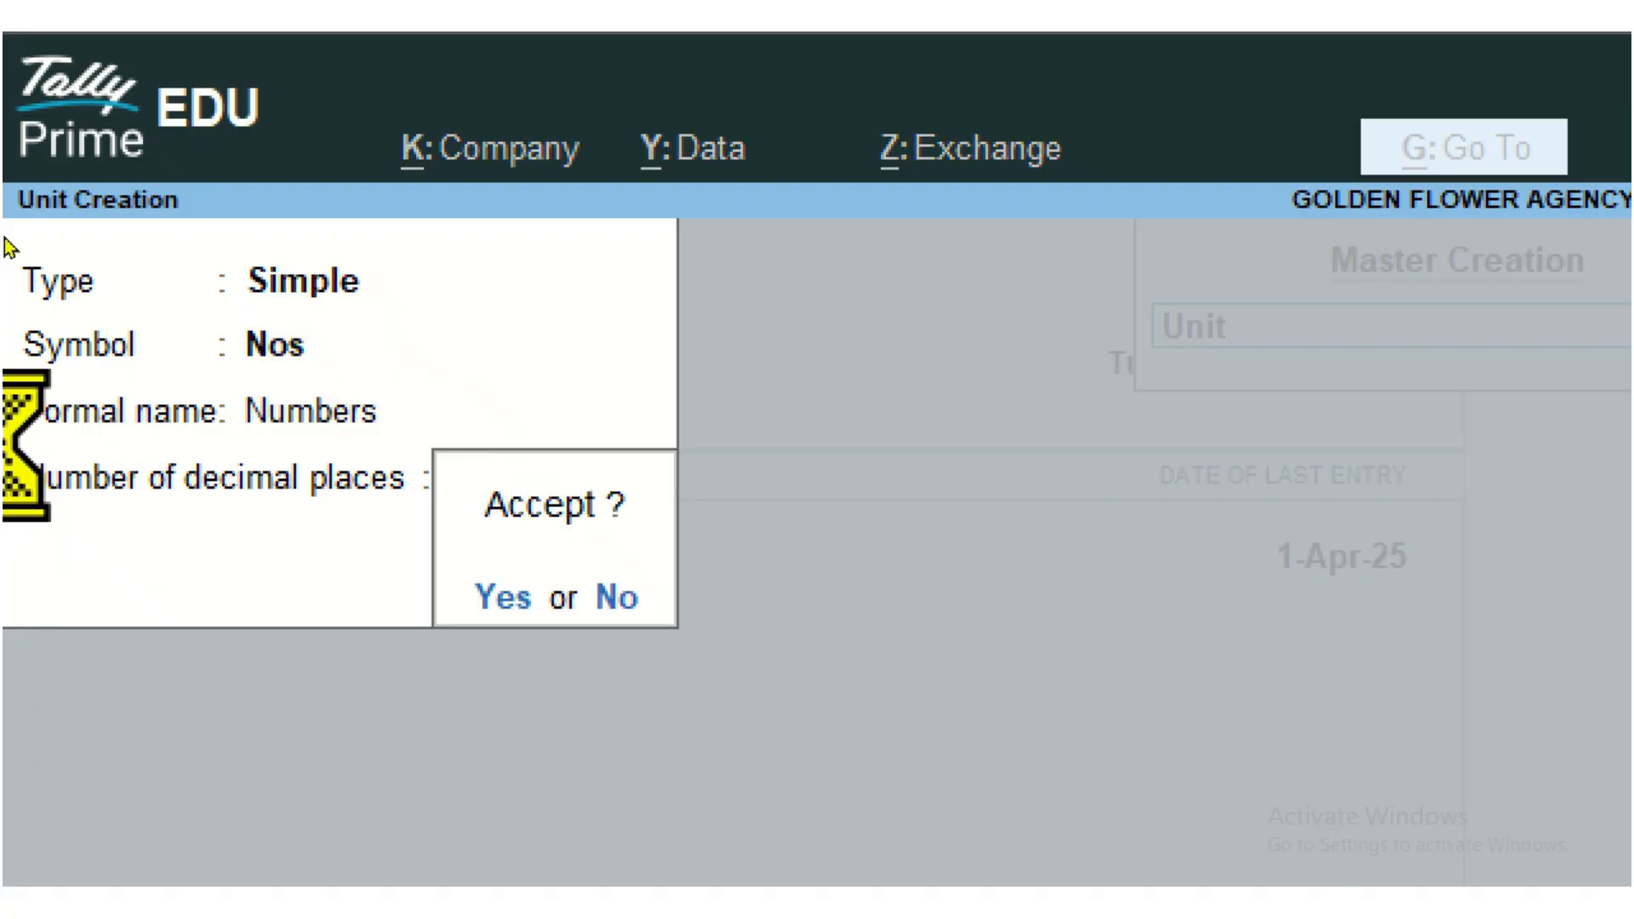
pyautogui.press('Return')
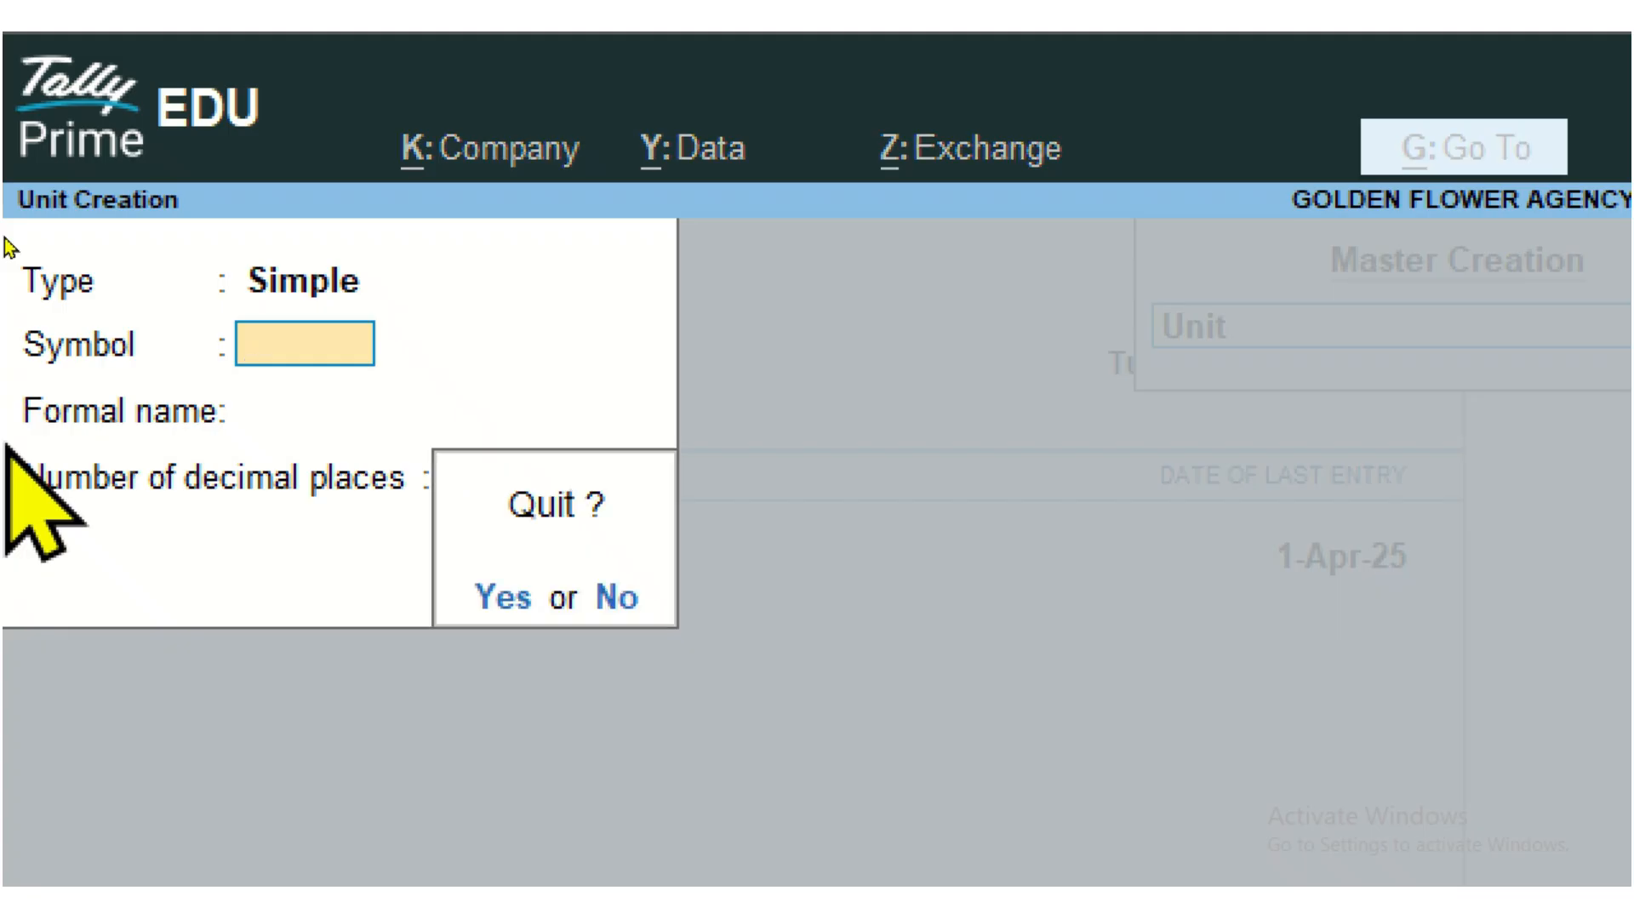
pyautogui.press('Escape')
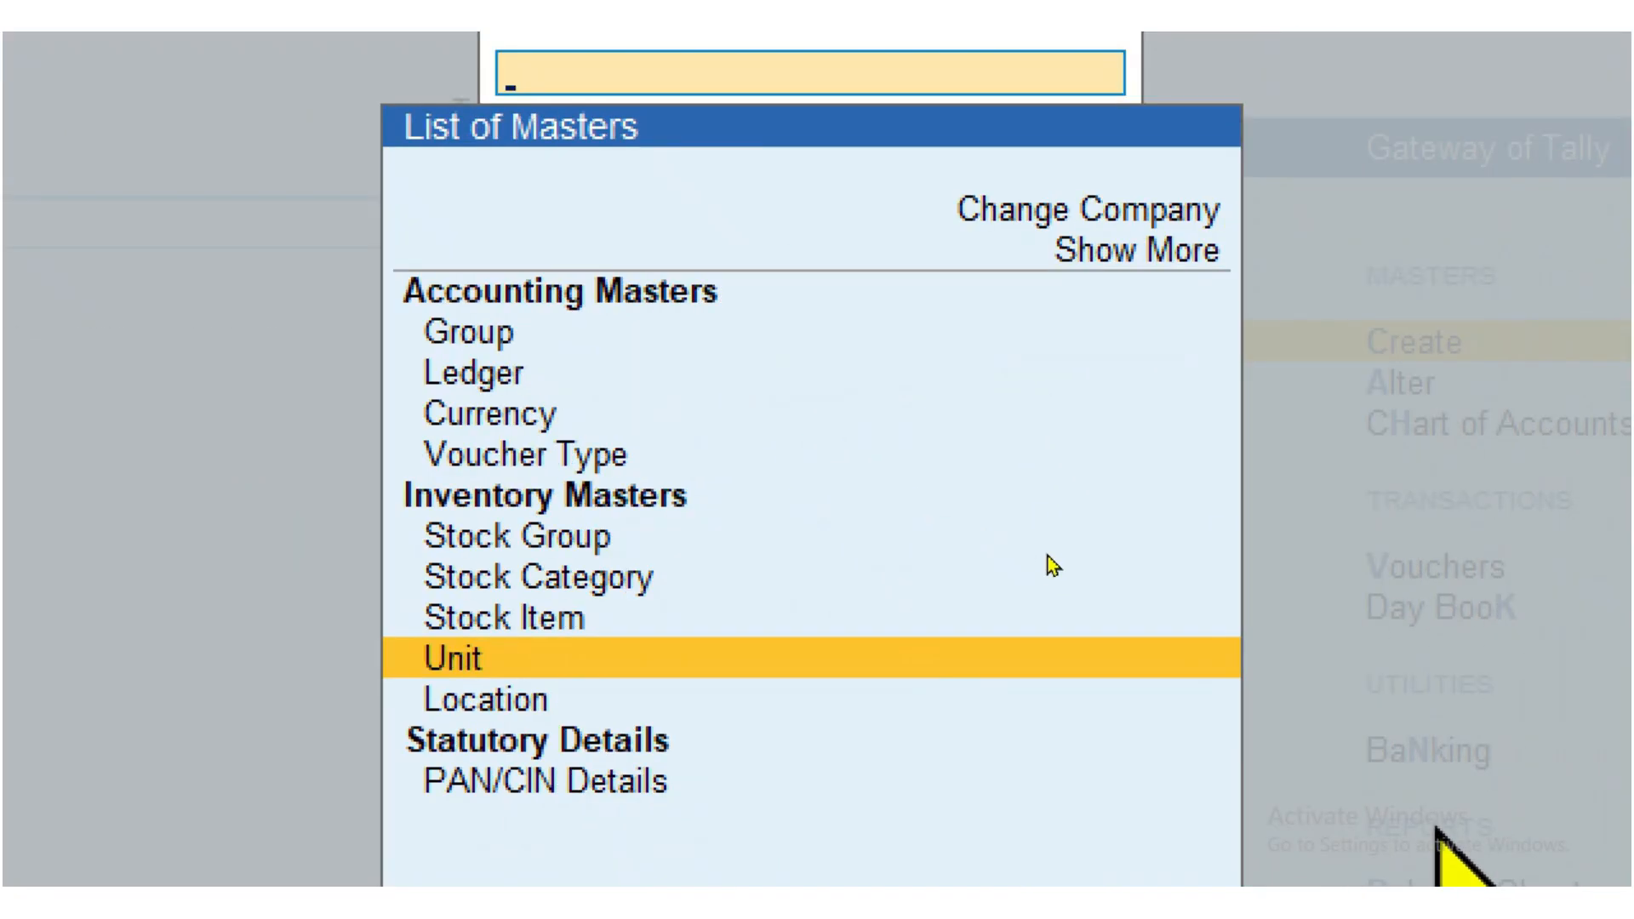
# Step: Start a new stock item named Tally Book without an alias, under Primary with category Not Applicable
pyautogui.press('Up')
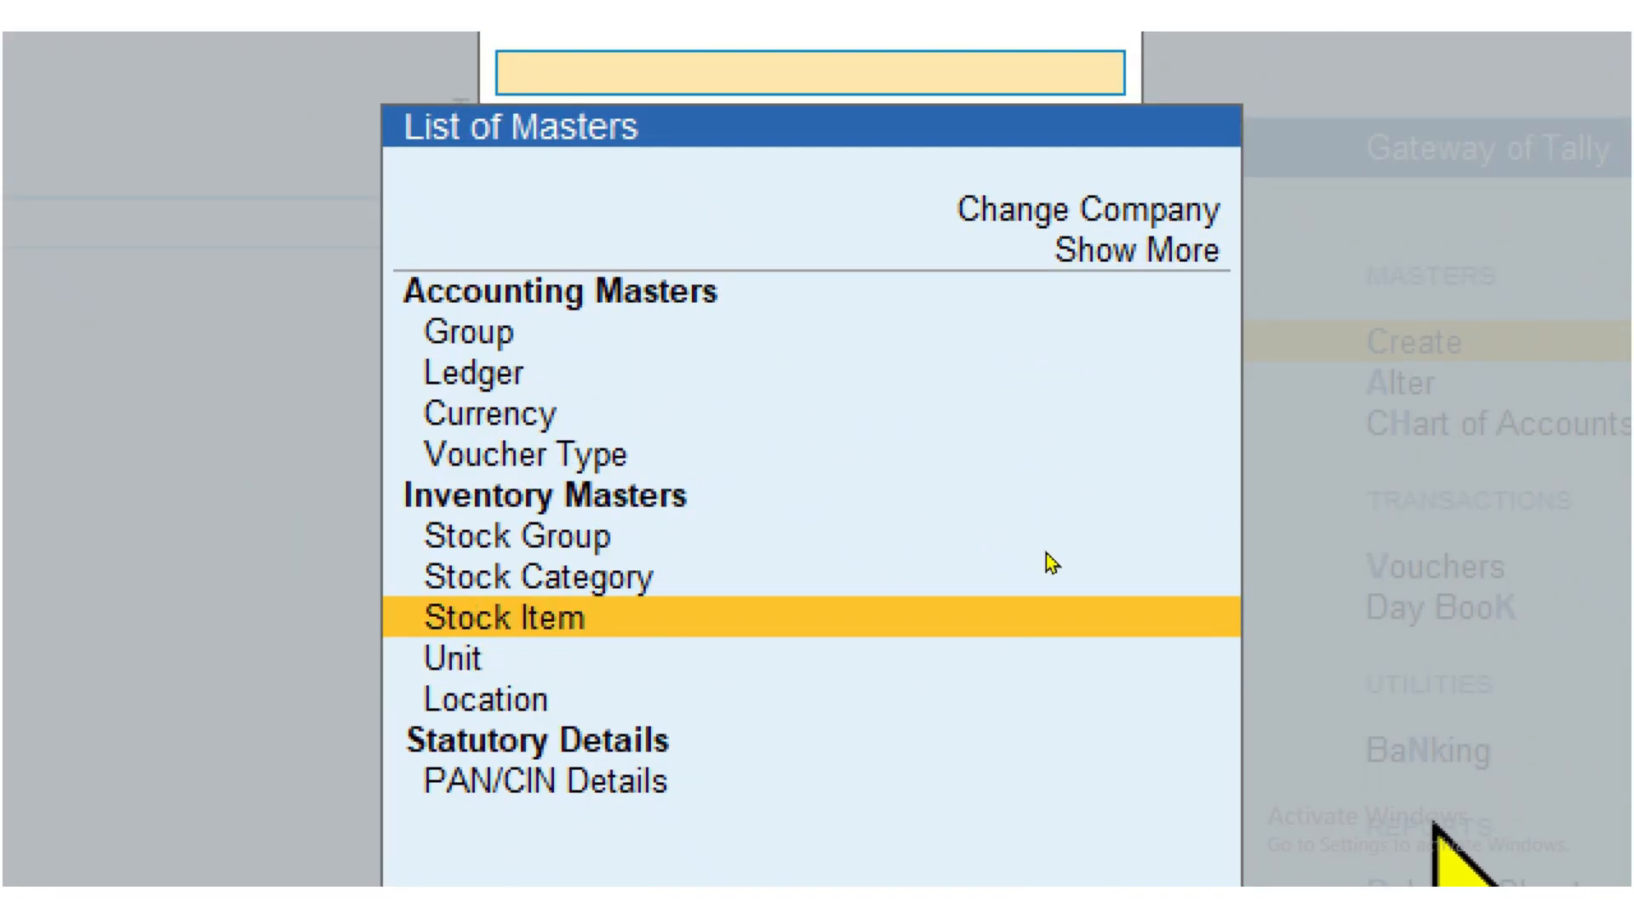
pyautogui.press('Return')
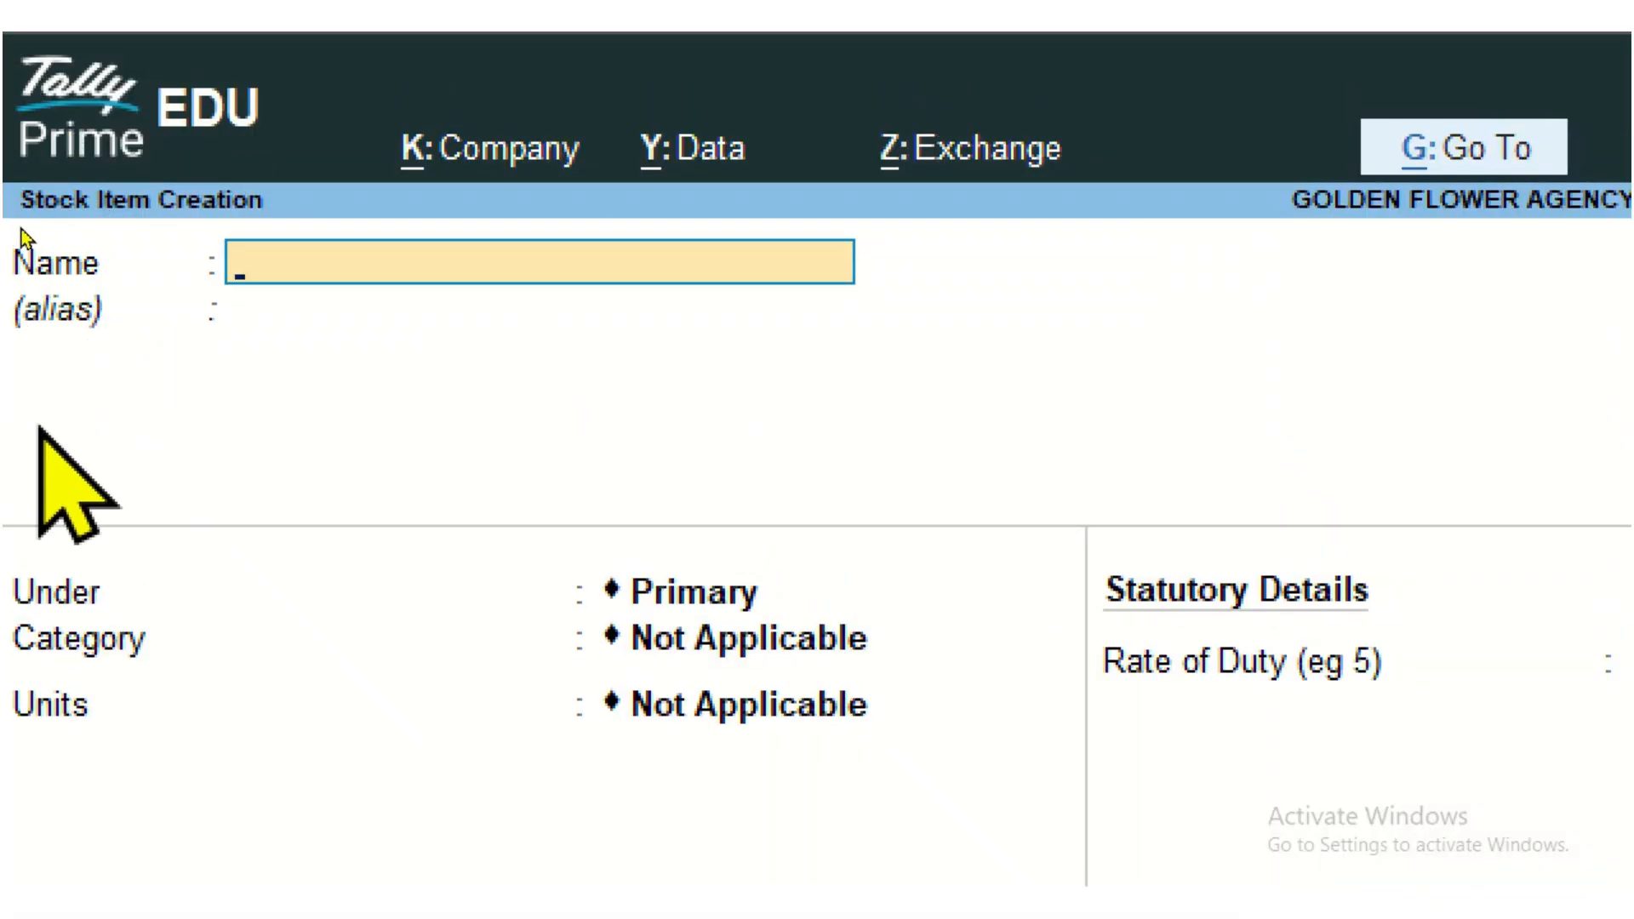
pyautogui.write('Tally Book')
pyautogui.press('Return')
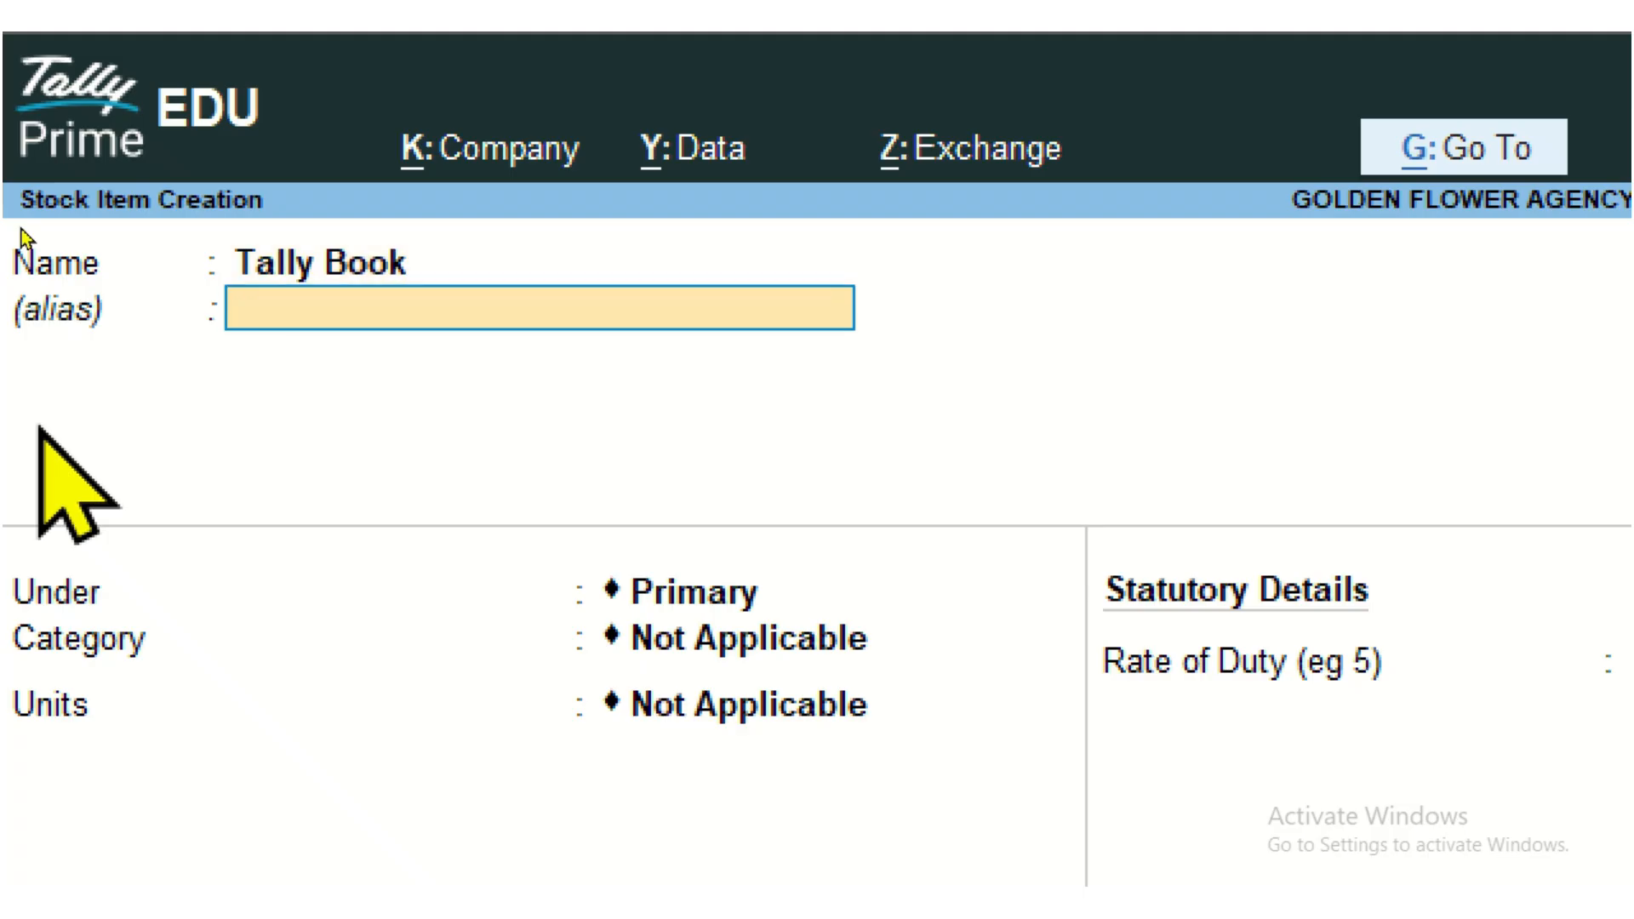
pyautogui.press('Return')
pyautogui.press('Return')
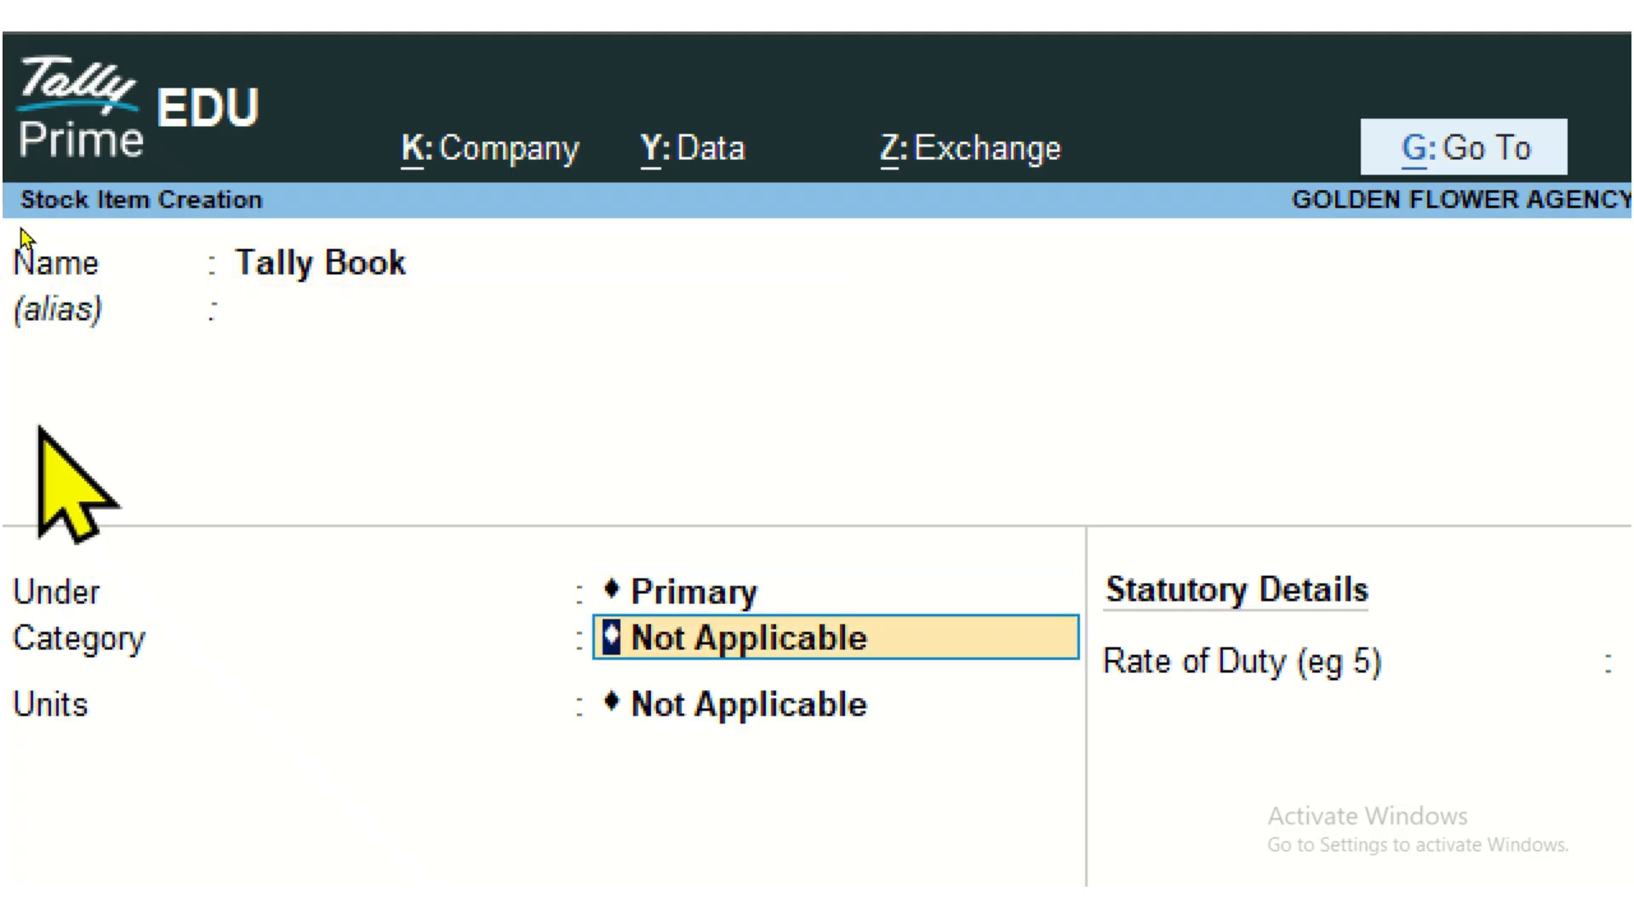
pyautogui.press('Return')
# Step: Set the stock item's unit to Nos and save it without a rate of duty or opening balance
pyautogui.press('Down')
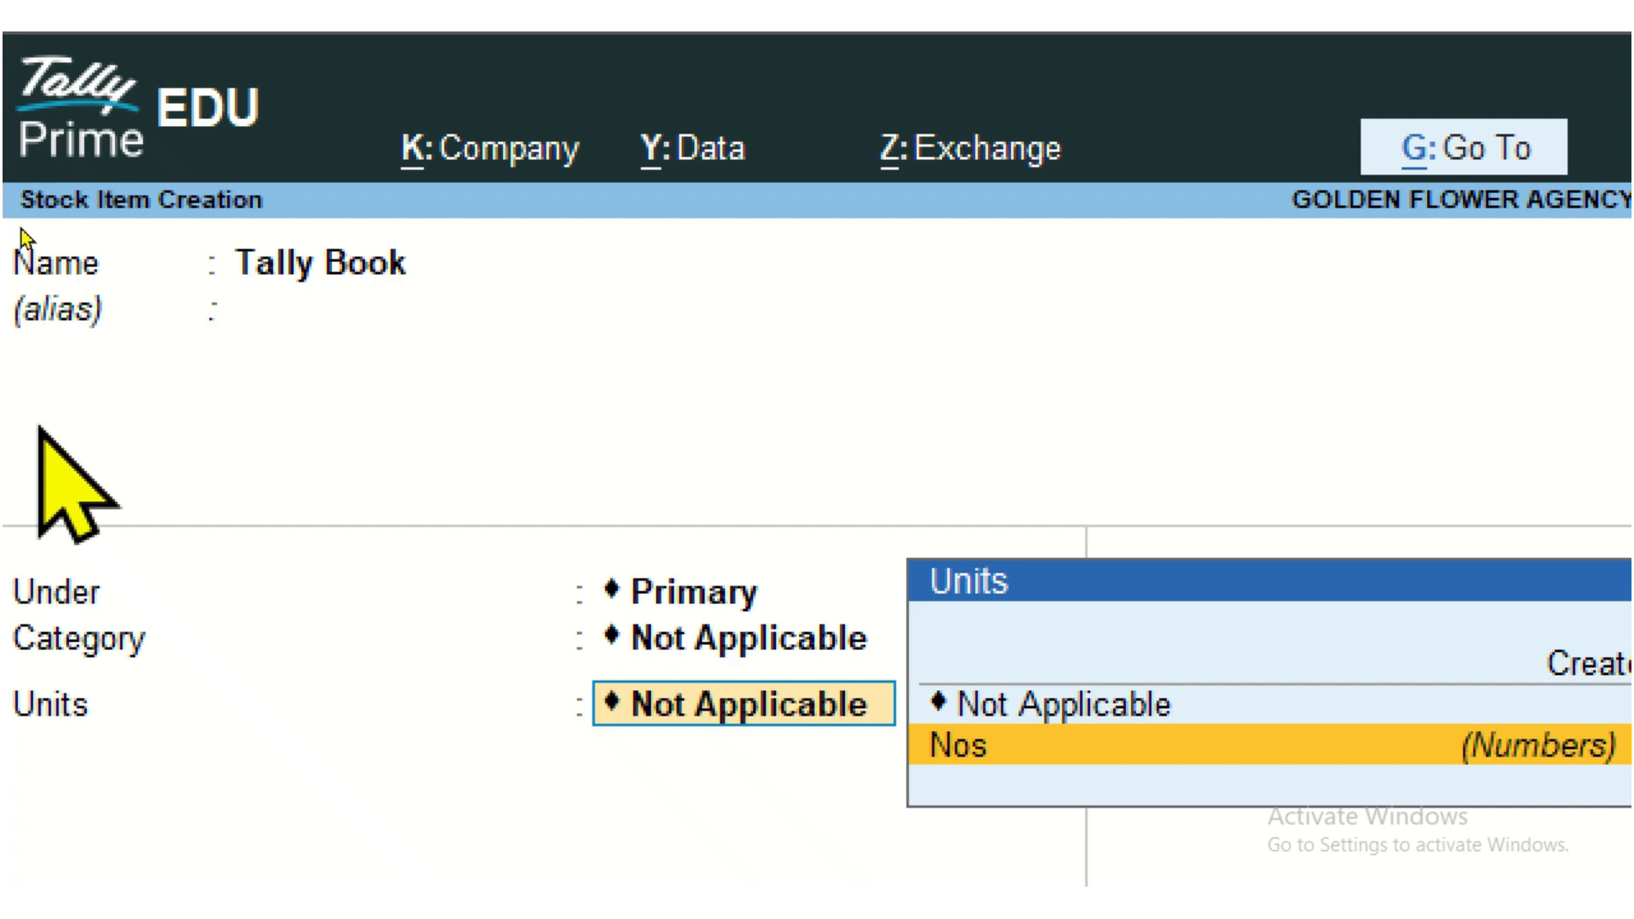
pyautogui.press('Return')
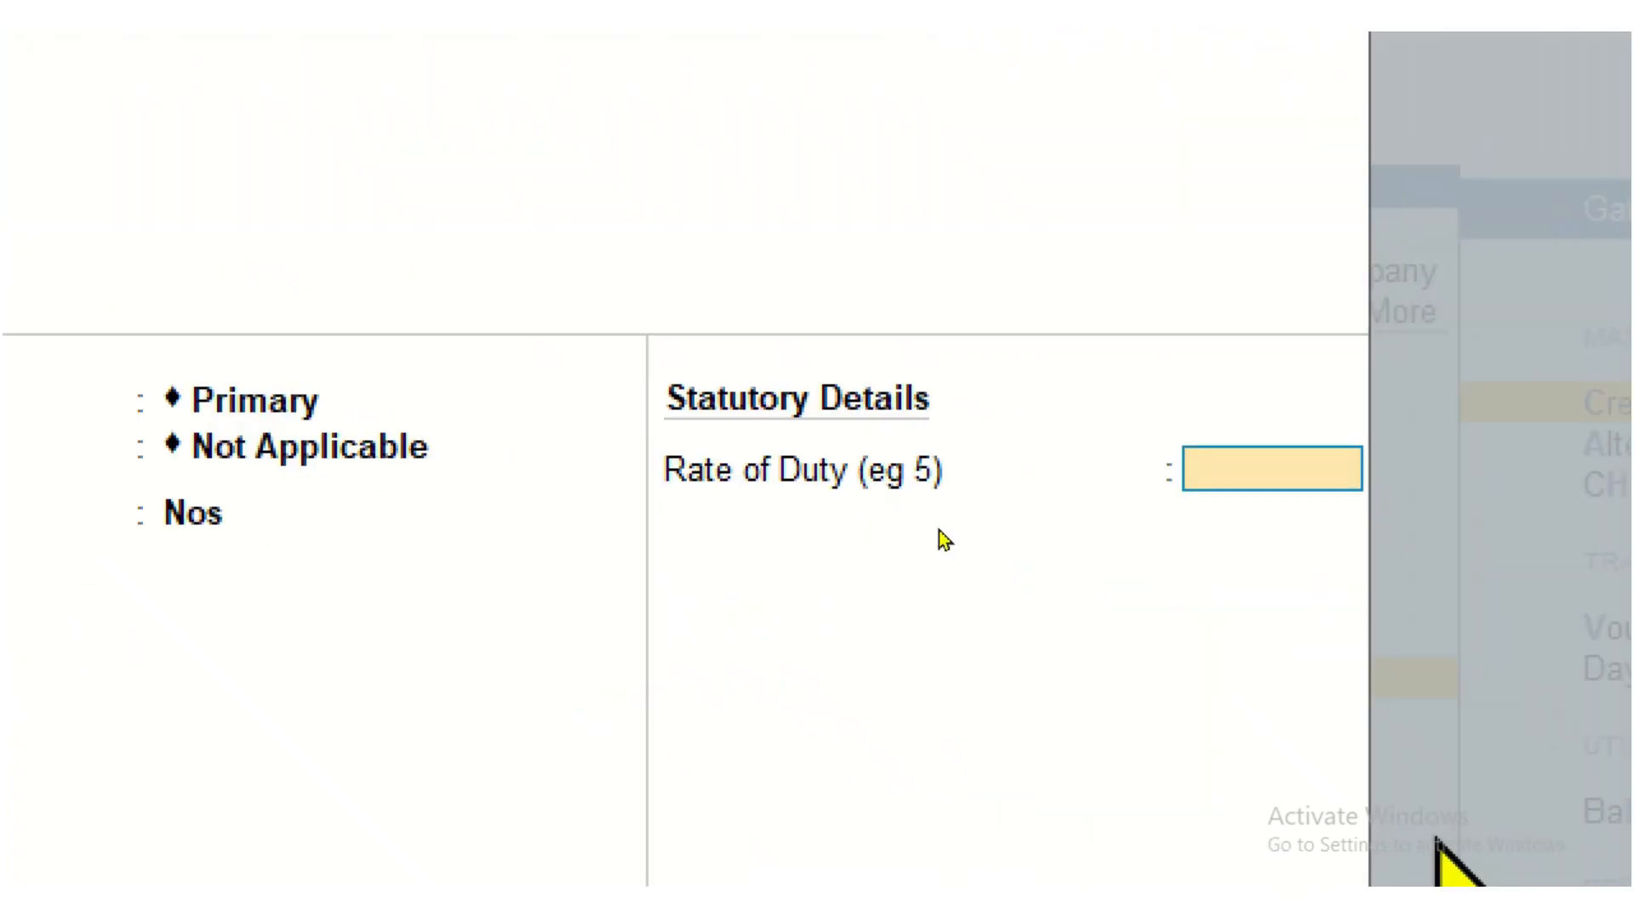
pyautogui.press('Return')
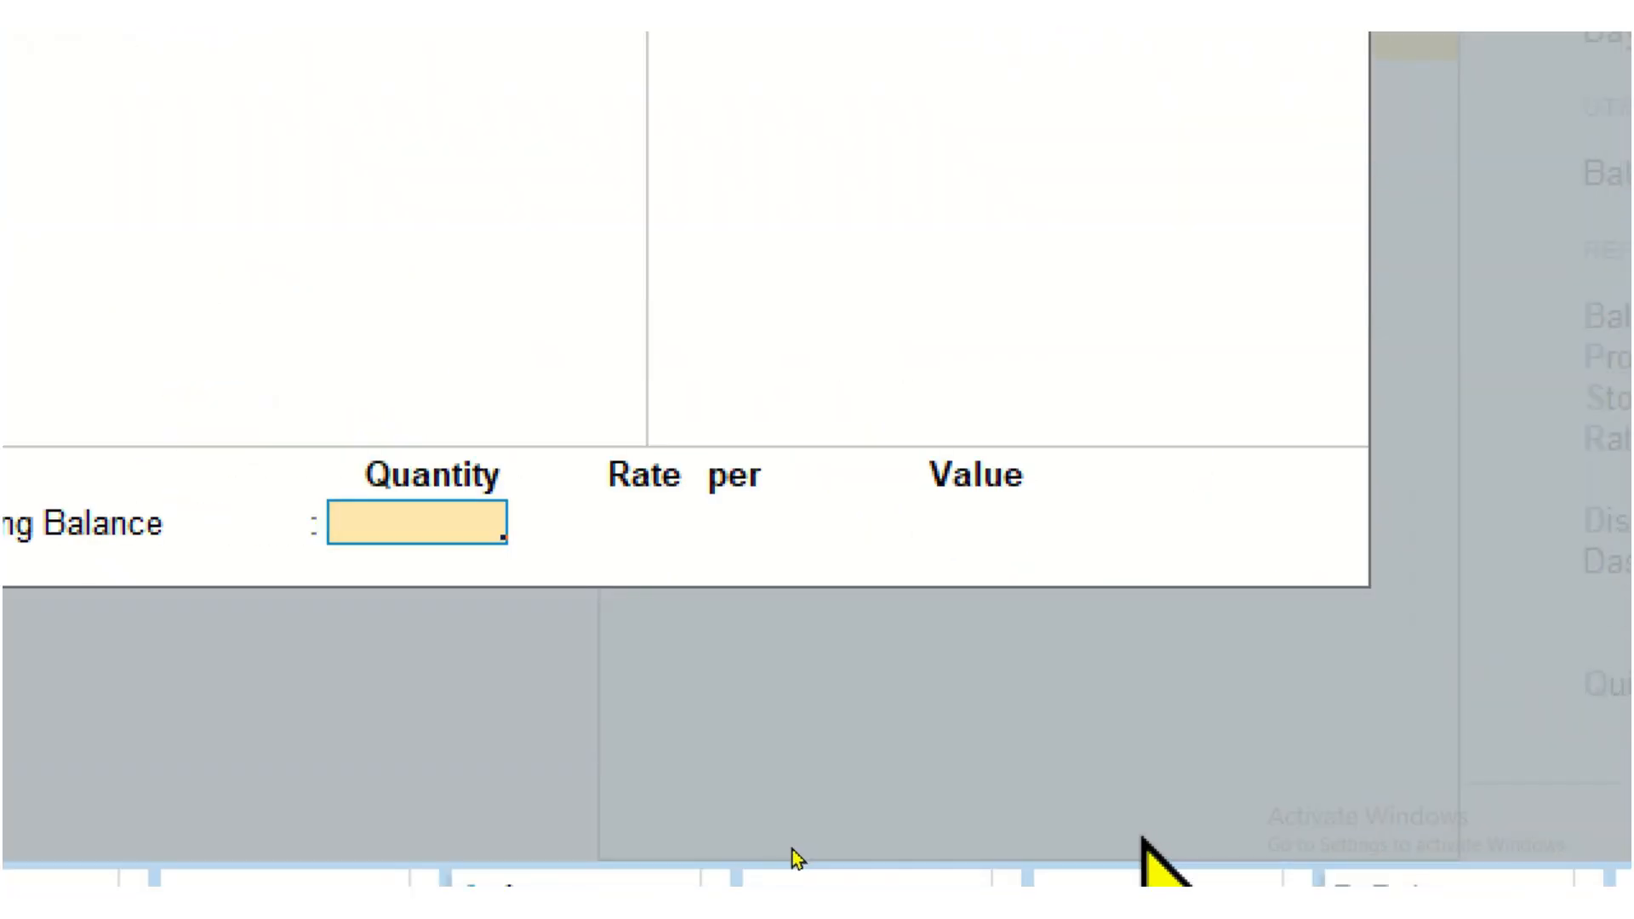
pyautogui.press('Return')
pyautogui.press('Return')
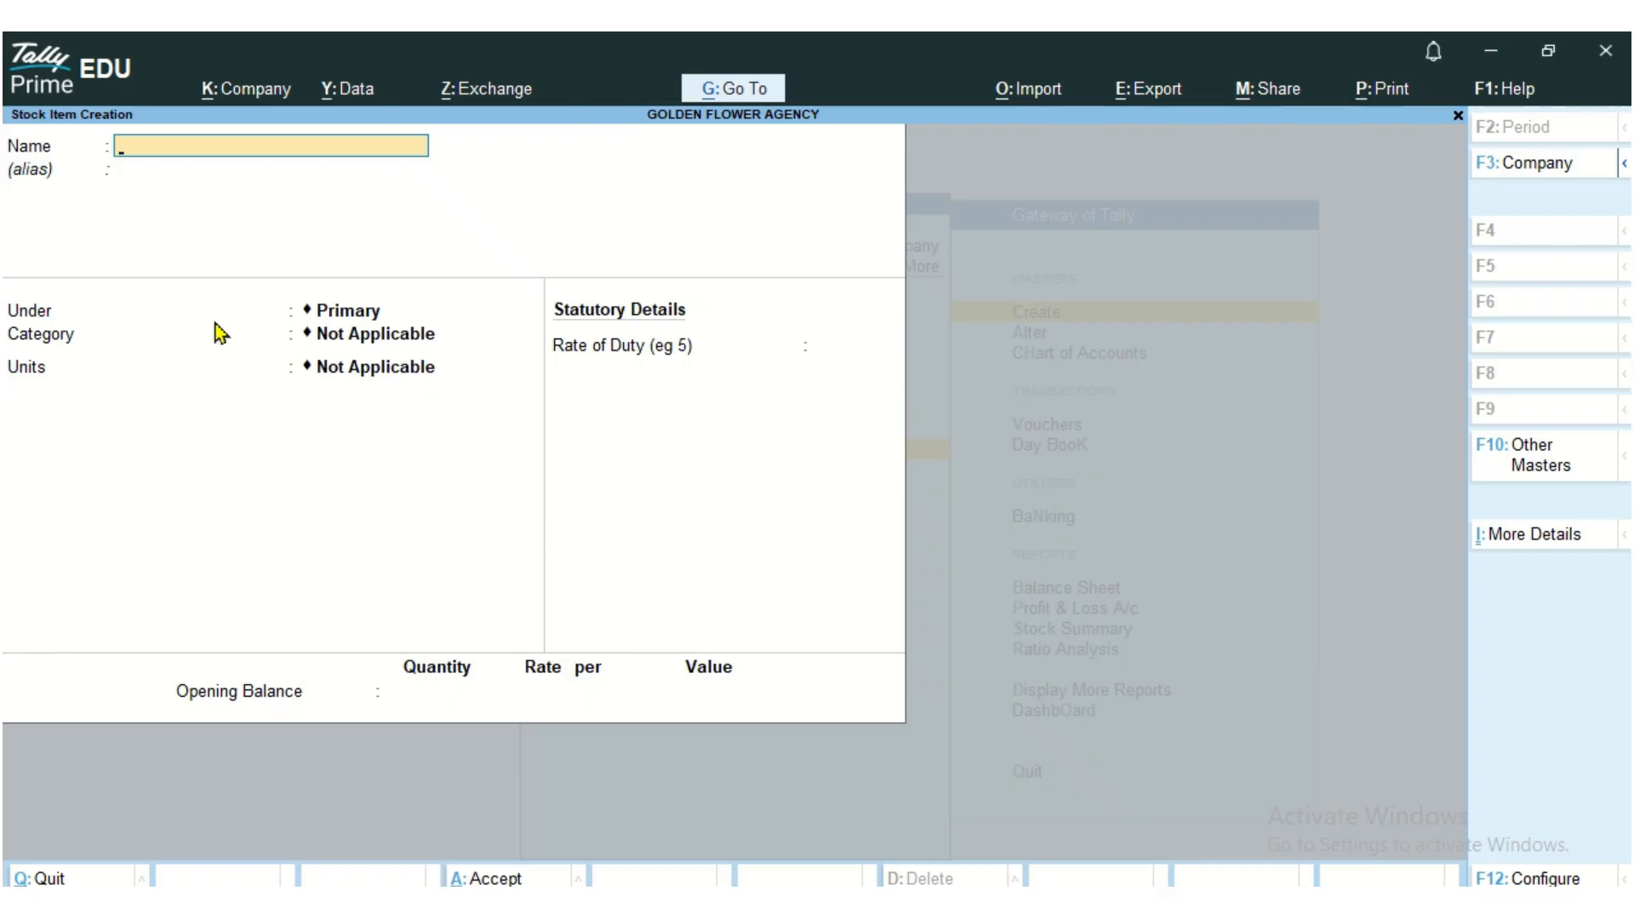
# Step: Leave stock item creation and return to the Gateway of Tally
pyautogui.press('Escape')
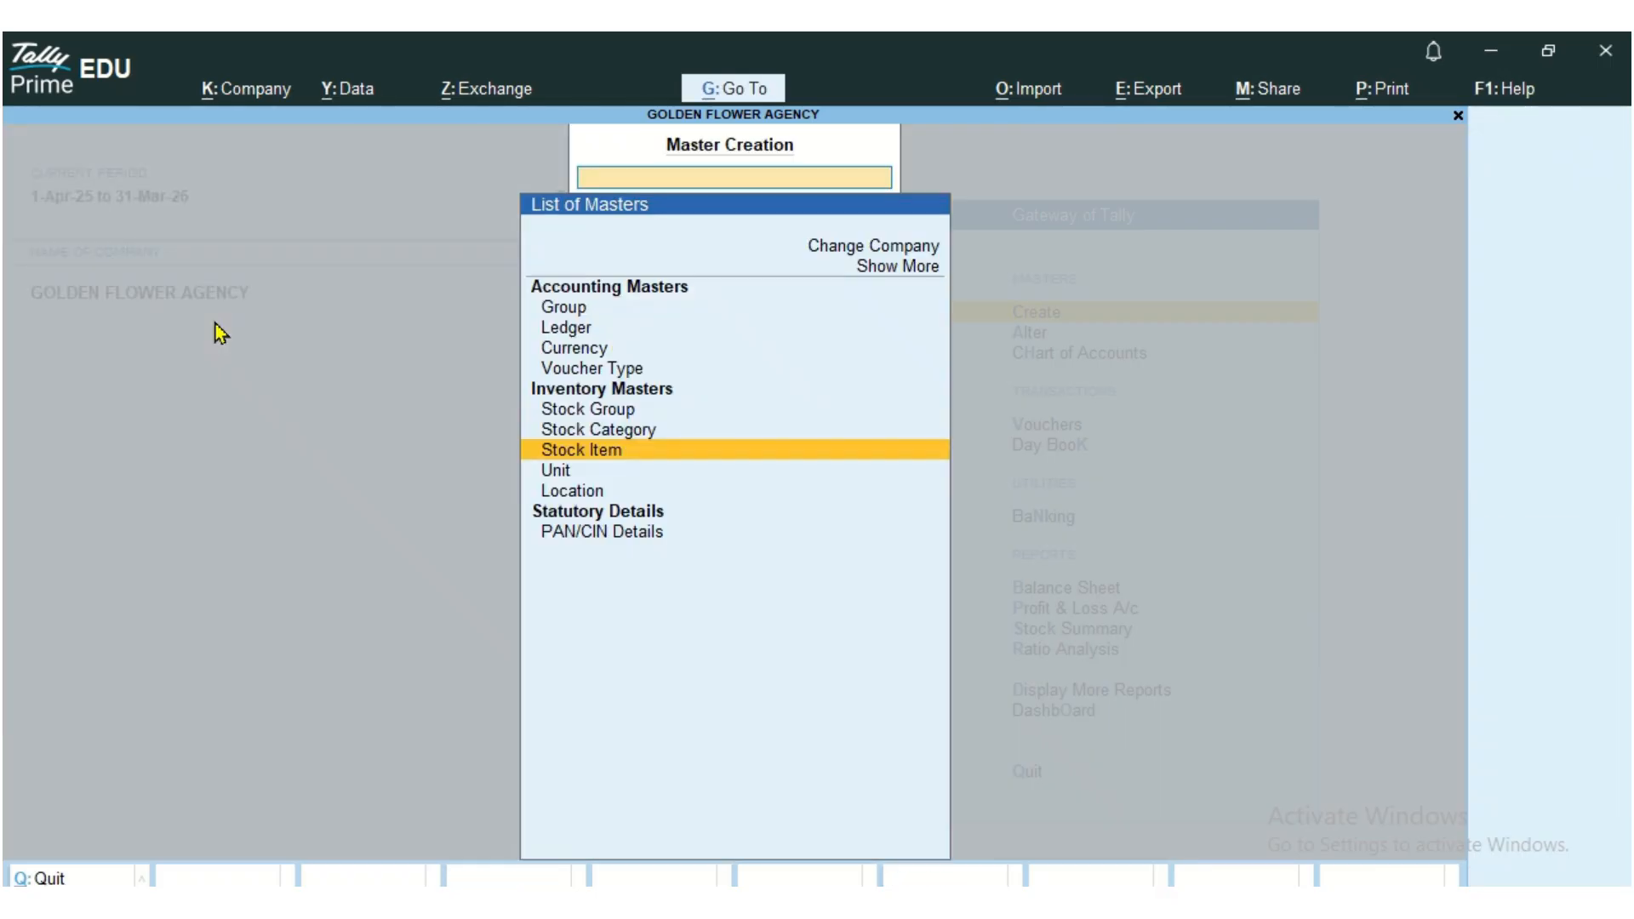
pyautogui.press('Escape')
pyautogui.press('Down')
pyautogui.press('Down')
pyautogui.press('Down')
pyautogui.press('Down')
pyautogui.press('Down')
pyautogui.press('Down')
pyautogui.press('Down')
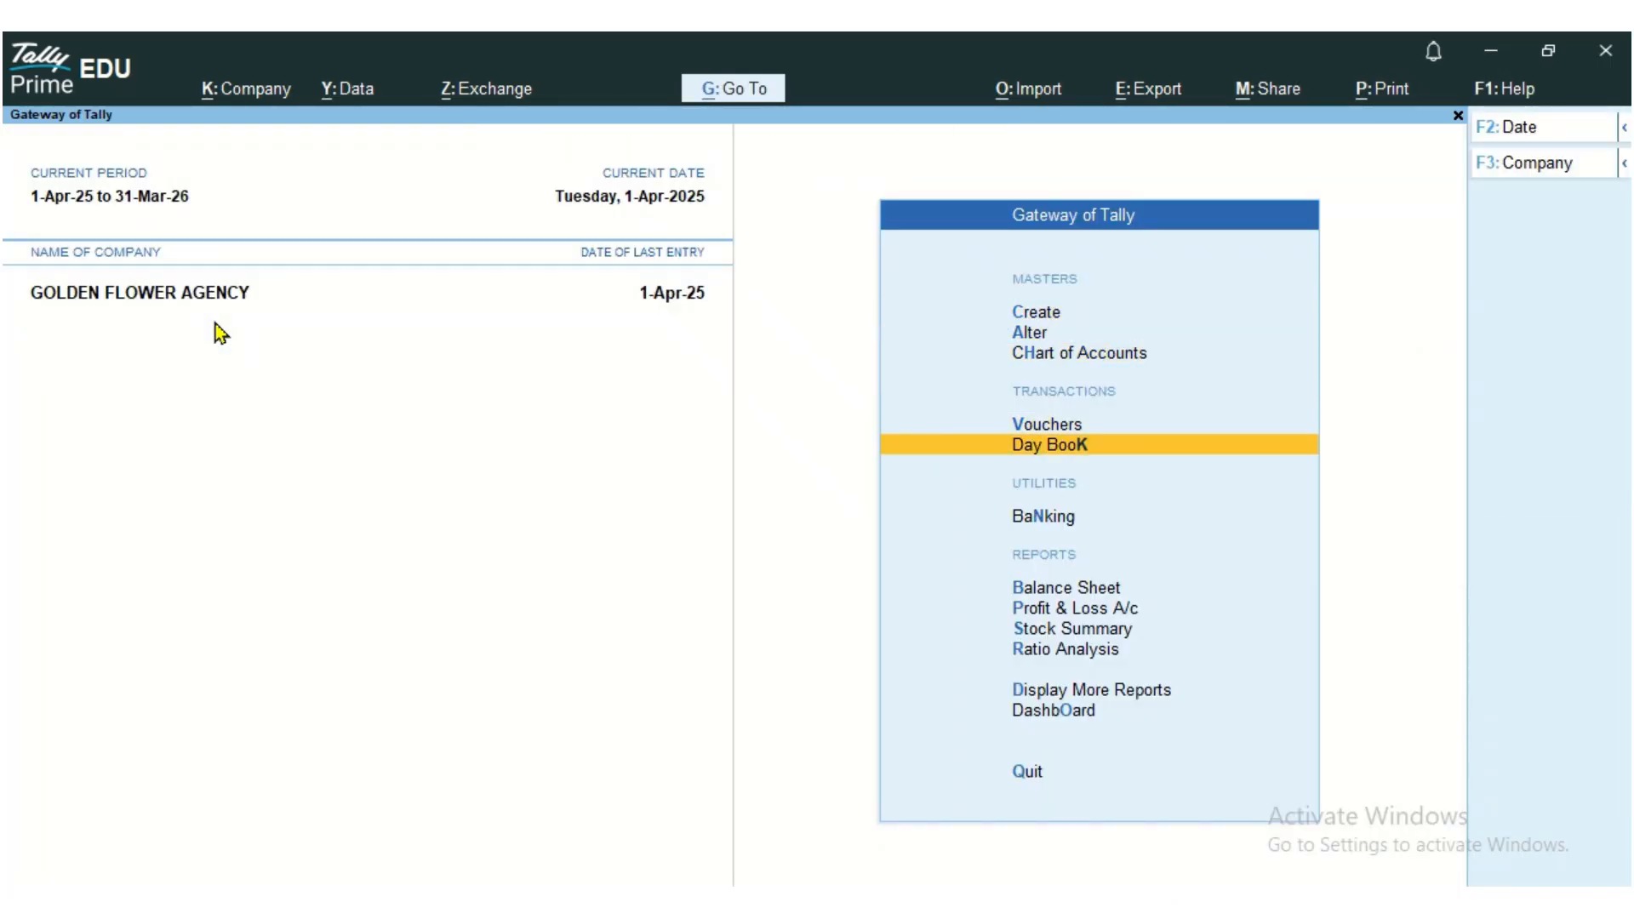
pyautogui.press('Up')
pyautogui.press('Up')
pyautogui.press('Up')
pyautogui.press('Up')
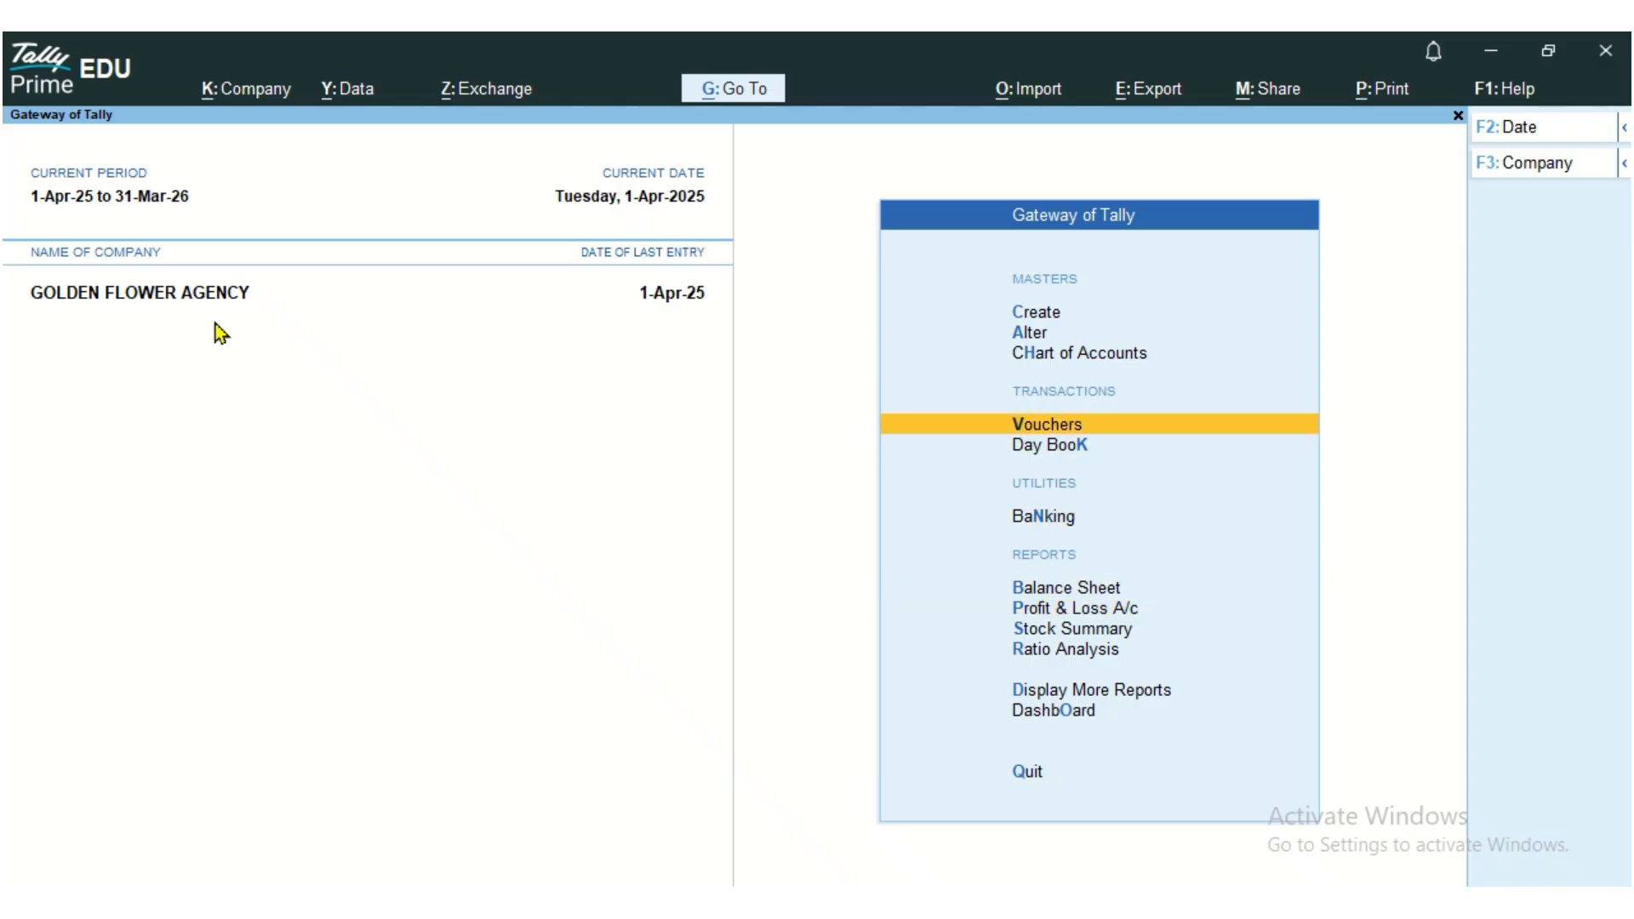
pyautogui.press('Up')
pyautogui.press('Up')
pyautogui.press('Up')
pyautogui.press('Down')
pyautogui.press('Down')
pyautogui.press('Down')
pyautogui.press('Down')
pyautogui.press('Up')
pyautogui.press('Up')
pyautogui.press('Up')
pyautogui.press('Up')
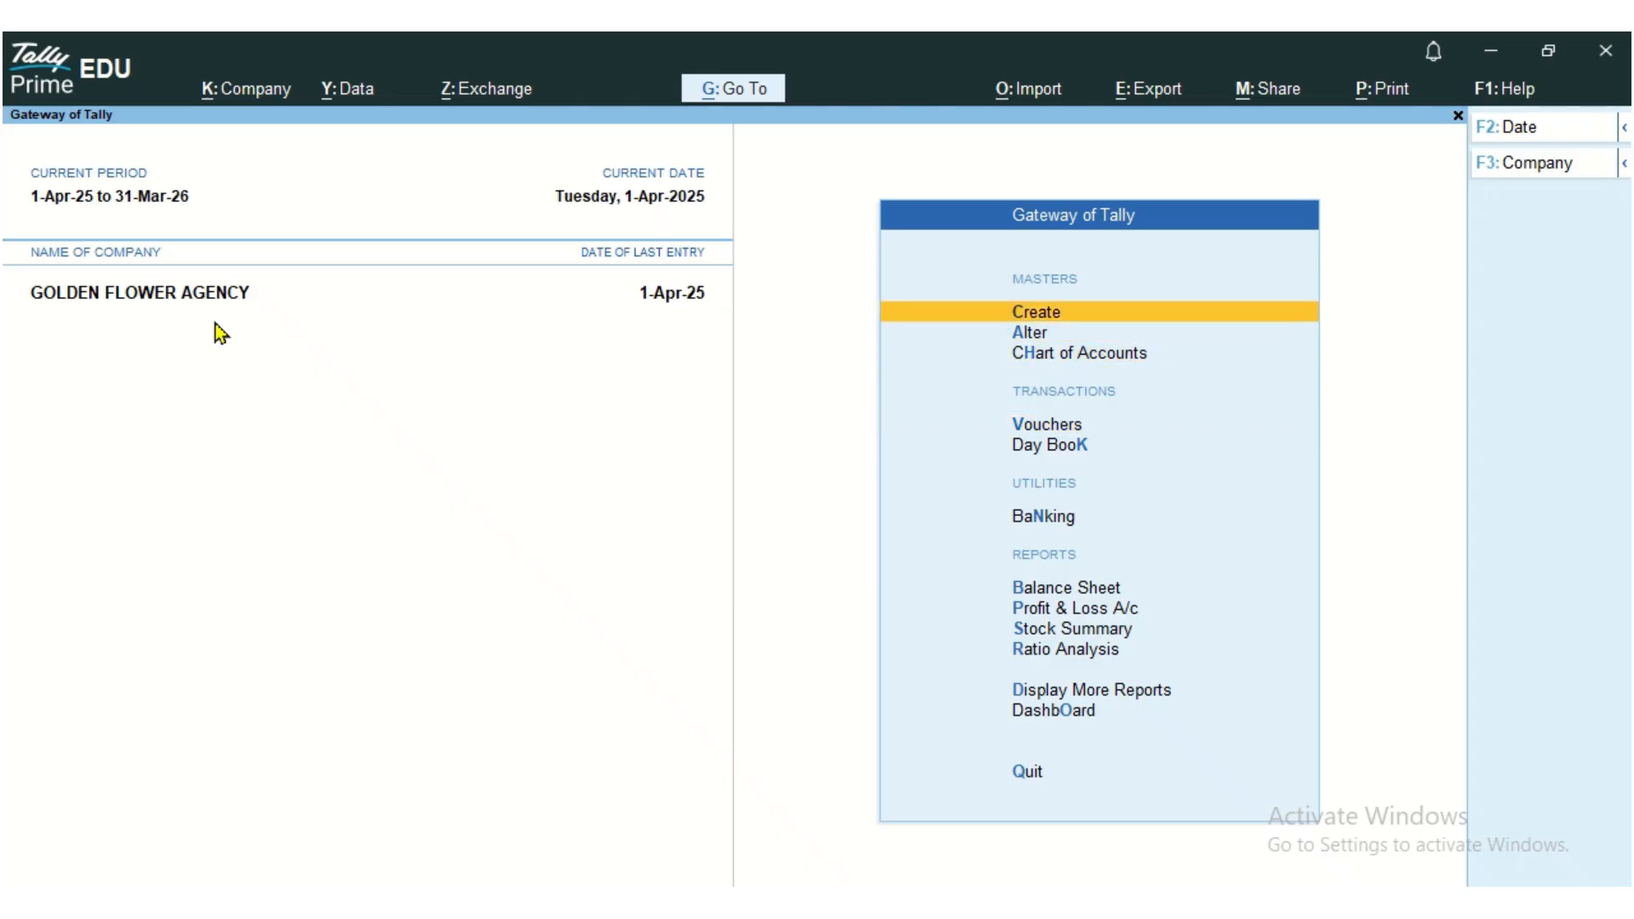
# Step: Start a new purchase voucher from the Gateway of Tally
pyautogui.press('Down')
pyautogui.press('Down')
pyautogui.press('Down')
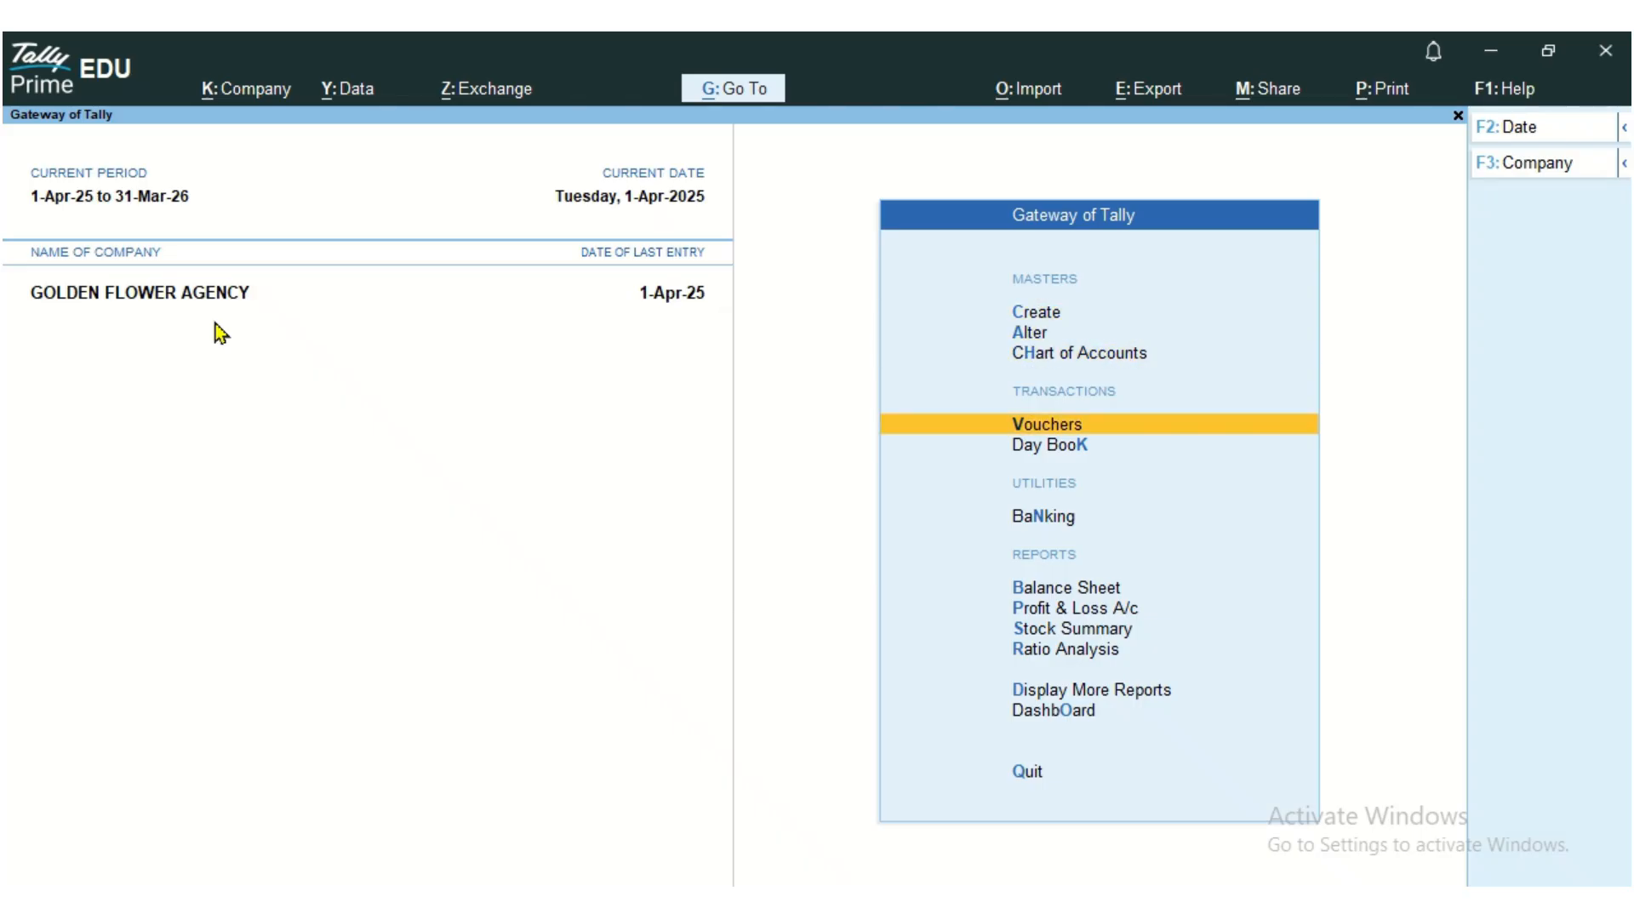
pyautogui.press('Return')
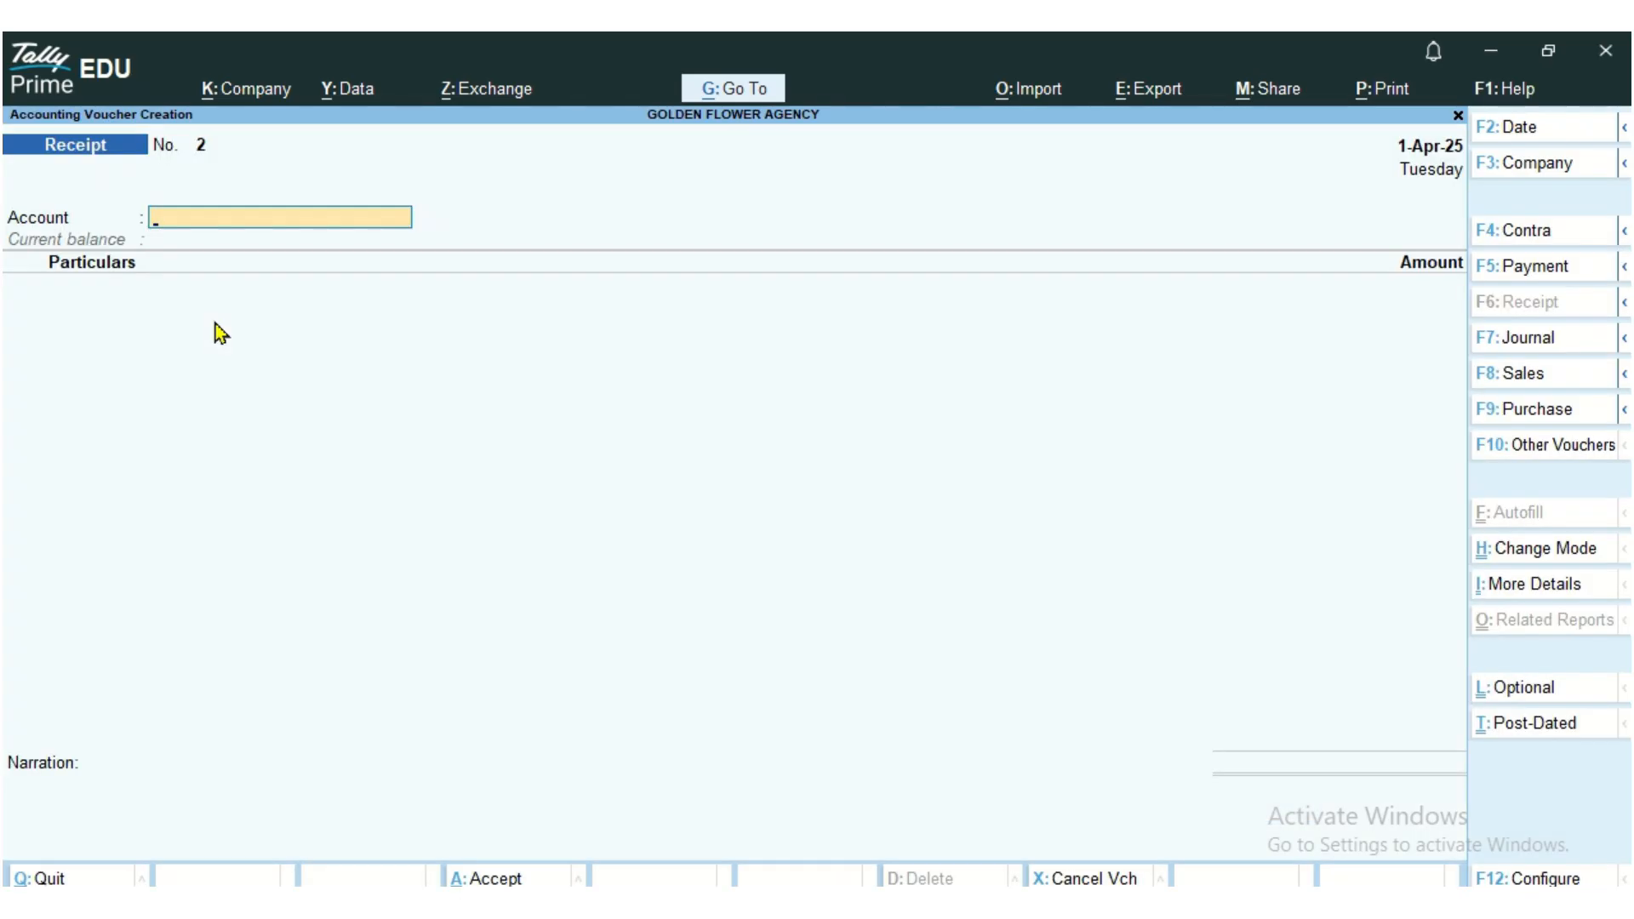
pyautogui.click(1571, 413)
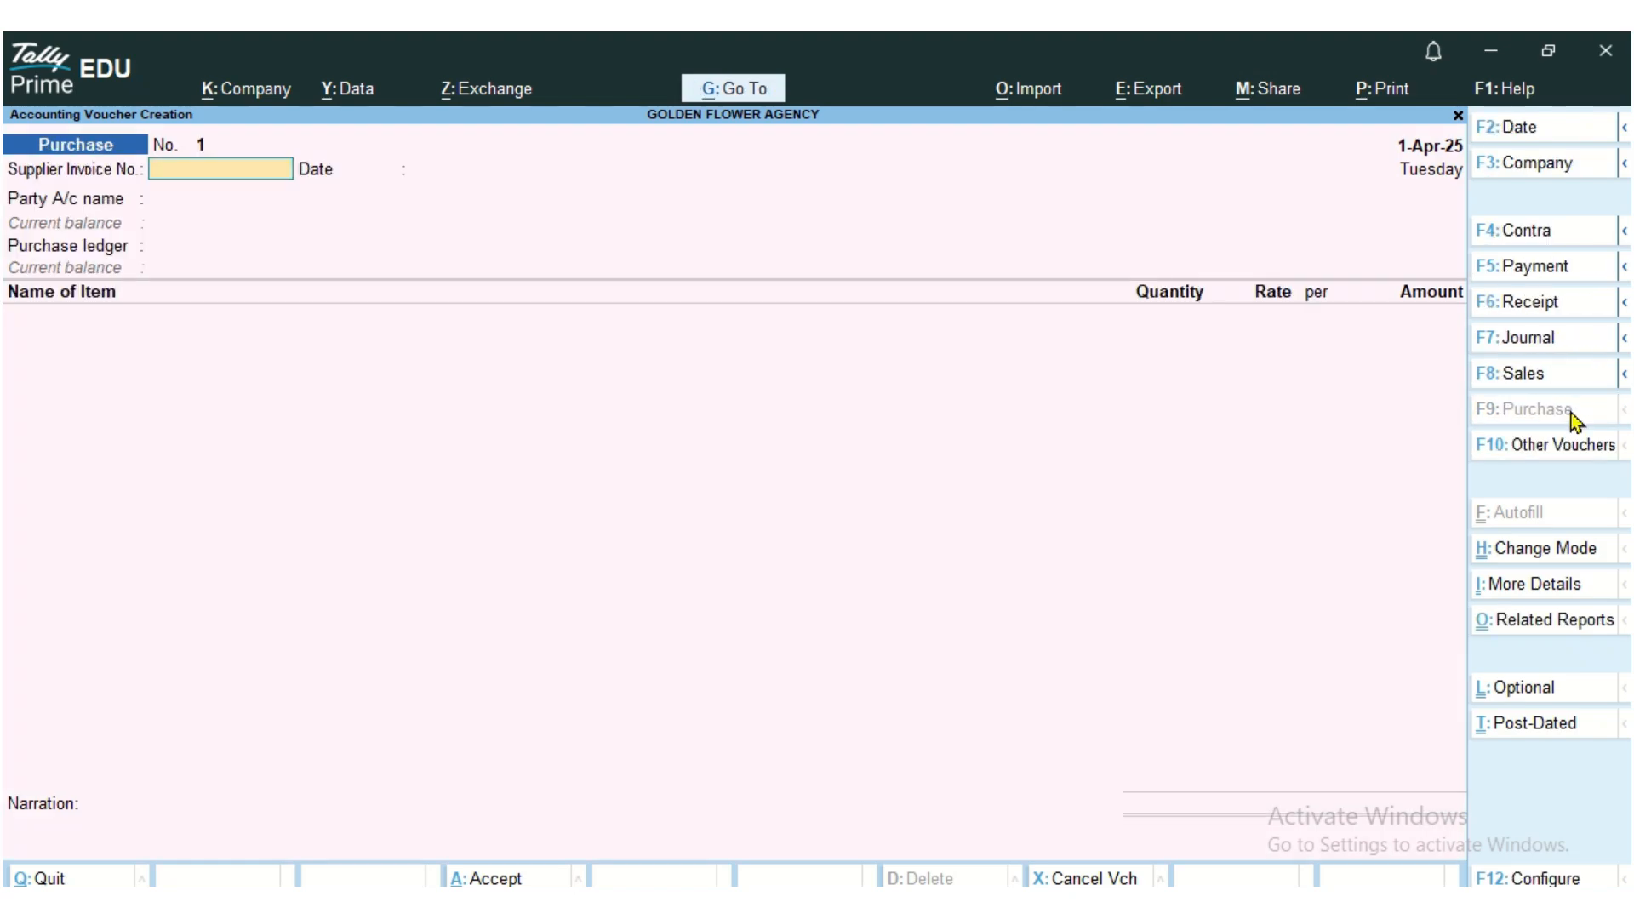
# Step: Set the purchase voucher's mode to Item Invoice
pyautogui.press('ctrl')
pyautogui.press('ctrl')
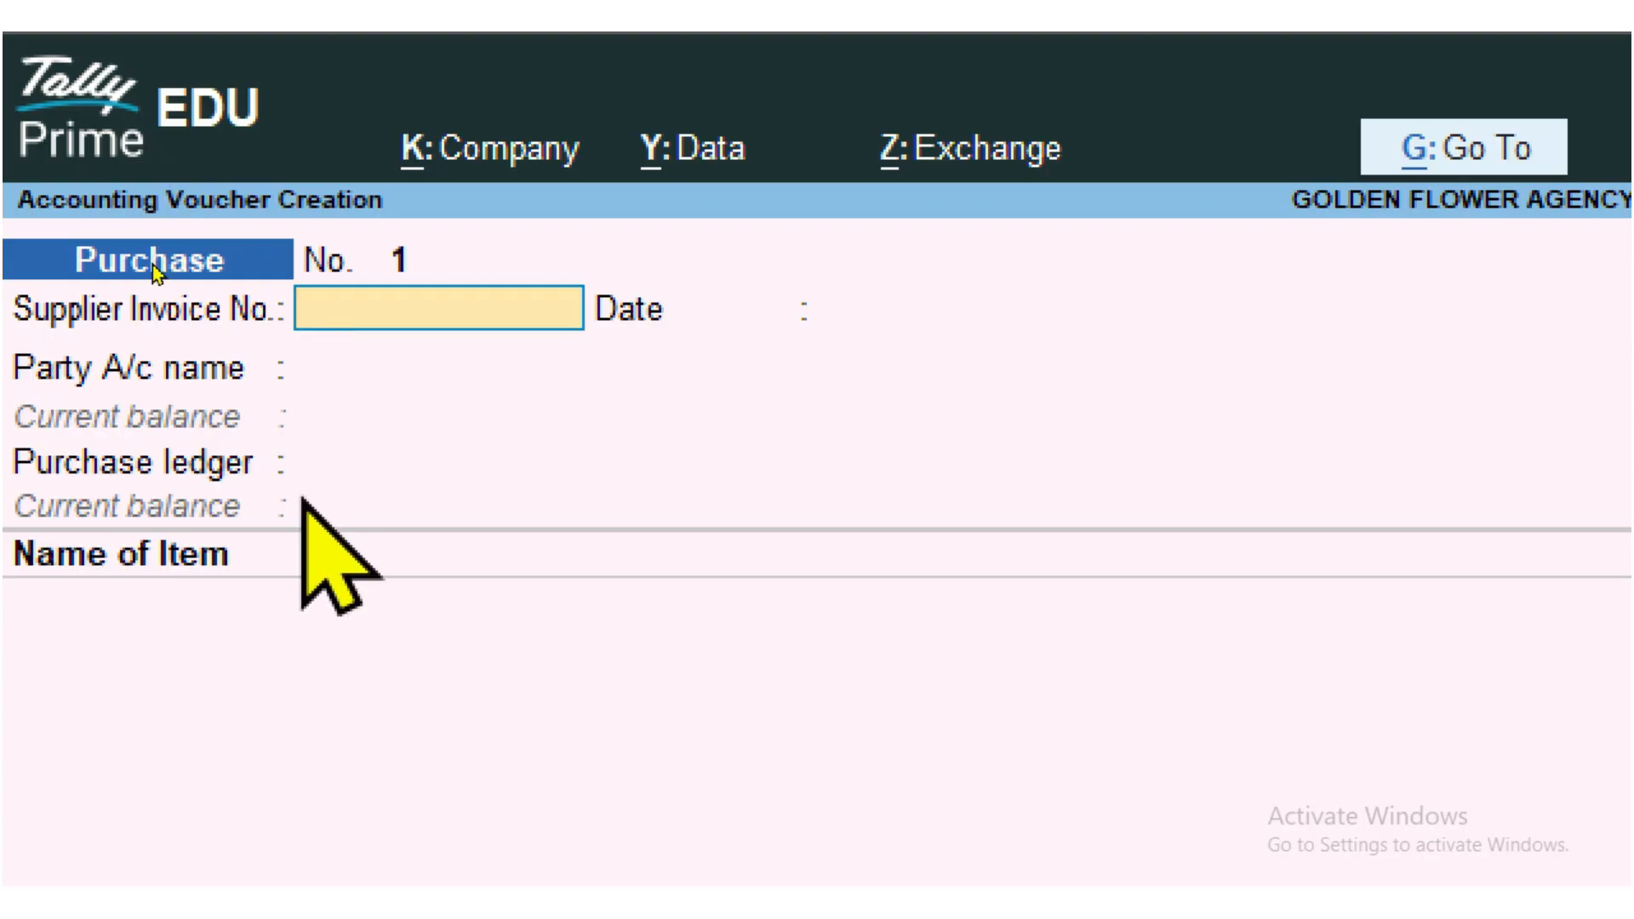
pyautogui.hotkey('ctrl', '4')
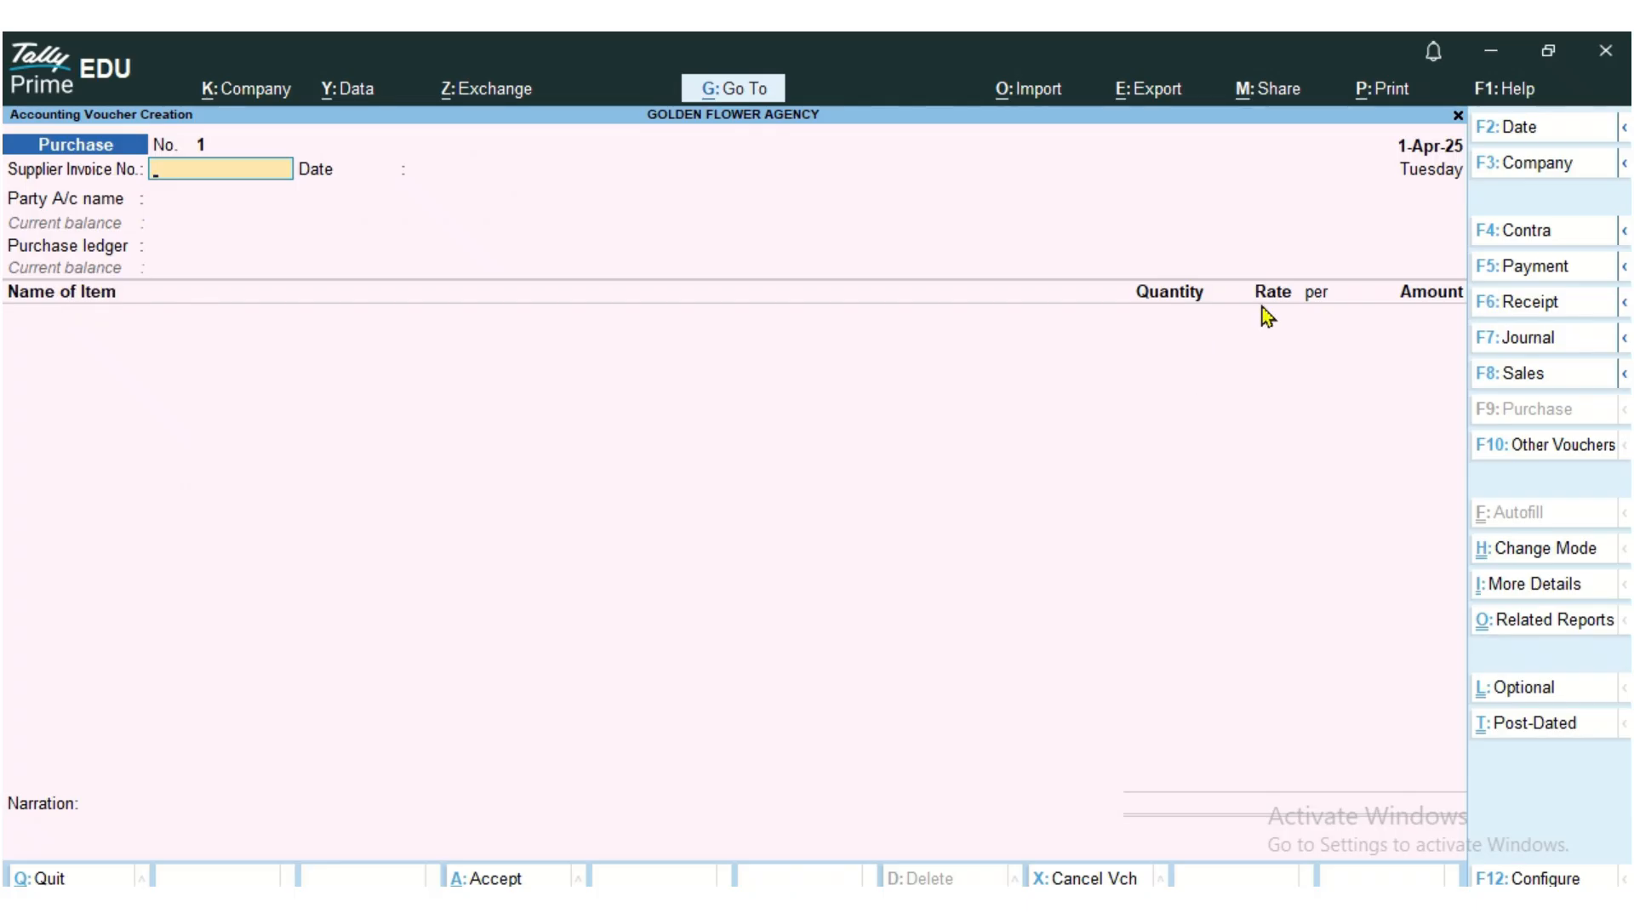
pyautogui.hotkey('ctrl', '4')
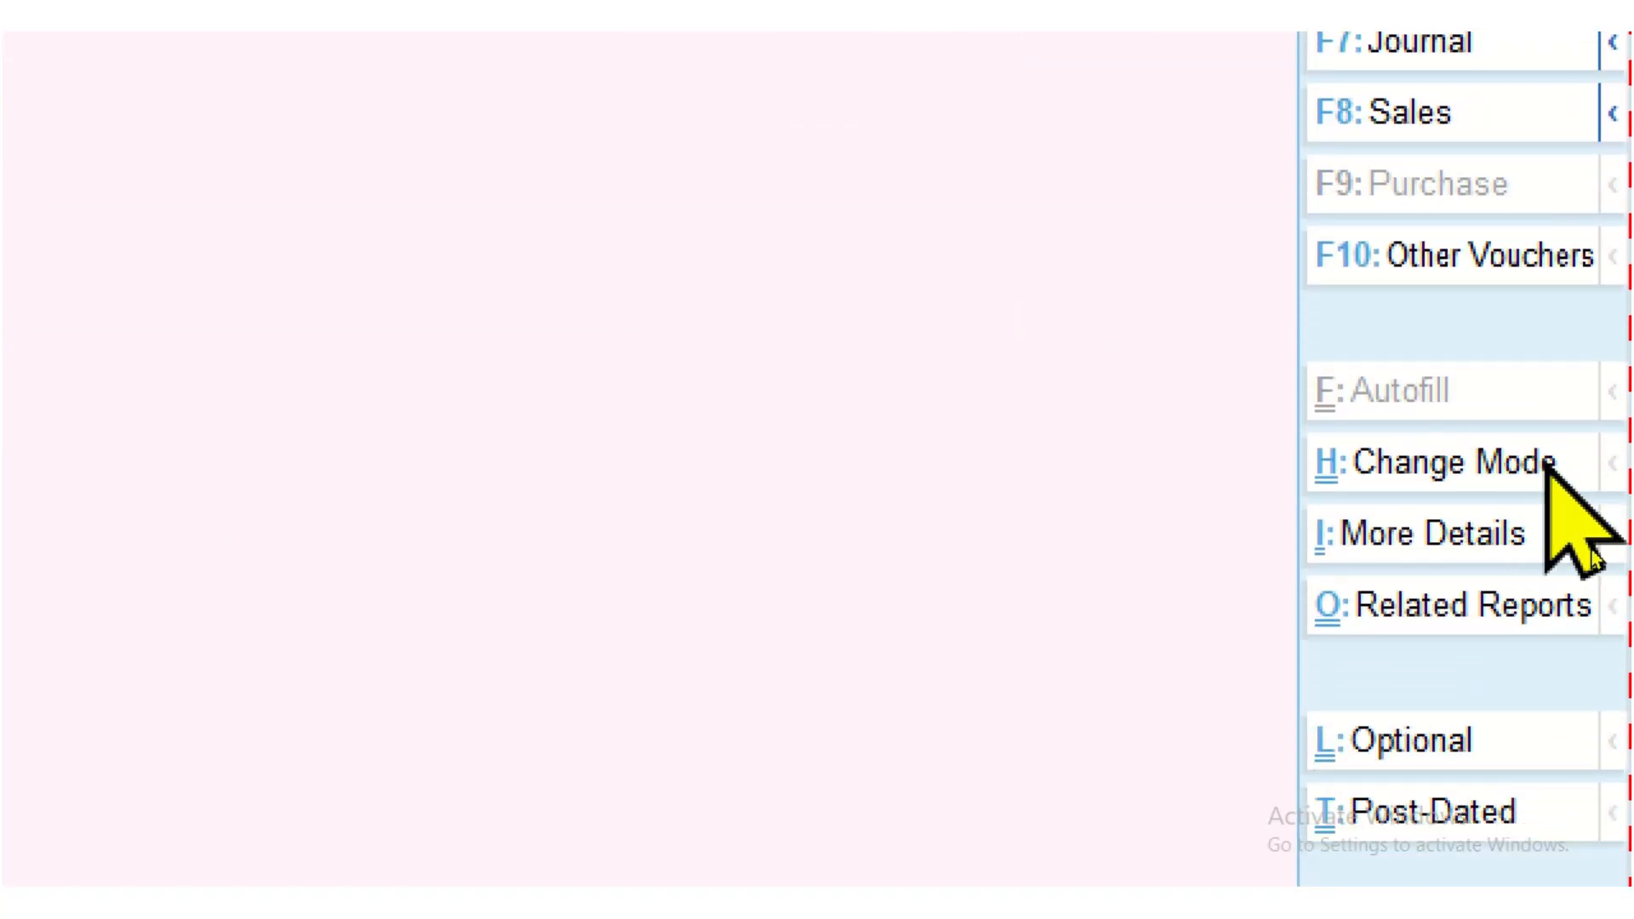
pyautogui.click(1481, 460)
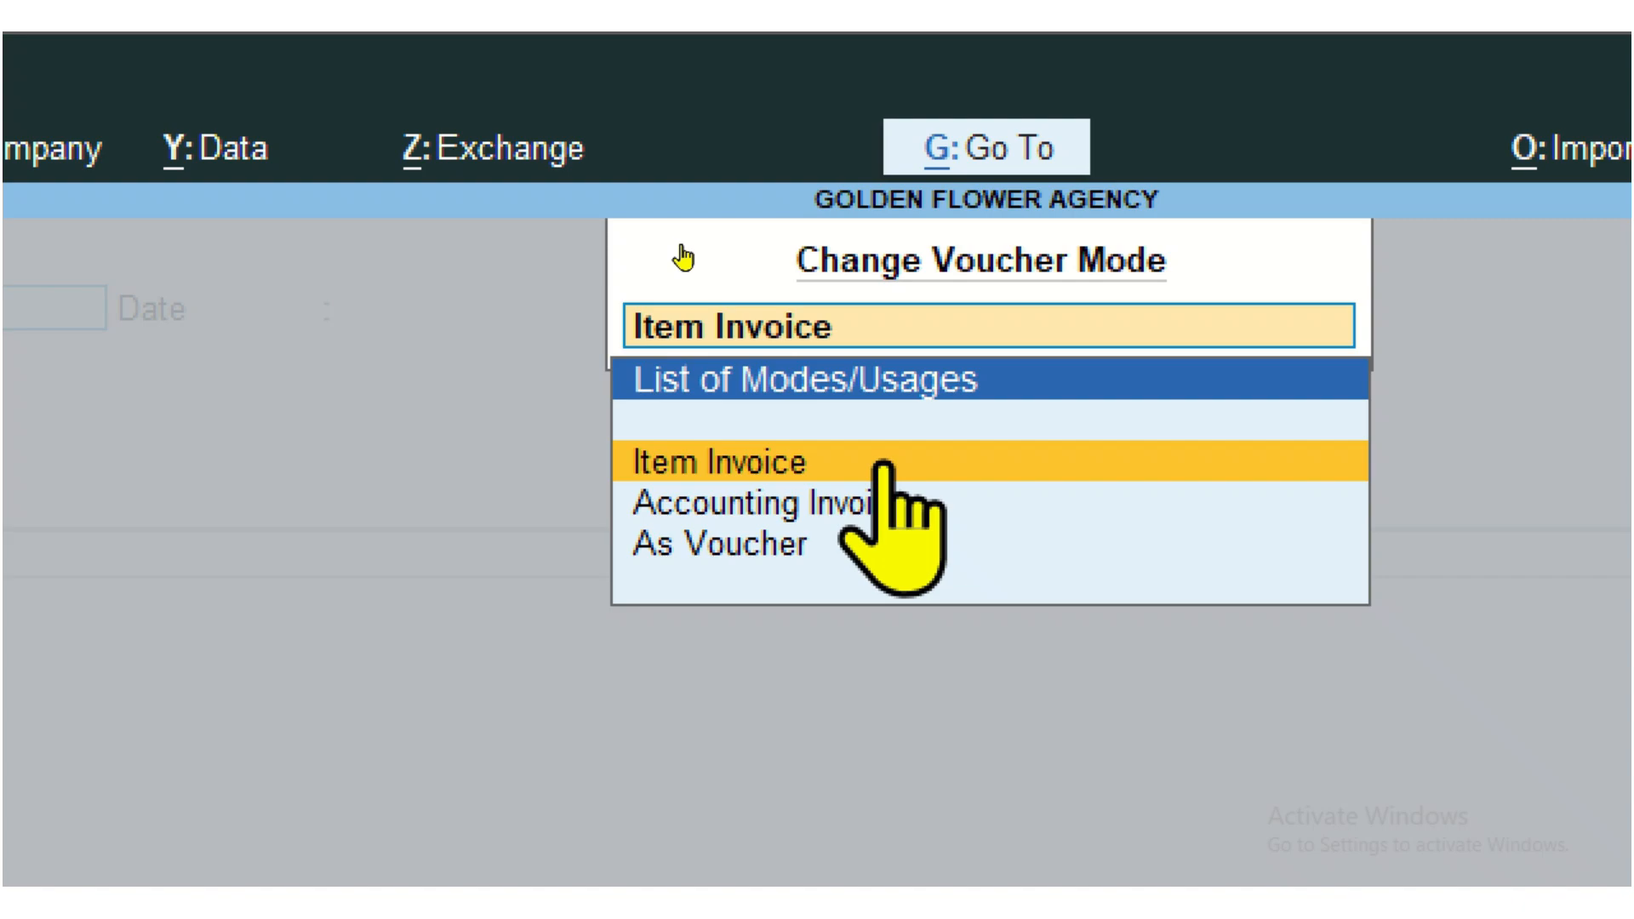
pyautogui.press('Down')
pyautogui.press('Up')
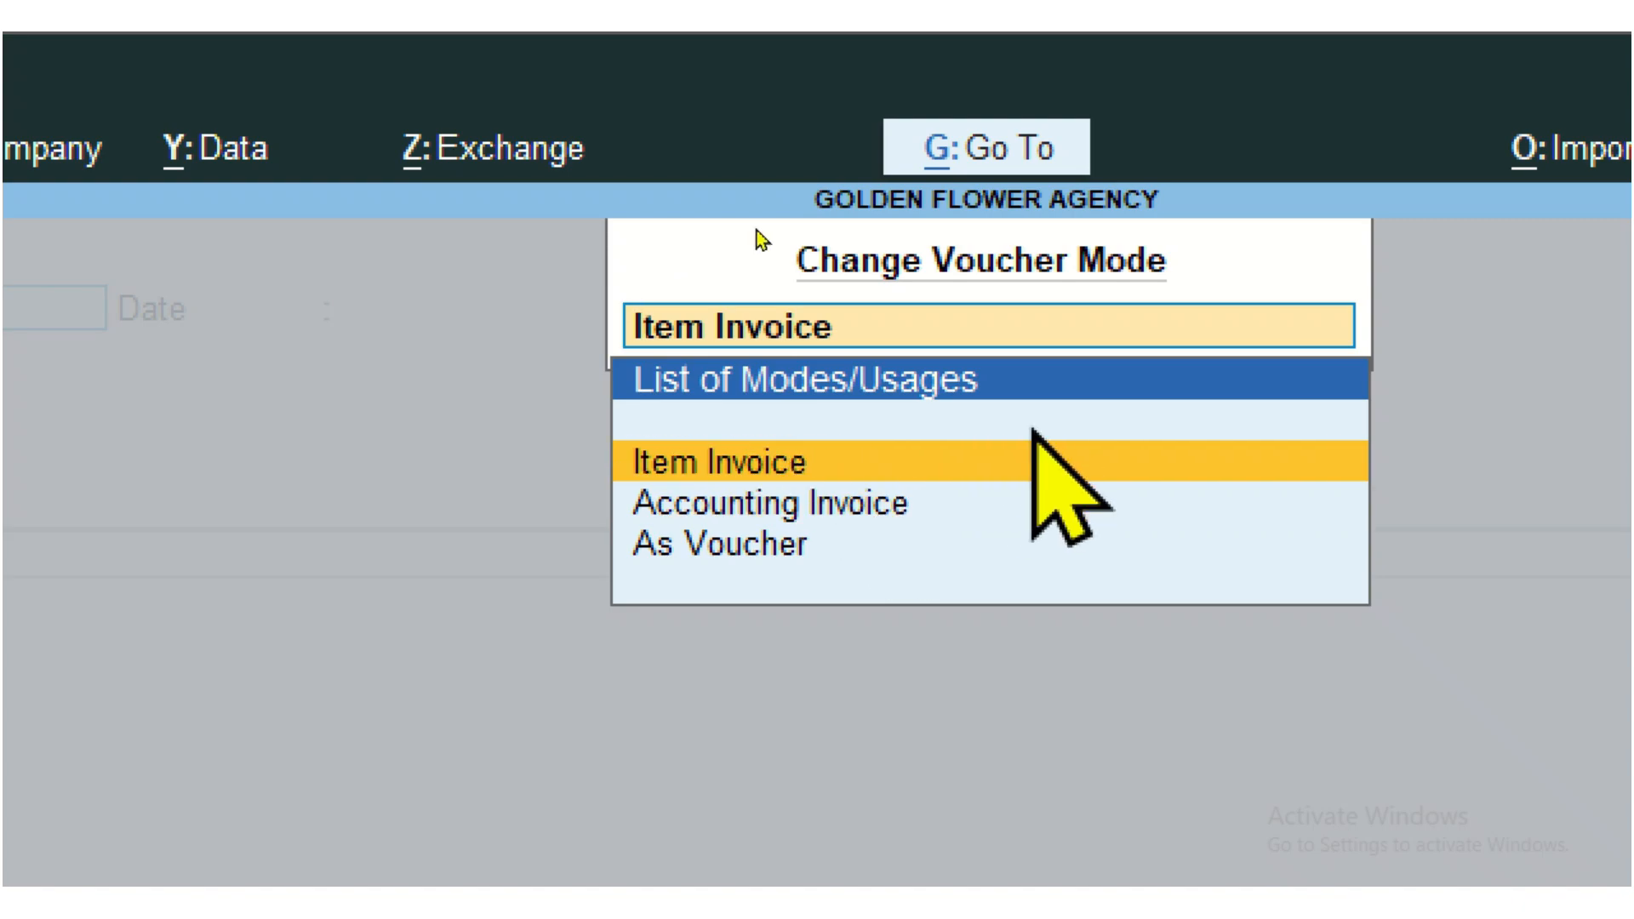
pyautogui.press('Return')
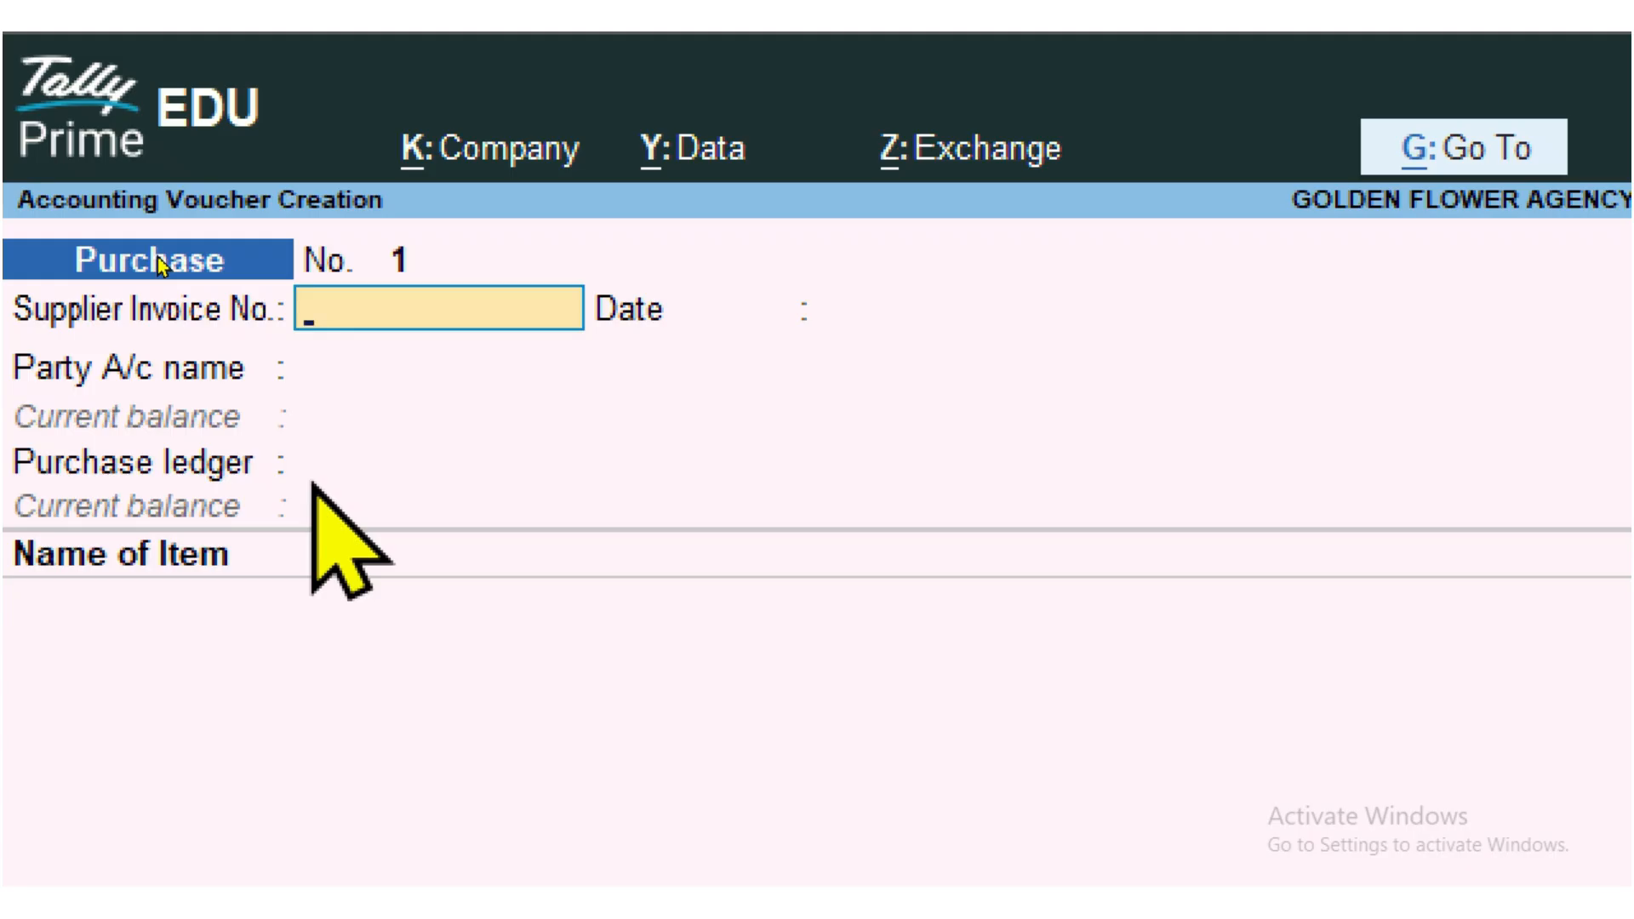
# Step: Enter supplier invoice number T001 with the date 1-Apr-25 on the purchase voucher
pyautogui.write('T001')
pyautogui.press('Return')
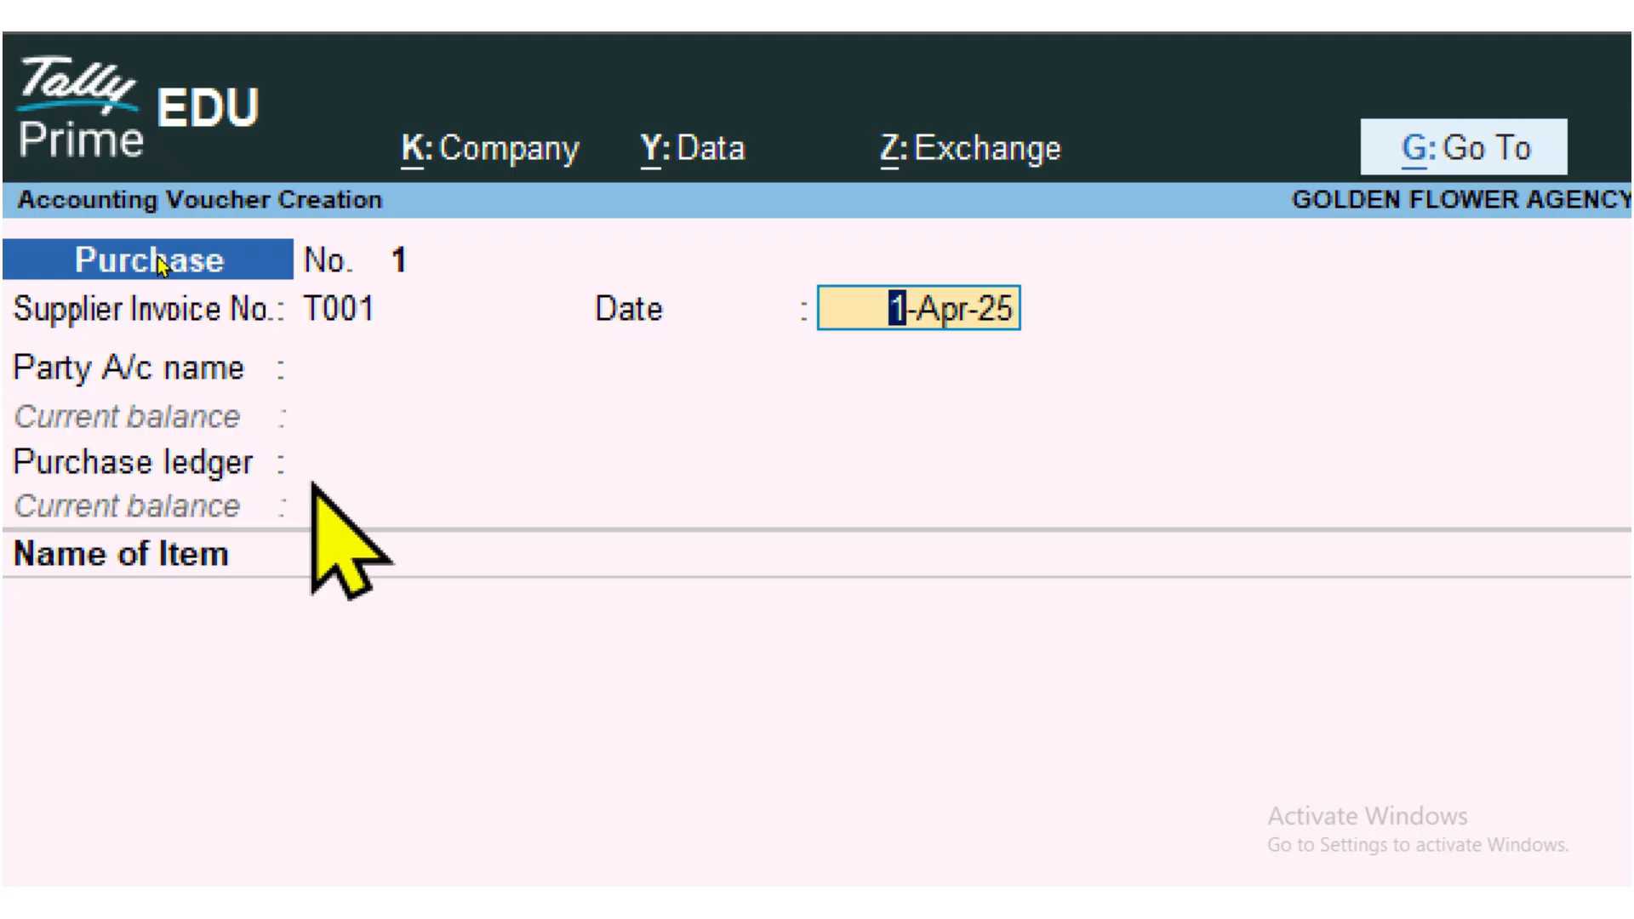
pyautogui.press('Return')
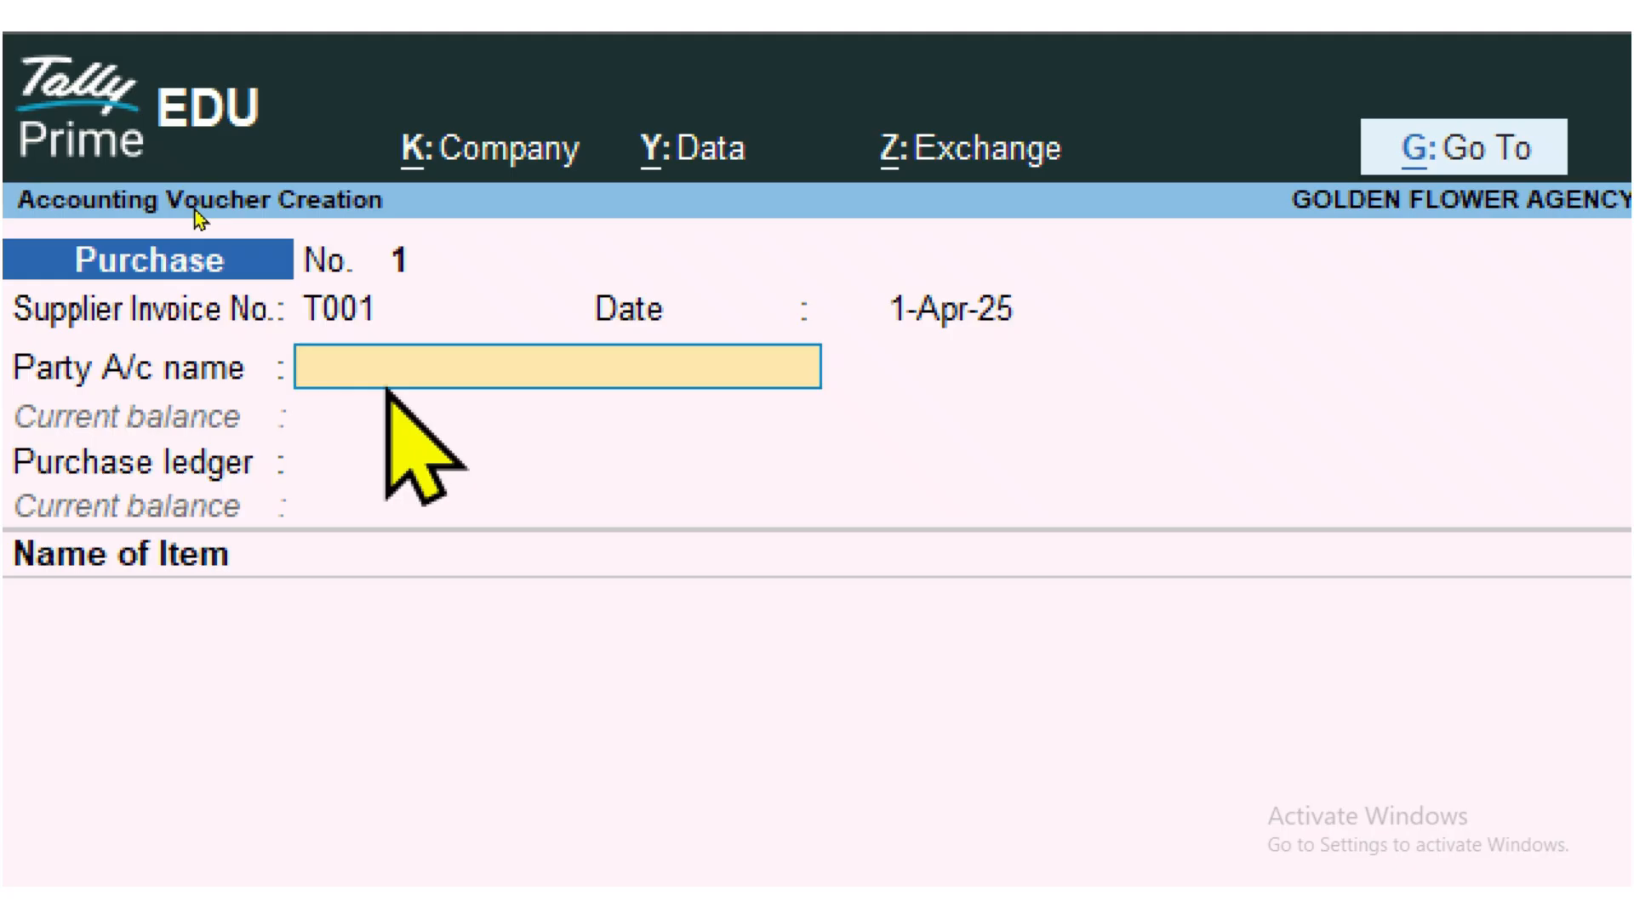
pyautogui.write('CASH')
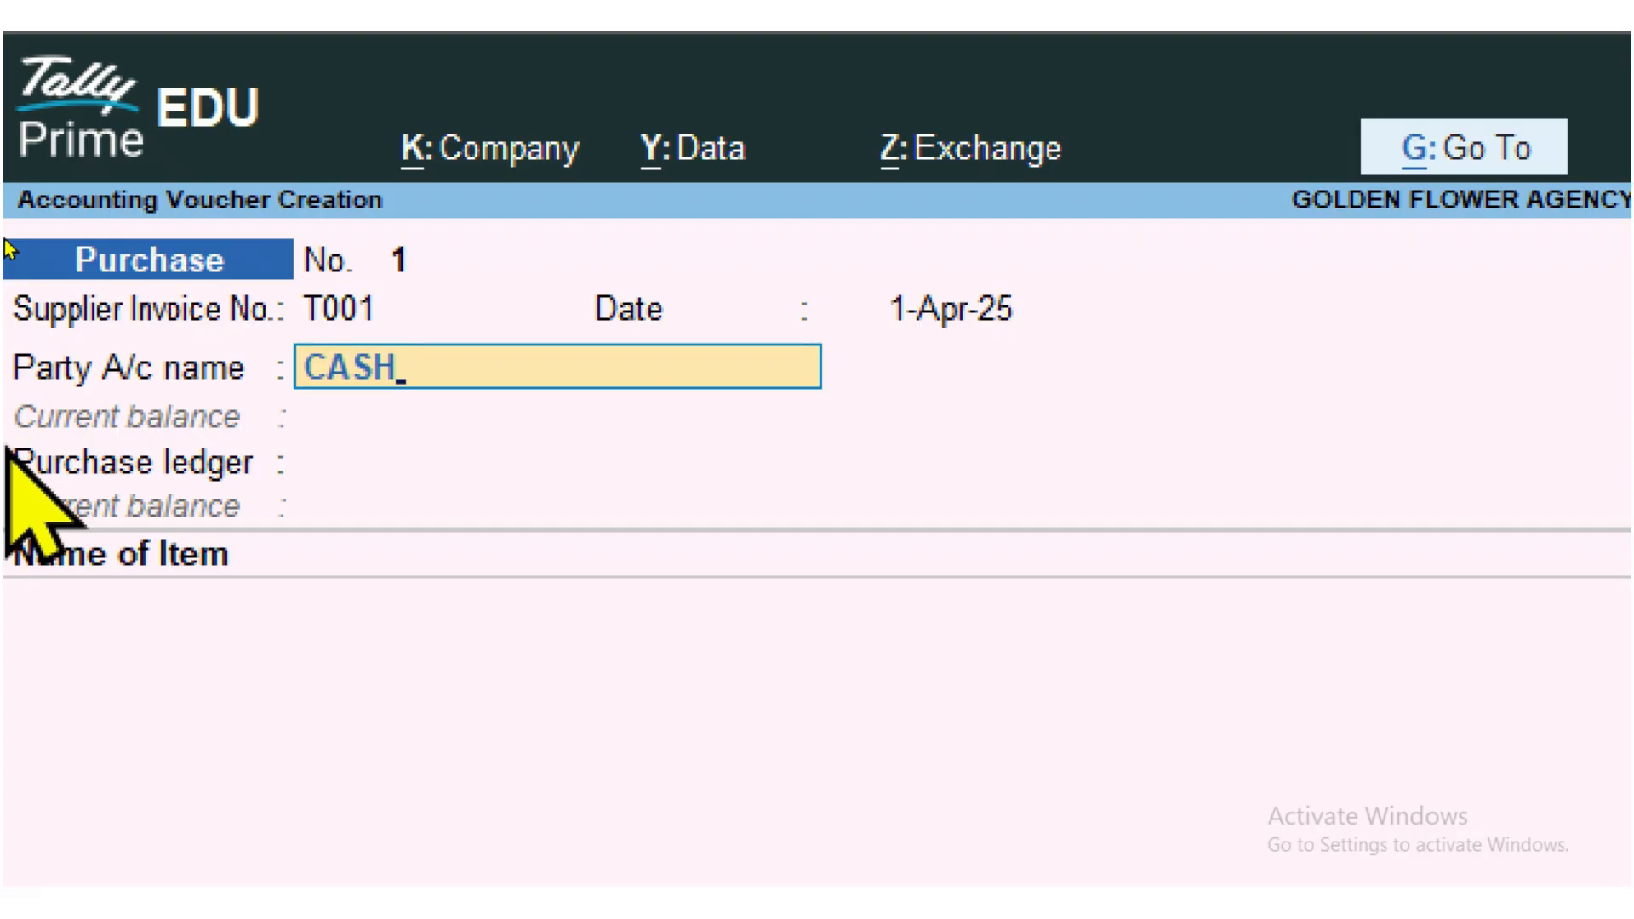
pyautogui.press('Return')
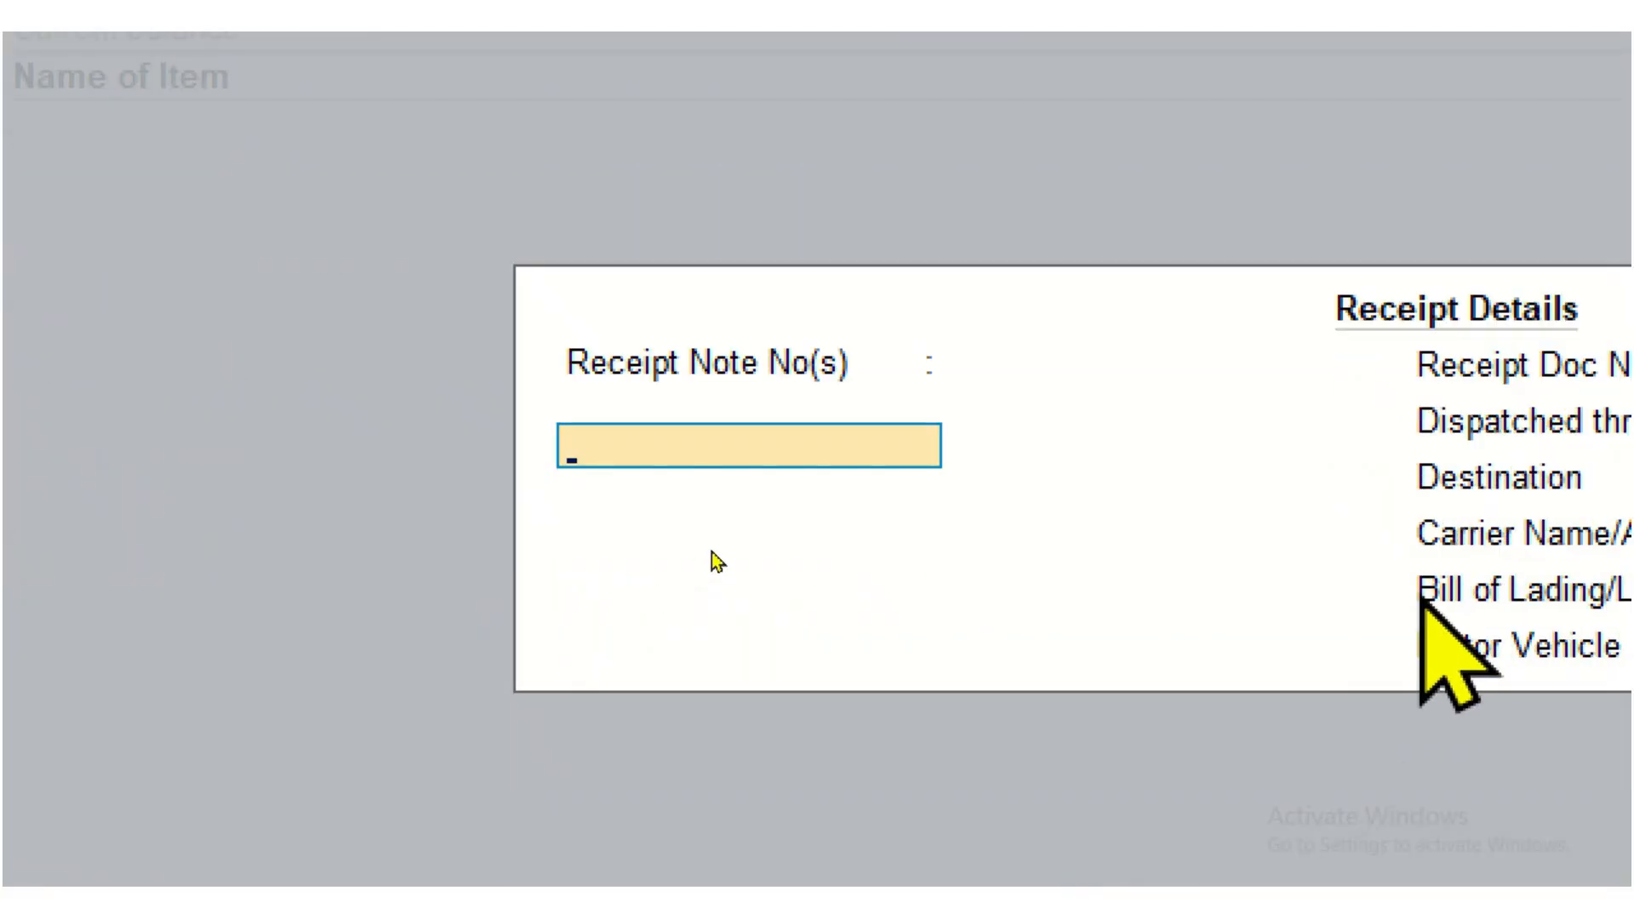
pyautogui.press('Return')
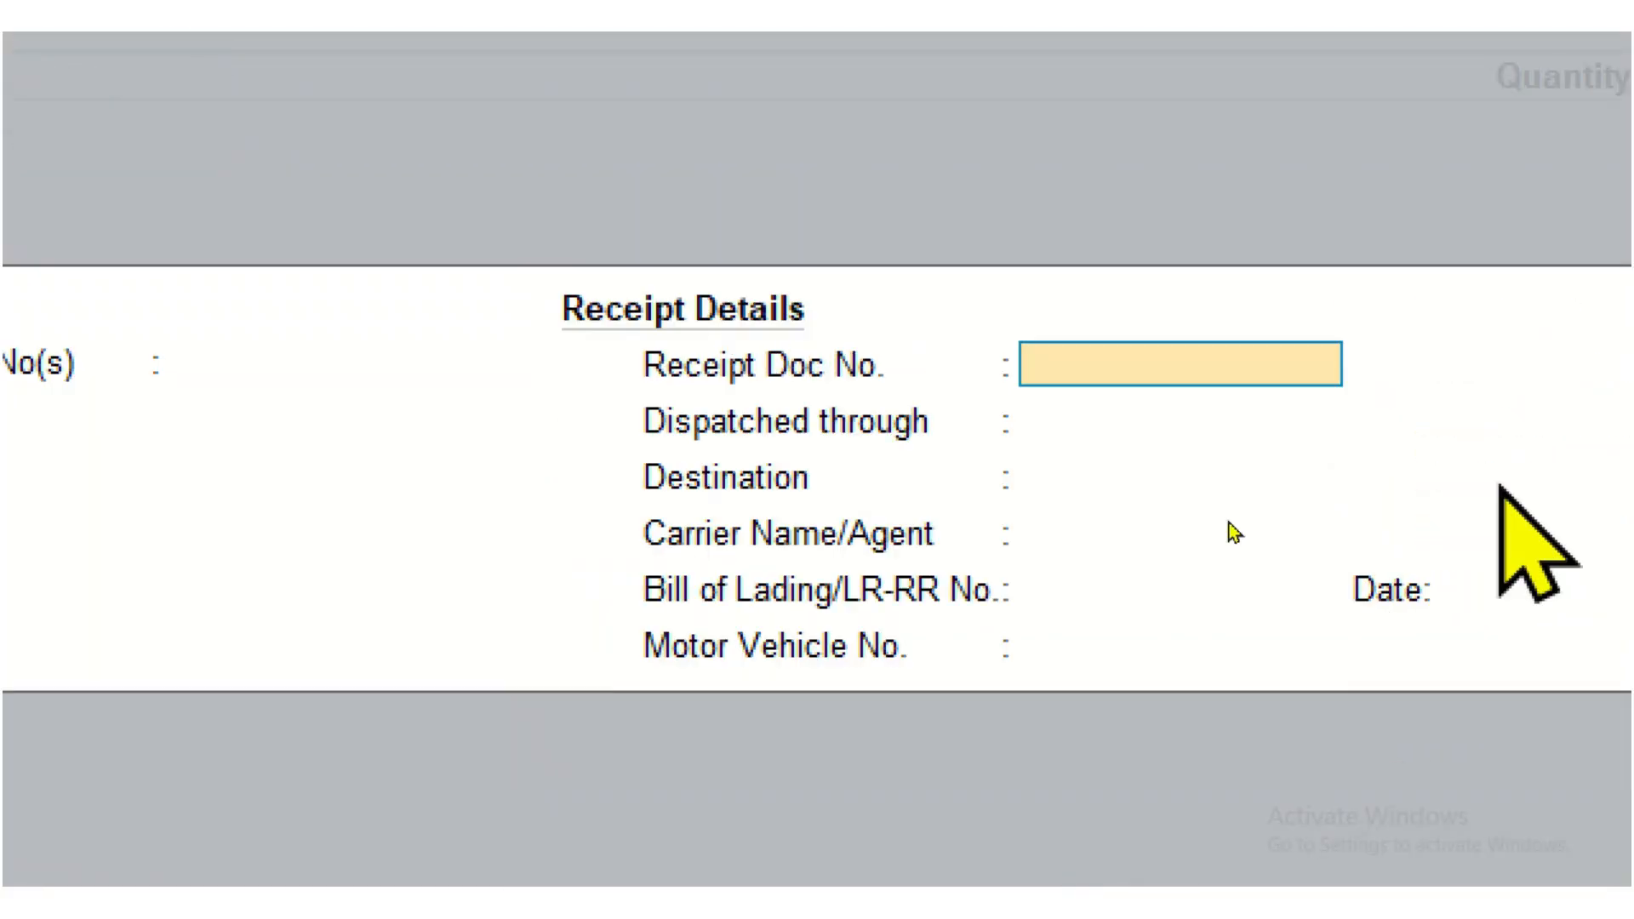
pyautogui.press('Return')
pyautogui.press('Return')
pyautogui.press('Return')
pyautogui.press('Return')
pyautogui.press('Return')
pyautogui.press('Return')
pyautogui.press('Return')
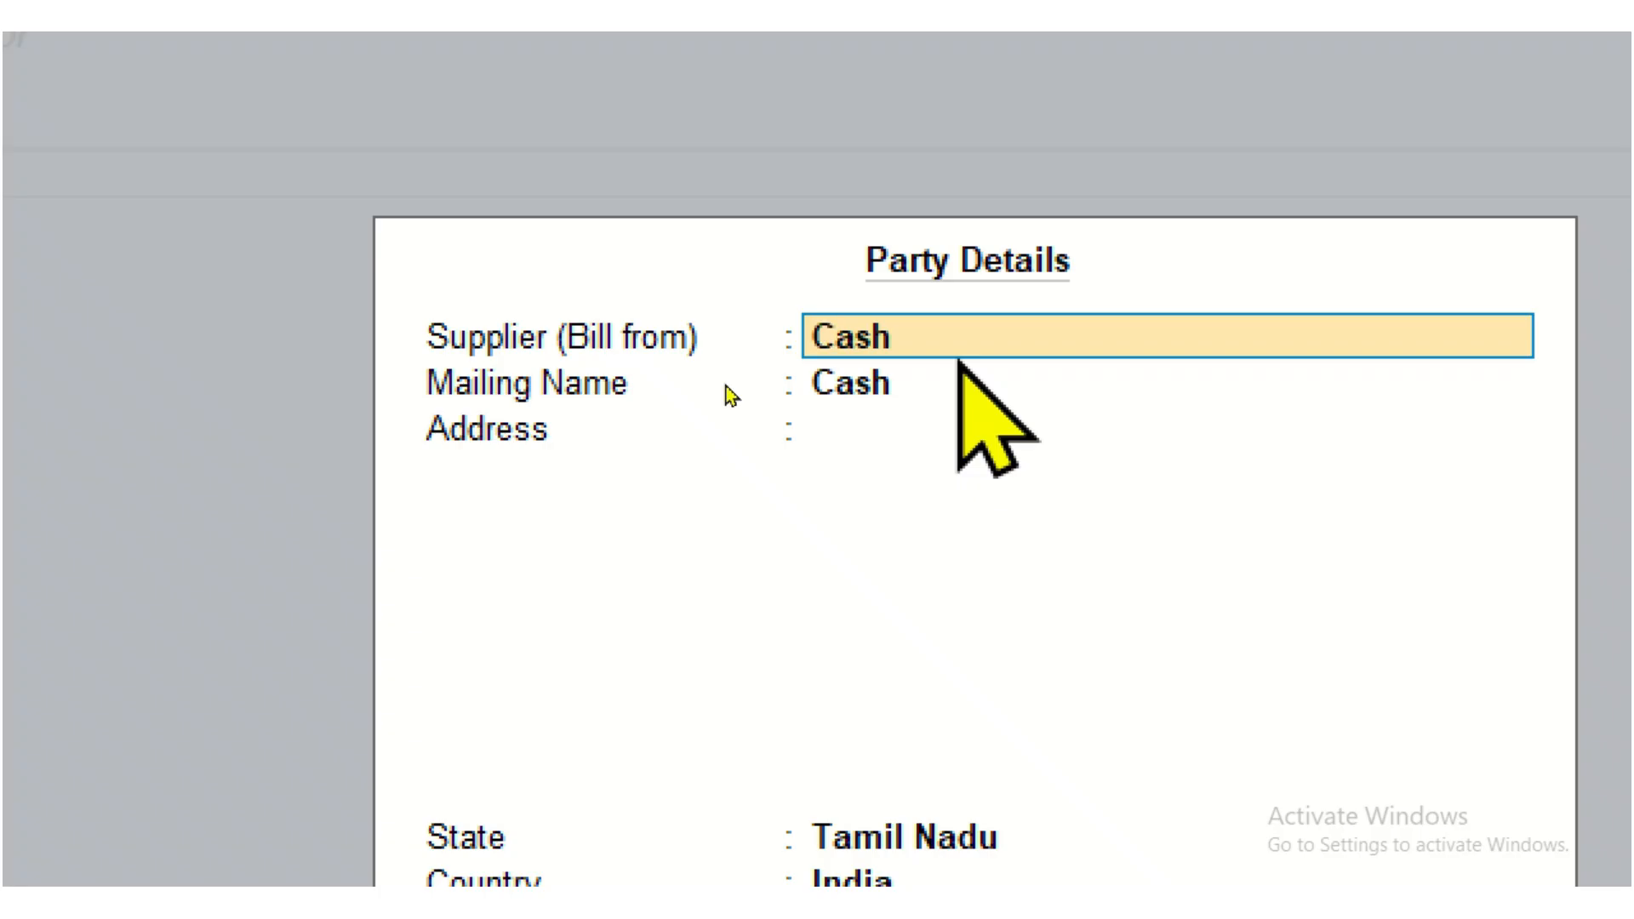
pyautogui.press('BackSpace')
pyautogui.press('BackSpace')
pyautogui.press('BackSpace')
pyautogui.press('BackSpace')
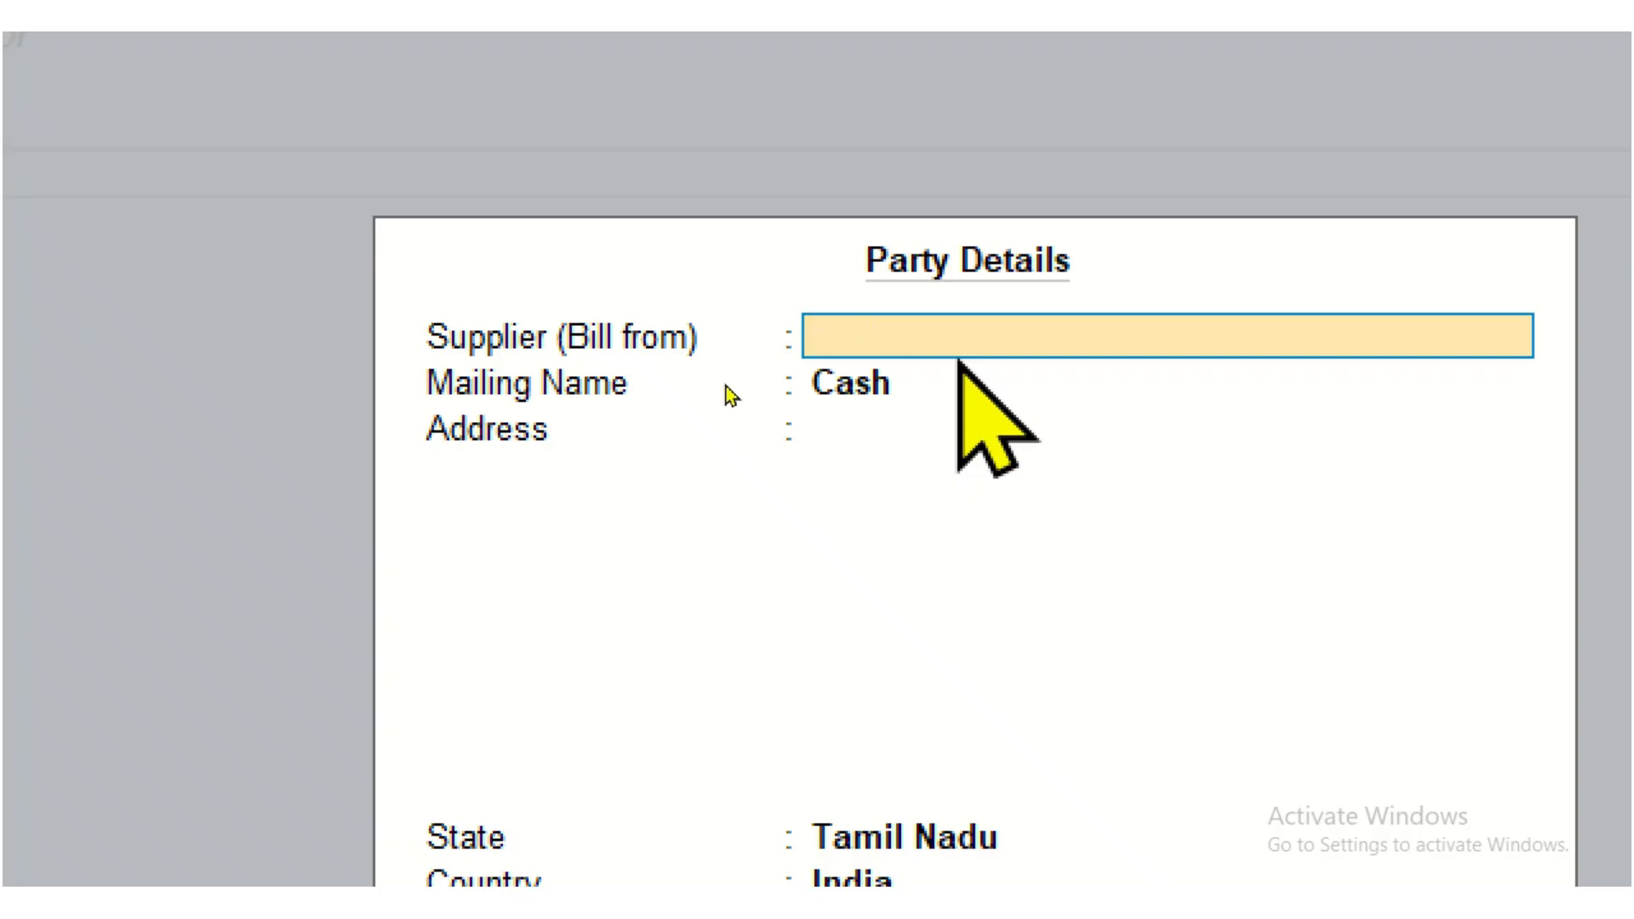
pyautogui.hotkey('ctrl', 'a')
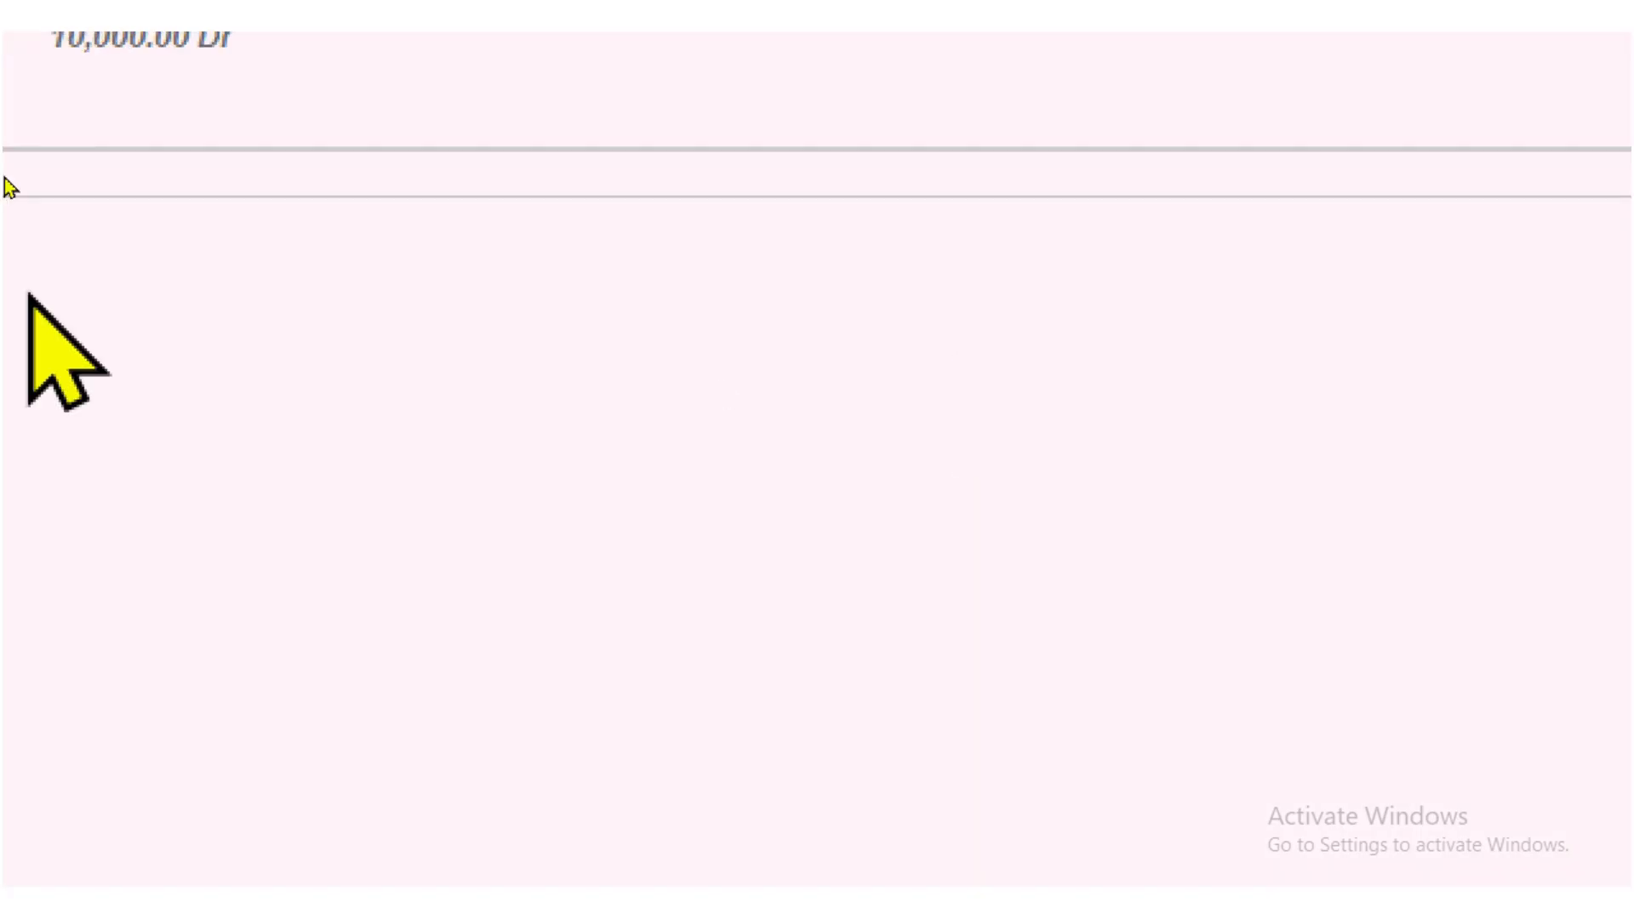
# Step: Set the purchase voucher's party account to Cash and leave all receipt details blank
pyautogui.press('BackSpace')
pyautogui.write('CAS')
pyautogui.press('Return')
pyautogui.press('Return')
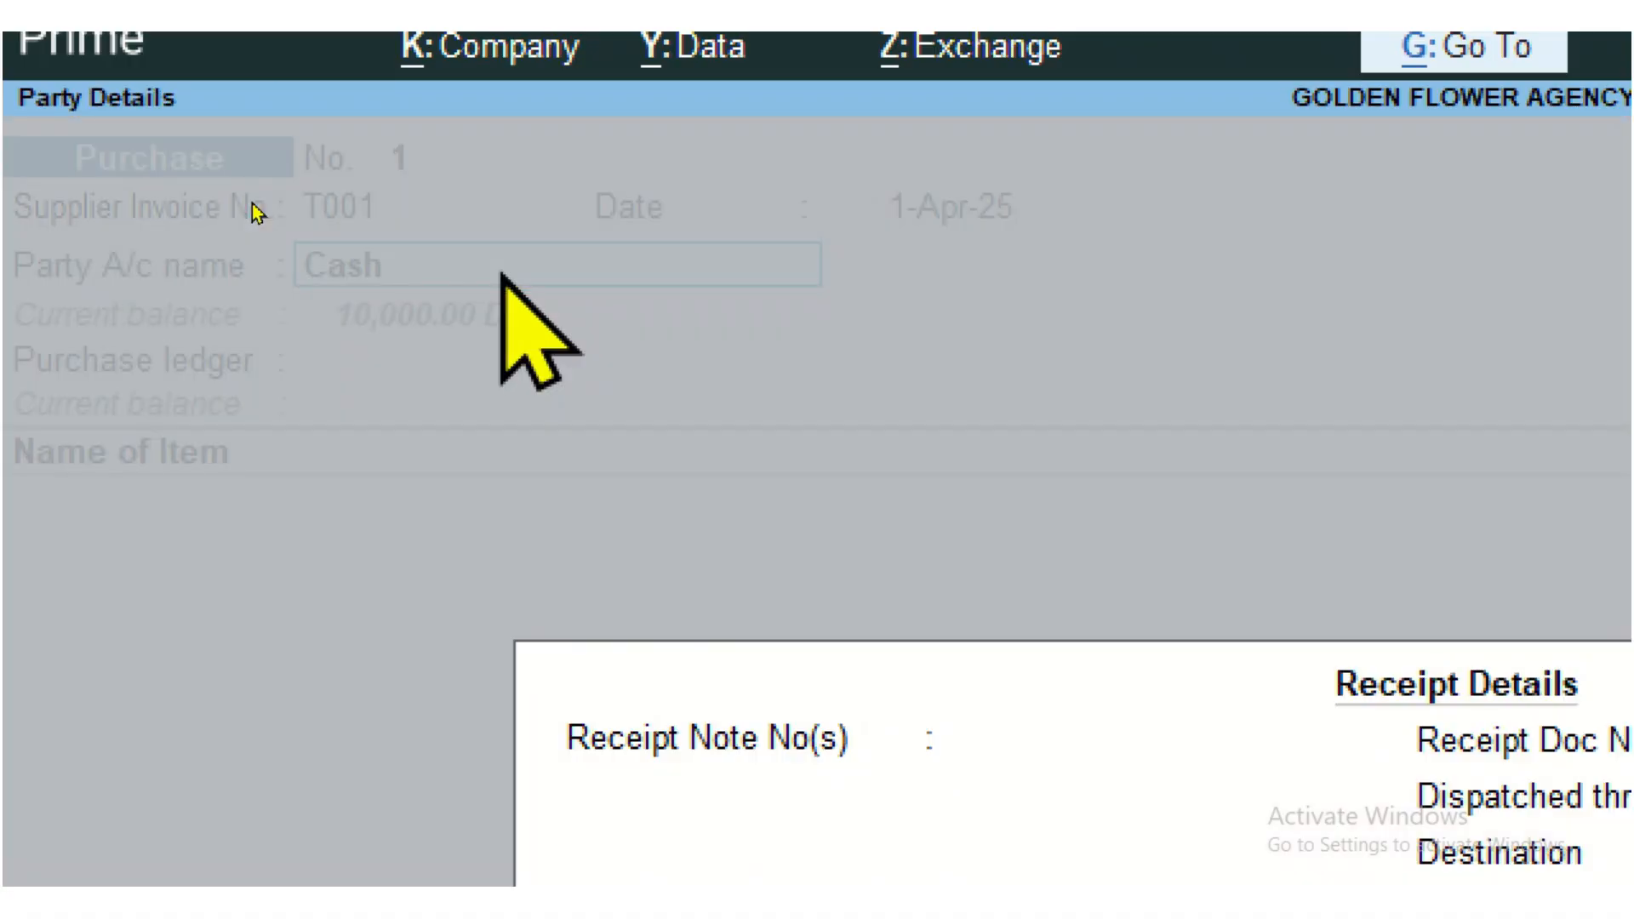
pyautogui.press('Return')
pyautogui.press('Return')
pyautogui.press('Return')
pyautogui.press('Return')
pyautogui.press('Return')
pyautogui.press('Return')
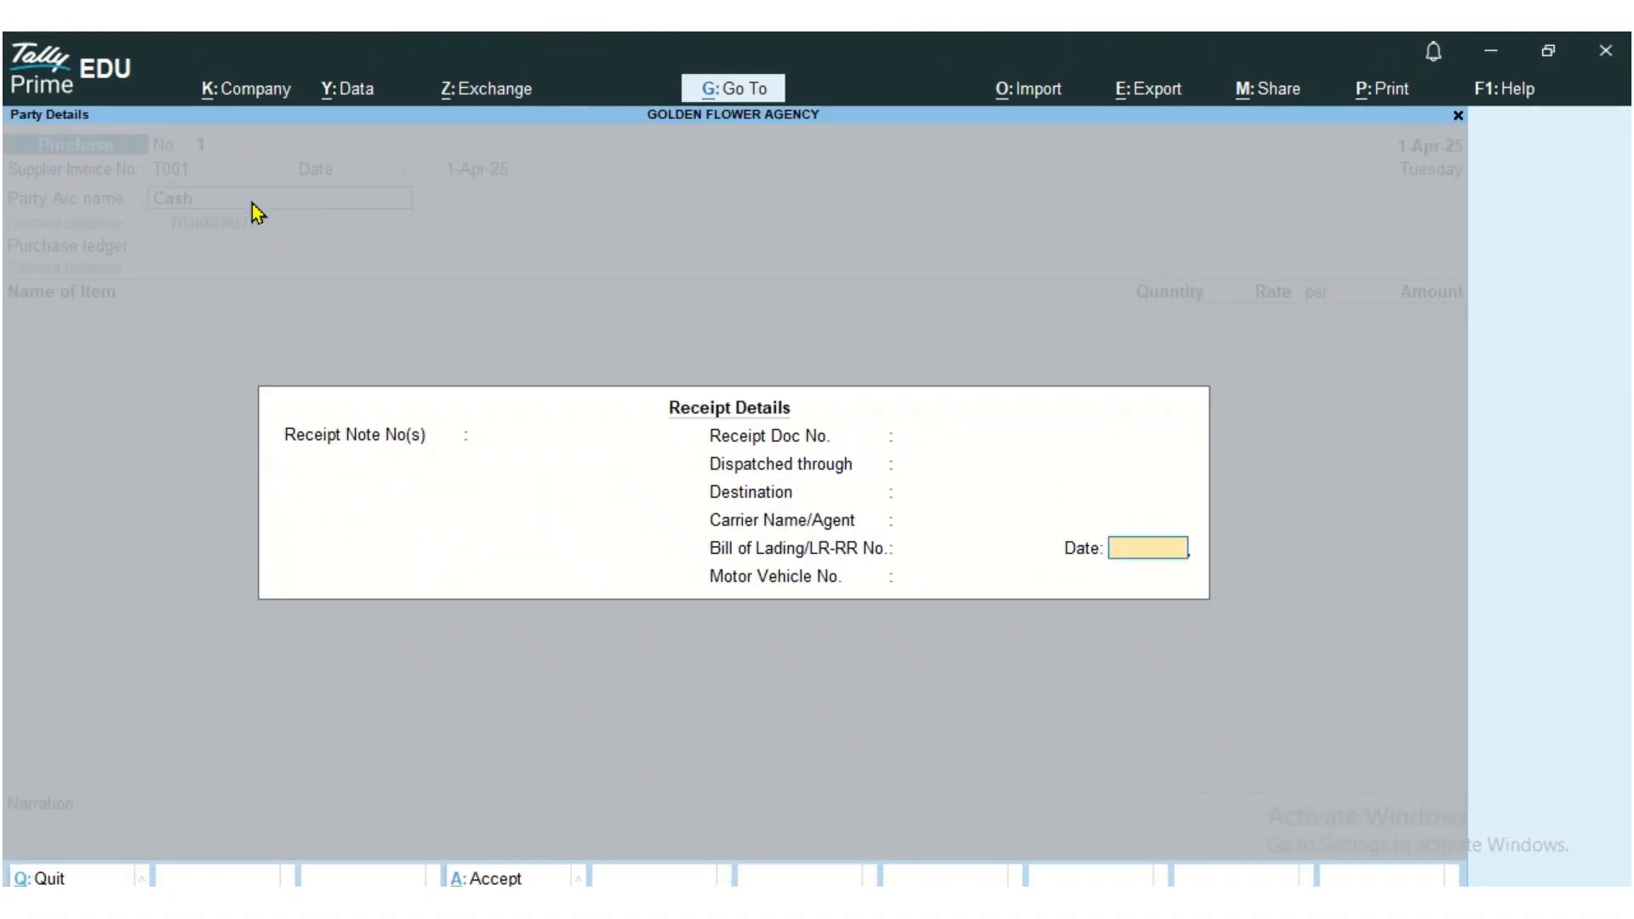
pyautogui.press('Return')
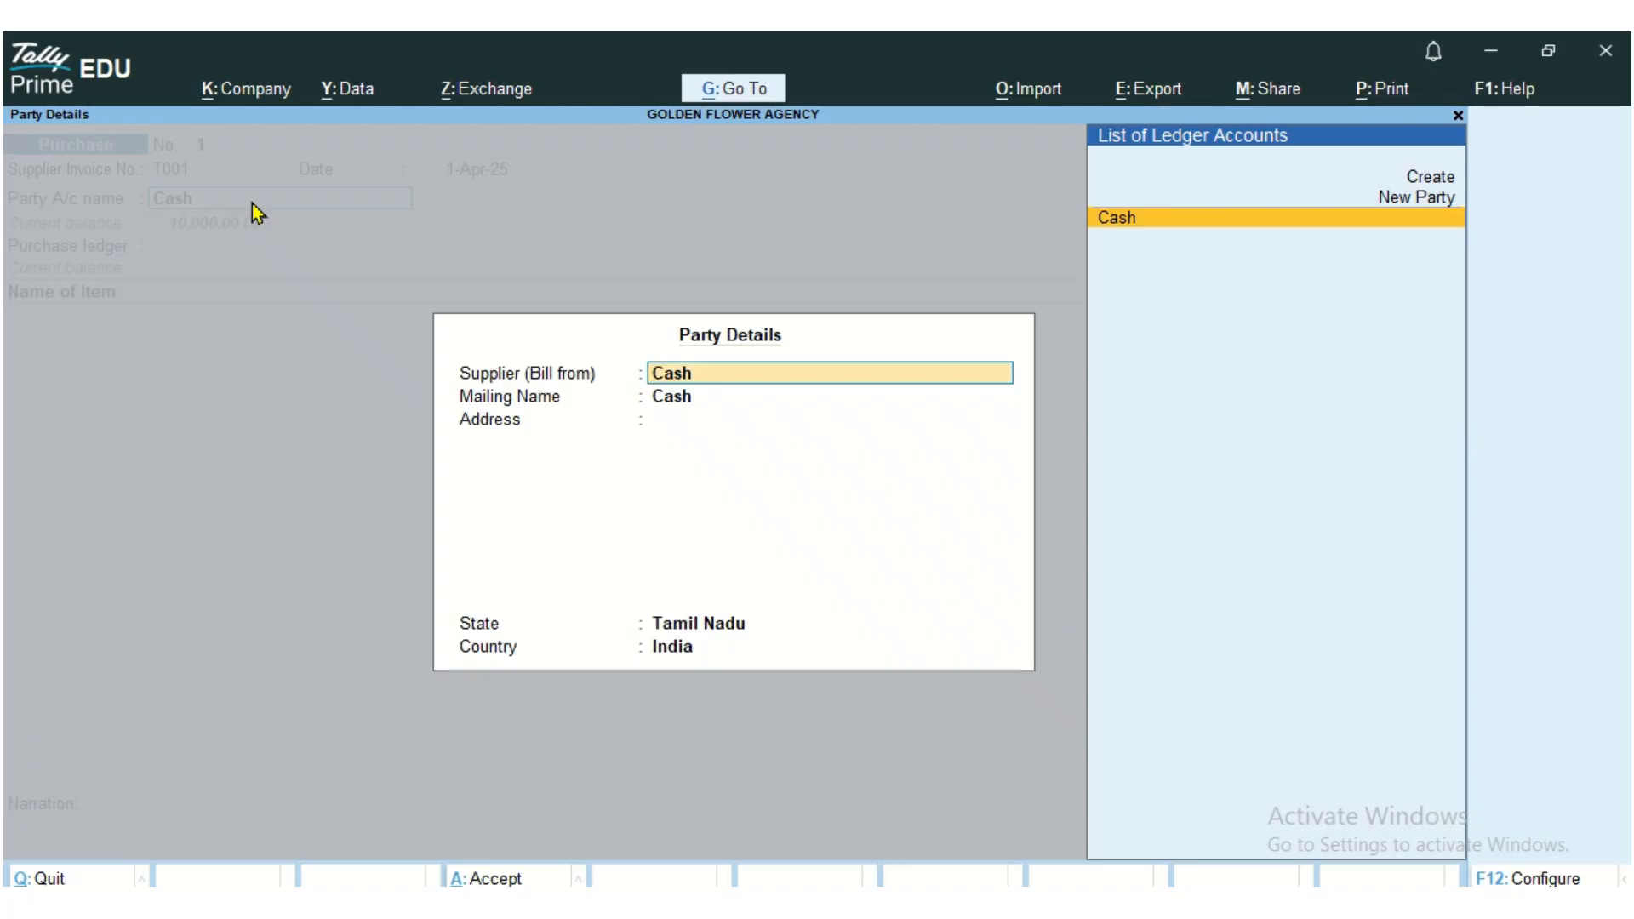
# Step: Accept the party details with supplier and mailing name Cash, no address, state Tamil Nadu and country India
pyautogui.press('Up')
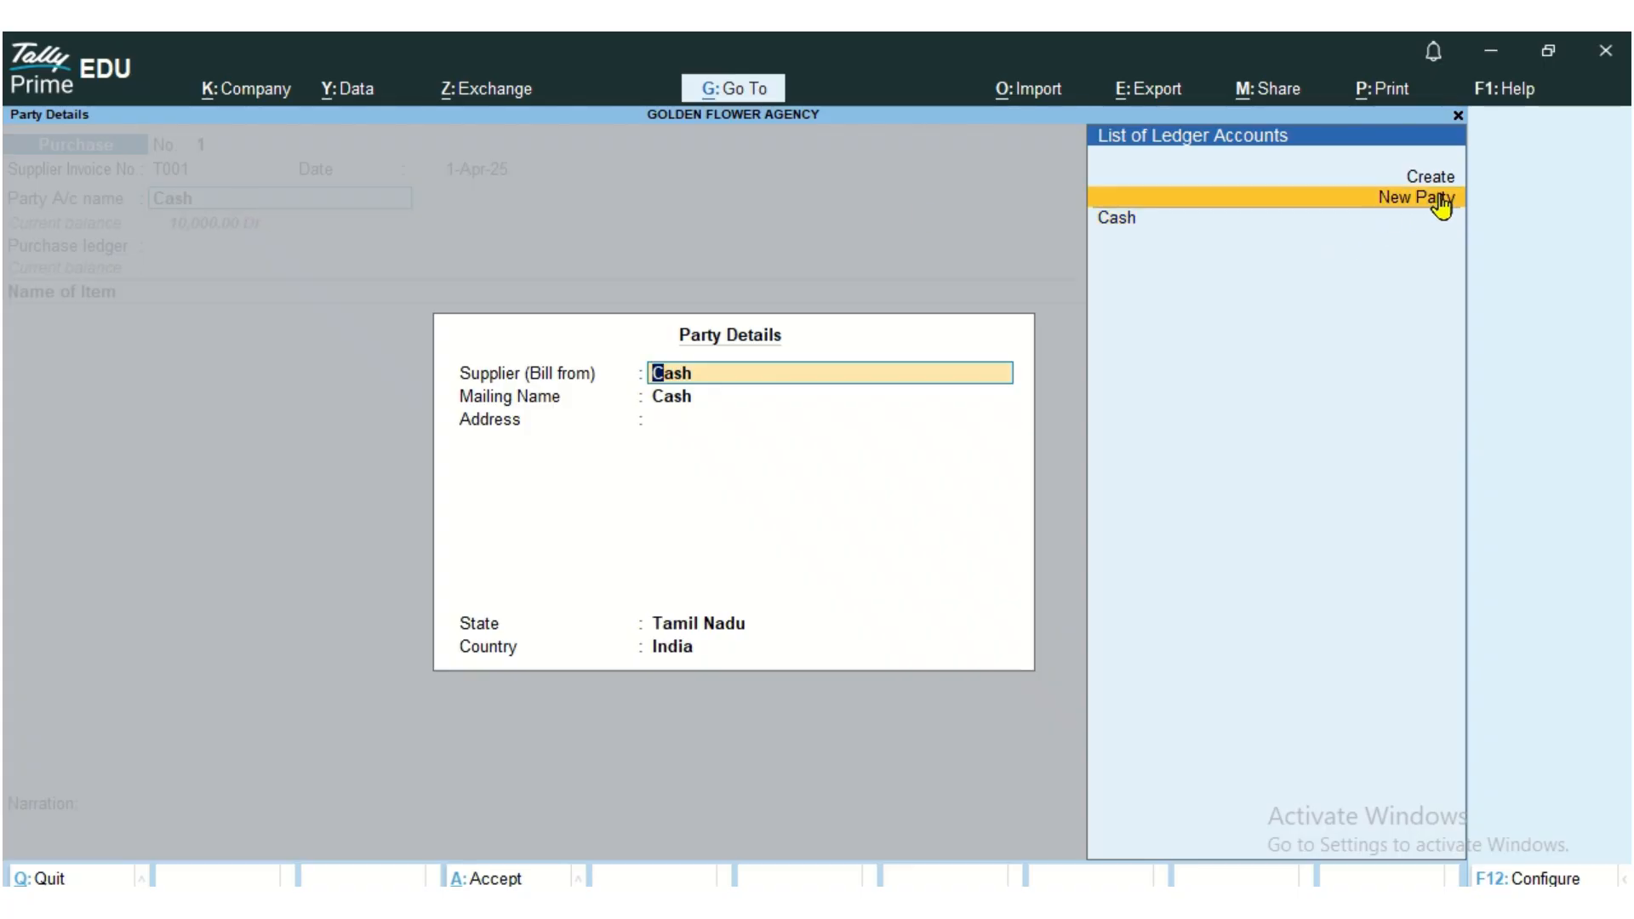
pyautogui.press('Up')
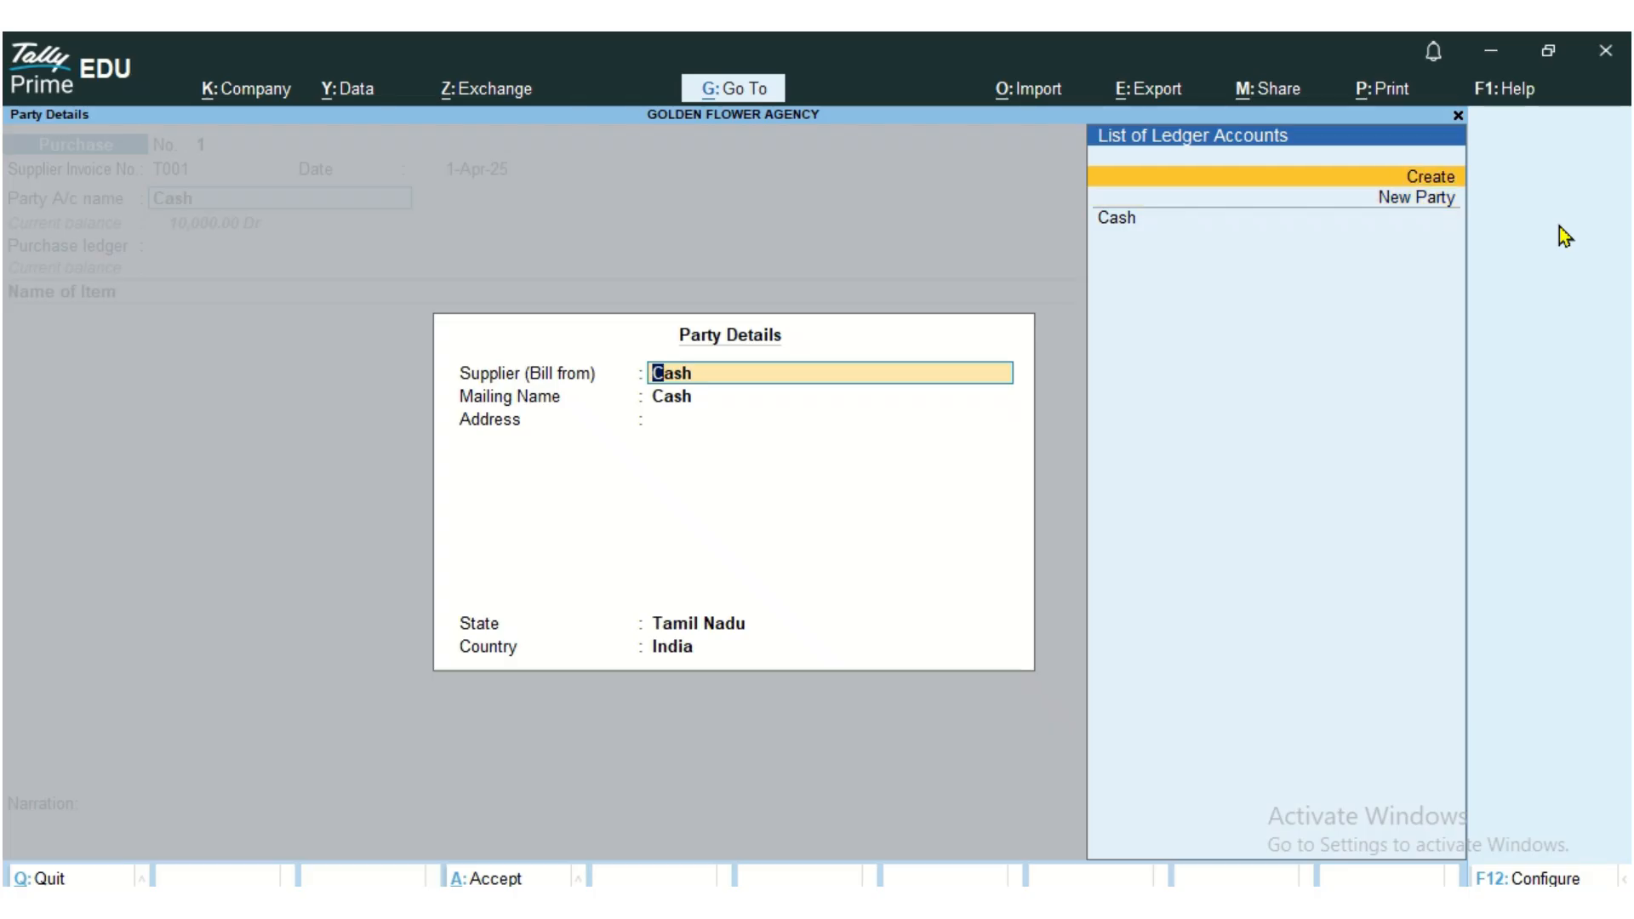
pyautogui.press('Down')
pyautogui.press('Down')
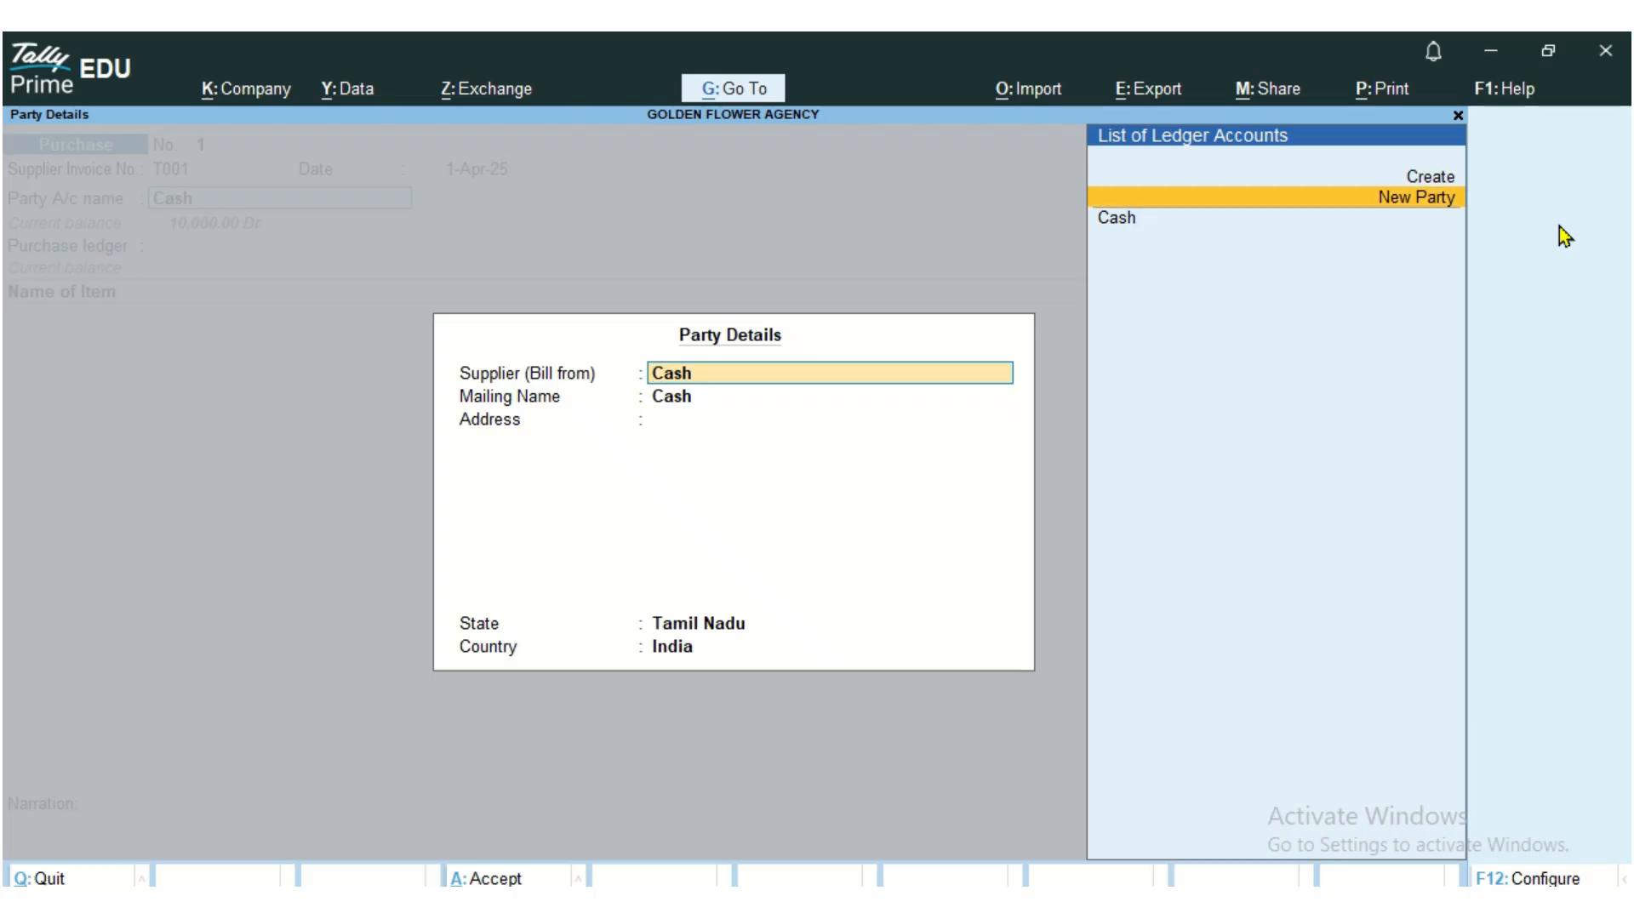
pyautogui.press('Return')
pyautogui.press('Return')
pyautogui.press('Return')
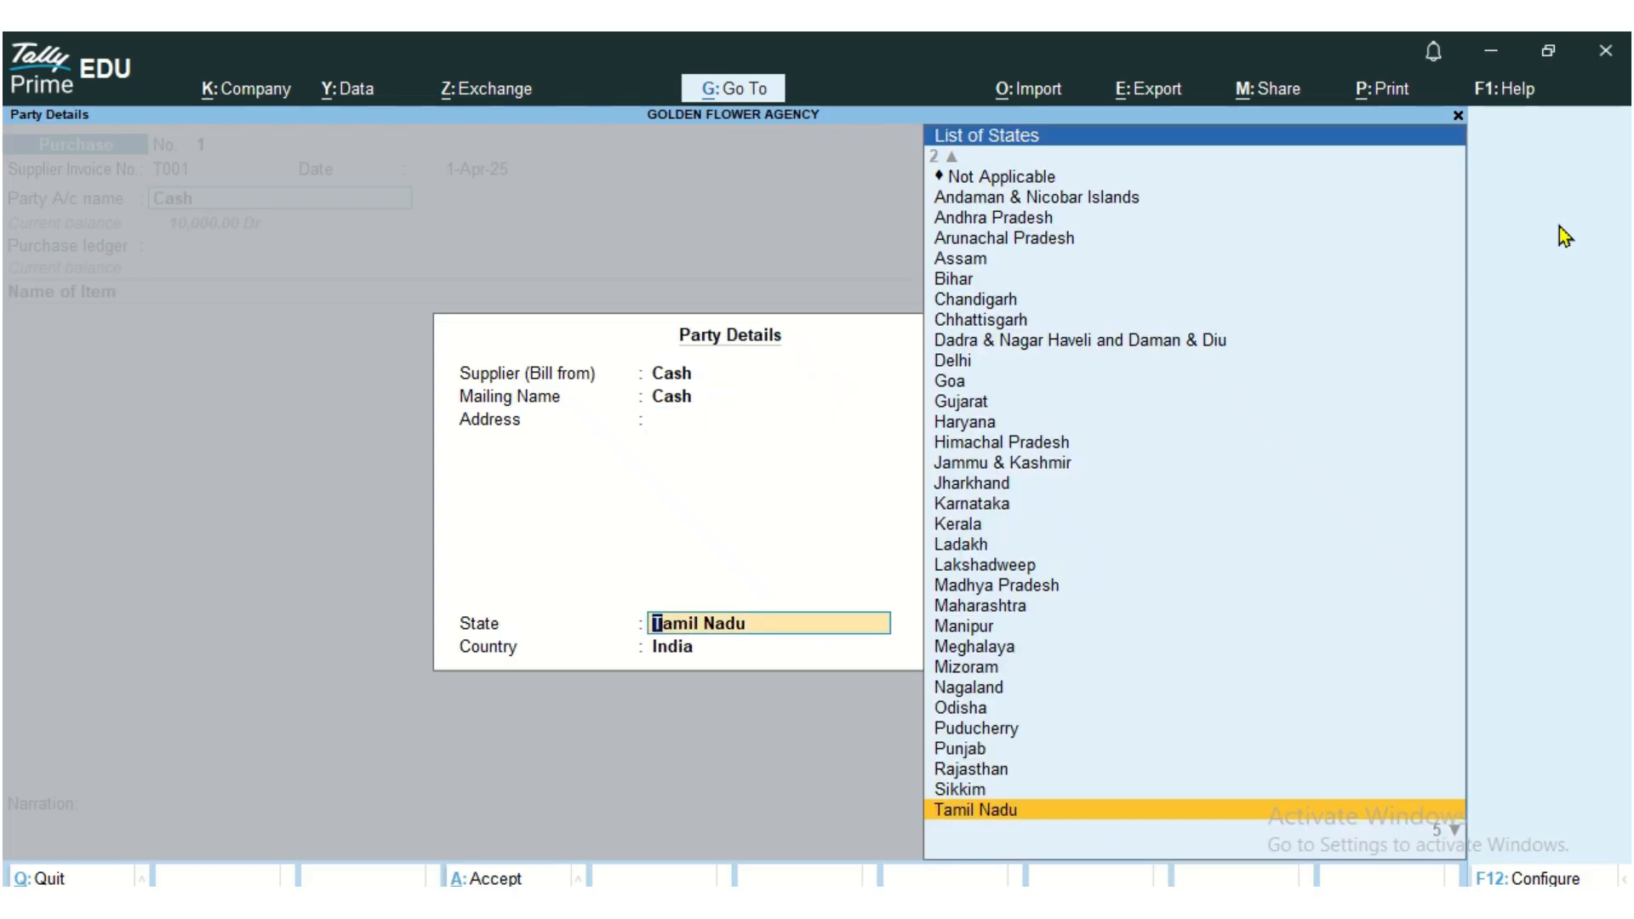
pyautogui.press('Return')
pyautogui.press('Return')
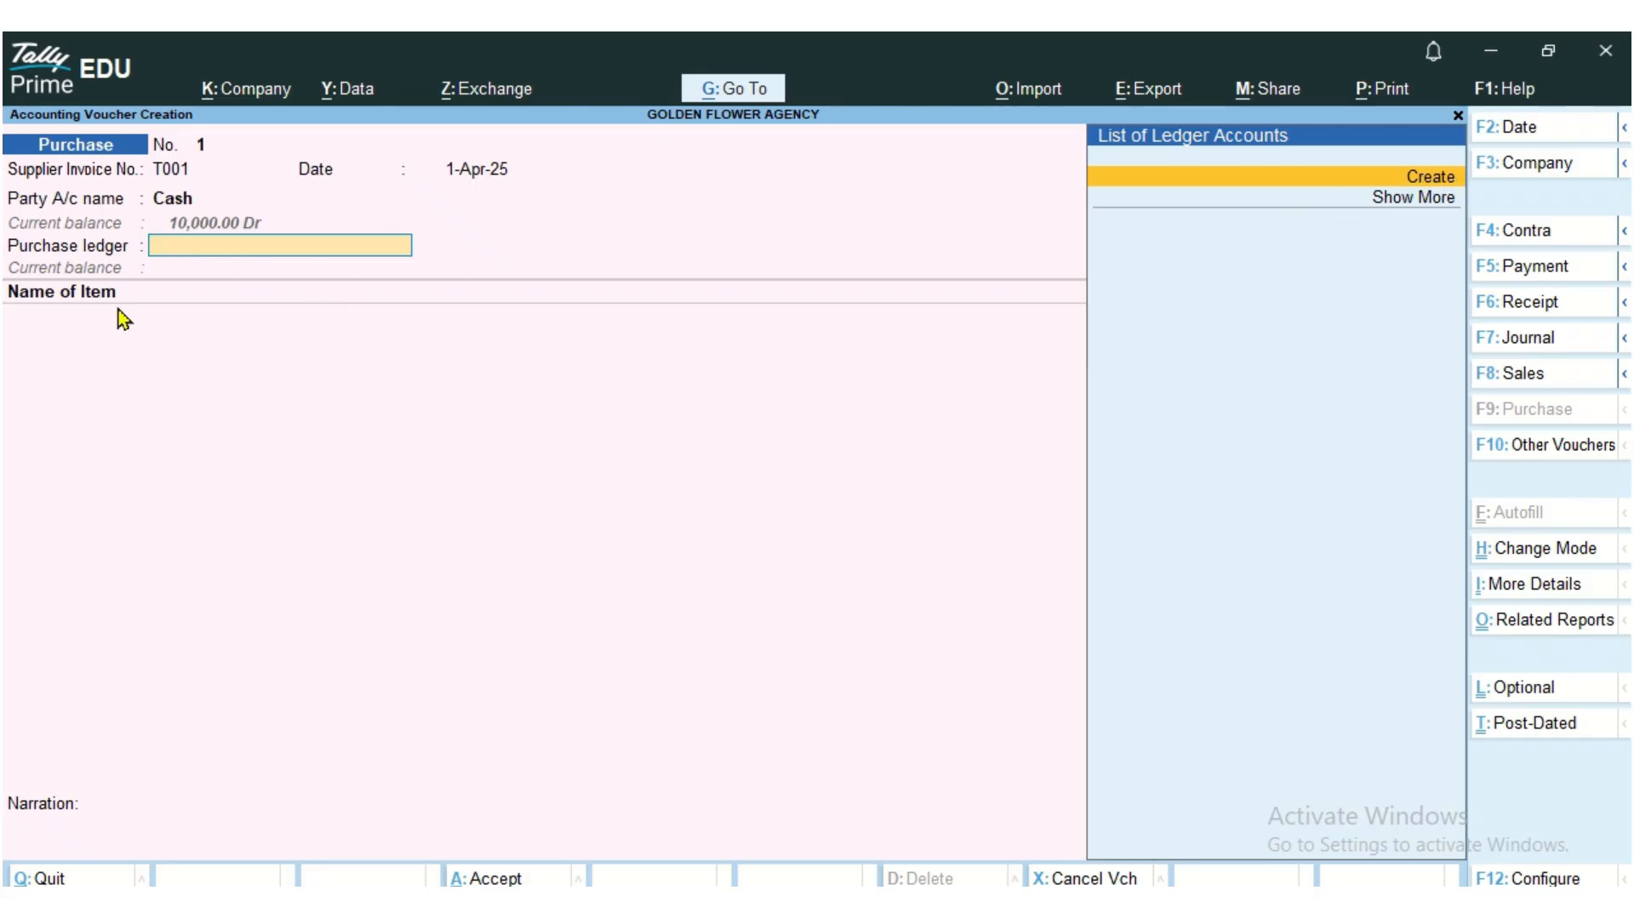
# Step: Start a new ledger from the voucher's purchase ledger field, named CASH PURCHASE without an alias
pyautogui.press('alt')
pyautogui.press('alt')
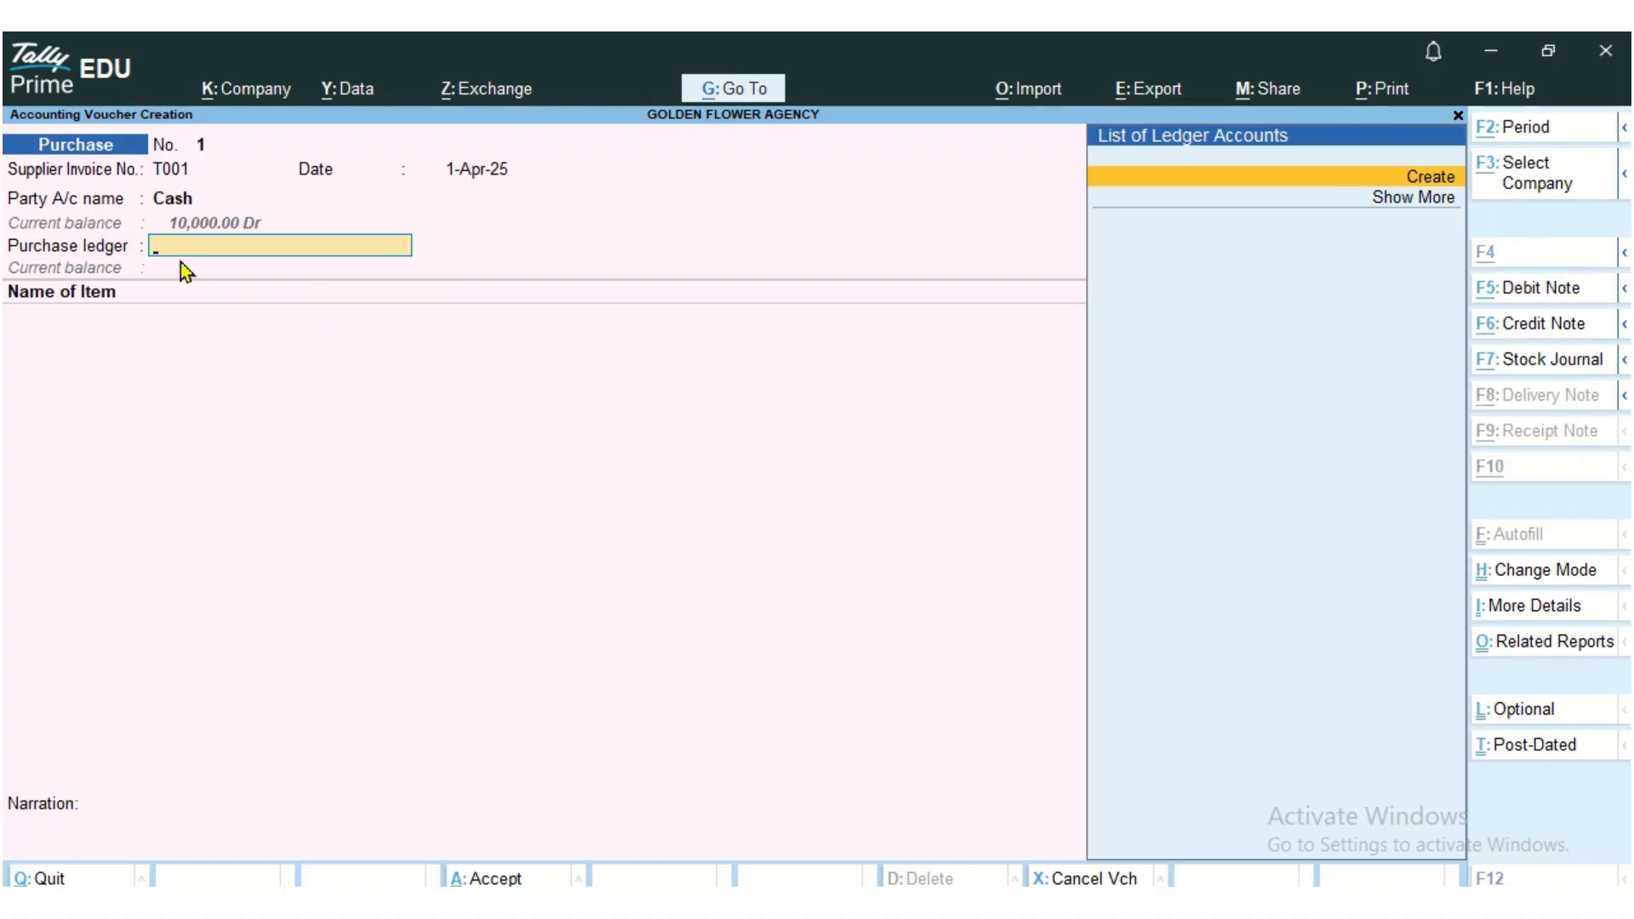
pyautogui.hotkey('alt', 'c')
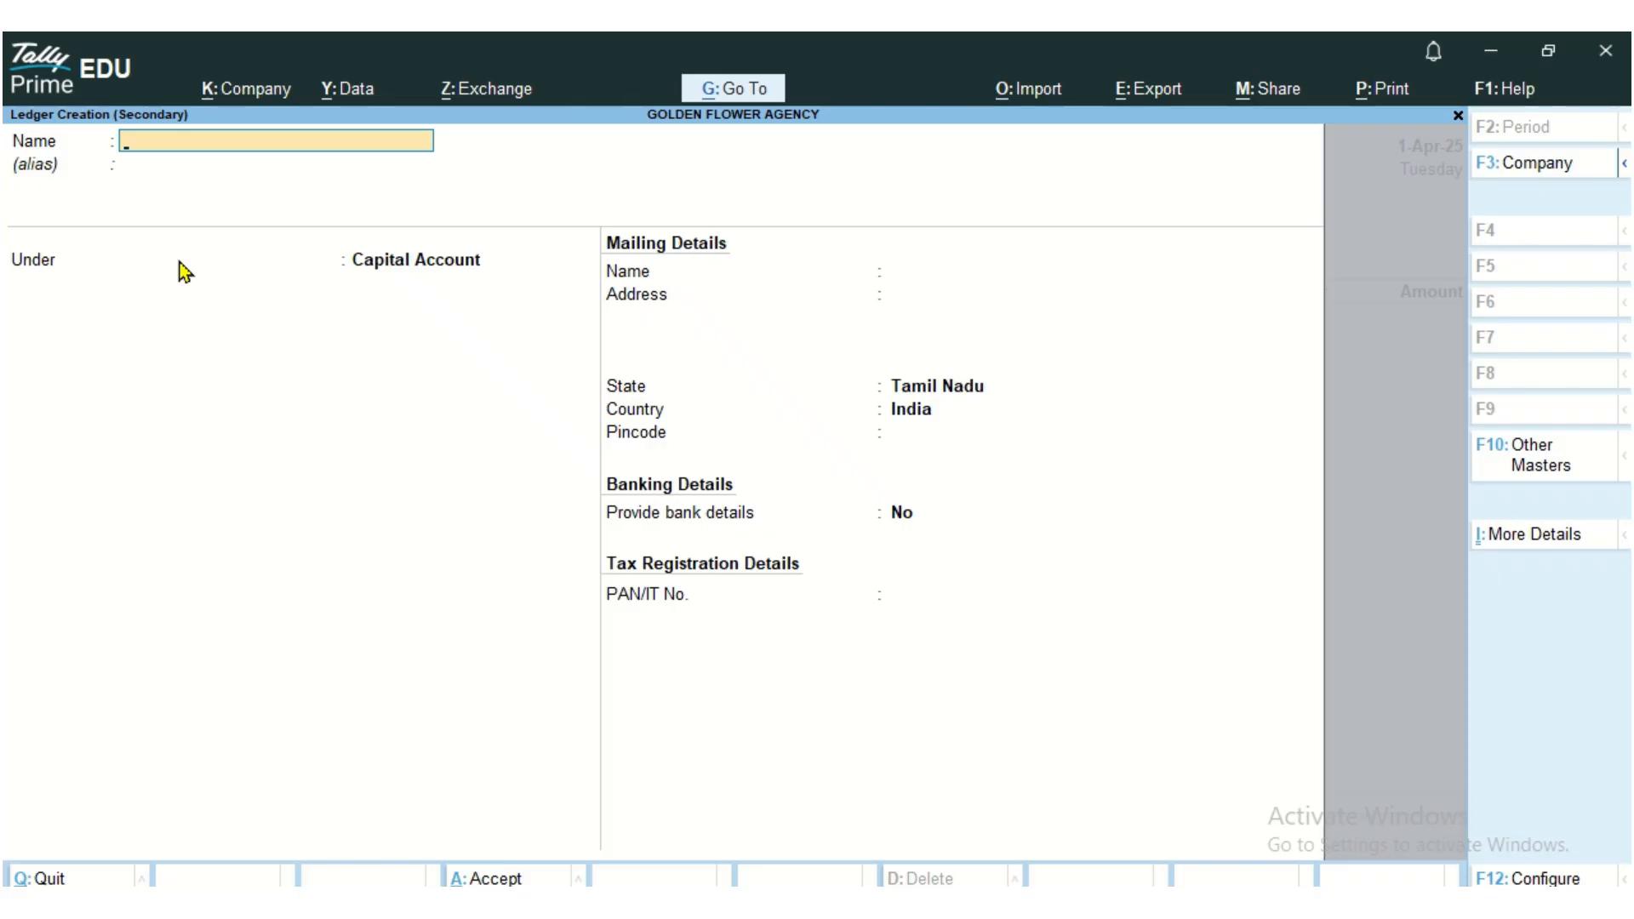
pyautogui.write('CASH PUR')
pyautogui.write('HCAS')
pyautogui.press('BackSpace')
pyautogui.press('BackSpace')
pyautogui.press('BackSpace')
pyautogui.press('BackSpace')
pyautogui.write('CHASE')
pyautogui.press('Return')
pyautogui.press('Return')
# Step: Place the ledger under Purchase Accounts with ledger type Not Applicable and save it as the voucher's purchase ledger
pyautogui.write('P')
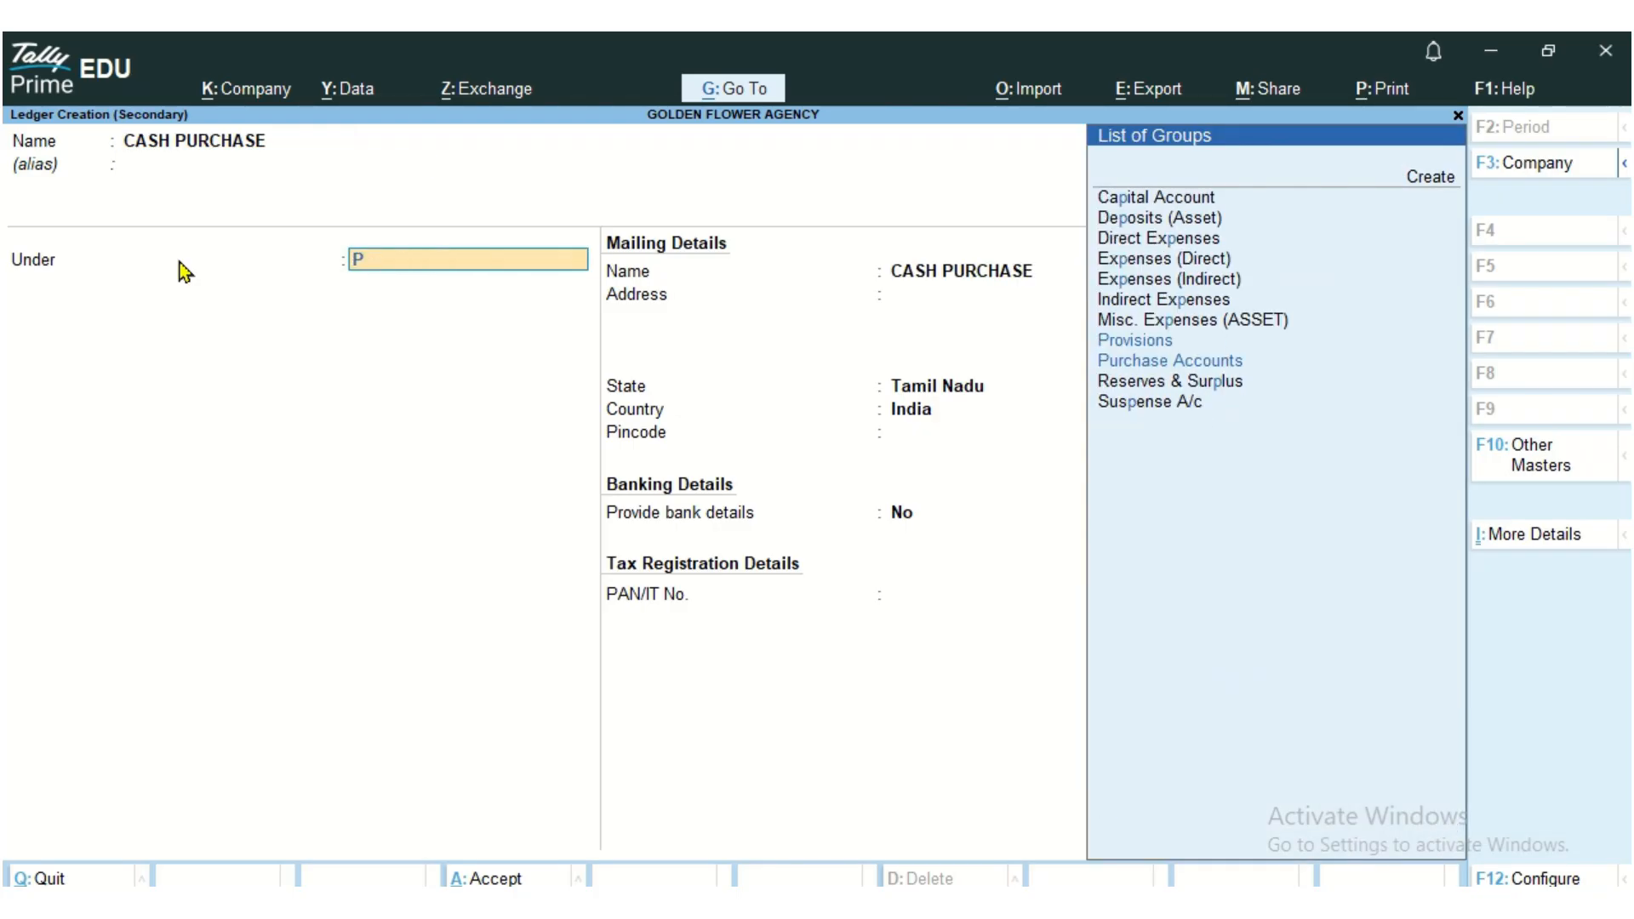
pyautogui.write('URC')
pyautogui.press('Return')
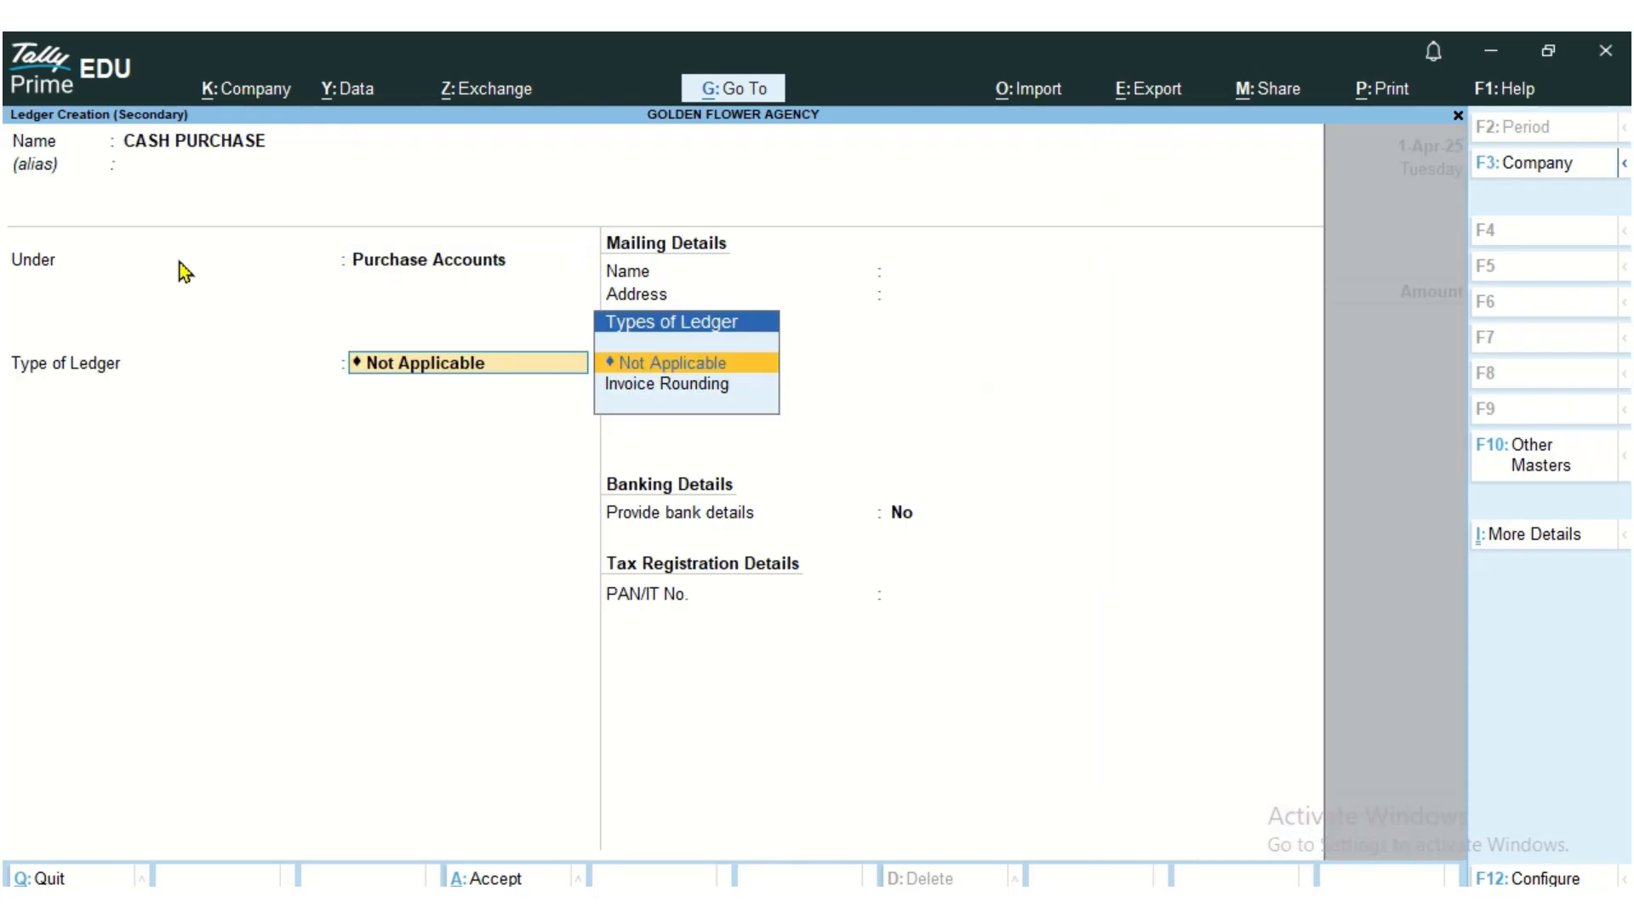
pyautogui.press('Return')
pyautogui.press('Return')
pyautogui.press('Return')
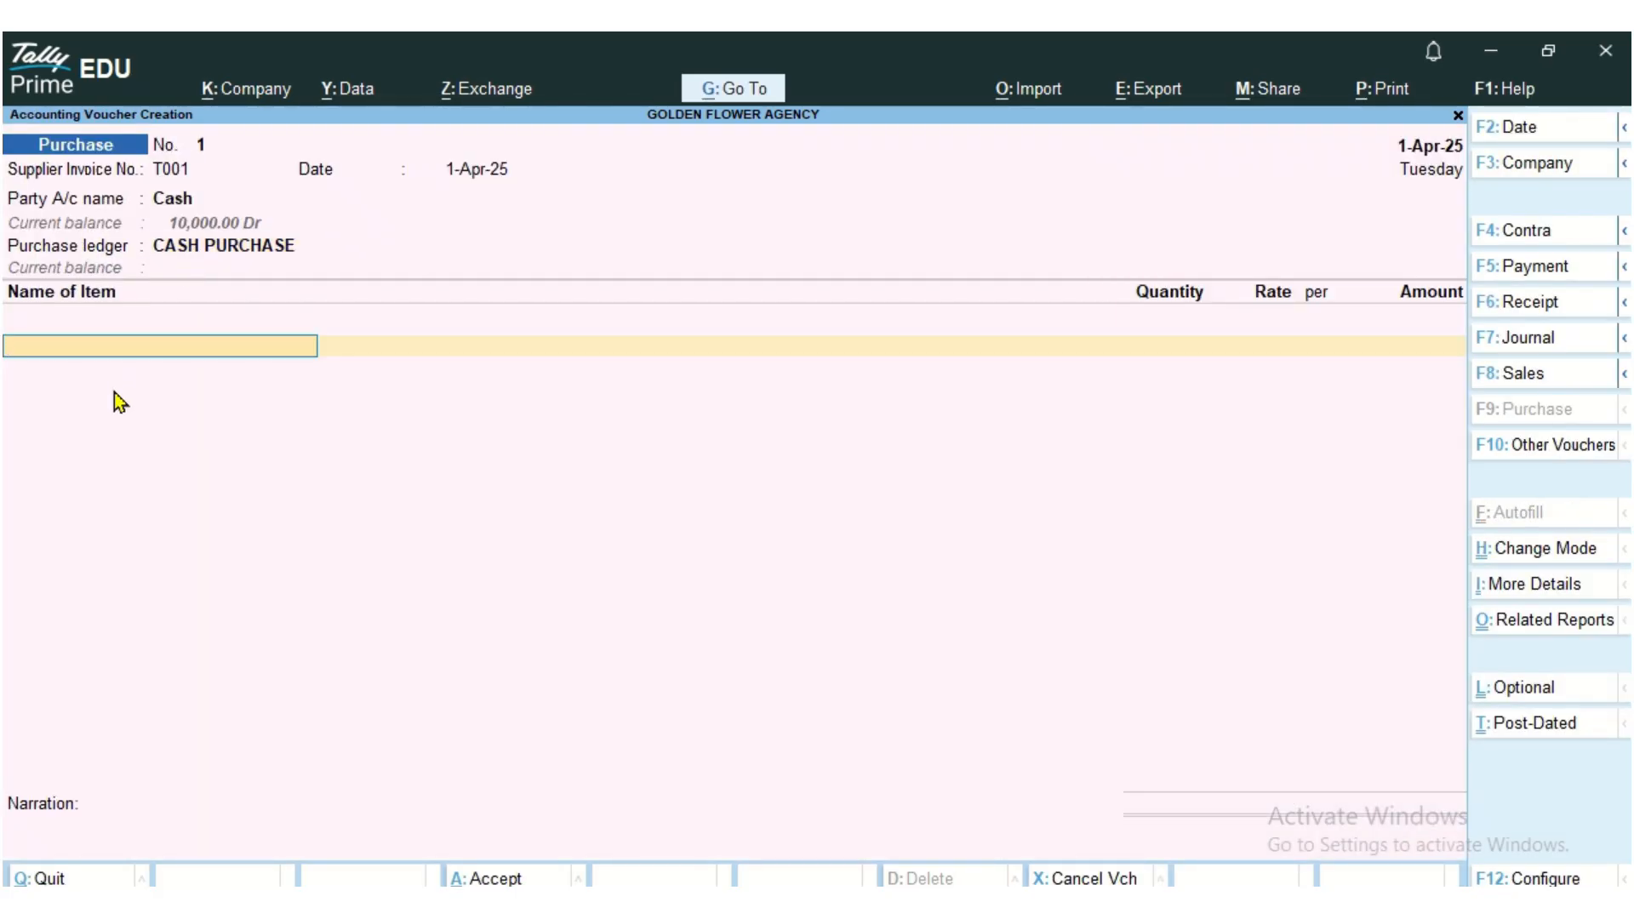
pyautogui.press('ctrl')
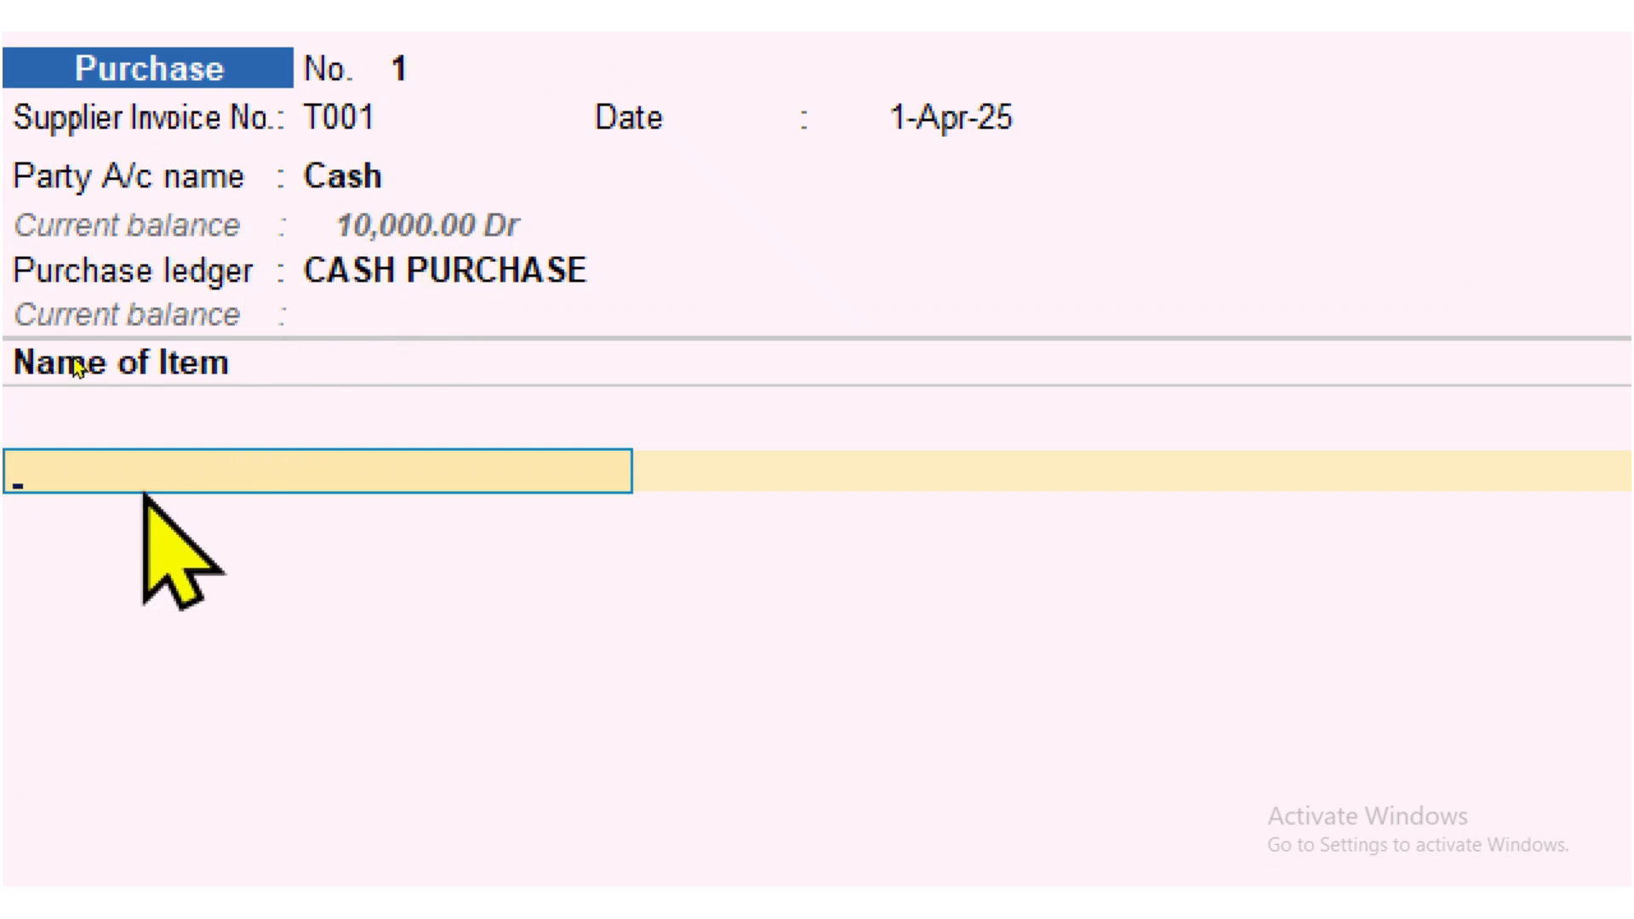
# Step: Add the stock item Tally Book to the purchase voucher with quantity 5 Nos at a rate of 1,000 per Nos
pyautogui.write('TA')
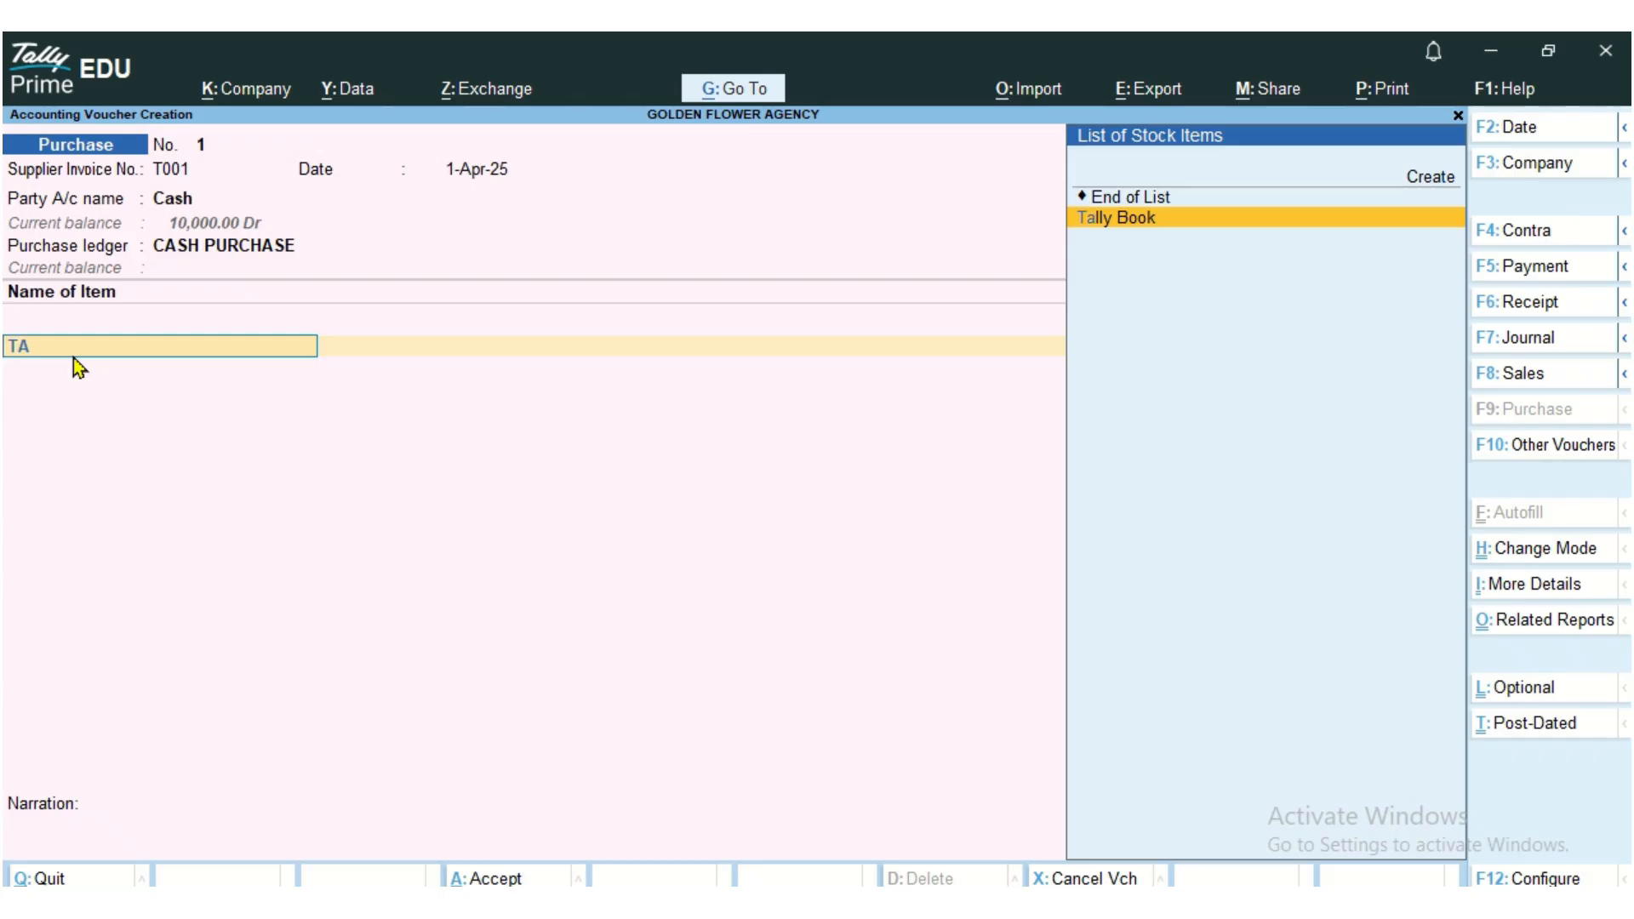
pyautogui.press('Return')
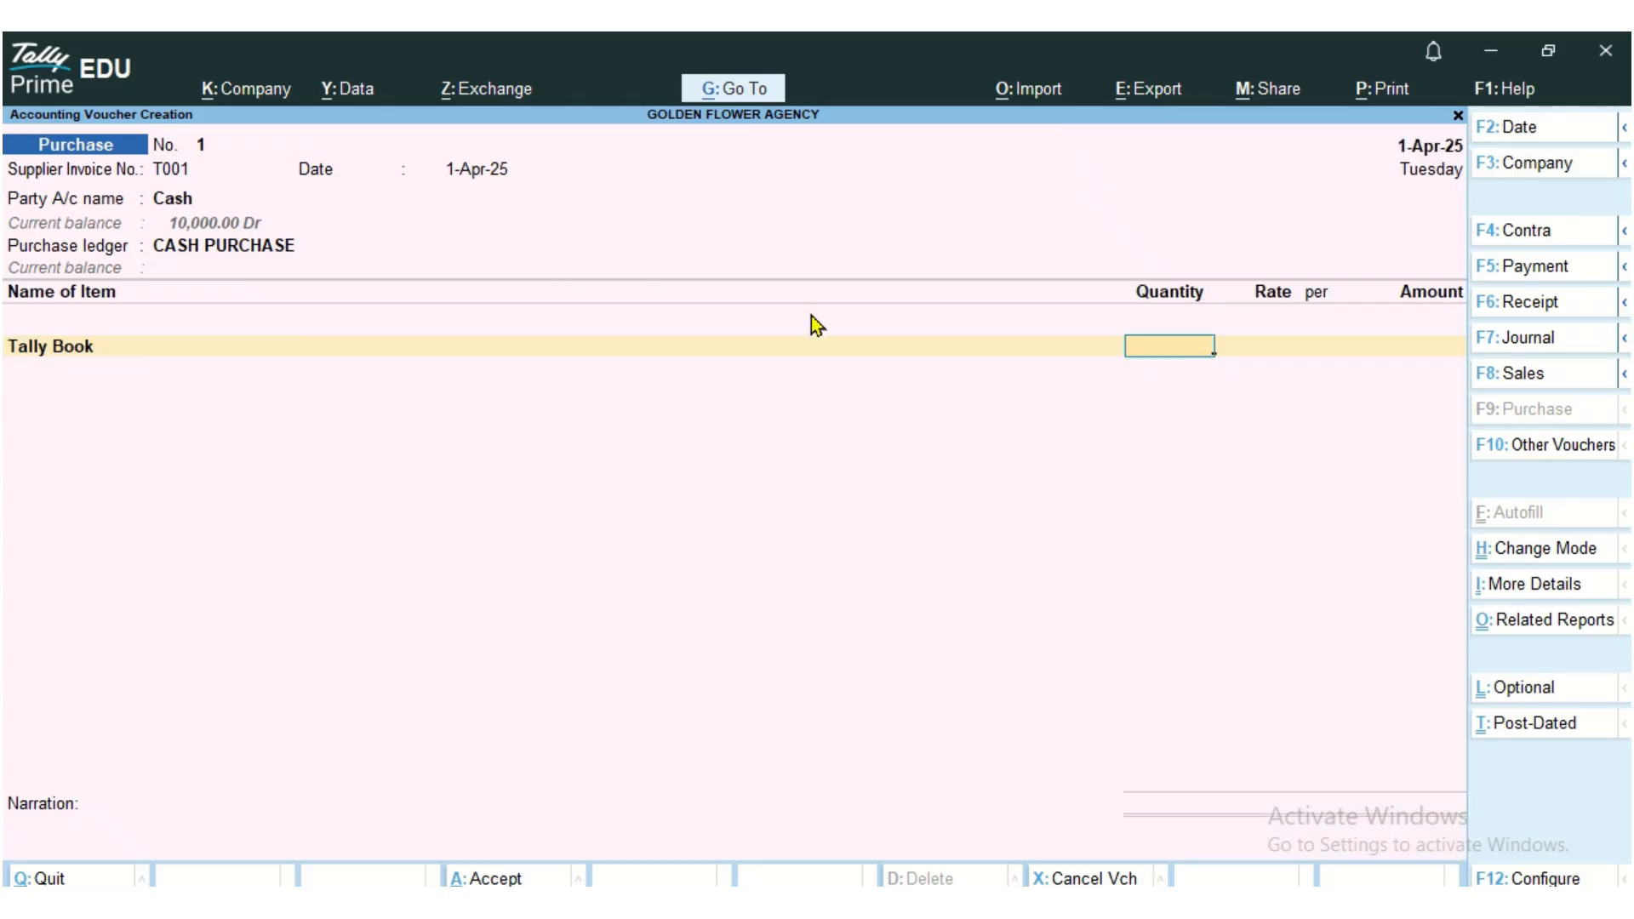
pyautogui.write('5')
pyautogui.press('Return')
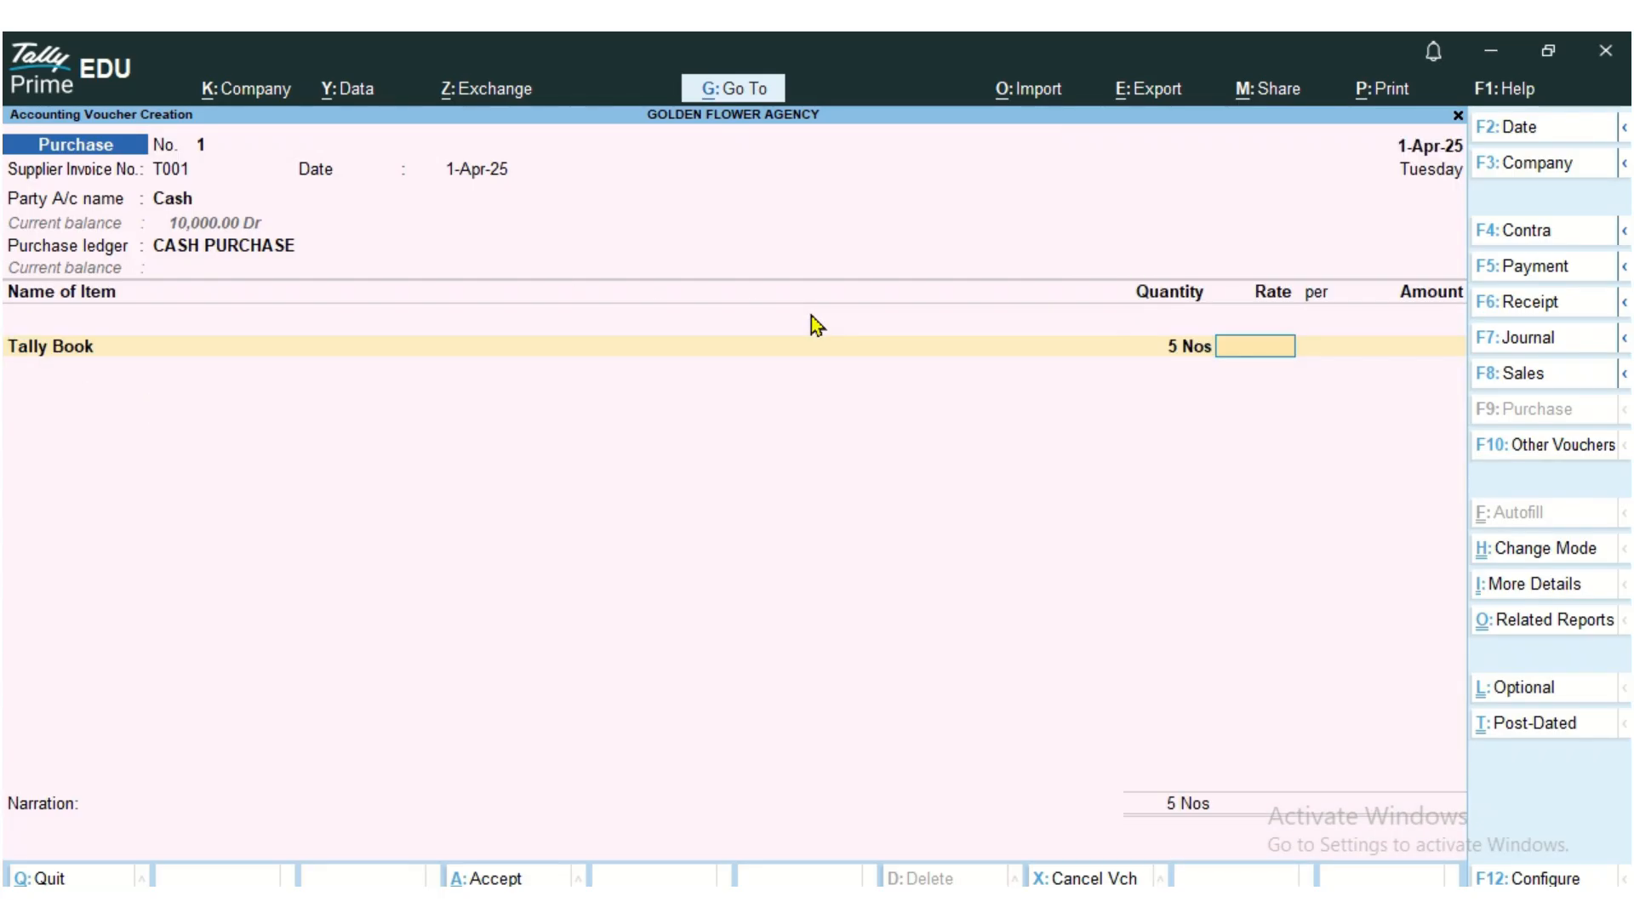
pyautogui.write('1000')
pyautogui.press('Return')
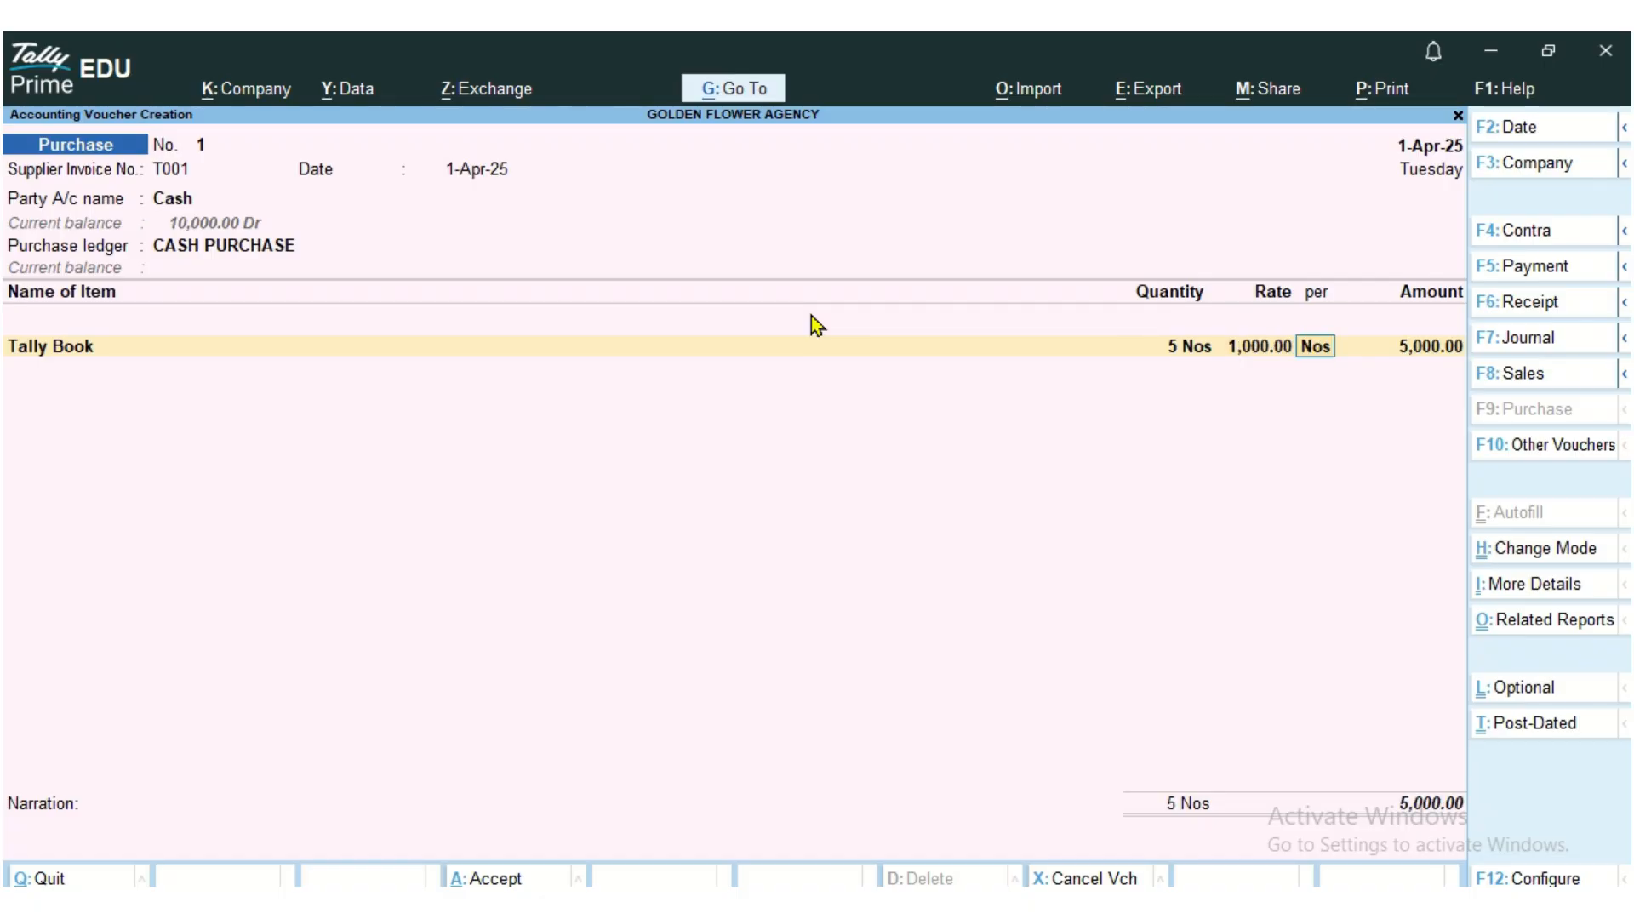
pyautogui.press('Return')
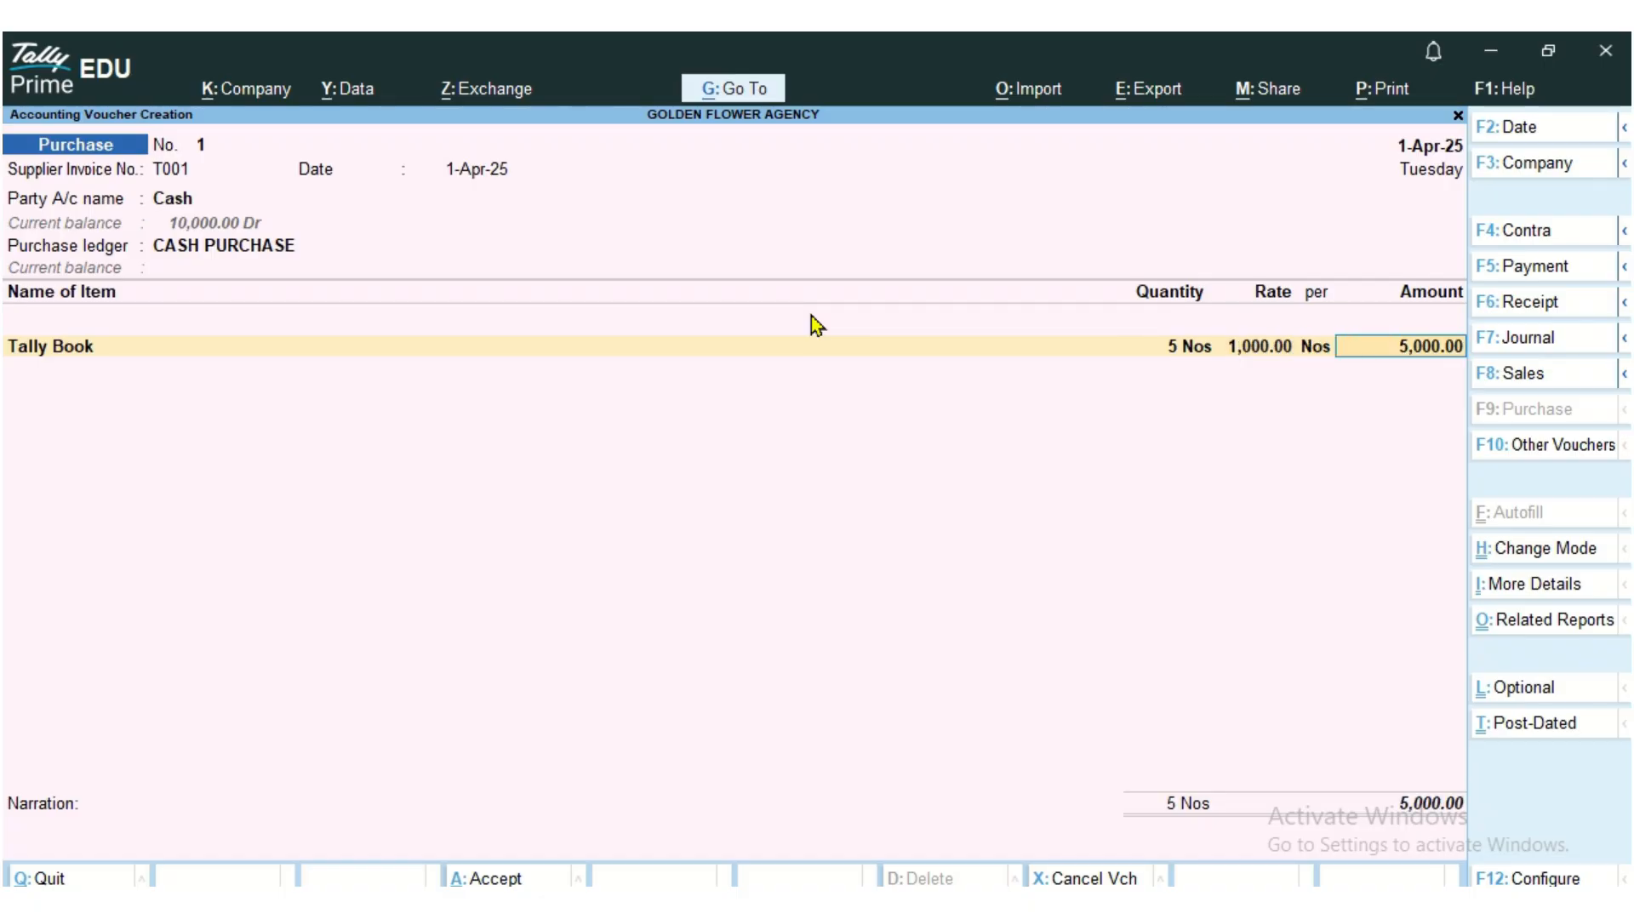
pyautogui.press('Return')
# Step: End the item list, leave the narration blank and save the cash purchase voucher
pyautogui.press('Return')
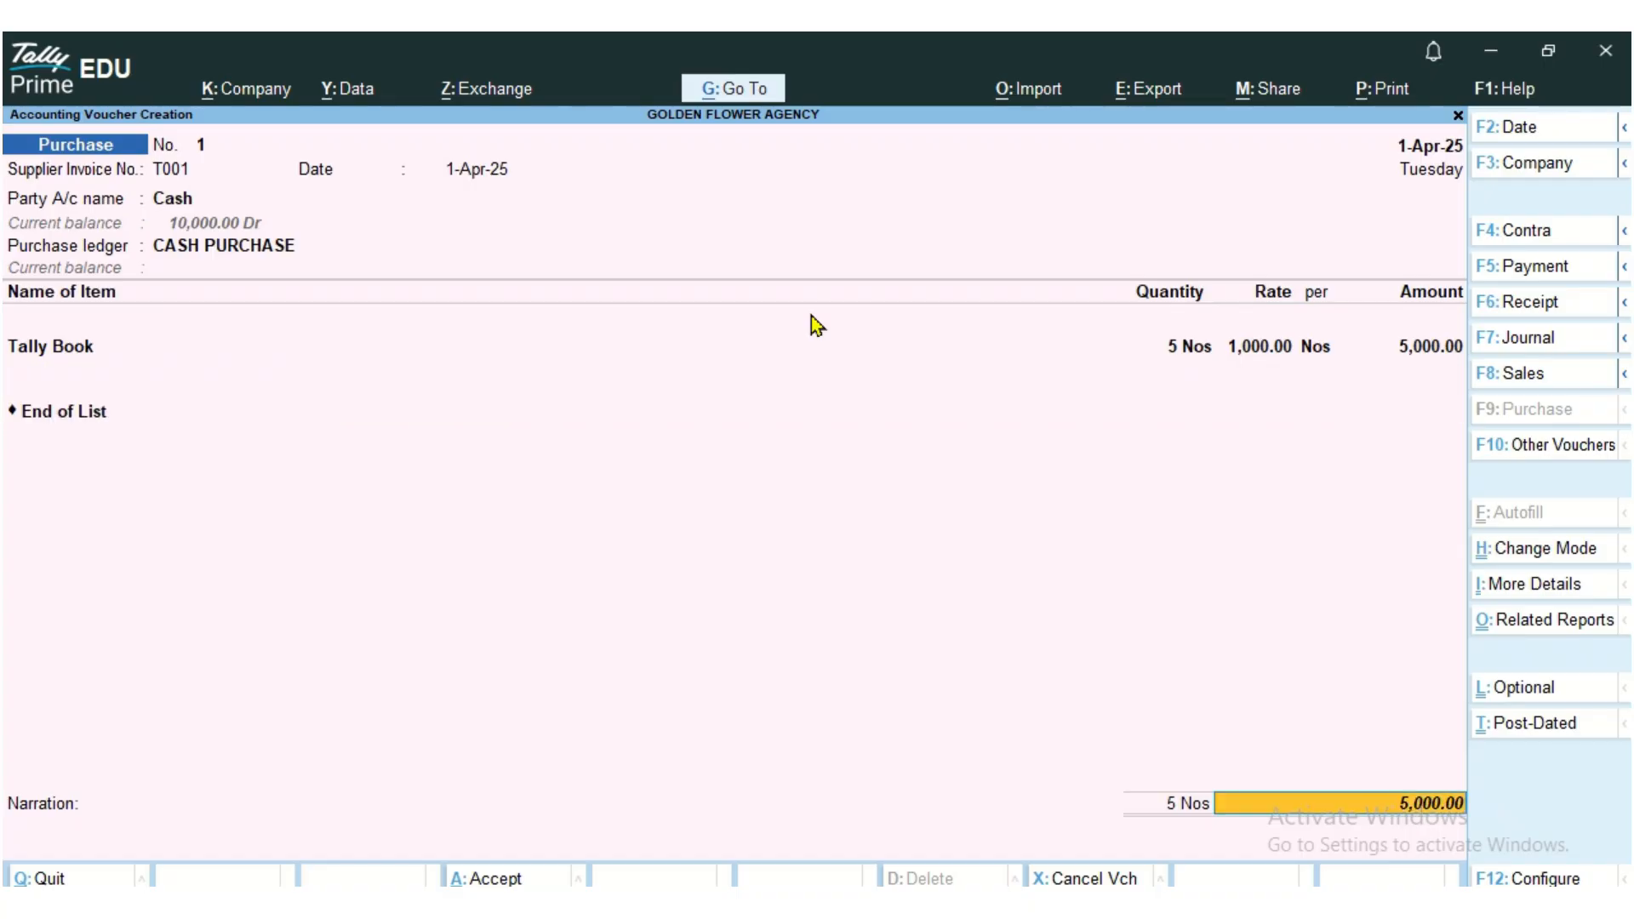
pyautogui.press('Return')
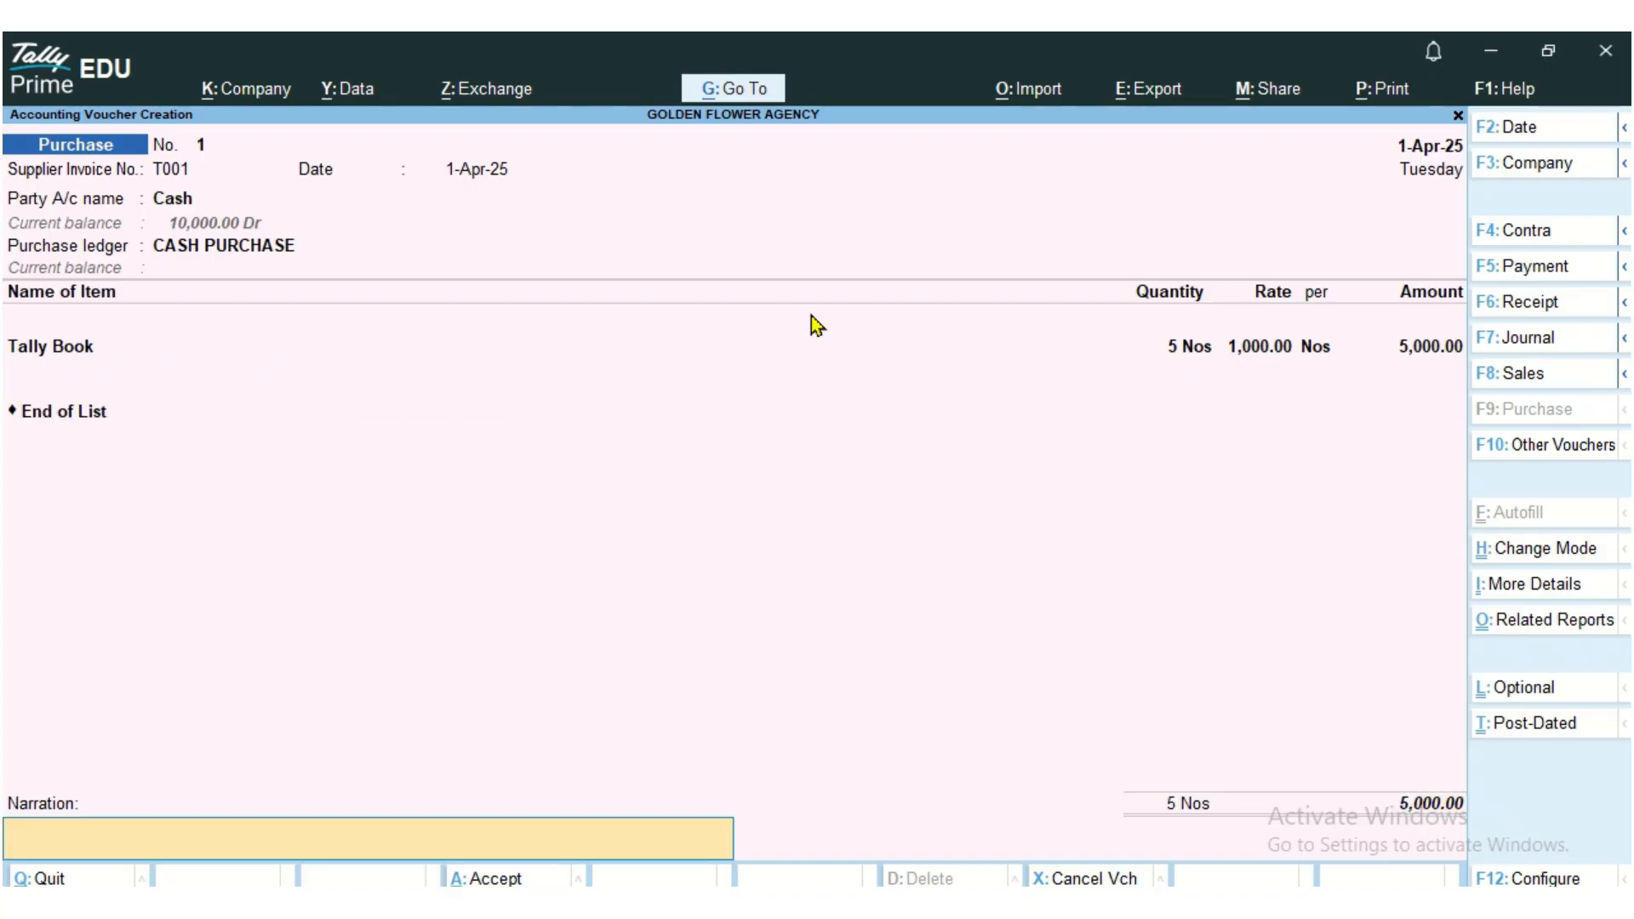
pyautogui.press('Return')
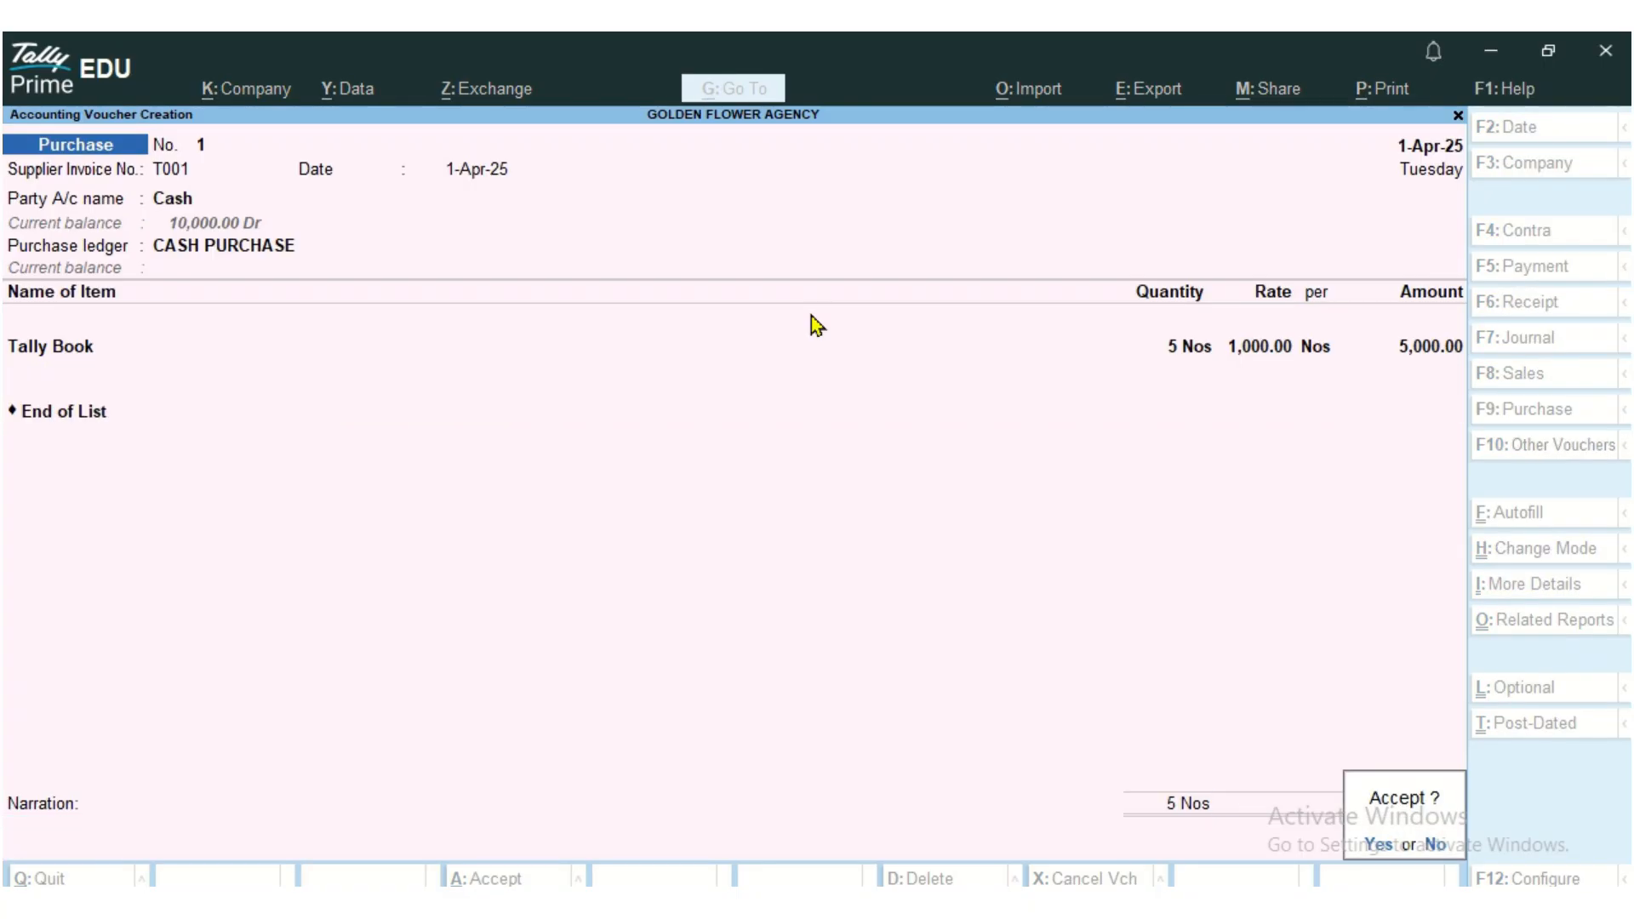
pyautogui.press('Return')
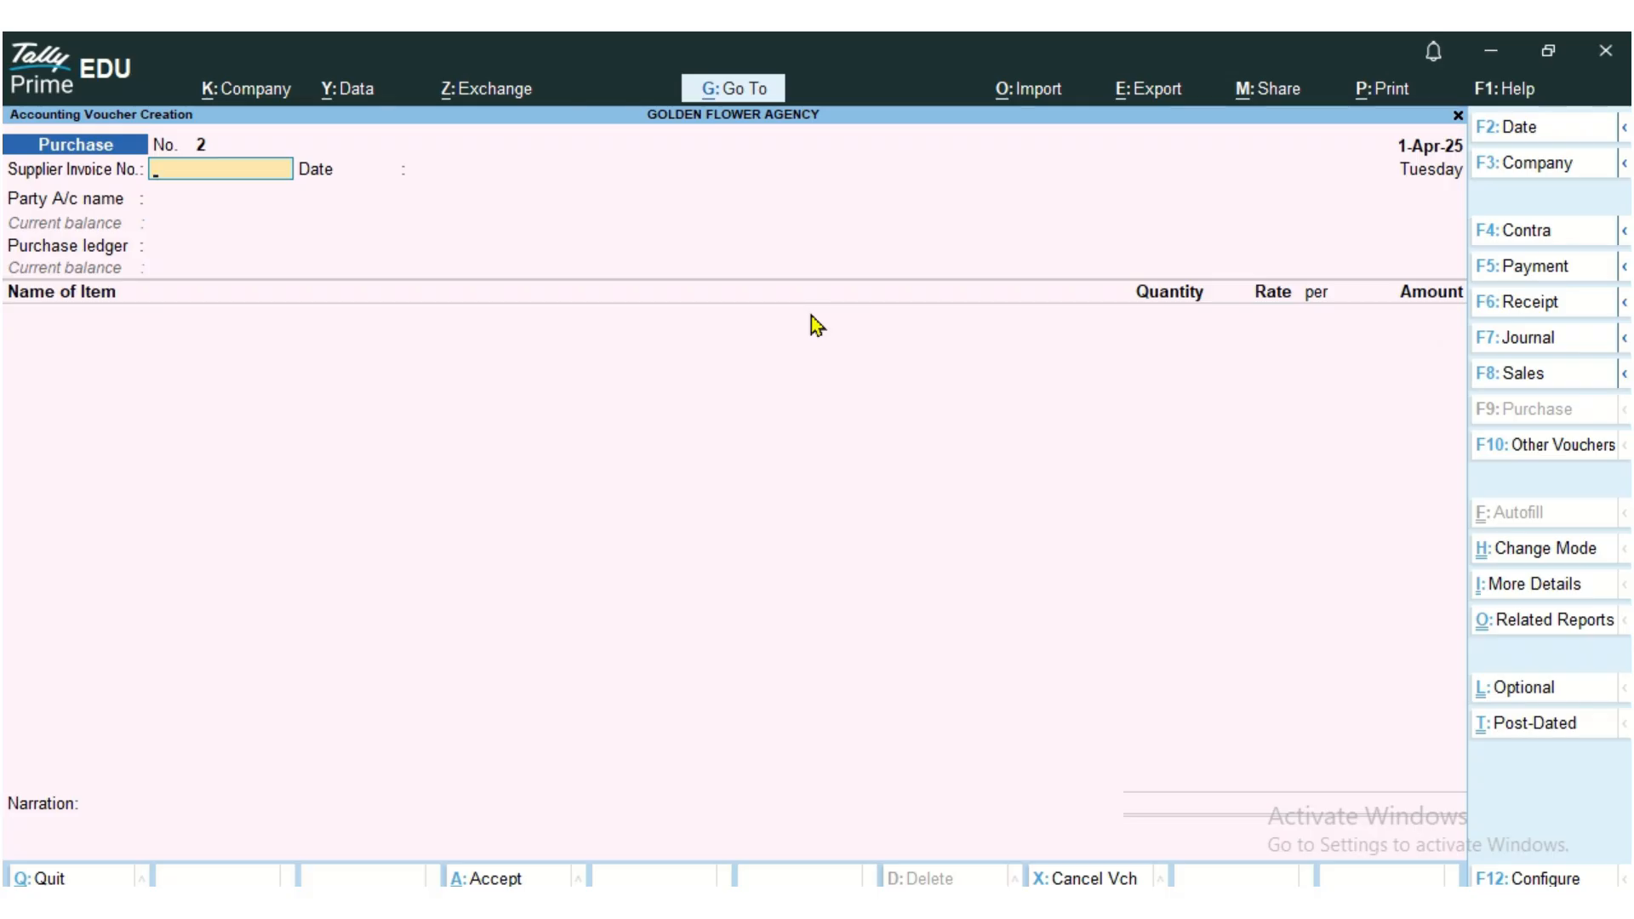
# Step: Leave voucher entry and open the Cash/Bank Summary from the account books
pyautogui.press('Escape')
pyautogui.press('Return')
pyautogui.press('Down')
pyautogui.press('Down')
pyautogui.press('Down')
pyautogui.press('Down')
pyautogui.press('Down')
pyautogui.press('Down')
pyautogui.press('Down')
pyautogui.press('Down')
pyautogui.press('Up')
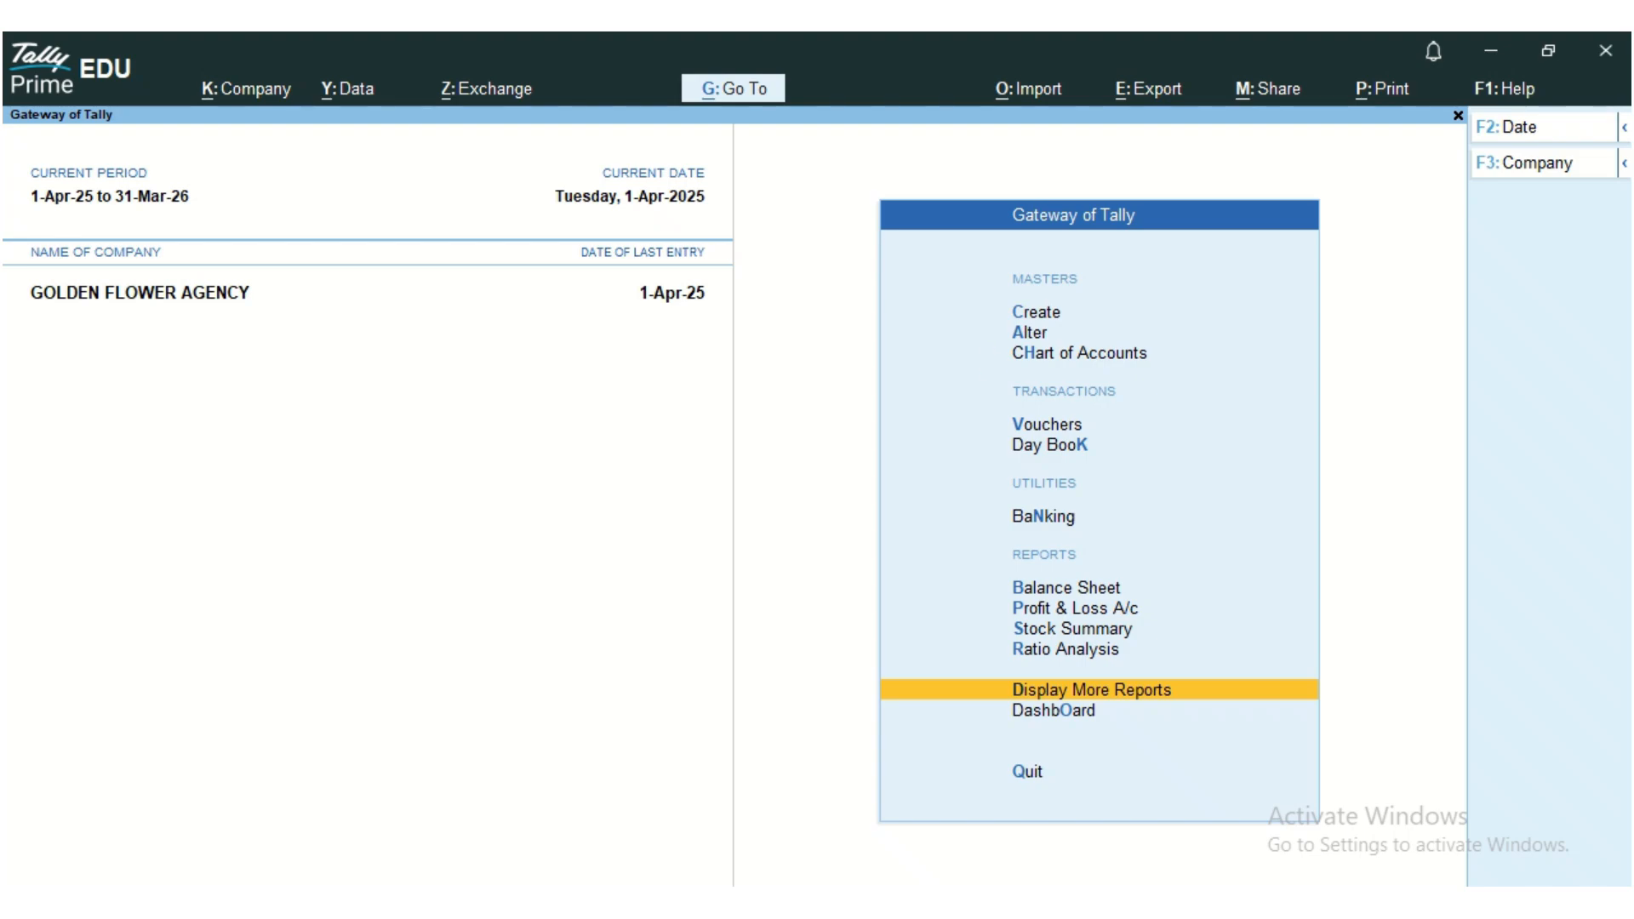
pyautogui.press('Return')
pyautogui.press('Down')
pyautogui.press('Down')
pyautogui.press('Up')
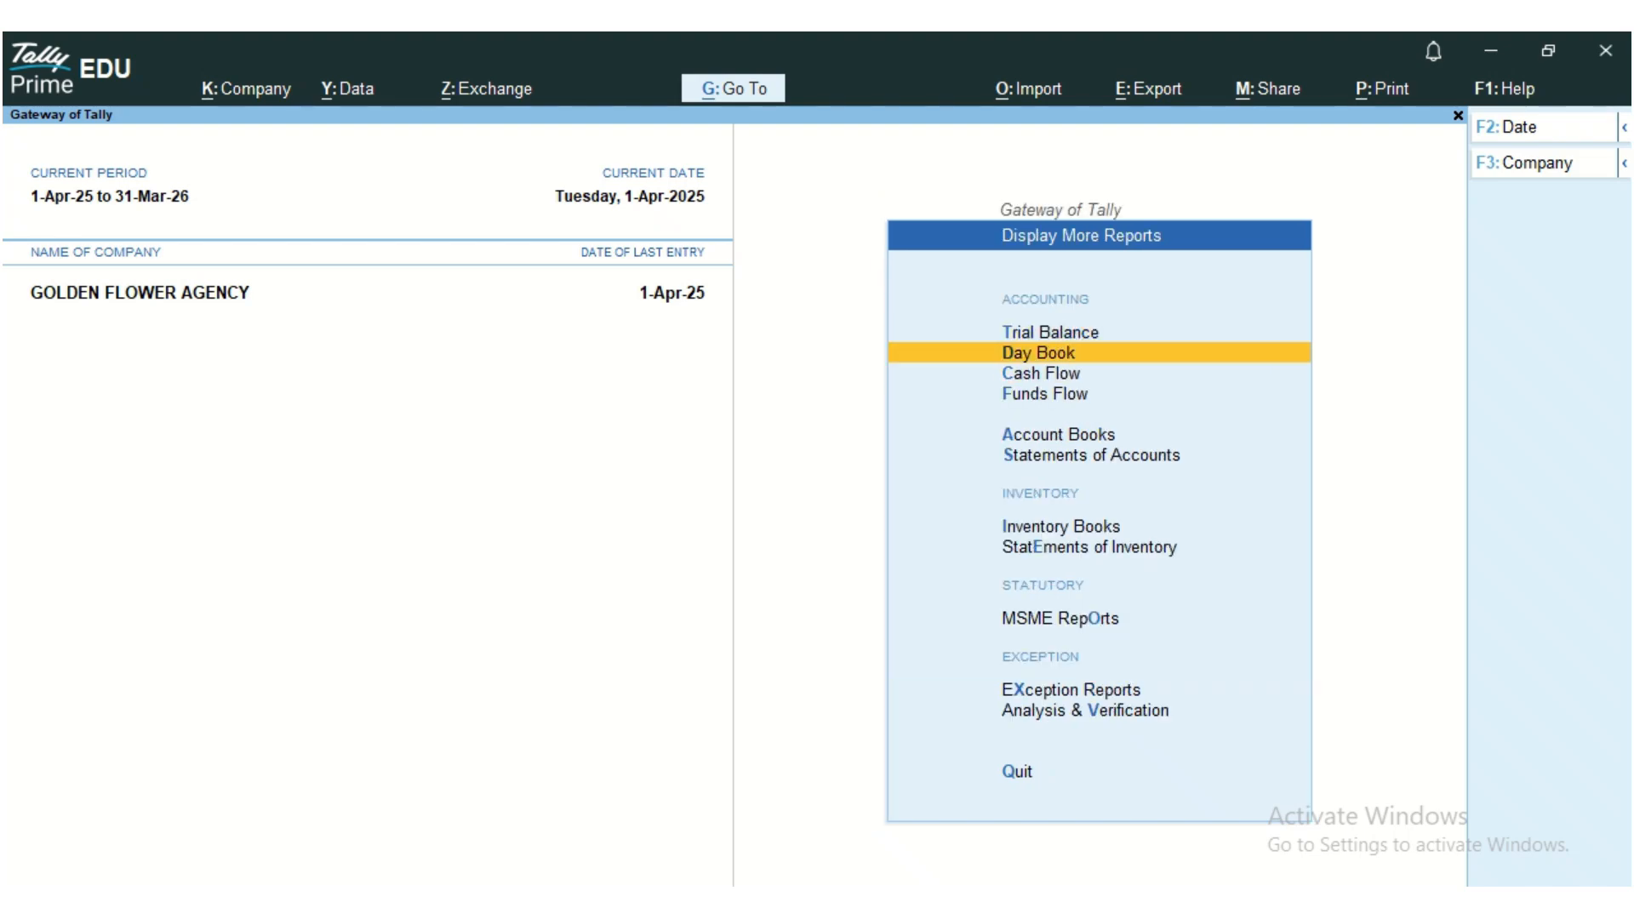
pyautogui.press('Down')
pyautogui.press('Down')
pyautogui.press('Down')
pyautogui.press('Return')
pyautogui.press('Down')
pyautogui.press('Up')
pyautogui.press('Return')
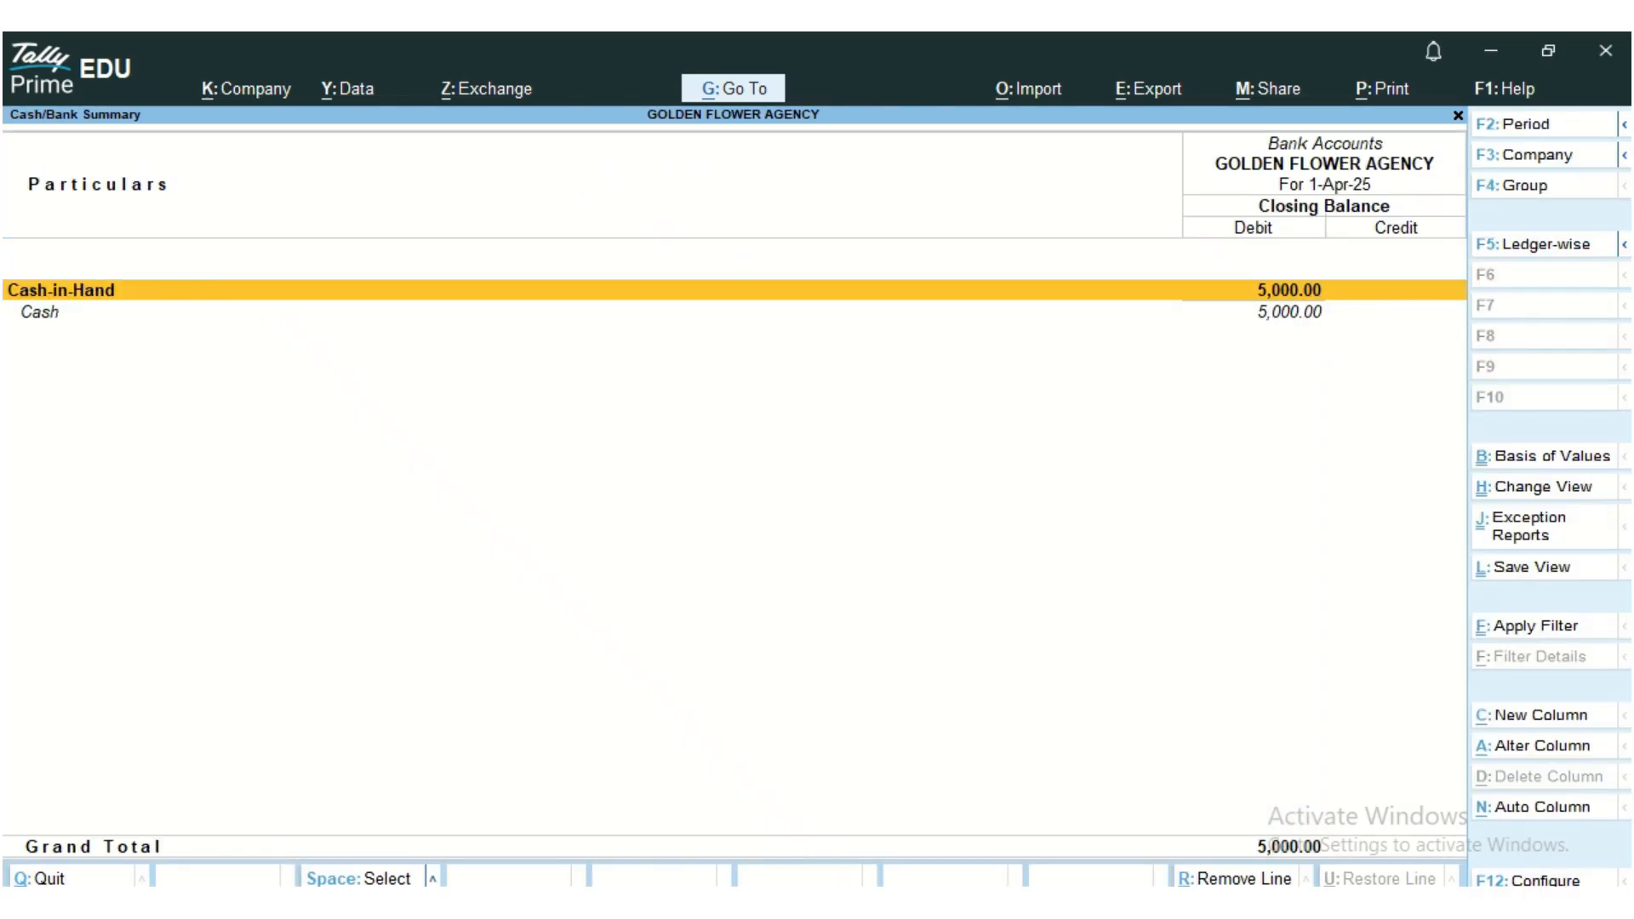
# Step: Drill down from Cash-in-Hand to the Cash ledger's April vouchers to check the entries, and close the report
pyautogui.press('Return')
pyautogui.press('Return')
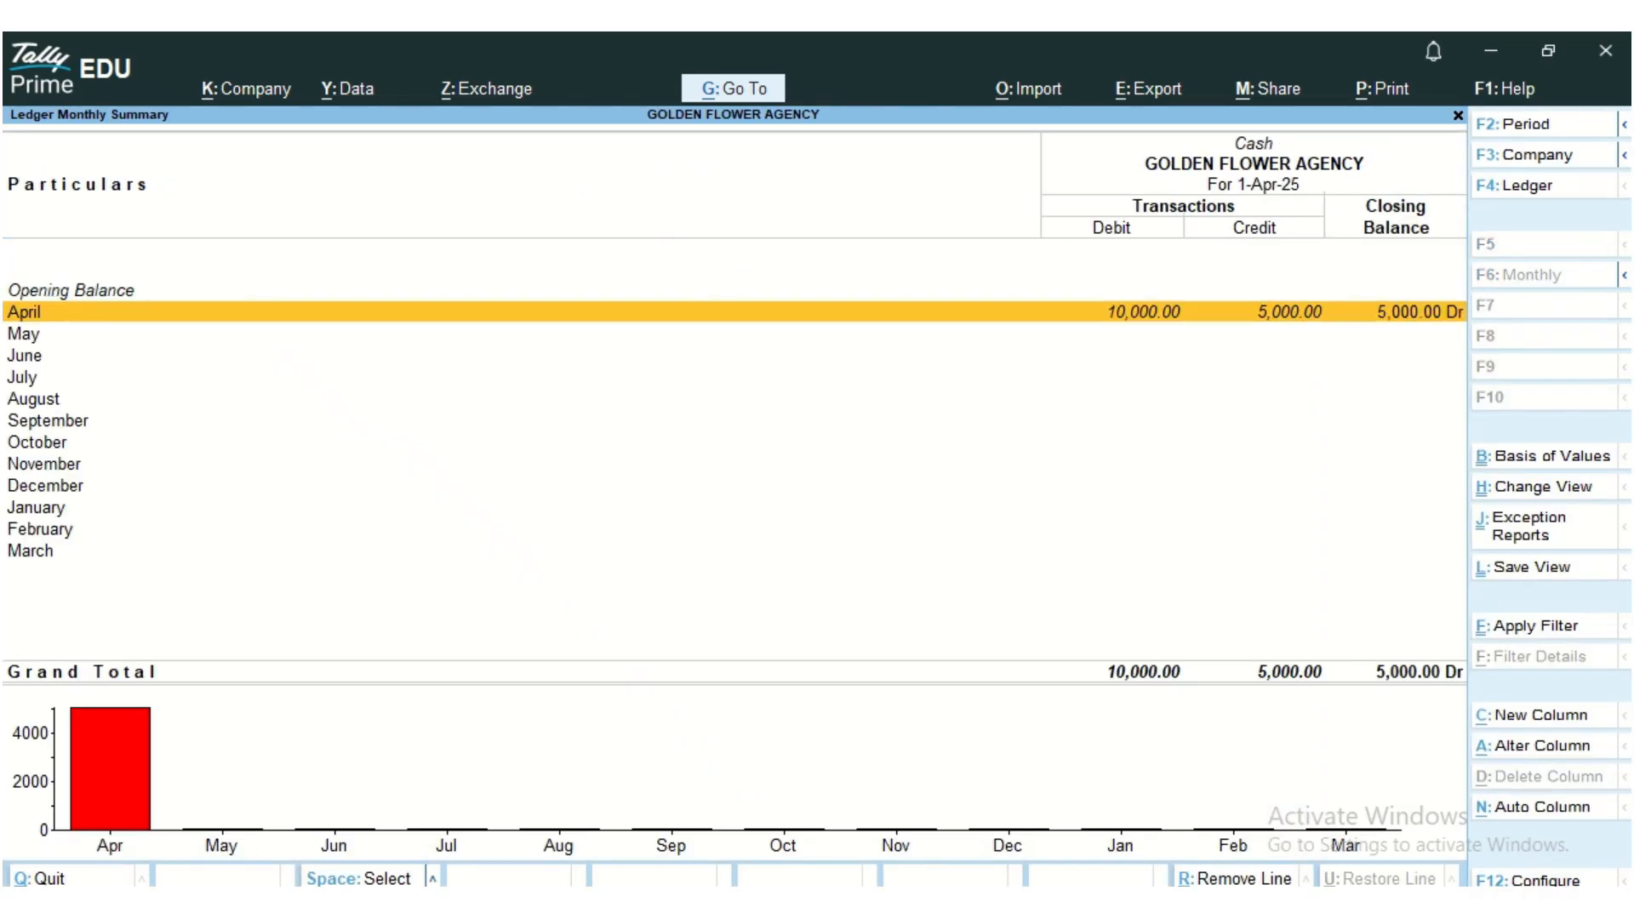
pyautogui.press('Return')
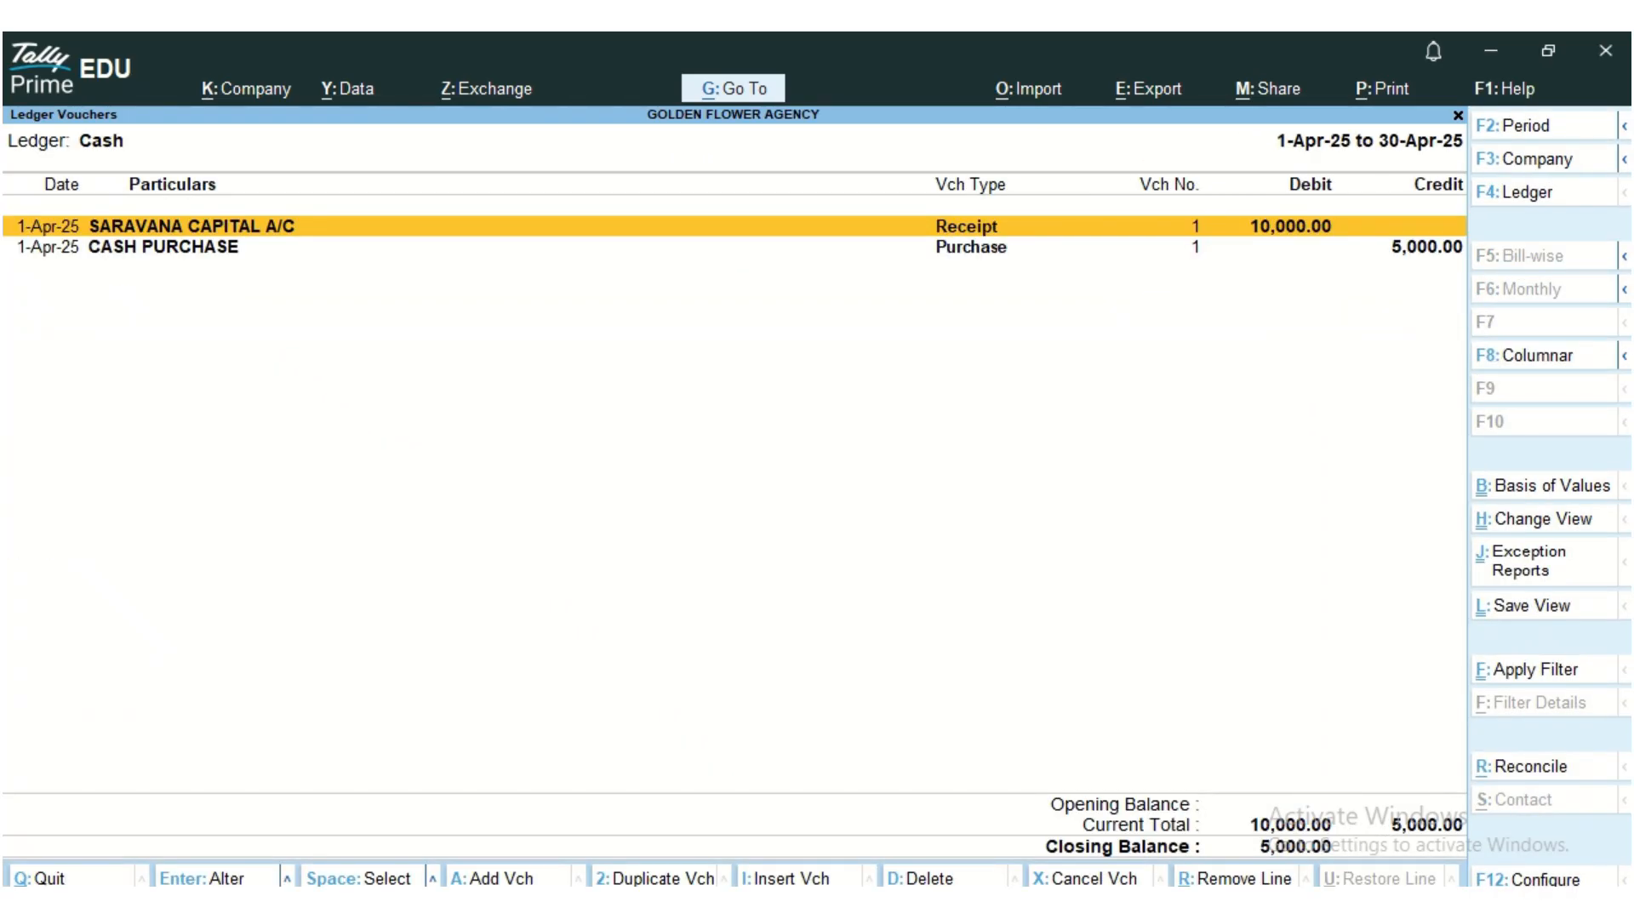
pyautogui.press('Escape')
pyautogui.press('Escape')
pyautogui.press('Escape')
pyautogui.press('Escape')
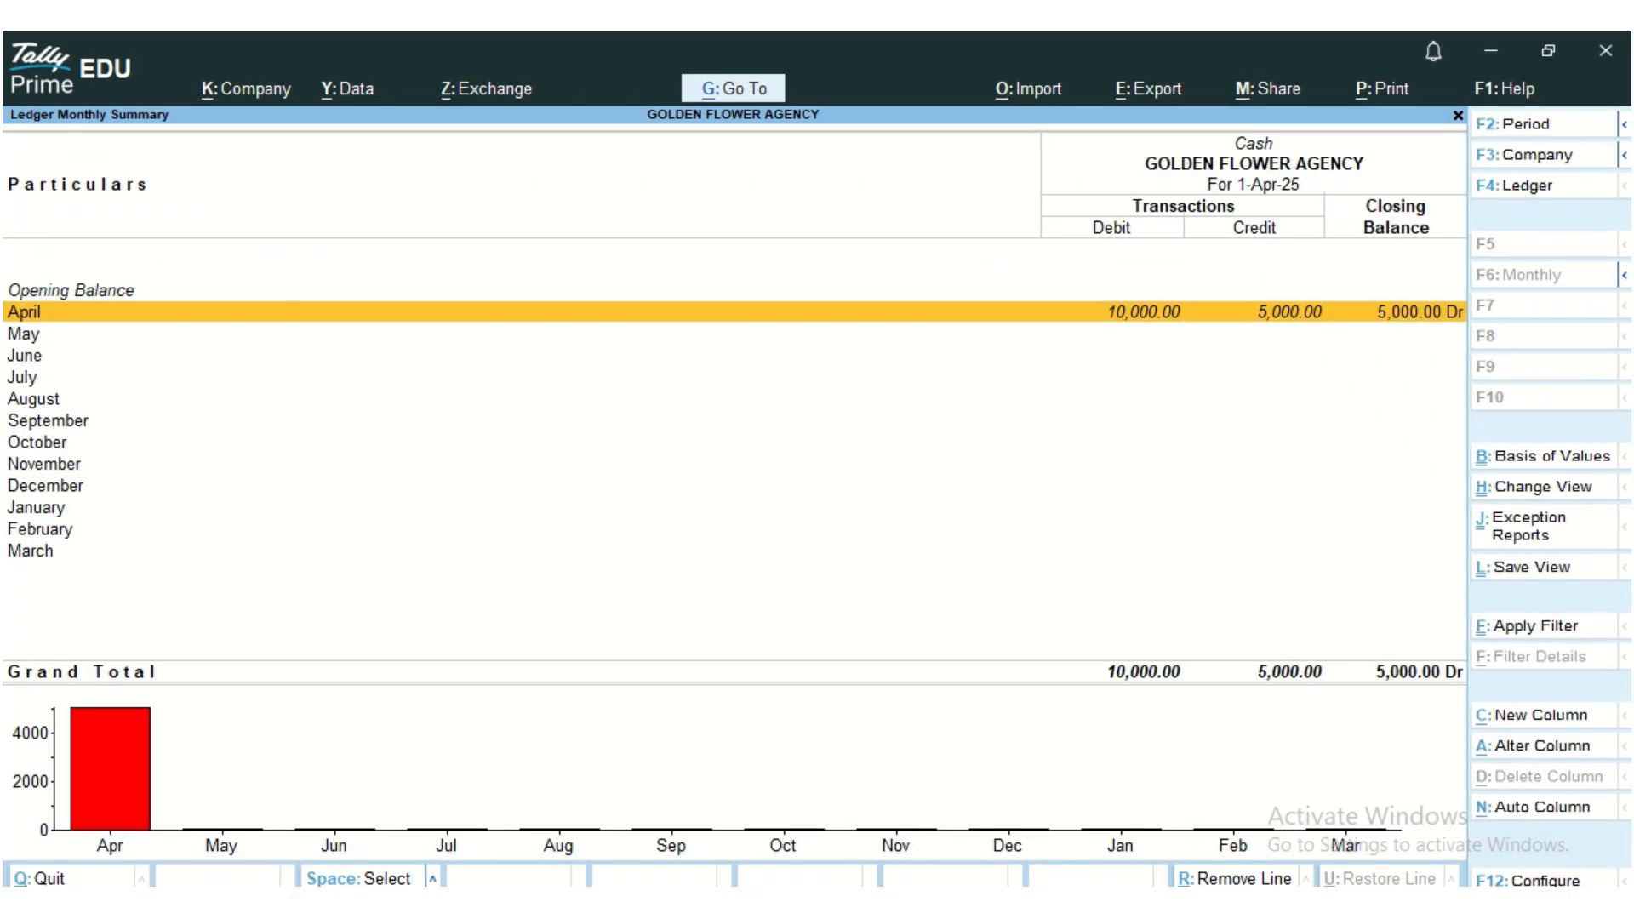
pyautogui.press('Escape')
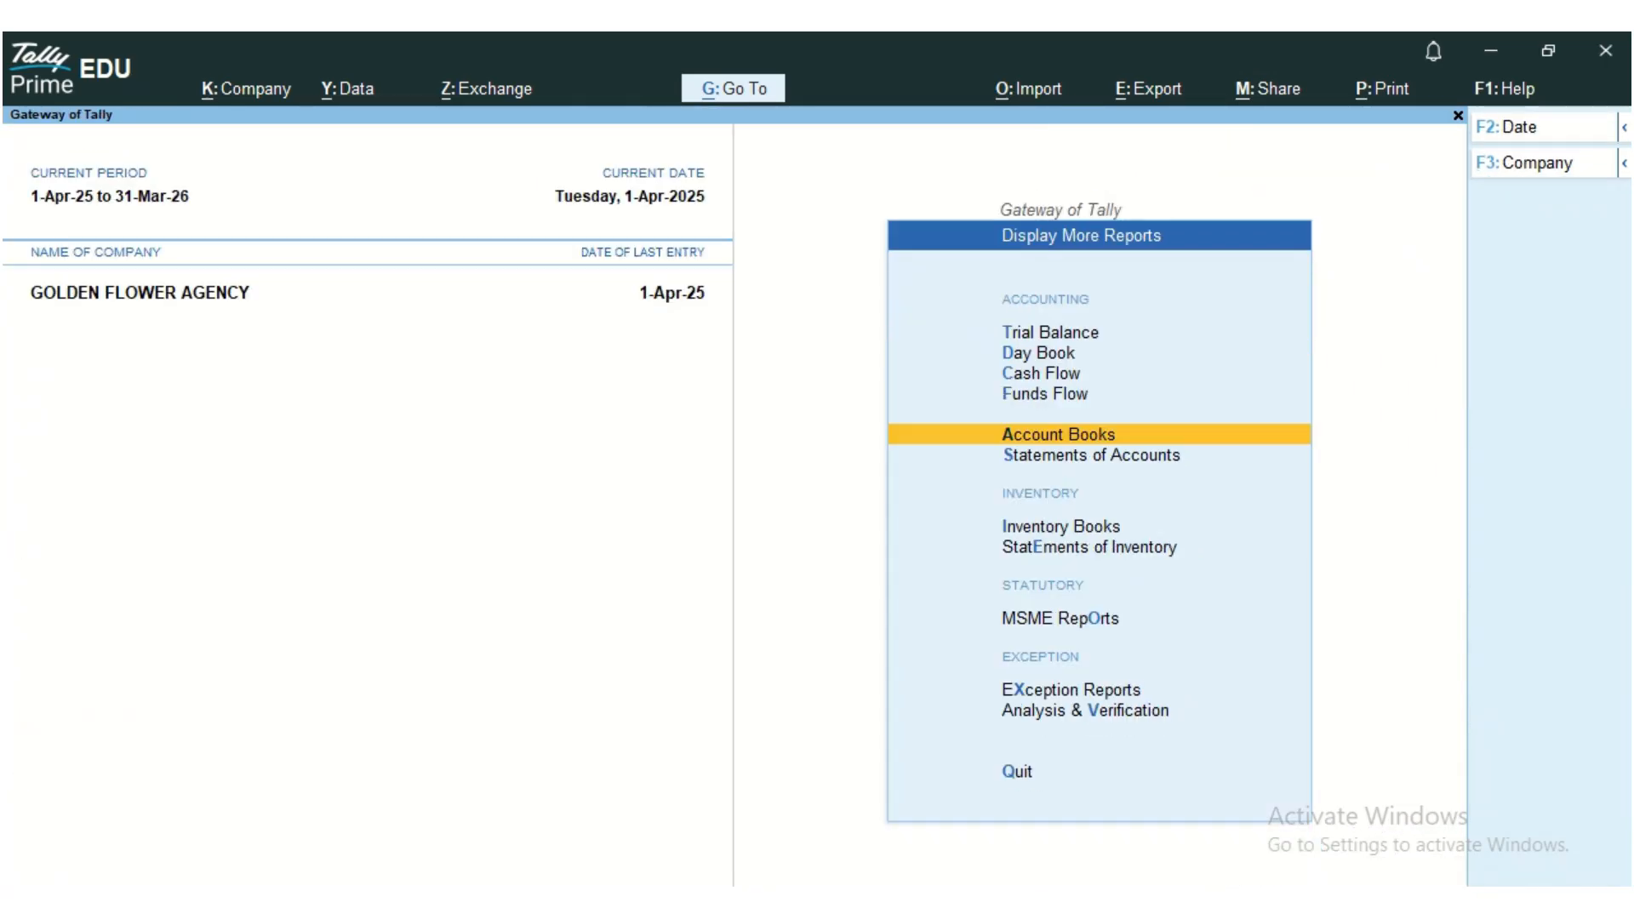
# Step: Return to the Gateway of Tally and open voucher entry for a new purchase voucher
pyautogui.press('Escape')
pyautogui.press('Up')
pyautogui.press('Up')
pyautogui.press('Up')
pyautogui.press('Up')
pyautogui.press('Up')
pyautogui.press('Up')
pyautogui.press('Up')
pyautogui.press('Up')
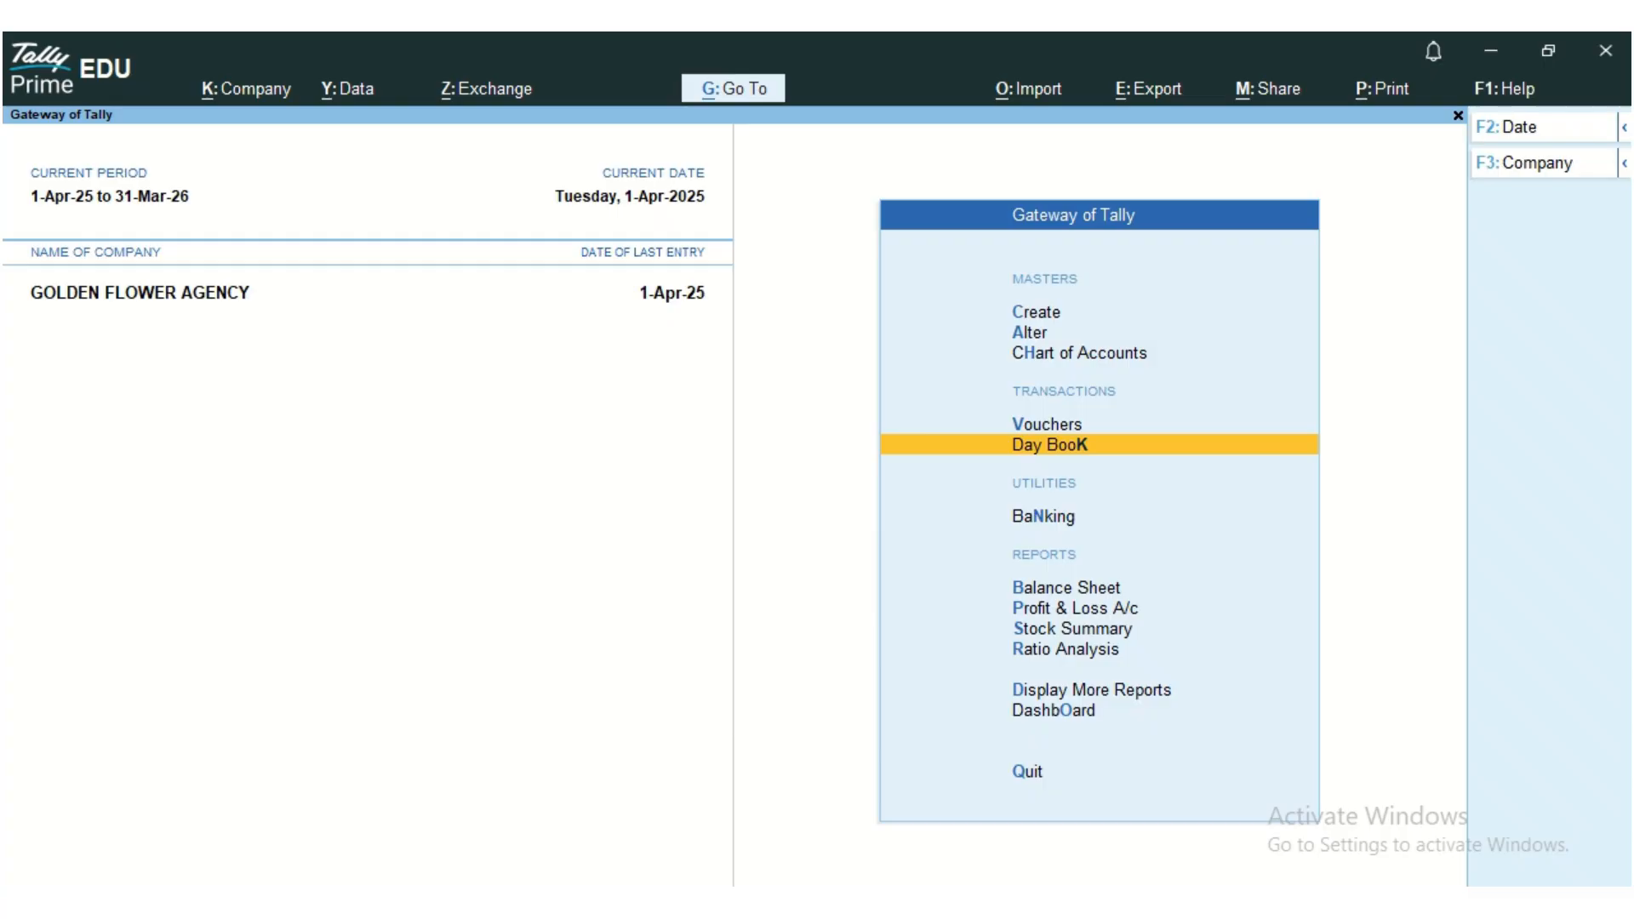
pyautogui.press('Down')
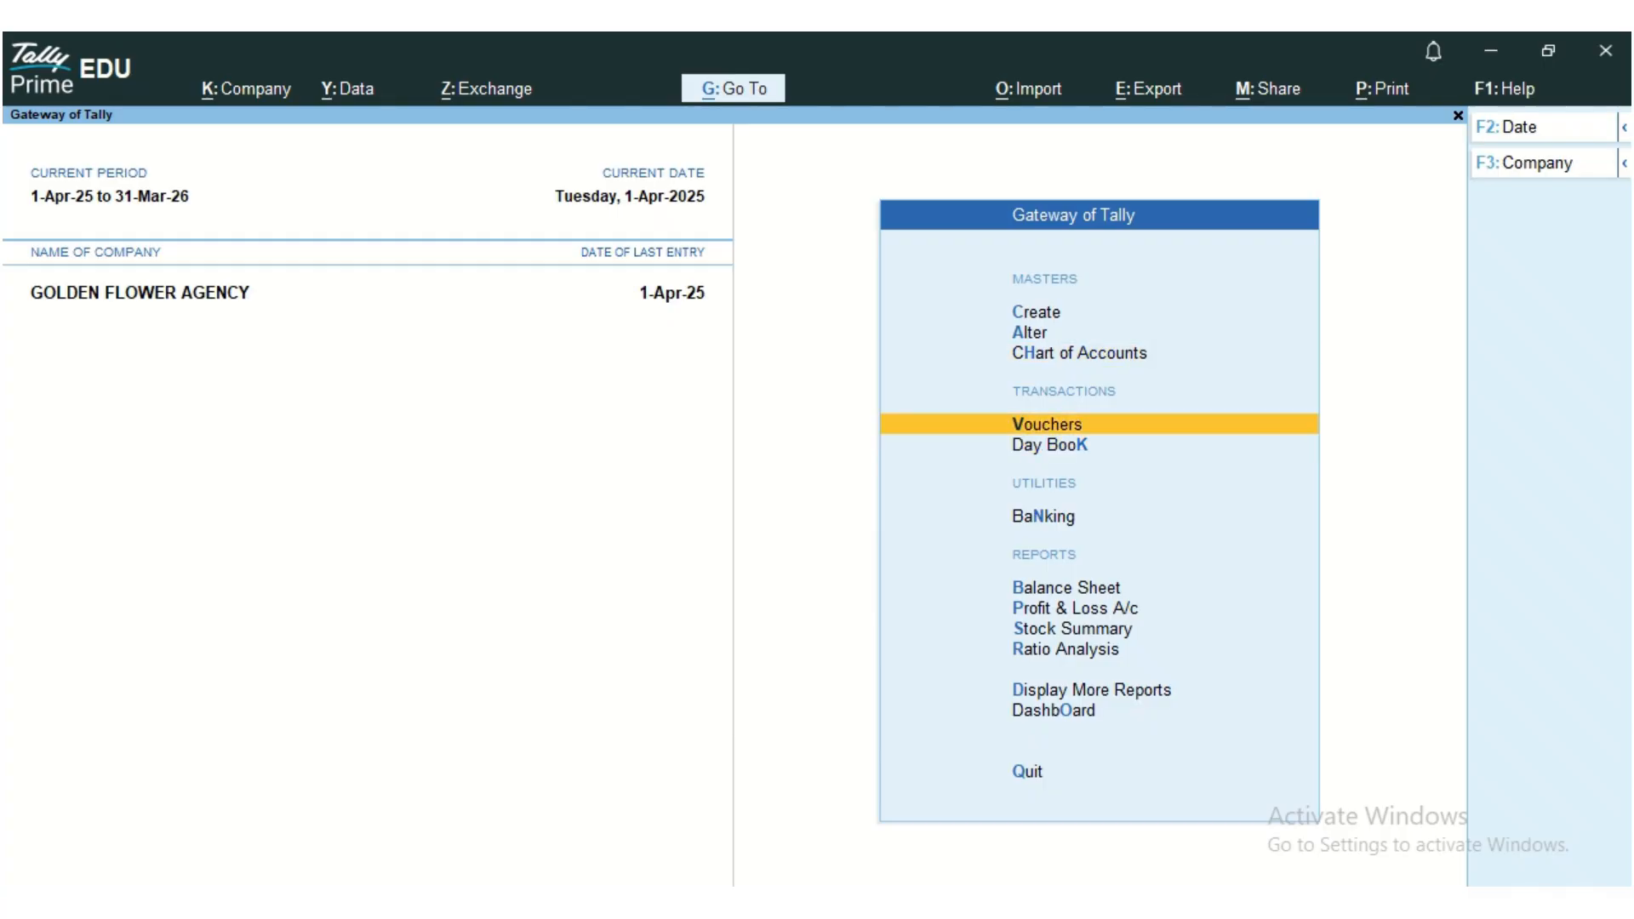
pyautogui.press('Return')
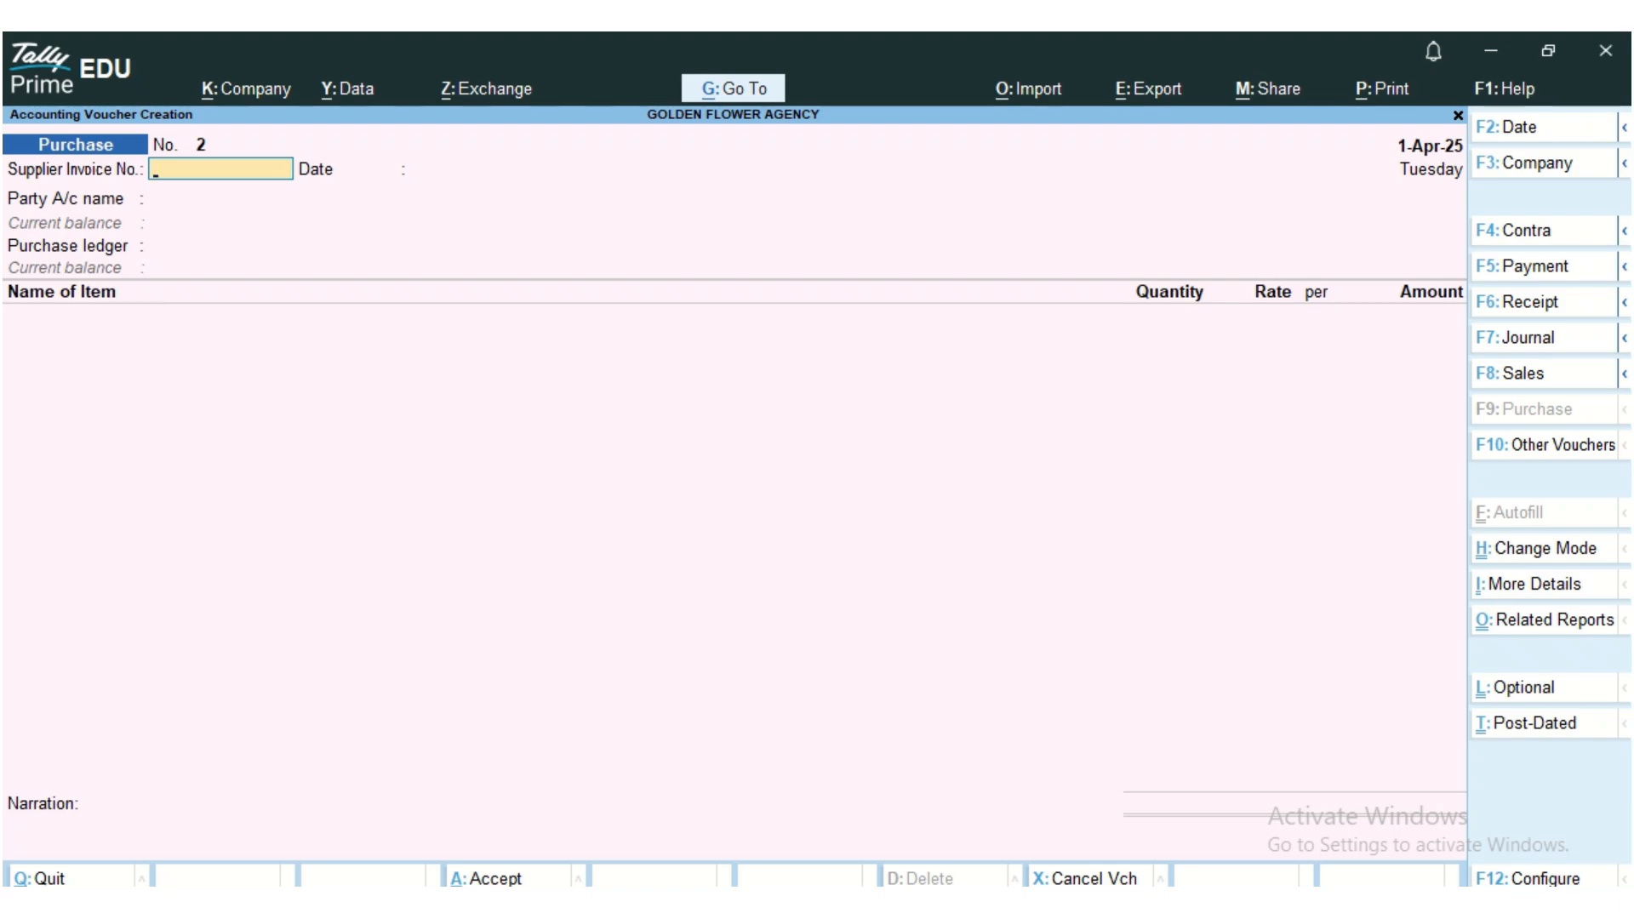
# Step: Enter supplier invoice number P002 in the purchase voucher and accept the invoice date 1-Apr-25
pyautogui.write('P')
pyautogui.write('6')
pyautogui.press('BackSpace')
pyautogui.press('BackSpace')
pyautogui.write('P002')
pyautogui.press('Return')
pyautogui.press('Return')
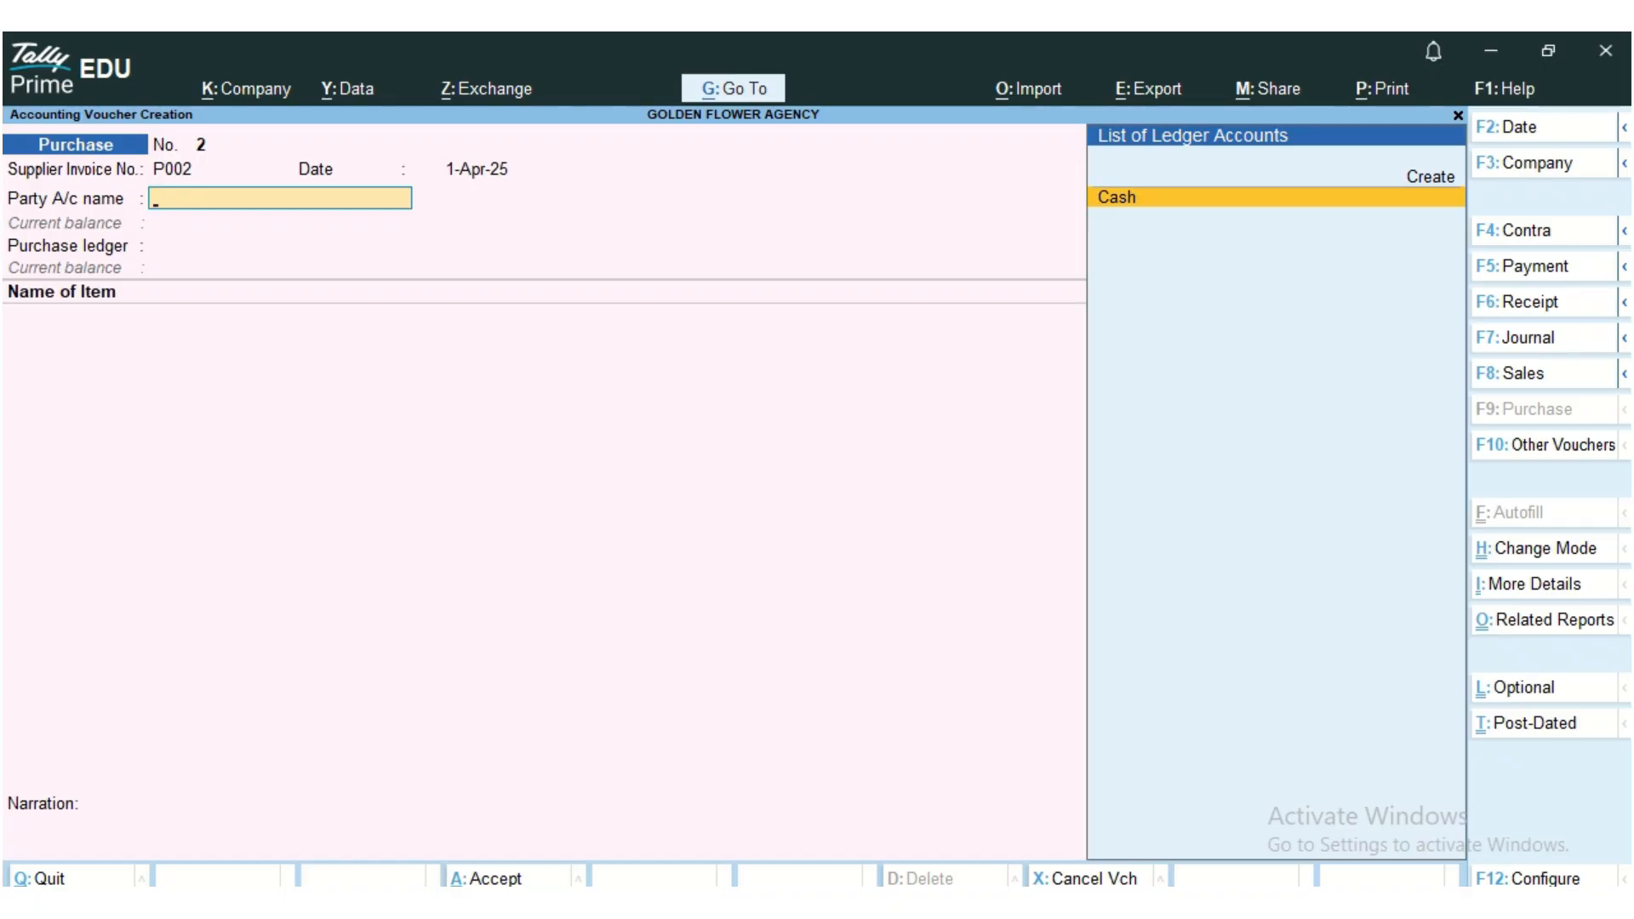
# Step: Start a new ledger from the voucher's party account field, named EAGLE BOOK STORE without an alias
pyautogui.press('alt')
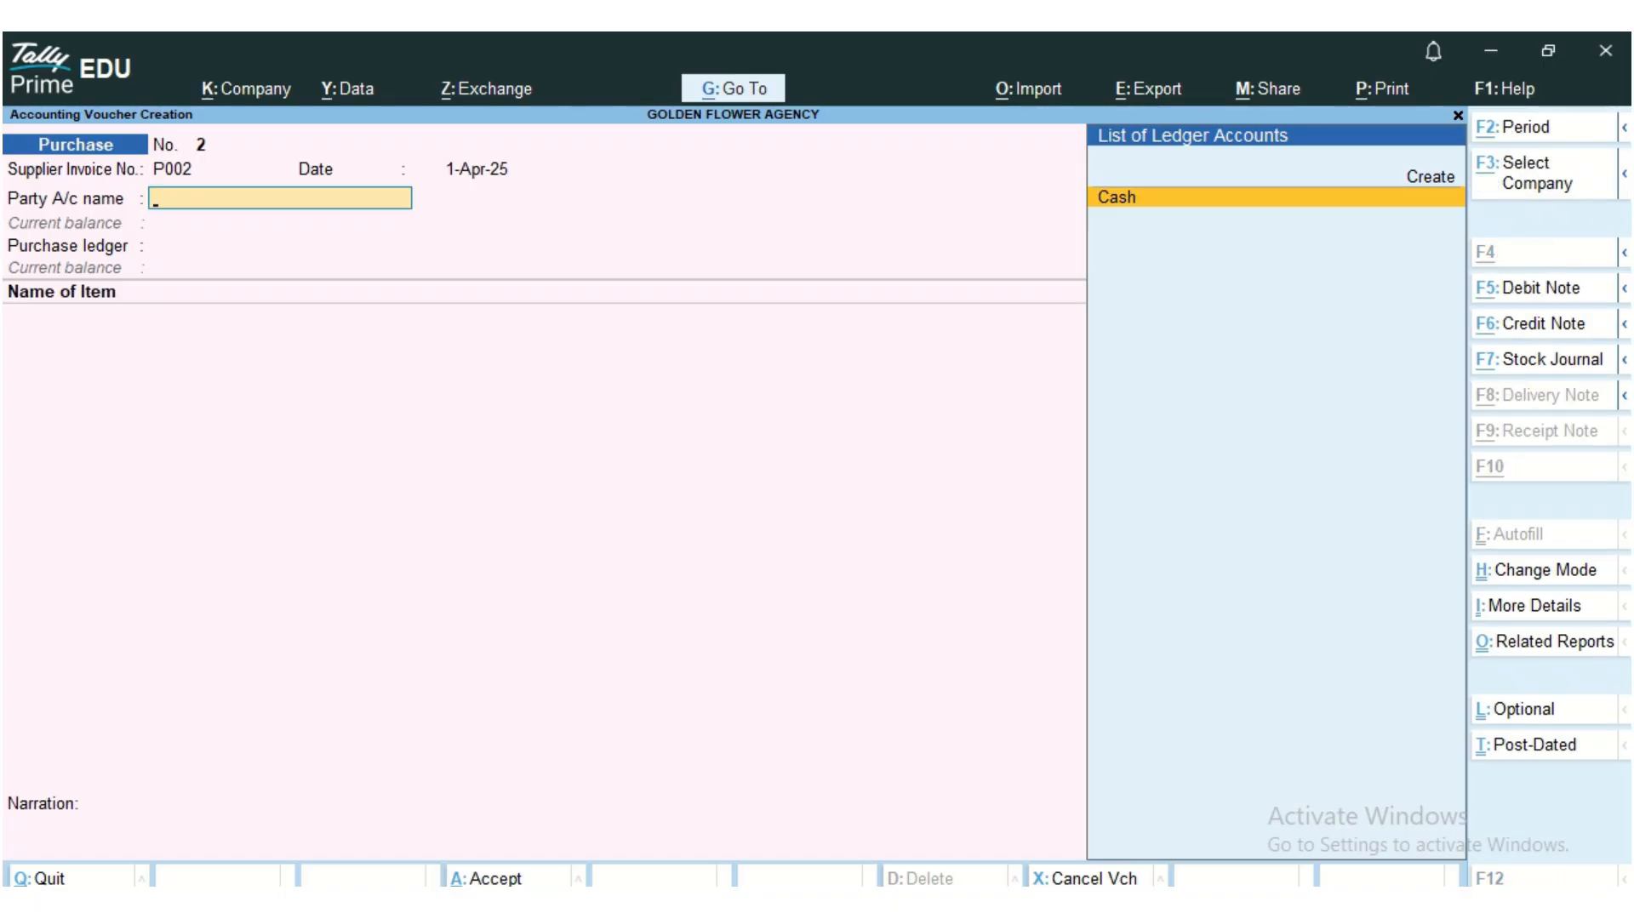
pyautogui.hotkey('alt', 'c')
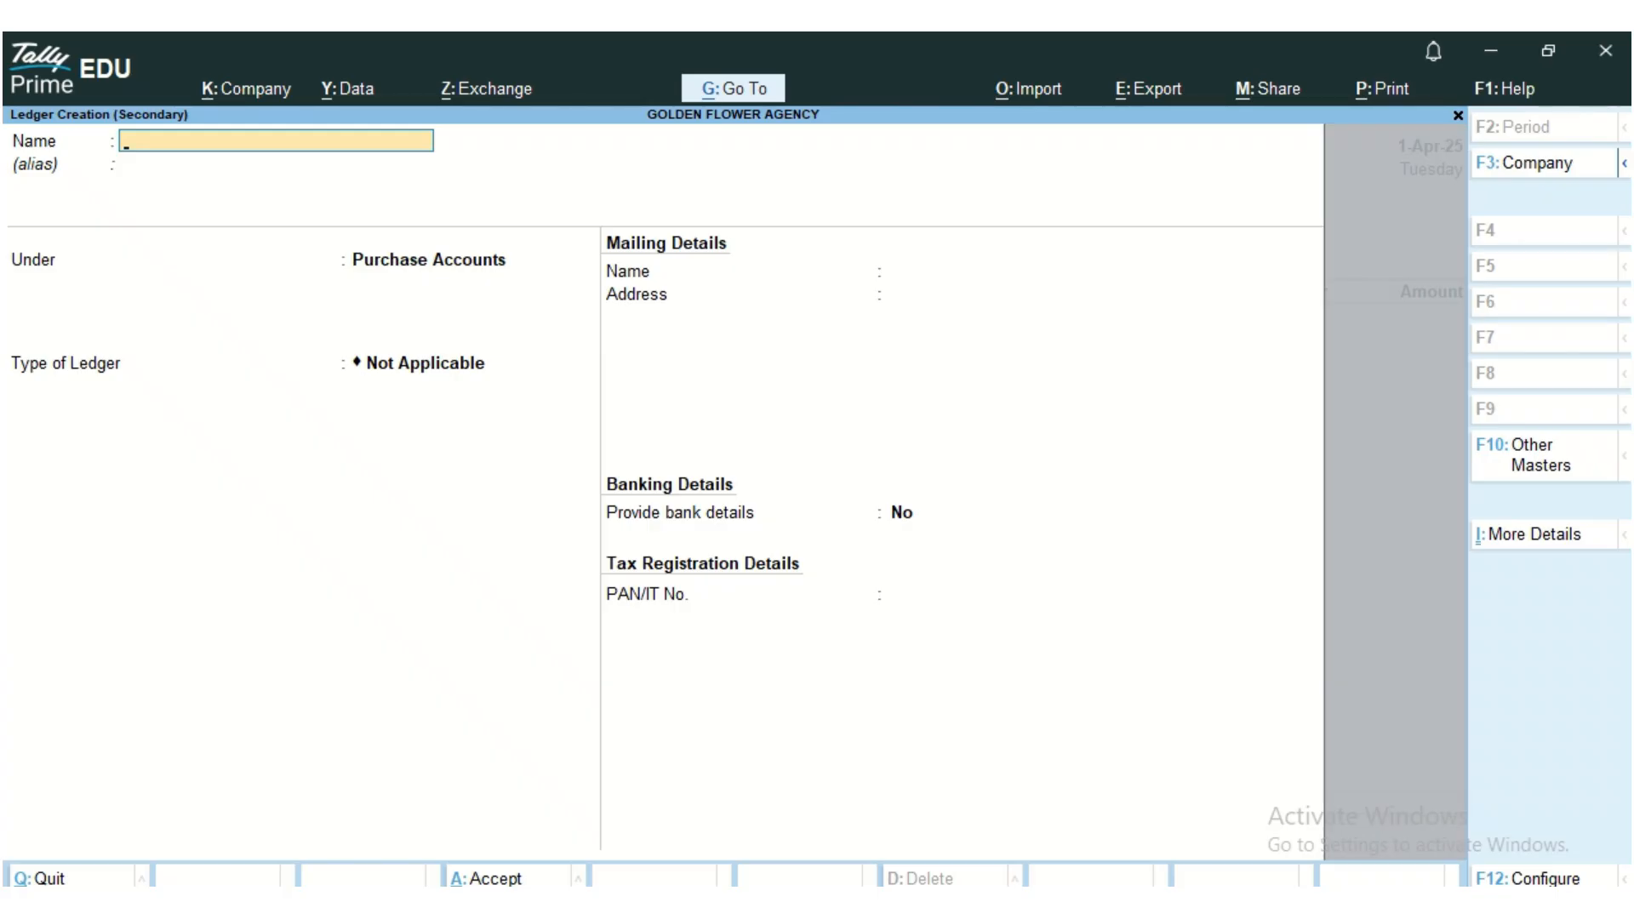
pyautogui.write('EAGLE BOOK STORE')
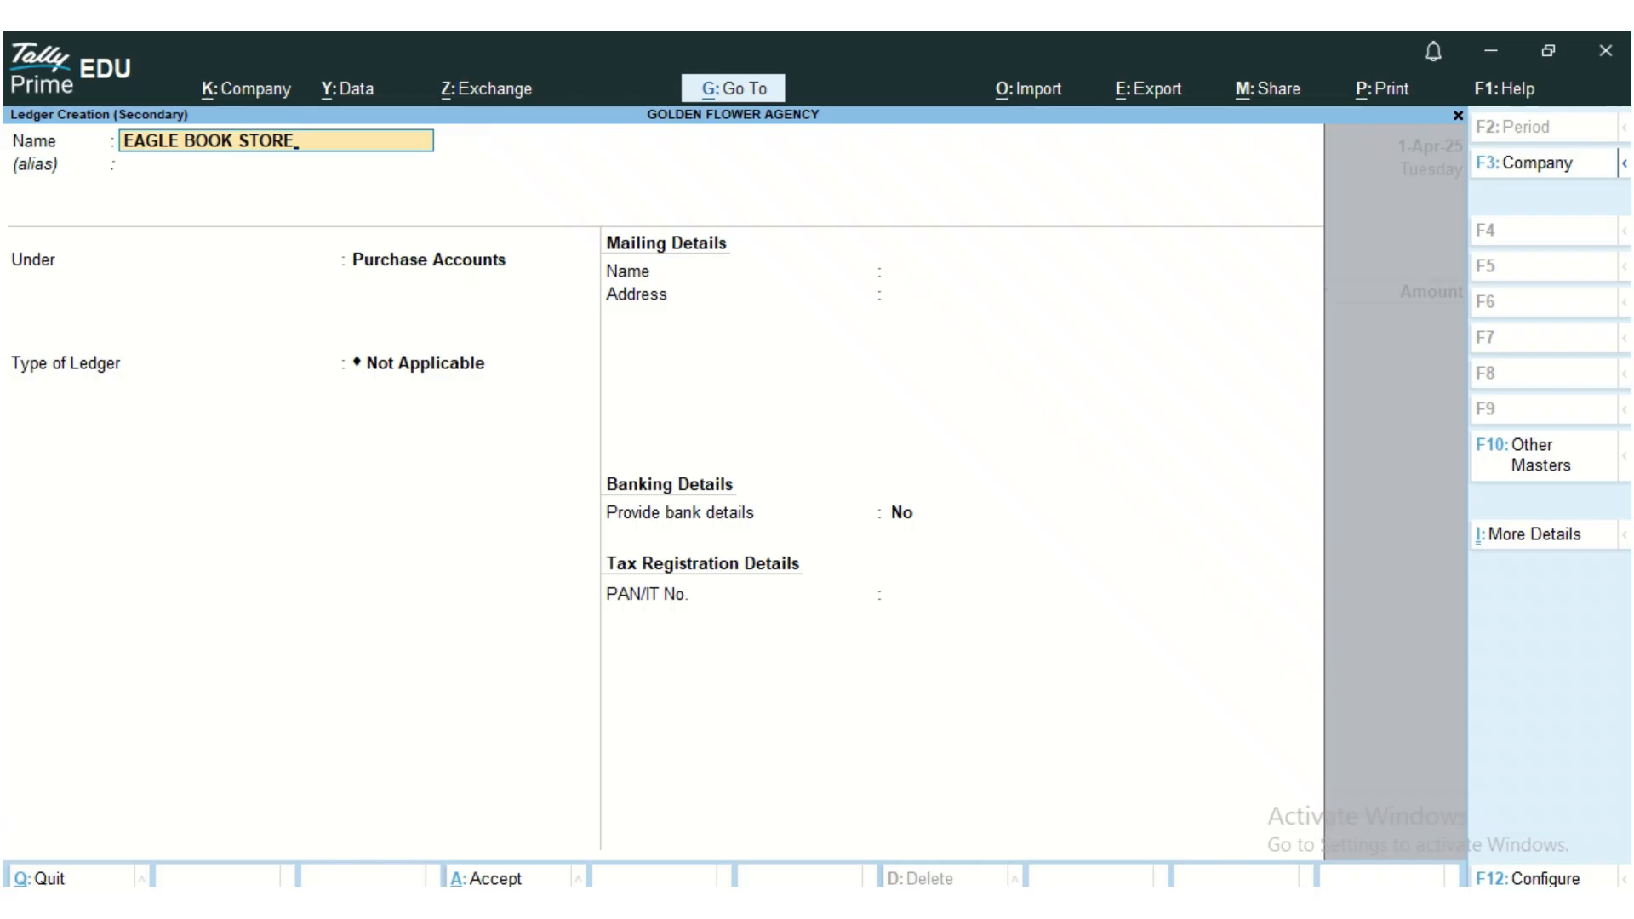
pyautogui.press('Return')
pyautogui.press('Return')
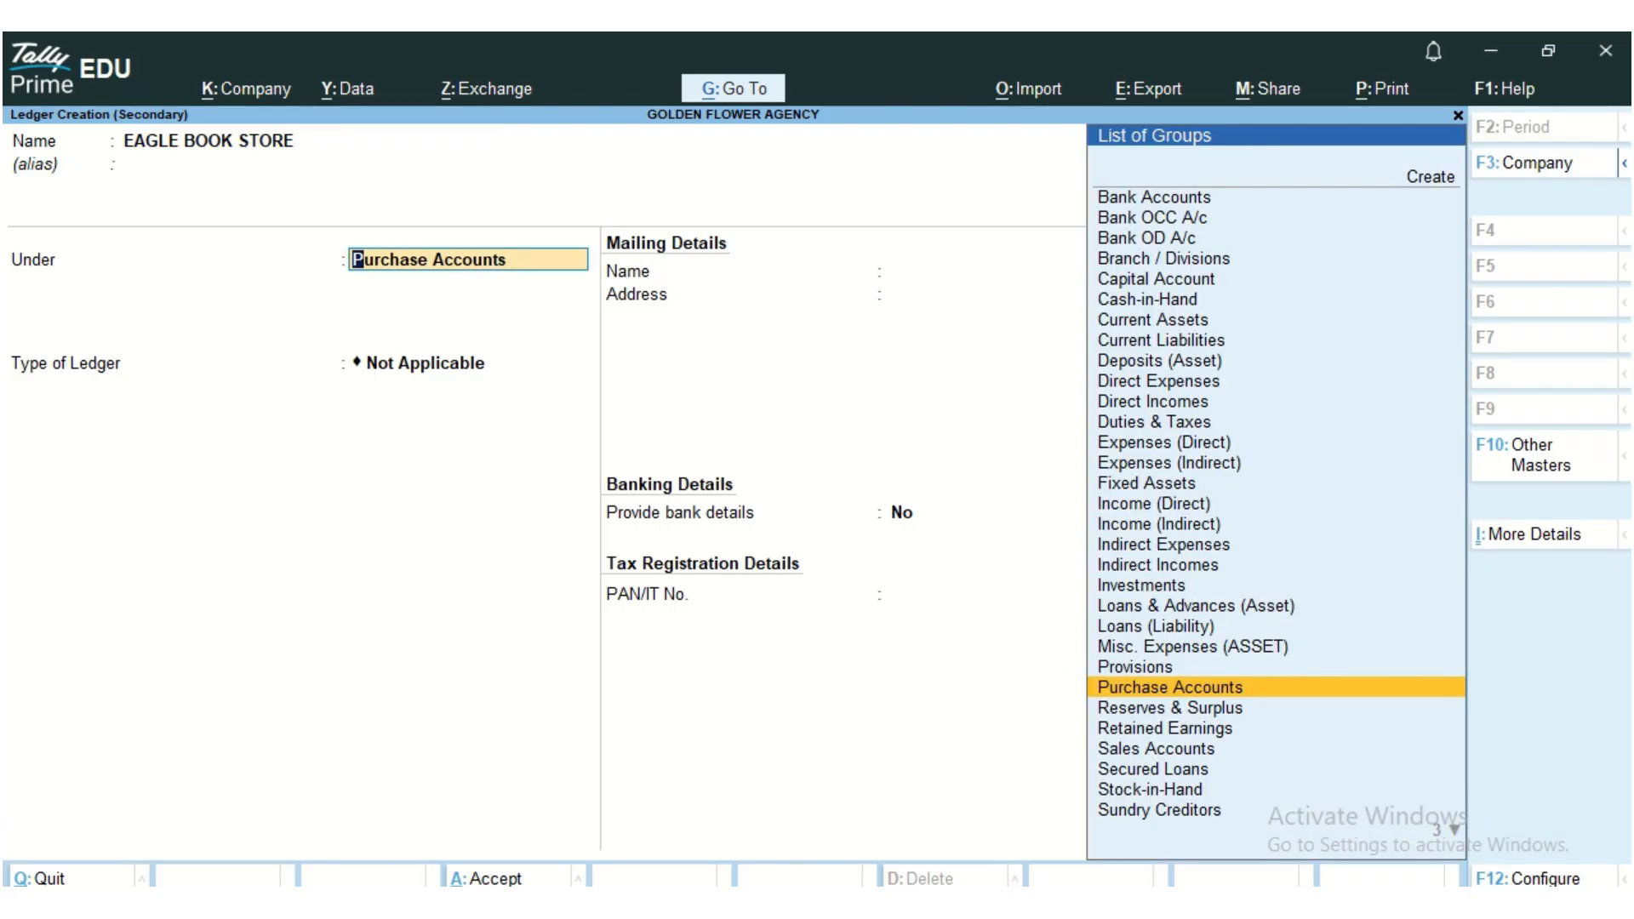
# Step: Place the EAGLE BOOK STORE ledger under Sundry Creditors with bill-by-bill balances, keep the remaining defaults and save it as the voucher's party
pyautogui.write('DRY')
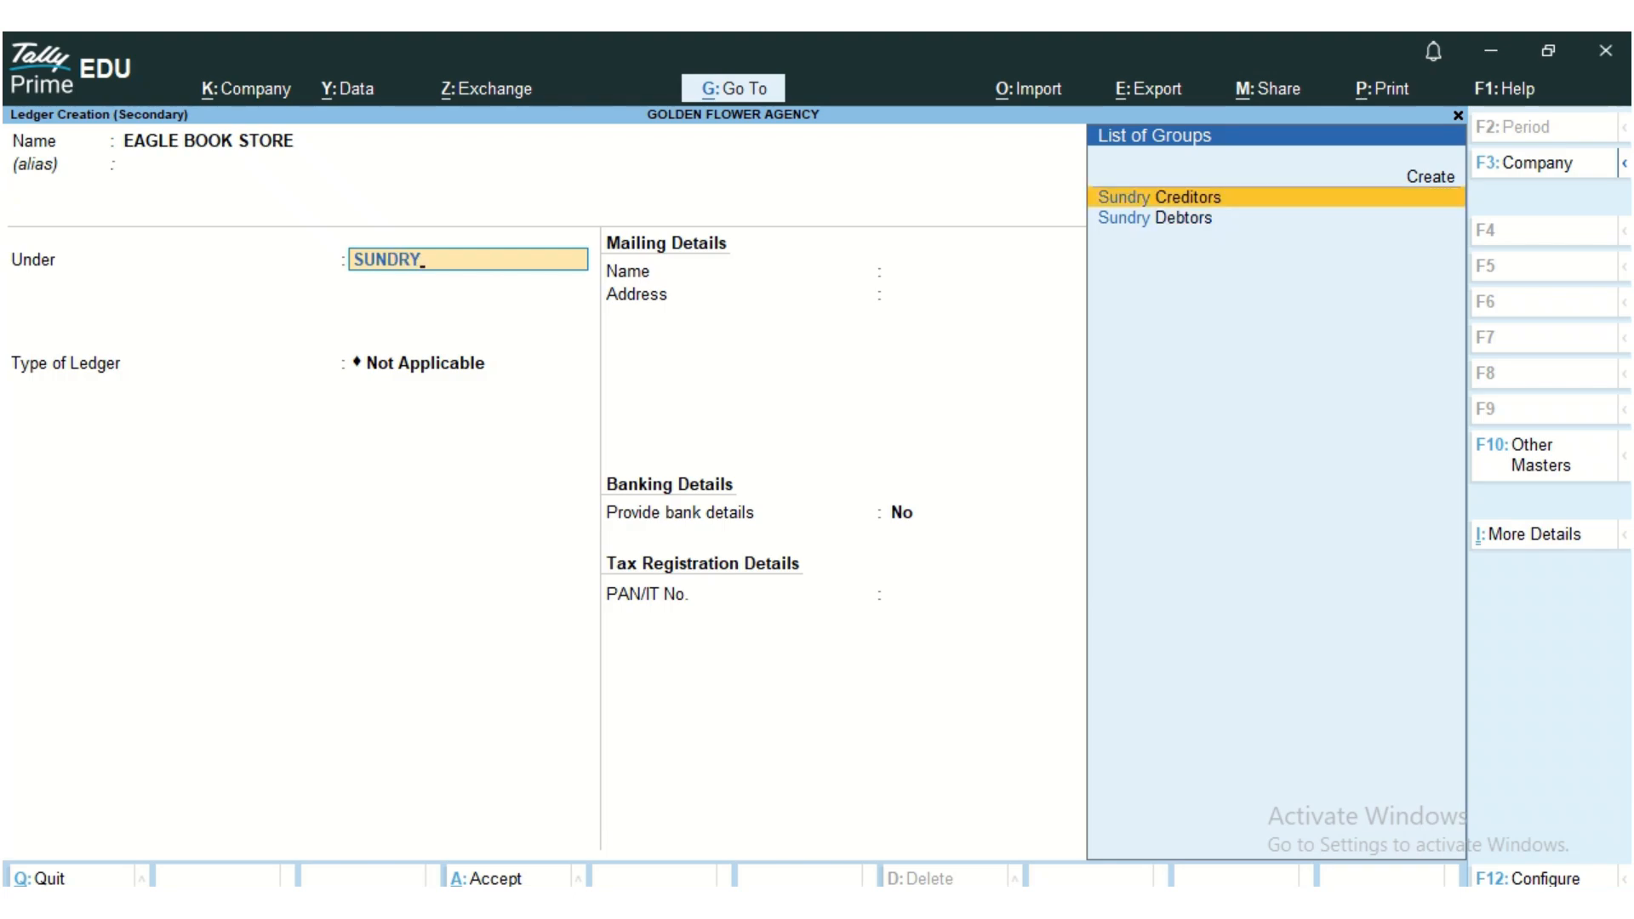
pyautogui.press('Return')
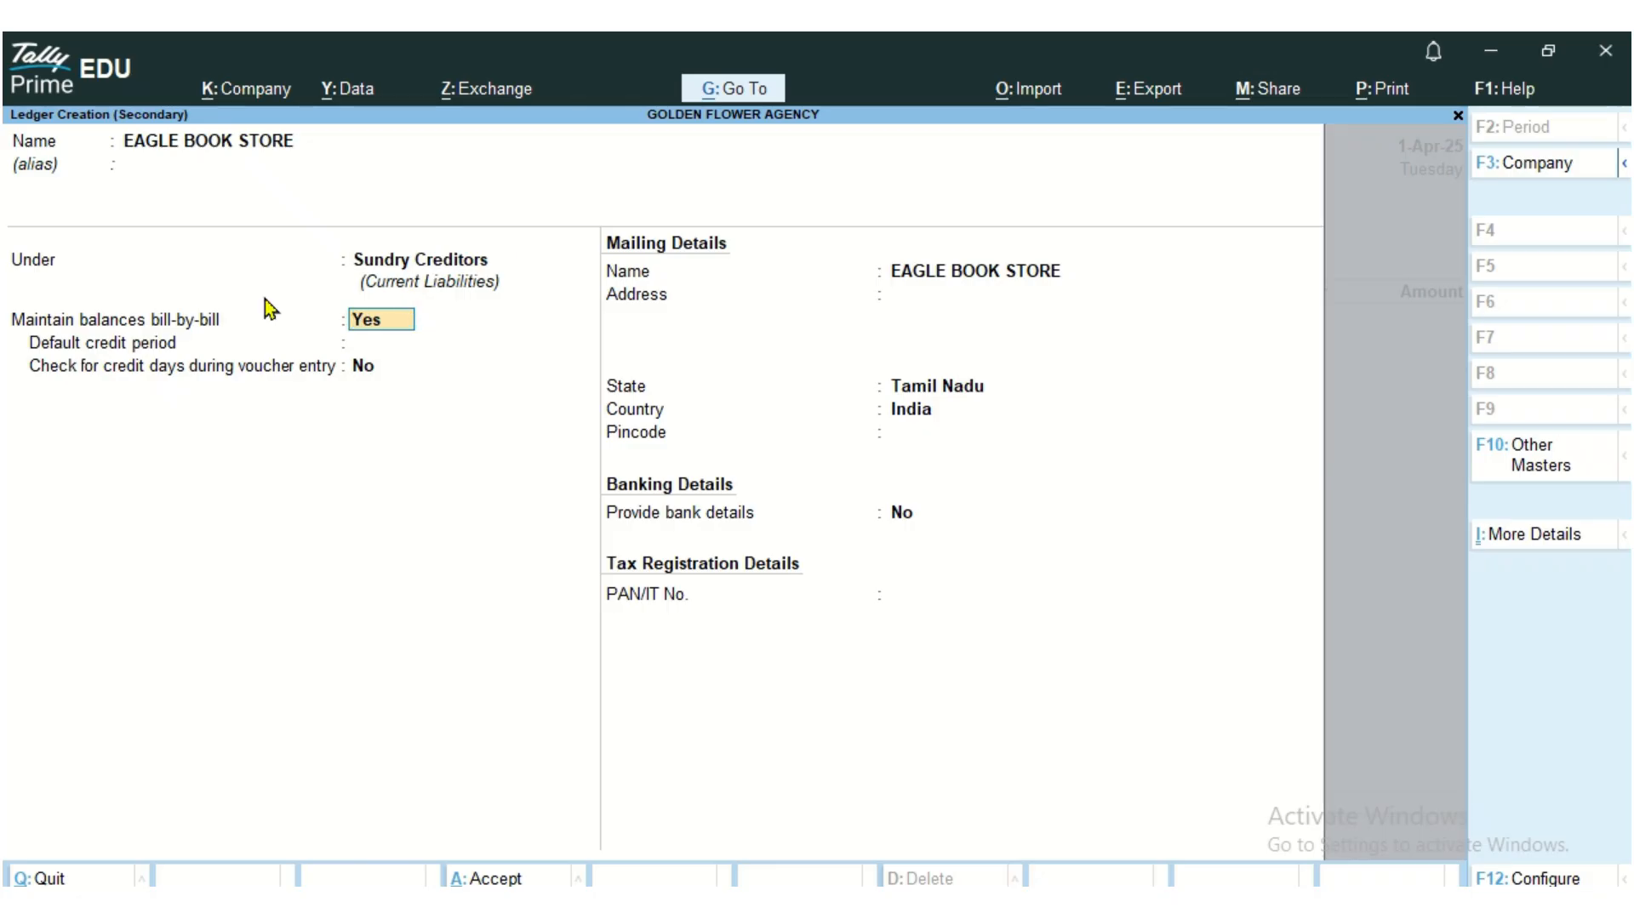
pyautogui.press('Return')
pyautogui.press('Return')
pyautogui.press('Return')
pyautogui.press('Return')
pyautogui.press('Return')
pyautogui.press('Return')
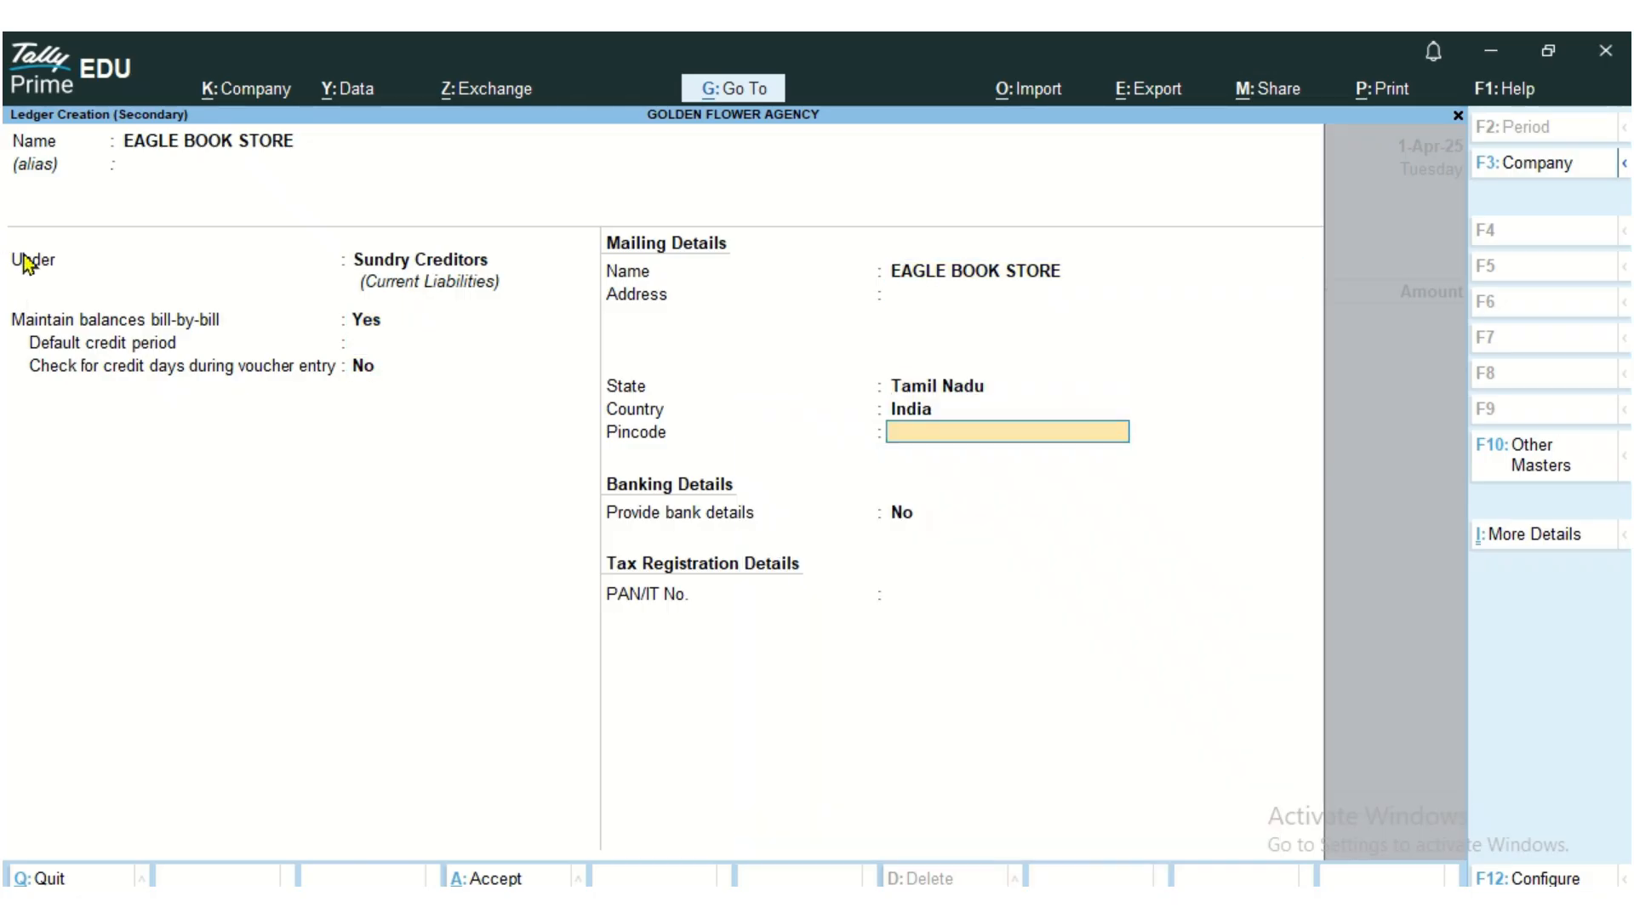
pyautogui.press('Return')
pyautogui.press('Return')
pyautogui.press('Return')
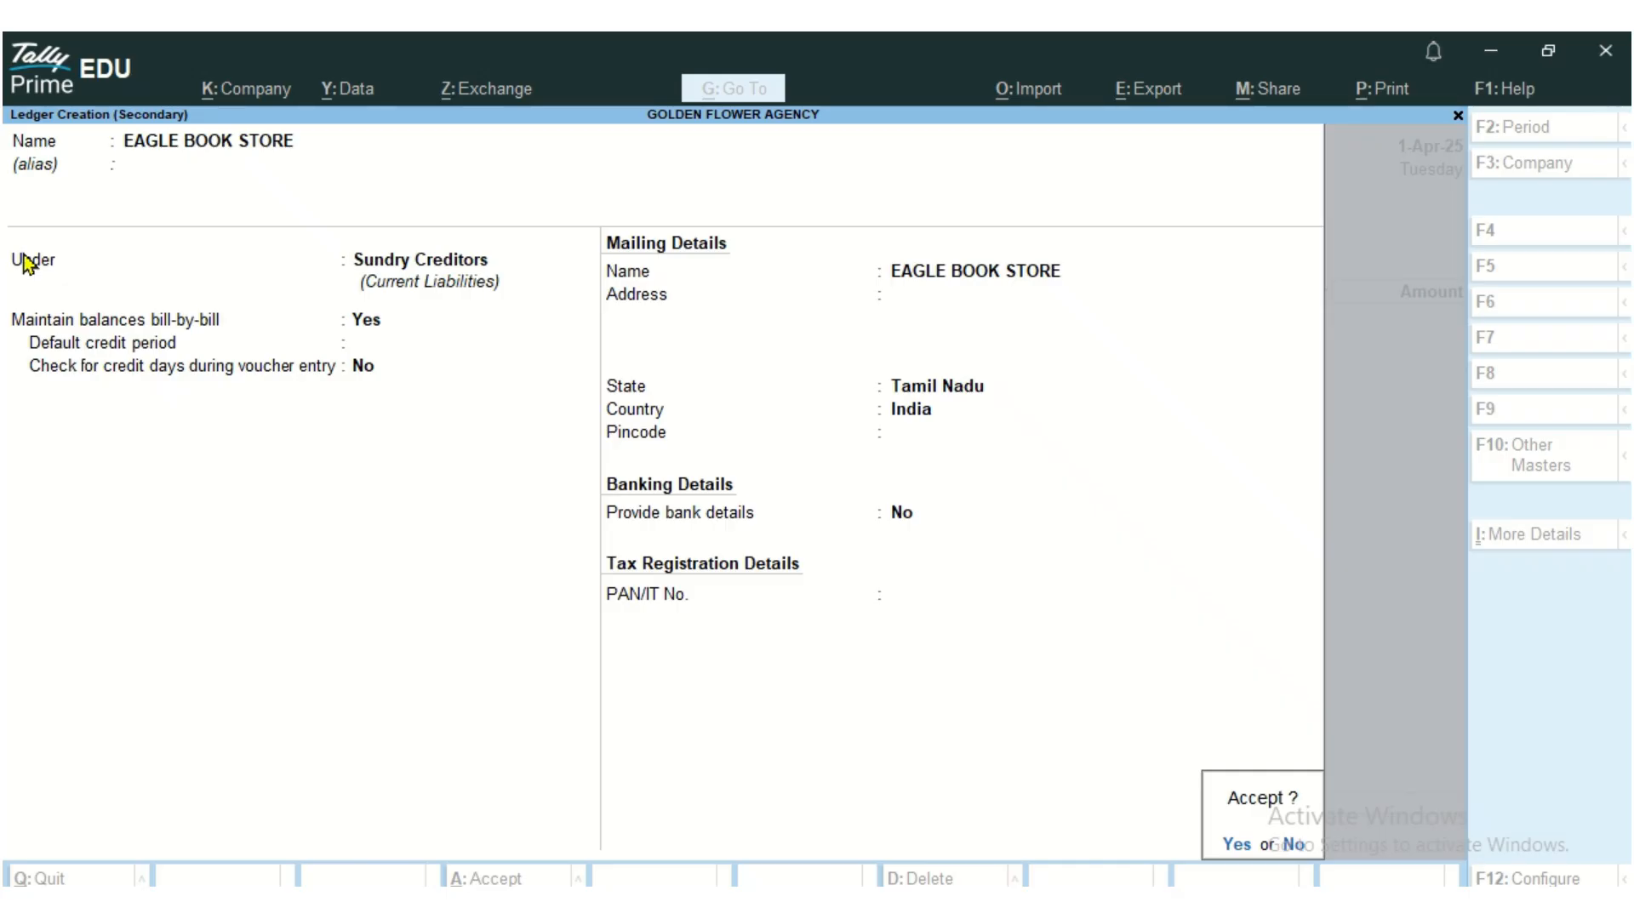
pyautogui.press('Return')
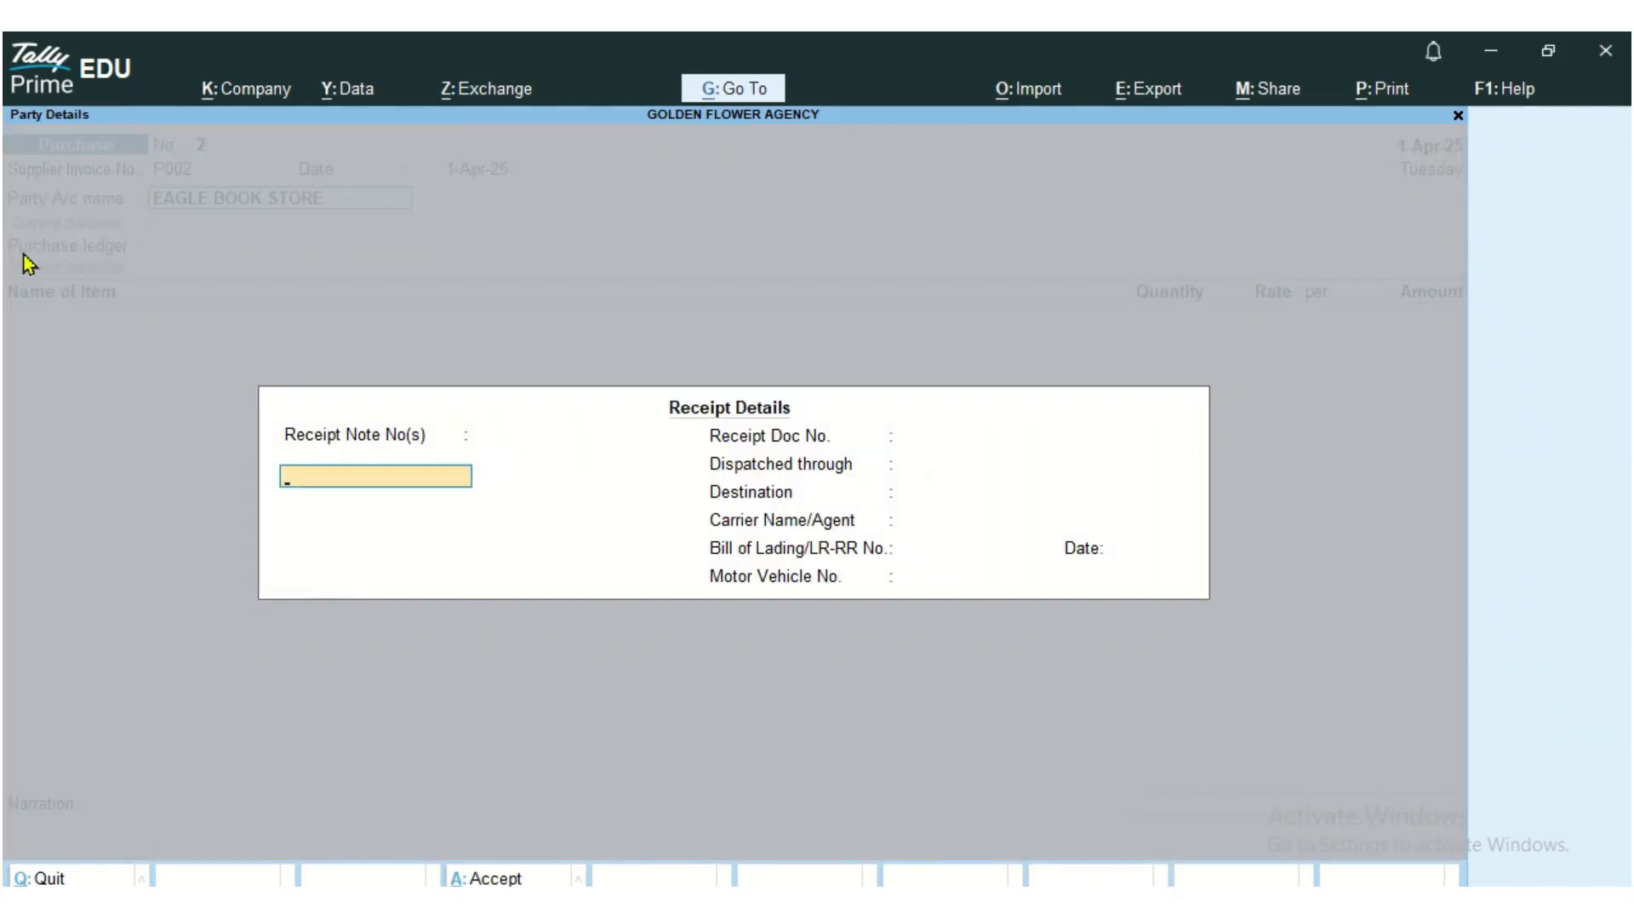
# Step: Leave all receipt details blank for the purchase from EAGLE BOOK STORE
pyautogui.press('Return')
pyautogui.press('Return')
pyautogui.press('Return')
pyautogui.press('Return')
pyautogui.press('Return')
pyautogui.press('Return')
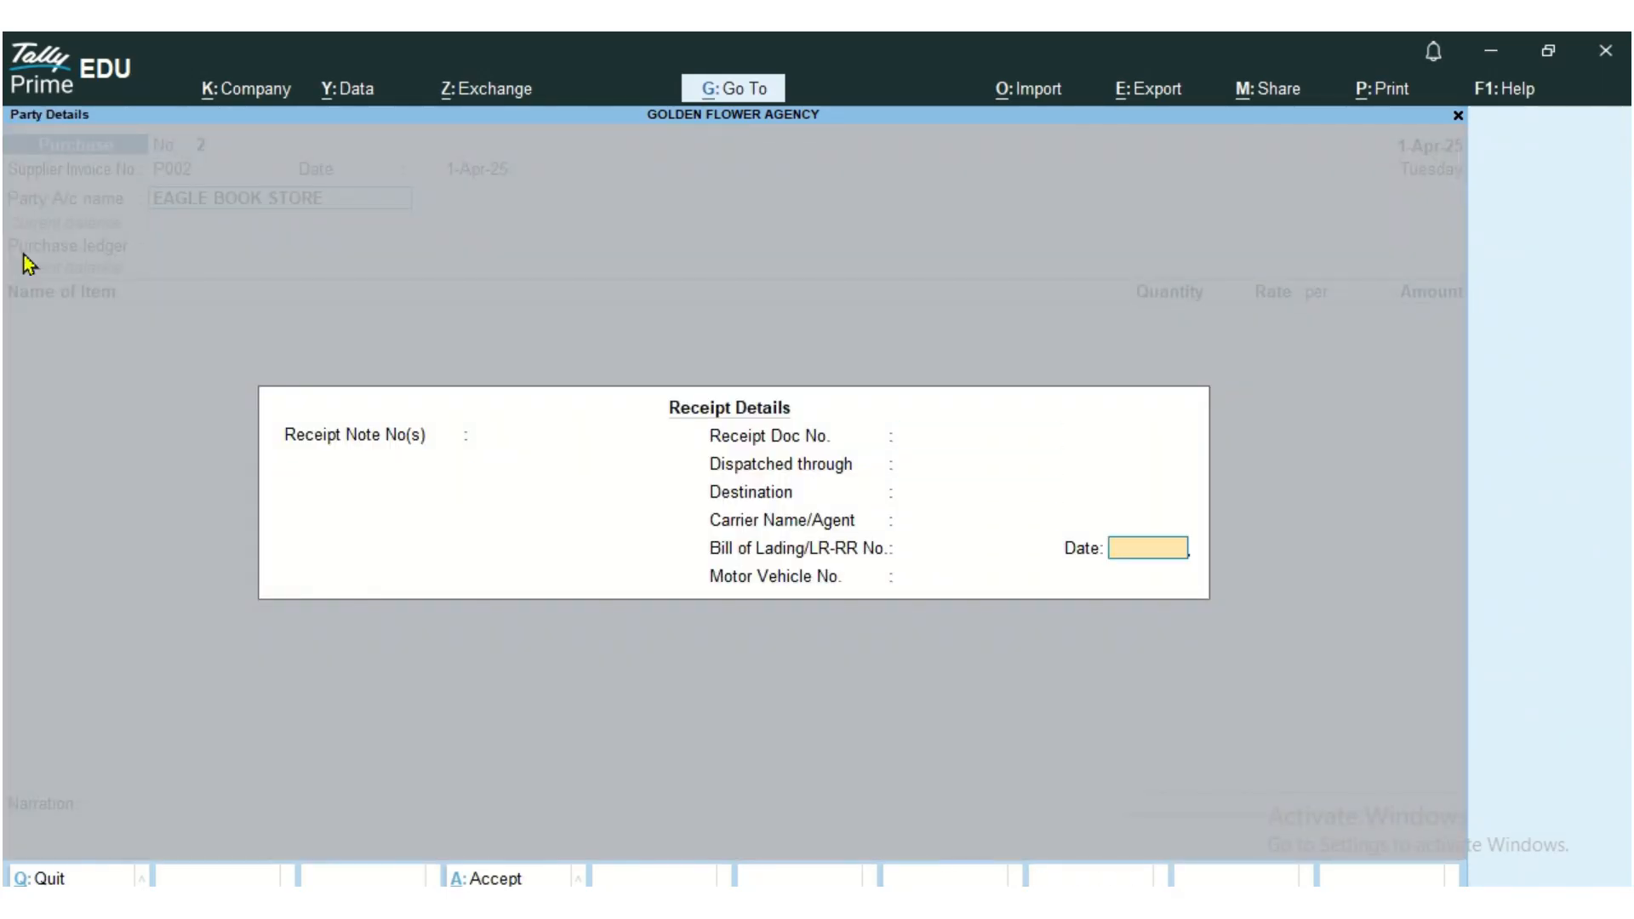
pyautogui.press('Return')
pyautogui.press('Return')
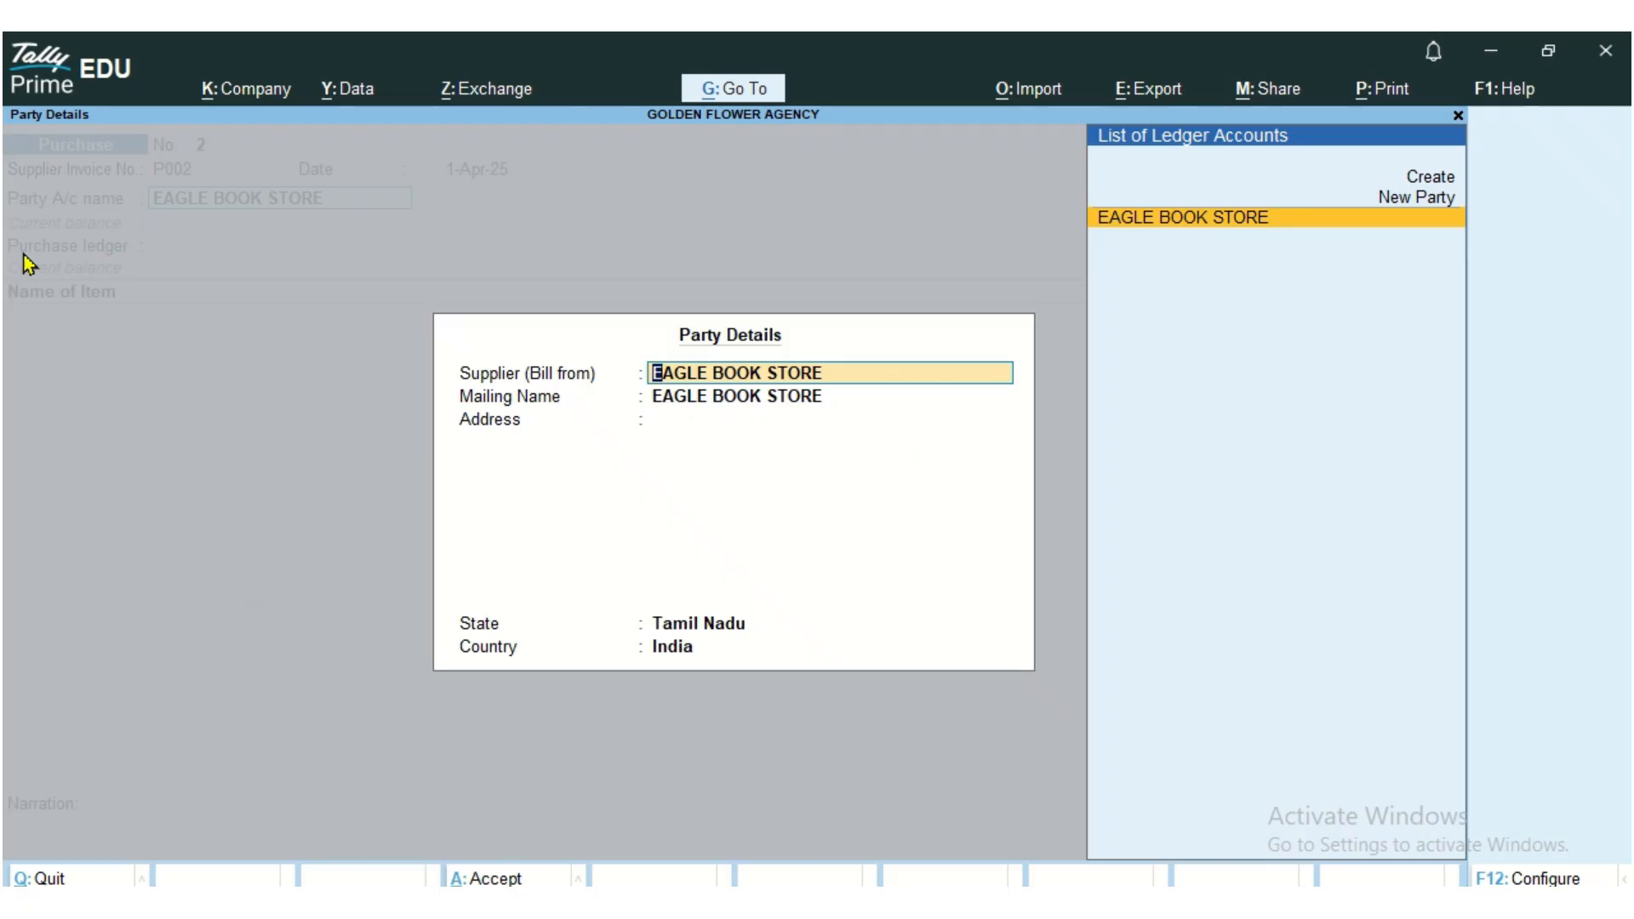
# Step: Accept the party details with supplier and mailing name EAGLE BOOK STORE, no address, state Tamil Nadu and country India
pyautogui.press('Return')
pyautogui.press('Return')
pyautogui.press('Return')
pyautogui.press('Return')
pyautogui.press('Return')
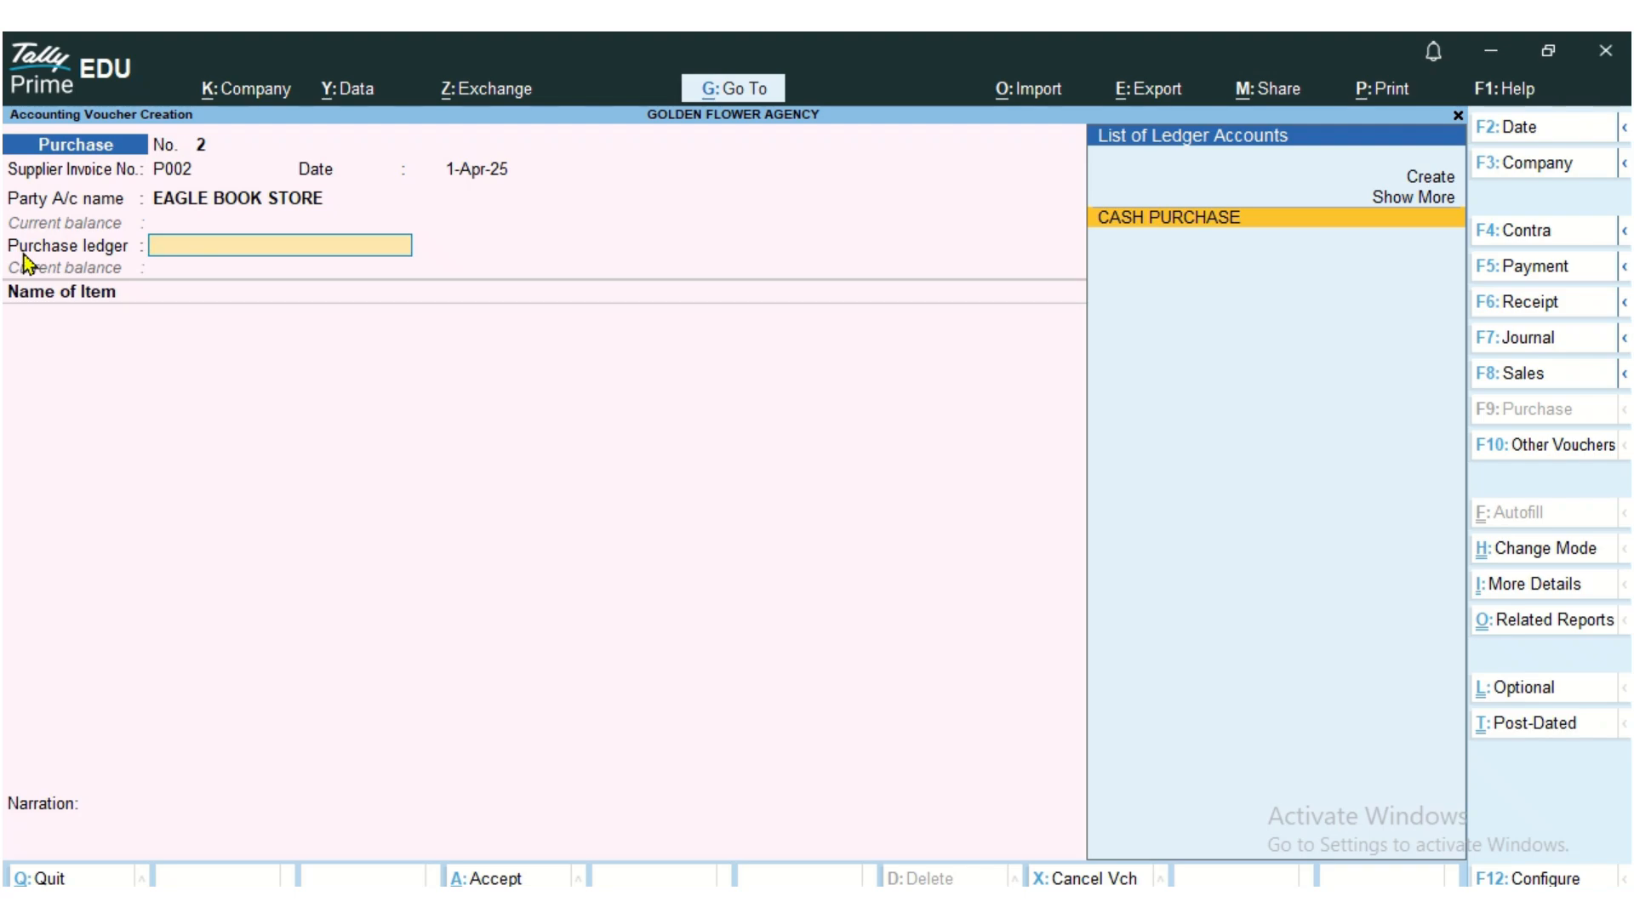
# Step: Start a new ledger from the voucher's purchase ledger field, named CREDIT PURCHASE A/C without an alias
pyautogui.press('ctrl')
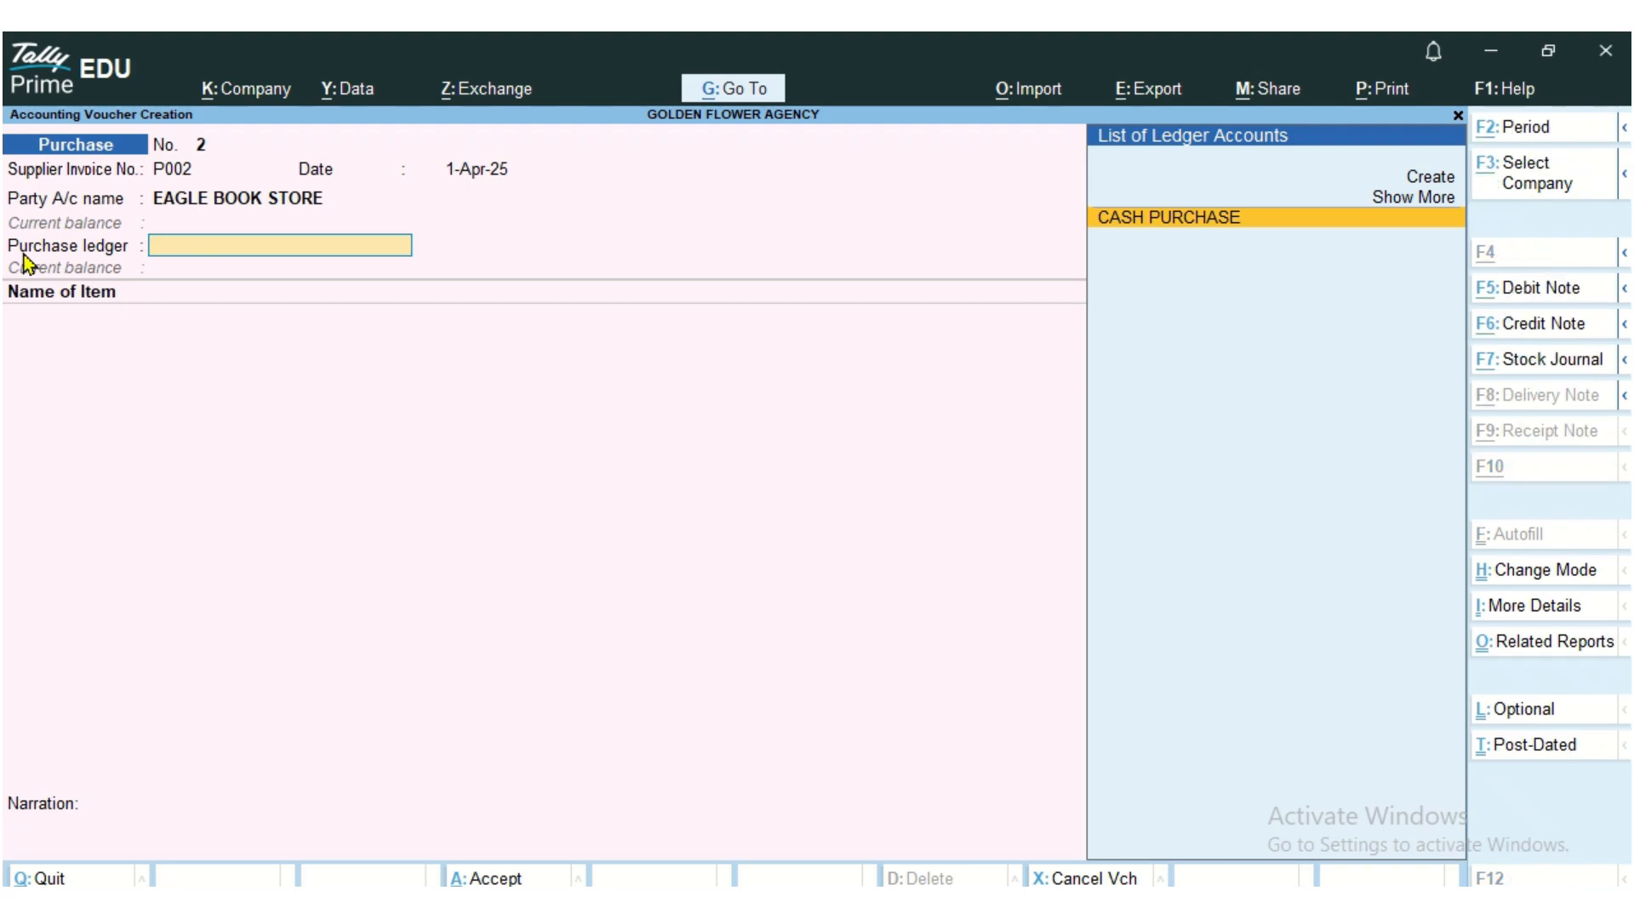
pyautogui.hotkey('alt', 'c')
pyautogui.write('CREDIT PURCHASE A/C')
pyautogui.press('Return')
pyautogui.press('Return')
pyautogui.press('Return')
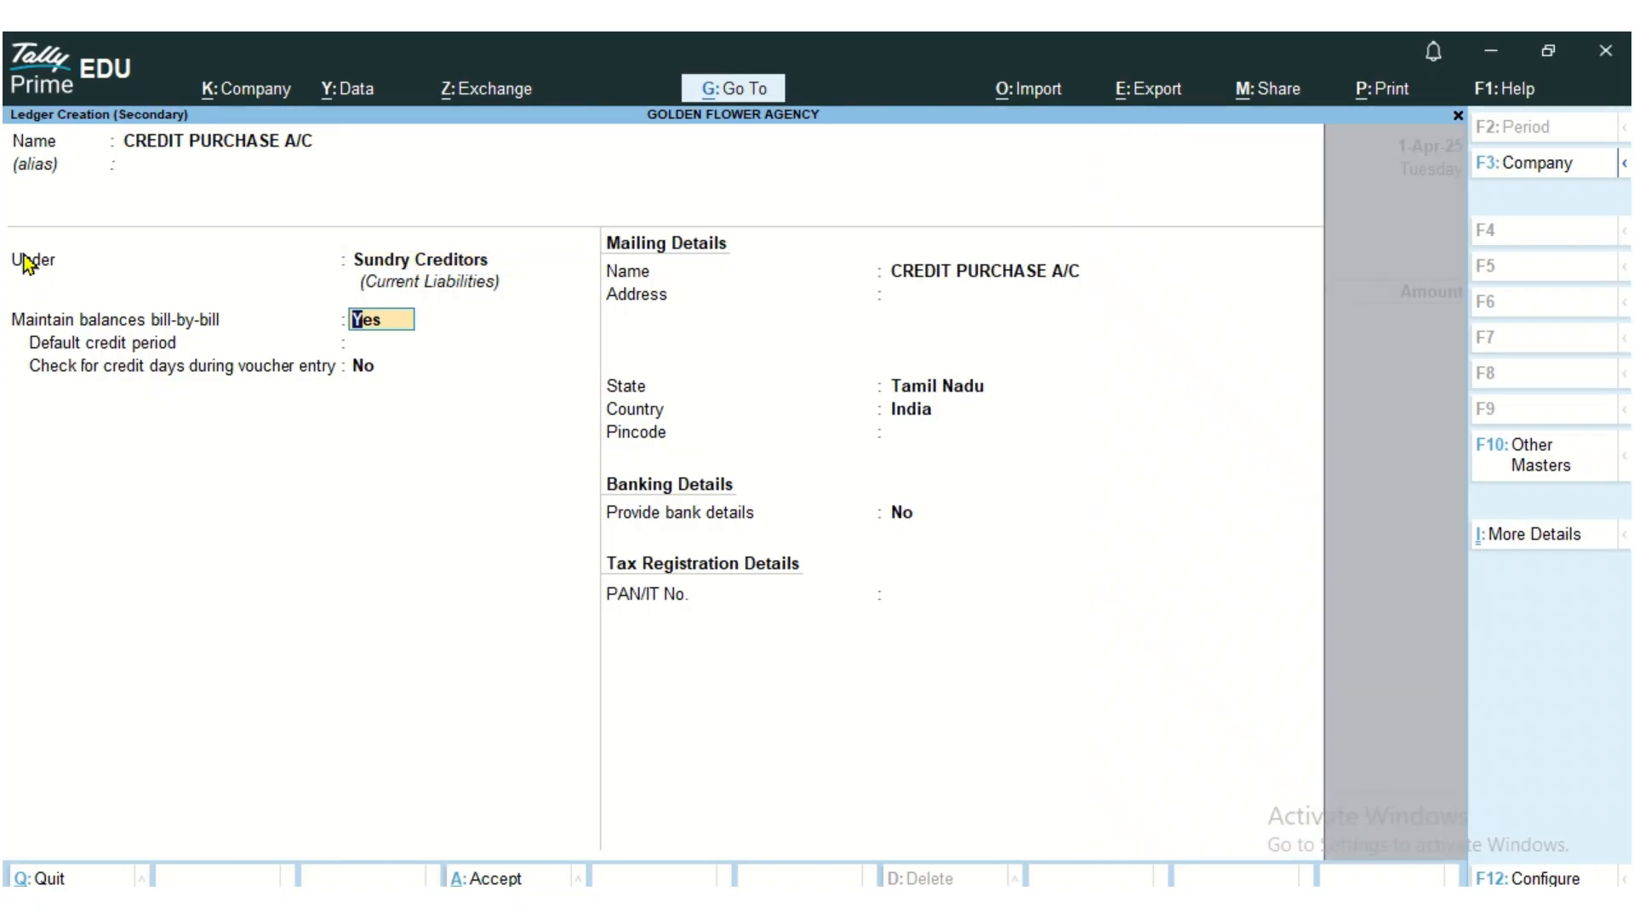
pyautogui.press('BackSpace')
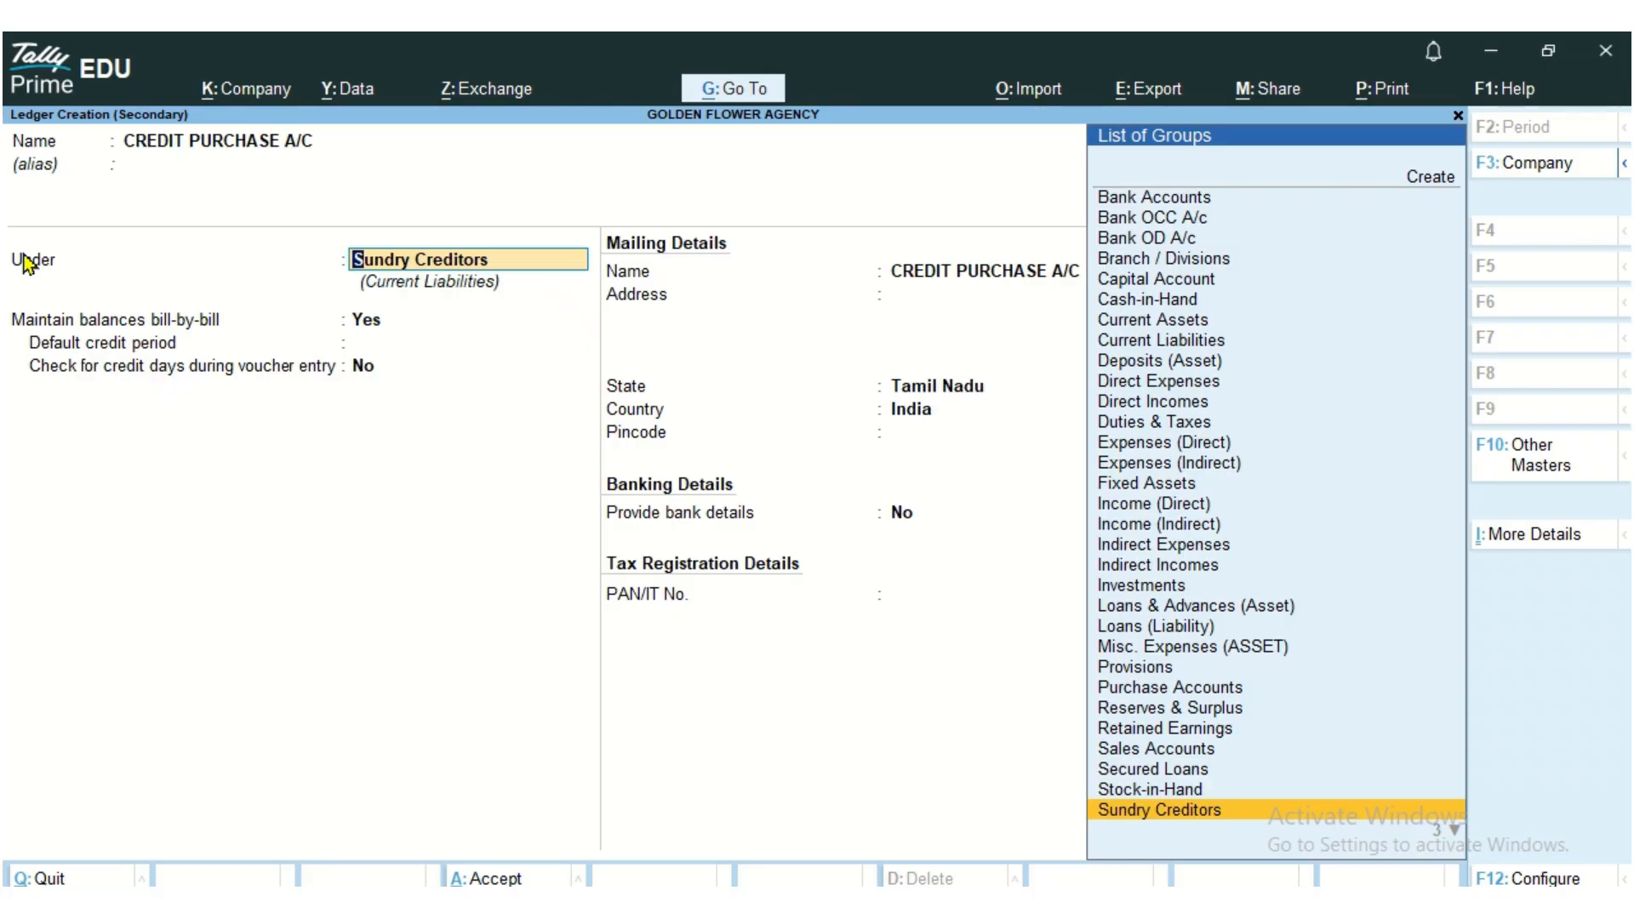
pyautogui.press('BackSpace')
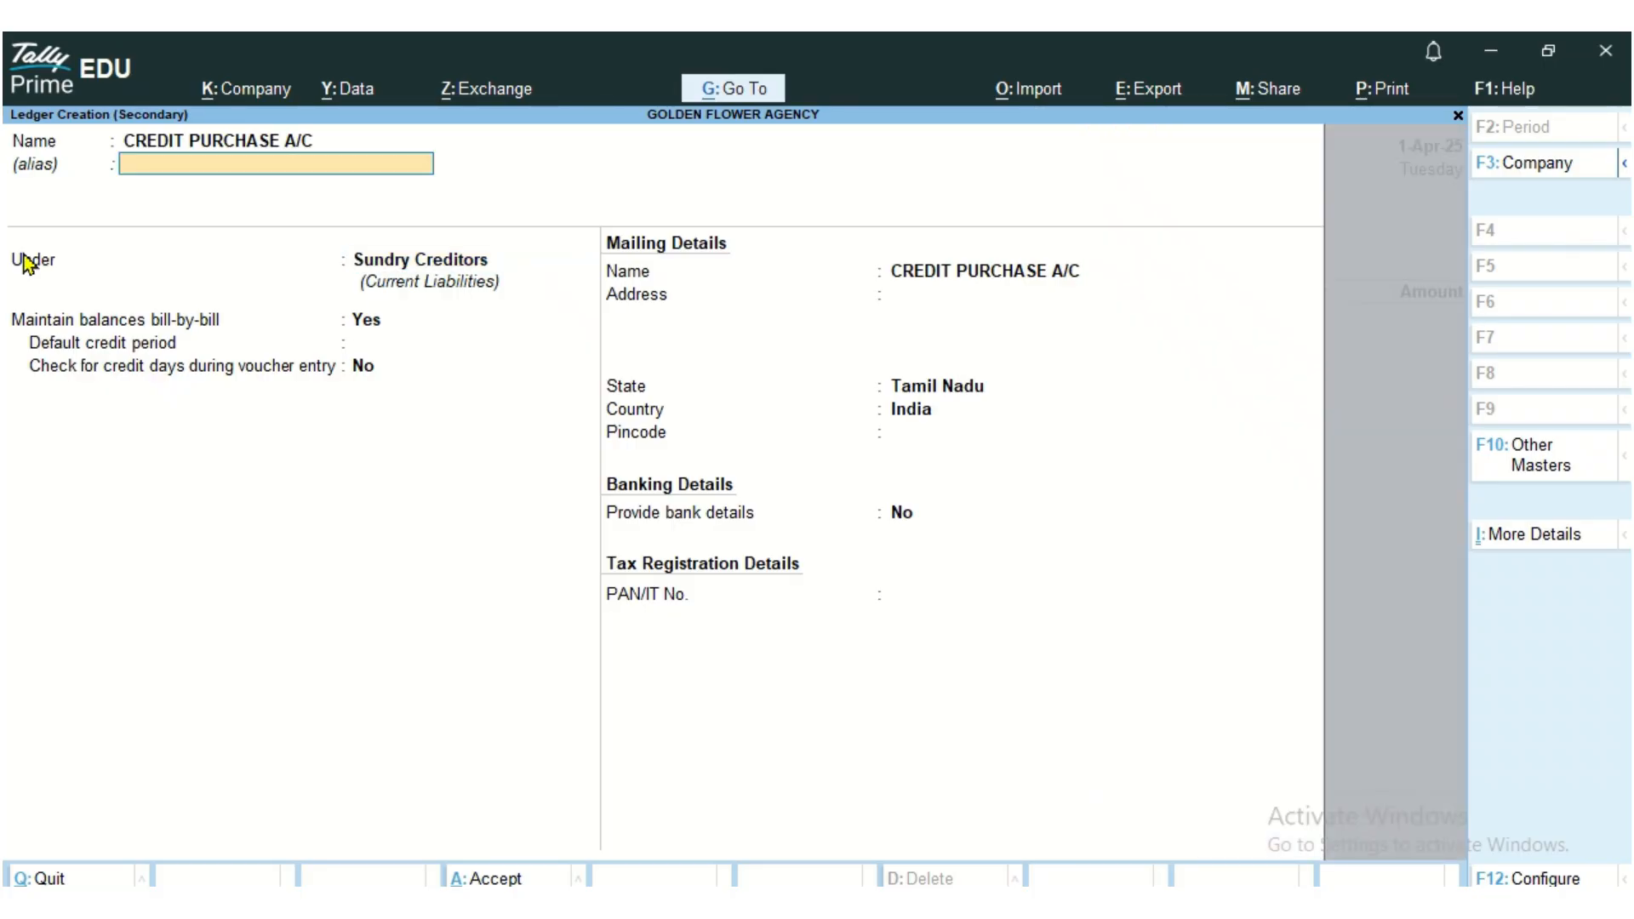
pyautogui.press('Return')
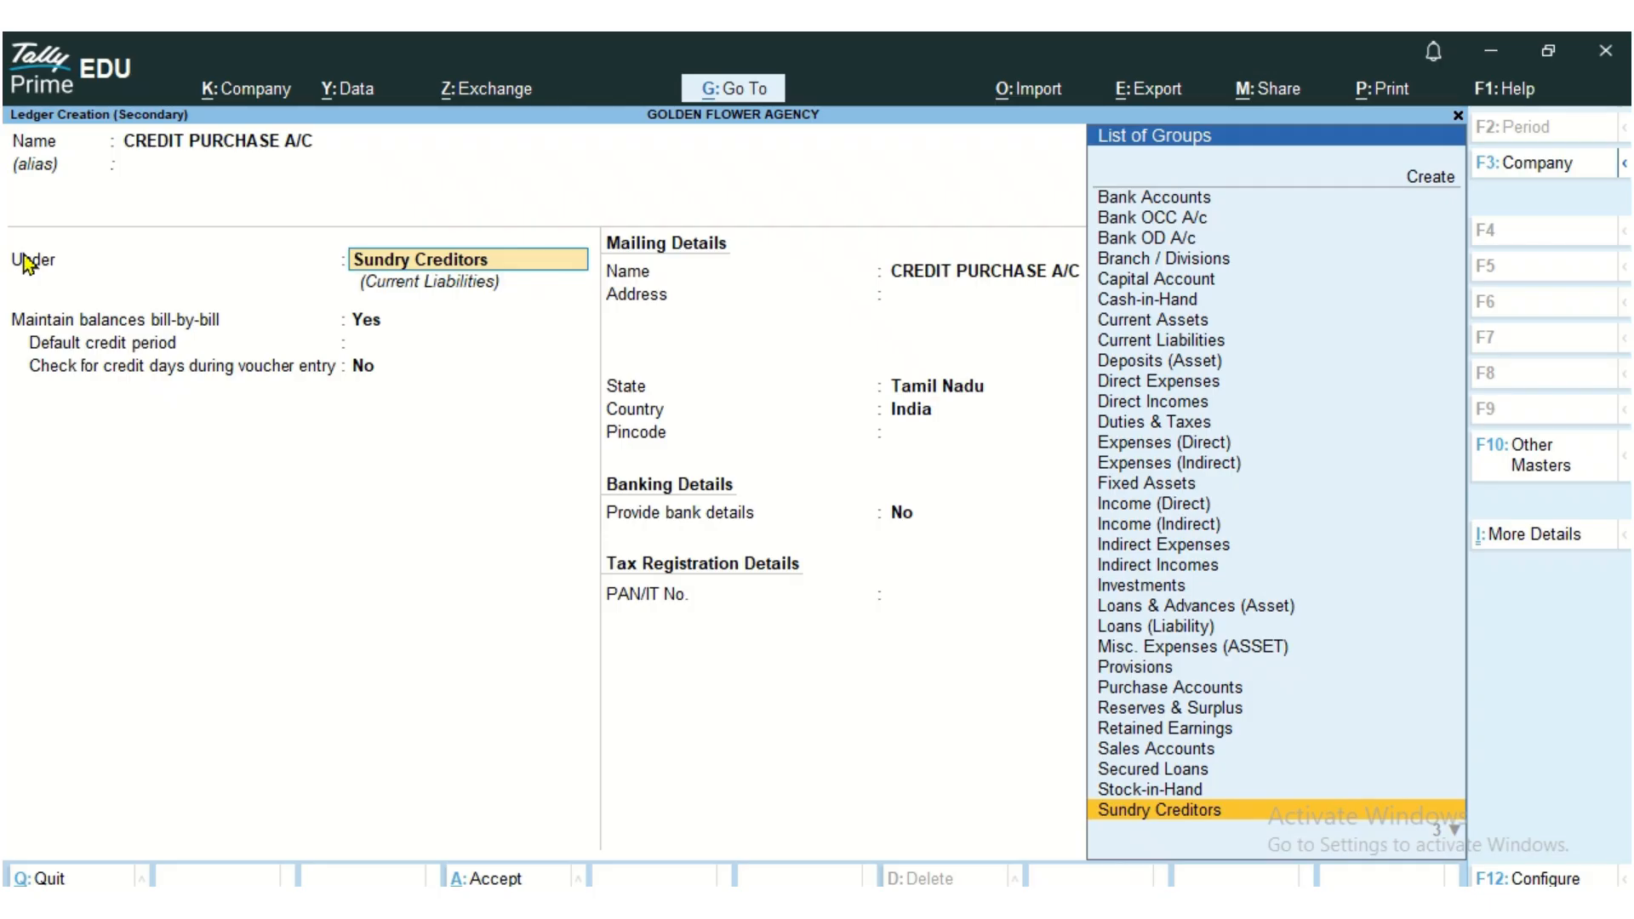
# Step: Place the CREDIT PURCHASE A/C ledger under Purchase Accounts, keep the remaining defaults and save it as the voucher's purchase ledger
pyautogui.write('PURCH')
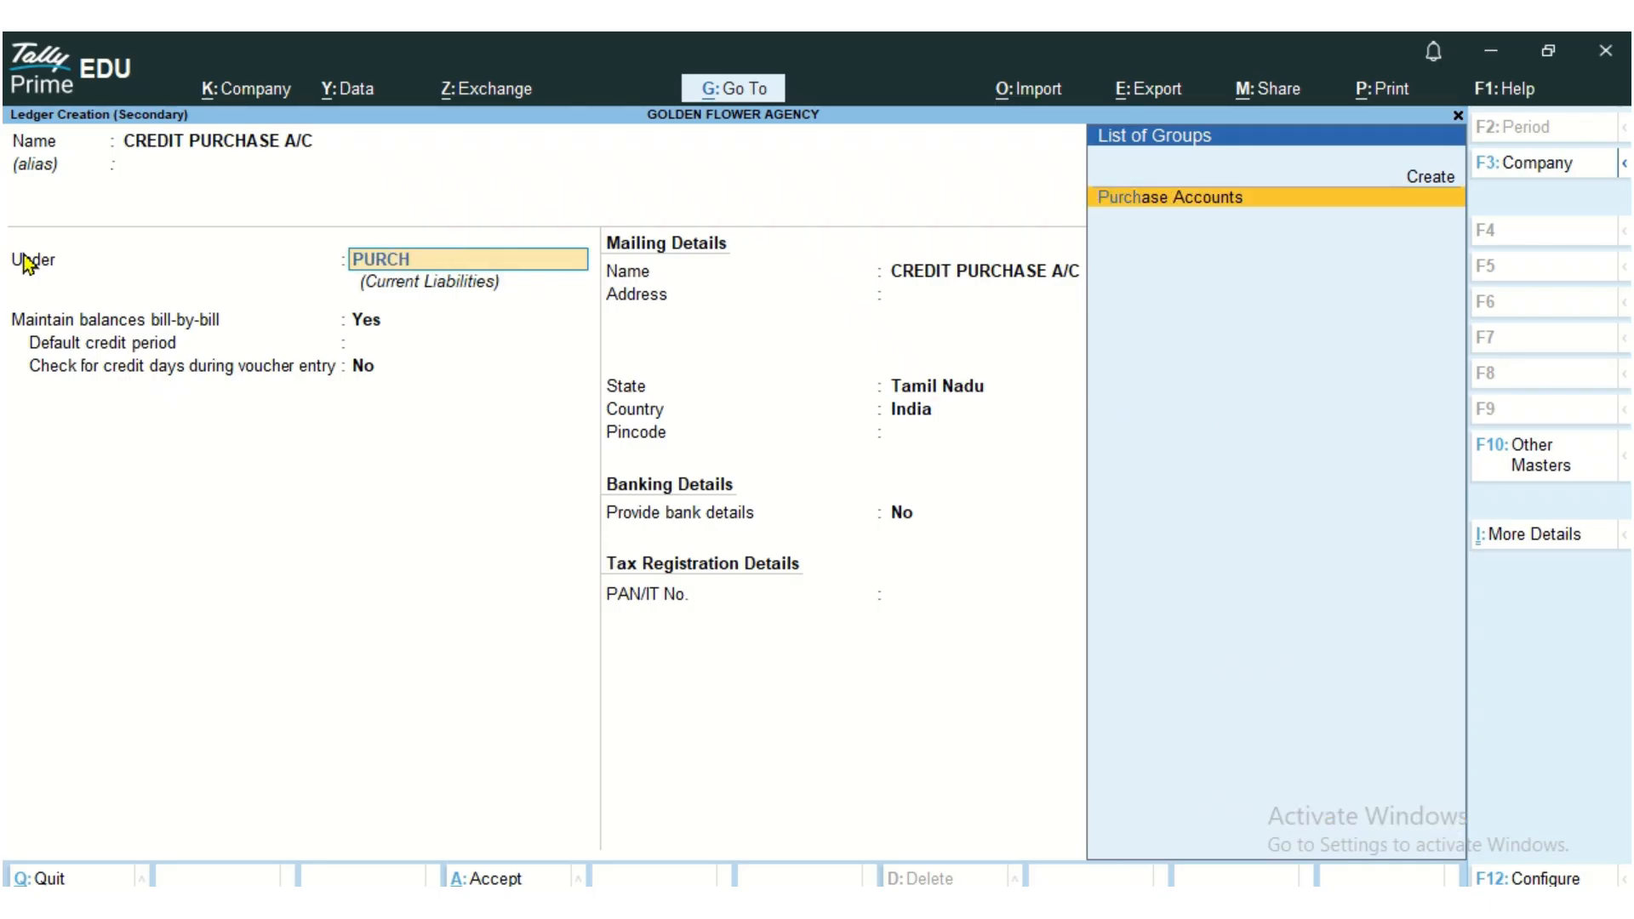
pyautogui.press('Return')
pyautogui.press('Return')
pyautogui.press('Return')
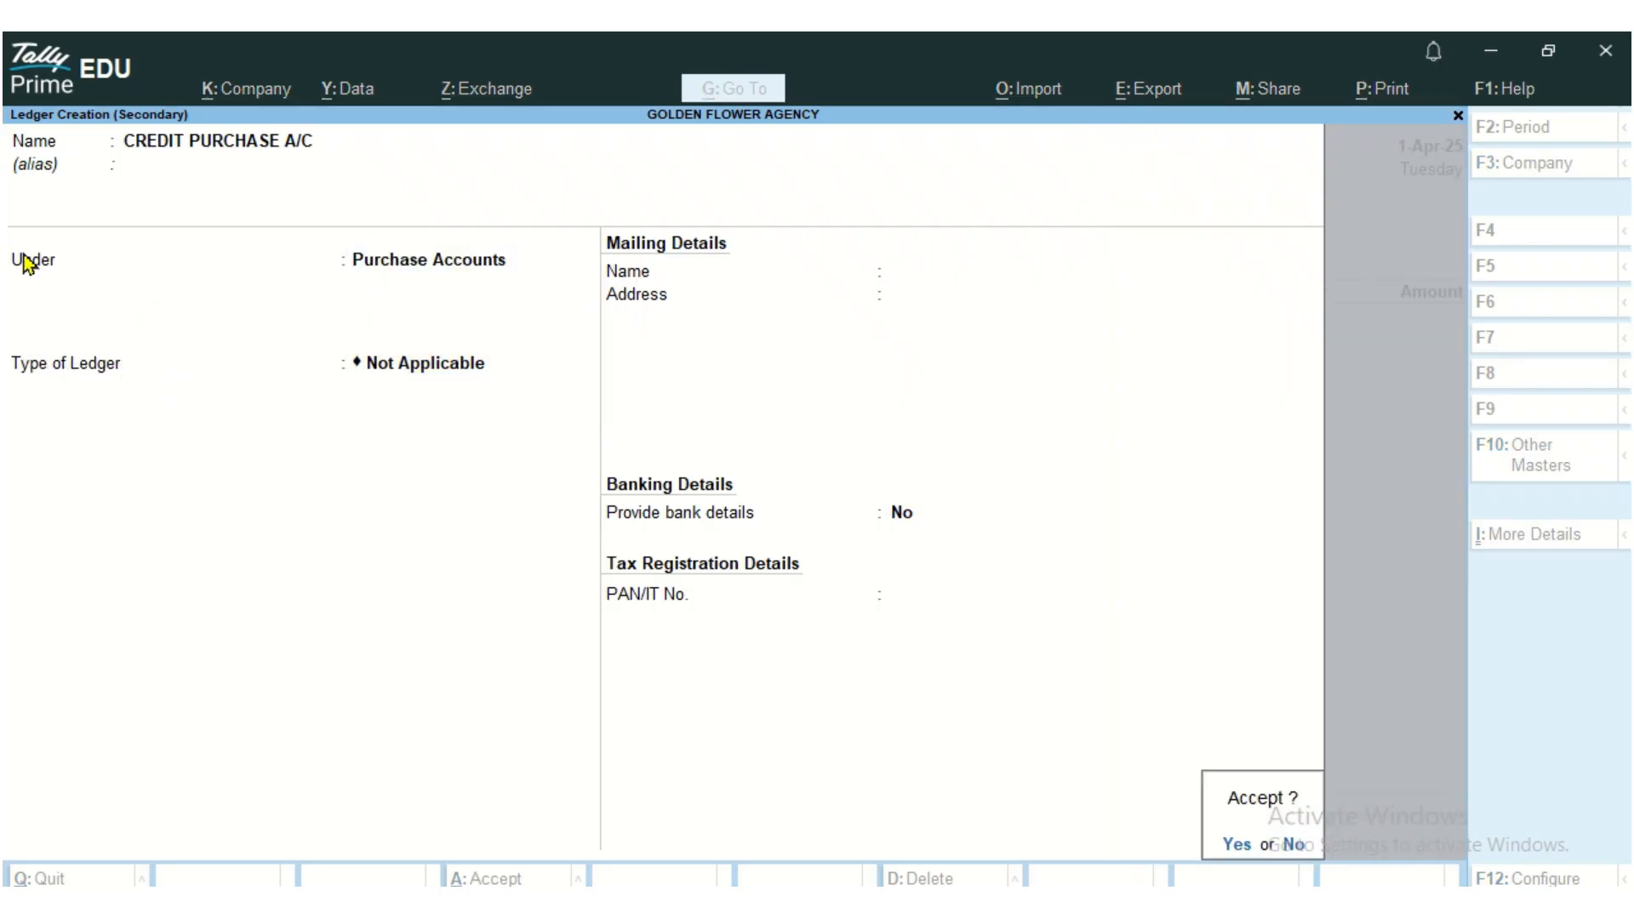
pyautogui.press('Return')
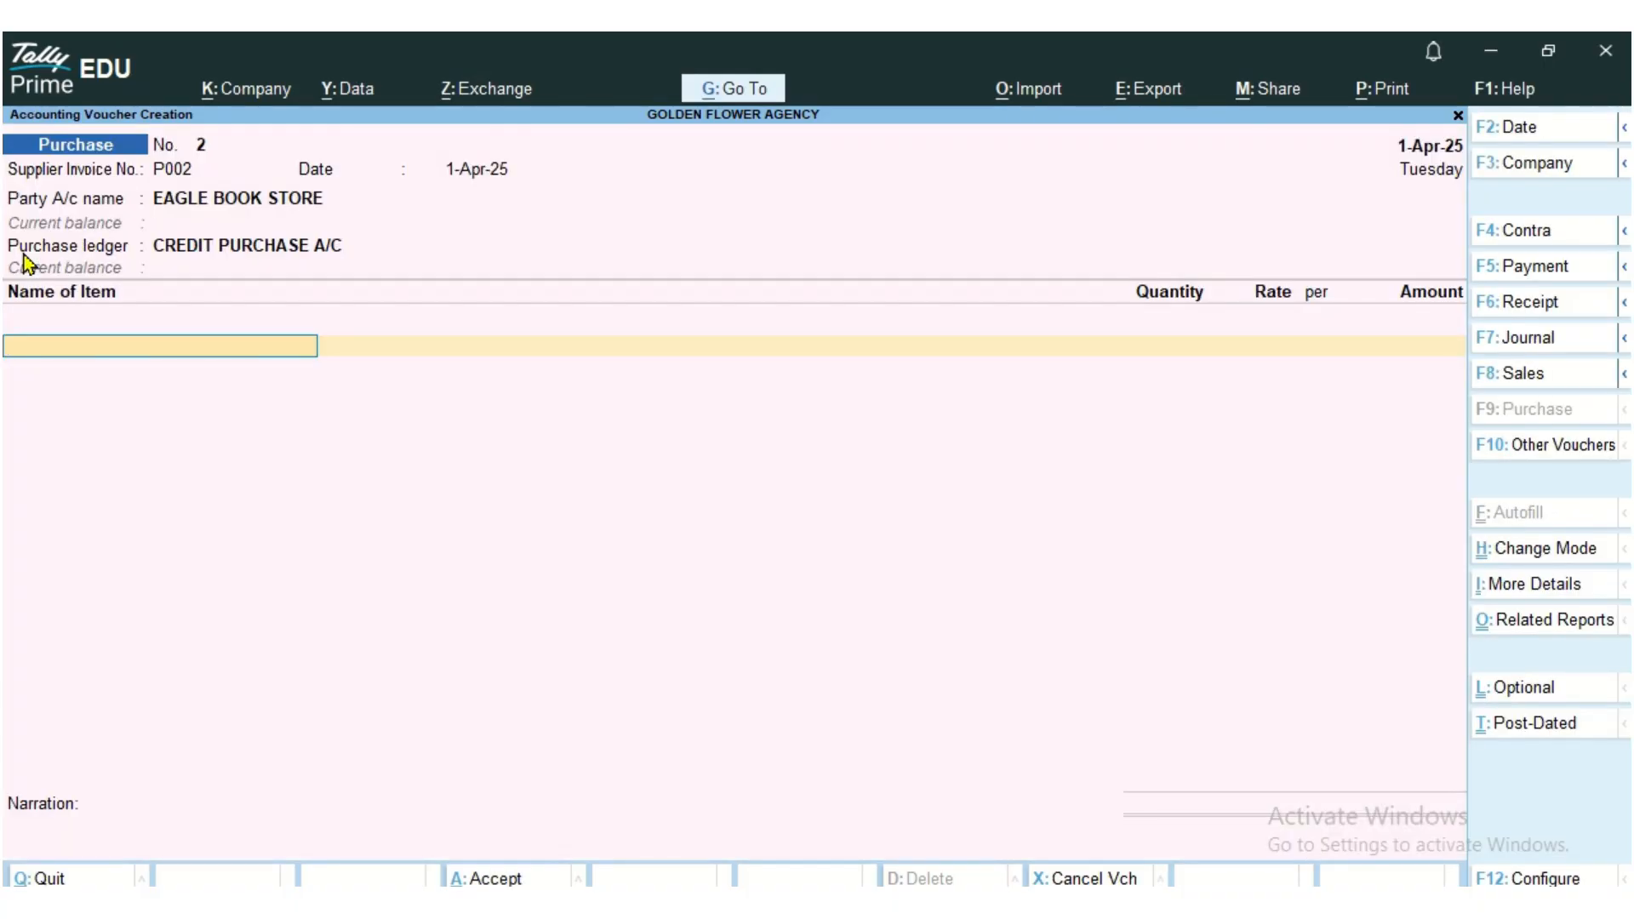
# Step: Add Tally Book as the only item of the purchase, with 5 Nos at a rate of 1,000.00, and end the item list
pyautogui.moveTo(778, 34)
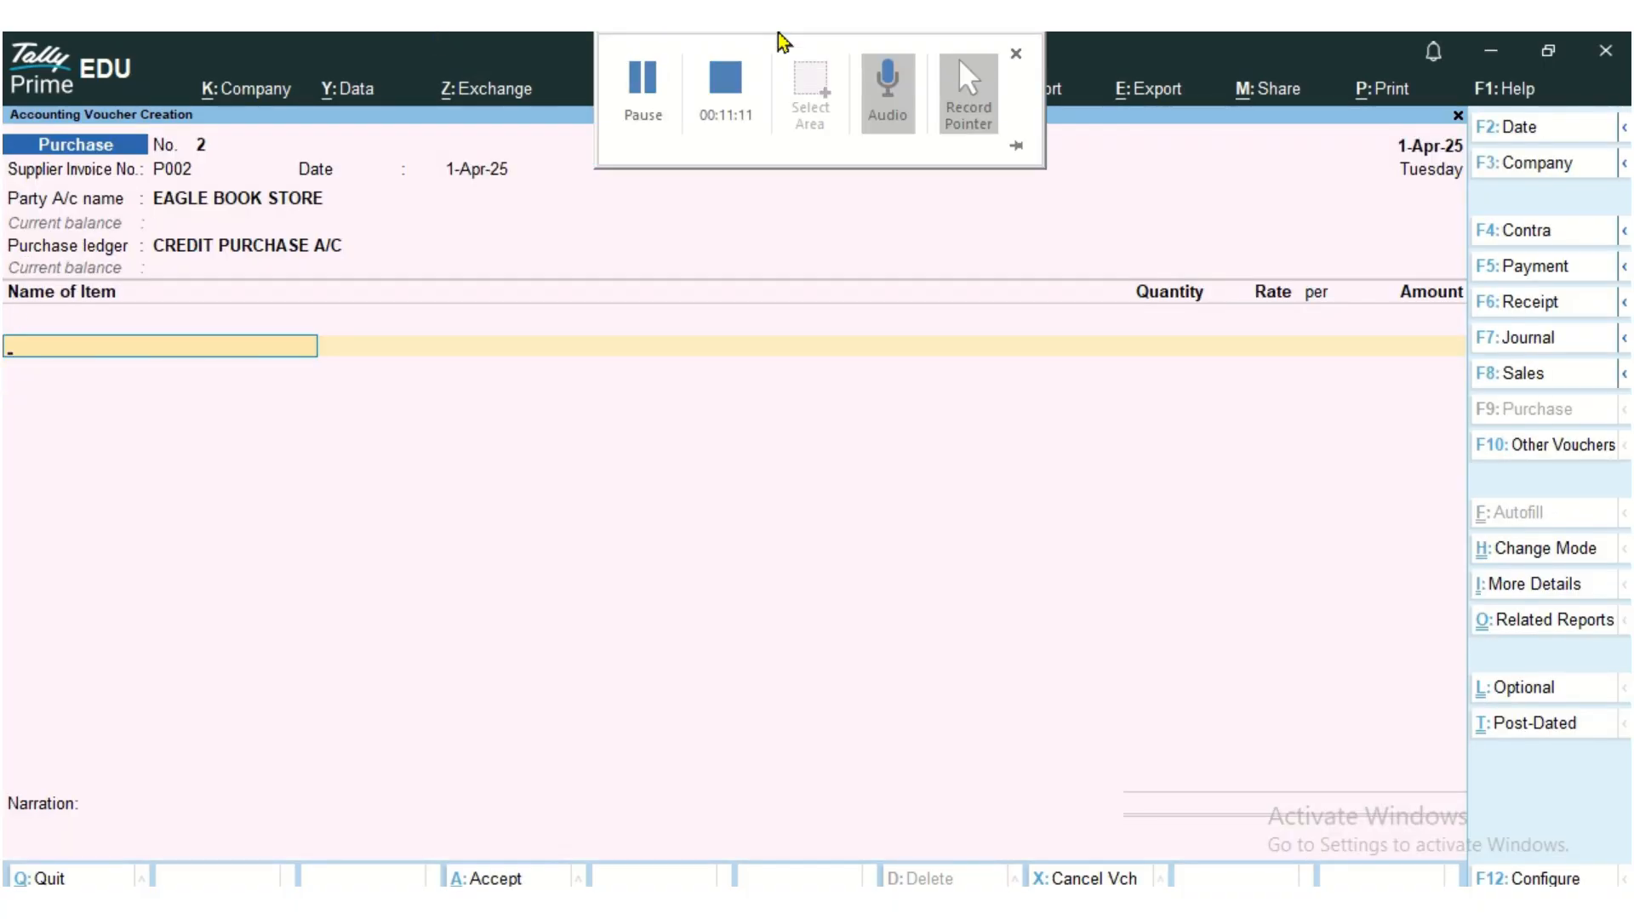
pyautogui.write('TAL')
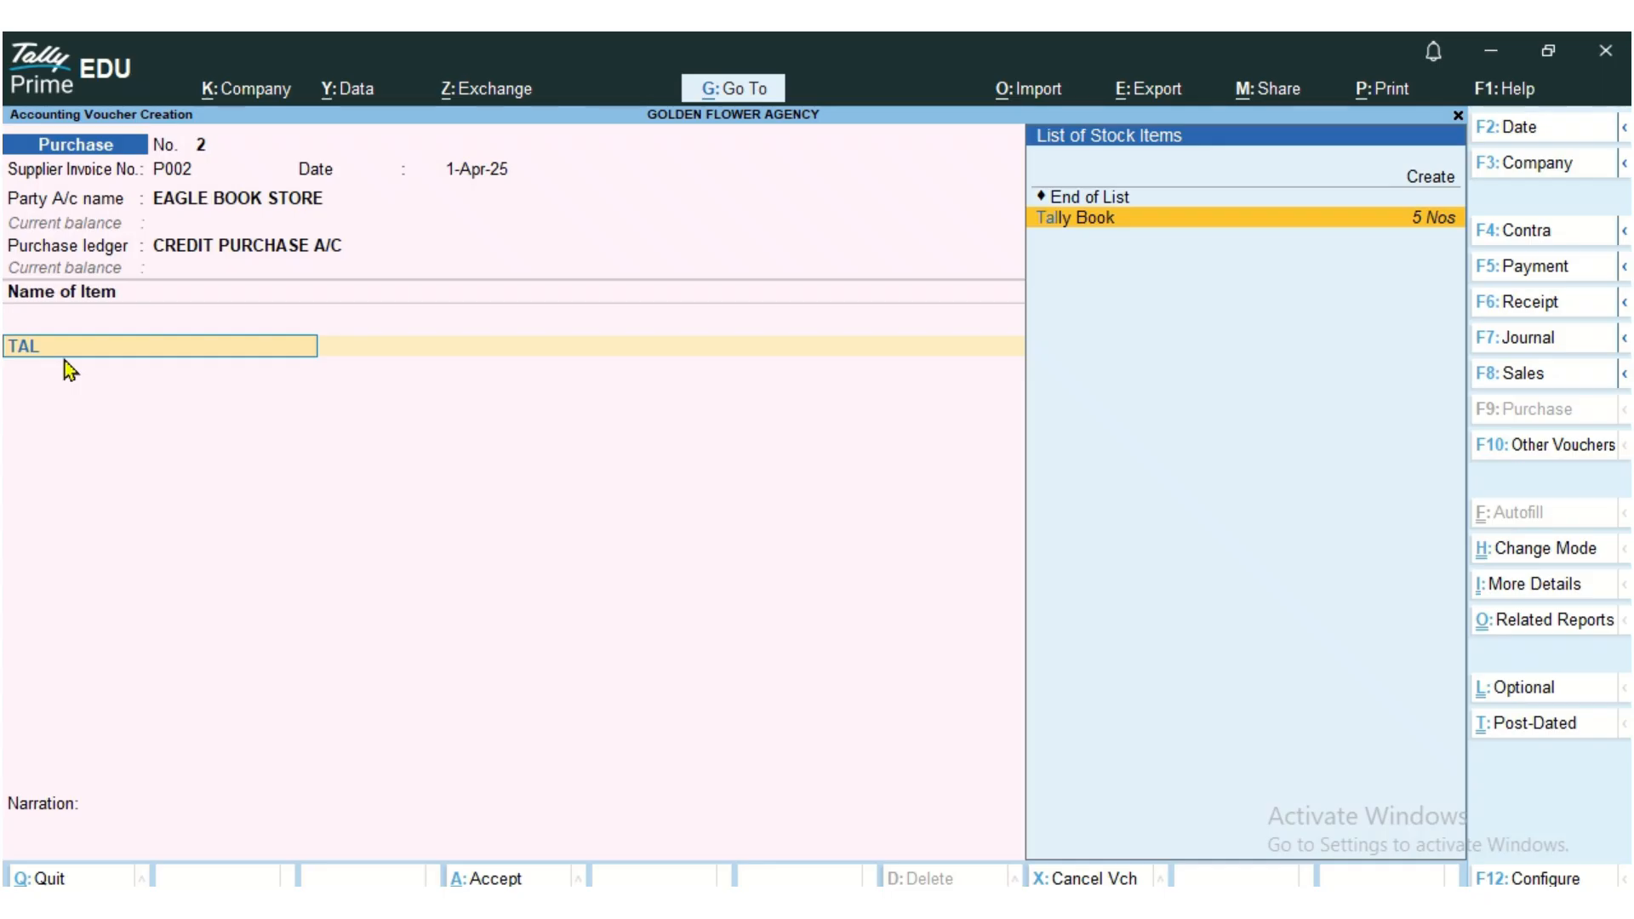
pyautogui.press('Return')
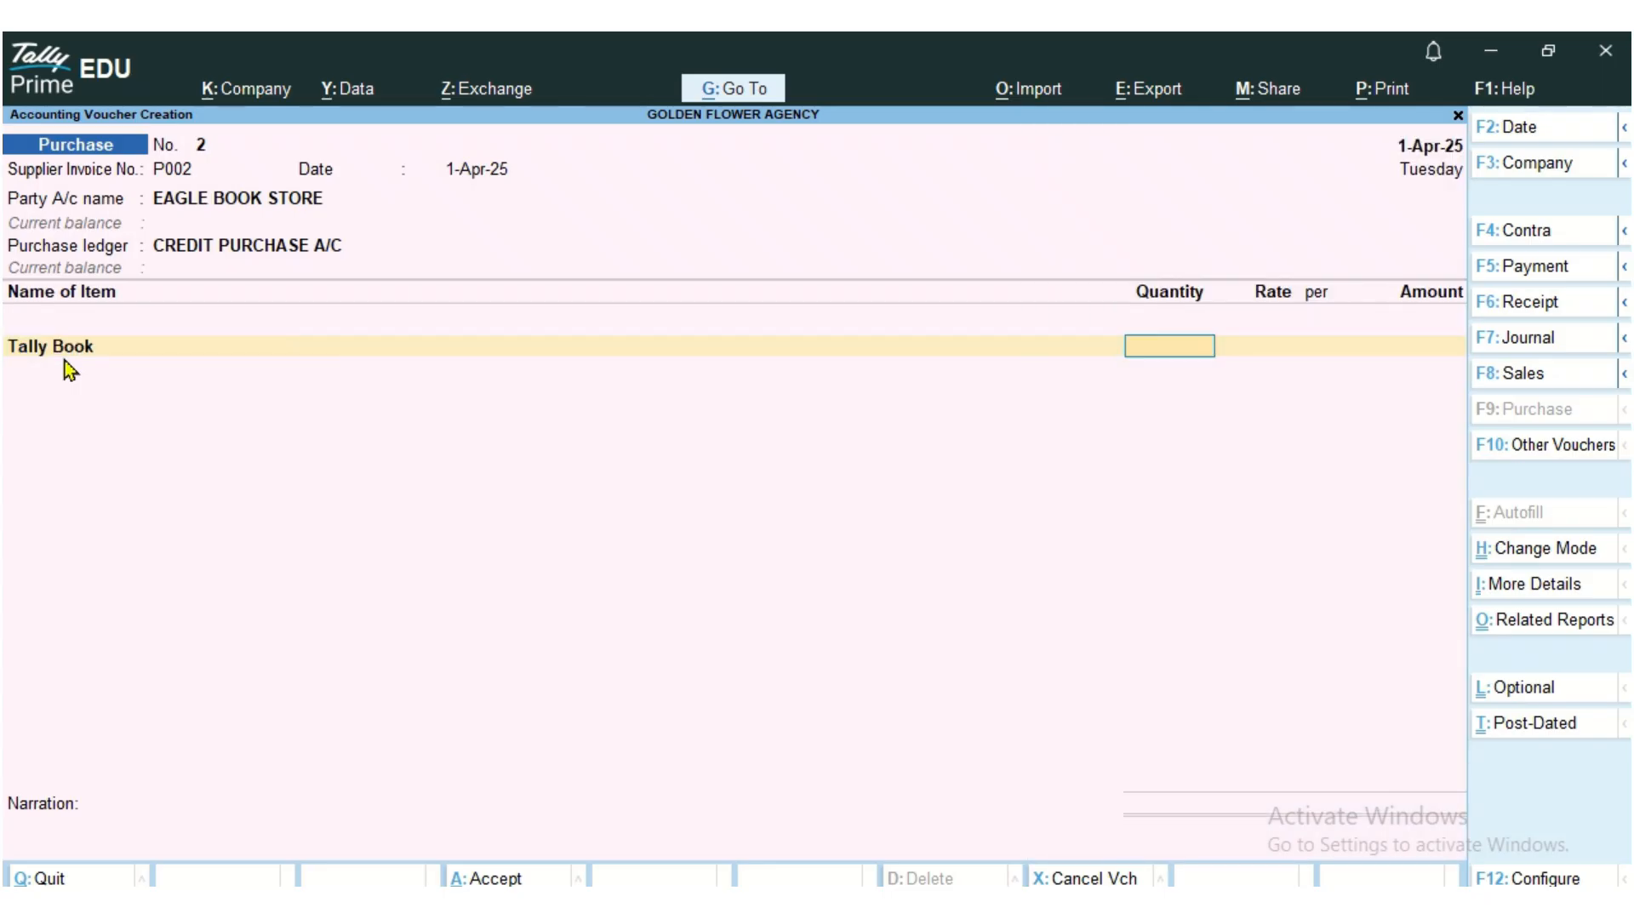
pyautogui.write('5')
pyautogui.press('BackSpace')
pyautogui.write('5')
pyautogui.press('Return')
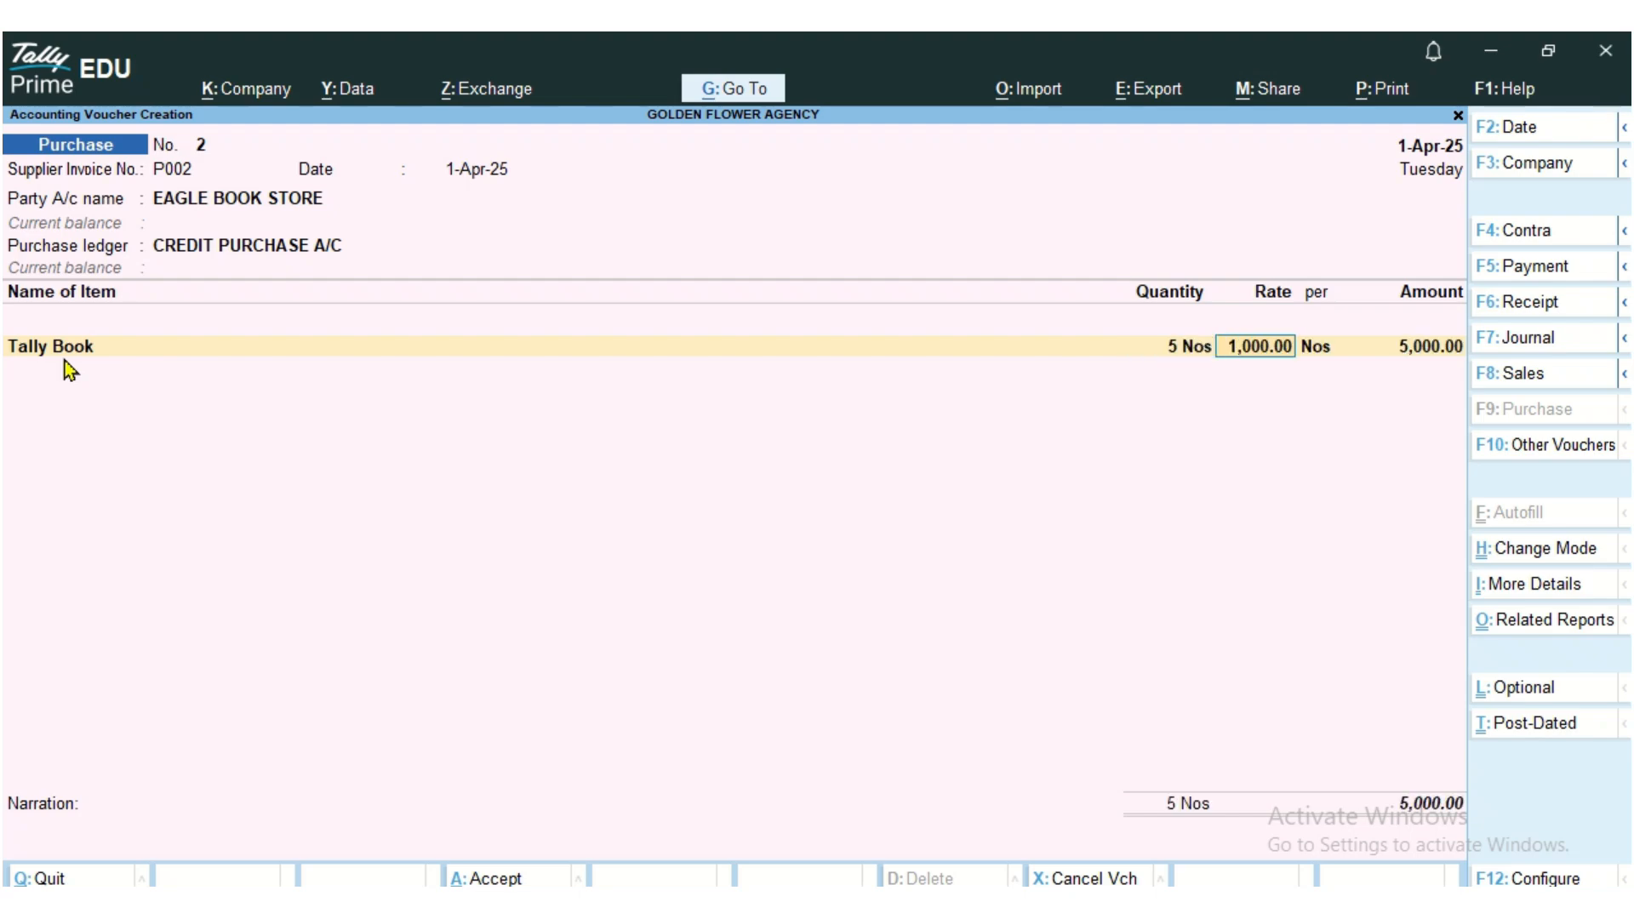
pyautogui.press('Return')
pyautogui.press('Return')
pyautogui.press('Return')
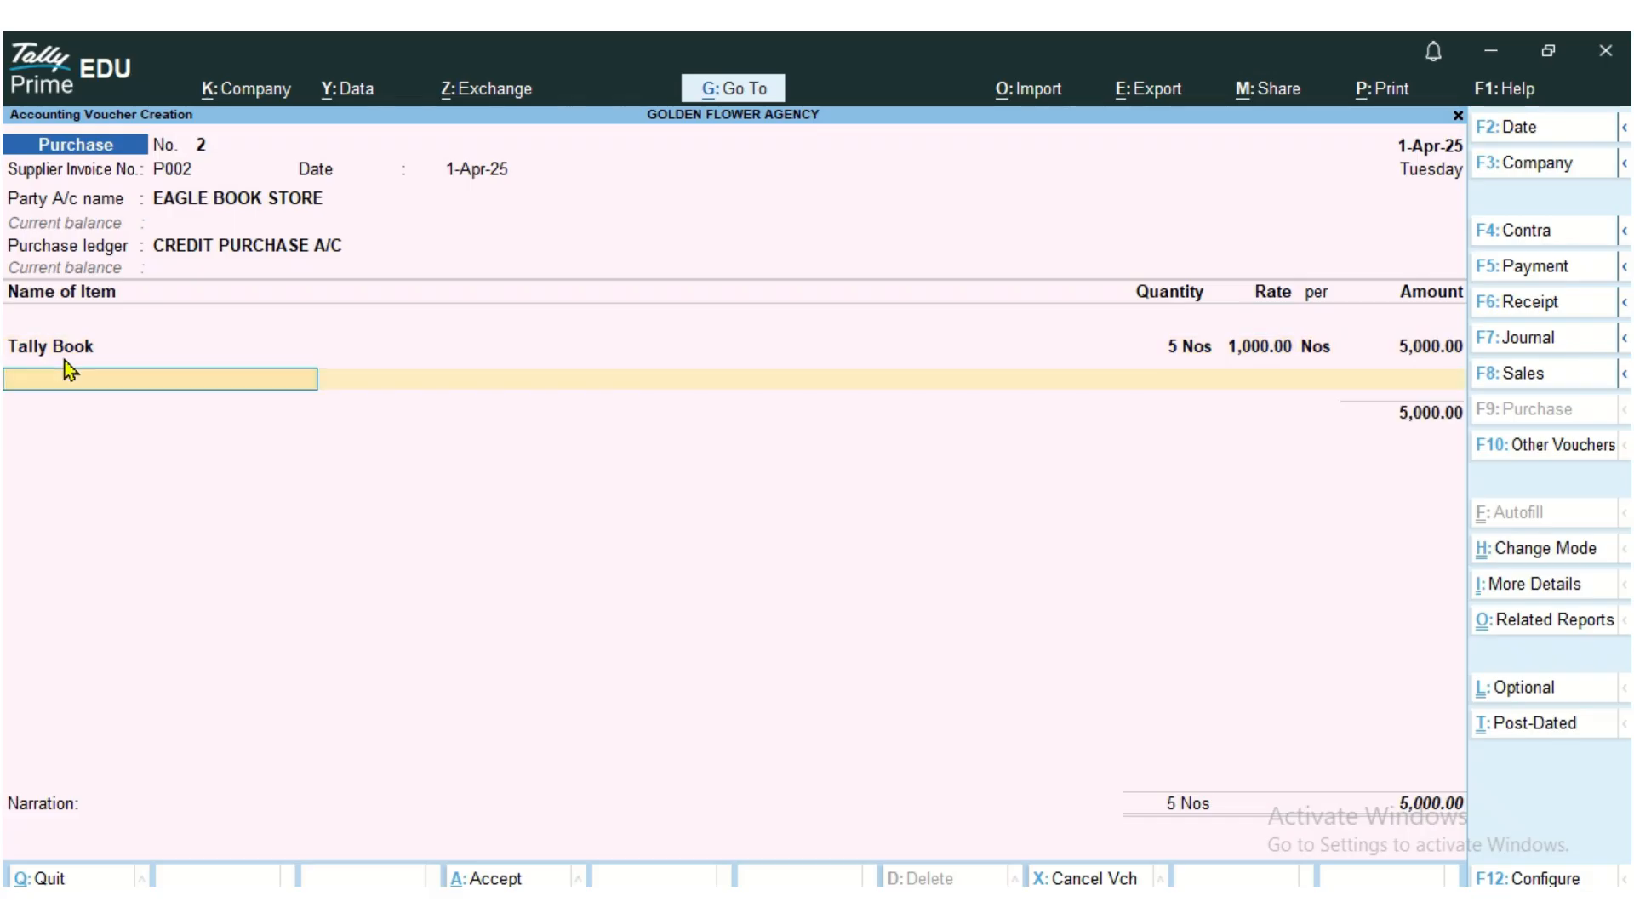
pyautogui.press('Return')
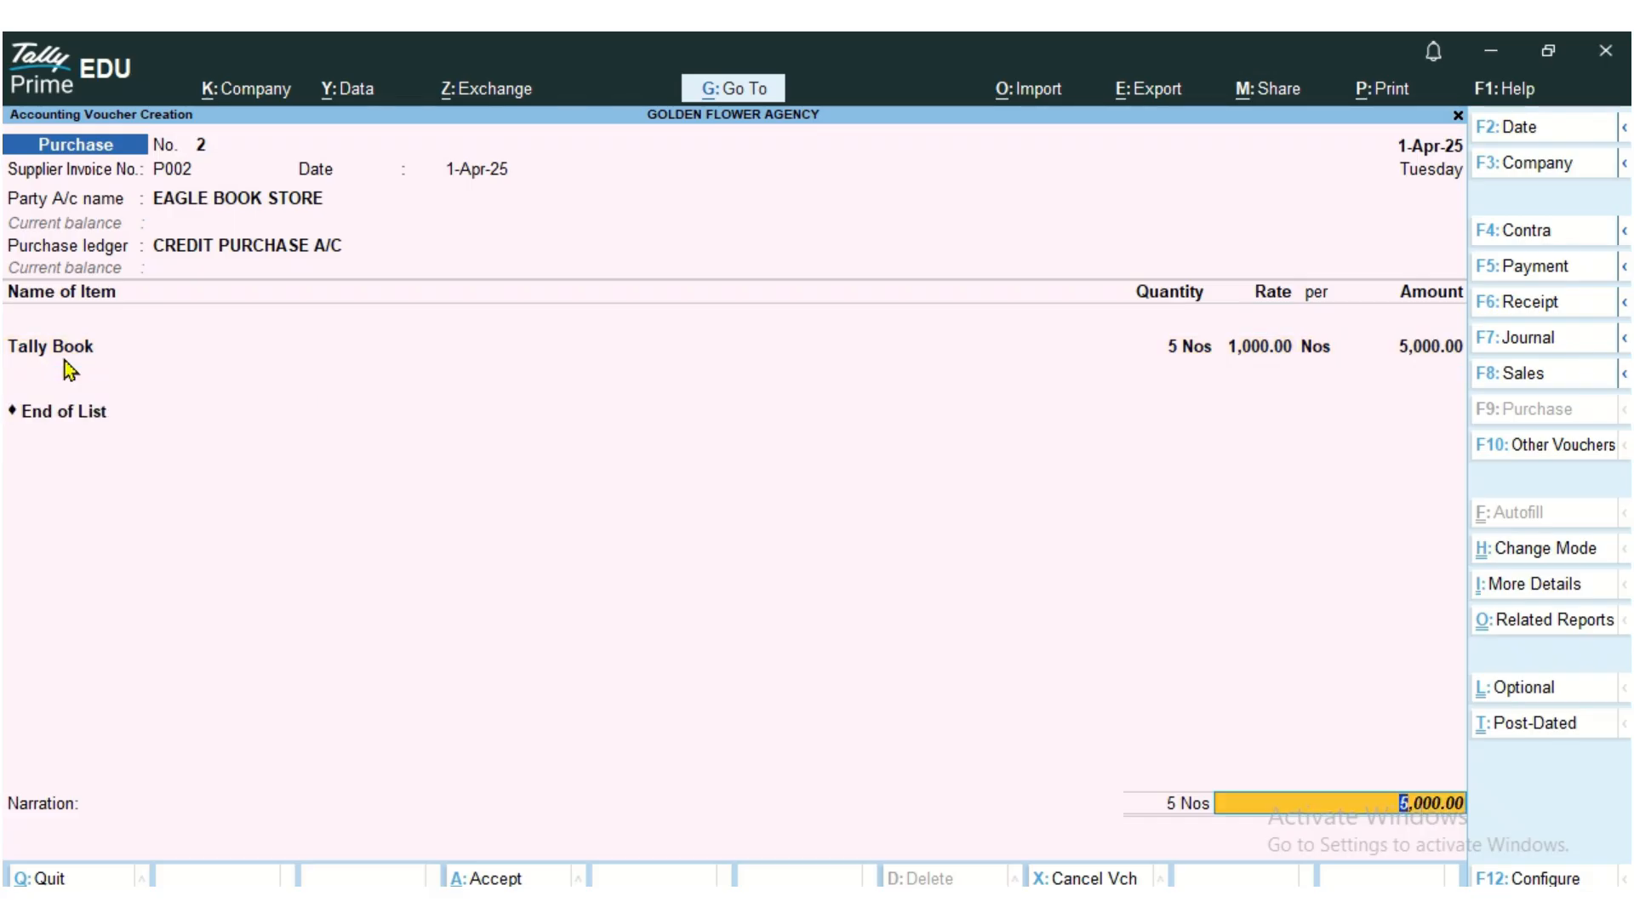
# Step: Record the bill-wise details for EAGLE BOOK STORE as New Ref P002 with 30 days of credit
pyautogui.press('Return')
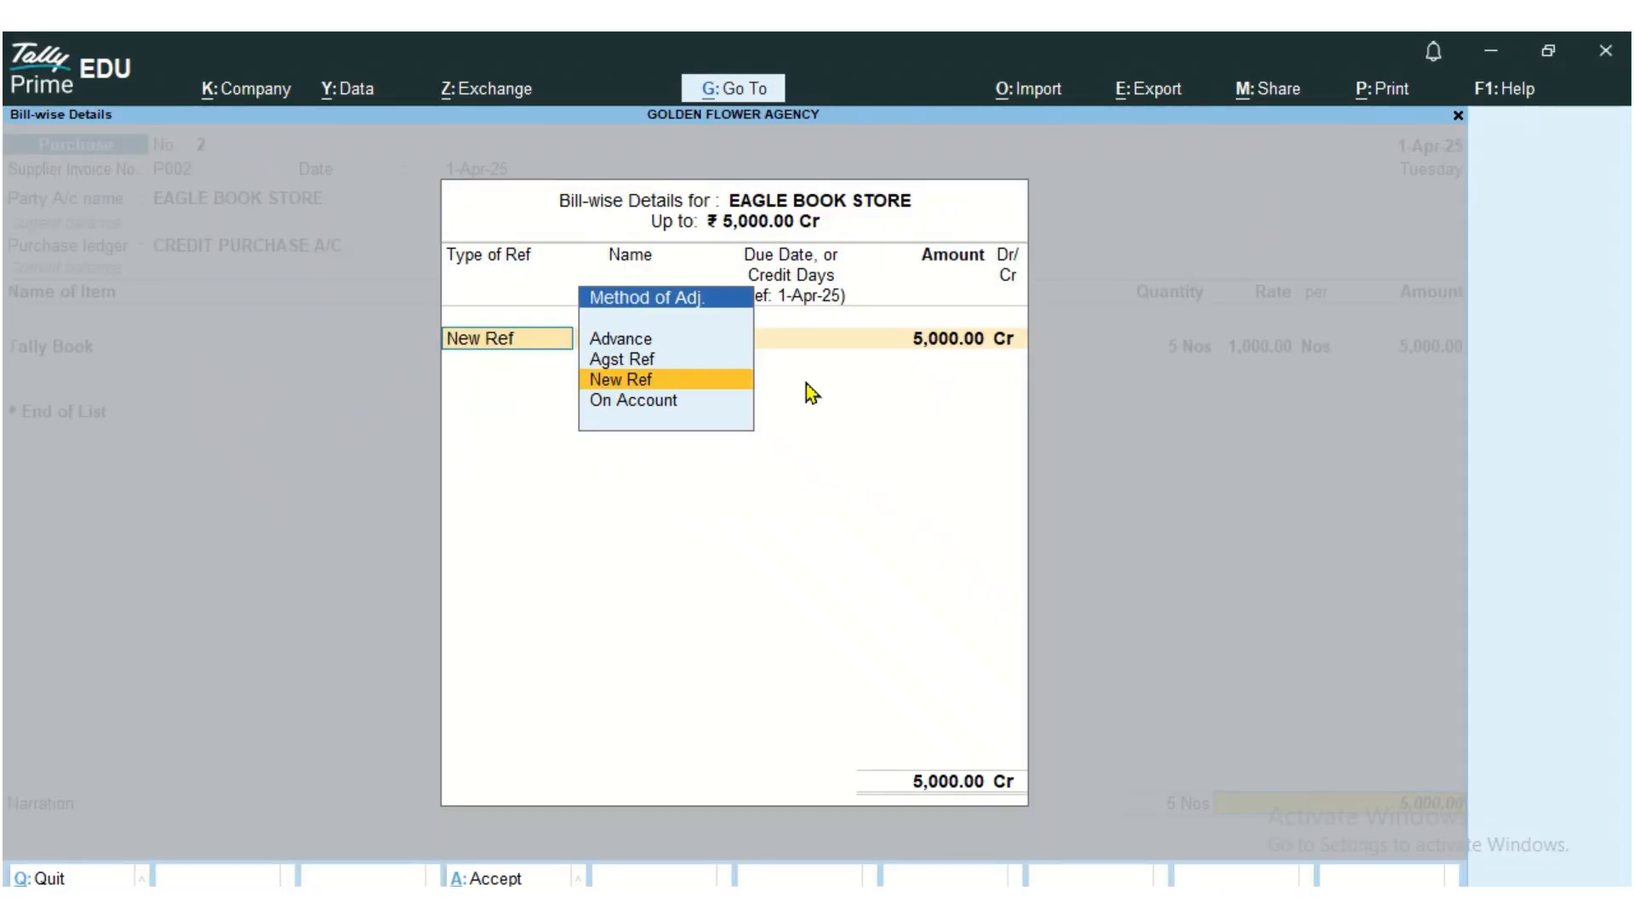
pyautogui.press('Return')
pyautogui.press('Return')
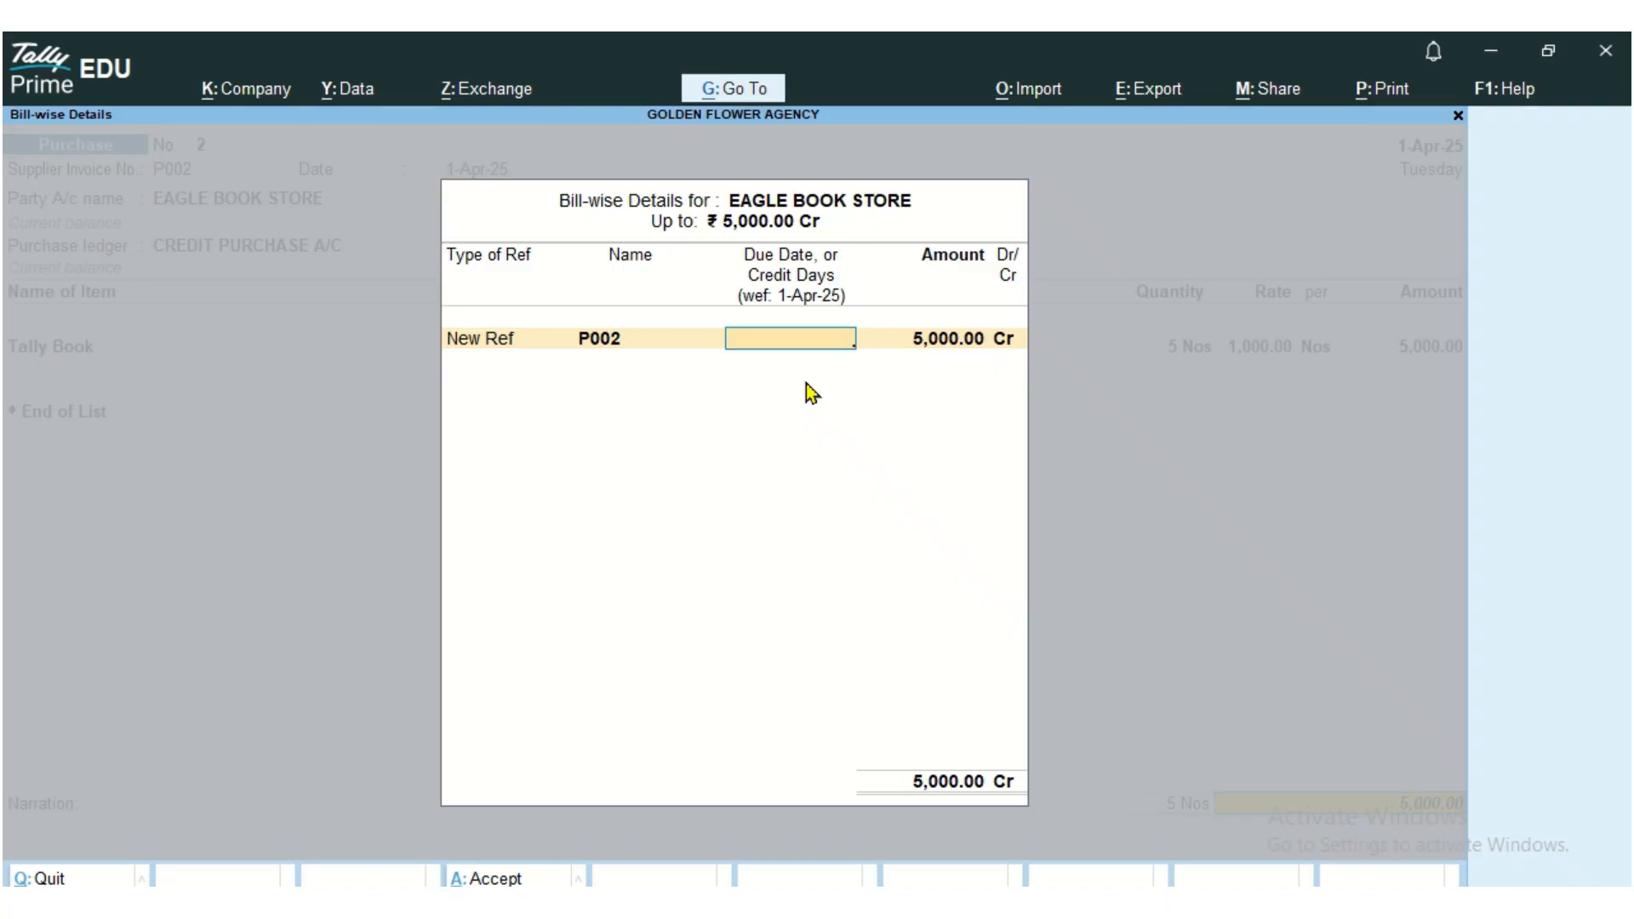
pyautogui.write('30')
pyautogui.press('Return')
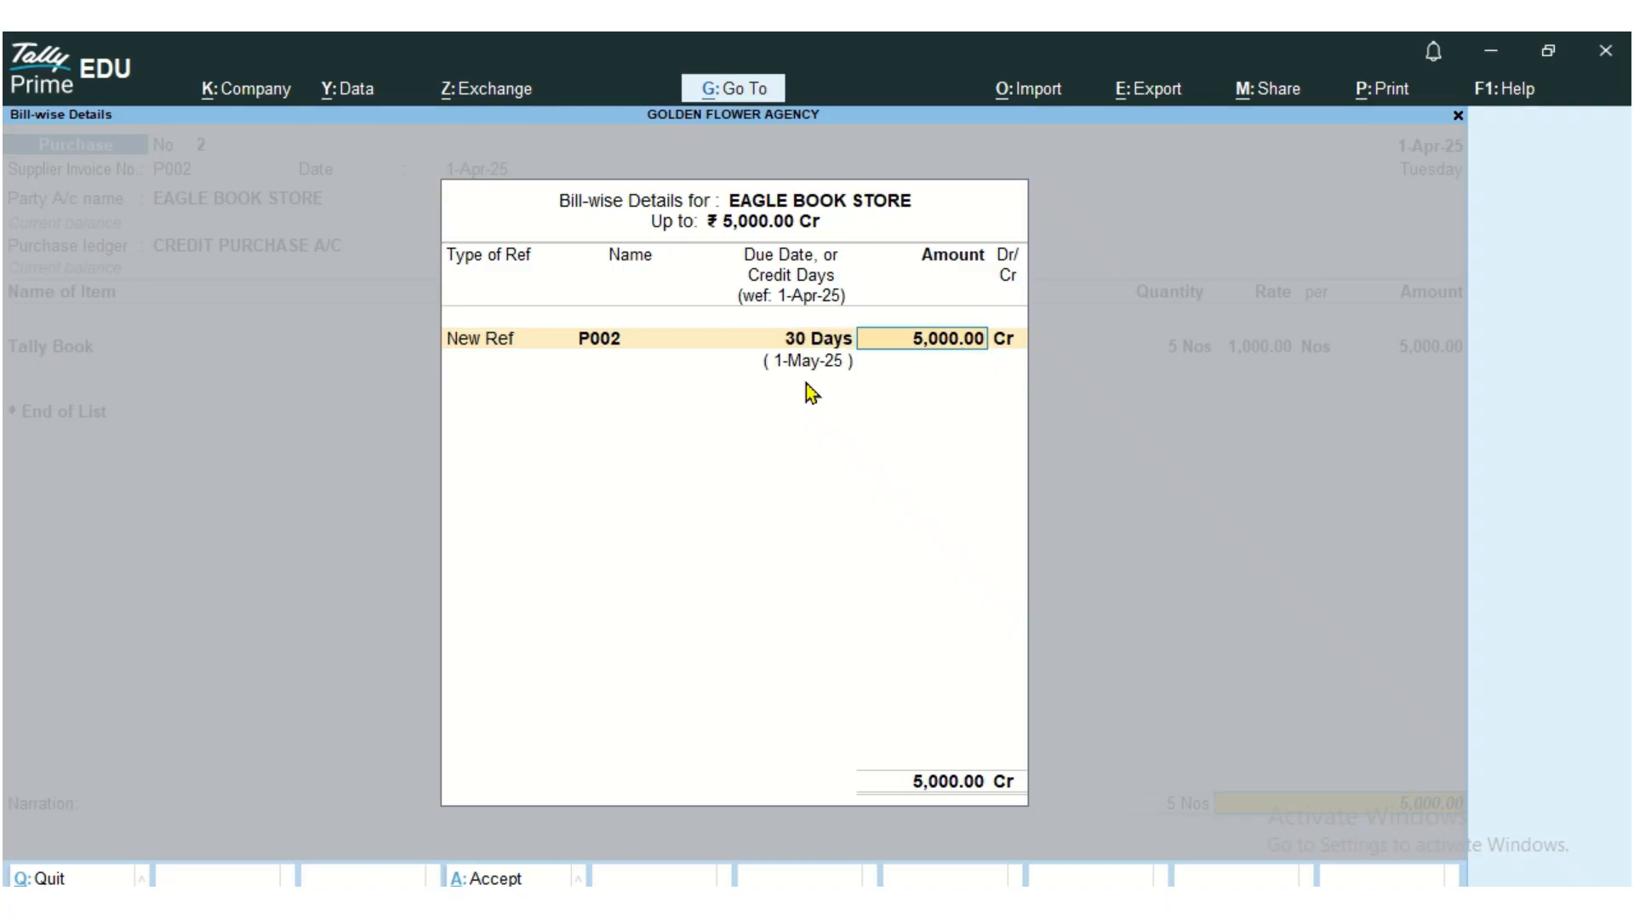
# Step: Accept the bill allocation of 5,000.00 Cr, leave the narration blank and save the purchase voucher
pyautogui.press('BackSpace')
pyautogui.press('BackSpace')
pyautogui.press('Return')
pyautogui.press('Return')
pyautogui.press('Return')
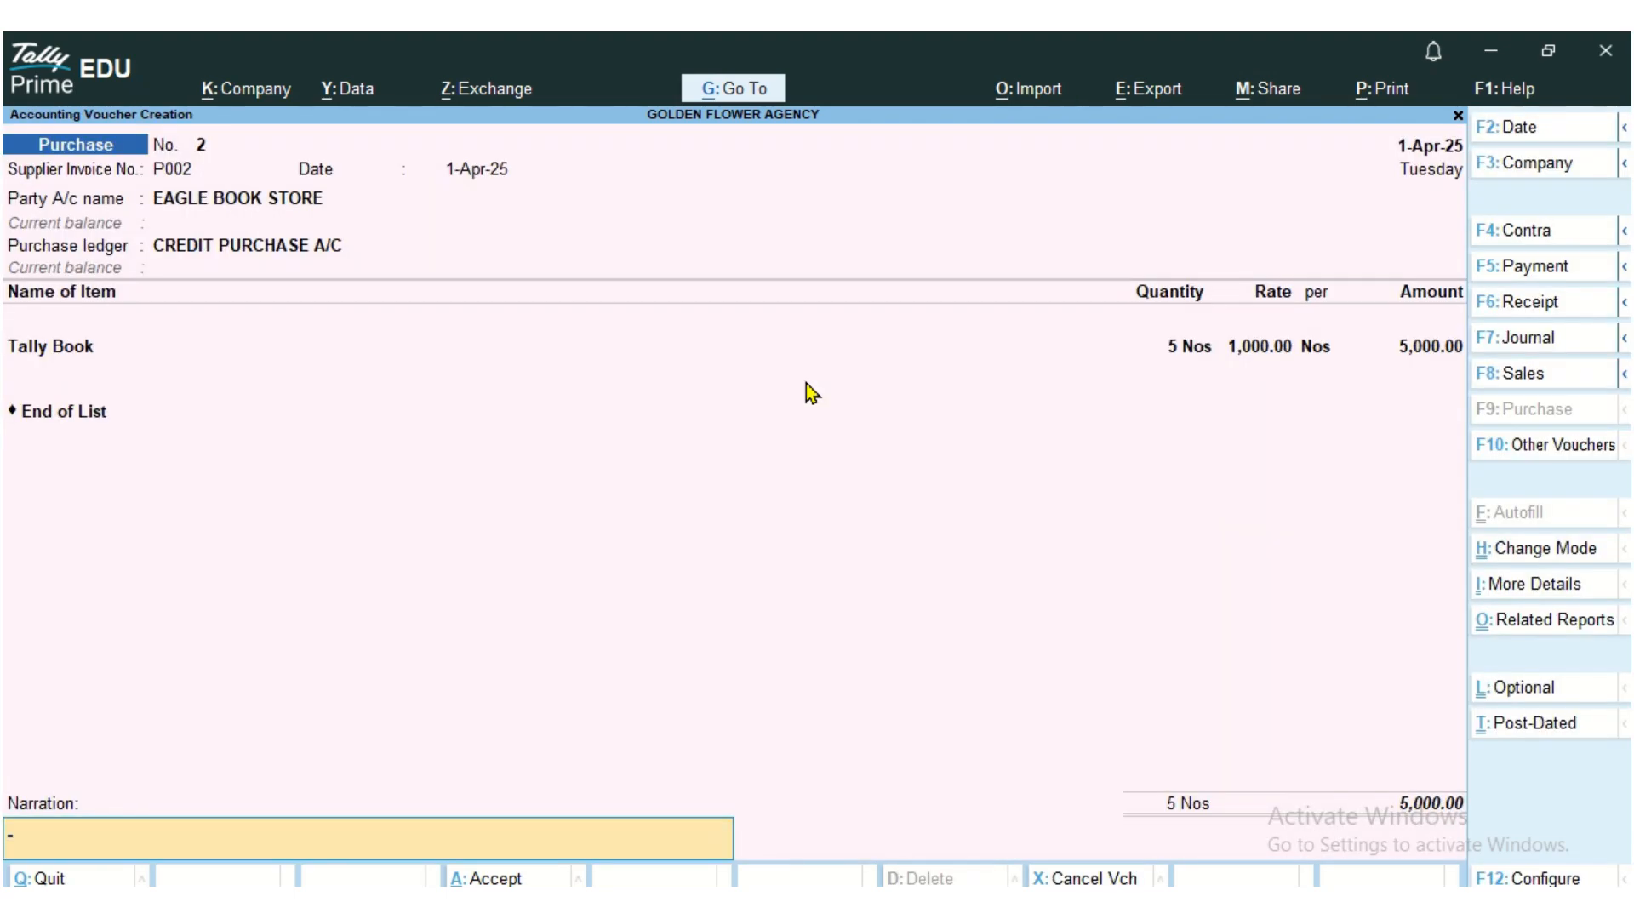
pyautogui.press('Return')
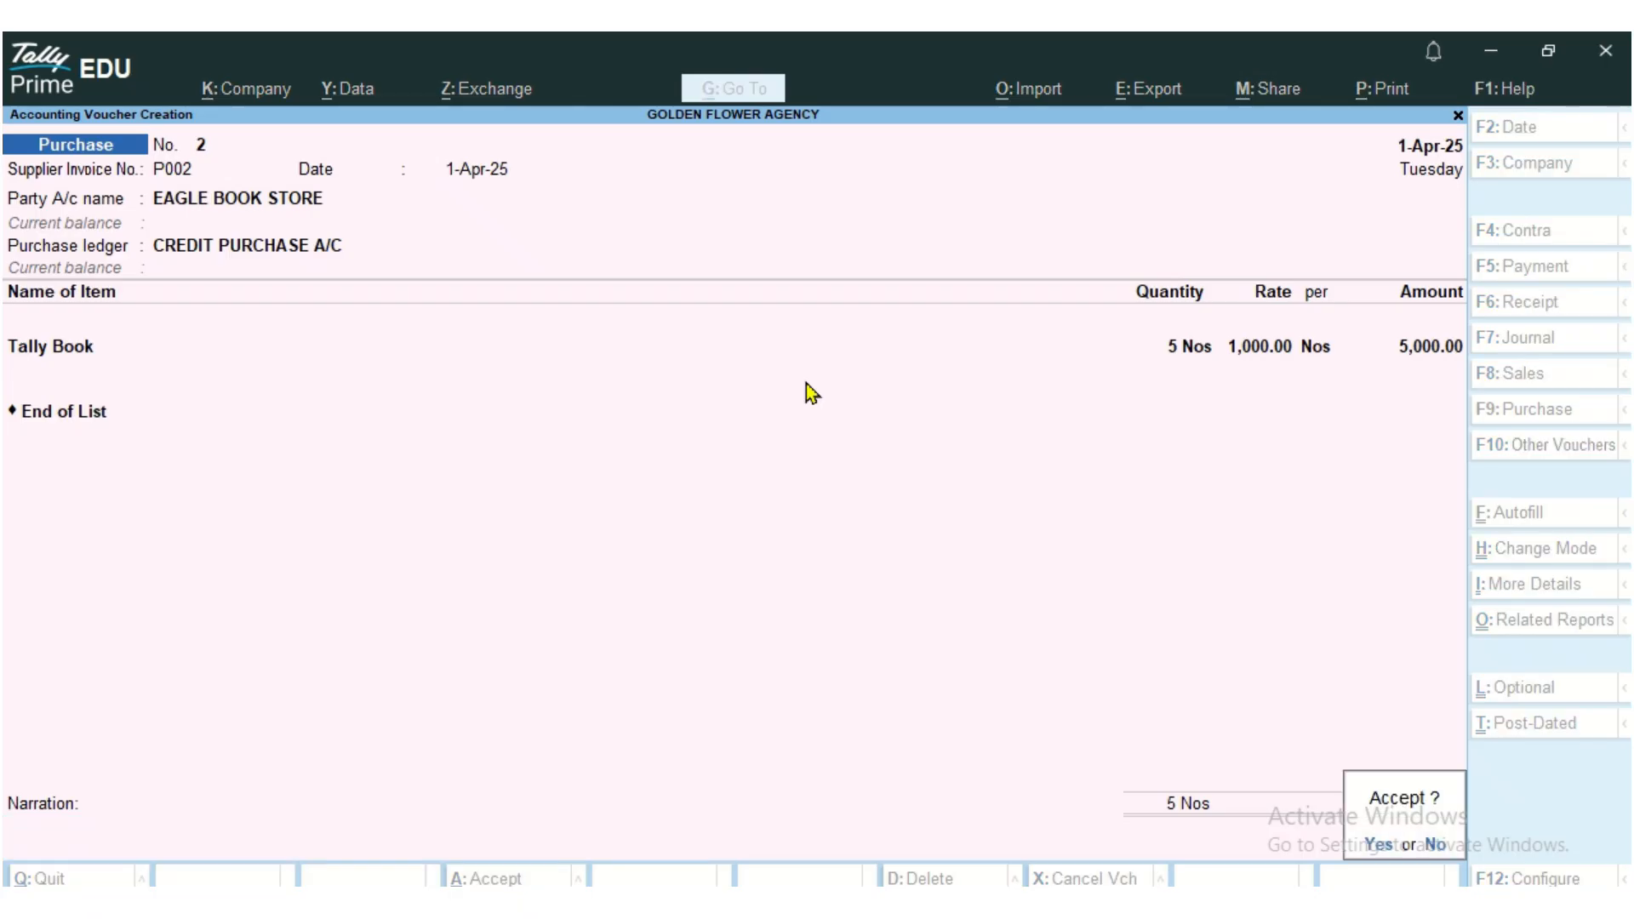
pyautogui.press('y')
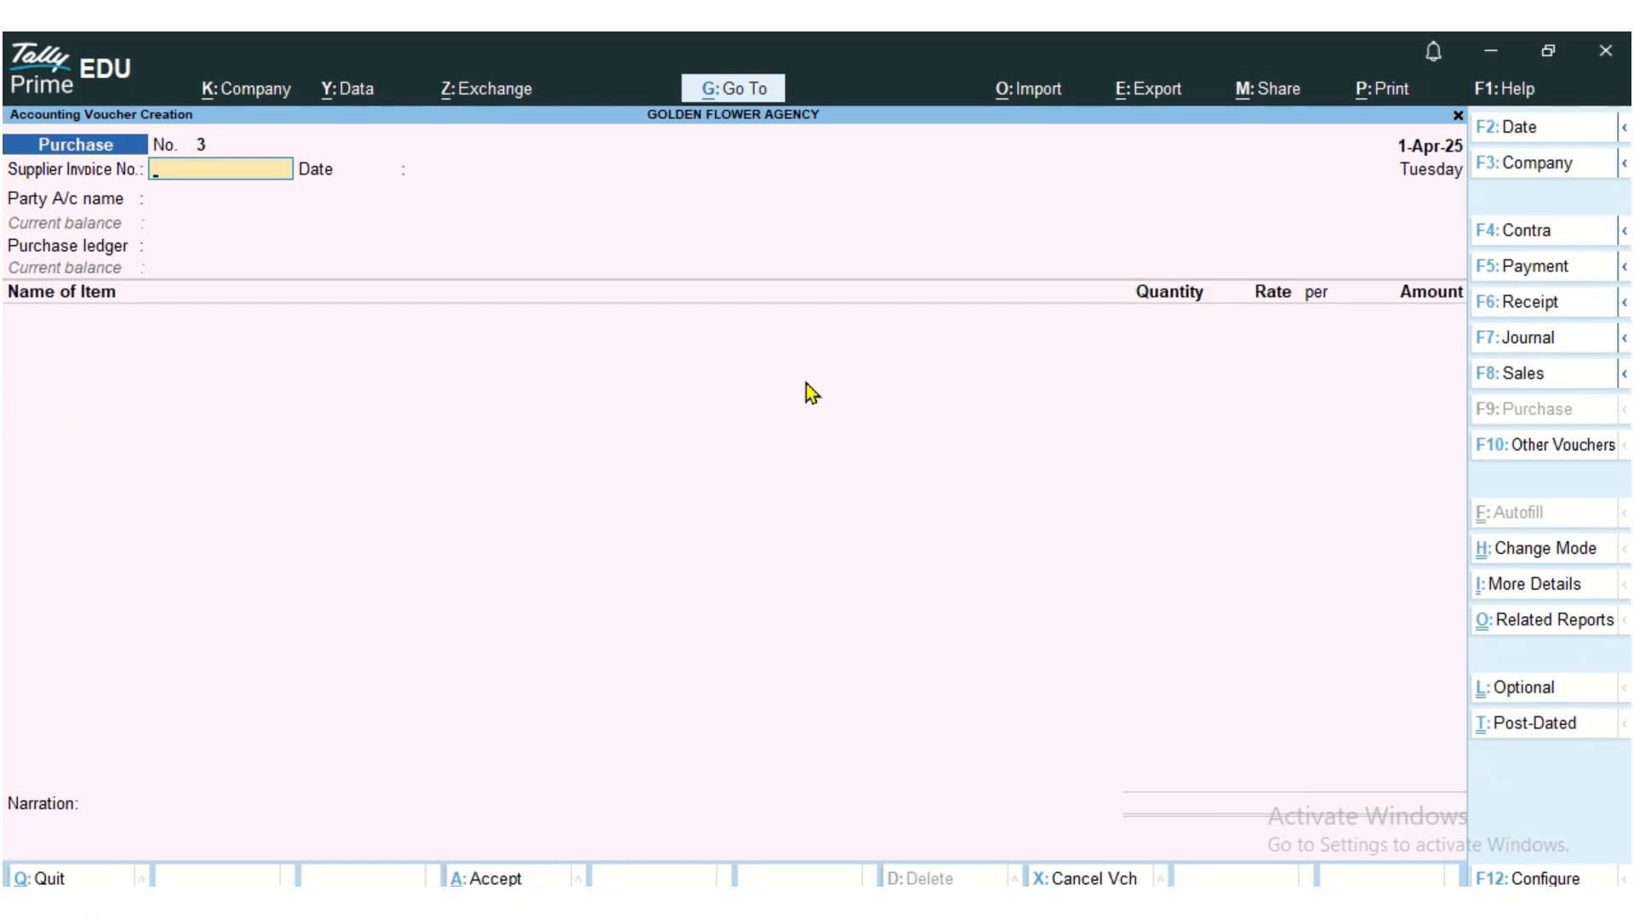
# Step: Leave voucher creation and display the list of additional reports for the company
pyautogui.press('Escape')
pyautogui.press('Down')
pyautogui.press('Down')
pyautogui.press('Down')
pyautogui.press('Down')
pyautogui.press('Down')
pyautogui.press('Down')
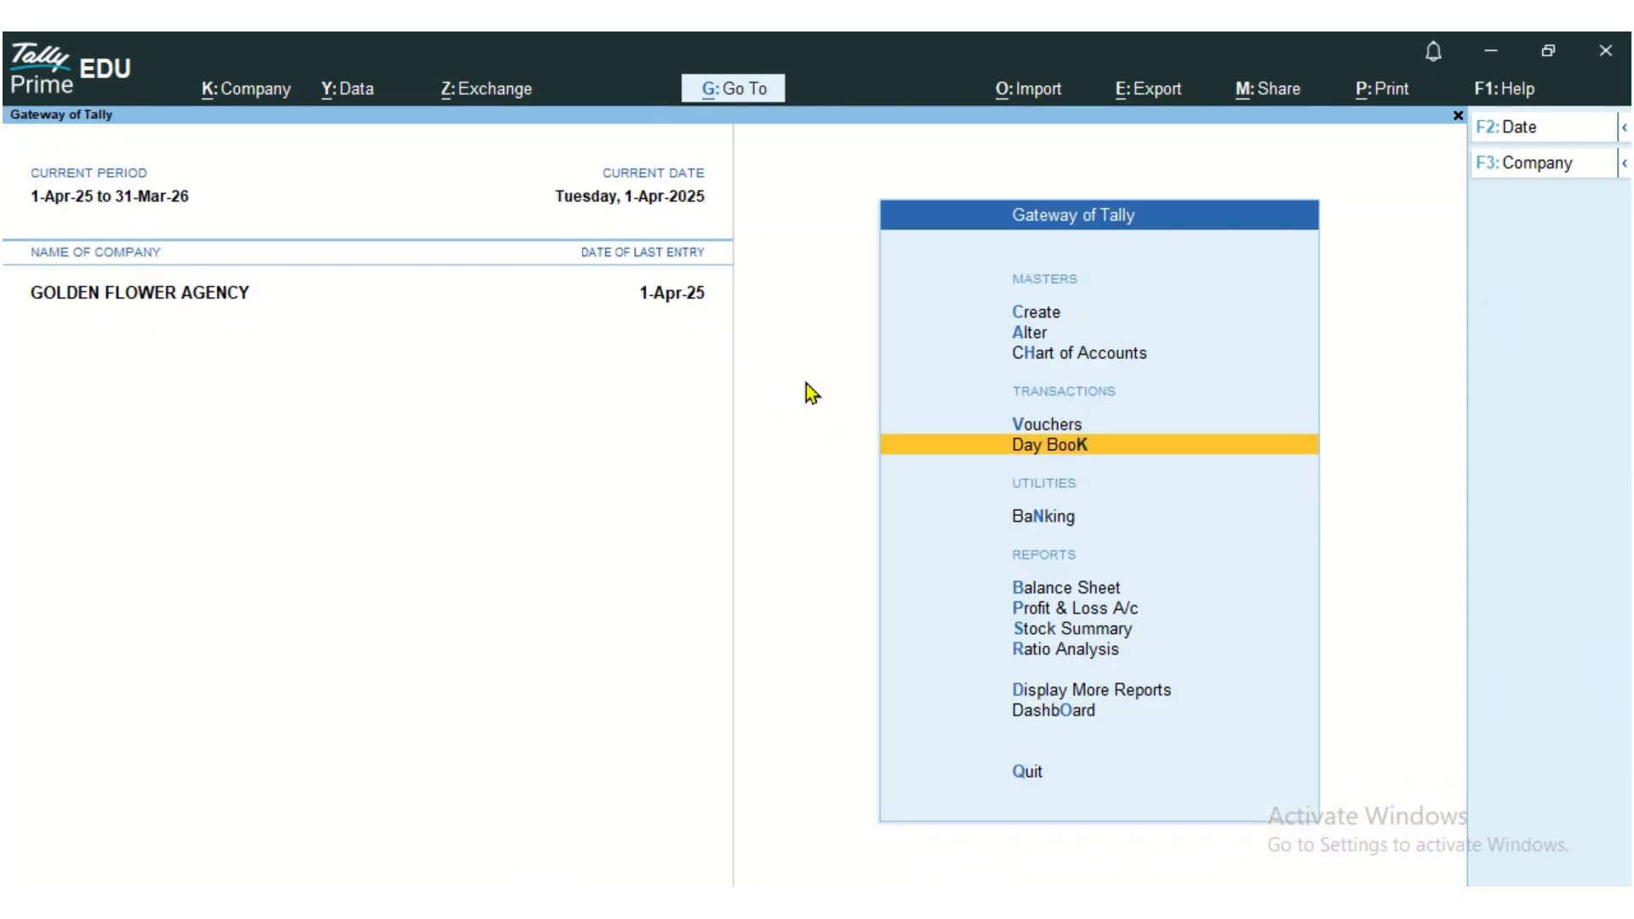
pyautogui.press('Down')
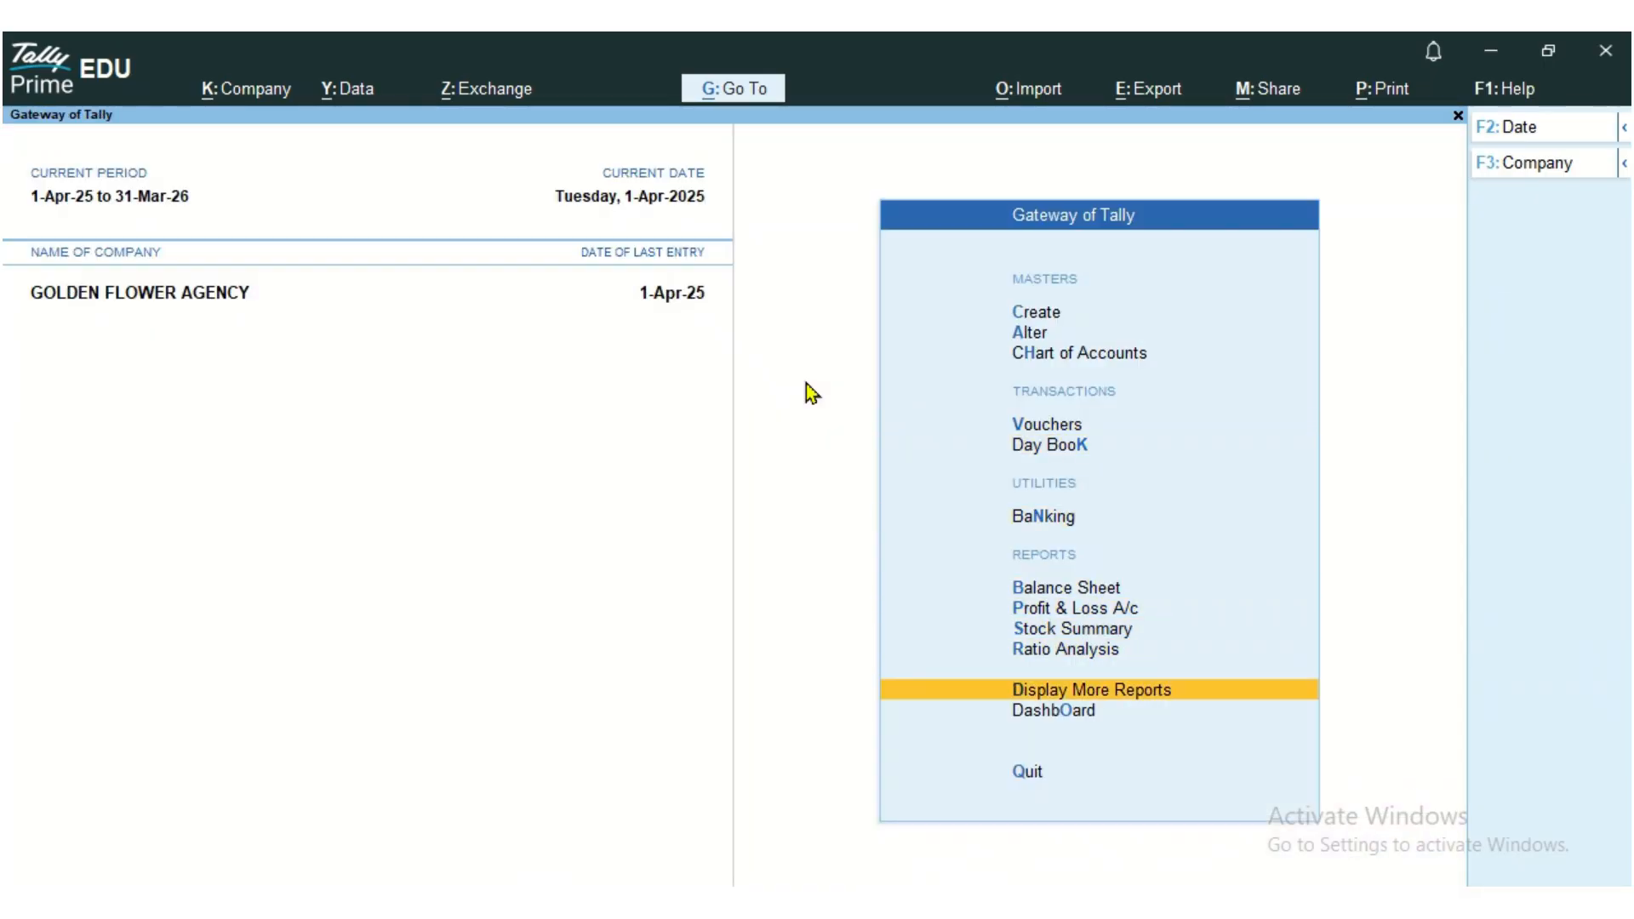
pyautogui.press('Return')
# Step: Open the Cash/Bank Book summary among the account books
pyautogui.press('Down')
pyautogui.press('Down')
pyautogui.press('Down')
pyautogui.press('Down')
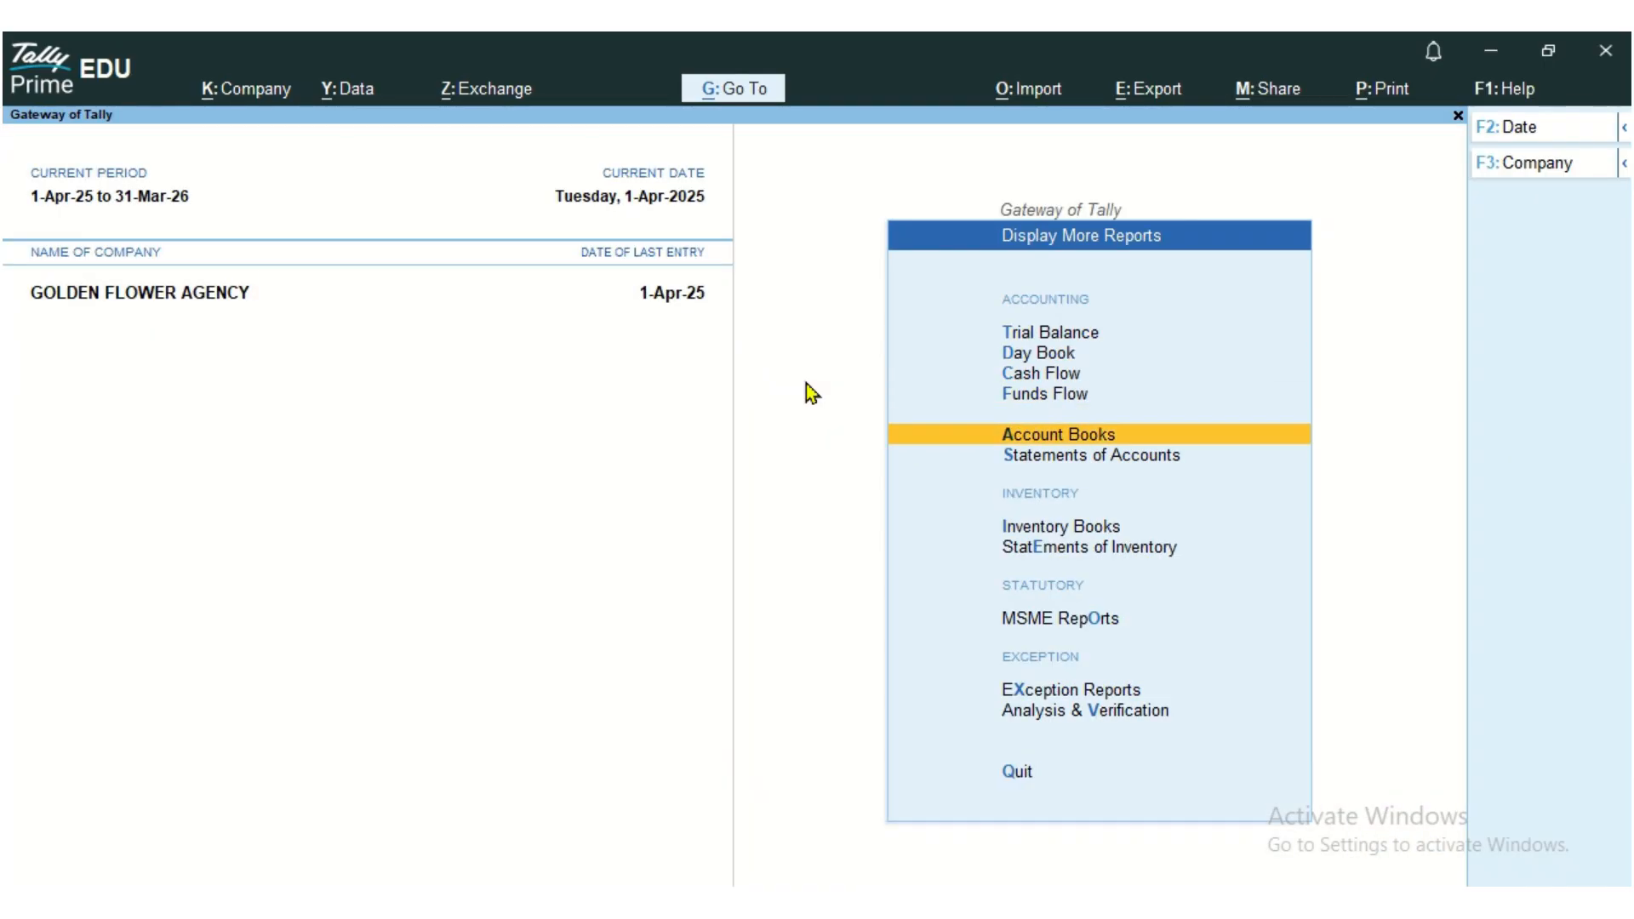
pyautogui.press('Return')
pyautogui.press('Up')
pyautogui.press('Down')
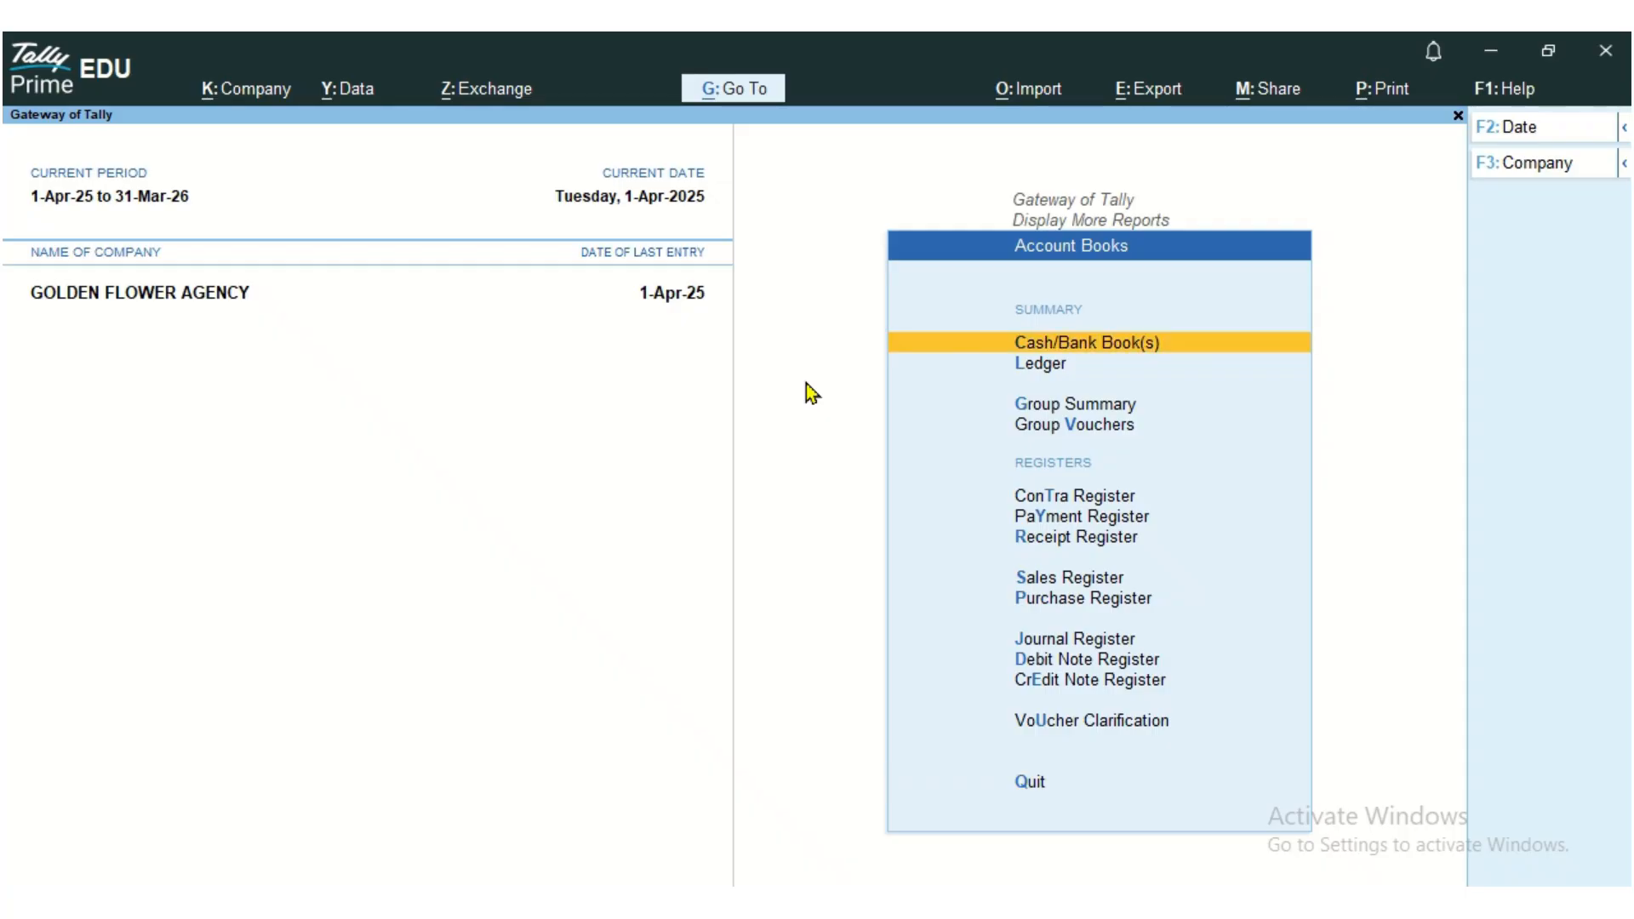
pyautogui.press('Return')
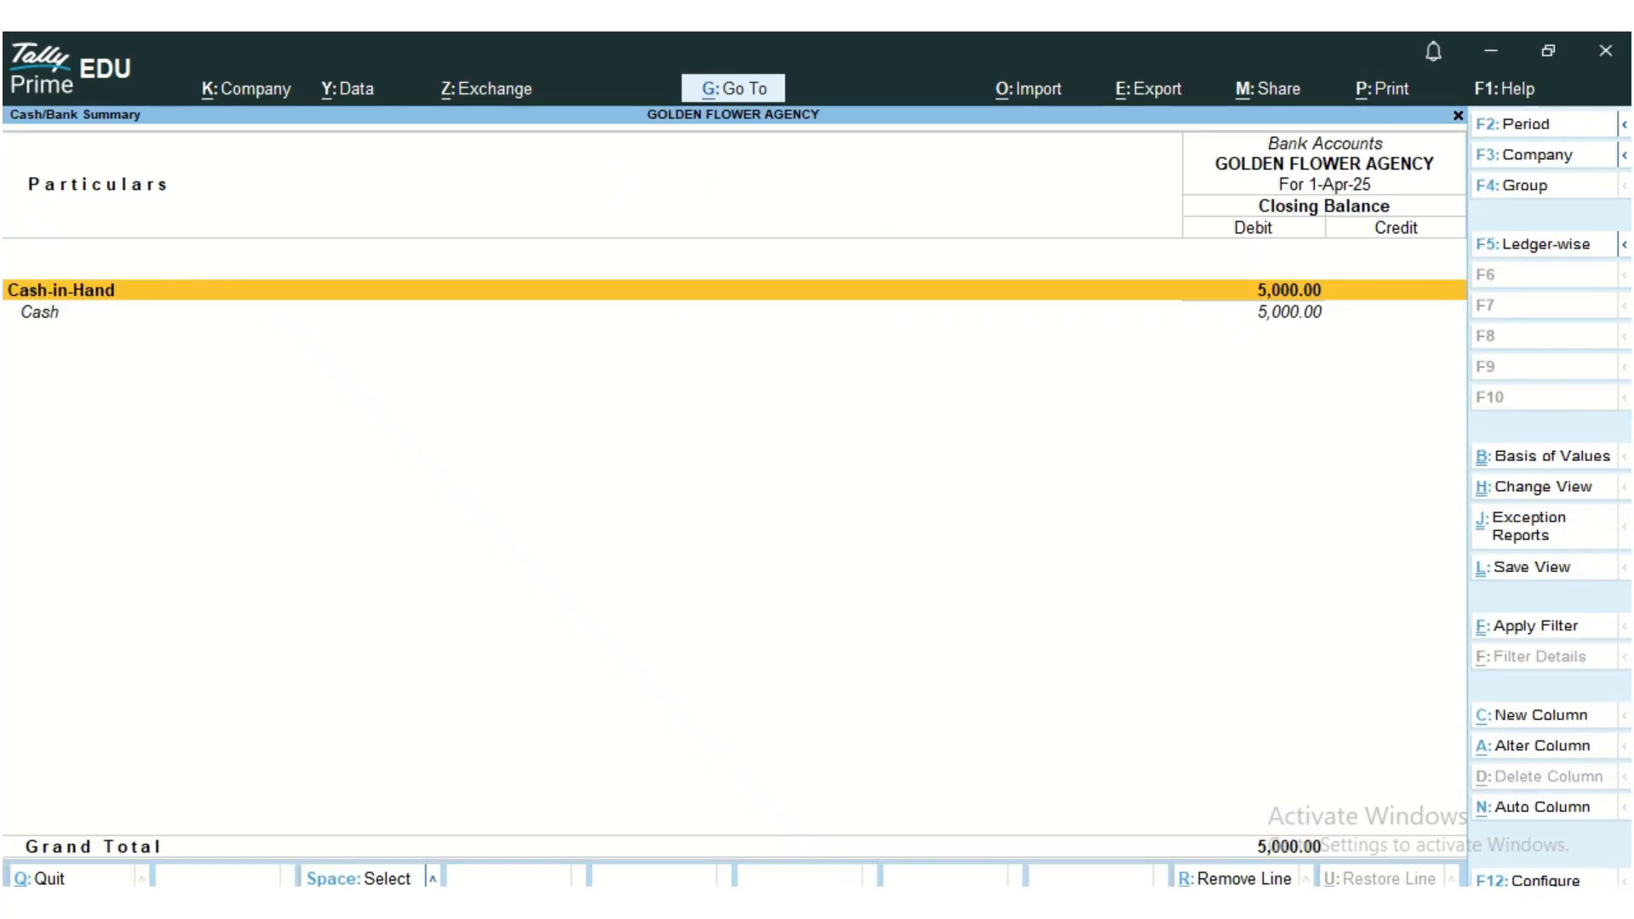
# Step: Examine the Cash ledger's April vouchers, including the CASH PURCHASE entry, and return to the Gateway of Tally
pyautogui.press('Return')
pyautogui.press('Return')
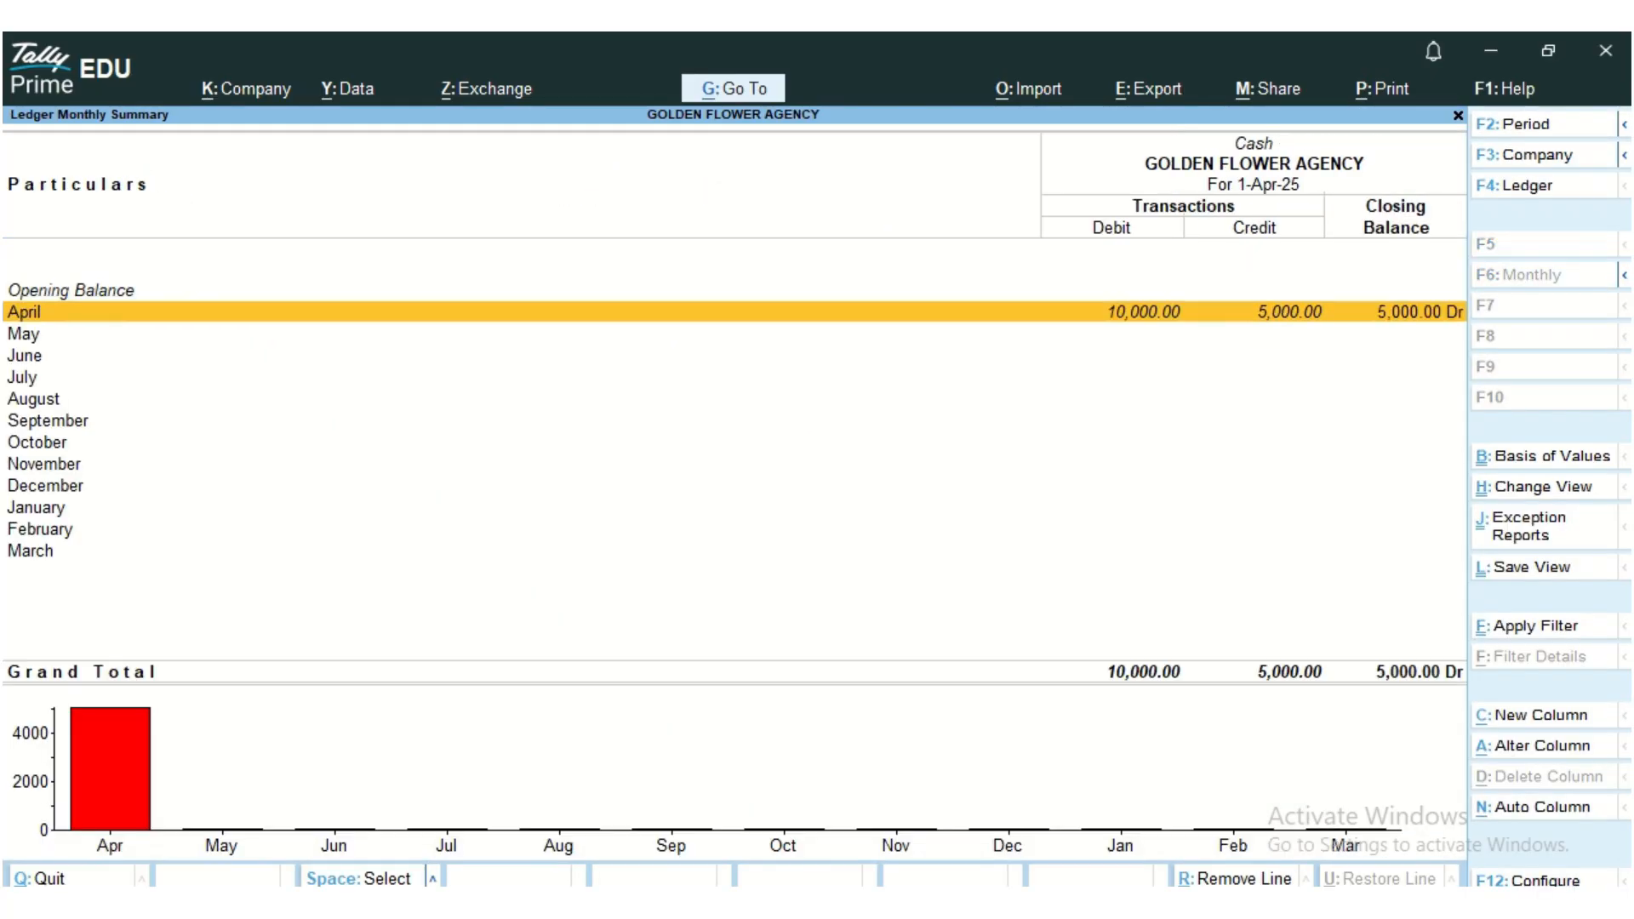
pyautogui.press('Return')
pyautogui.press('Down')
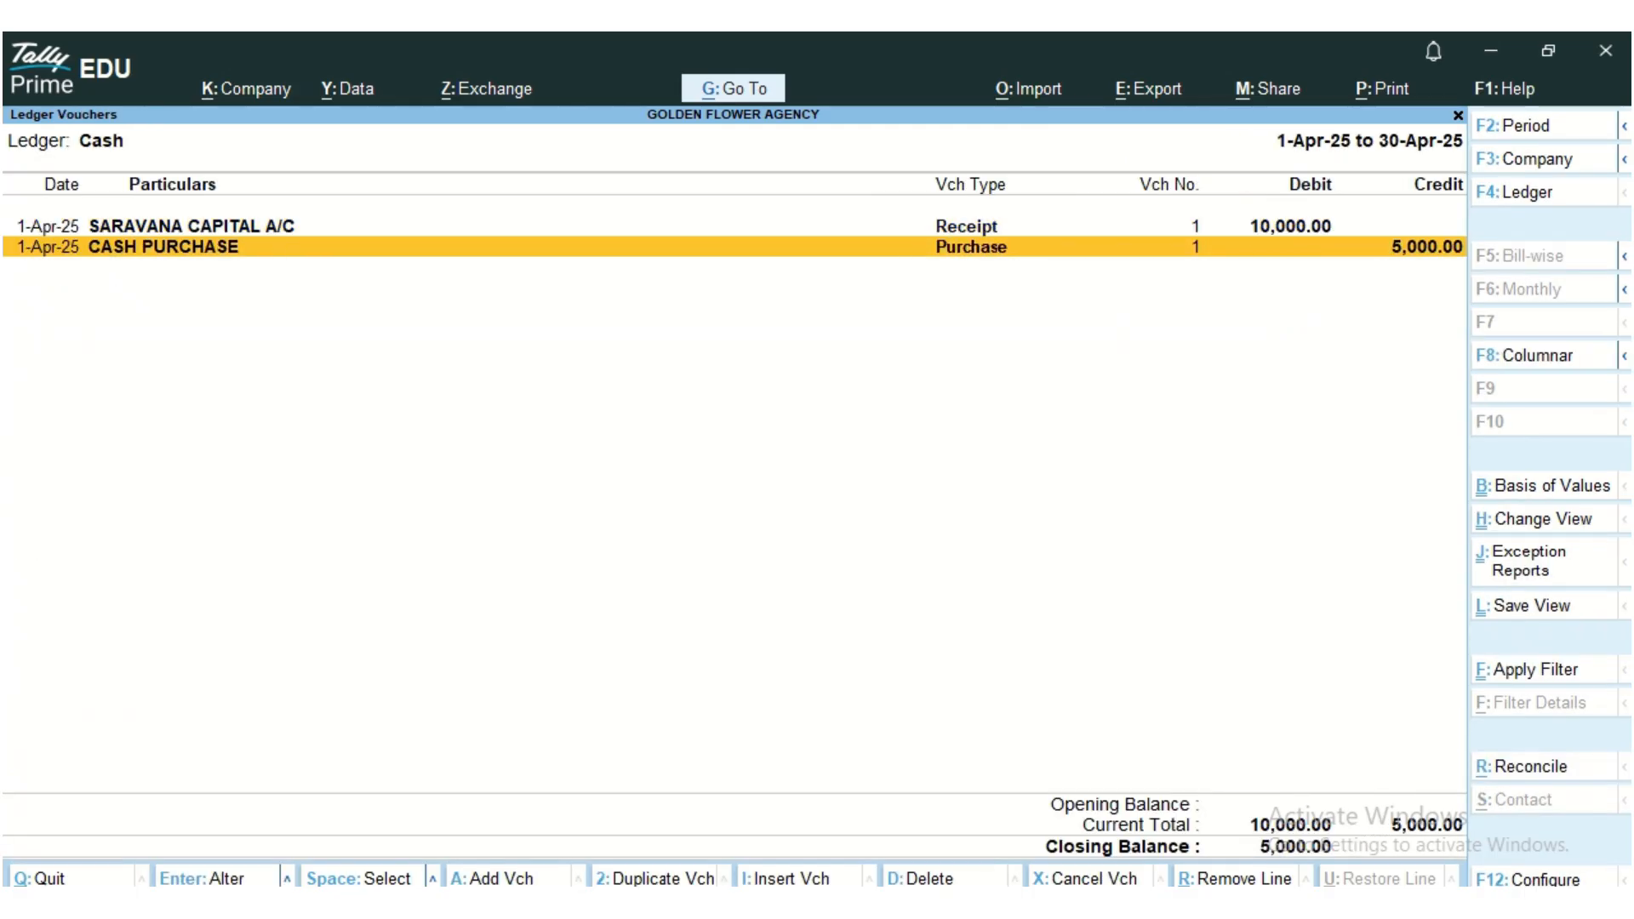
pyautogui.press('Escape')
pyautogui.press('Escape')
pyautogui.press('Escape')
pyautogui.press('Escape')
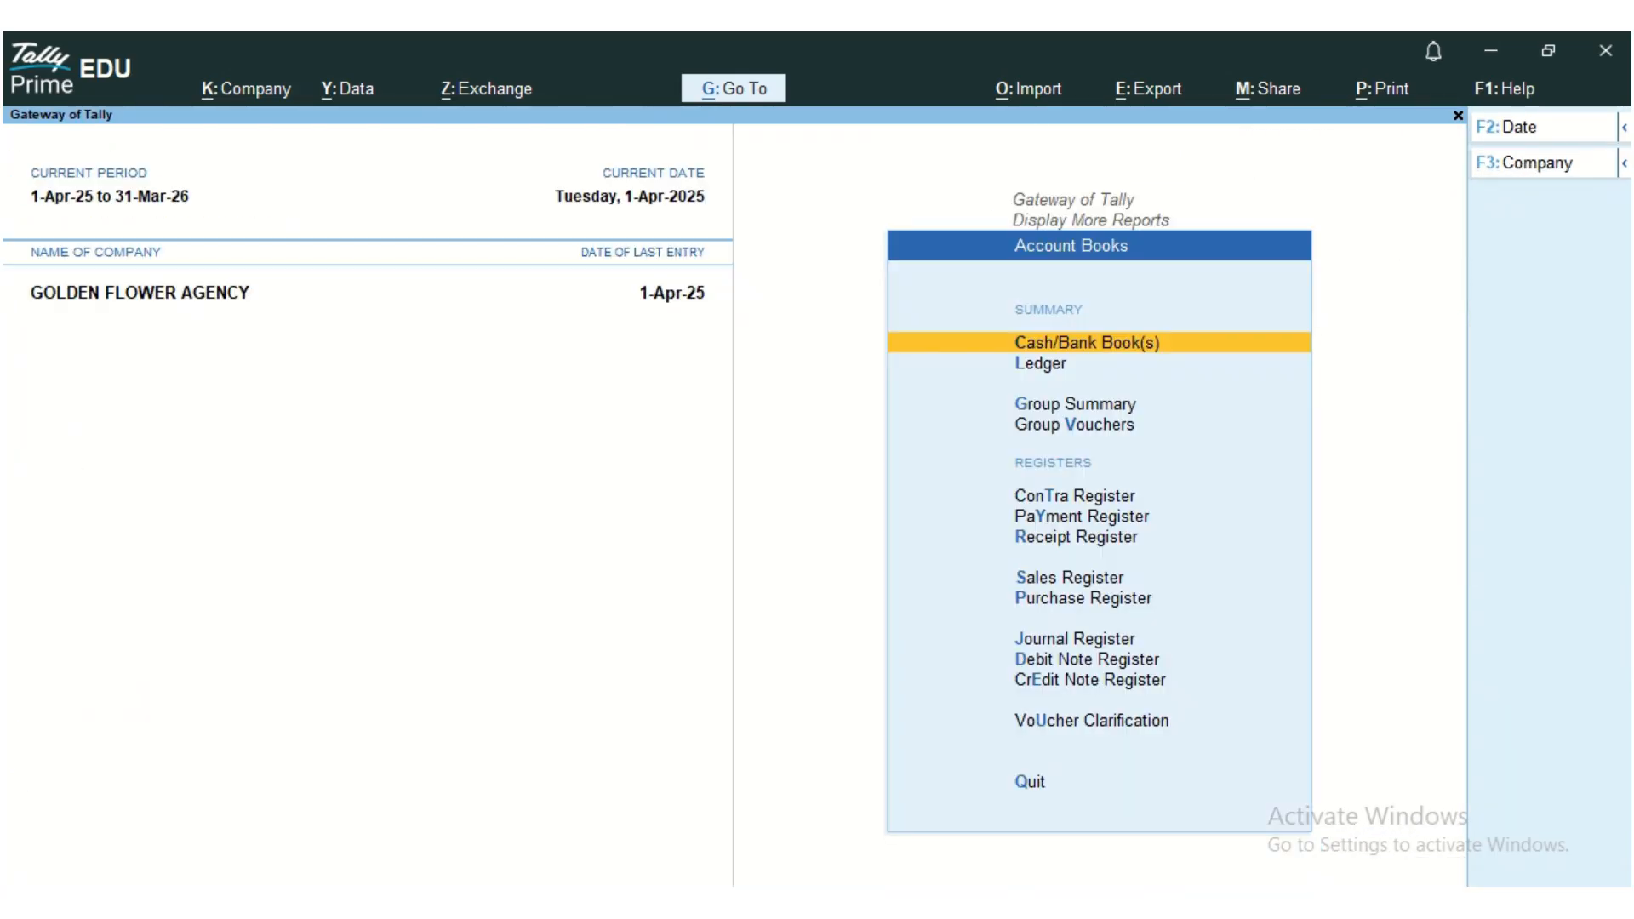
pyautogui.press('Escape')
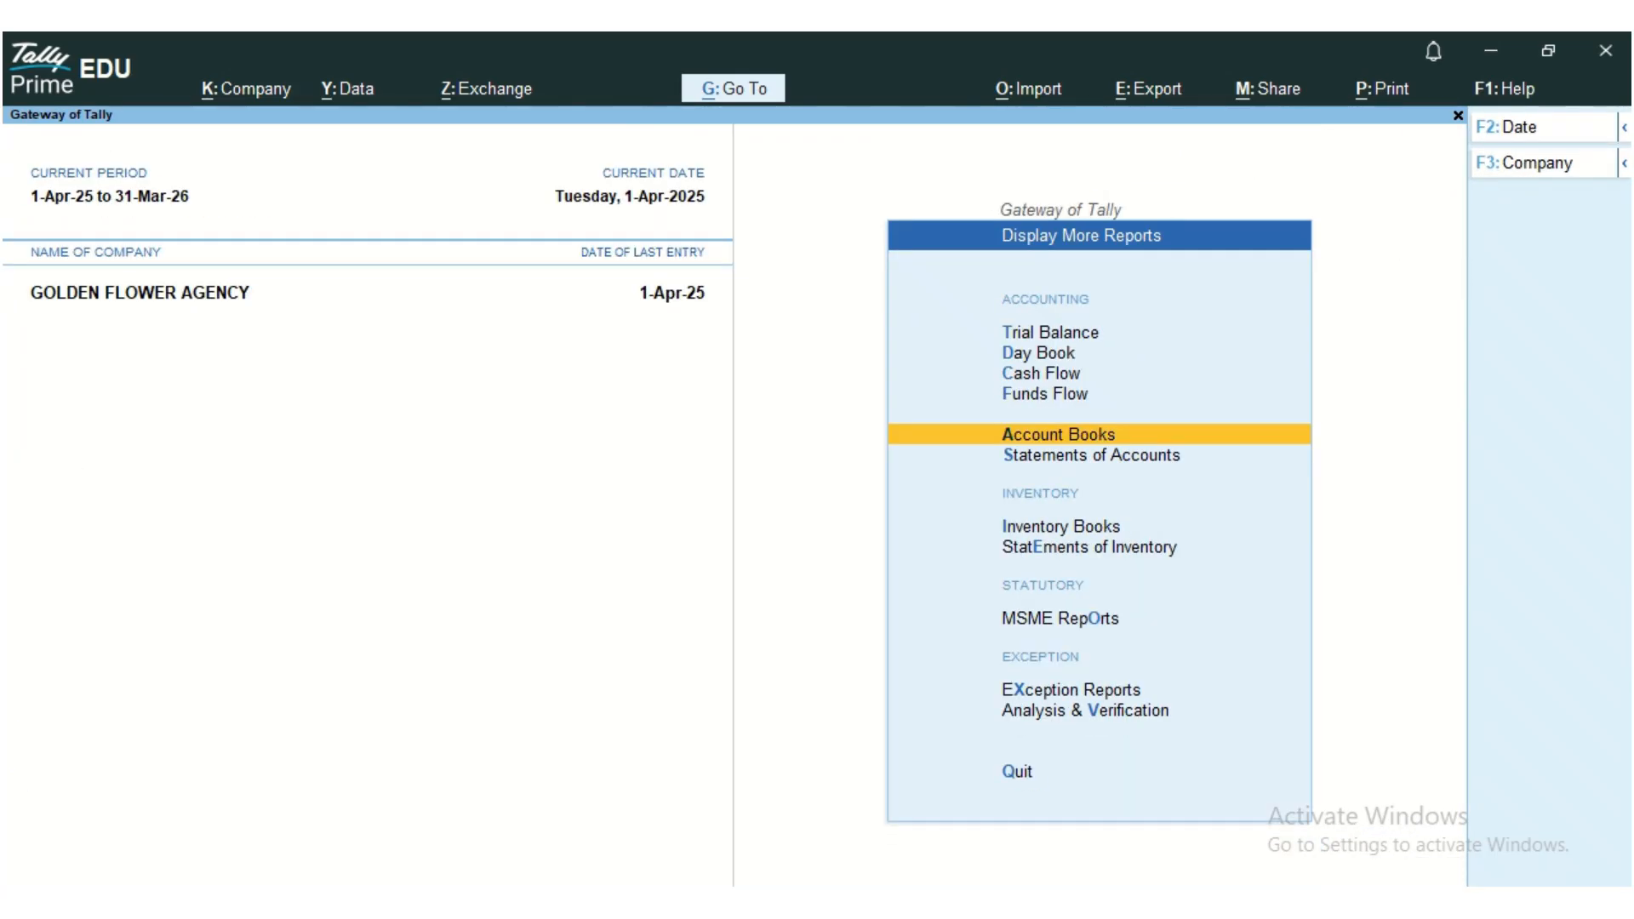
pyautogui.press('Escape')
# Step: Open the Stock Summary report to check the closing stock of the company
pyautogui.press('Up')
pyautogui.press('Up')
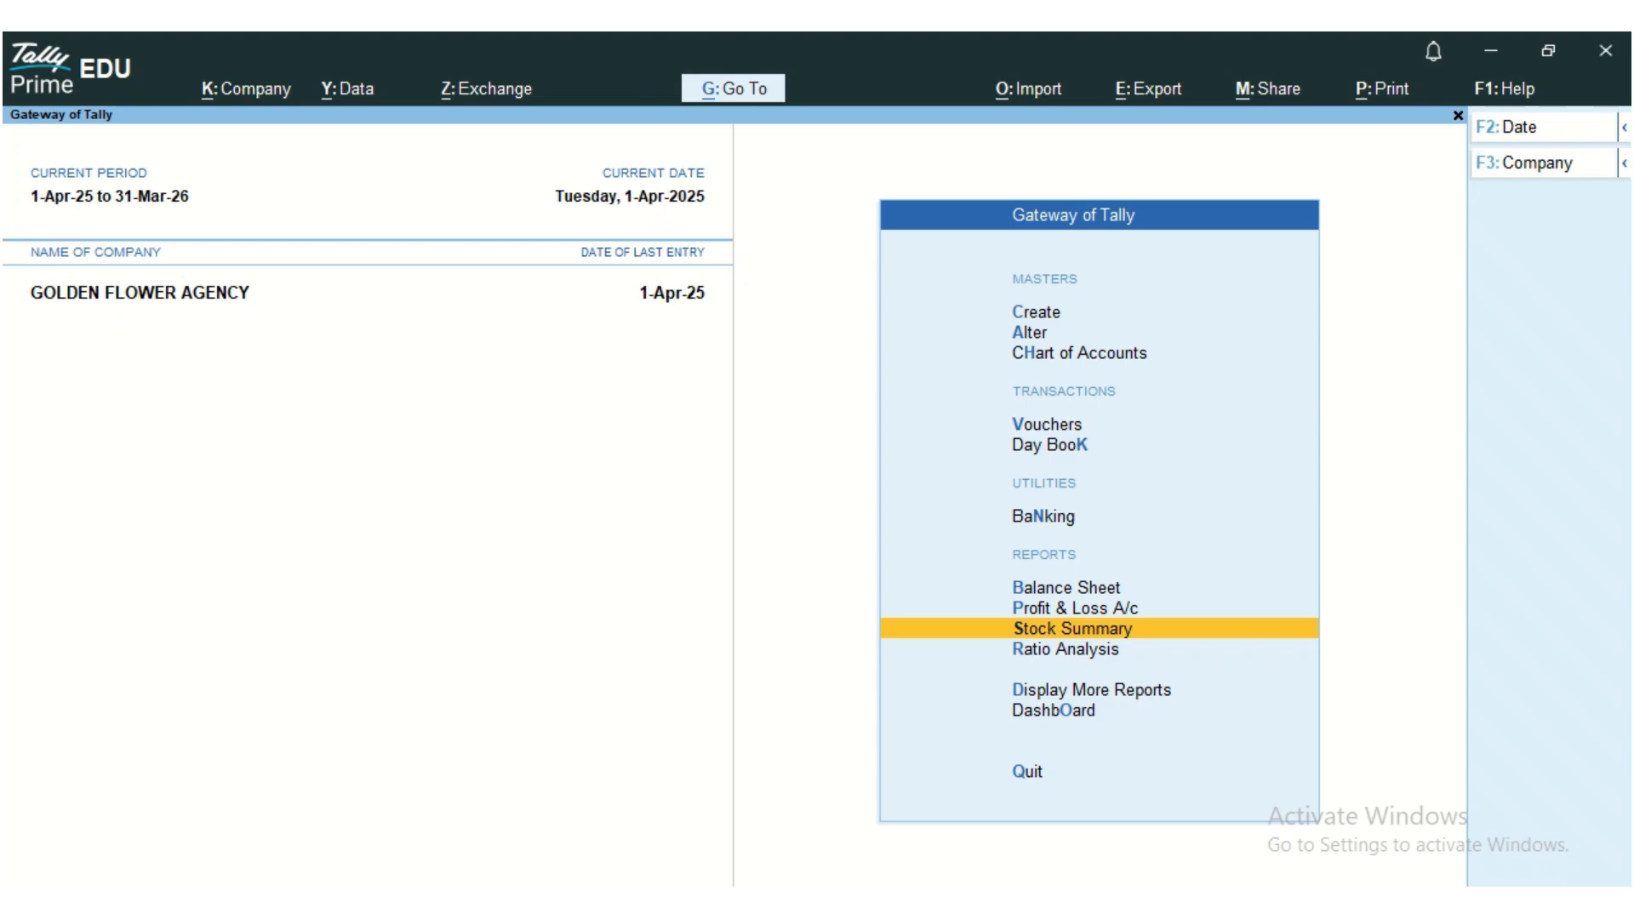
pyautogui.press('Up')
pyautogui.press('Down')
pyautogui.press('Up')
pyautogui.press('Up')
pyautogui.press('Up')
pyautogui.press('Down')
pyautogui.press('Down')
pyautogui.press('Down')
pyautogui.press('Return')
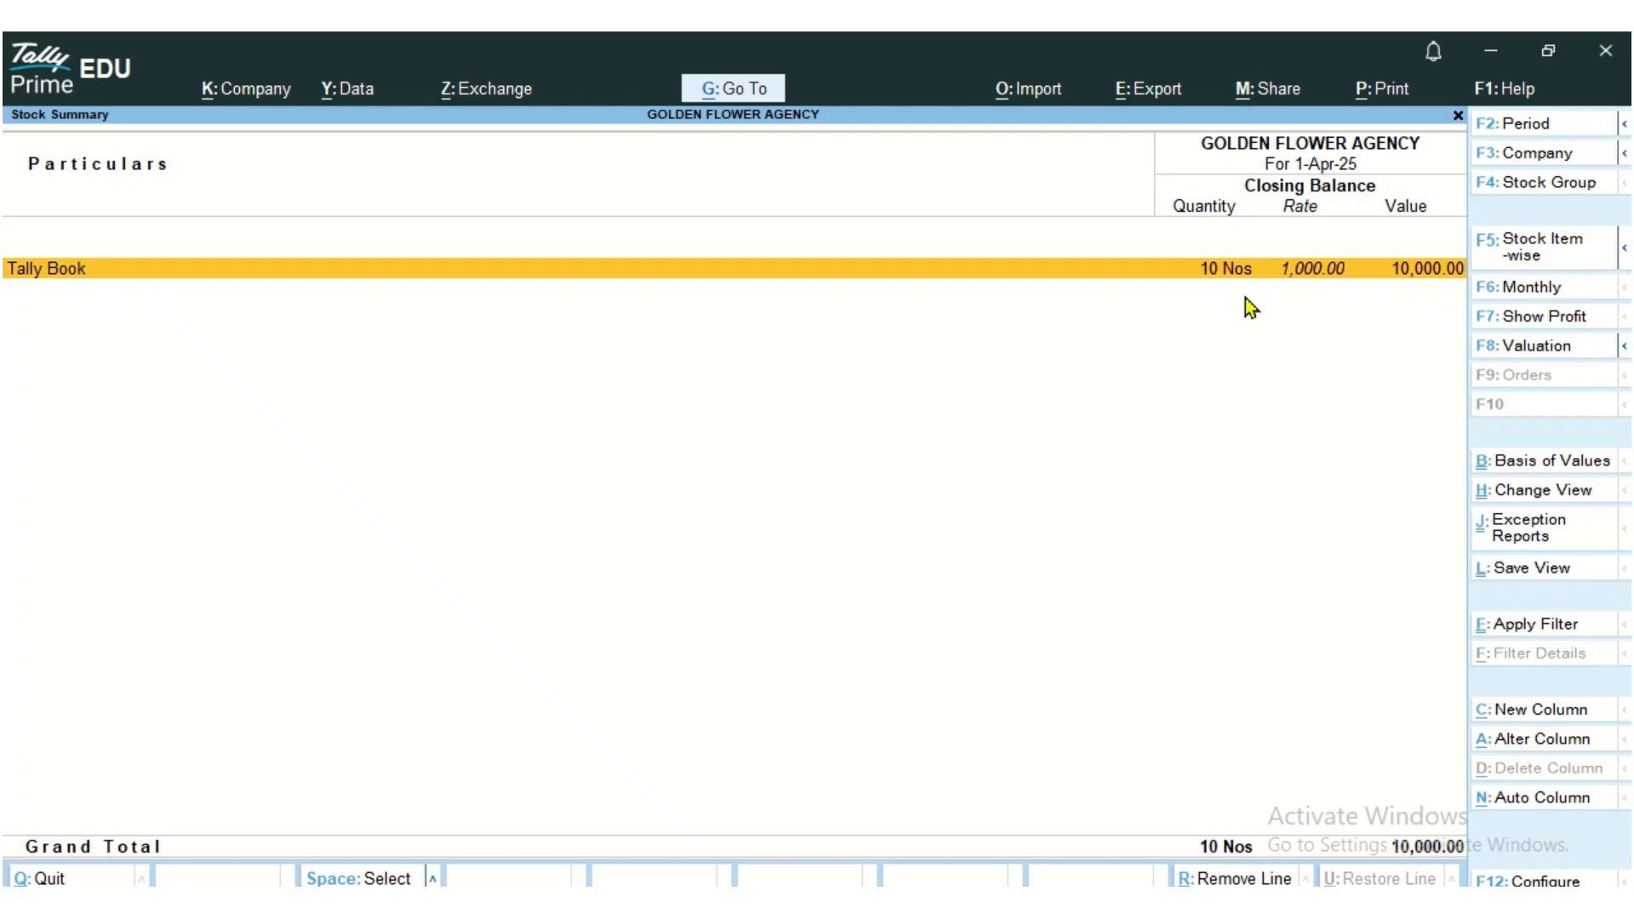
# Step: Examine the April stock vouchers of Tally Book, including the EAGLE BOOK STORE purchase, and return to the Gateway of Tally
pyautogui.press('ctrl')
pyautogui.press('Return')
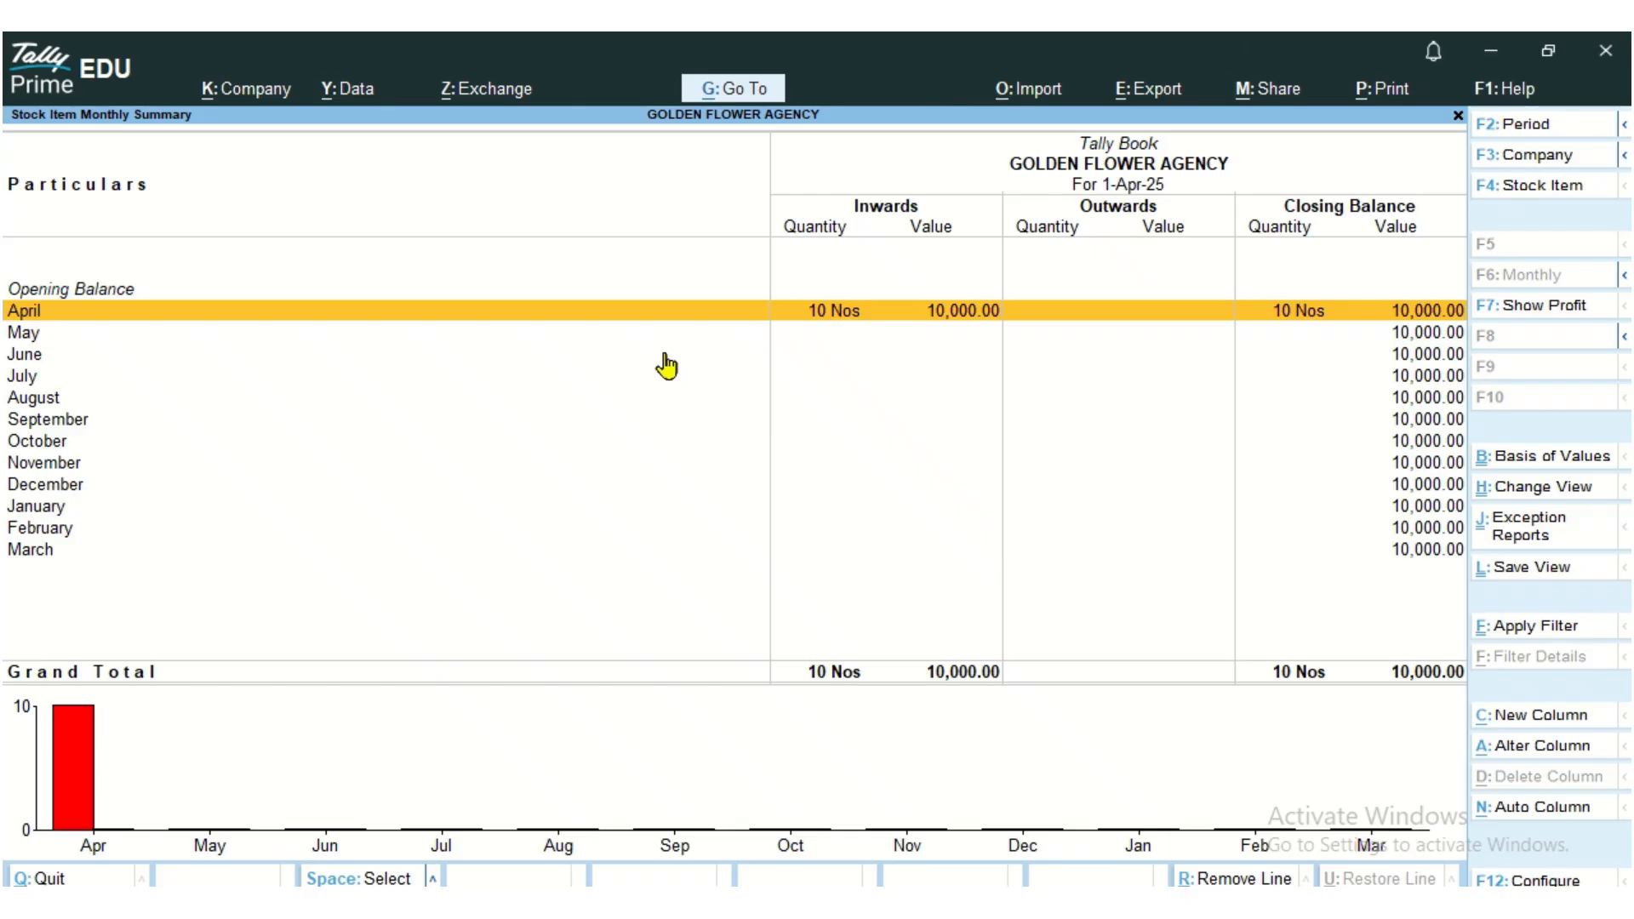
pyautogui.press('Return')
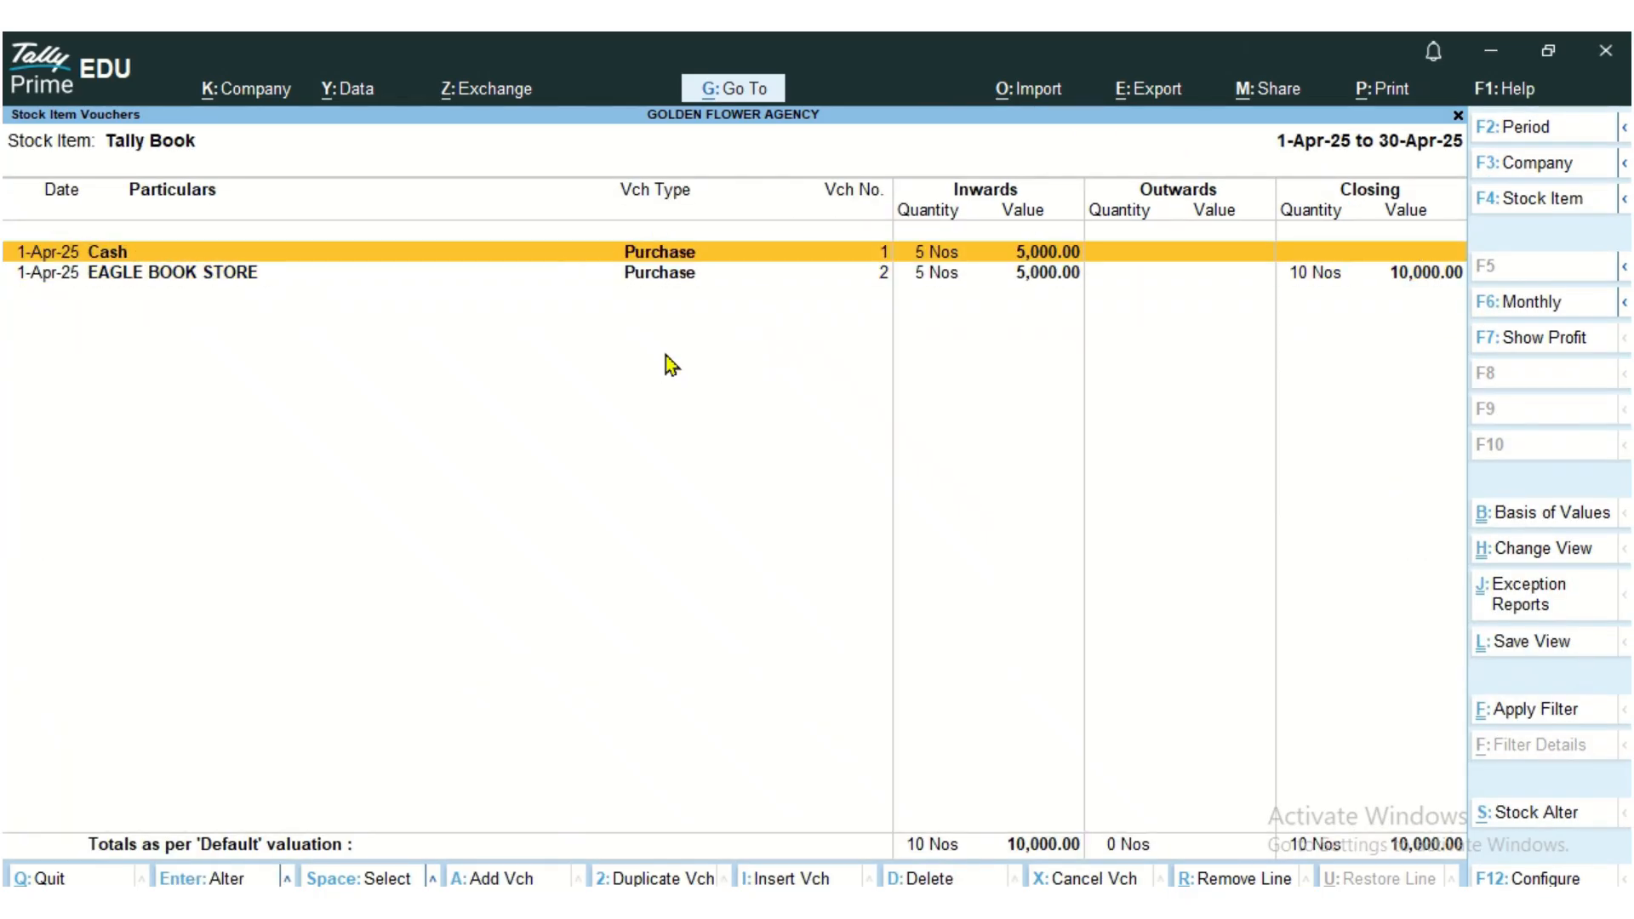
pyautogui.press('Down')
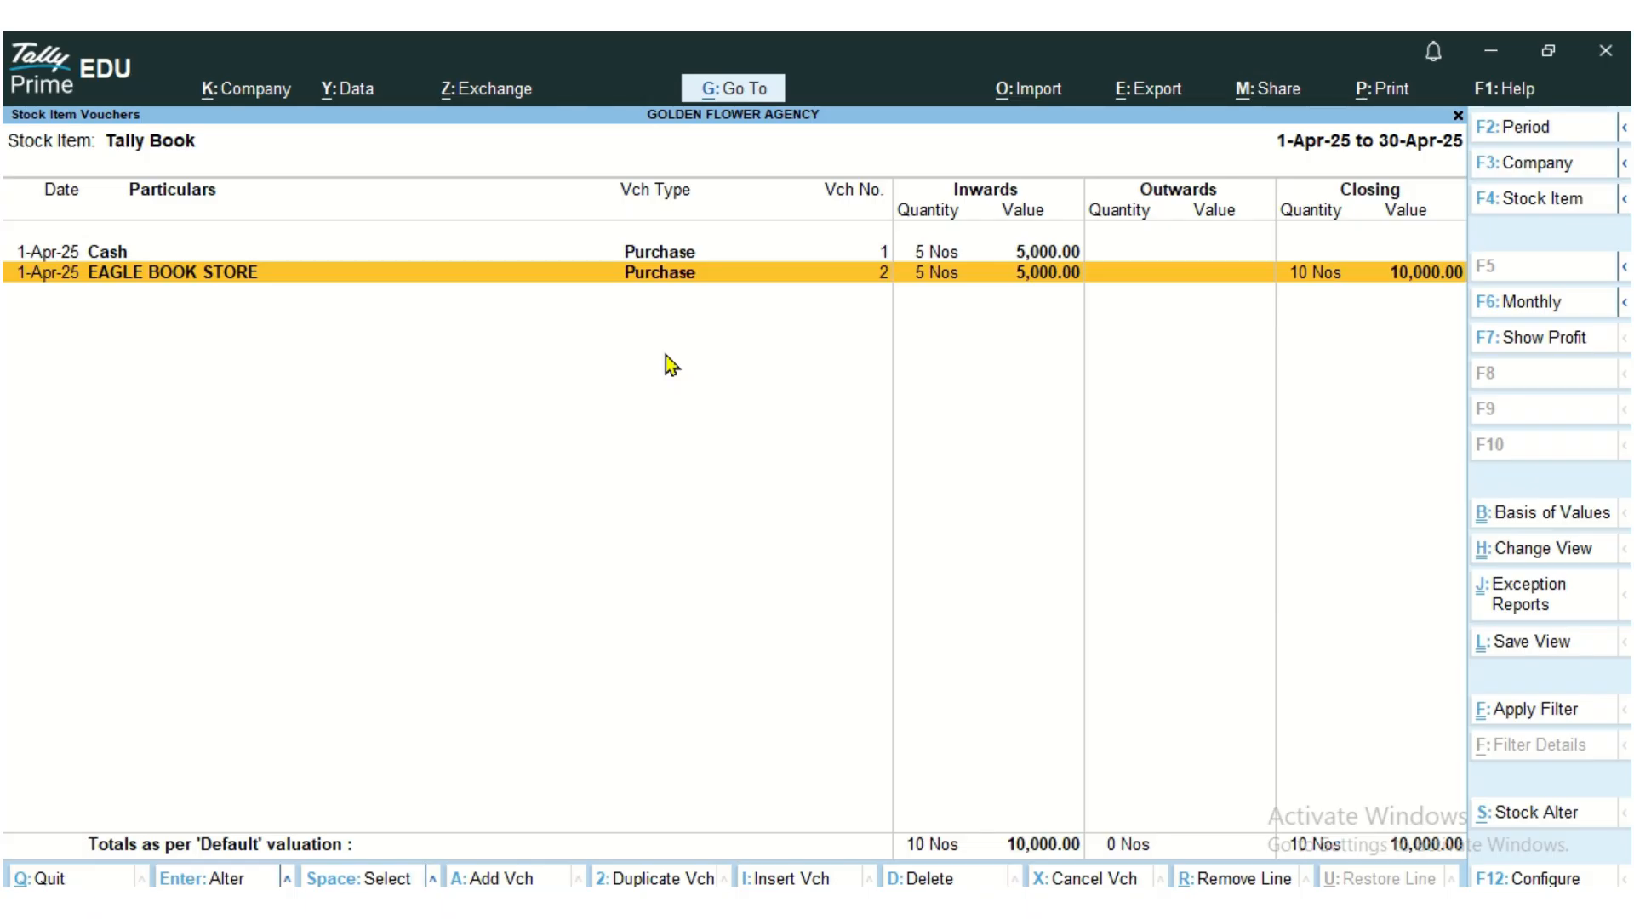
pyautogui.press('Escape')
pyautogui.press('Escape')
pyautogui.press('Escape')
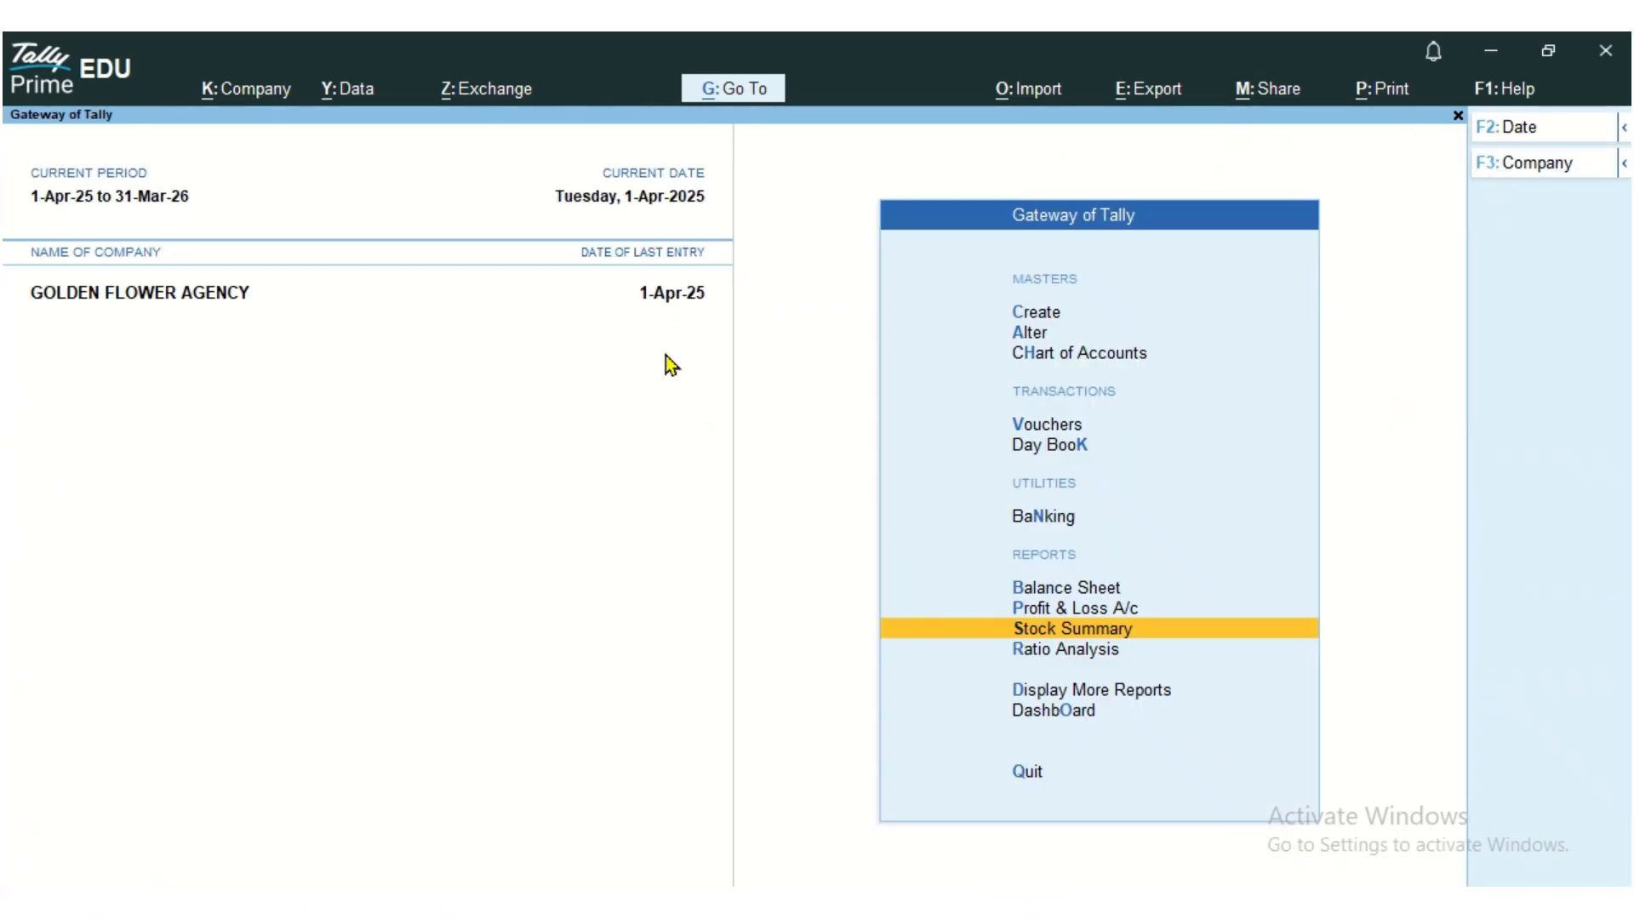
# Step: Open a new Payment voucher from the Gateway of Tally
pyautogui.press('Up')
pyautogui.press('Up')
pyautogui.press('Up')
pyautogui.press('Up')
pyautogui.press('Up')
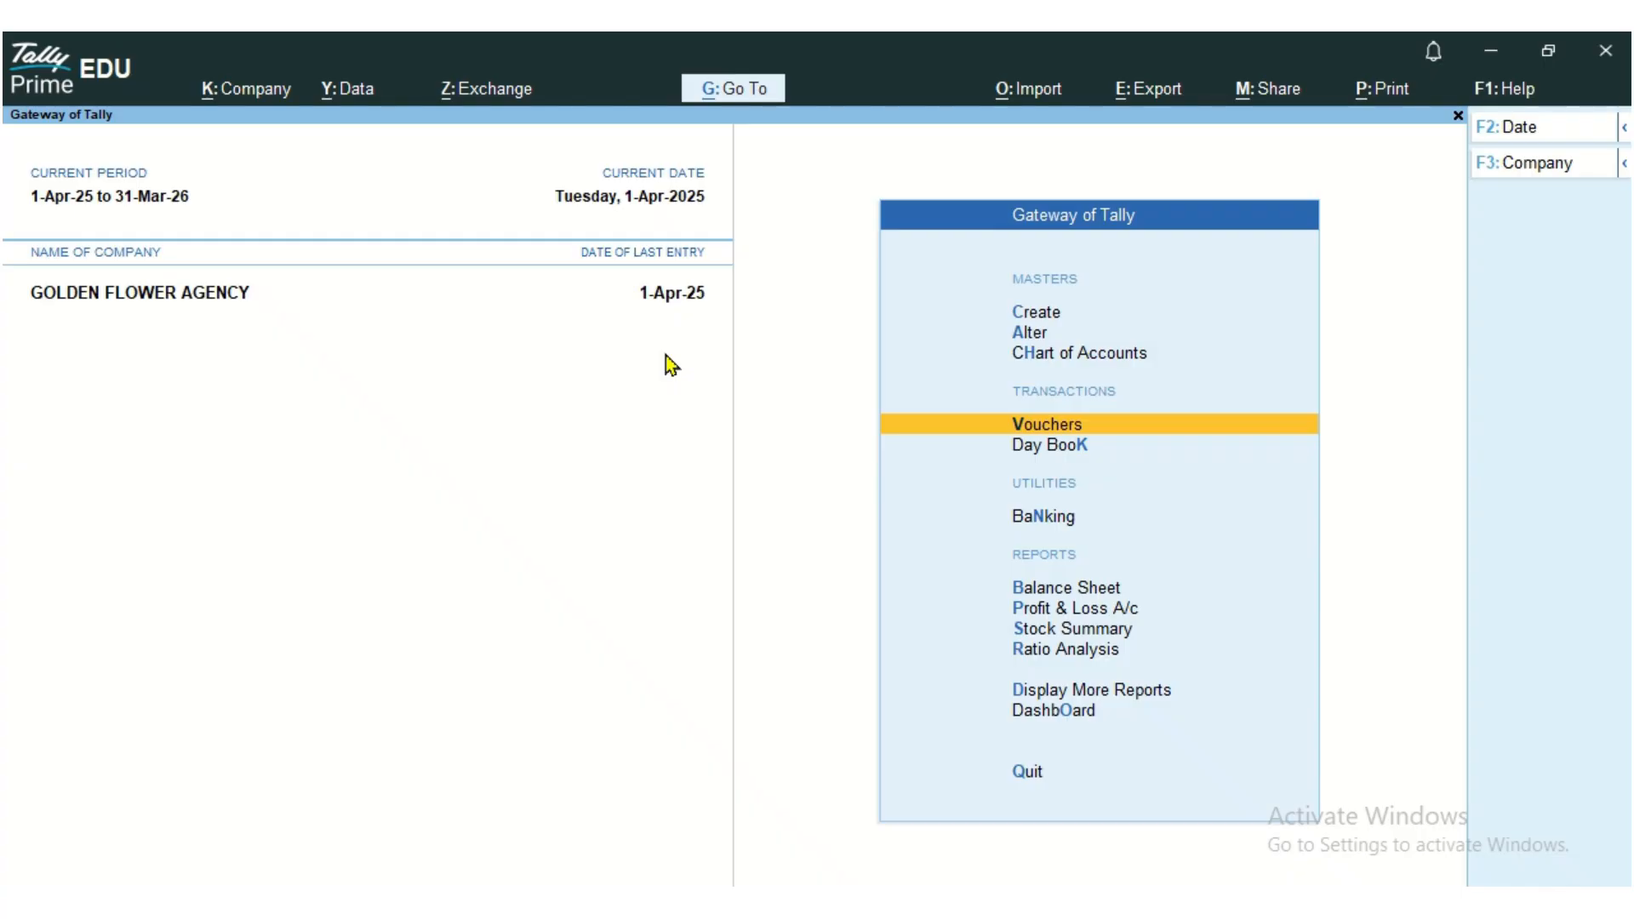
pyautogui.click(1156, 423)
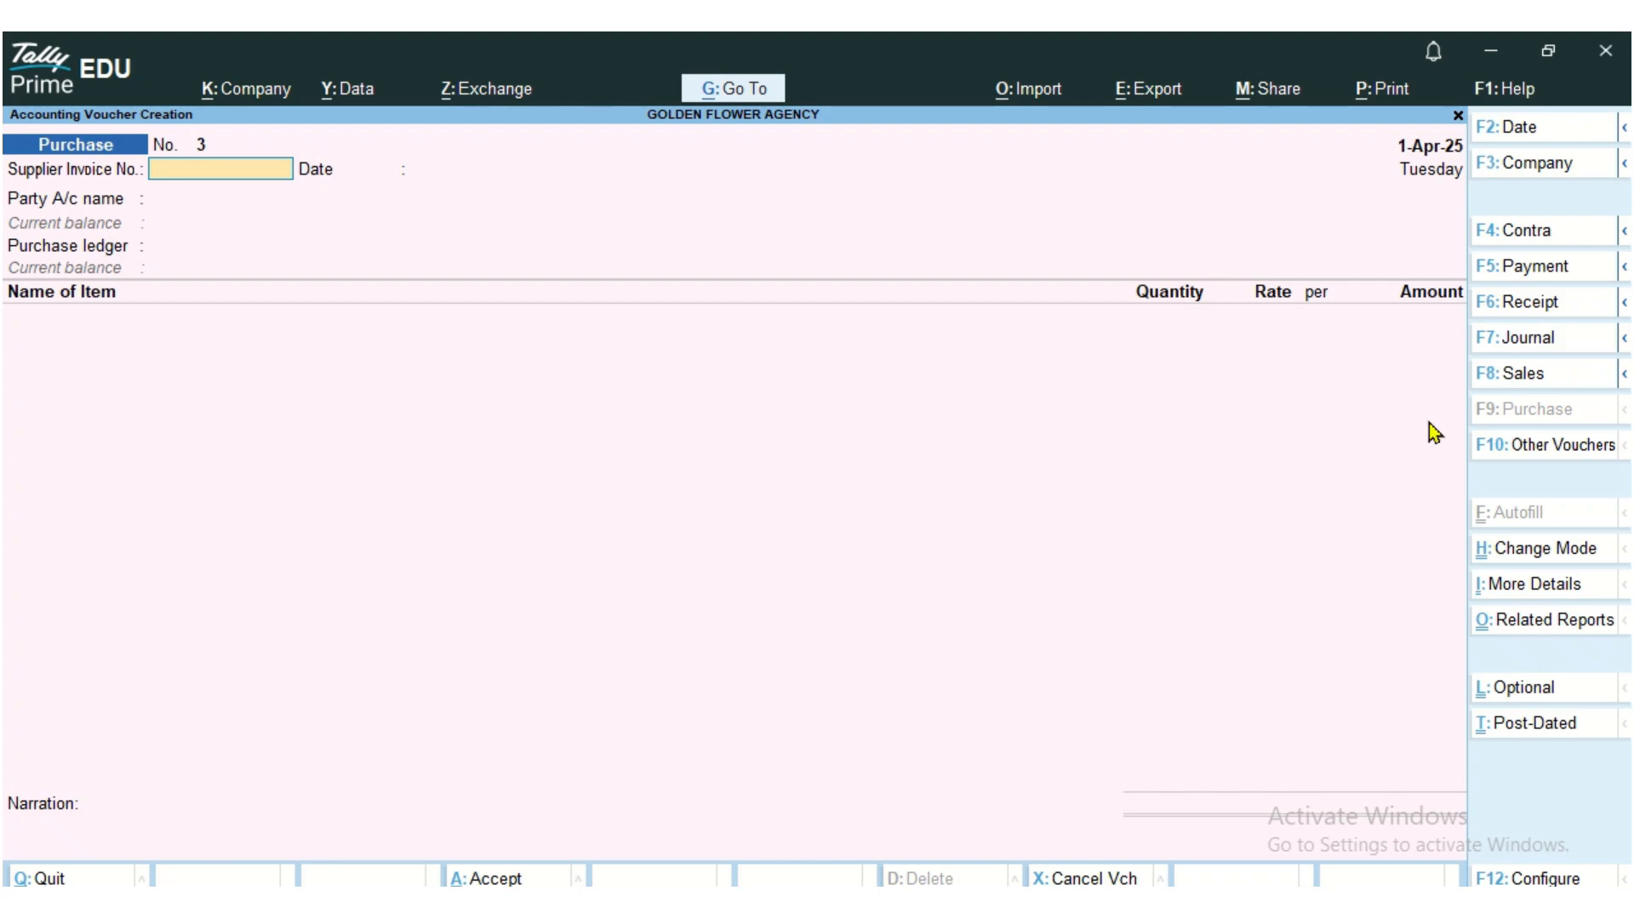
pyautogui.click(1584, 280)
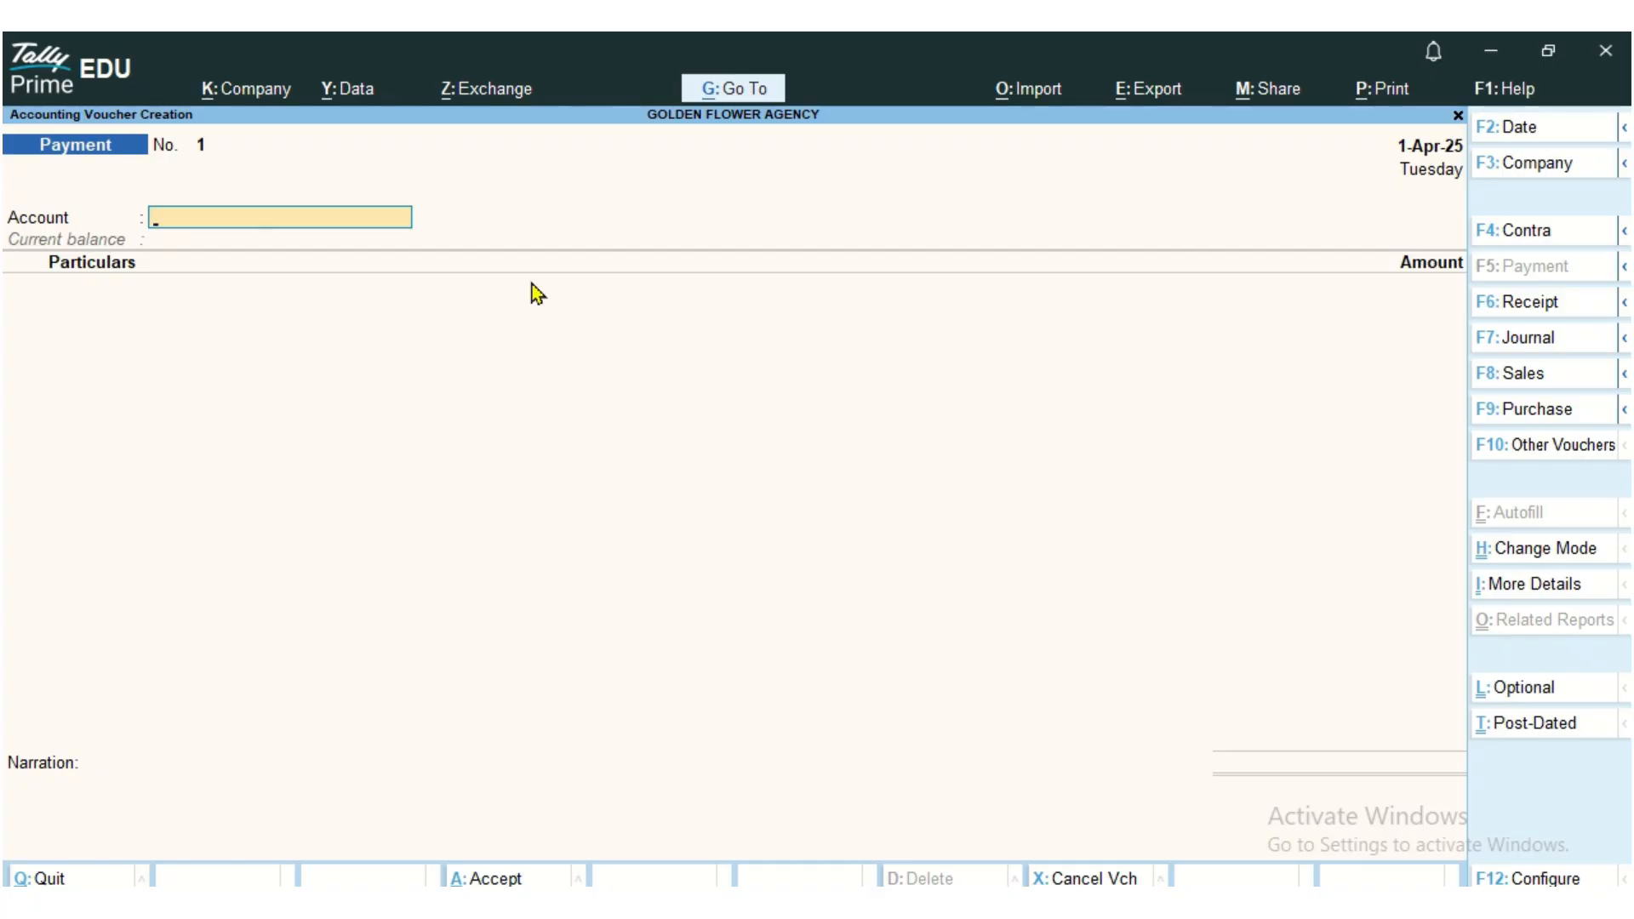
# Step: Set Cash as the account of the payment voucher
pyautogui.write('cas')
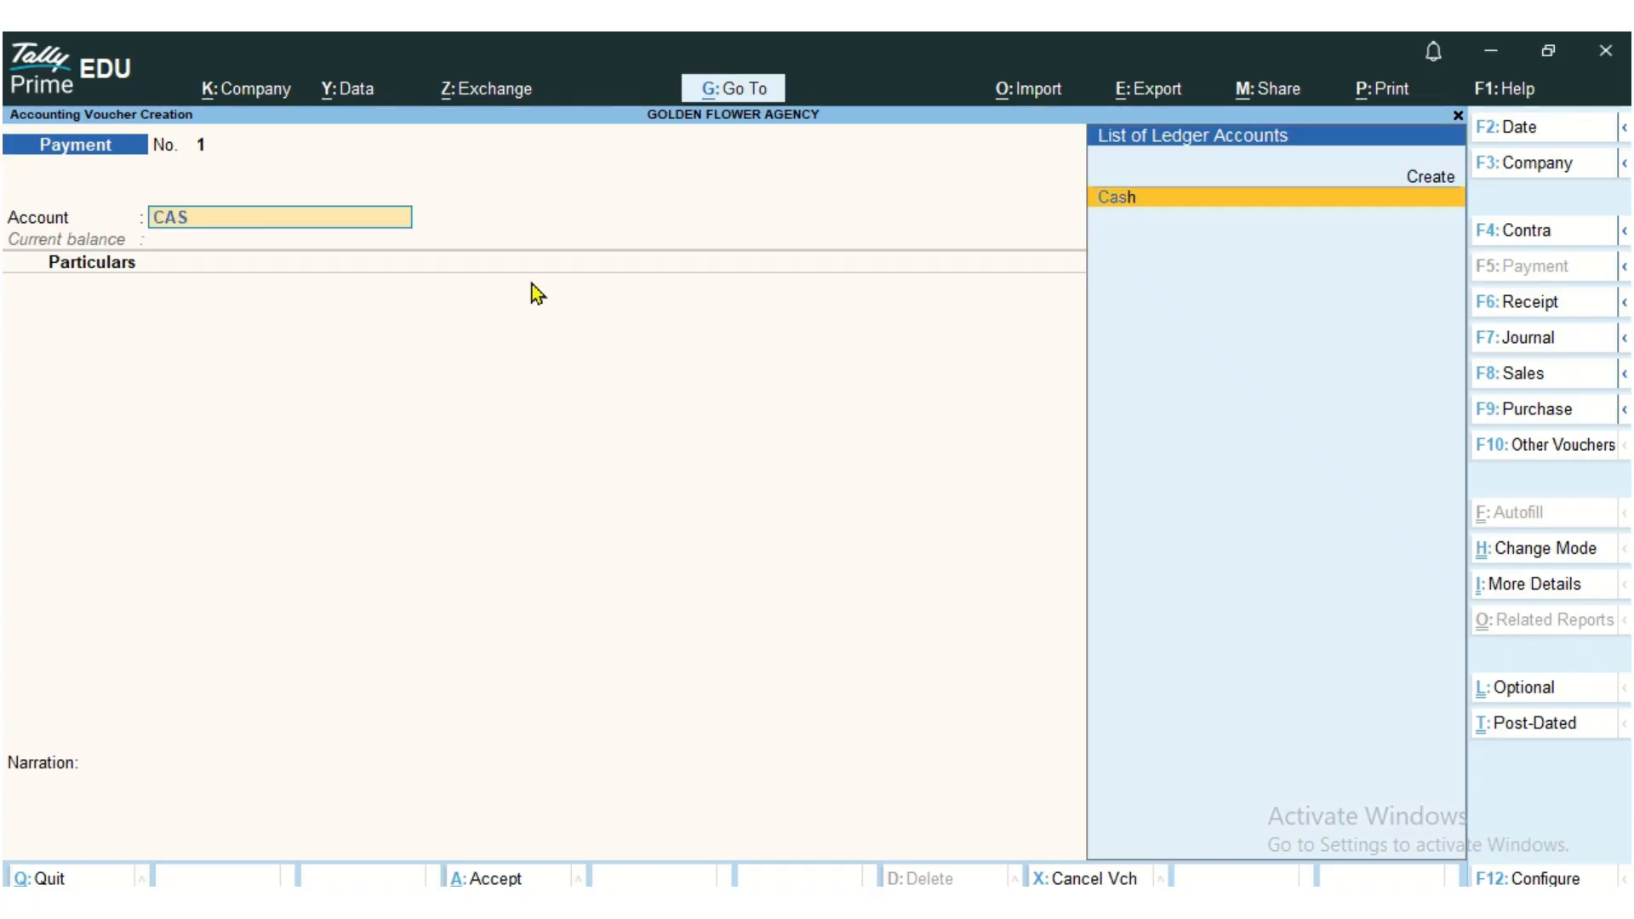
pyautogui.press('Return')
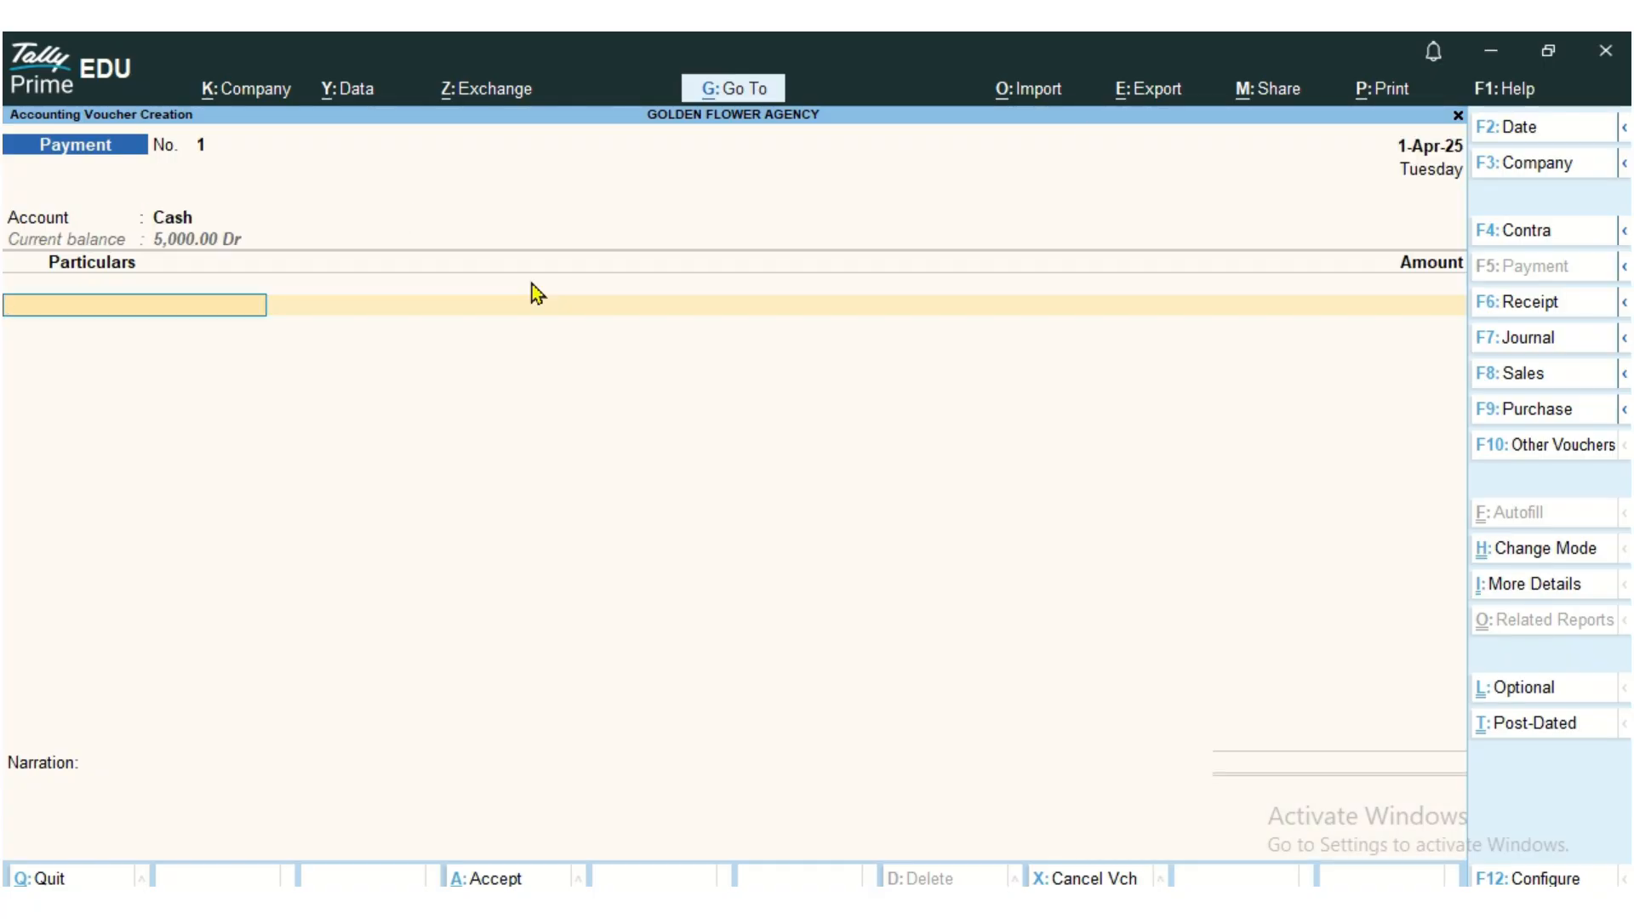
pyautogui.press('BackSpace')
pyautogui.press('Return')
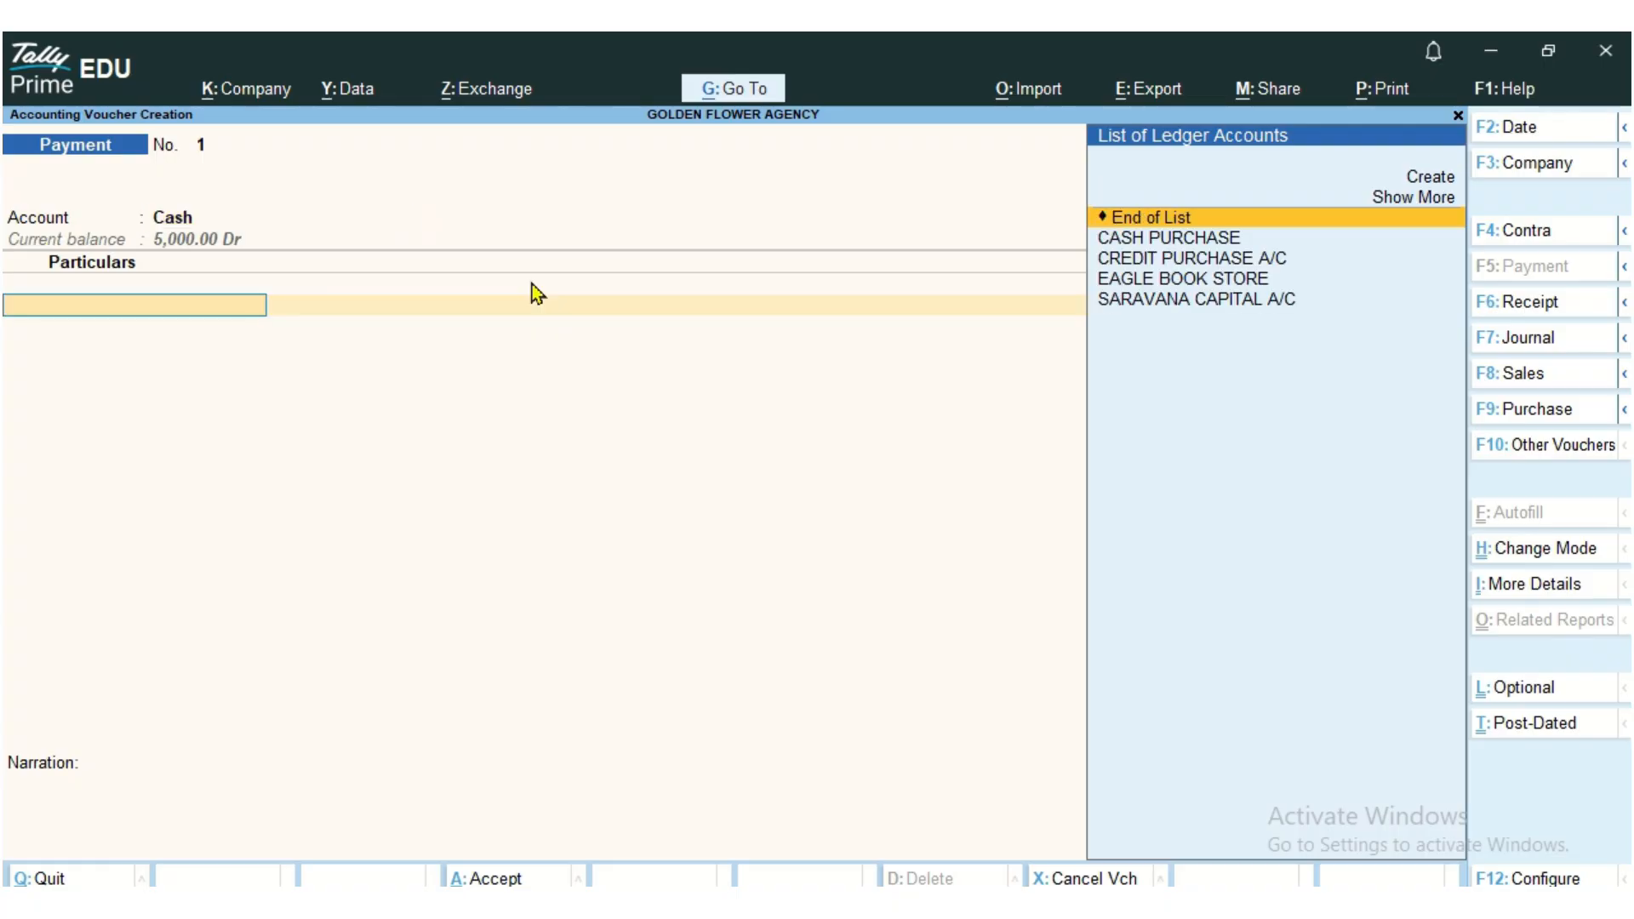
pyautogui.press('BackSpace')
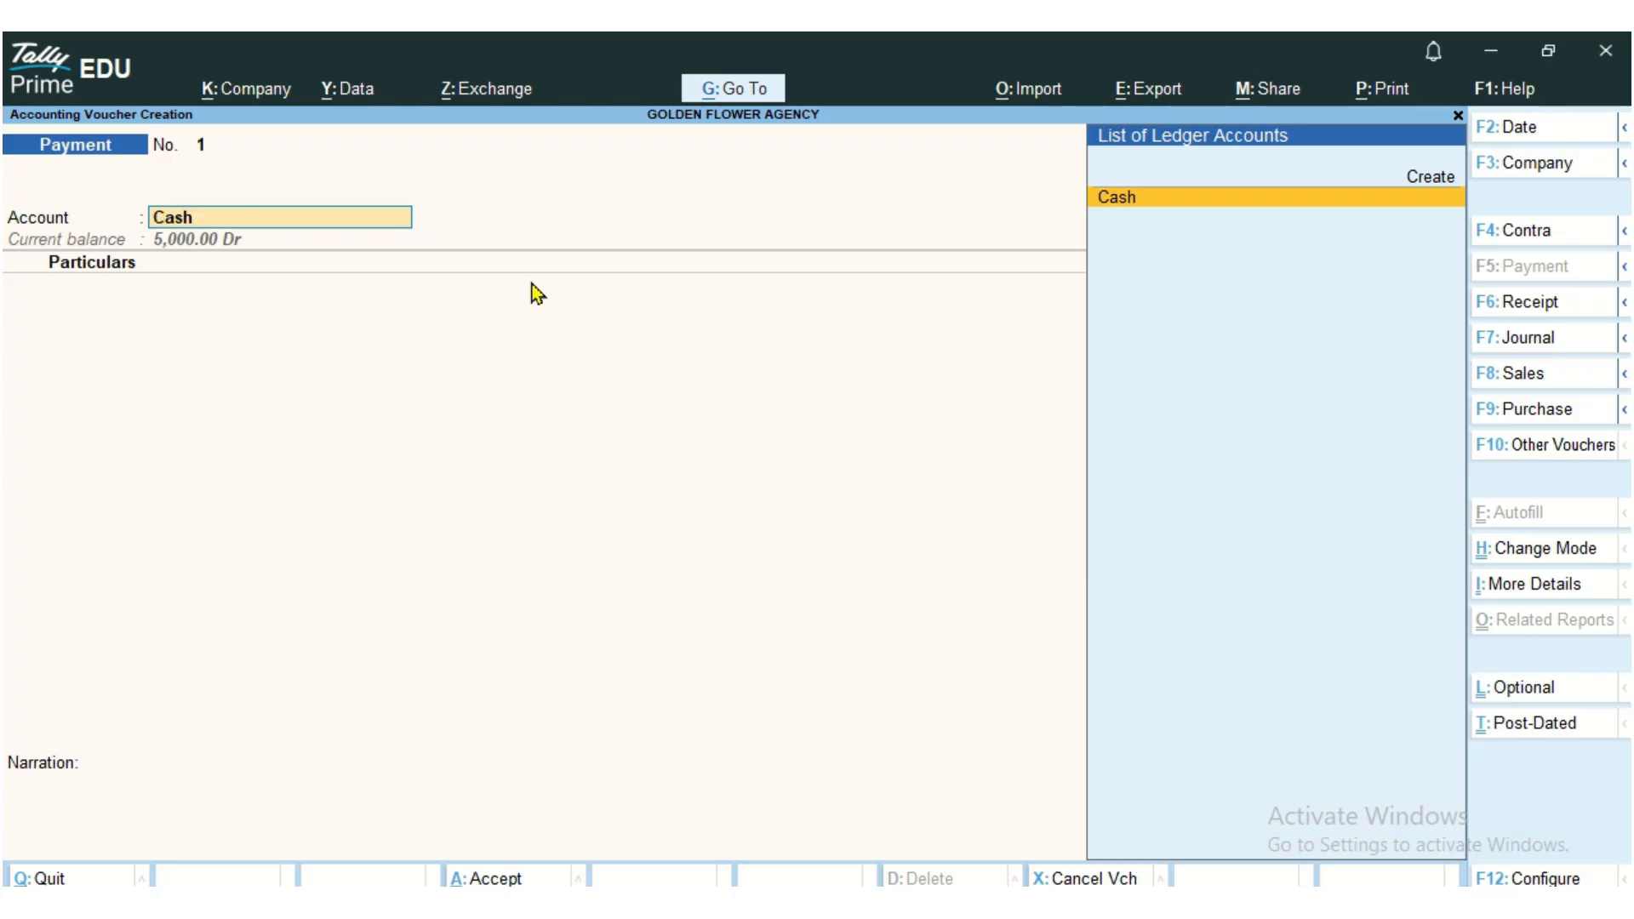
pyautogui.press('Return')
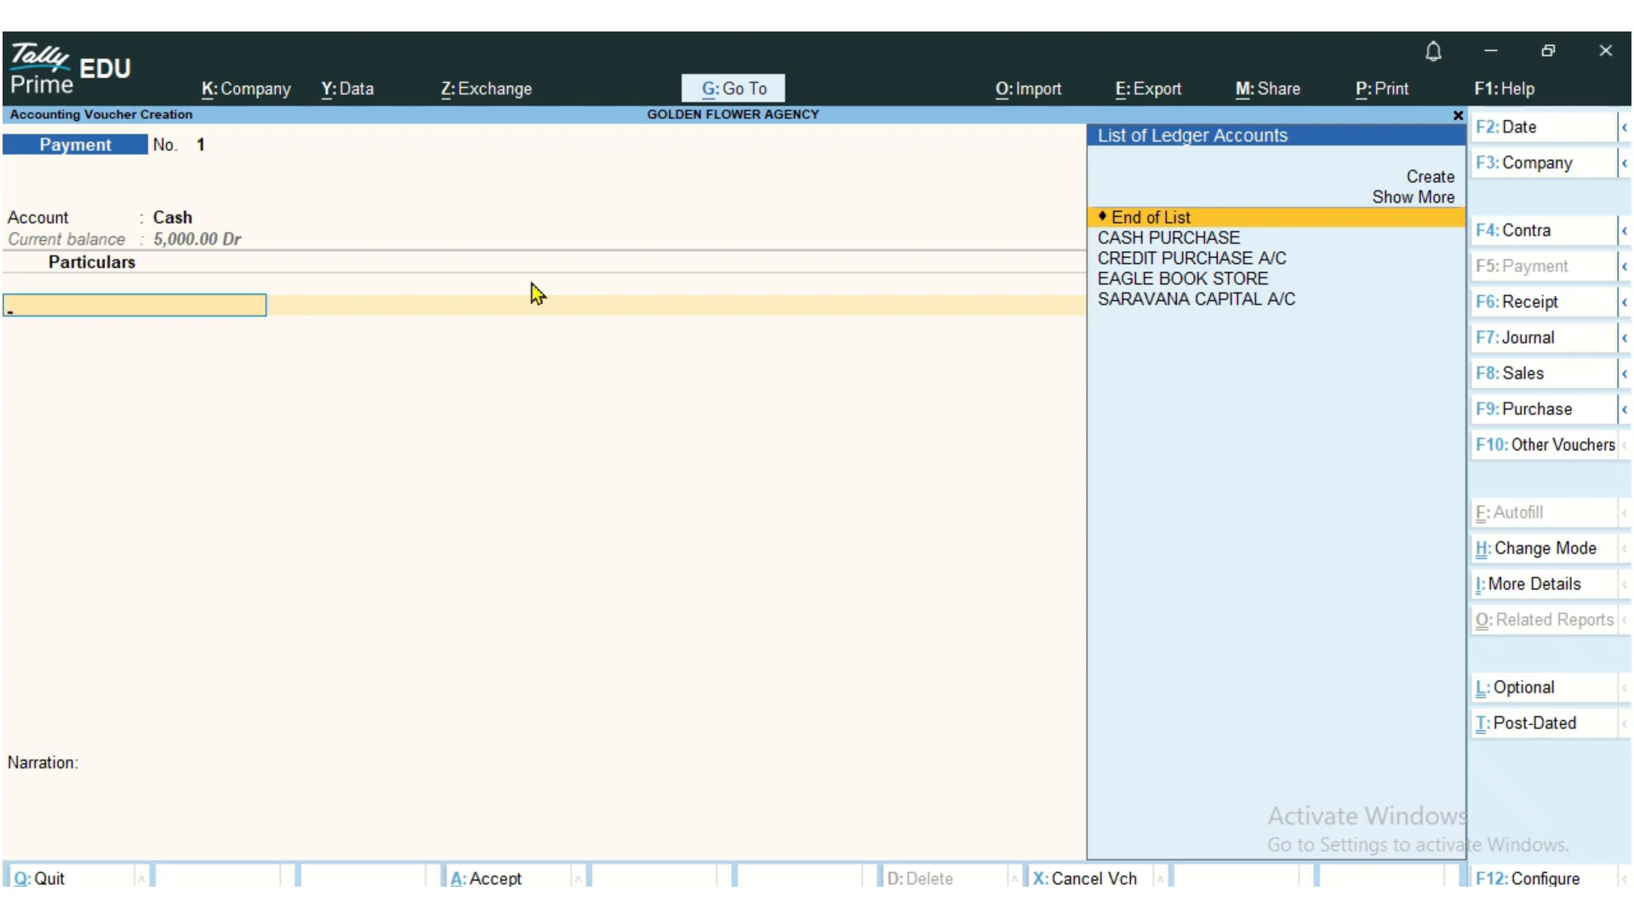
# Step: Choose EAGLE BOOK STORE as the party ledger in the payment voucher's particulars
pyautogui.press('Down')
pyautogui.press('Down')
pyautogui.press('Down')
pyautogui.press('Down')
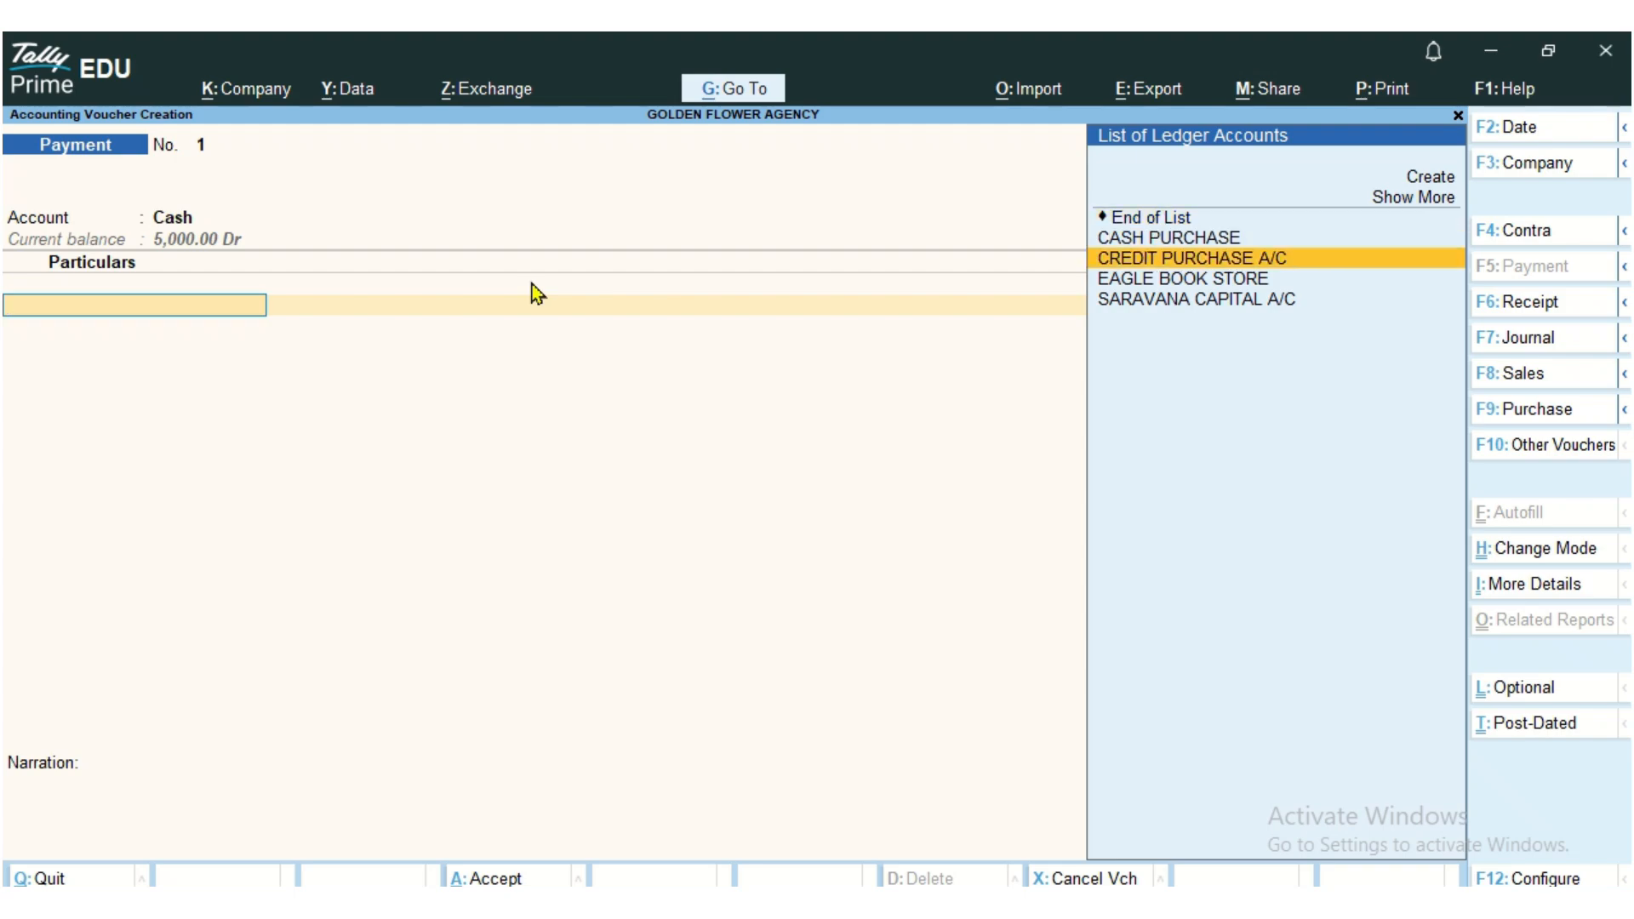
pyautogui.press('Up')
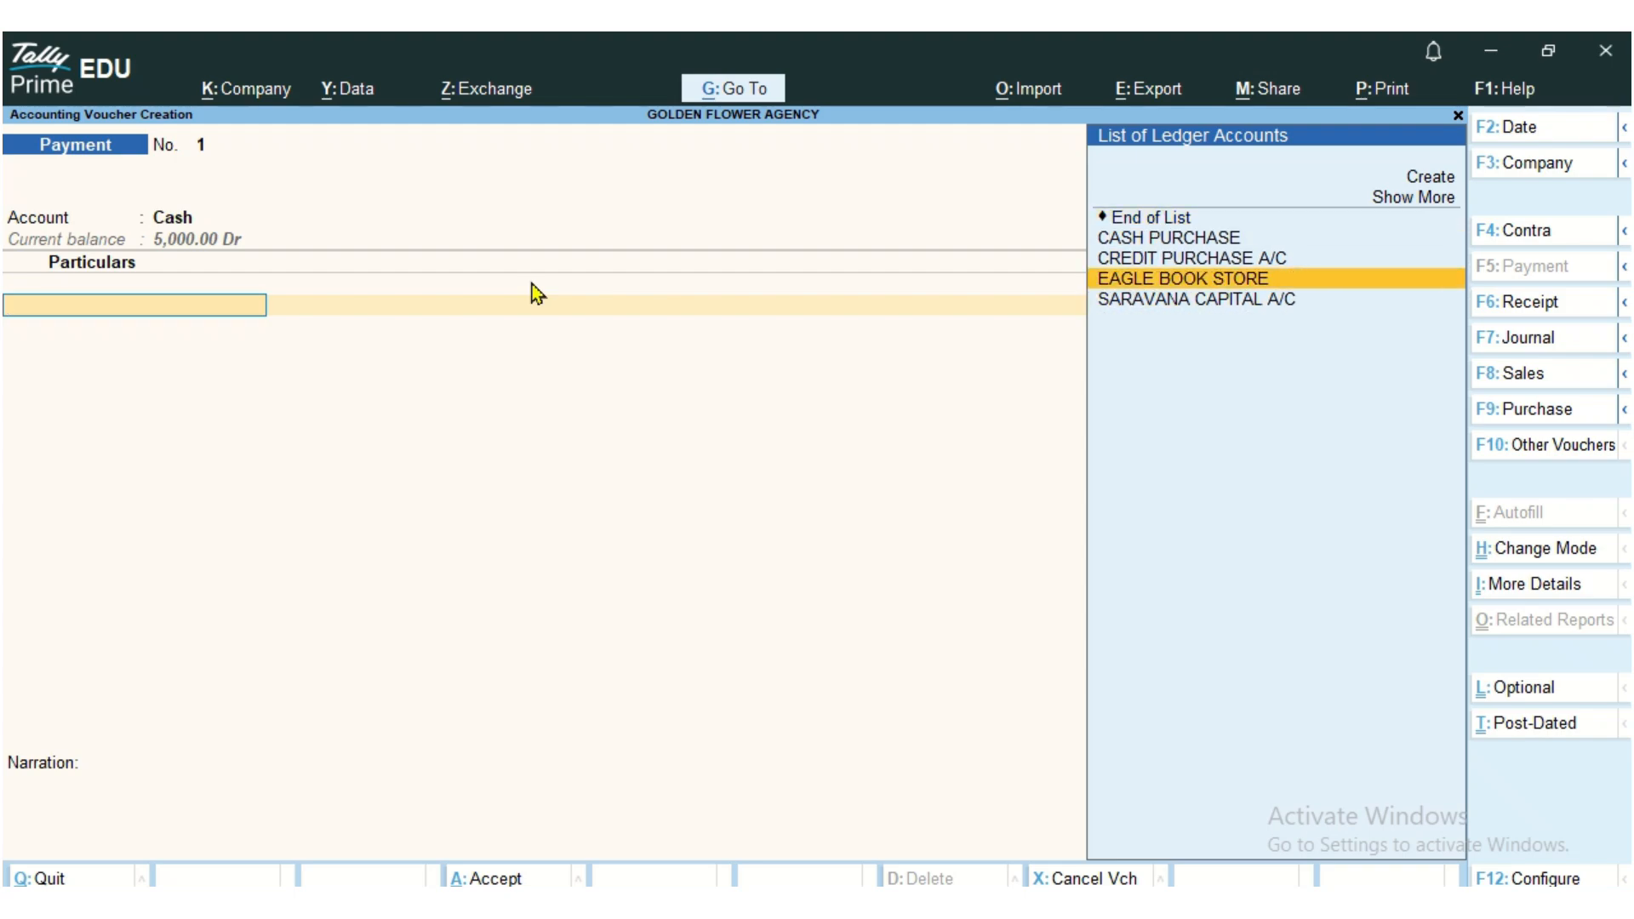
pyautogui.press('Return')
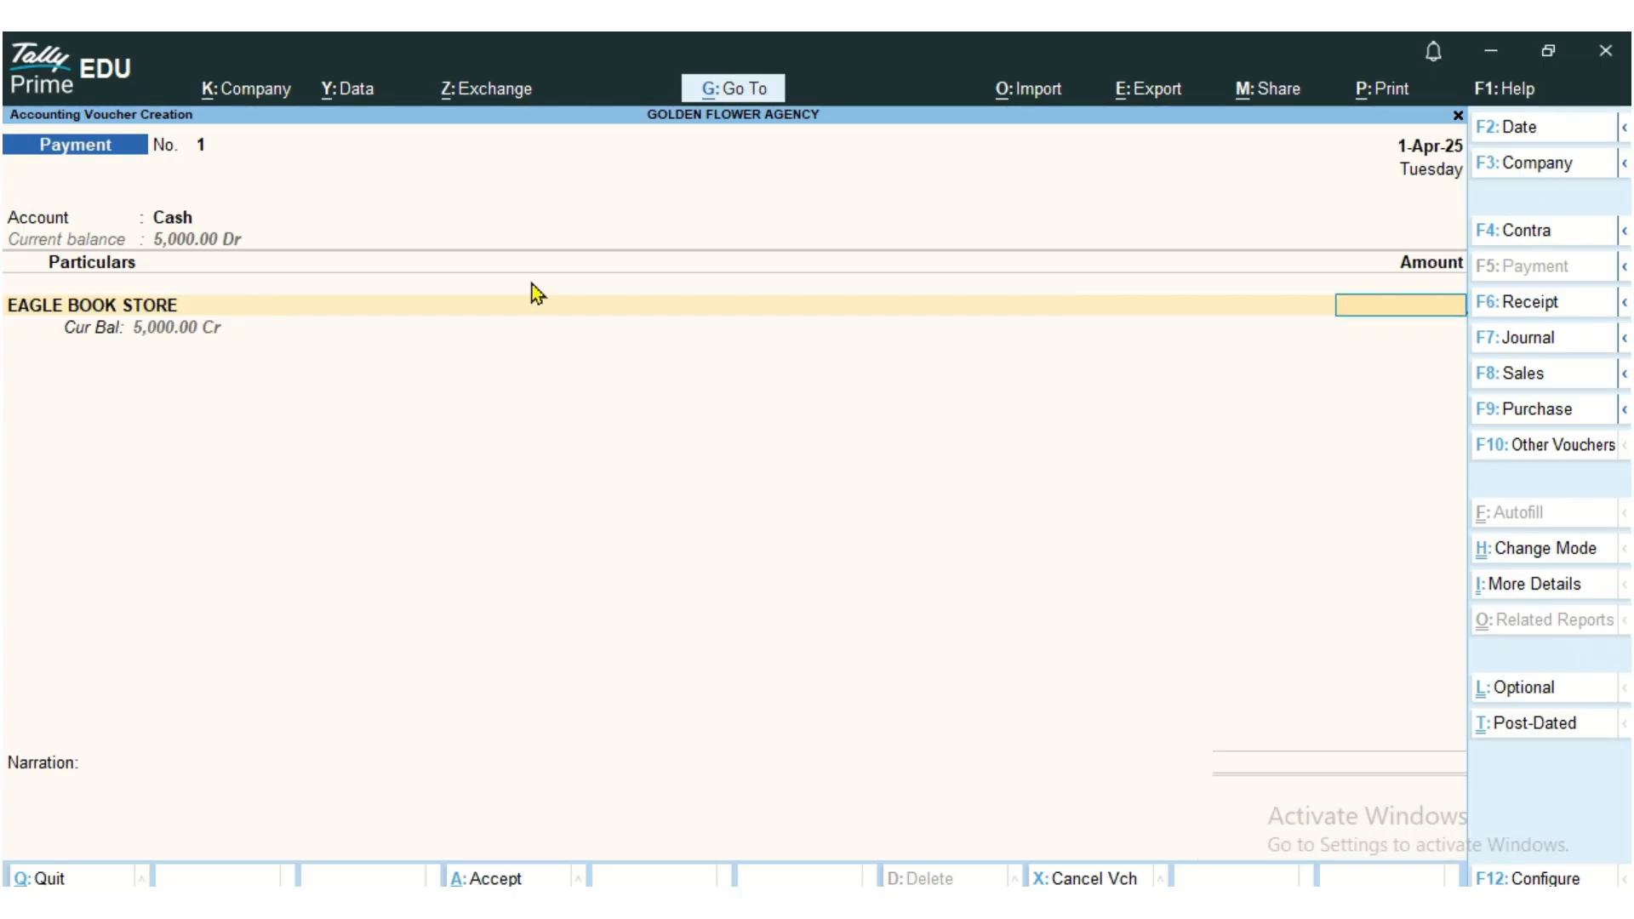
pyautogui.press('ctrl')
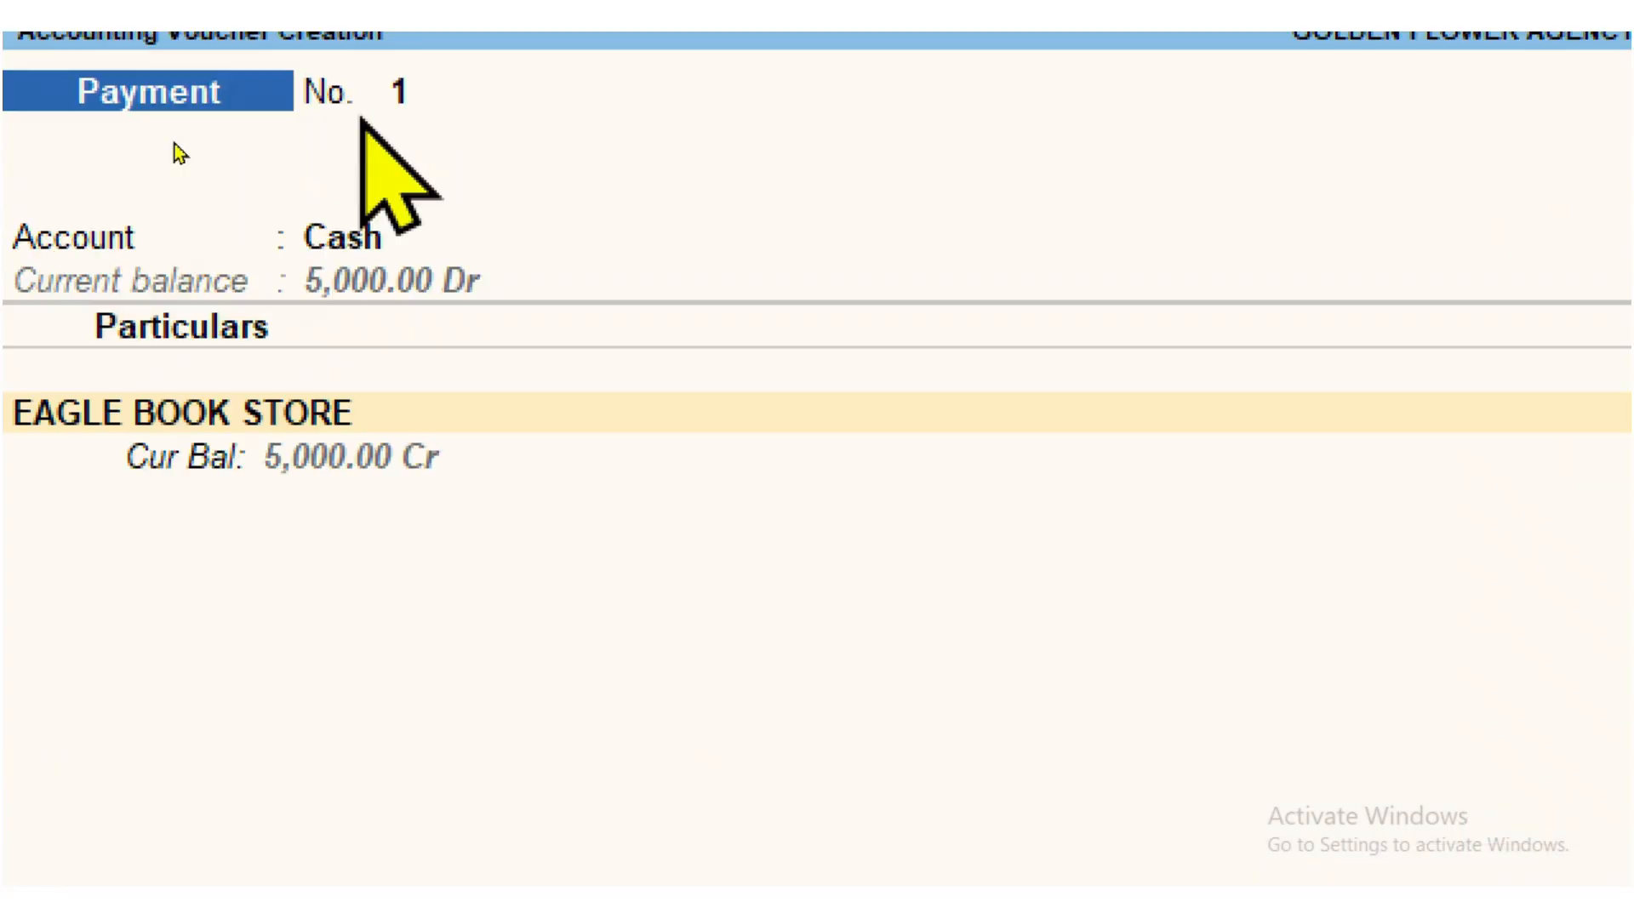
pyautogui.hotkey('ctrl', '2')
pyautogui.moveTo(351, 282)
pyautogui.mouseDown()
pyautogui.moveTo(287, 314)
pyautogui.moveTo(475, 340)
pyautogui.moveTo(361, 296)
pyautogui.mouseUp()
pyautogui.moveTo(323, 452)
pyautogui.mouseDown()
pyautogui.moveTo(230, 477)
pyautogui.moveTo(327, 606)
pyautogui.moveTo(381, 448)
pyautogui.moveTo(338, 444)
pyautogui.mouseUp()
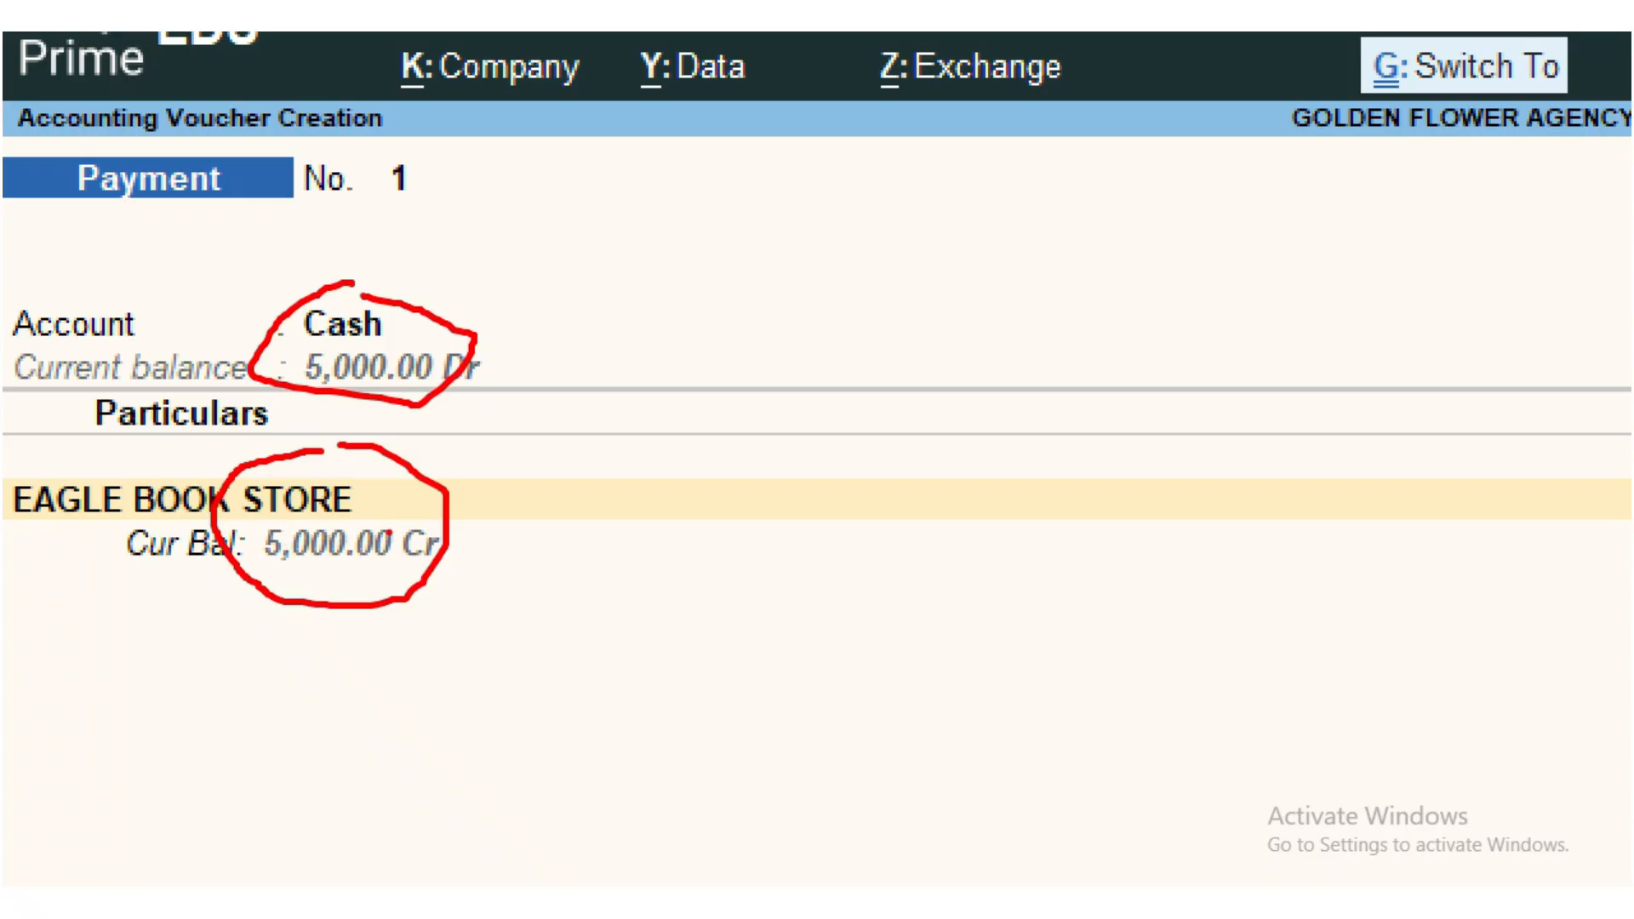
pyautogui.press('Escape')
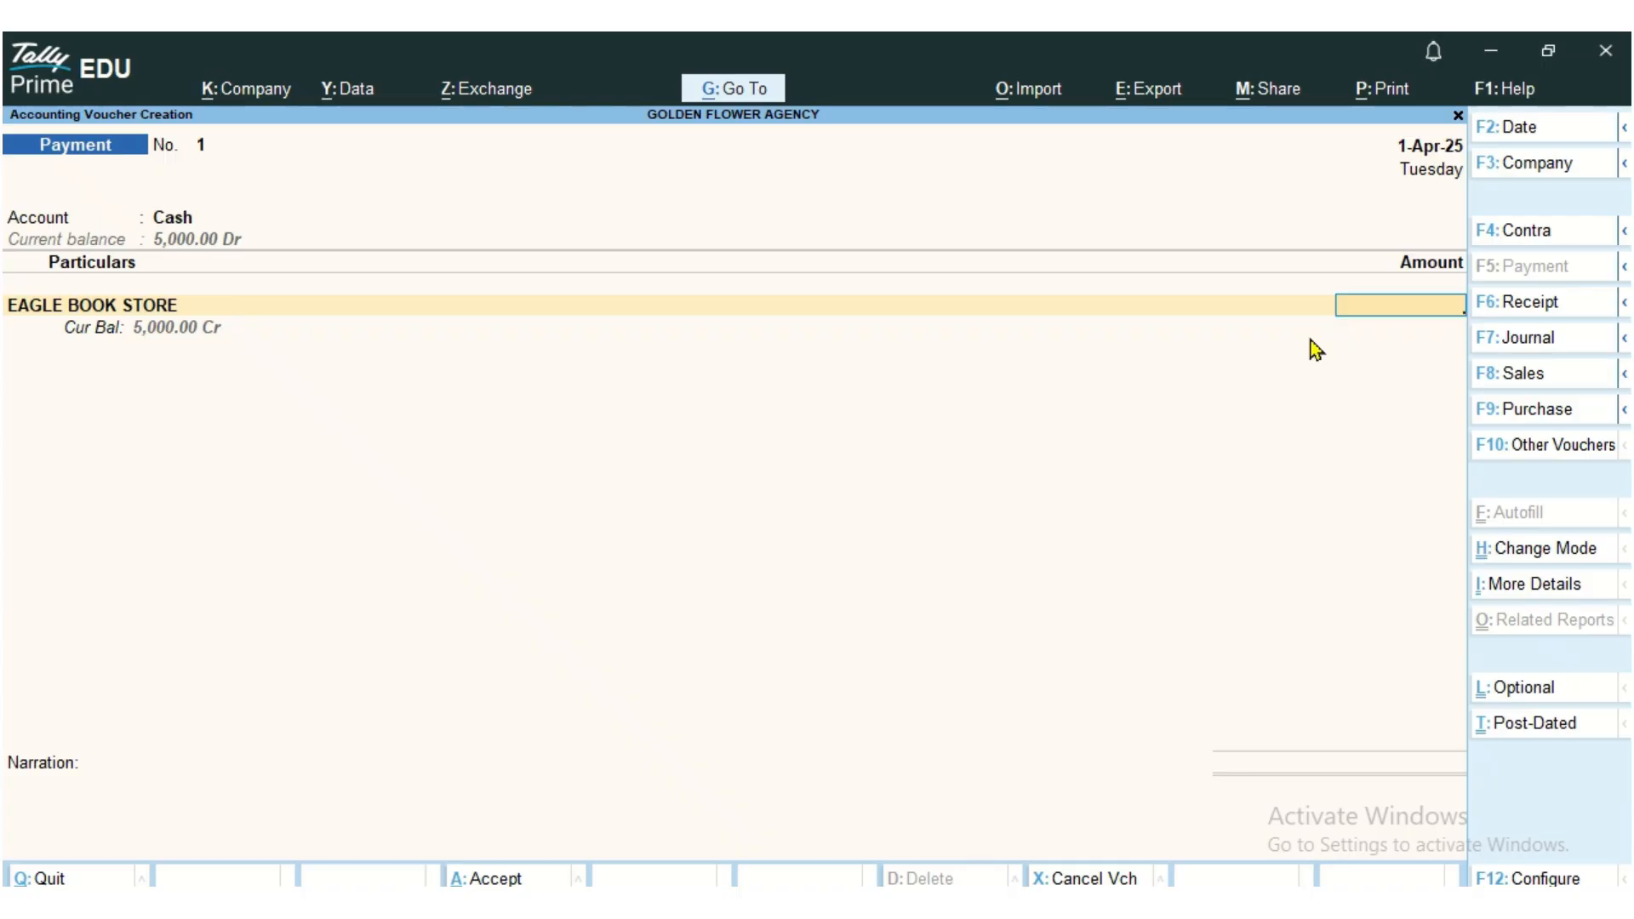
# Step: Enter a payment amount of 3000 for EAGLE BOOK STORE and set its bill-wise reference type to Agst Ref
pyautogui.write('4000')
pyautogui.press('BackSpace')
pyautogui.press('BackSpace')
pyautogui.press('BackSpace')
pyautogui.press('BackSpace')
pyautogui.write('5000')
pyautogui.press('BackSpace')
pyautogui.press('BackSpace')
pyautogui.press('BackSpace')
pyautogui.press('BackSpace')
pyautogui.write('3000')
pyautogui.press('Return')
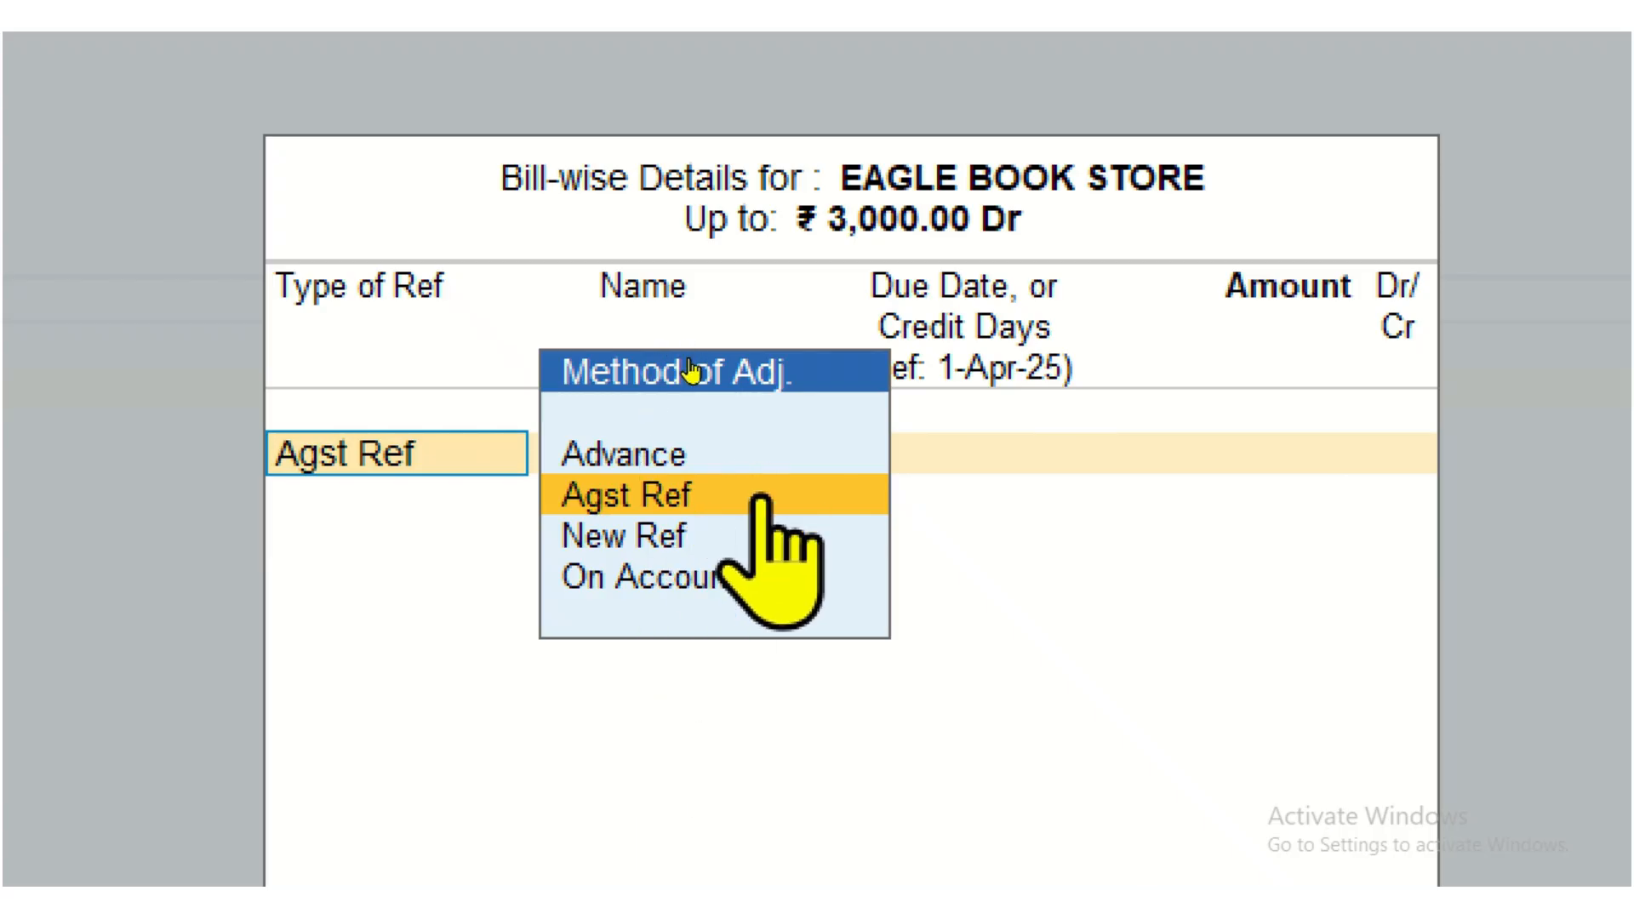
pyautogui.press('Return')
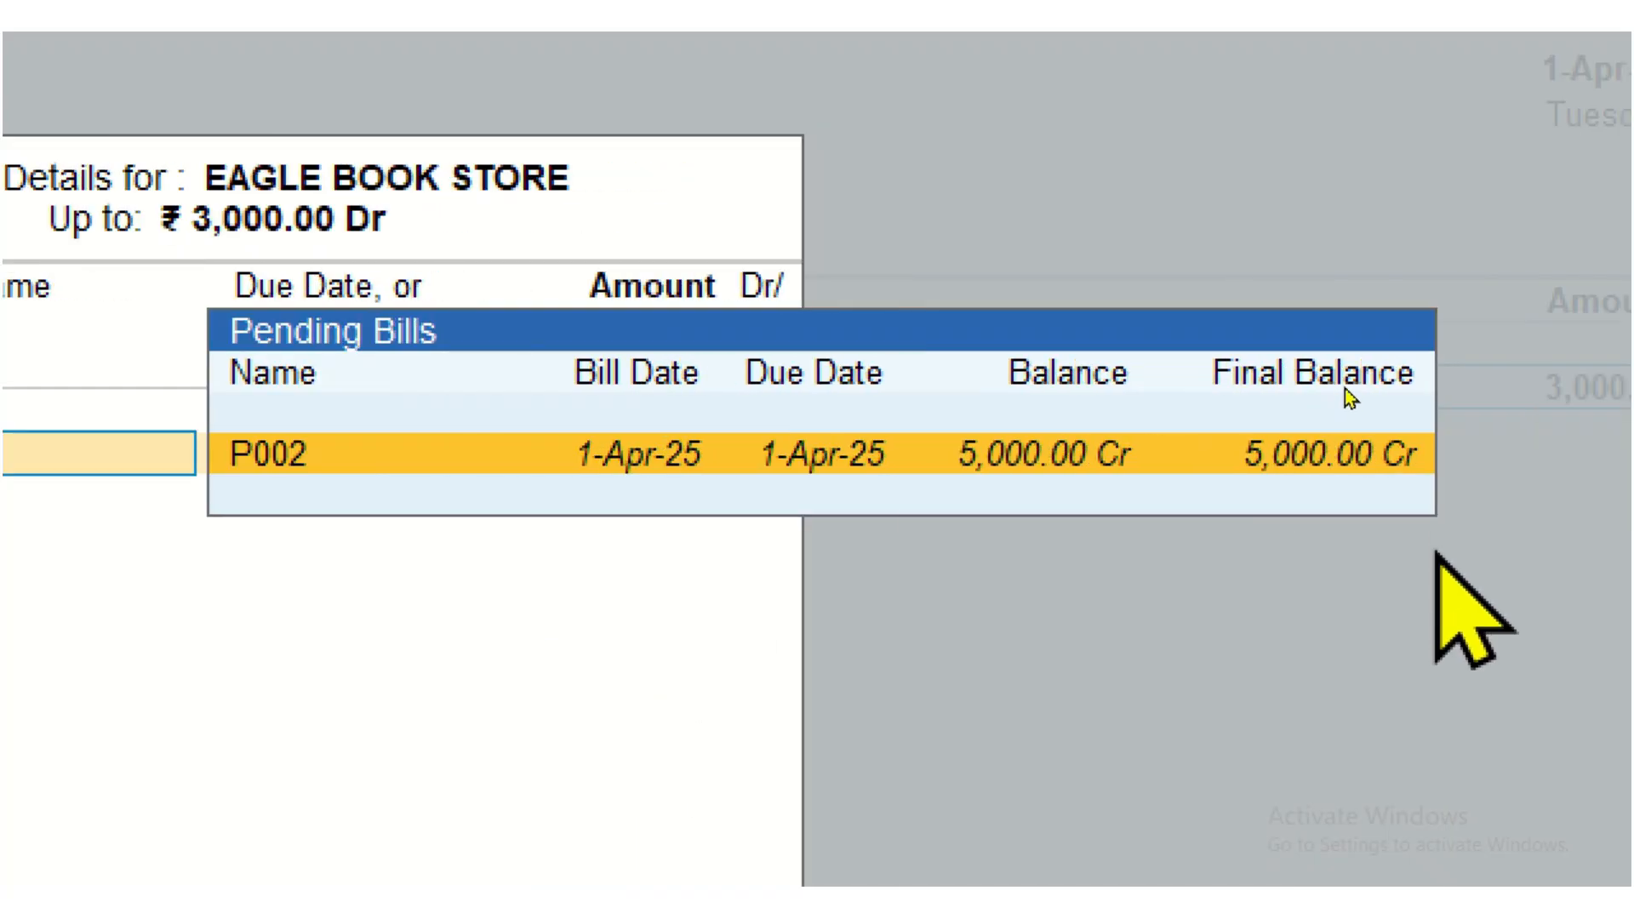
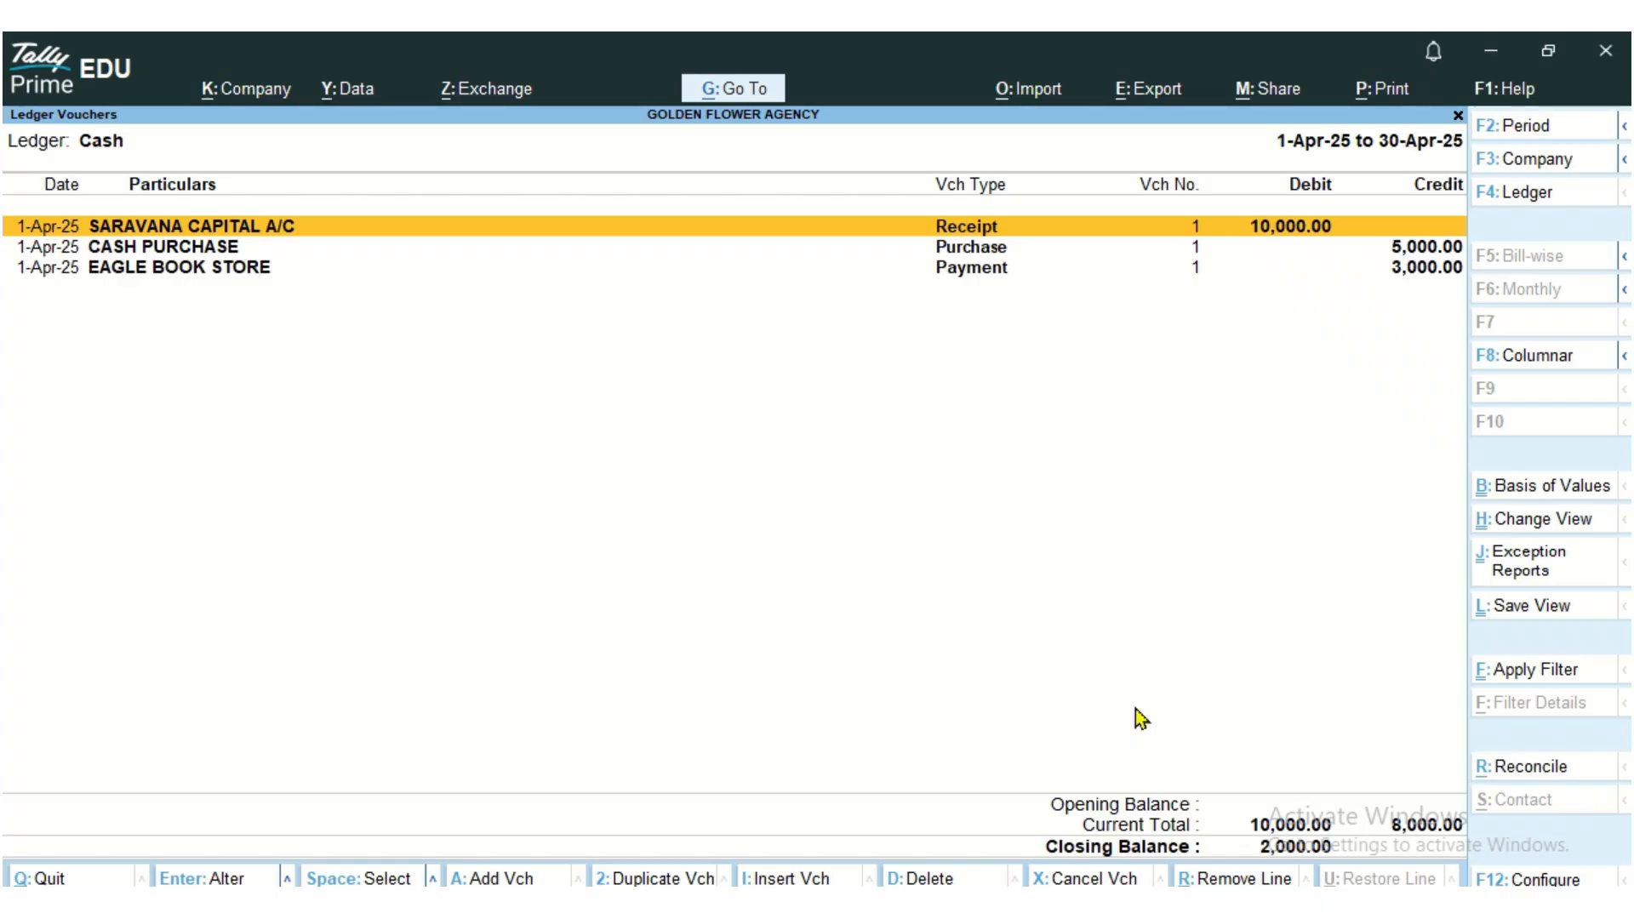
# Step: Examine the CASH PURCHASE and EAGLE BOOK STORE payment entries in the Cash ledger's April vouchers and return to the Gateway of Tally
pyautogui.press('Down')
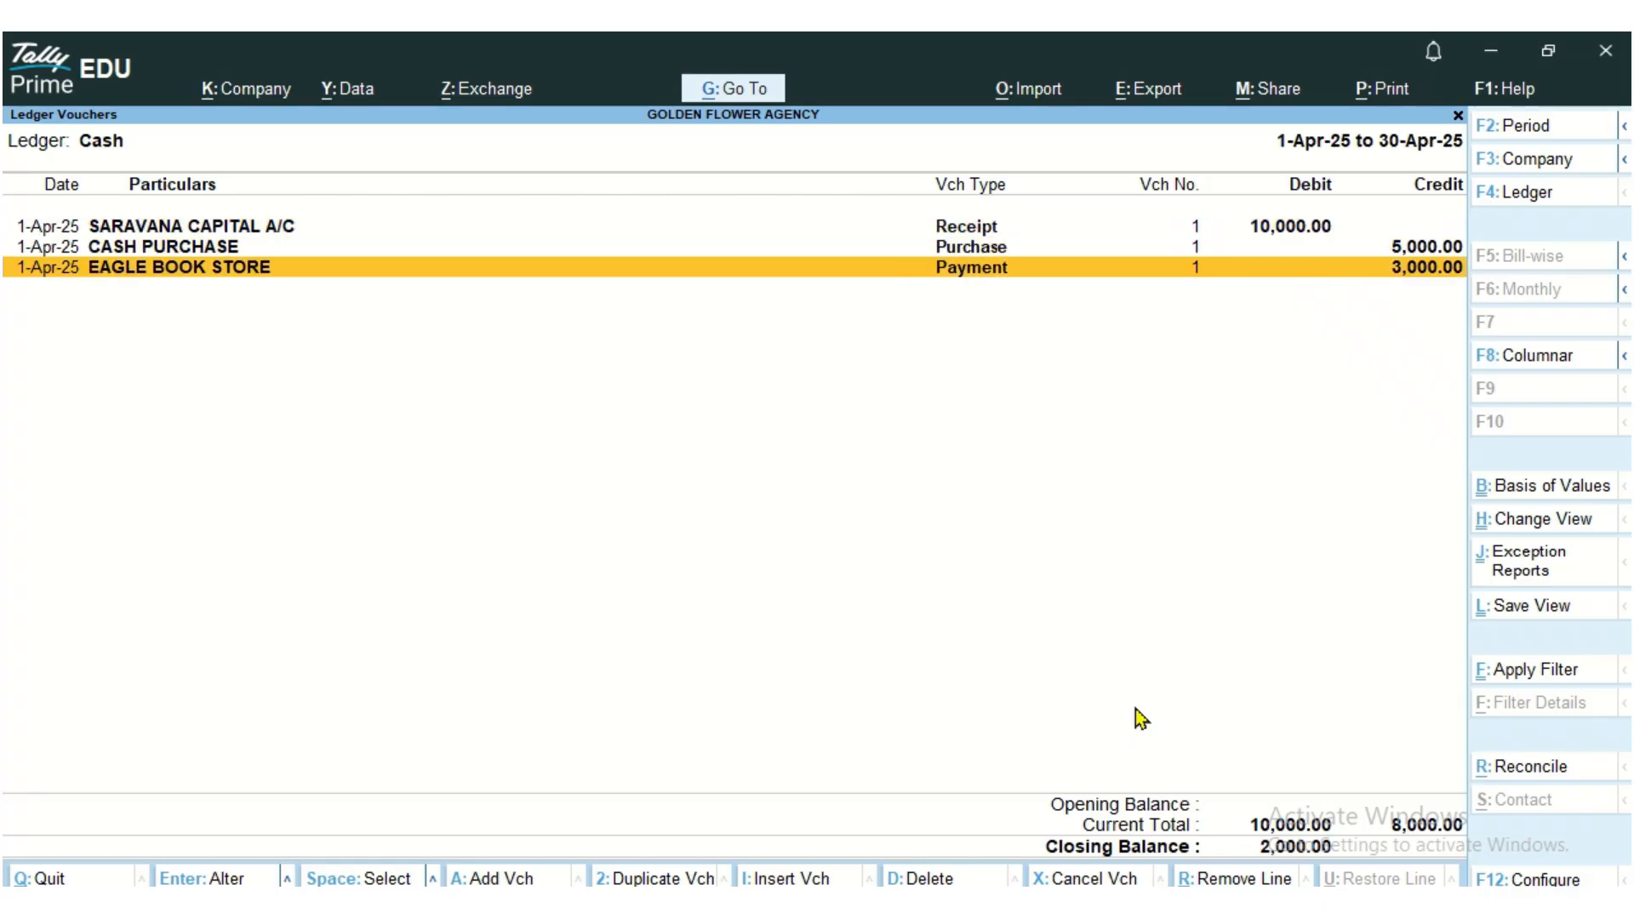
pyautogui.press('Down')
pyautogui.press('Up')
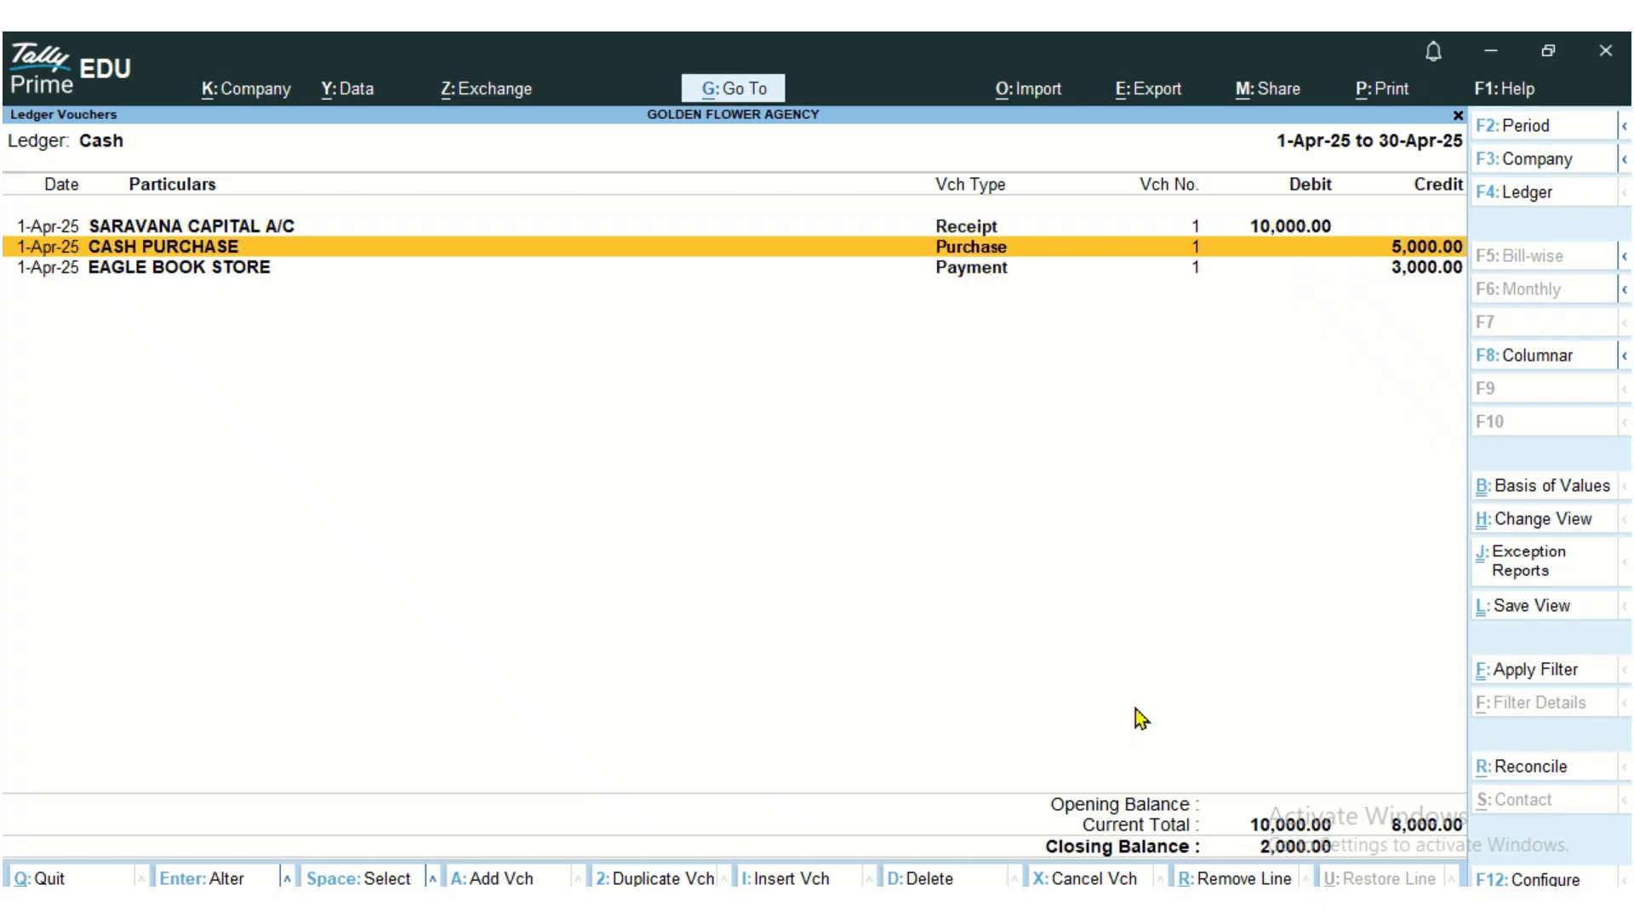
pyautogui.press('Escape')
pyautogui.press('Escape')
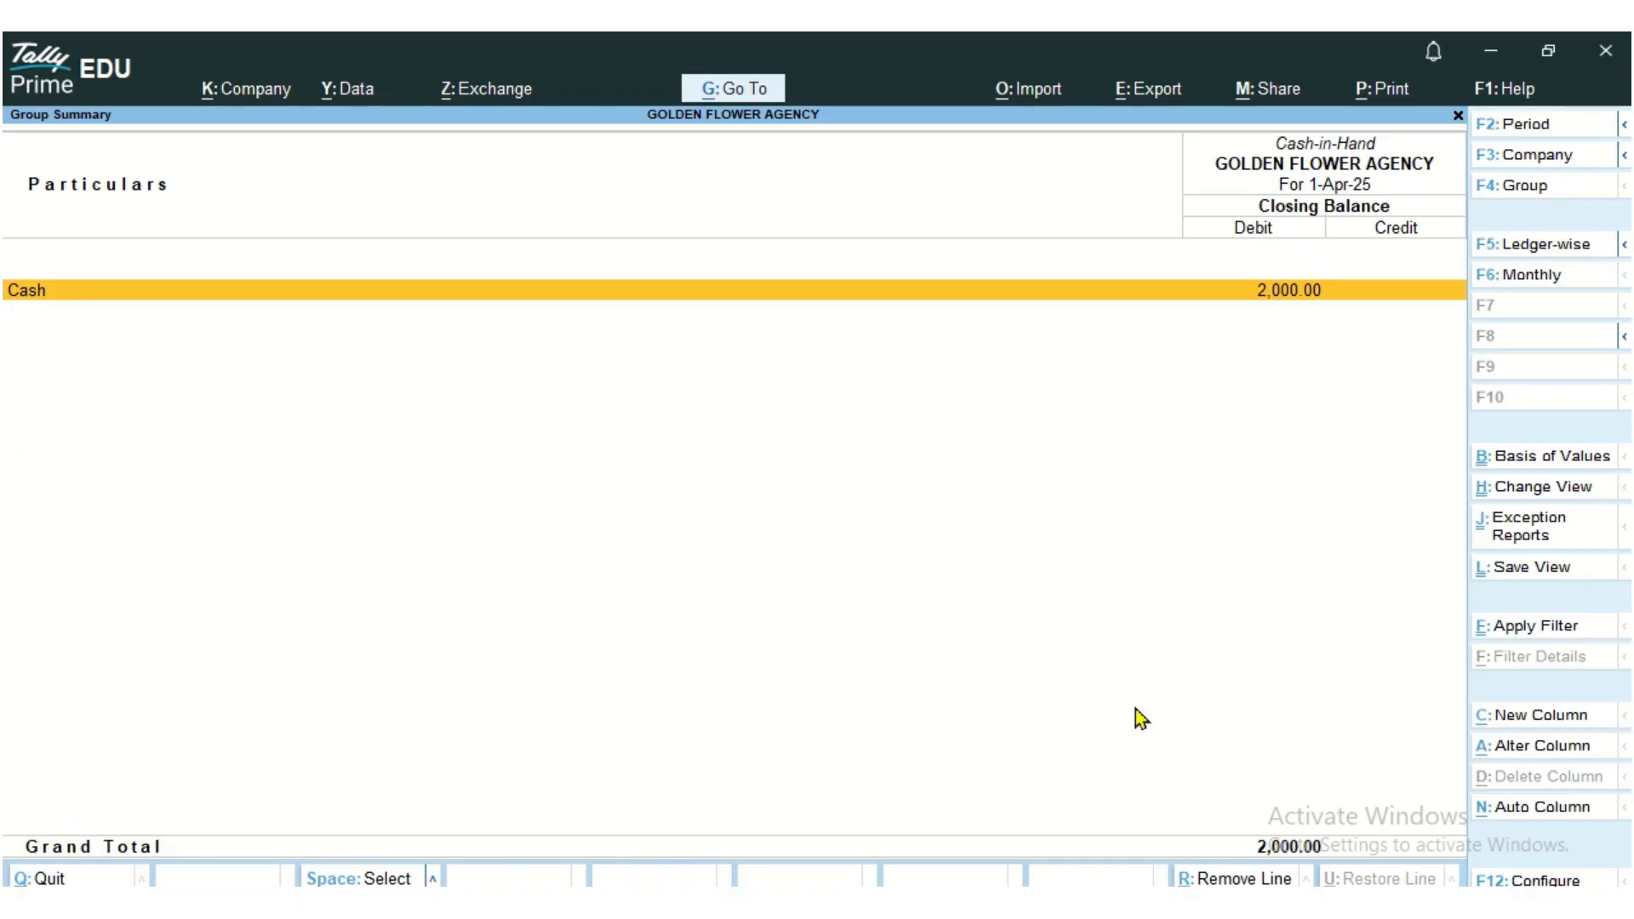
pyautogui.press('Escape')
pyautogui.press('Escape')
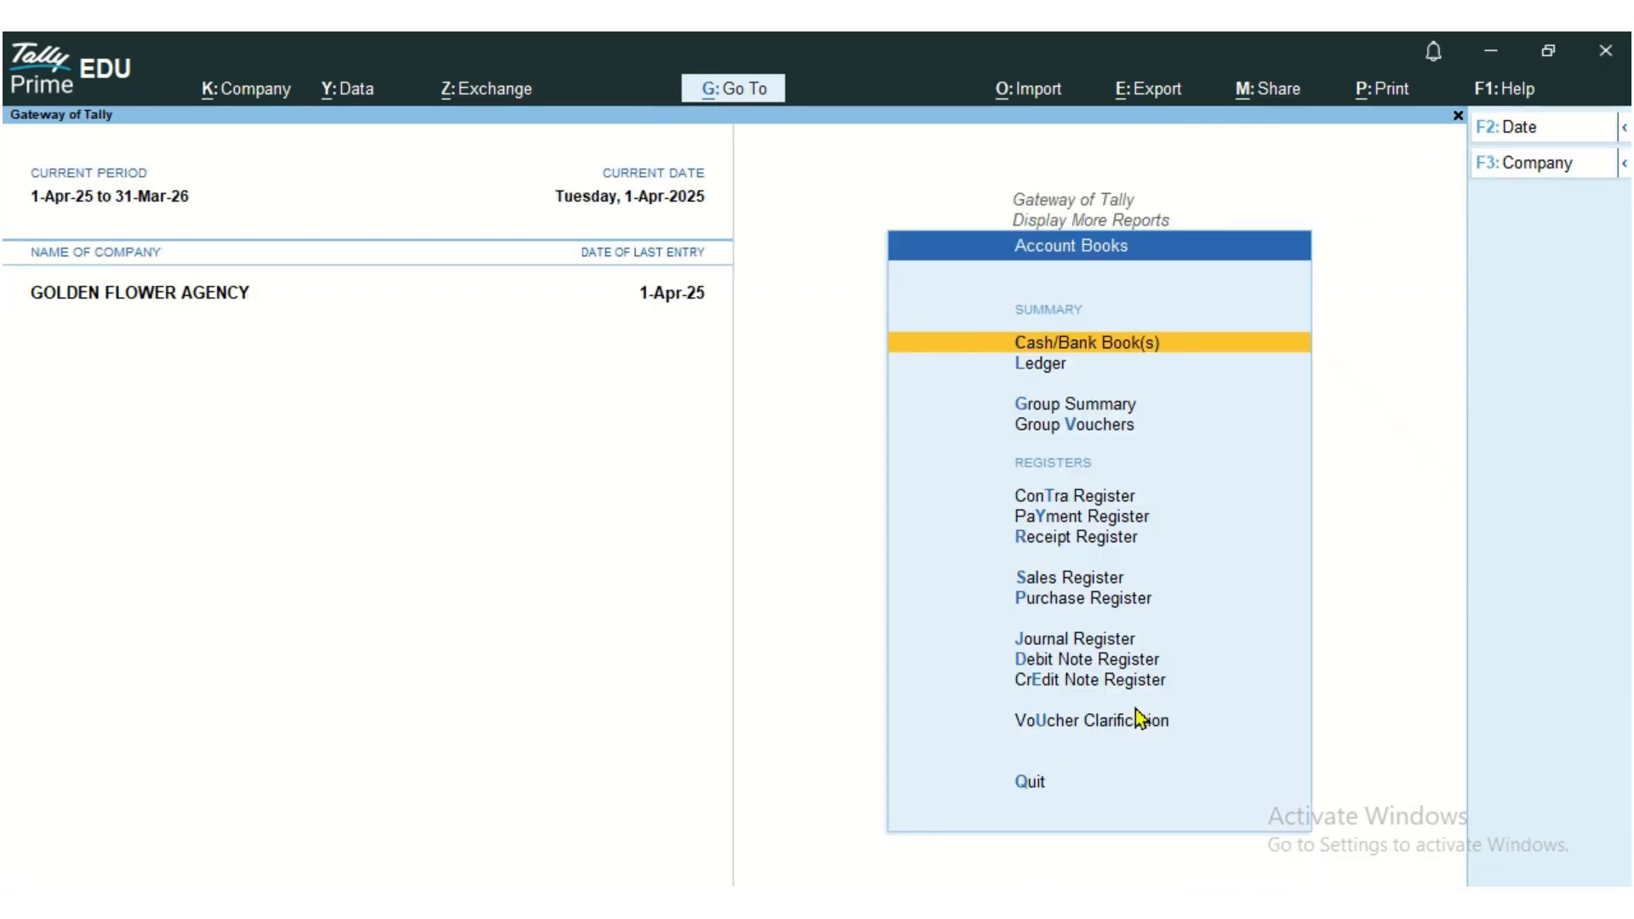
pyautogui.press('Escape')
pyautogui.press('Escape')
# Step: Open voucher creation from the Gateway of Tally and switch it to a new Sales voucher
pyautogui.press('Up')
pyautogui.press('Up')
pyautogui.press('Up')
pyautogui.press('Up')
pyautogui.press('Up')
pyautogui.press('Up')
pyautogui.press('Up')
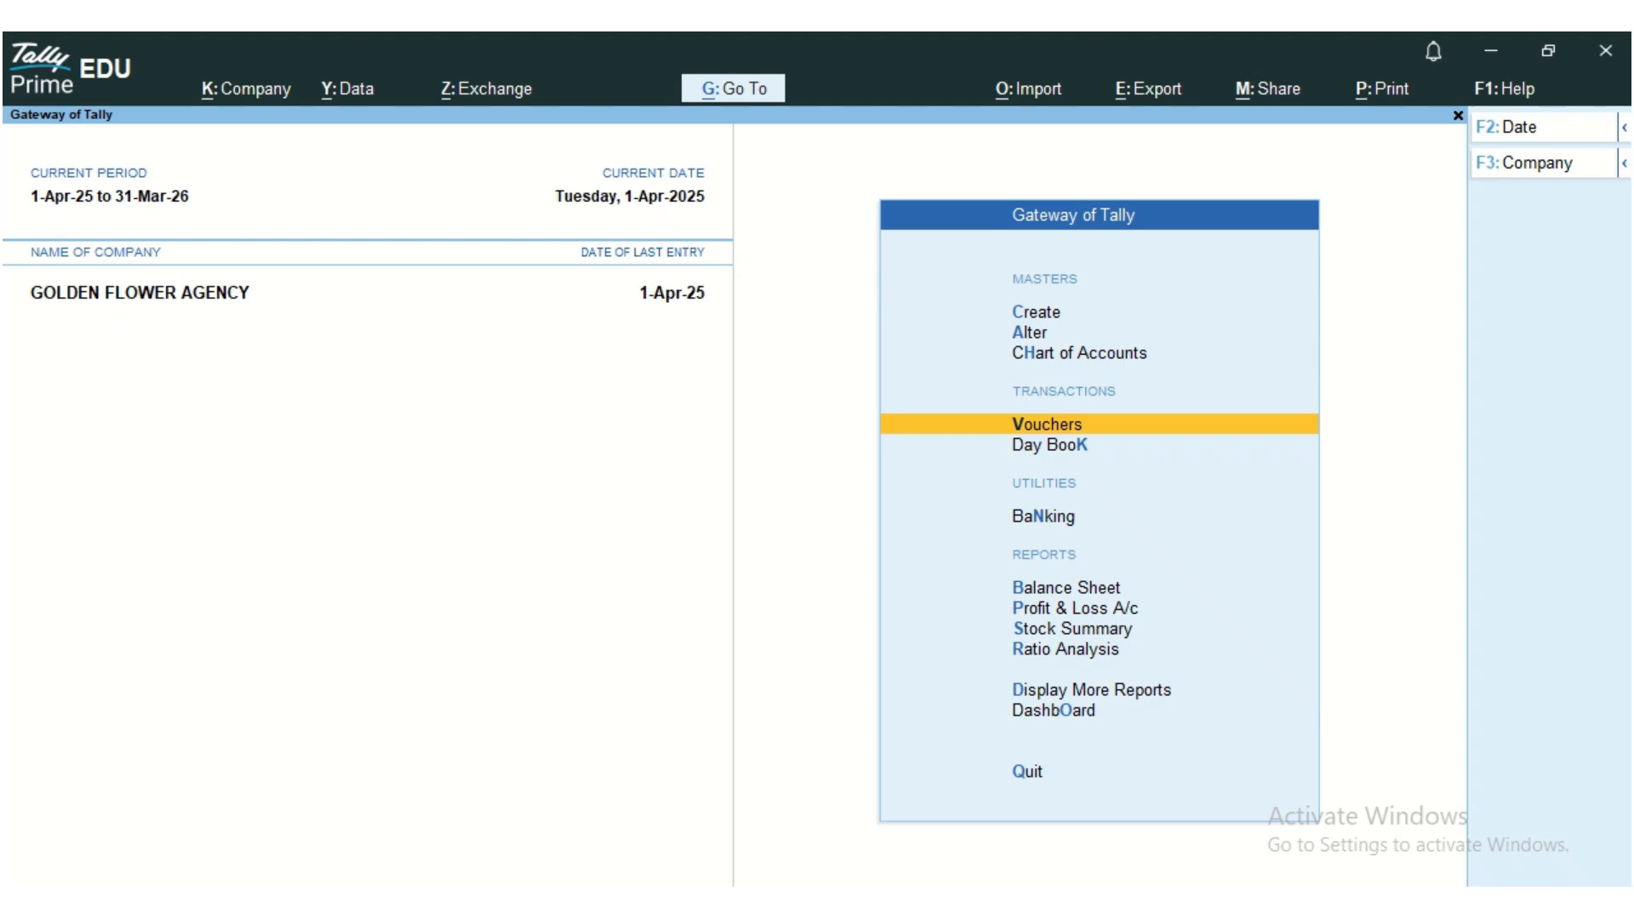
pyautogui.press('Up')
pyautogui.press('Down')
pyautogui.press('Return')
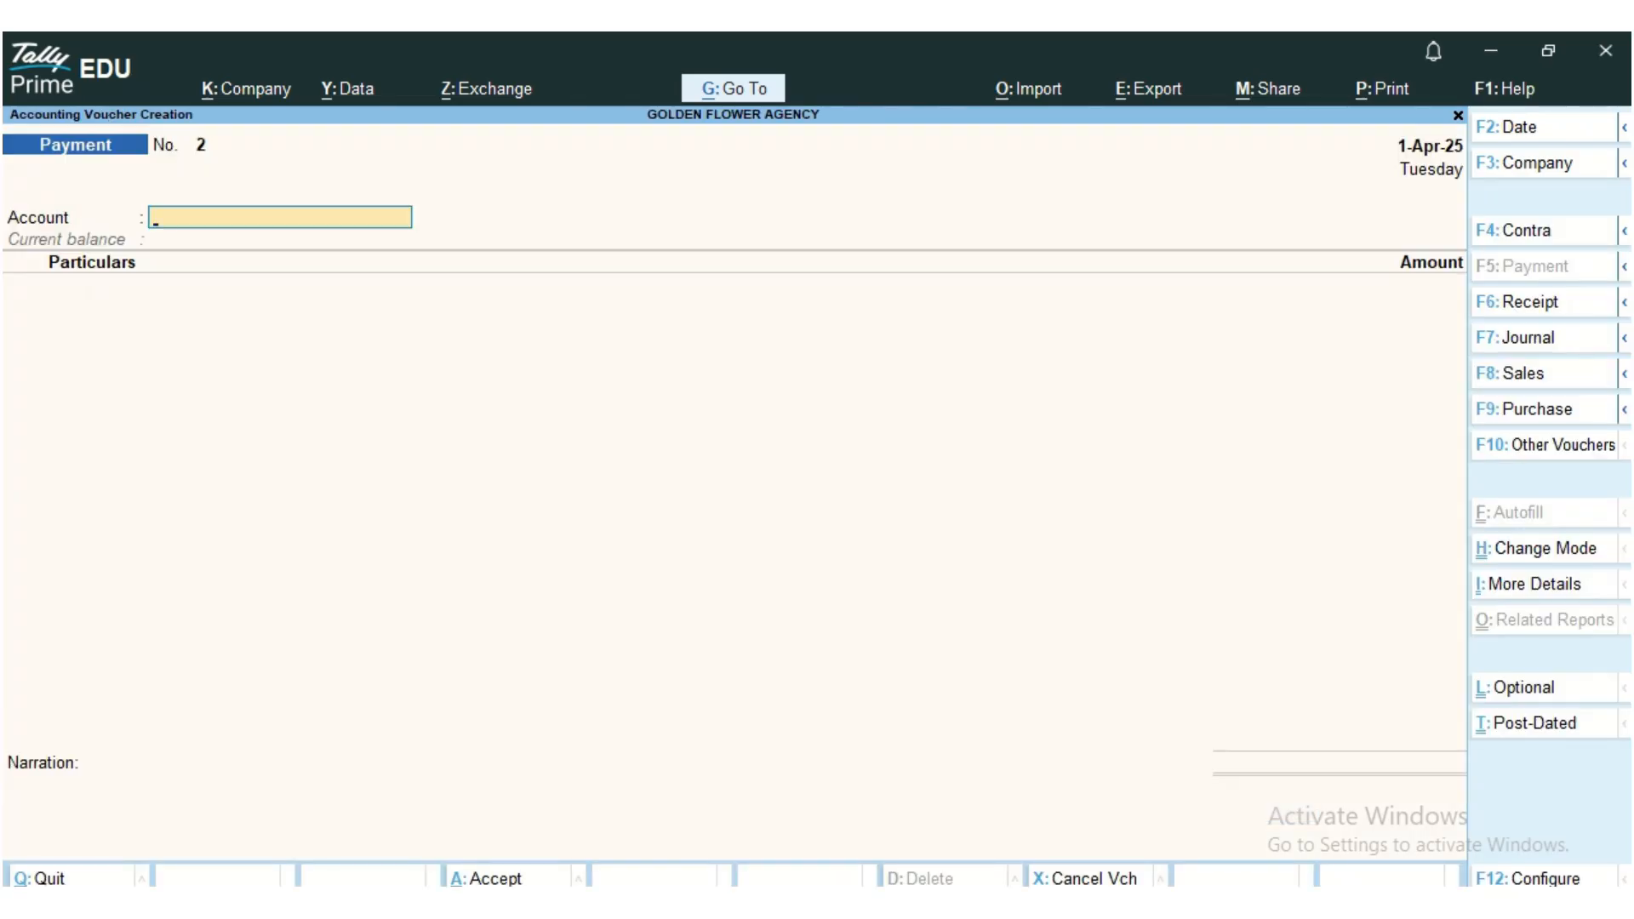
pyautogui.click(1553, 389)
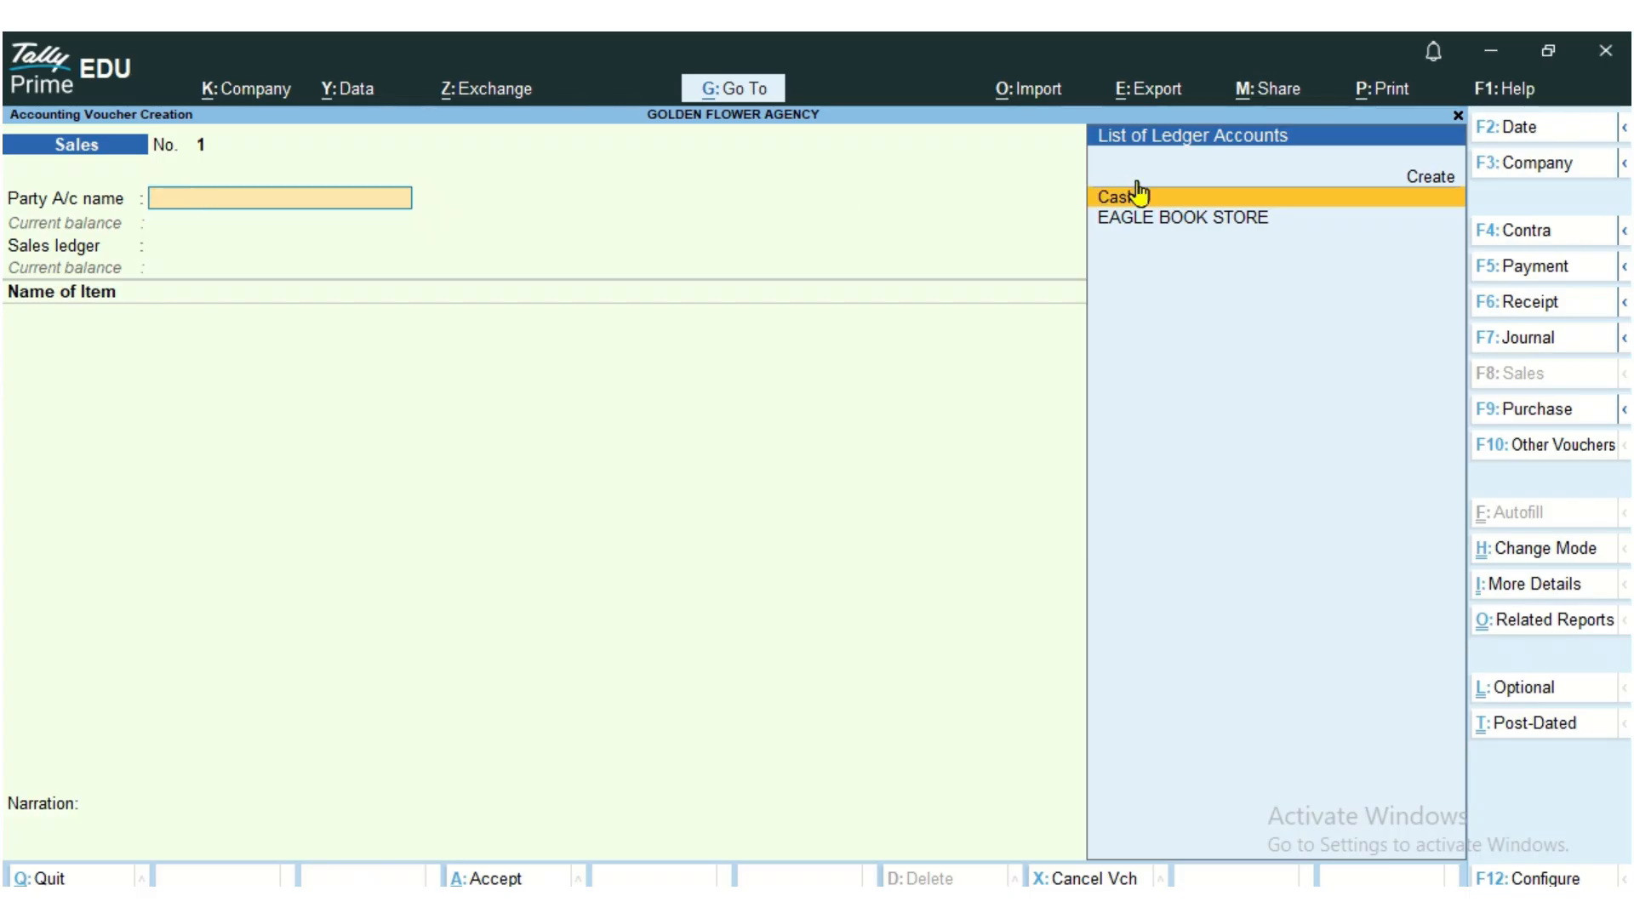
# Step: Set Cash as the party account of the sales voucher, leaving the dispatch details blank and accepting the party details
pyautogui.click(1180, 196)
pyautogui.press('Return')
pyautogui.press('Return')
pyautogui.press('Return')
pyautogui.press('Return')
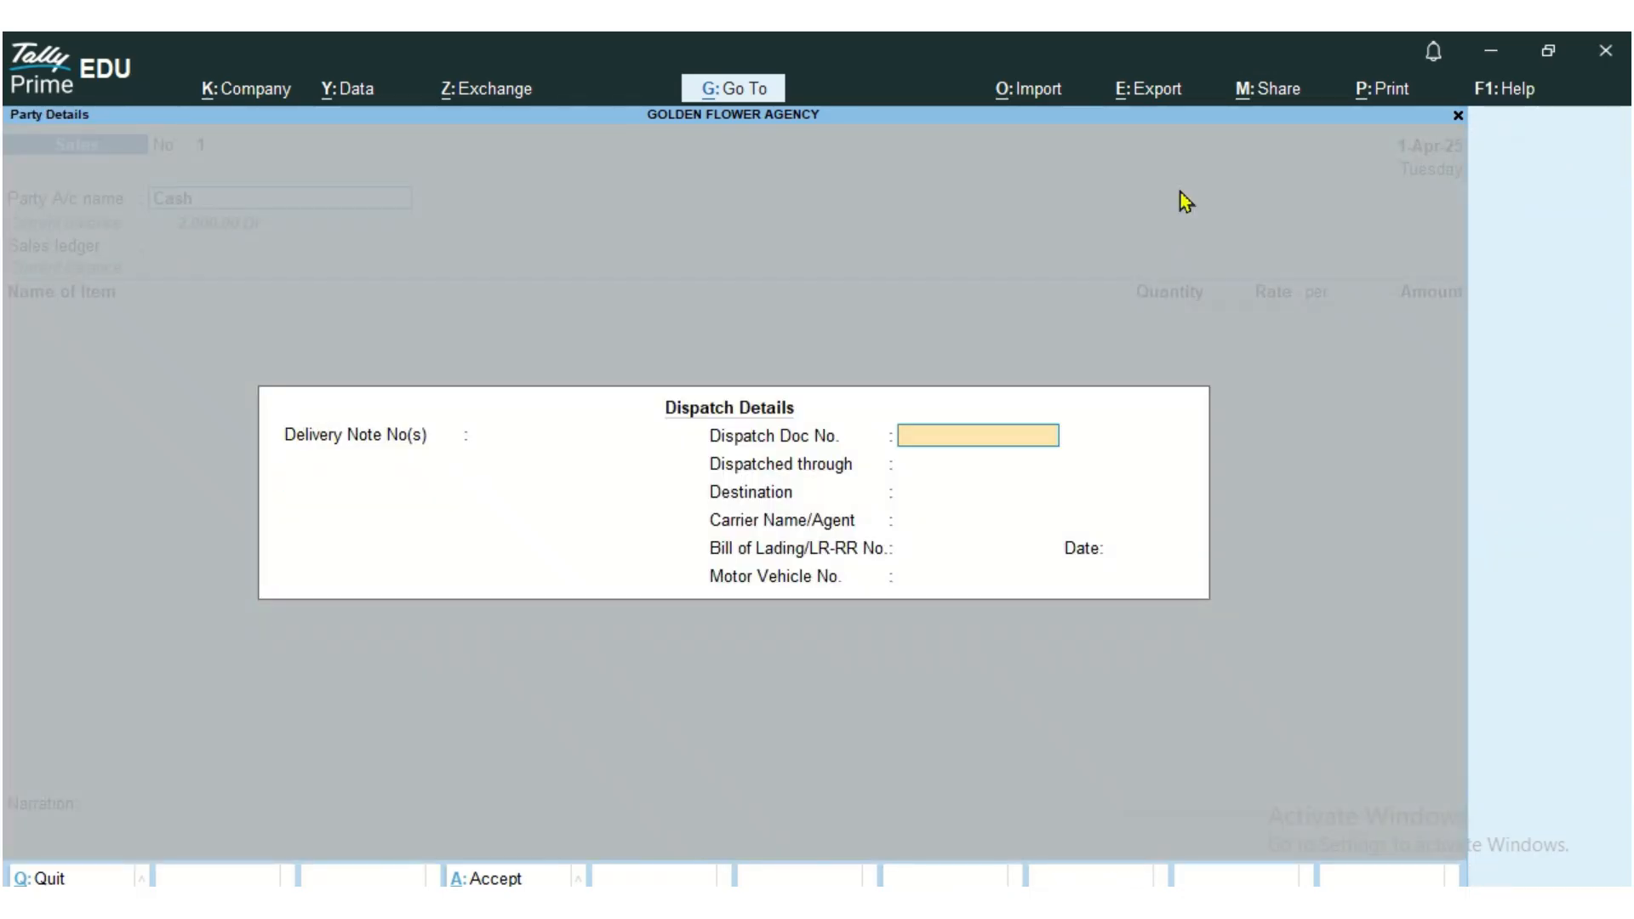
pyautogui.press('Return')
pyautogui.press('Return')
pyautogui.press('Return')
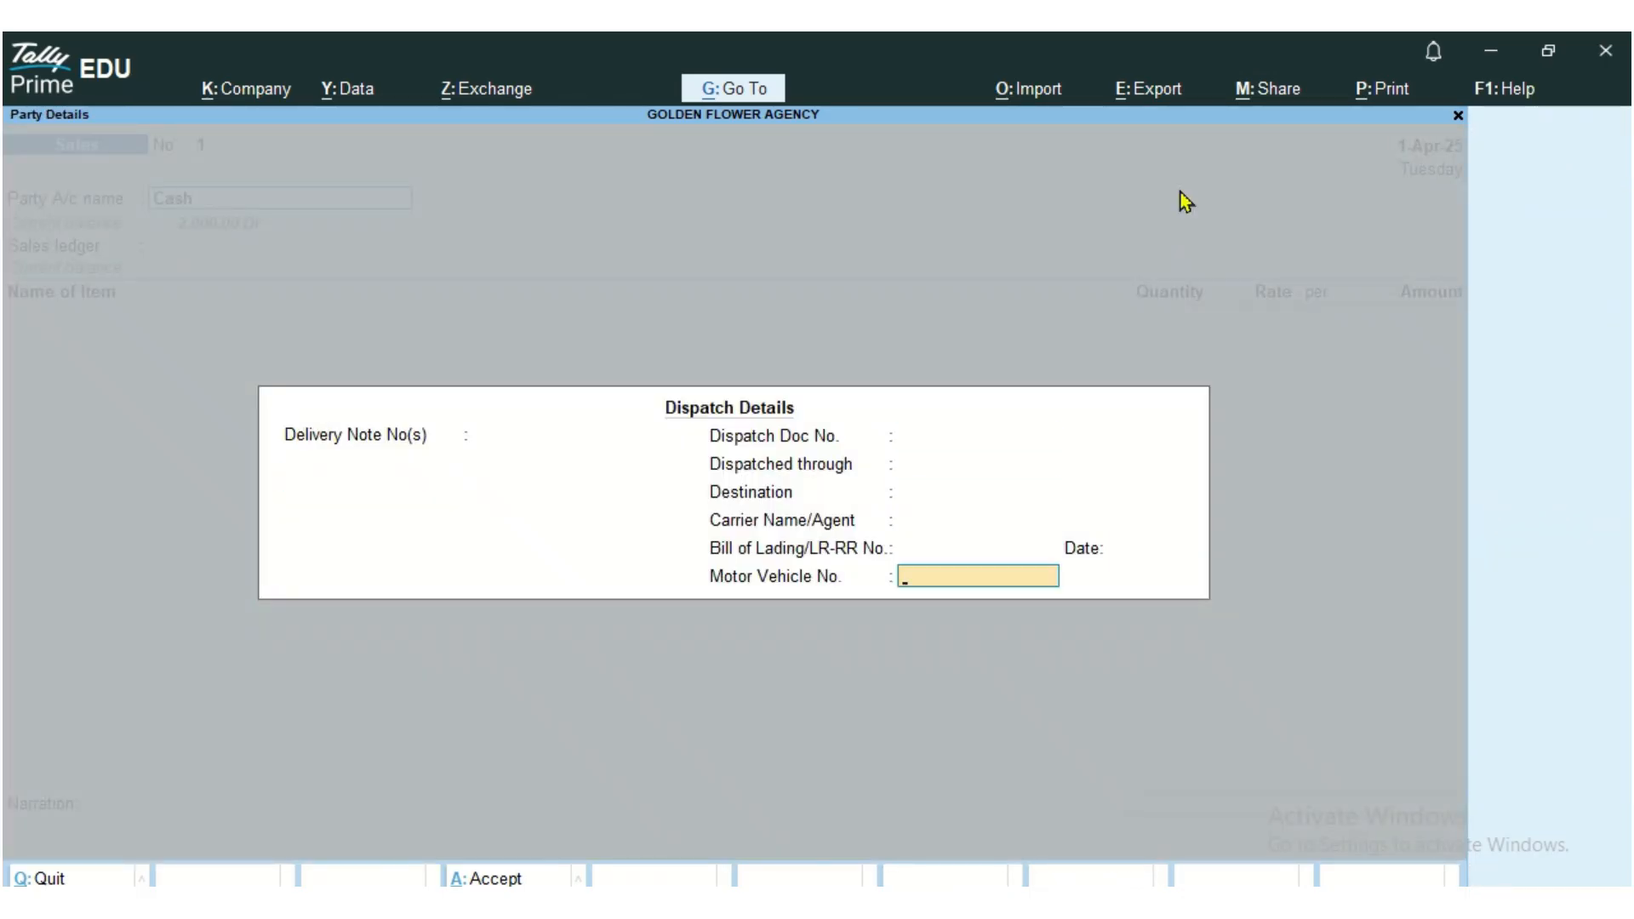
pyautogui.press('Return')
pyautogui.press('Return')
pyautogui.press('Return')
pyautogui.press('Return')
pyautogui.press('Return')
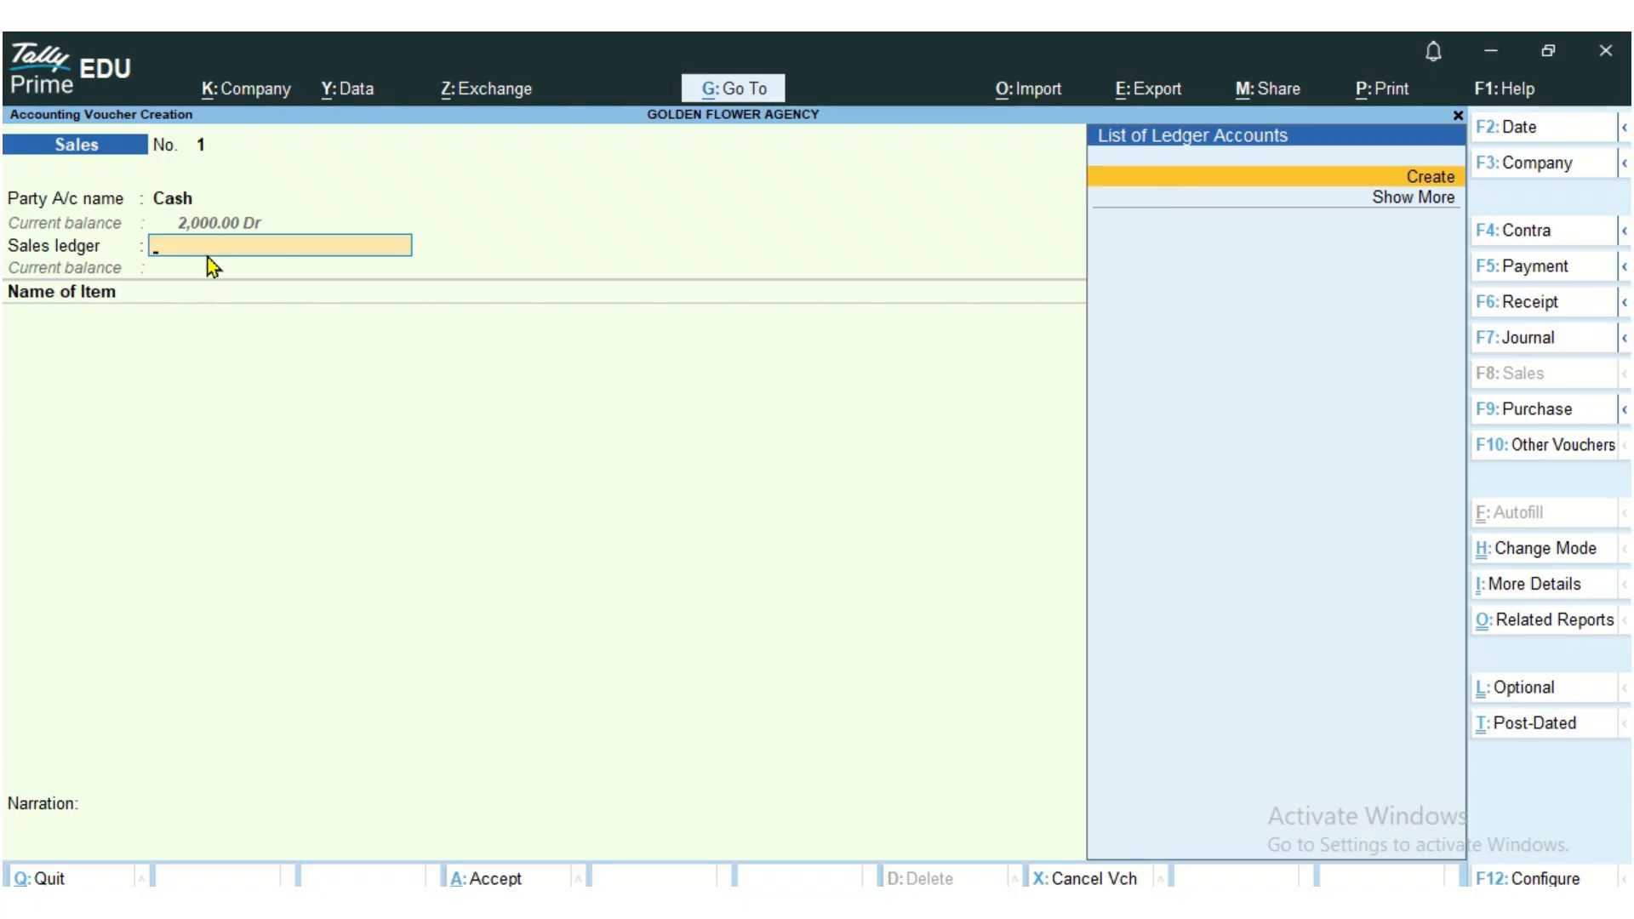
# Step: Create a CASH SALES ledger under Sales Accounts and use it as the voucher's sales ledger
pyautogui.press('alt')
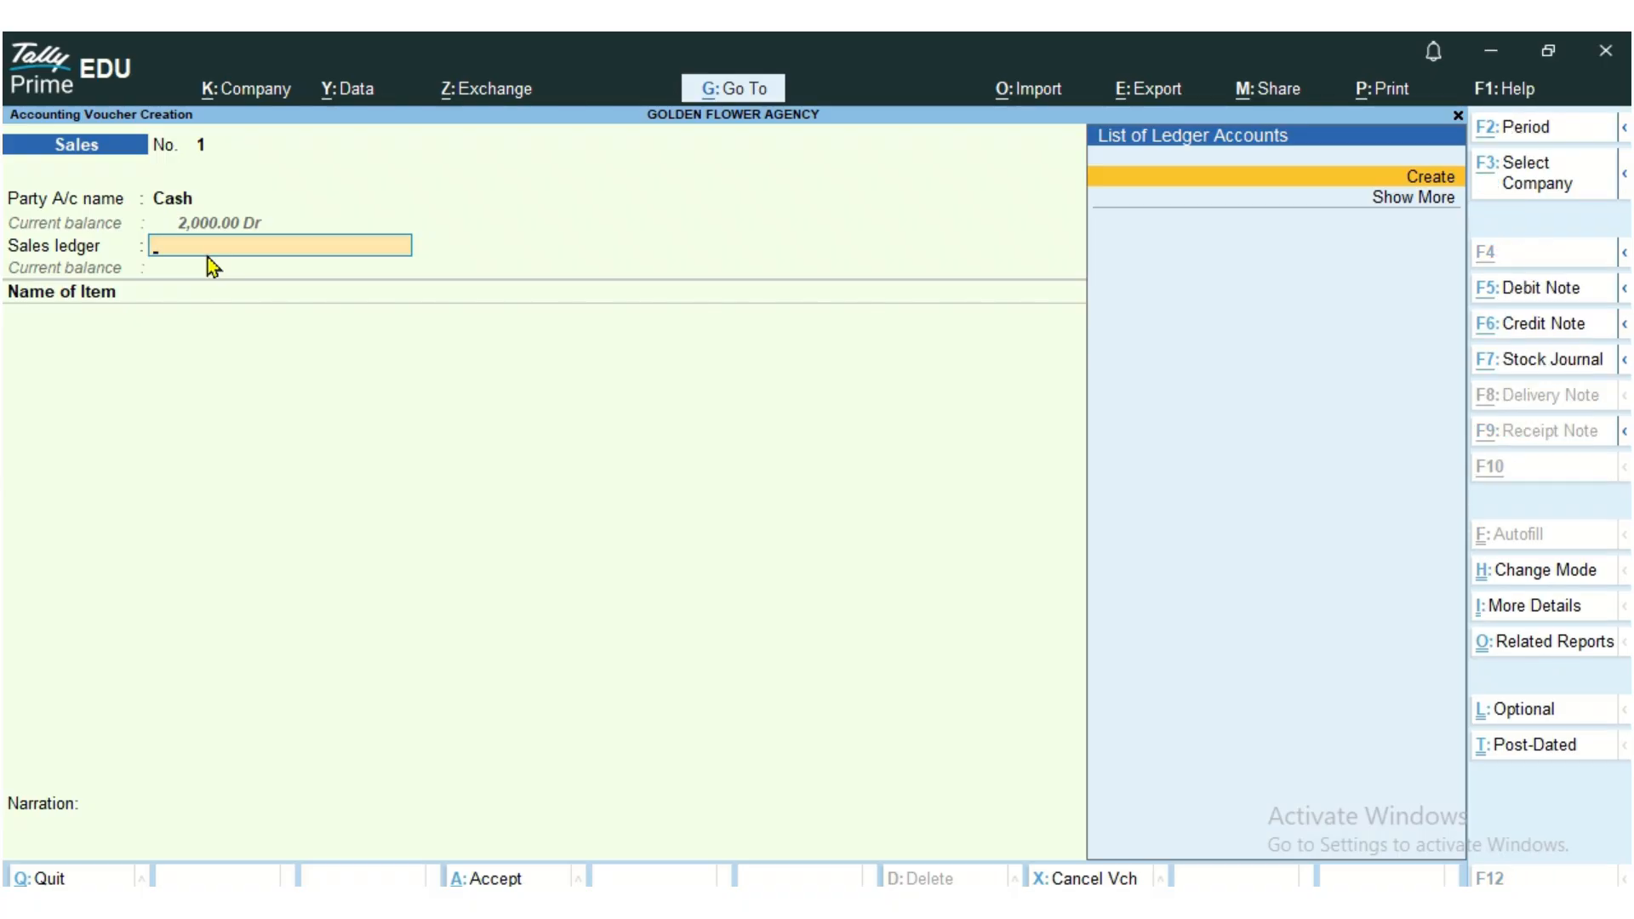
pyautogui.hotkey('alt', 'c')
pyautogui.write('CAS')
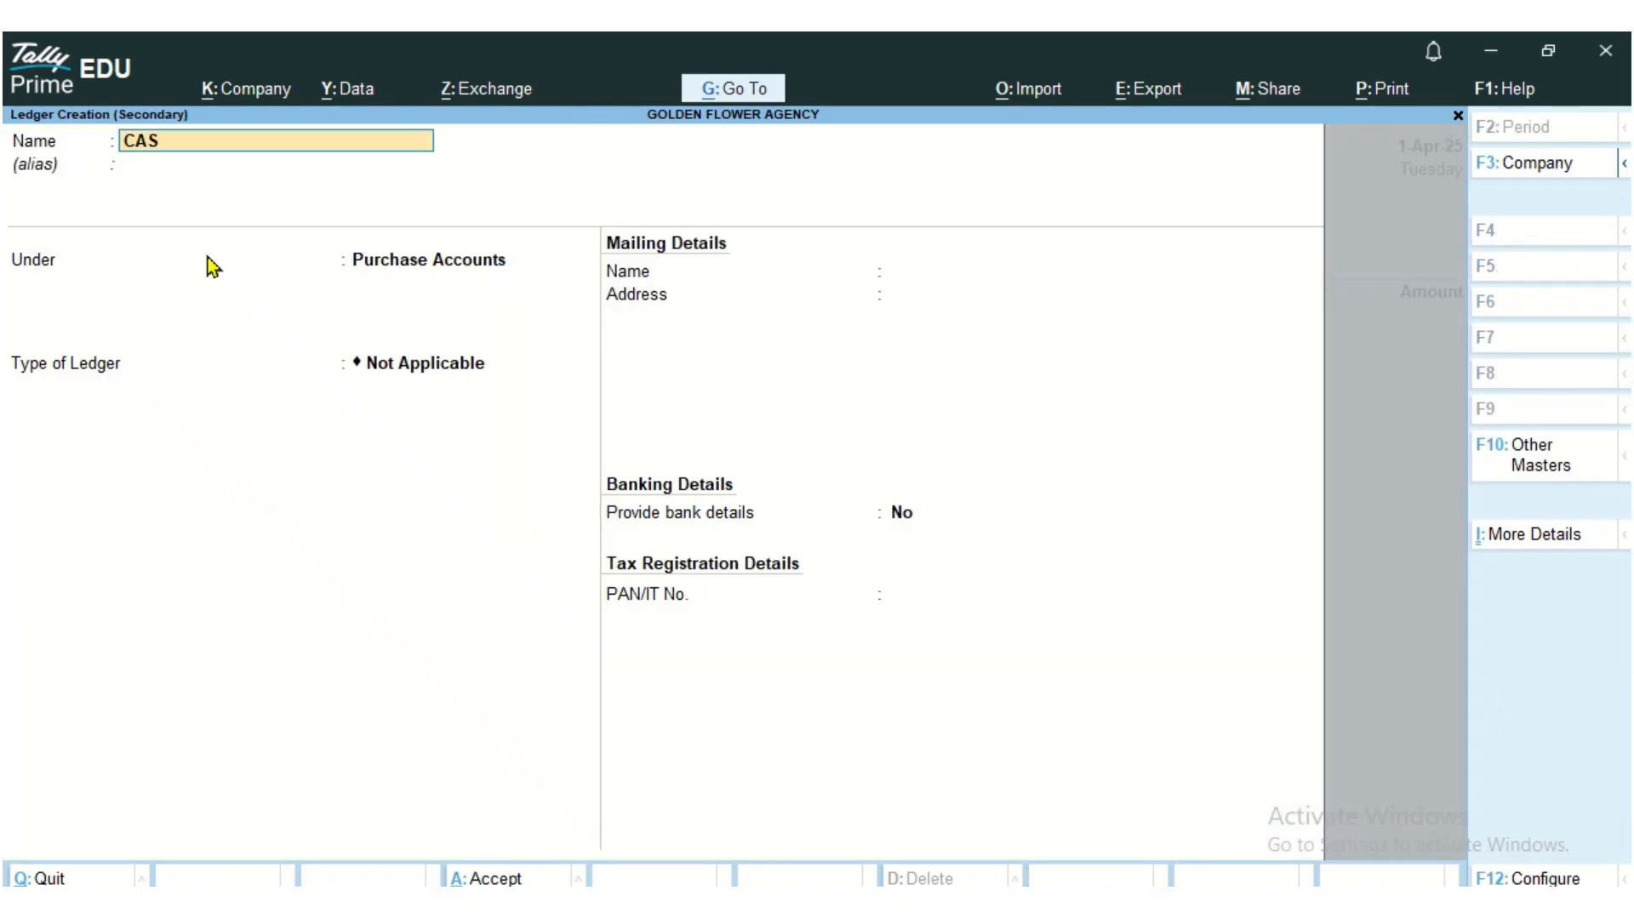
pyautogui.write('H SALES')
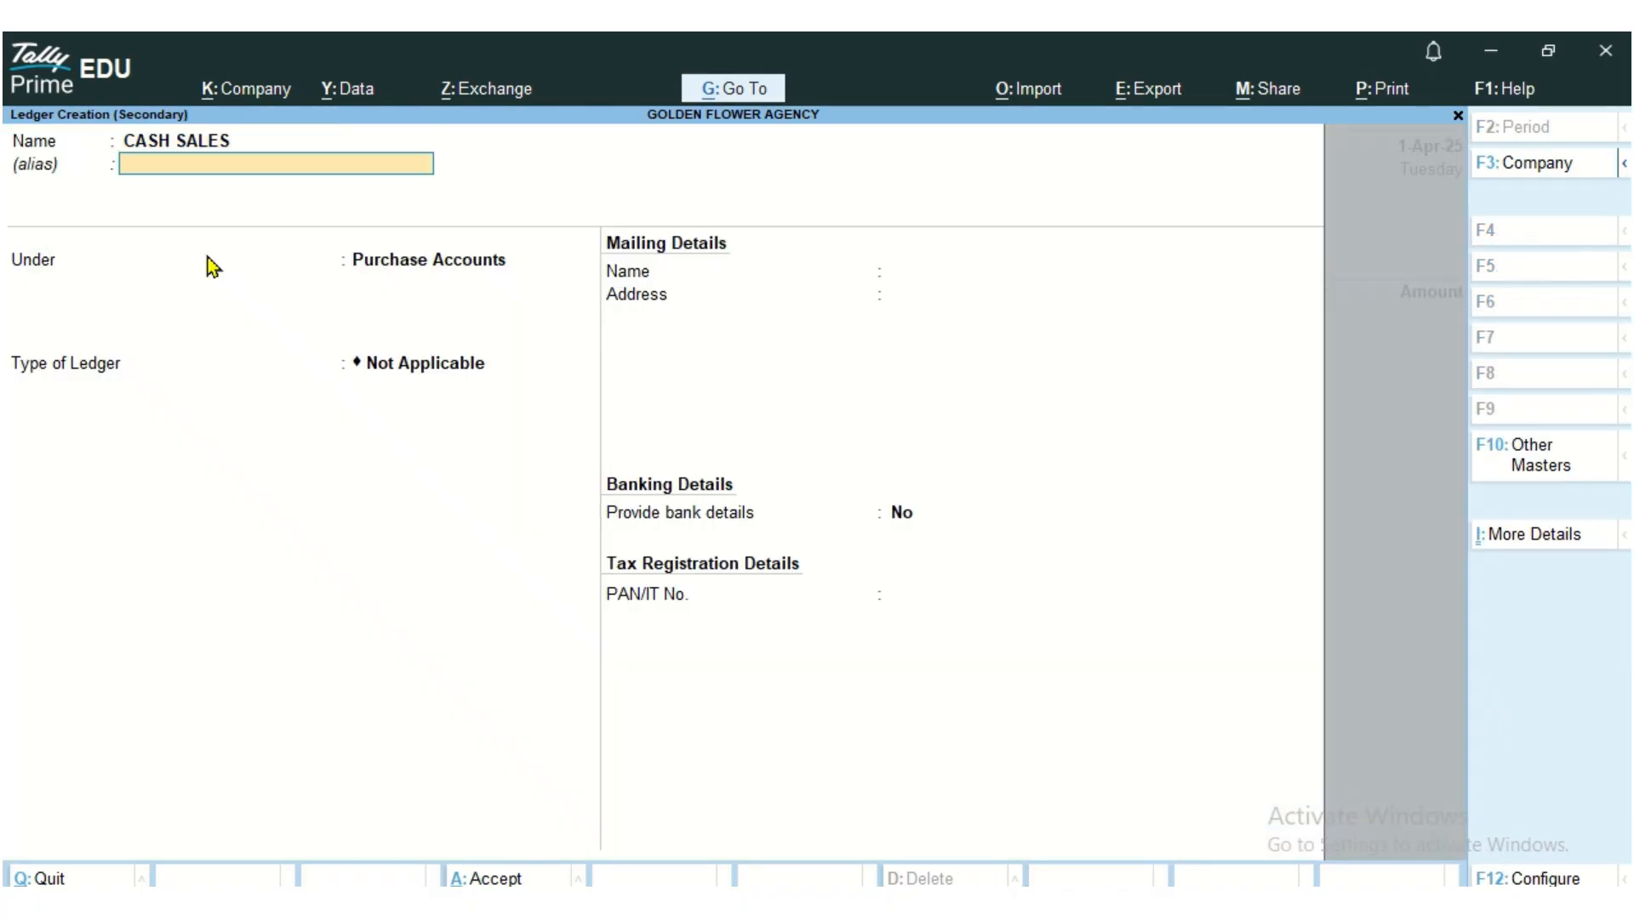
pyautogui.press('Return')
pyautogui.write('SALES')
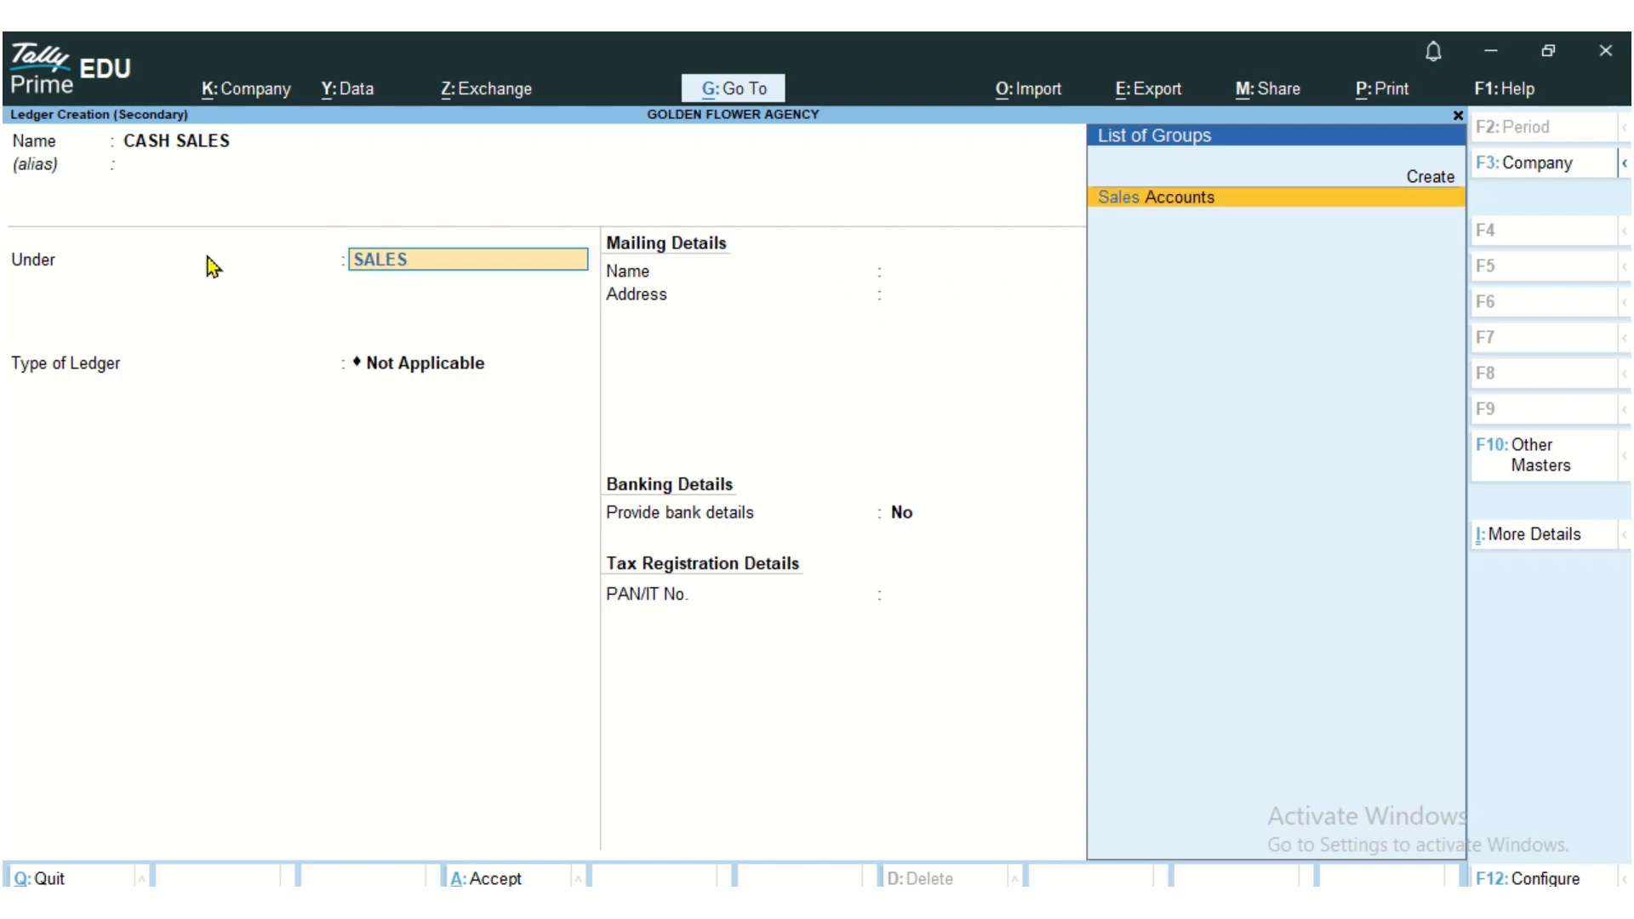
pyautogui.press('Return')
pyautogui.press('Return')
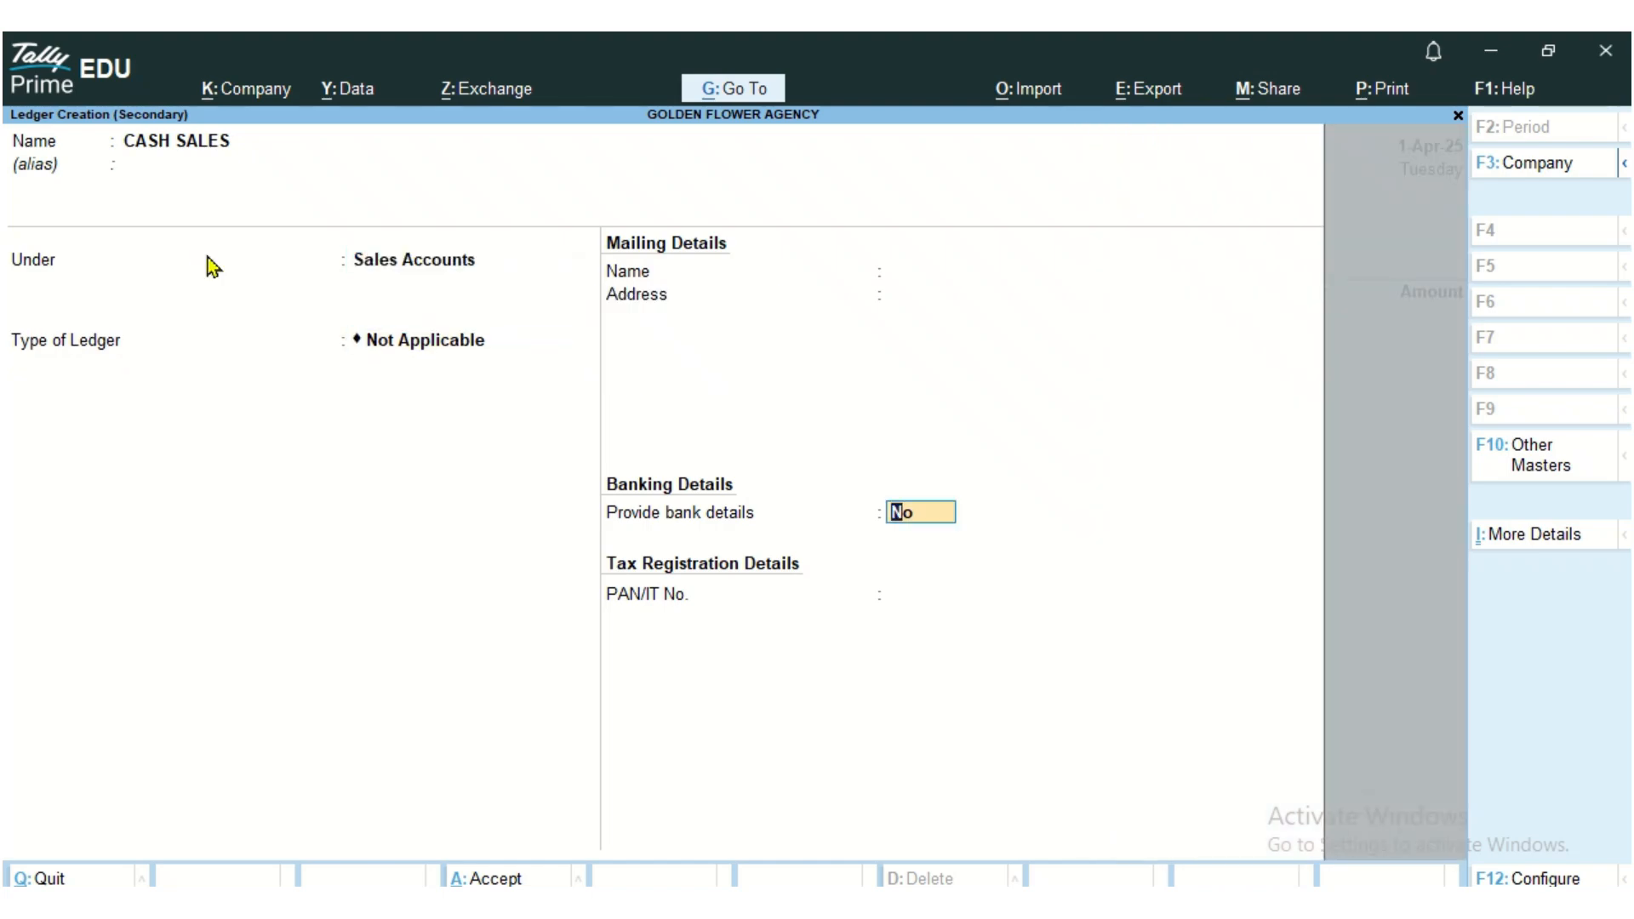
pyautogui.press('Return')
pyautogui.press('Return')
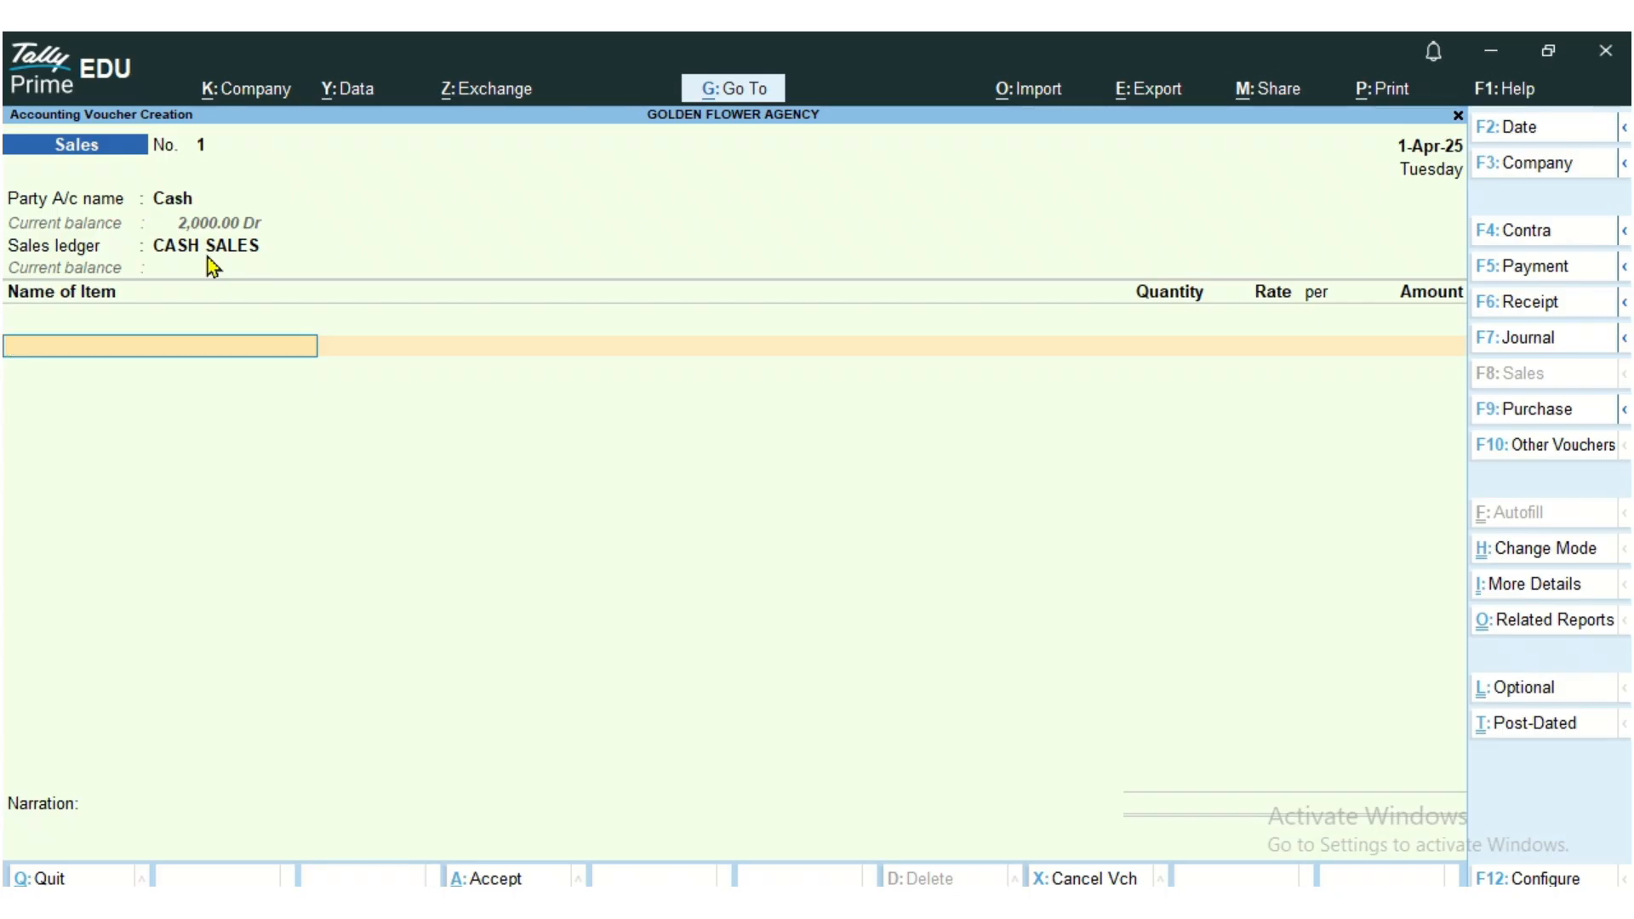
# Step: Add Tally Book to the sales voucher with a quantity of 5 Nos at a rate of 1,200 per Nos
pyautogui.write('TA')
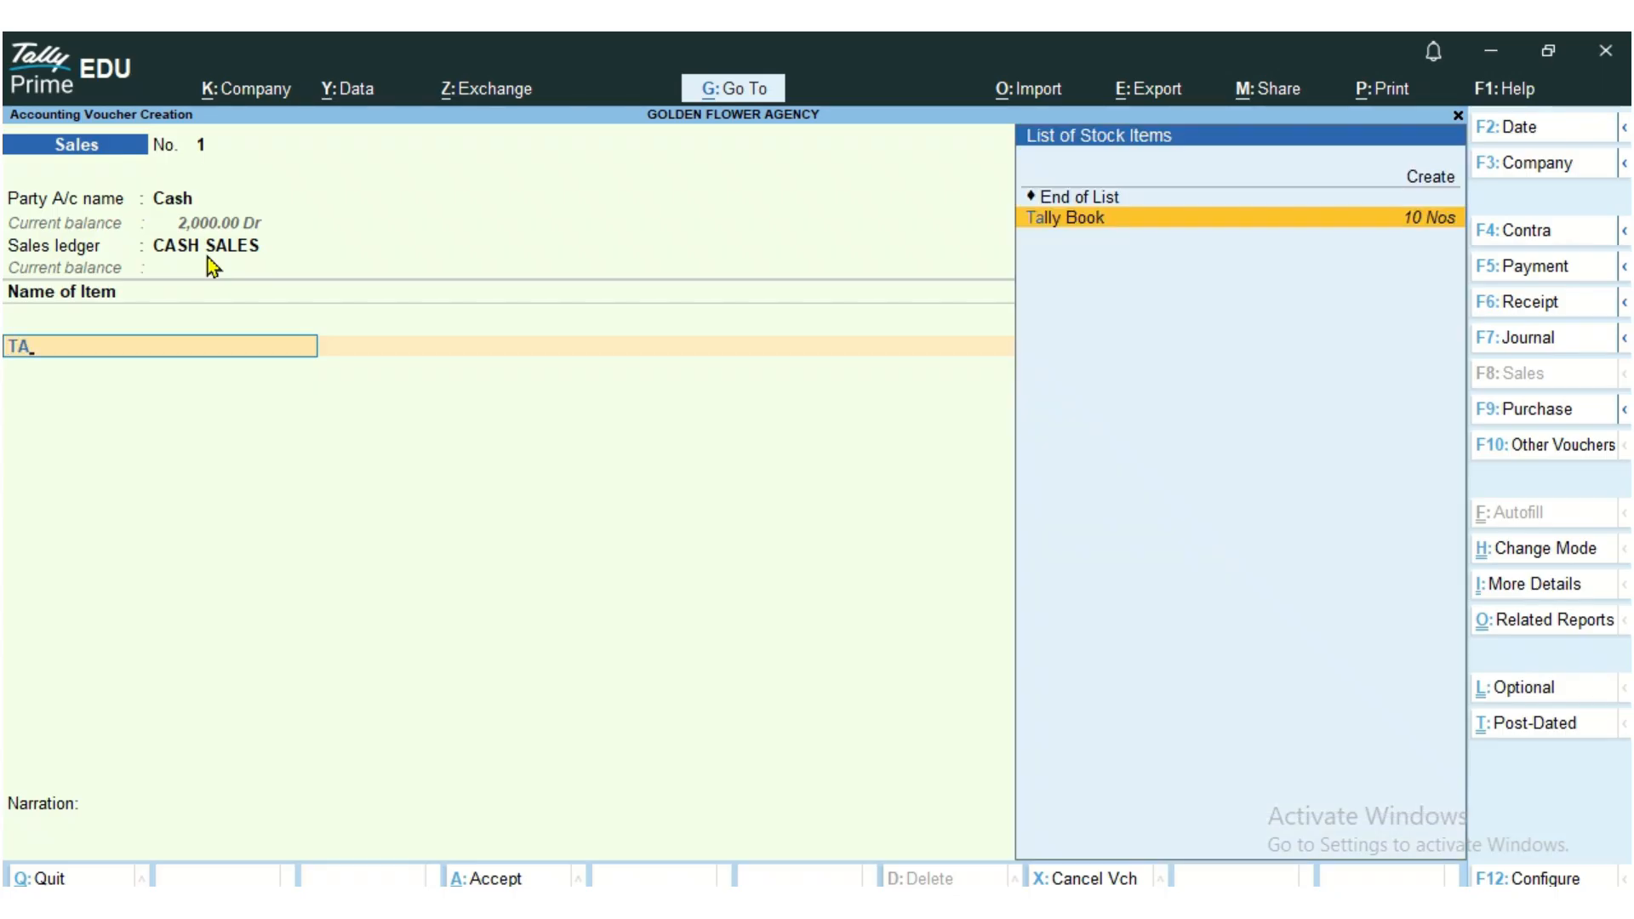
pyautogui.press('Return')
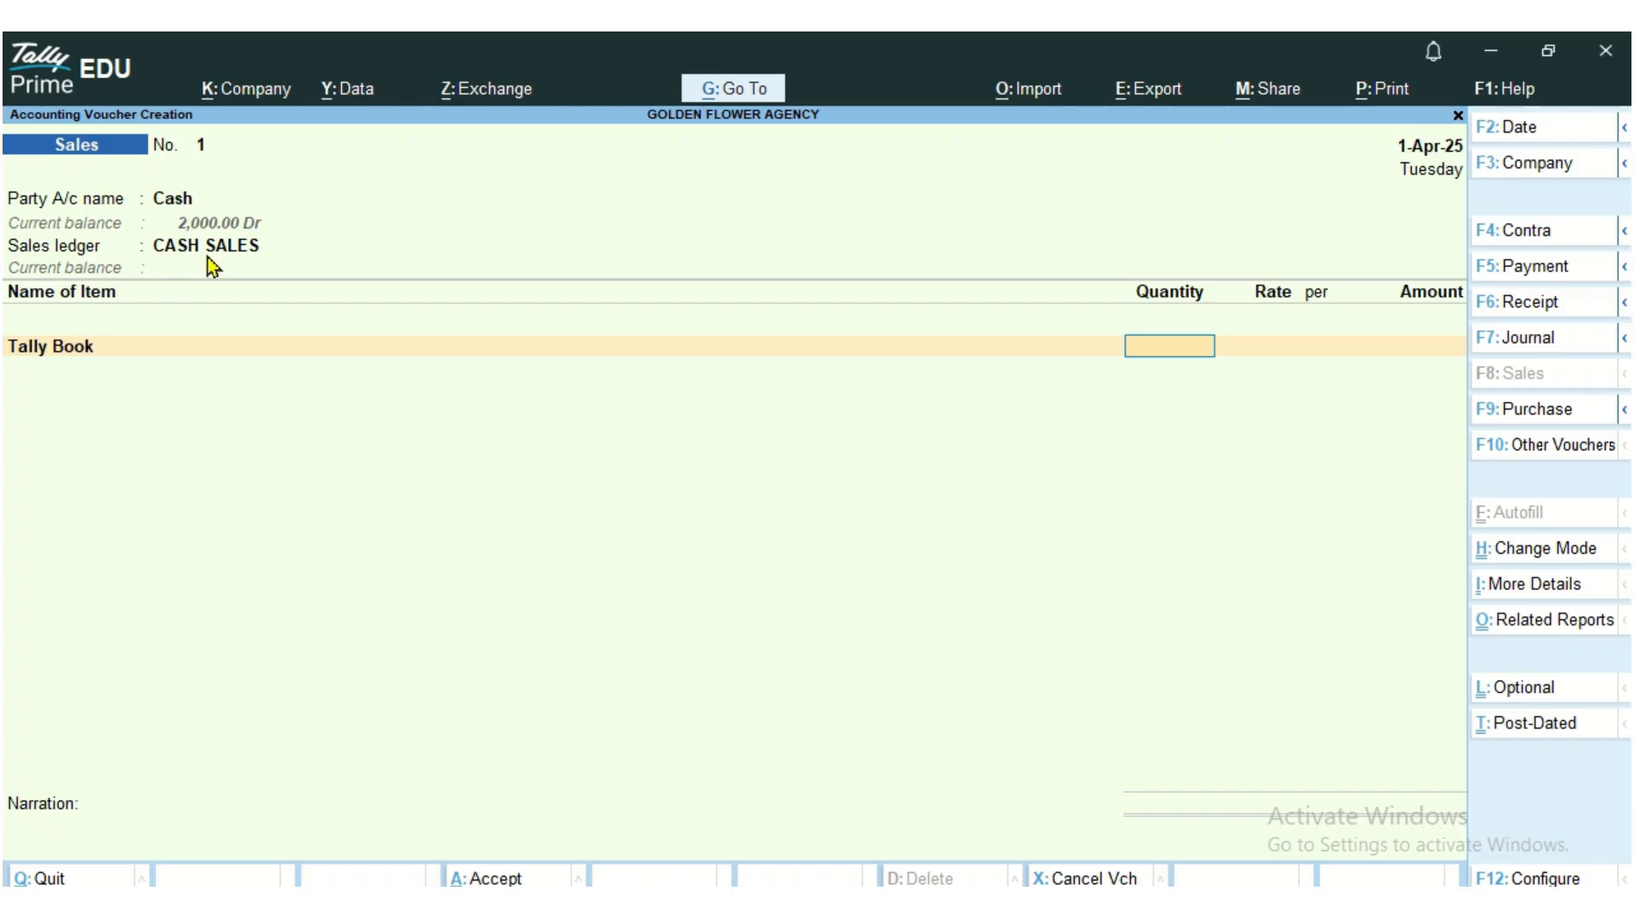
pyautogui.write('25')
pyautogui.press('BackSpace')
pyautogui.press('BackSpace')
pyautogui.write('5')
pyautogui.press('Return')
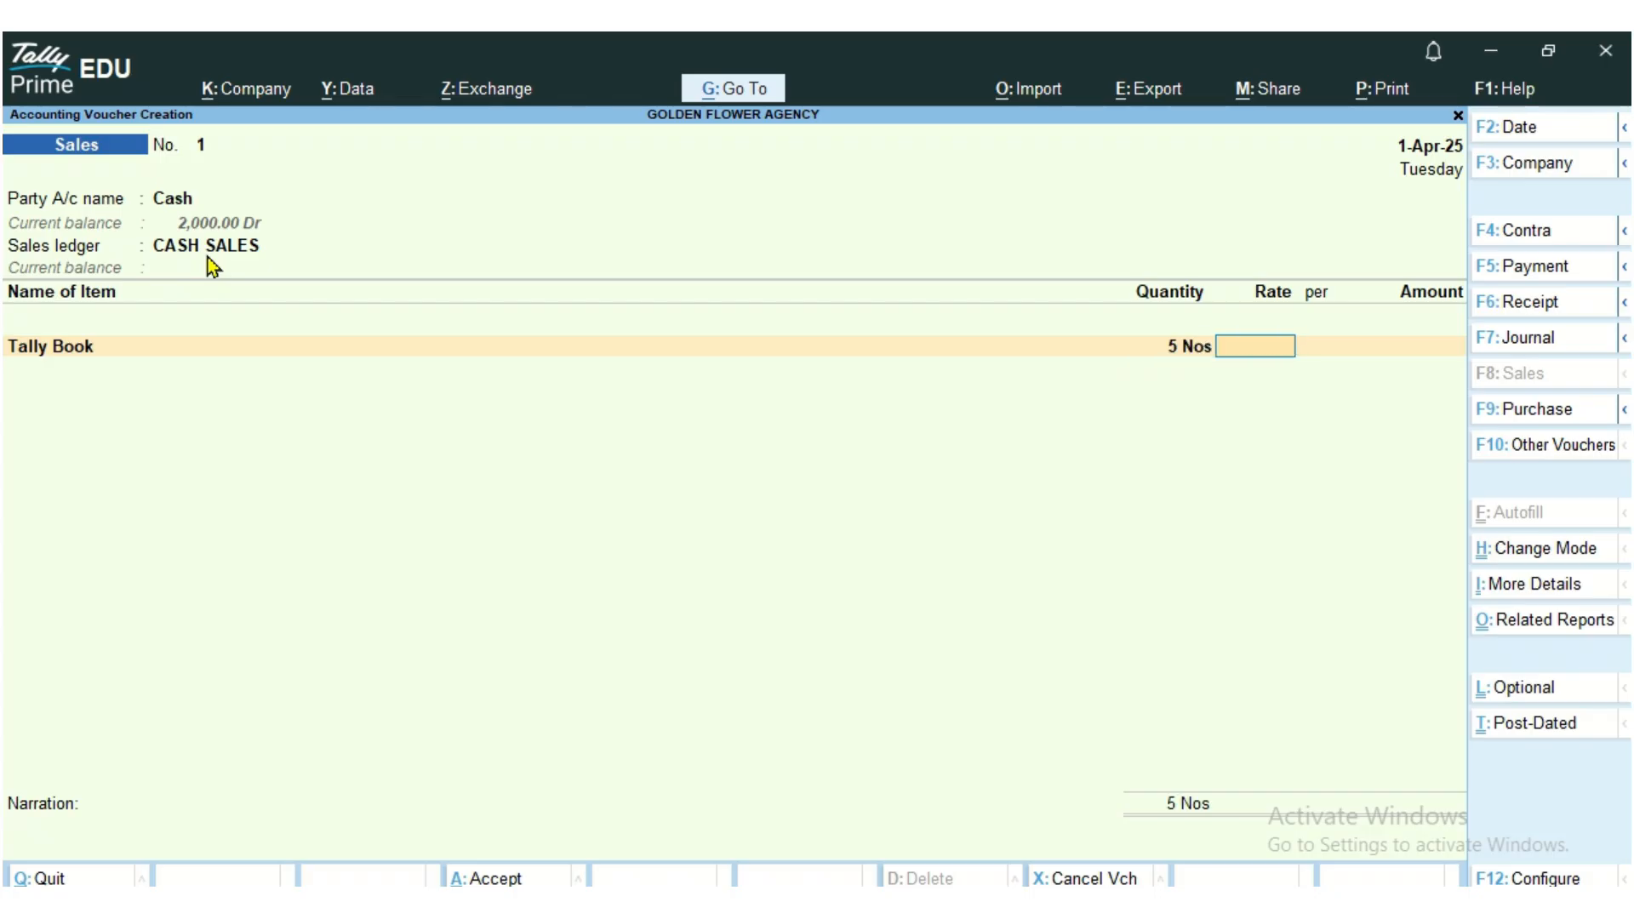
pyautogui.write('1200')
pyautogui.press('Return')
pyautogui.press('Return')
pyautogui.press('Return')
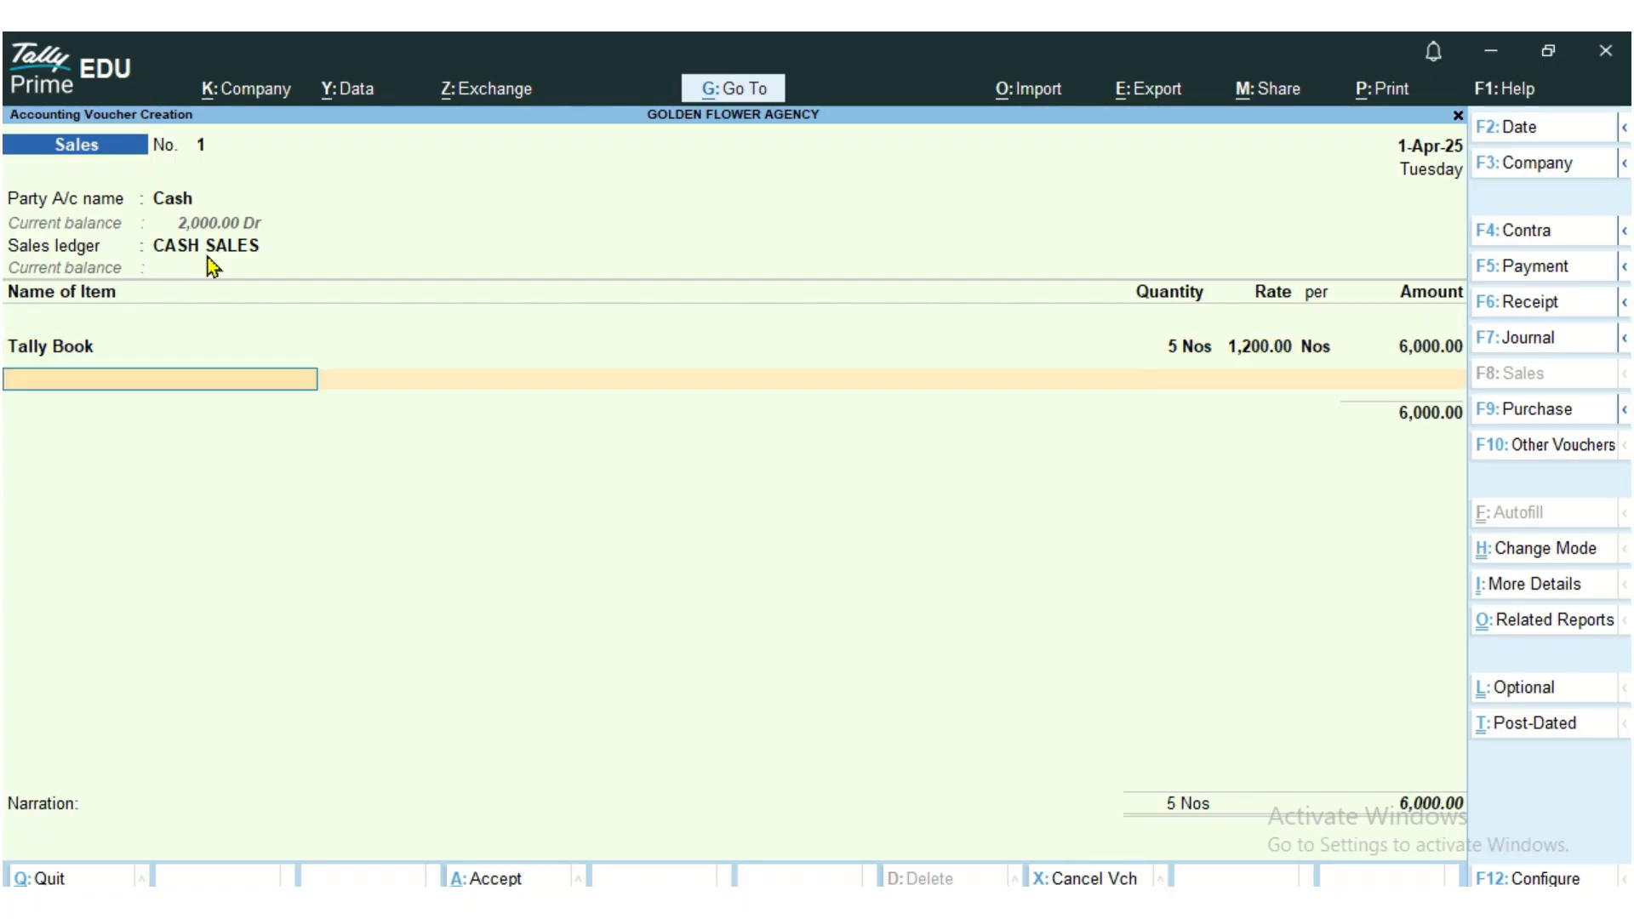
# Step: End the item list, accept the sales voucher with a blank narration, and leave voucher creation
pyautogui.press('Return')
pyautogui.press('Return')
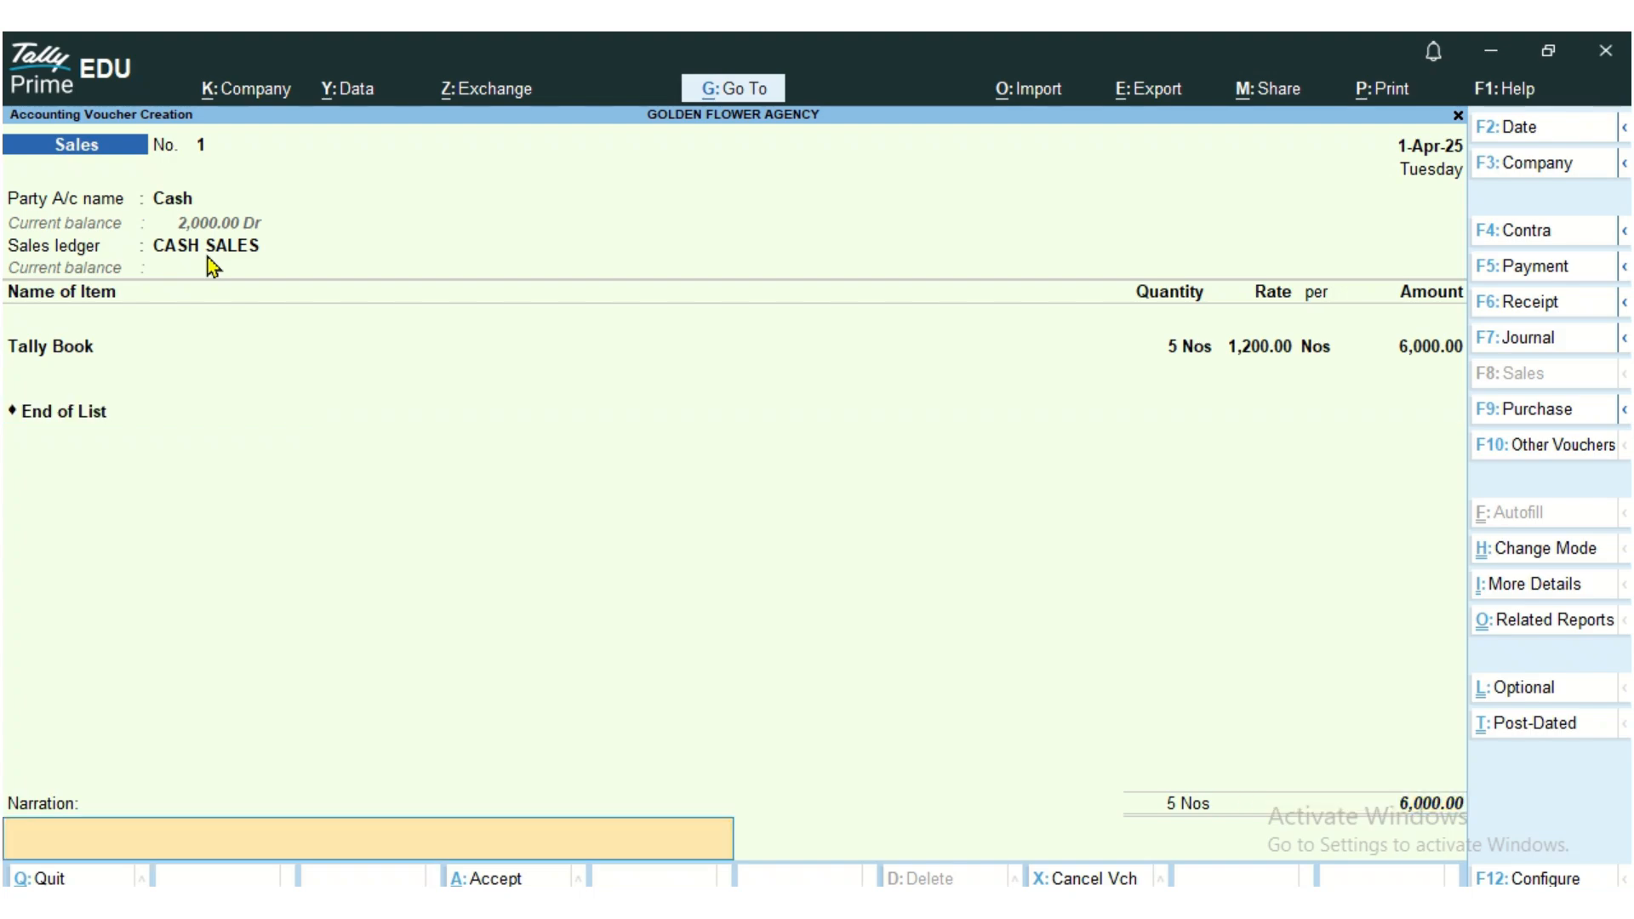
pyautogui.press('Return')
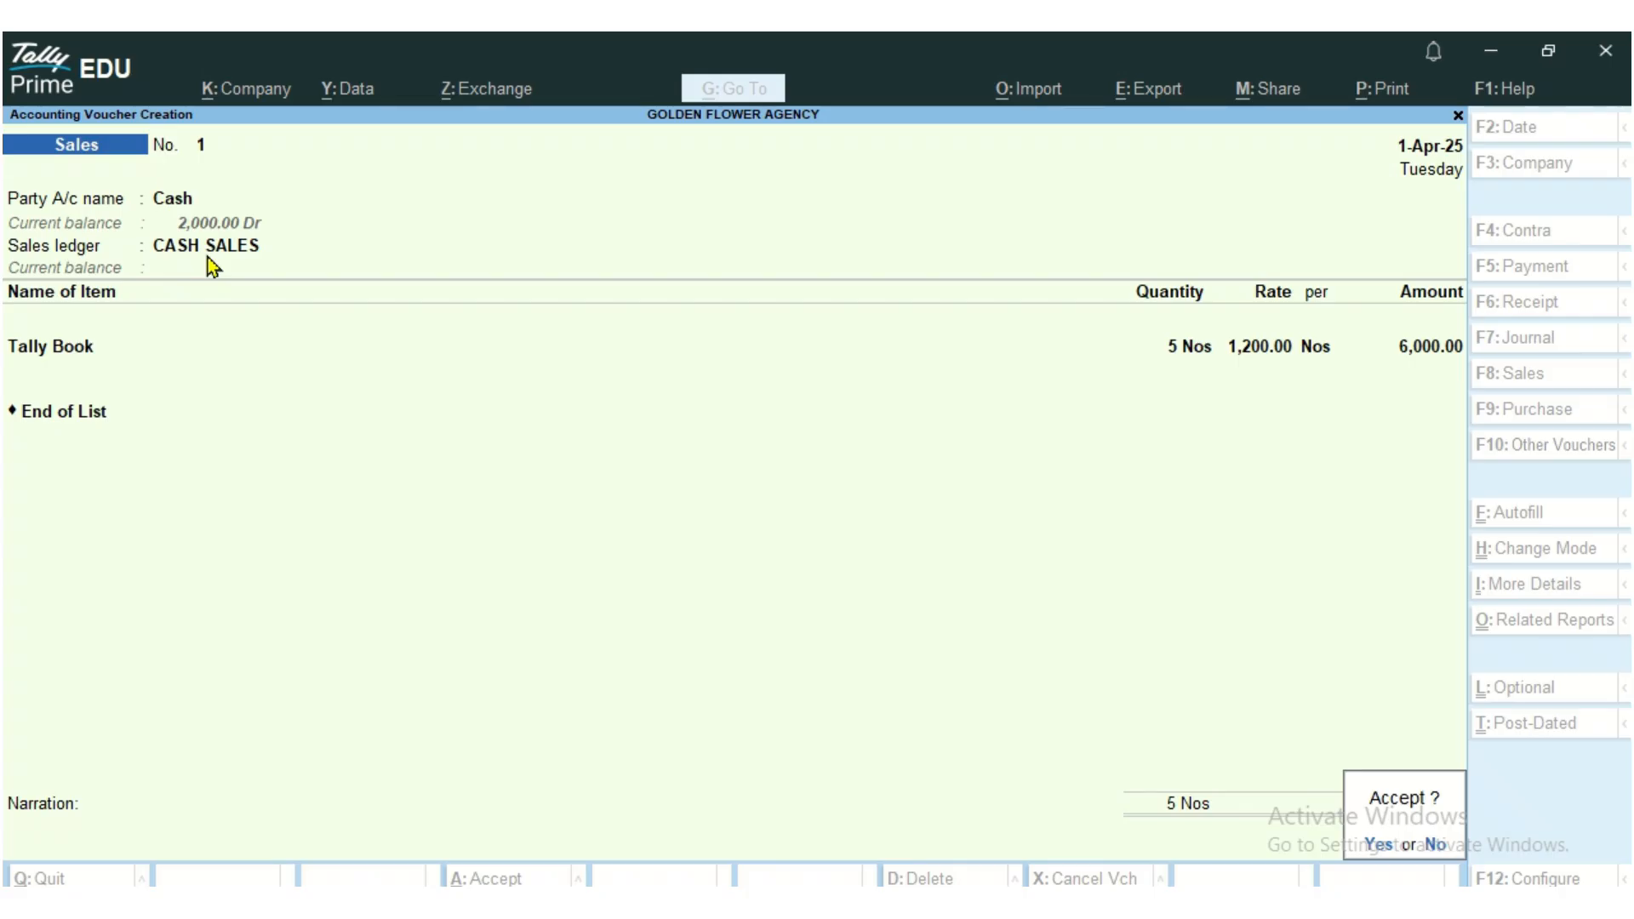
pyautogui.press('Return')
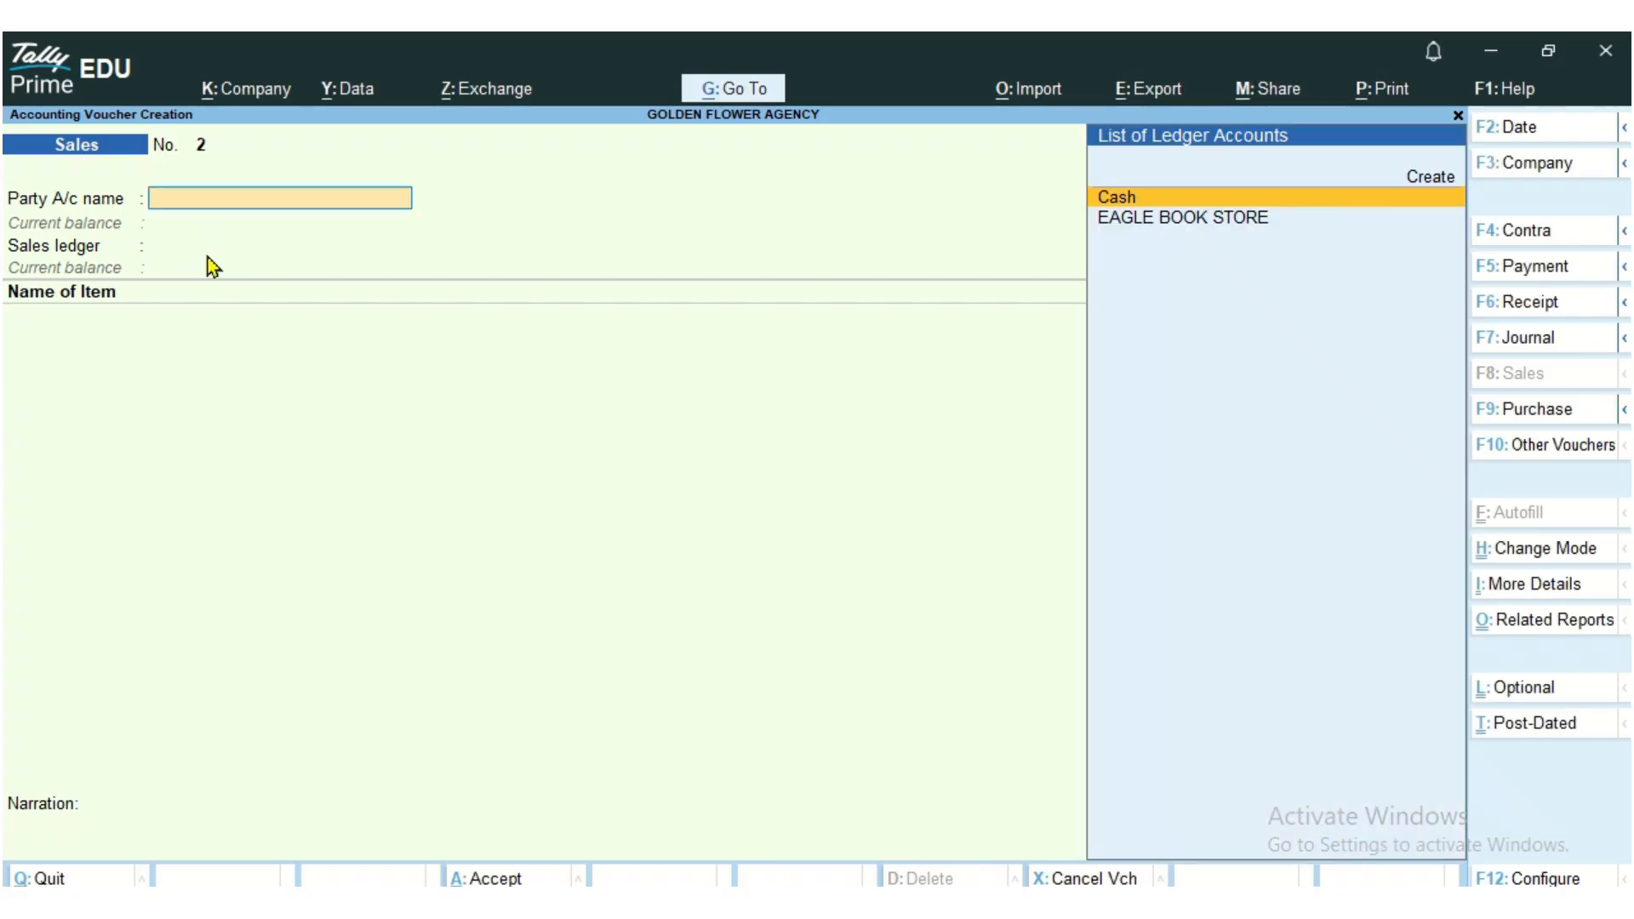
pyautogui.press('Escape')
# Step: Open Account Books under Display More Reports from the Gateway of Tally
pyautogui.press('Down')
pyautogui.press('Down')
pyautogui.press('Down')
pyautogui.press('Down')
pyautogui.press('Down')
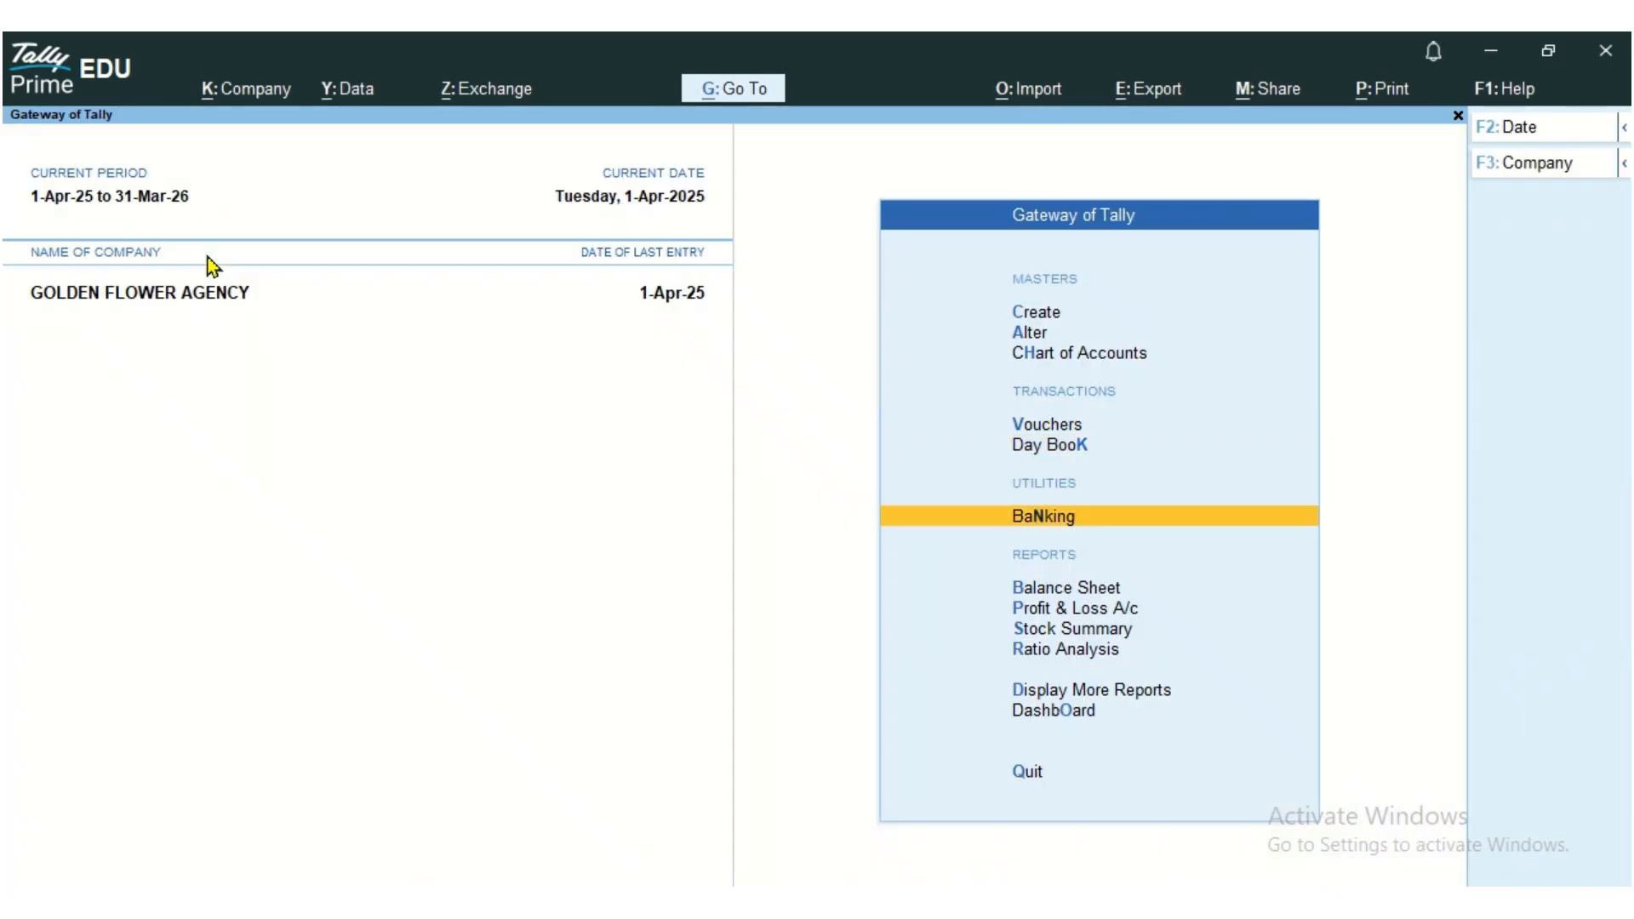
pyautogui.press('Down')
pyautogui.press('Return')
pyautogui.press('Down')
pyautogui.press('Down')
pyautogui.press('Down')
pyautogui.press('Down')
pyautogui.press('Return')
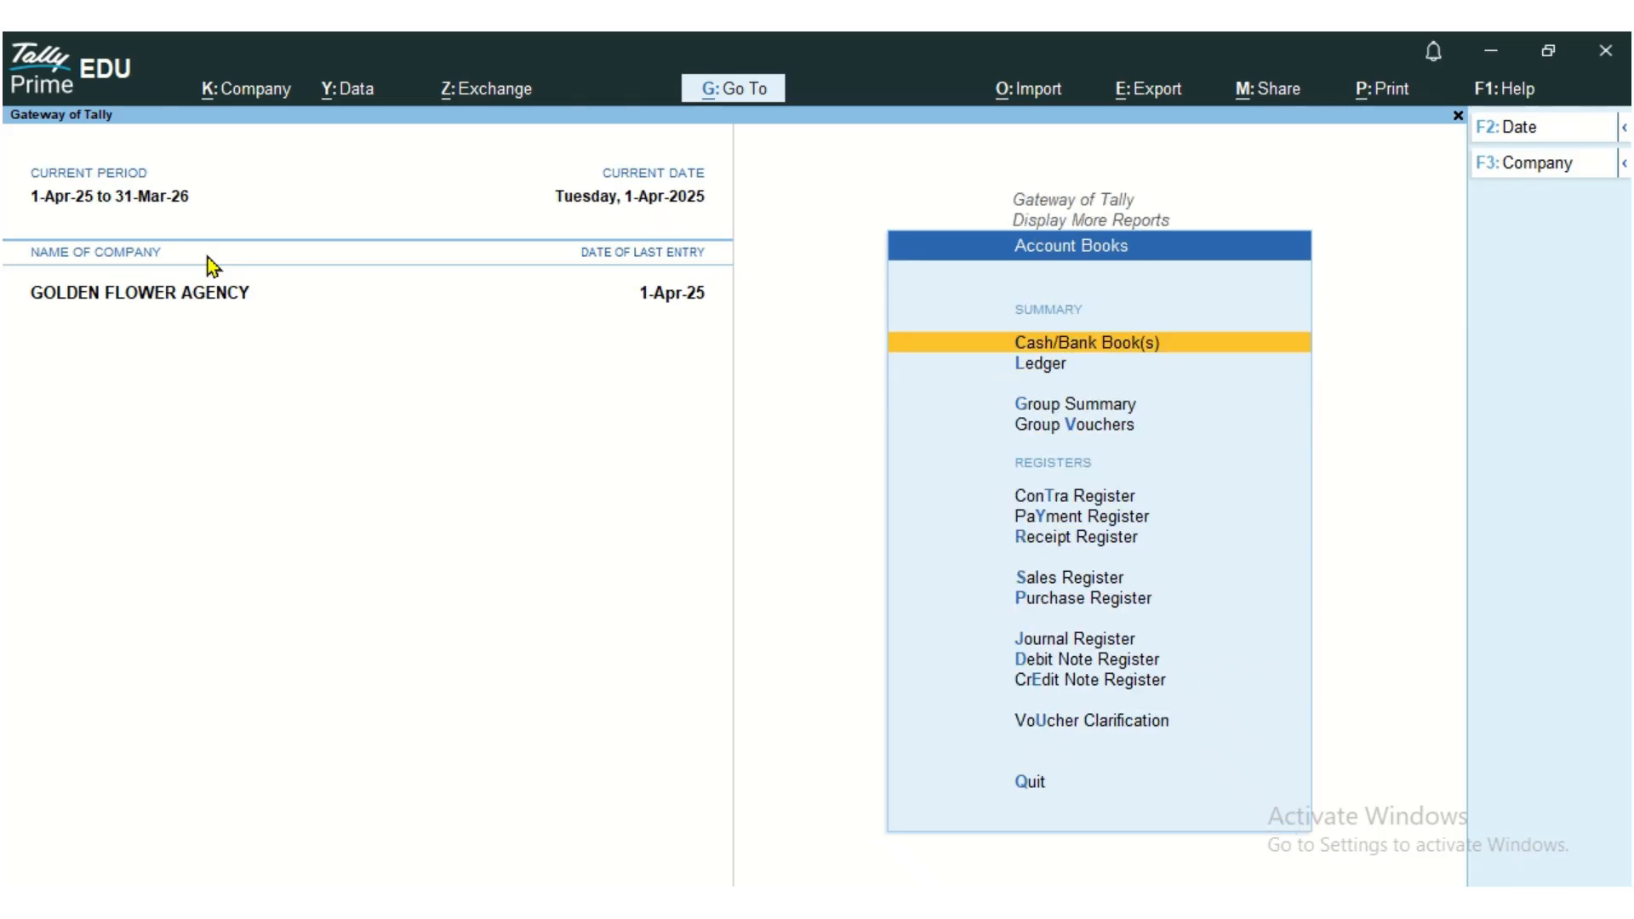
# Step: Open the Cash ledger's April vouchers from the Cash/Bank Books and check the CASH SALES entry
pyautogui.press('Return')
pyautogui.press('Return')
pyautogui.press('Return')
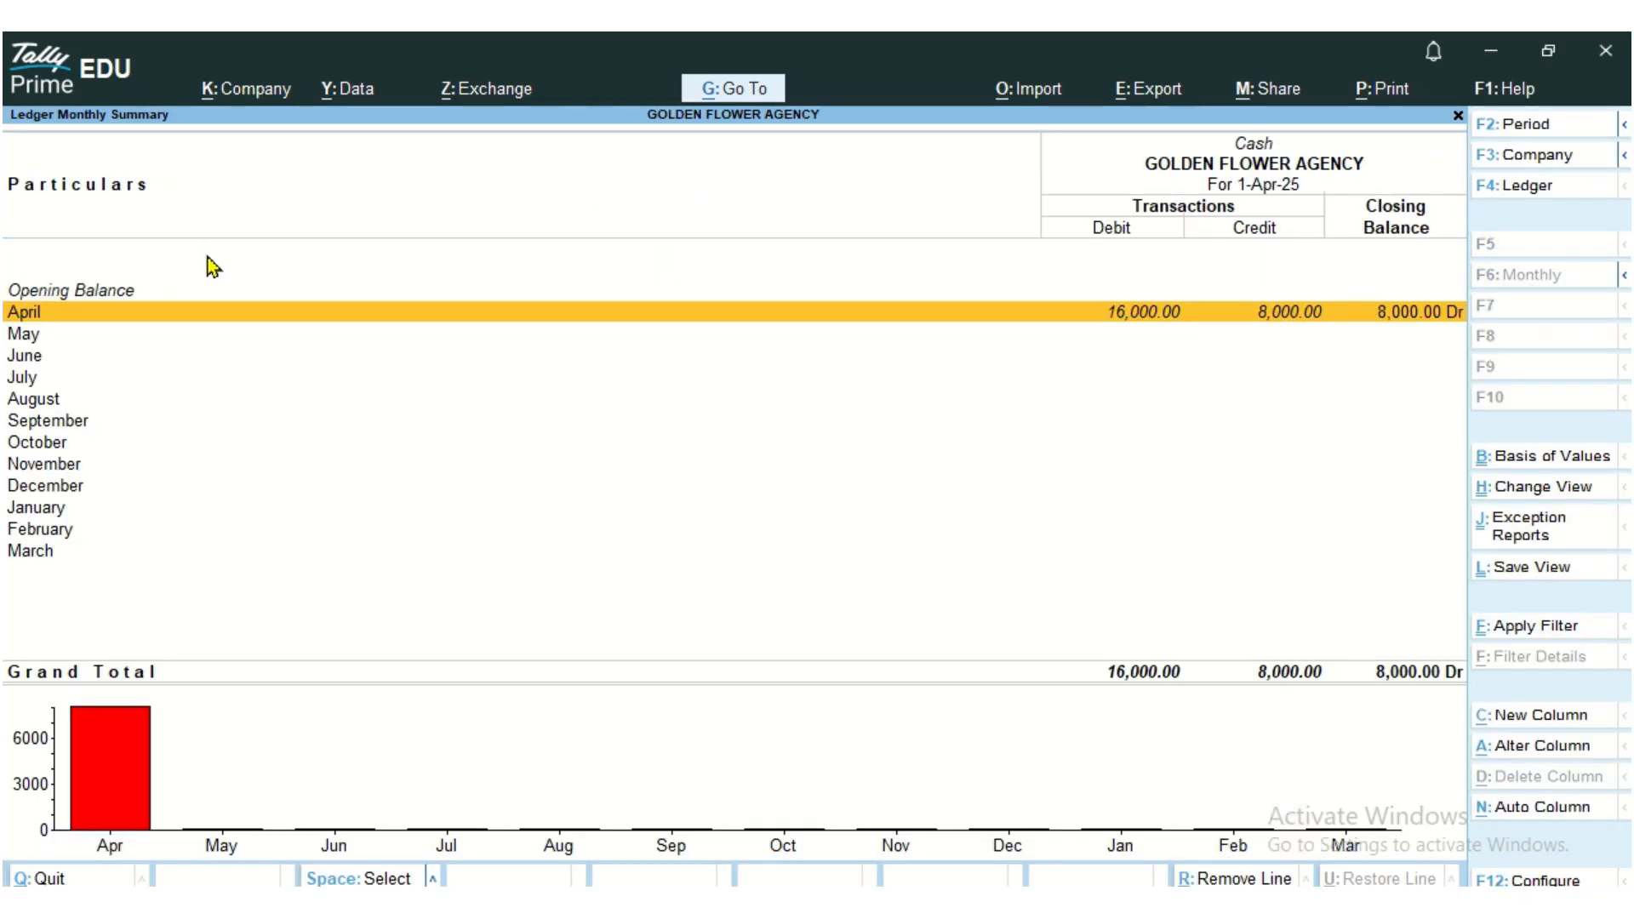
pyautogui.press('Return')
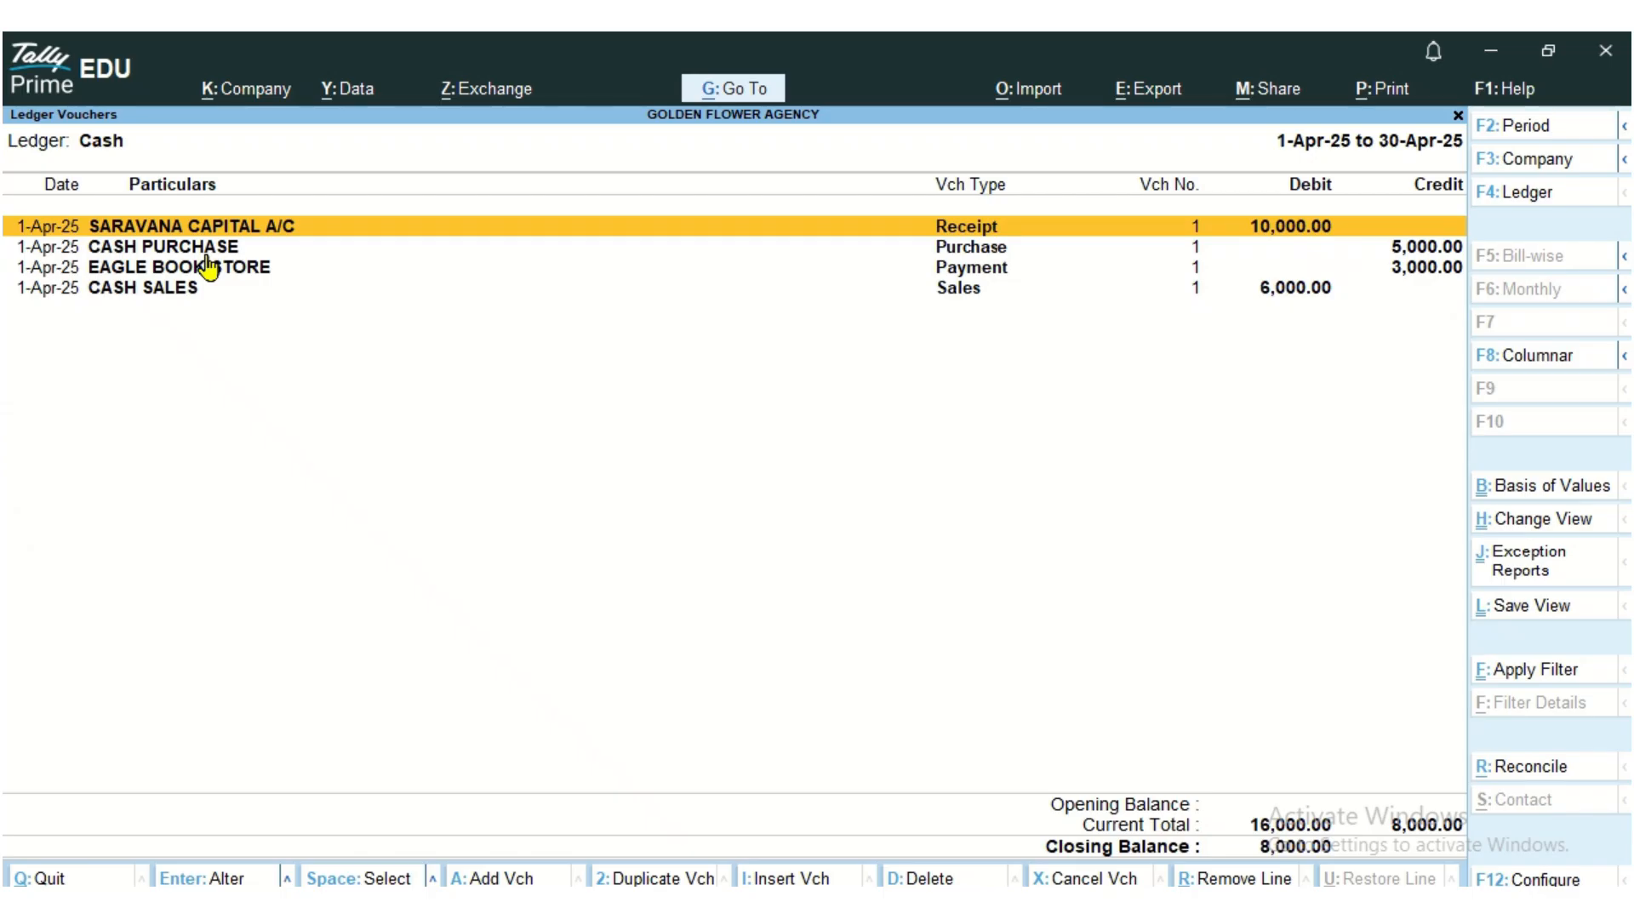
pyautogui.press('Down')
pyautogui.press('Up')
# Step: Leave the Cash ledger and Account Books, and go to Inventory Books in Display More Reports
pyautogui.press('Escape')
pyautogui.press('Escape')
pyautogui.press('Escape')
pyautogui.press('Escape')
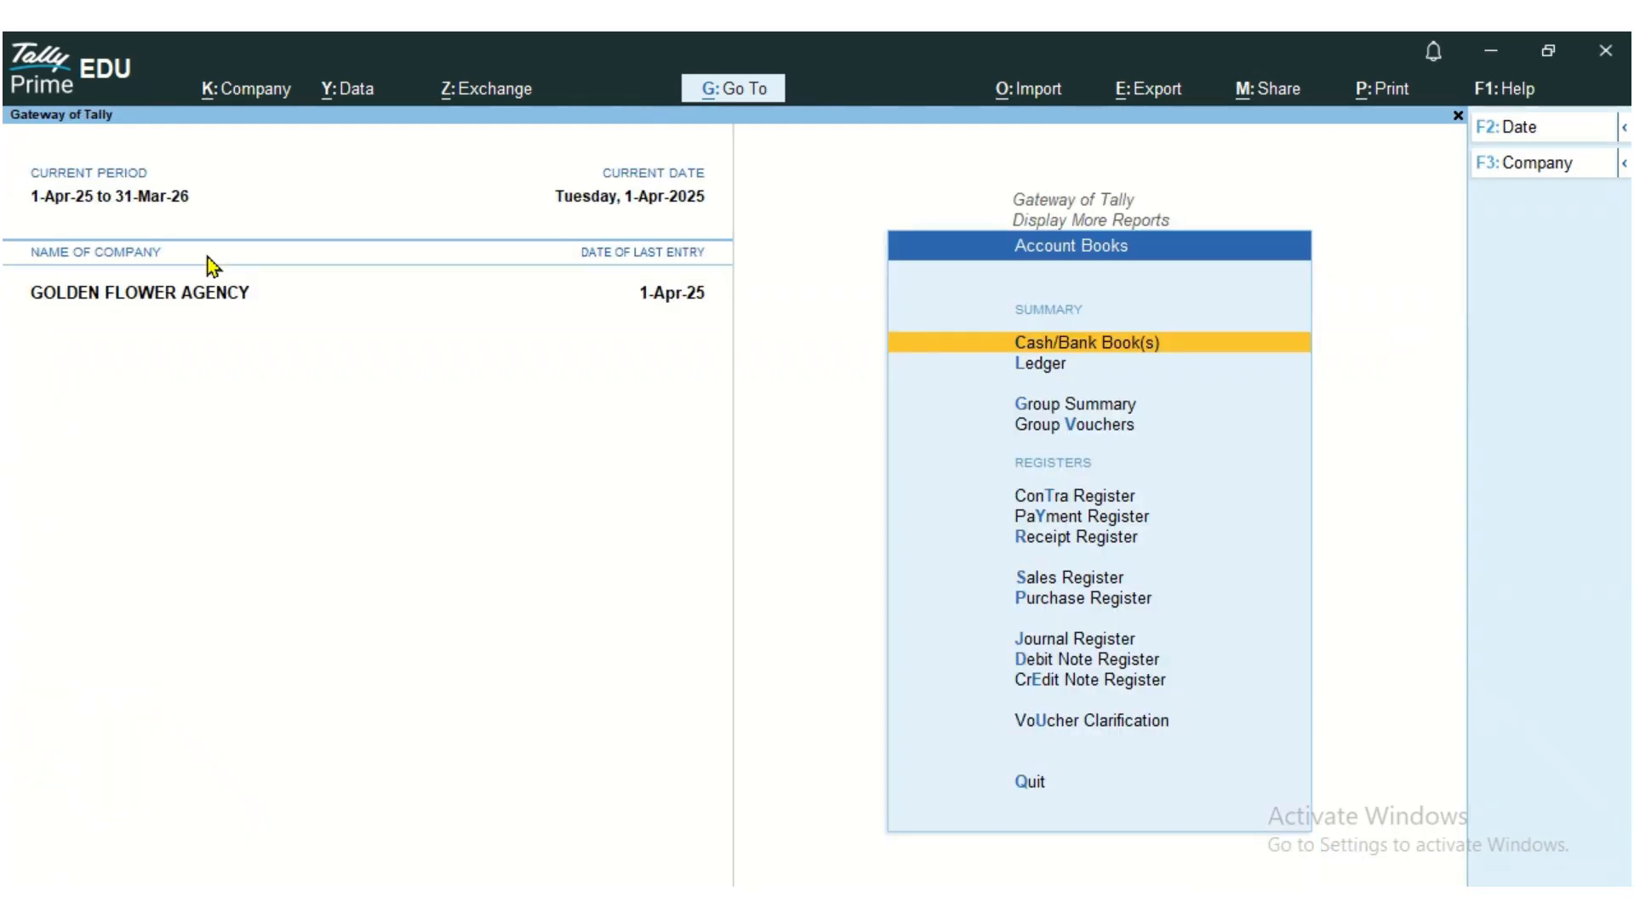
pyautogui.press('Escape')
pyautogui.press('Down')
pyautogui.press('Down')
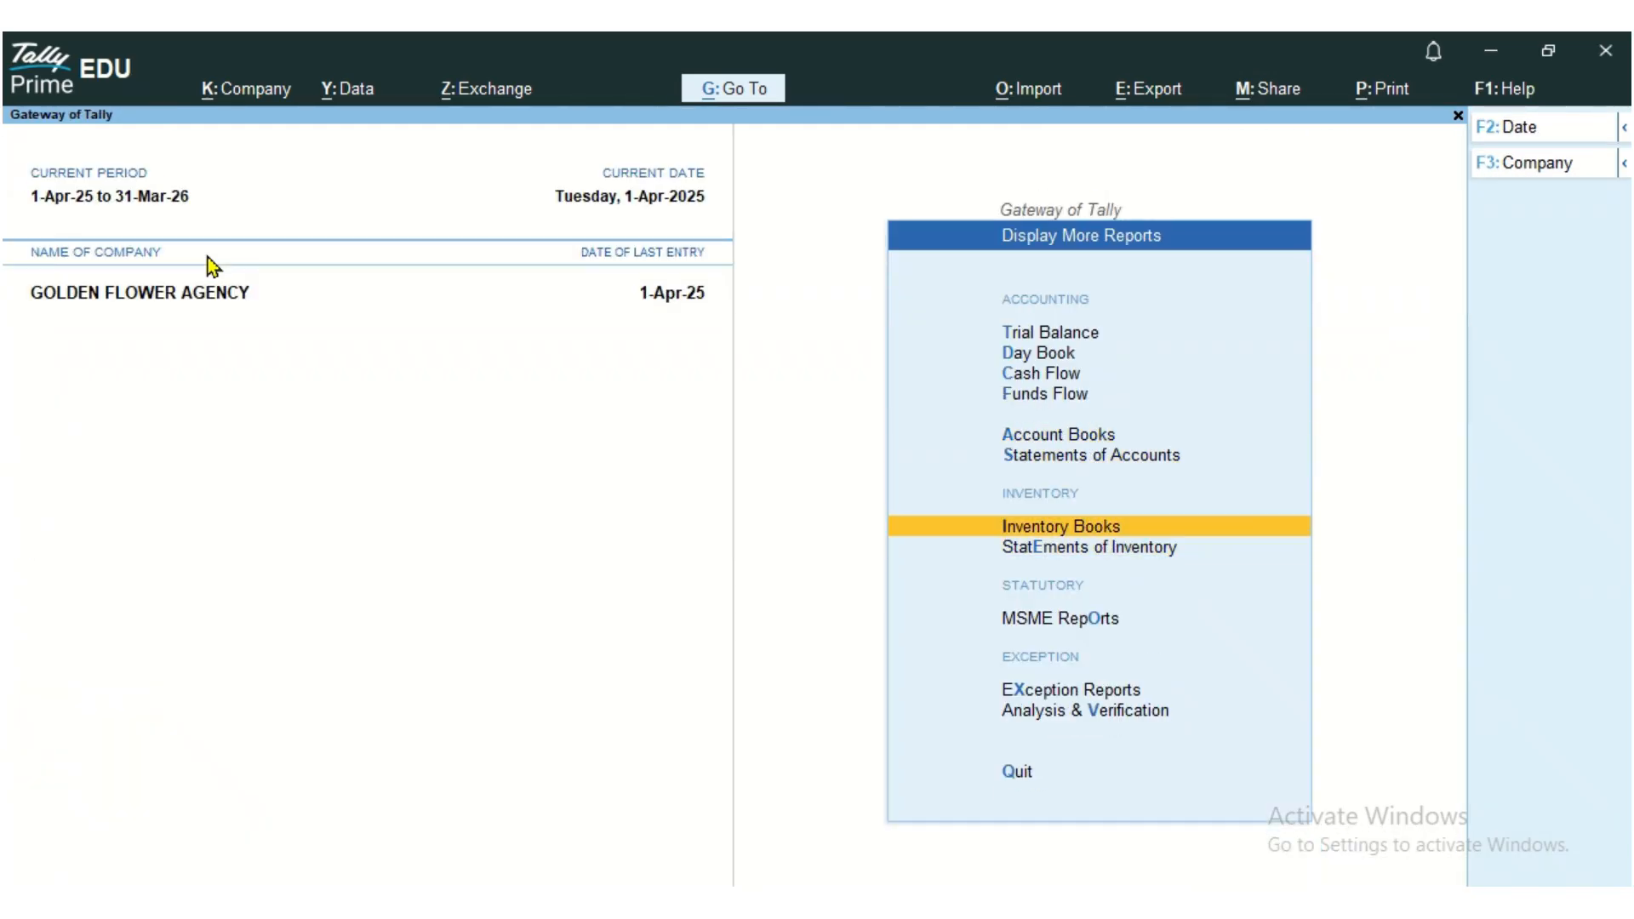
pyautogui.press('Down')
pyautogui.press('Down')
pyautogui.press('Down')
pyautogui.press('Up')
pyautogui.press('Up')
pyautogui.press('Up')
# Step: Open the Stock Summary and drill down into Tally Book to its stock item vouchers for April
pyautogui.press('Escape')
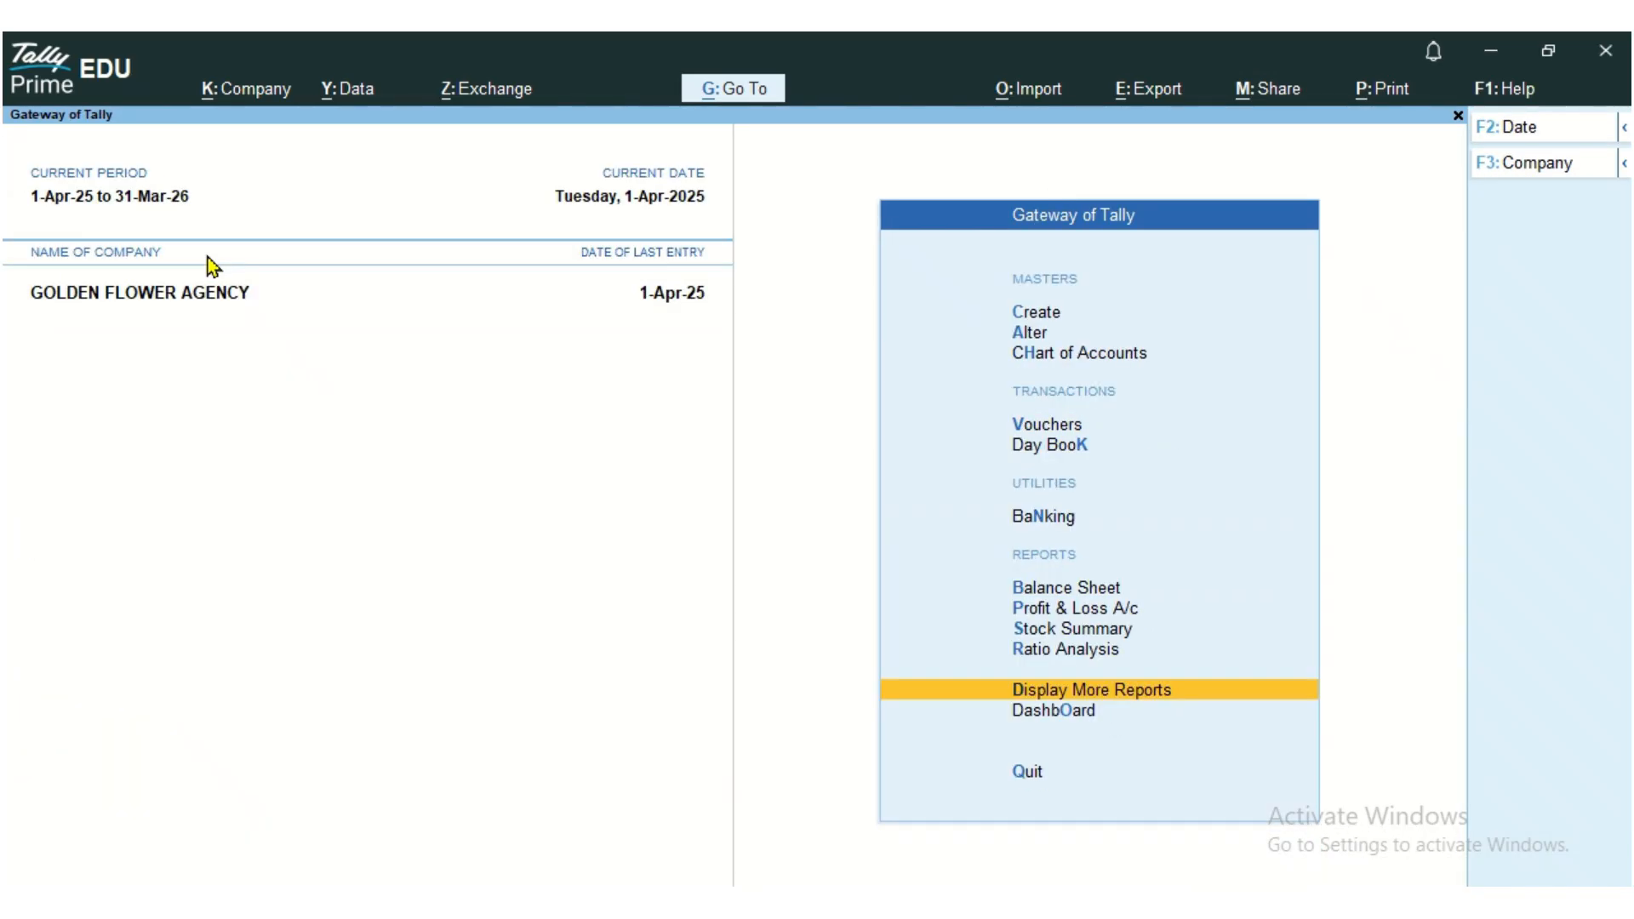
pyautogui.press('Up')
pyautogui.press('Up')
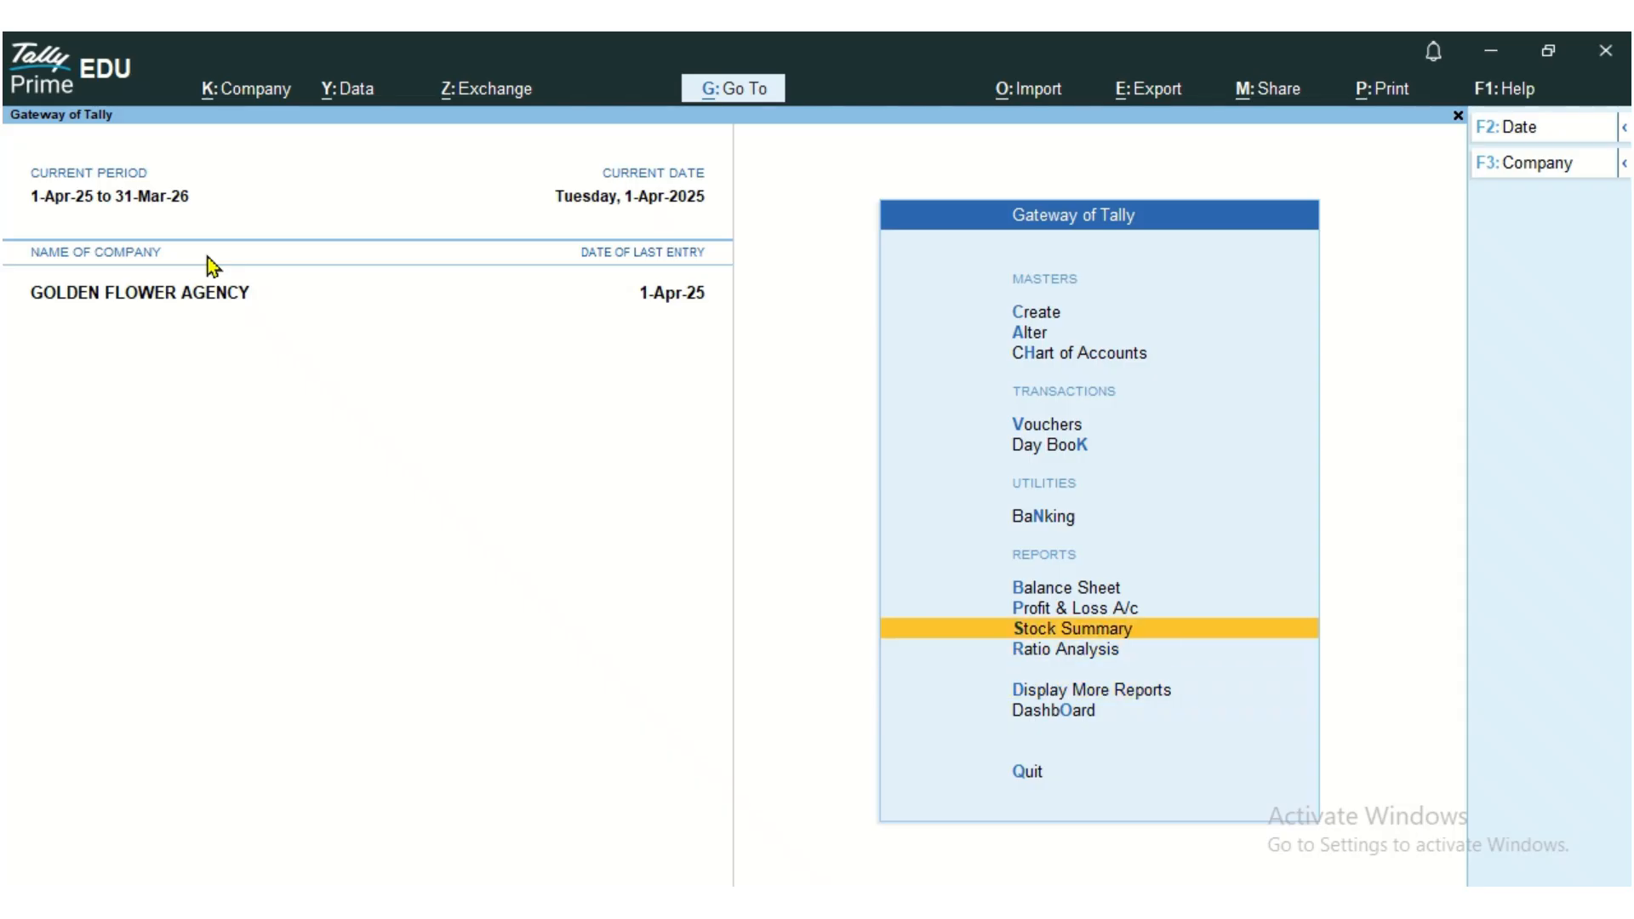
pyautogui.press('Return')
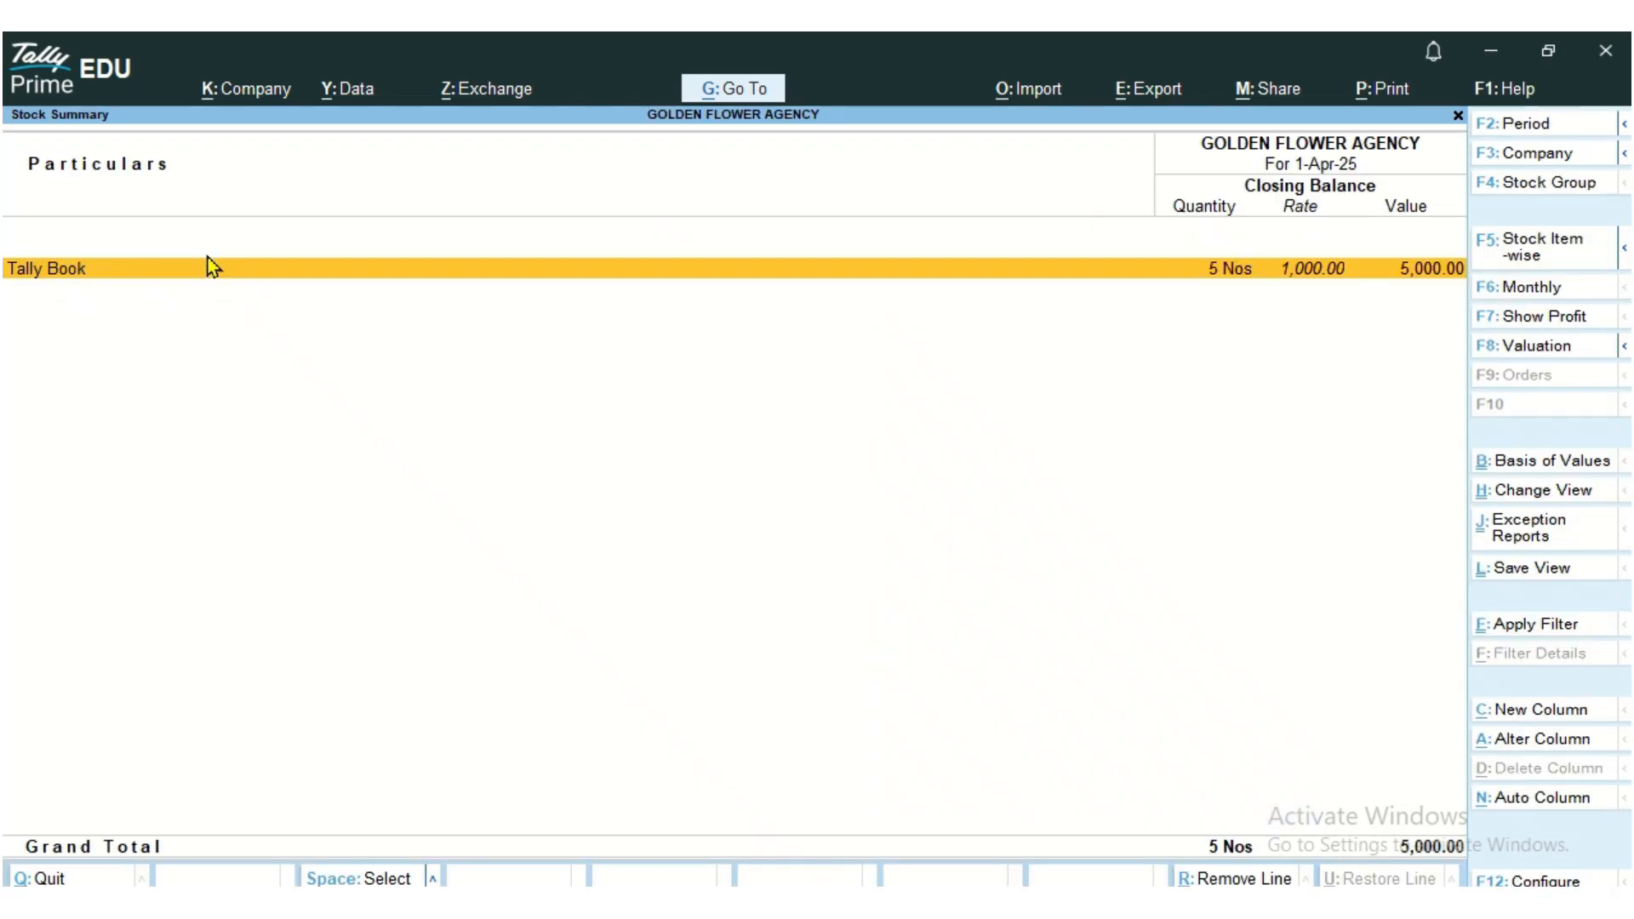
pyautogui.press('Return')
pyautogui.press('Return')
# Step: Examine the purchase and sales vouchers listed for Tally Book, then return to the Gateway of Tally
pyautogui.press('Down')
pyautogui.press('Down')
pyautogui.press('Up')
pyautogui.press('Up')
pyautogui.press('Down')
pyautogui.press('Down')
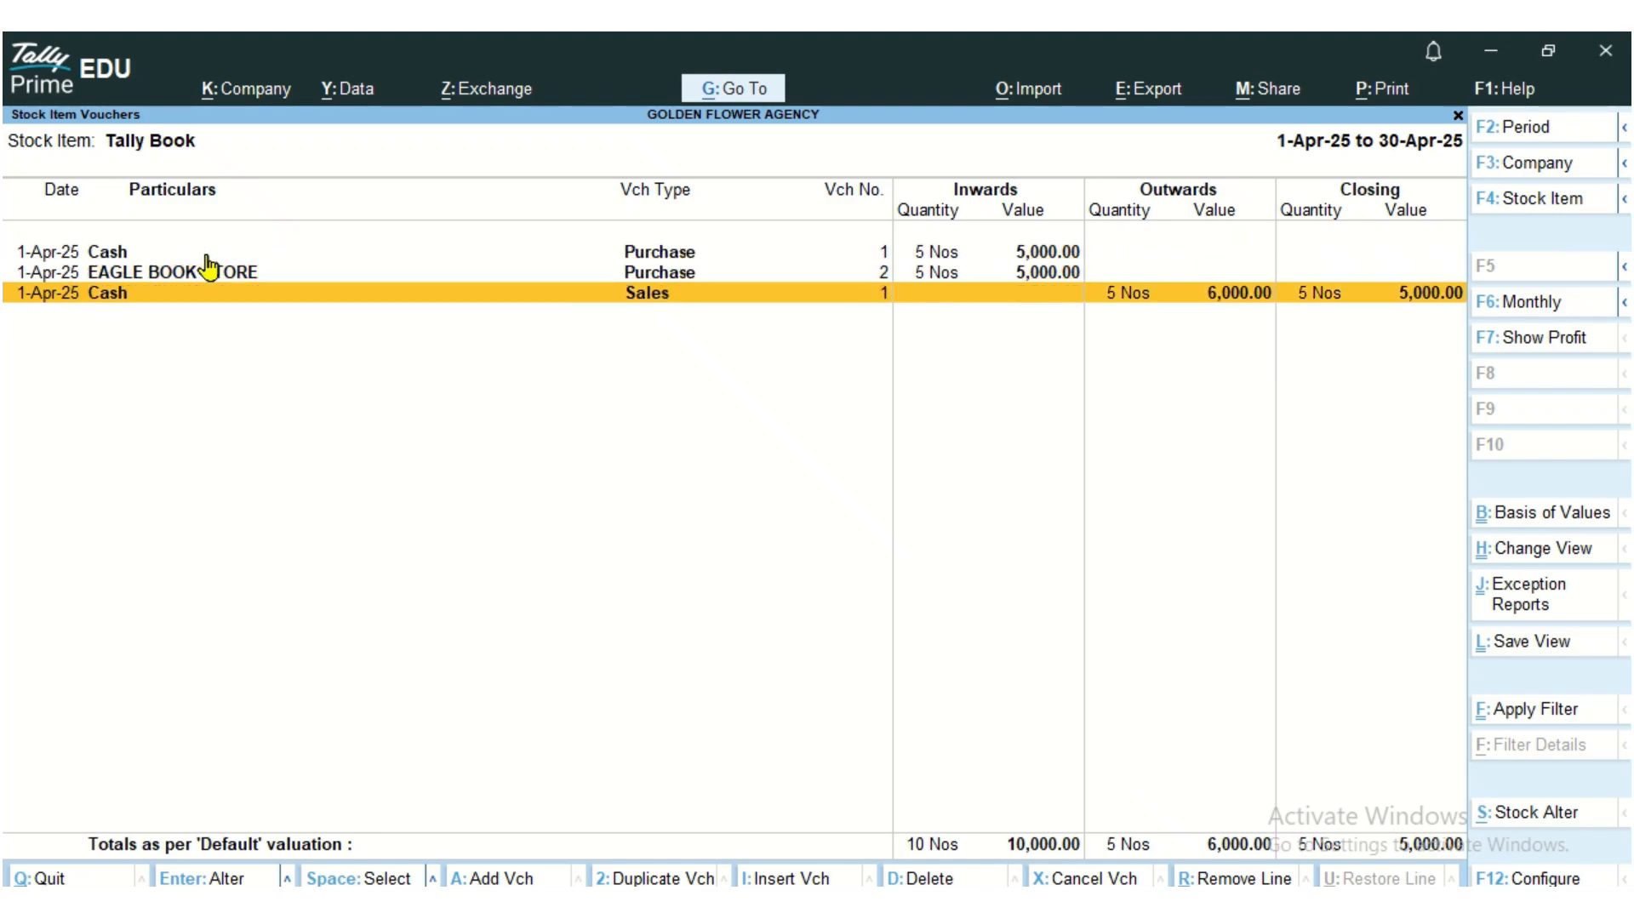
pyautogui.press('Escape')
pyautogui.press('Escape')
pyautogui.press('Escape')
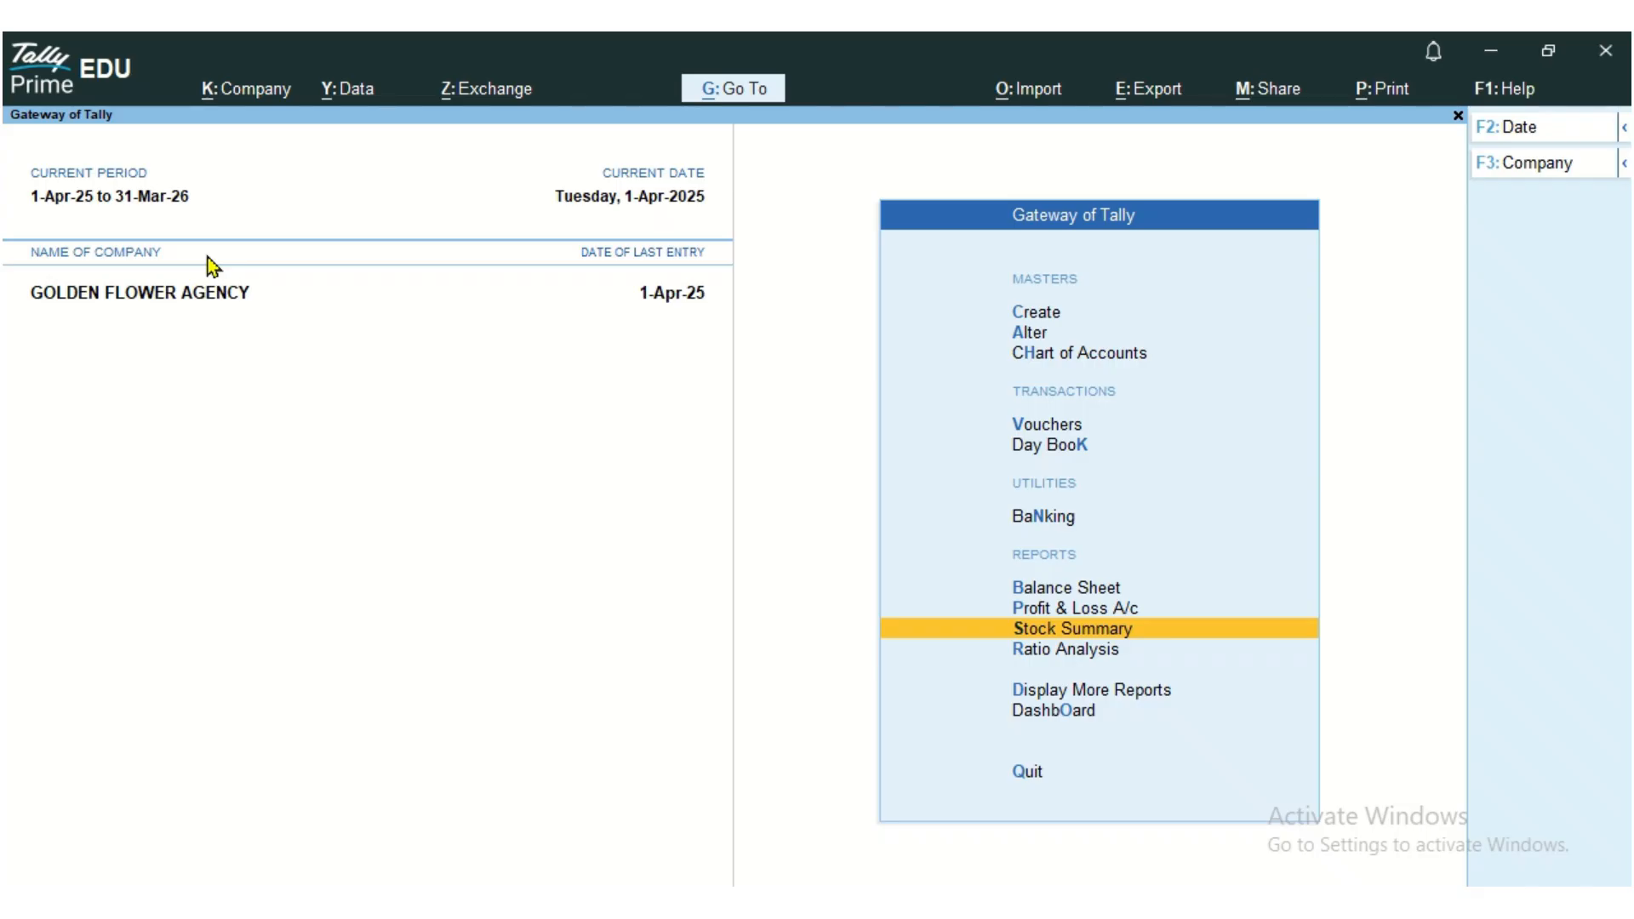
# Step: Open the Inventory Books among the additional reports
pyautogui.press('Down')
pyautogui.press('Down')
pyautogui.press('Return')
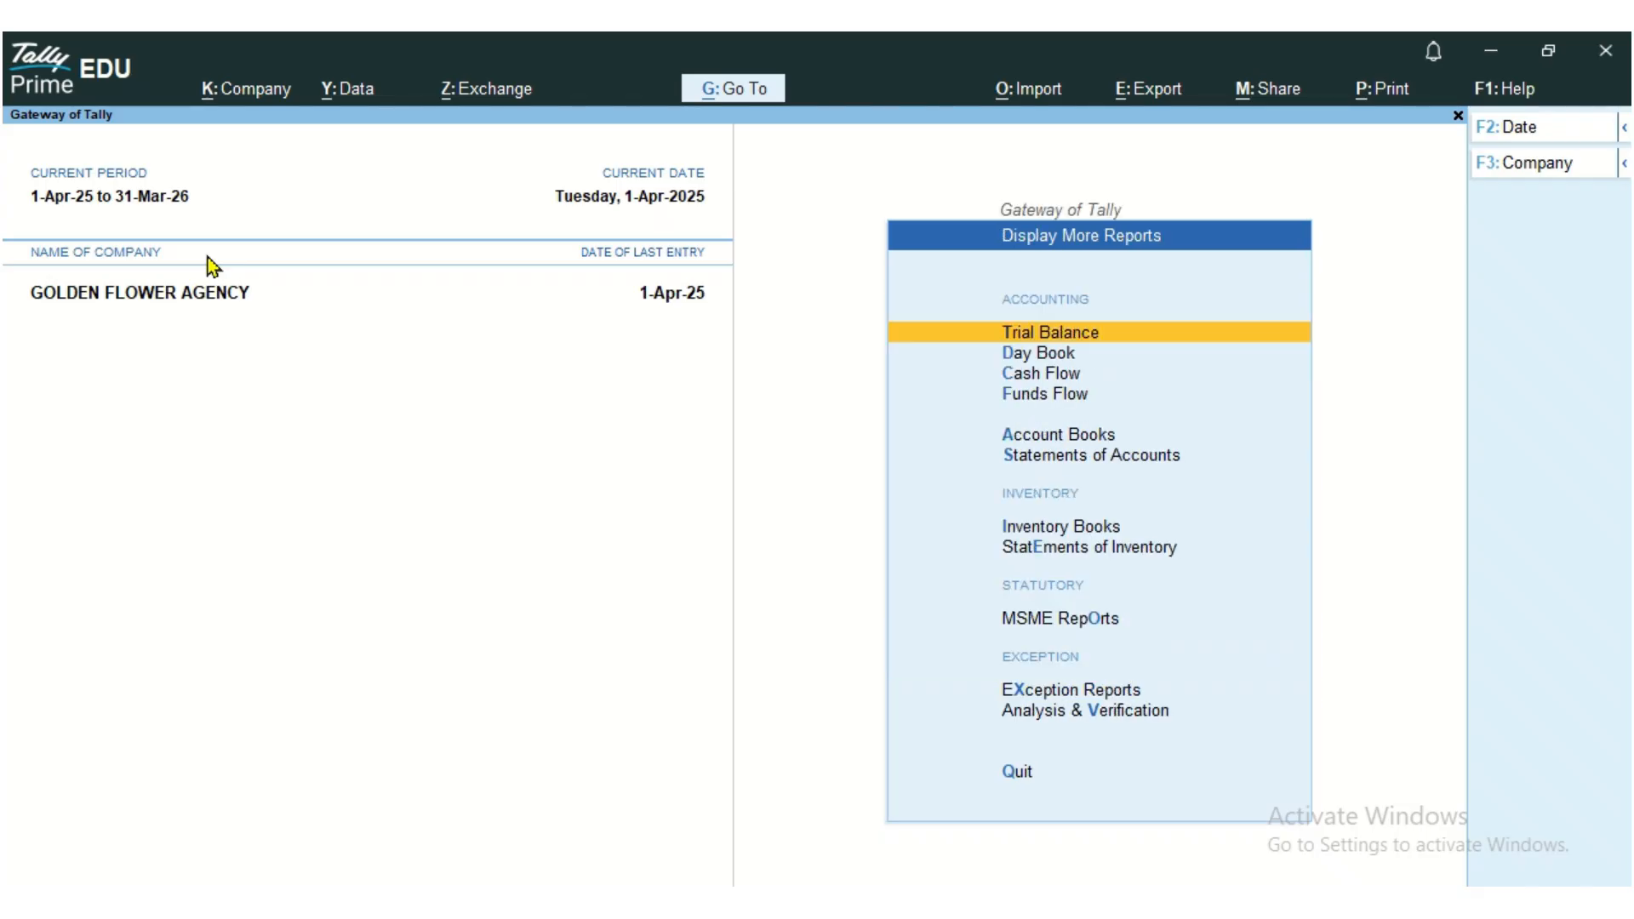
pyautogui.press('Down')
pyautogui.press('Down')
pyautogui.press('Down')
pyautogui.press('Down')
pyautogui.press('Down')
pyautogui.press('Down')
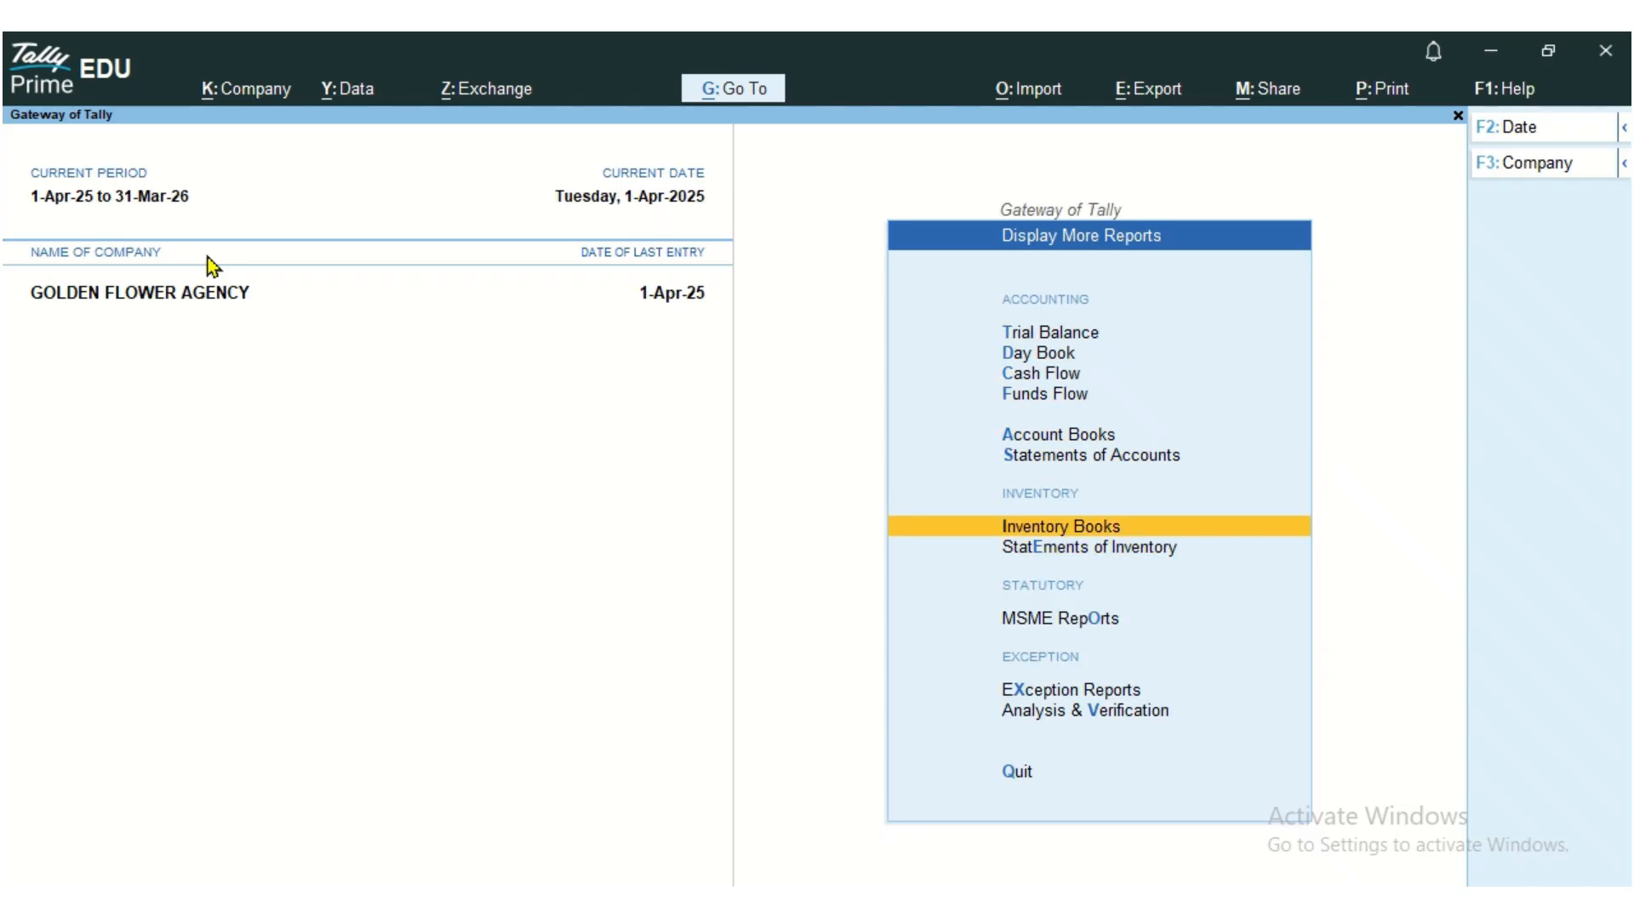
pyautogui.press('Return')
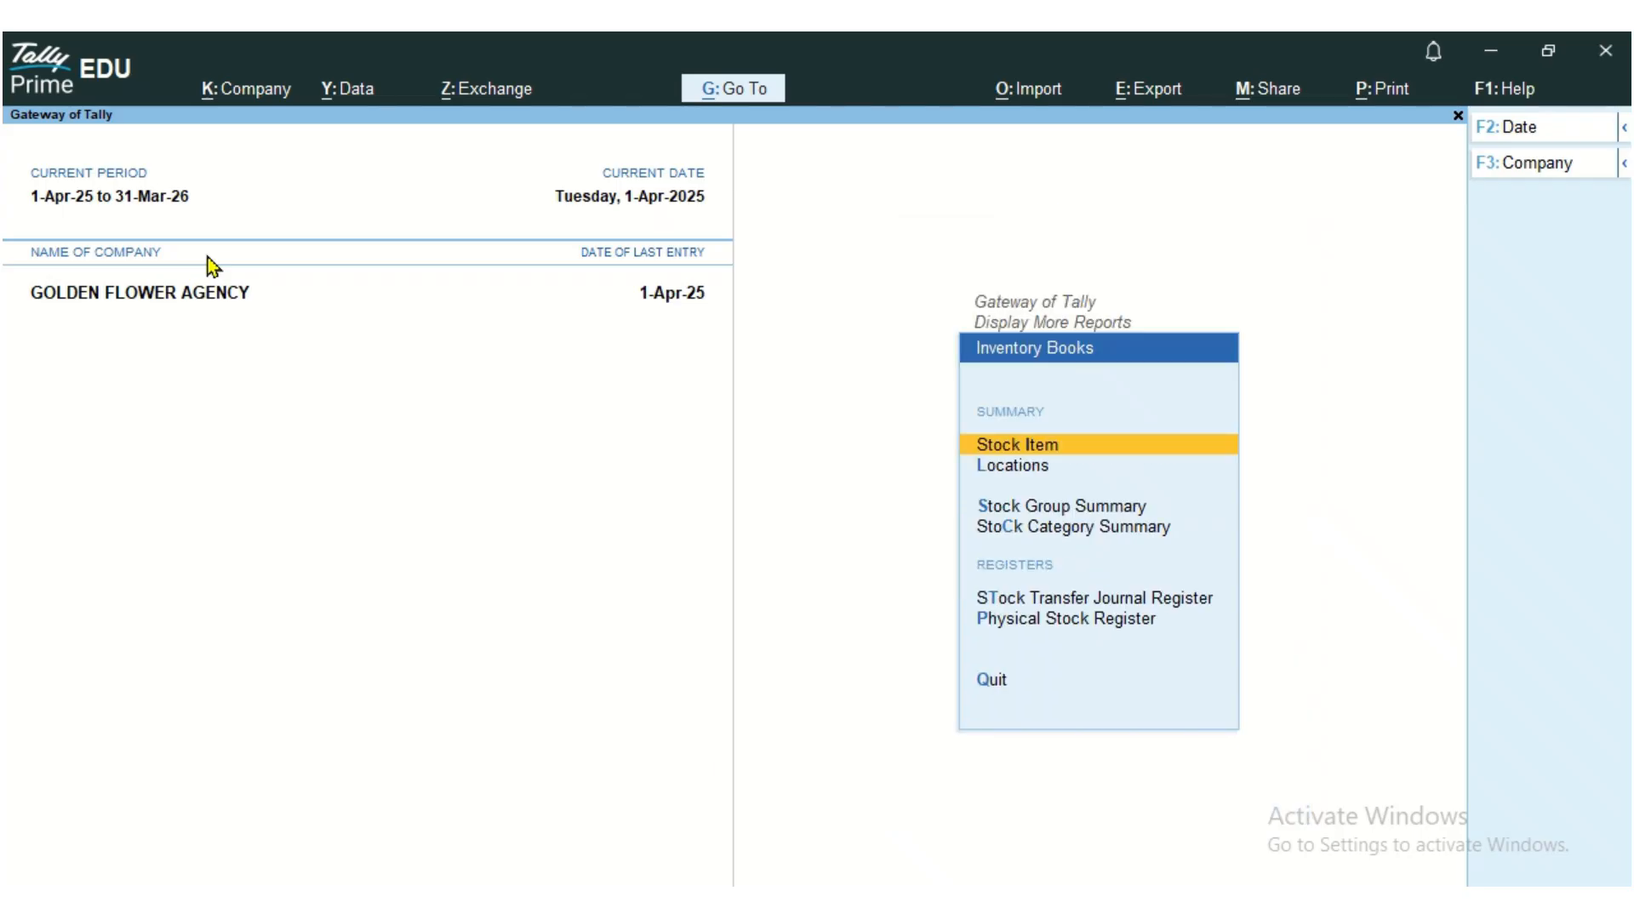
# Step: View the stock item vouchers of Tally Book from the Stock Item report and go back to the additional reports
pyautogui.press('Return')
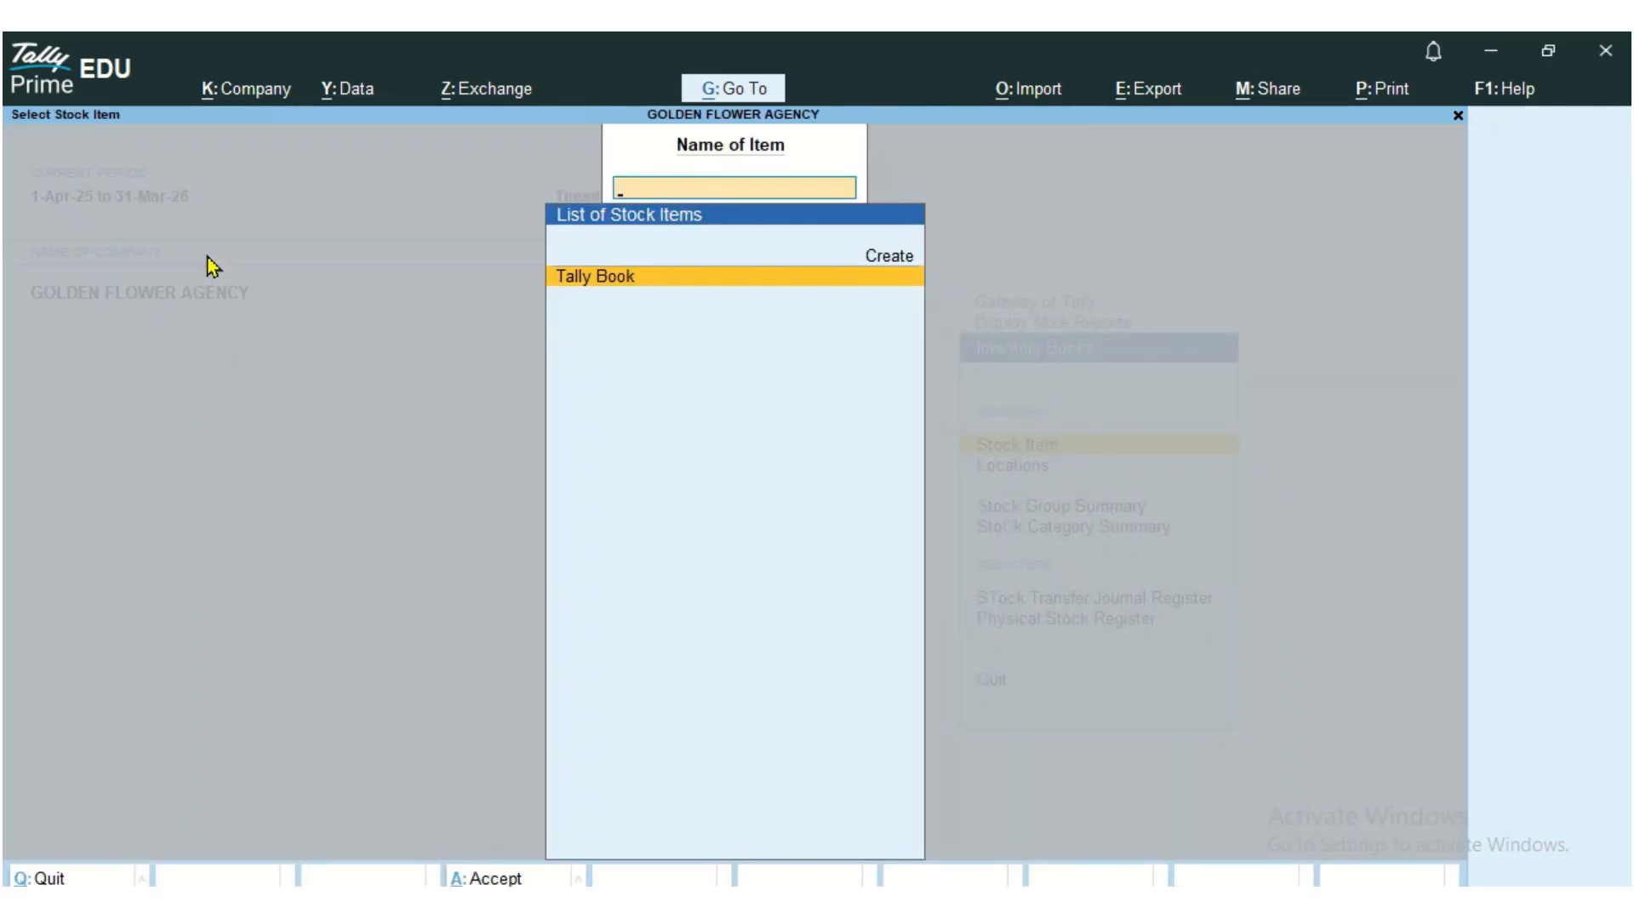
pyautogui.press('Return')
pyautogui.press('Return')
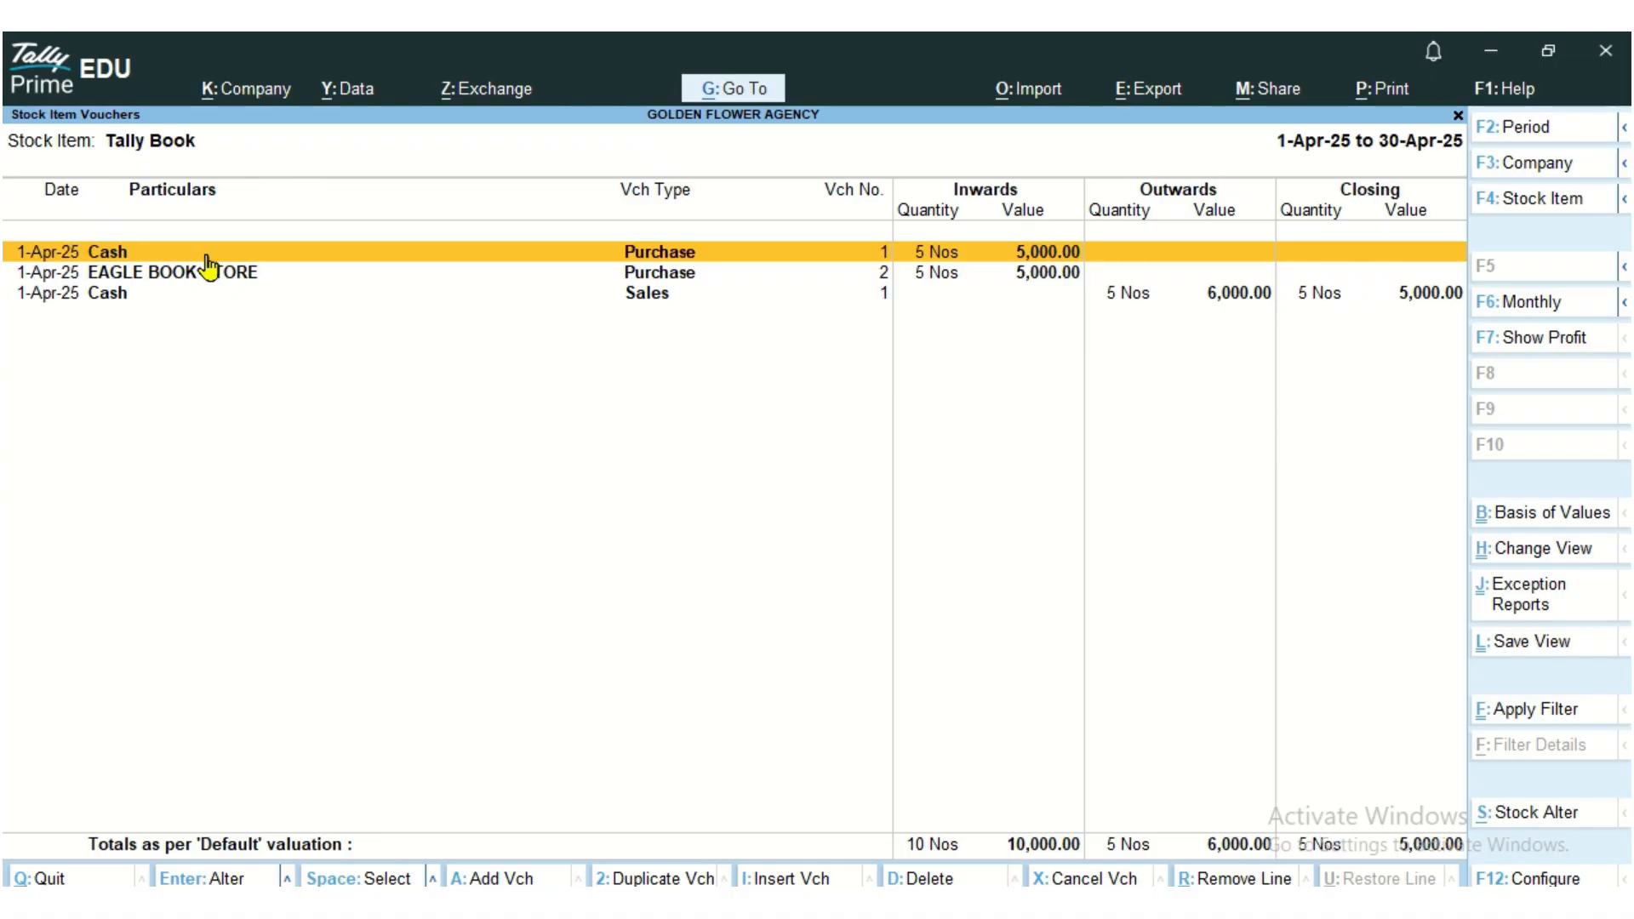
pyautogui.press('Escape')
pyautogui.press('Escape')
pyautogui.press('Escape')
pyautogui.press('Escape')
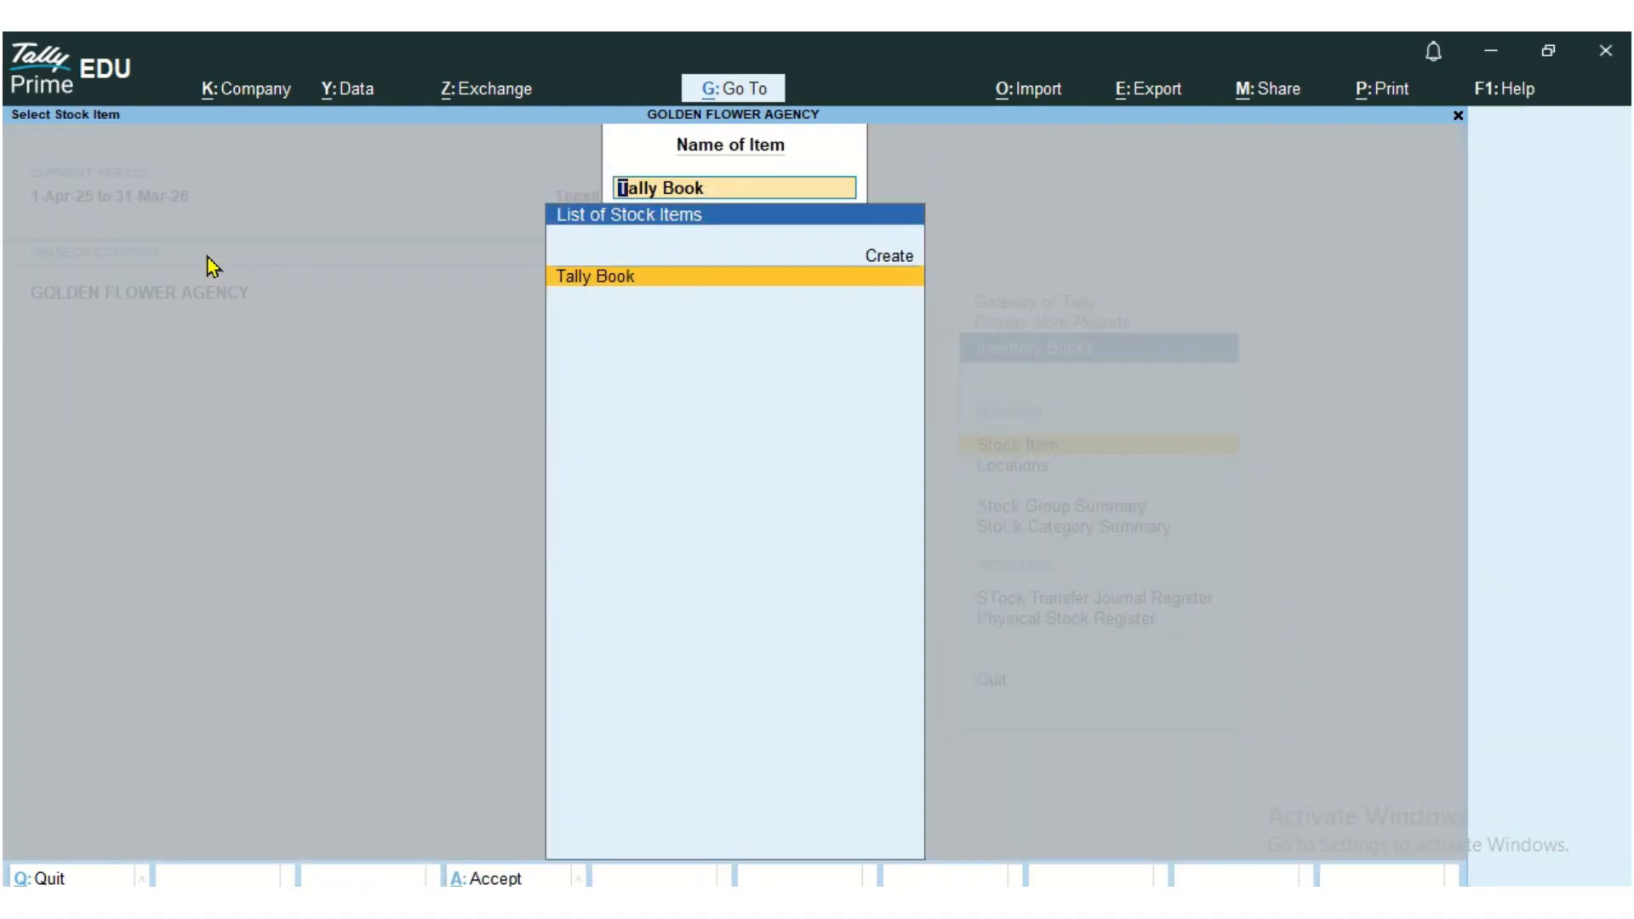
pyautogui.press('Escape')
pyautogui.press('Escape')
pyautogui.press('Escape')
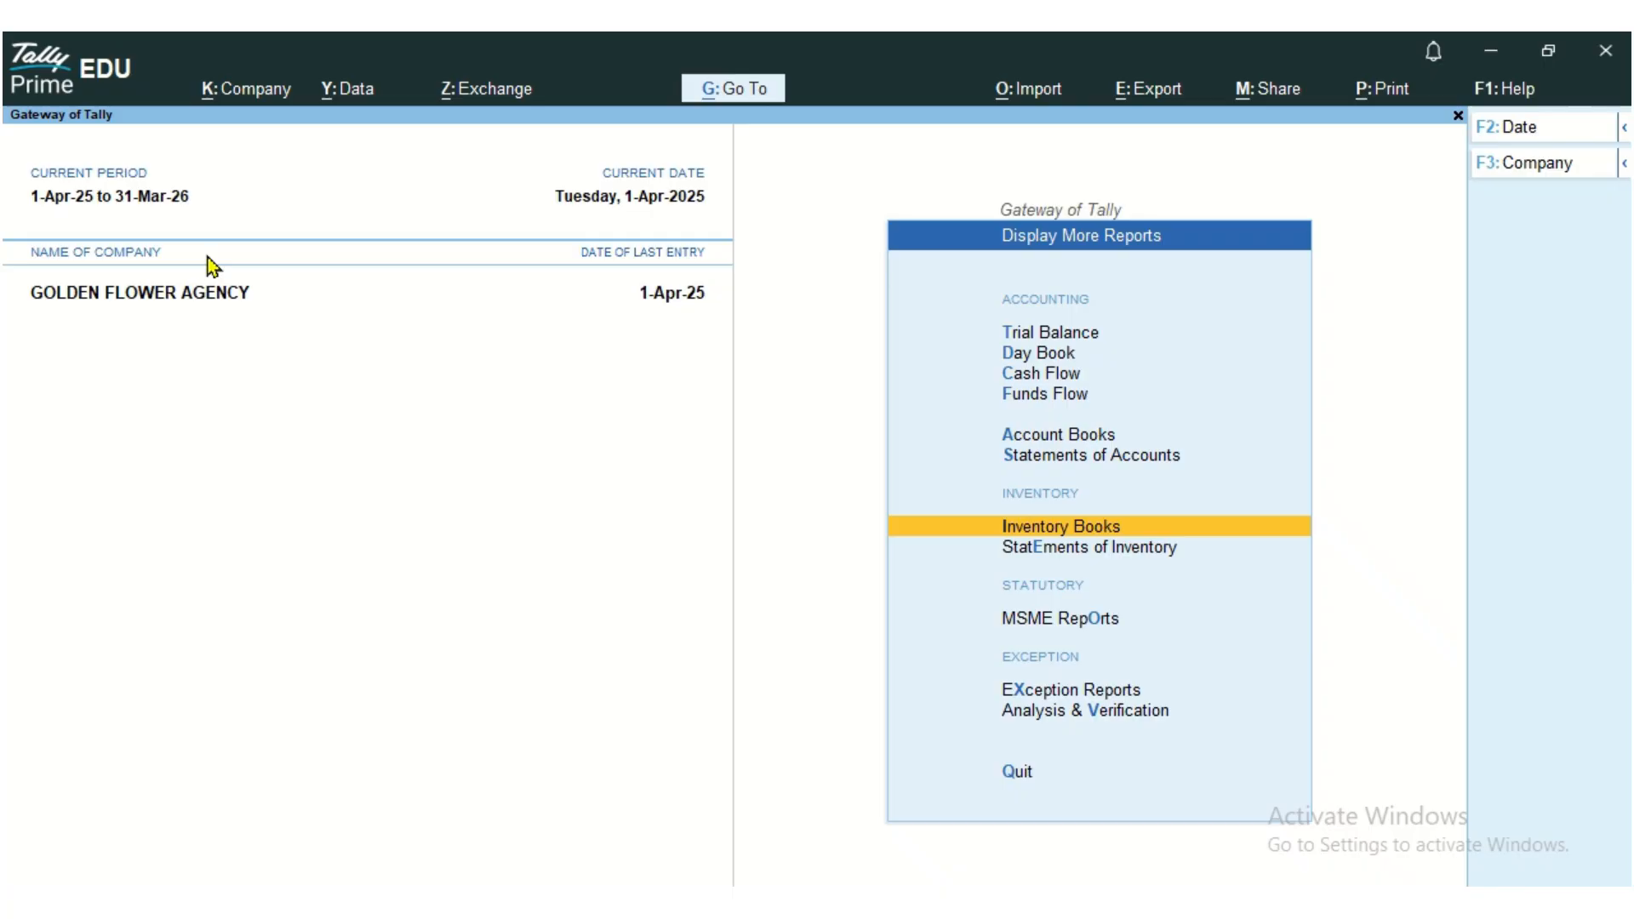
# Step: Return to the Gateway of Tally and start a new Sales voucher
pyautogui.press('Escape')
pyautogui.press('Down')
pyautogui.press('Down')
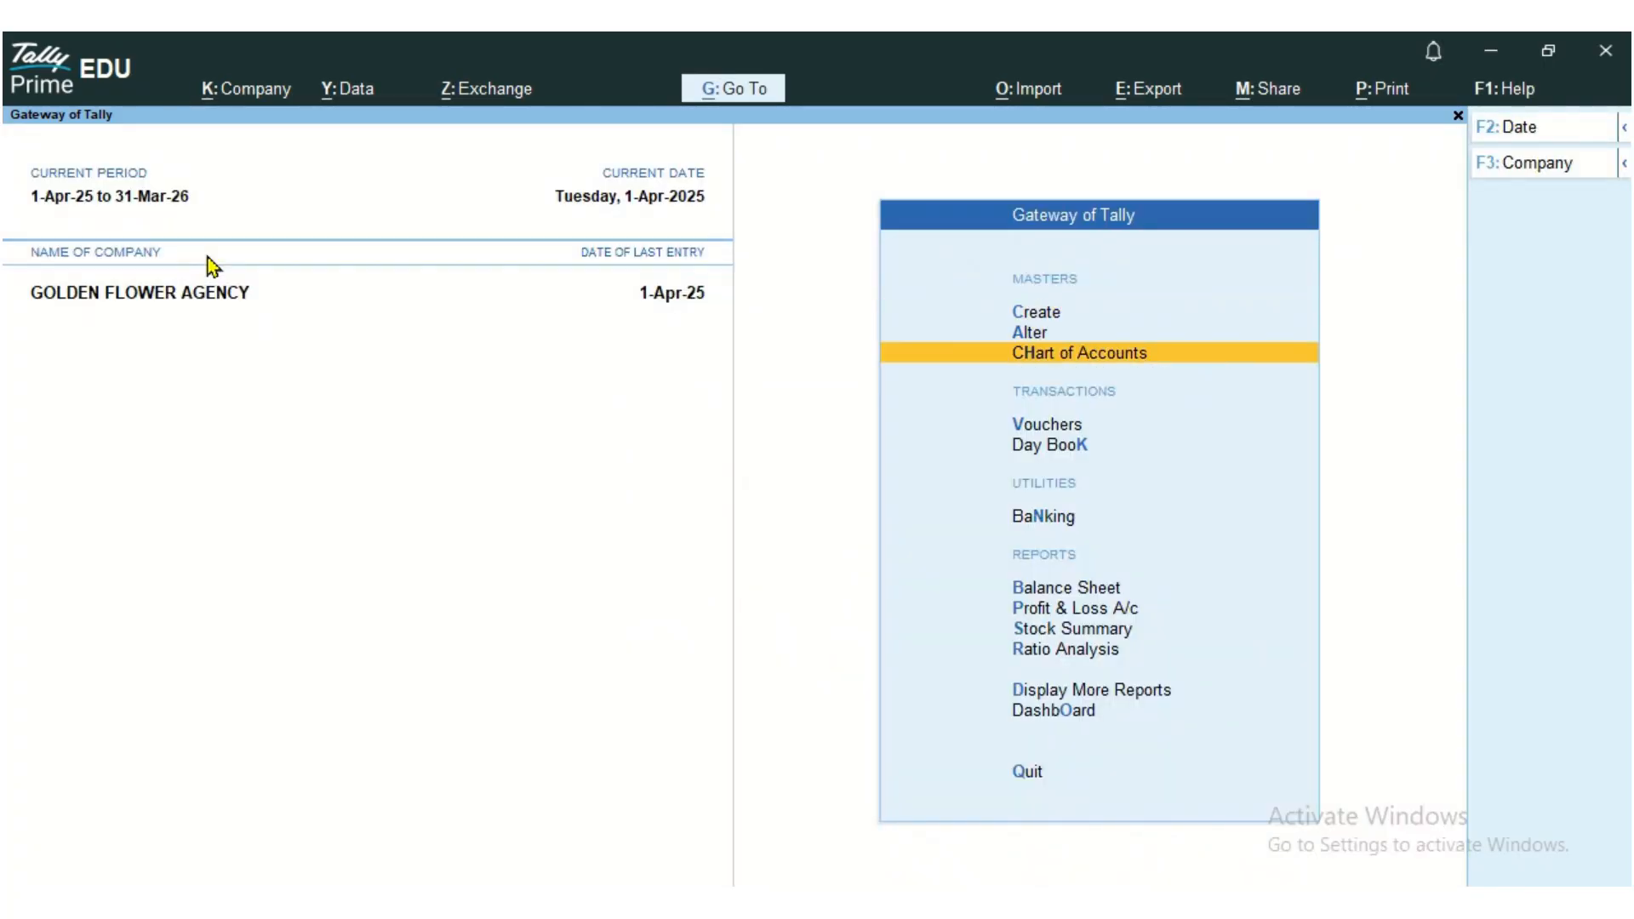
pyautogui.press('Down')
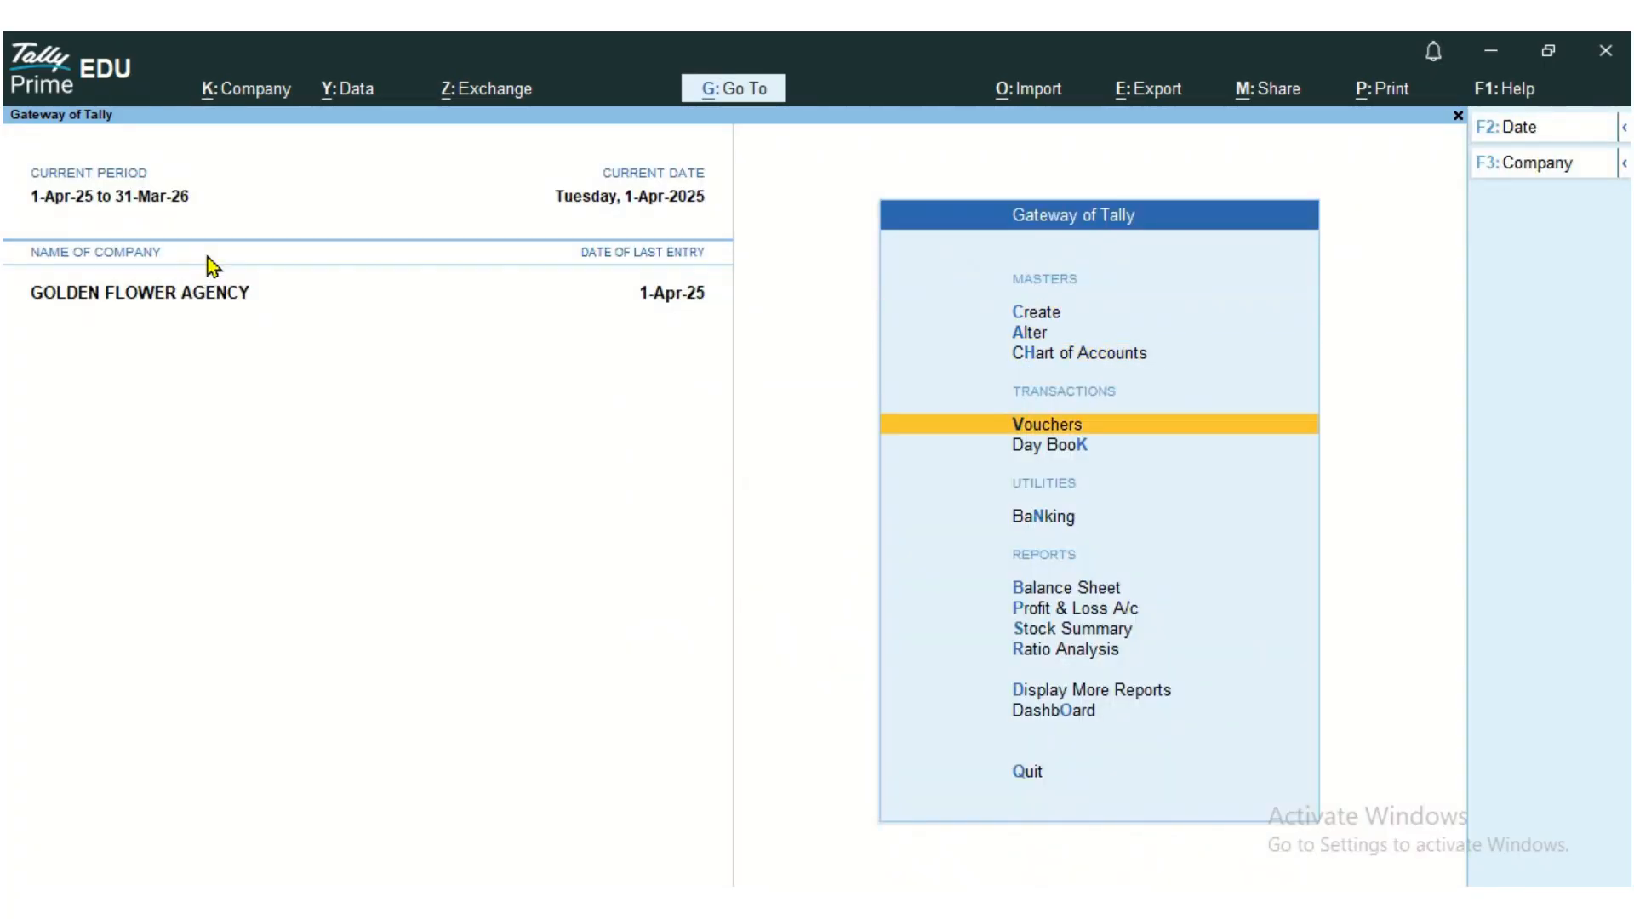
pyautogui.press('Return')
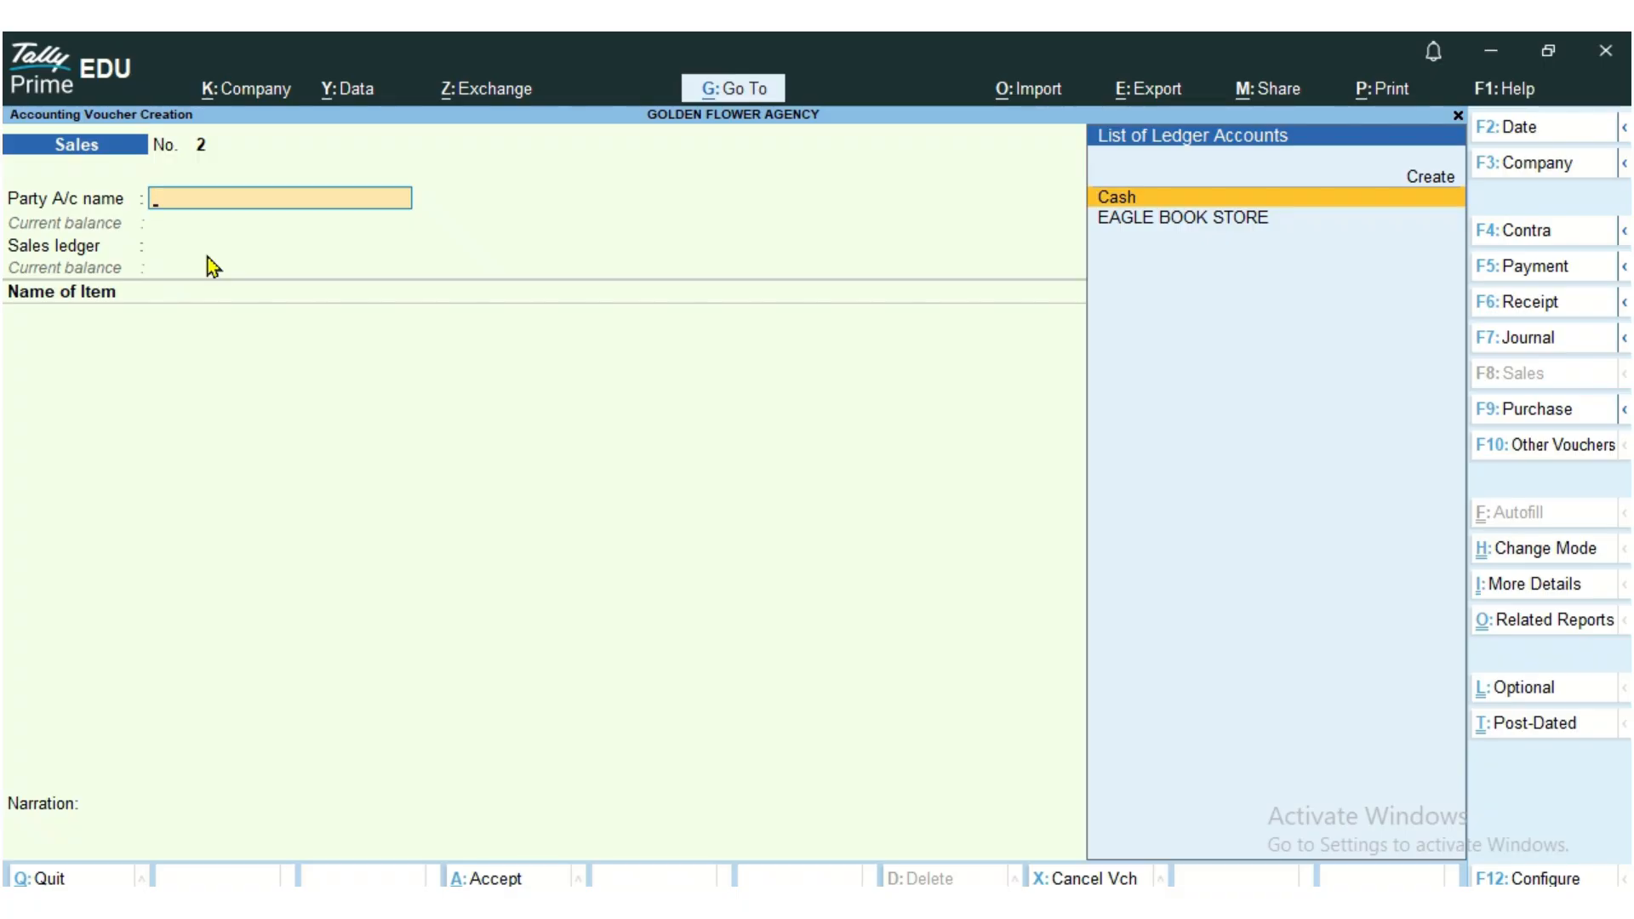
# Step: Create a party ledger named RAJA STORE under Sundry Debtors from the sales voucher
pyautogui.hotkey('alt', 'c')
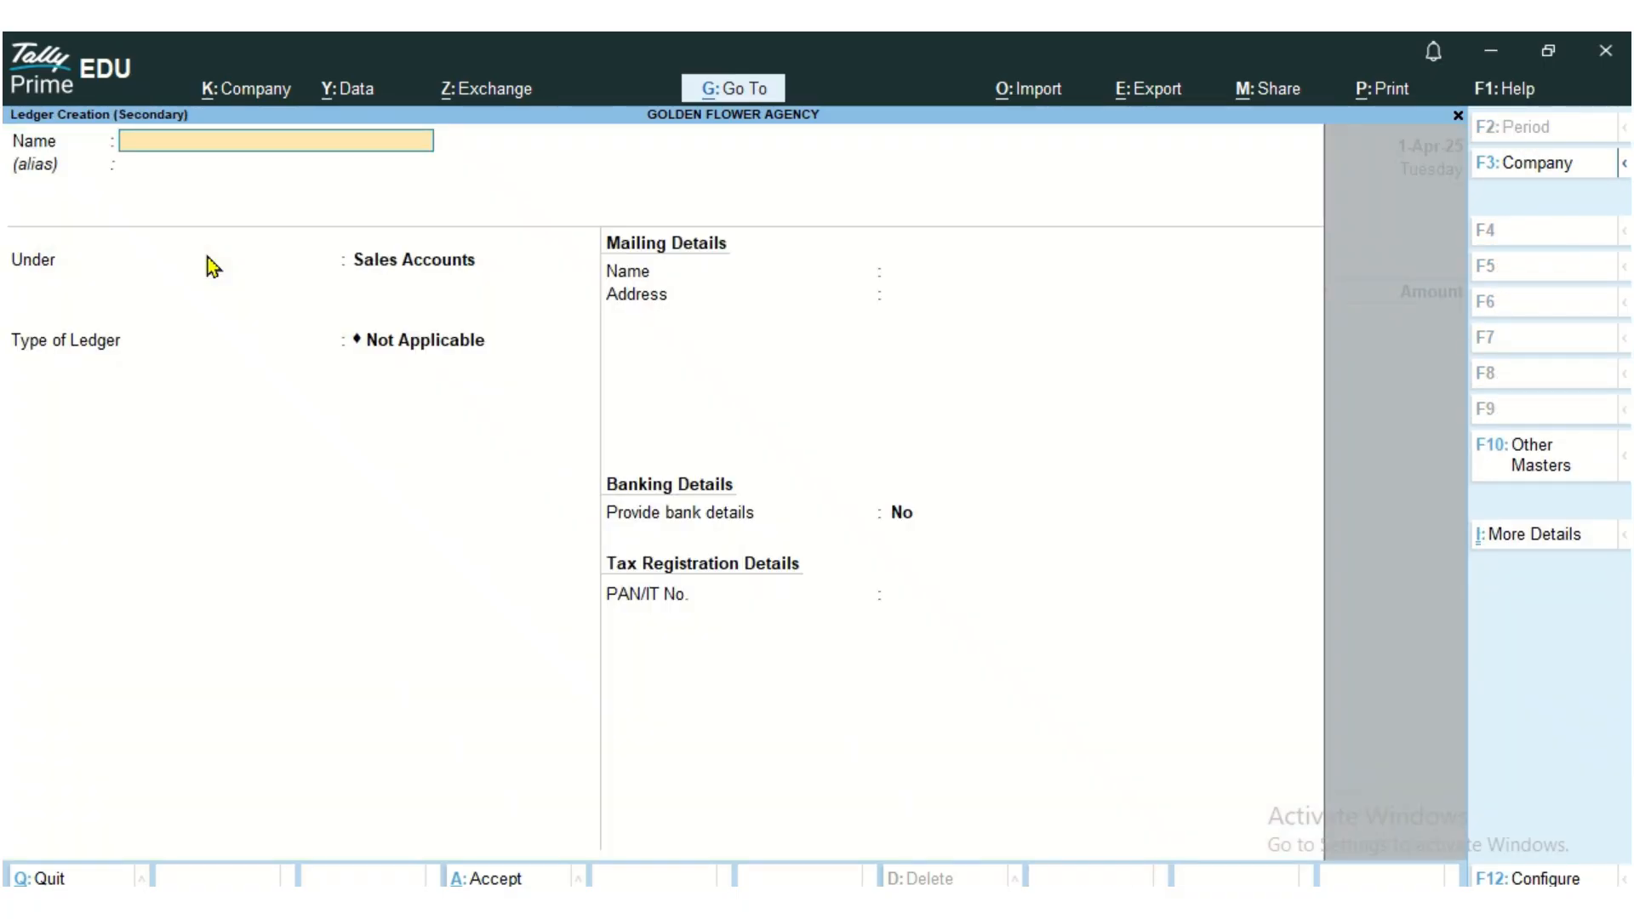
pyautogui.write('RAJA STR')
pyautogui.press('BackSpace')
pyautogui.write('ORE')
pyautogui.press('Return')
pyautogui.press('Return')
pyautogui.write('SUND')
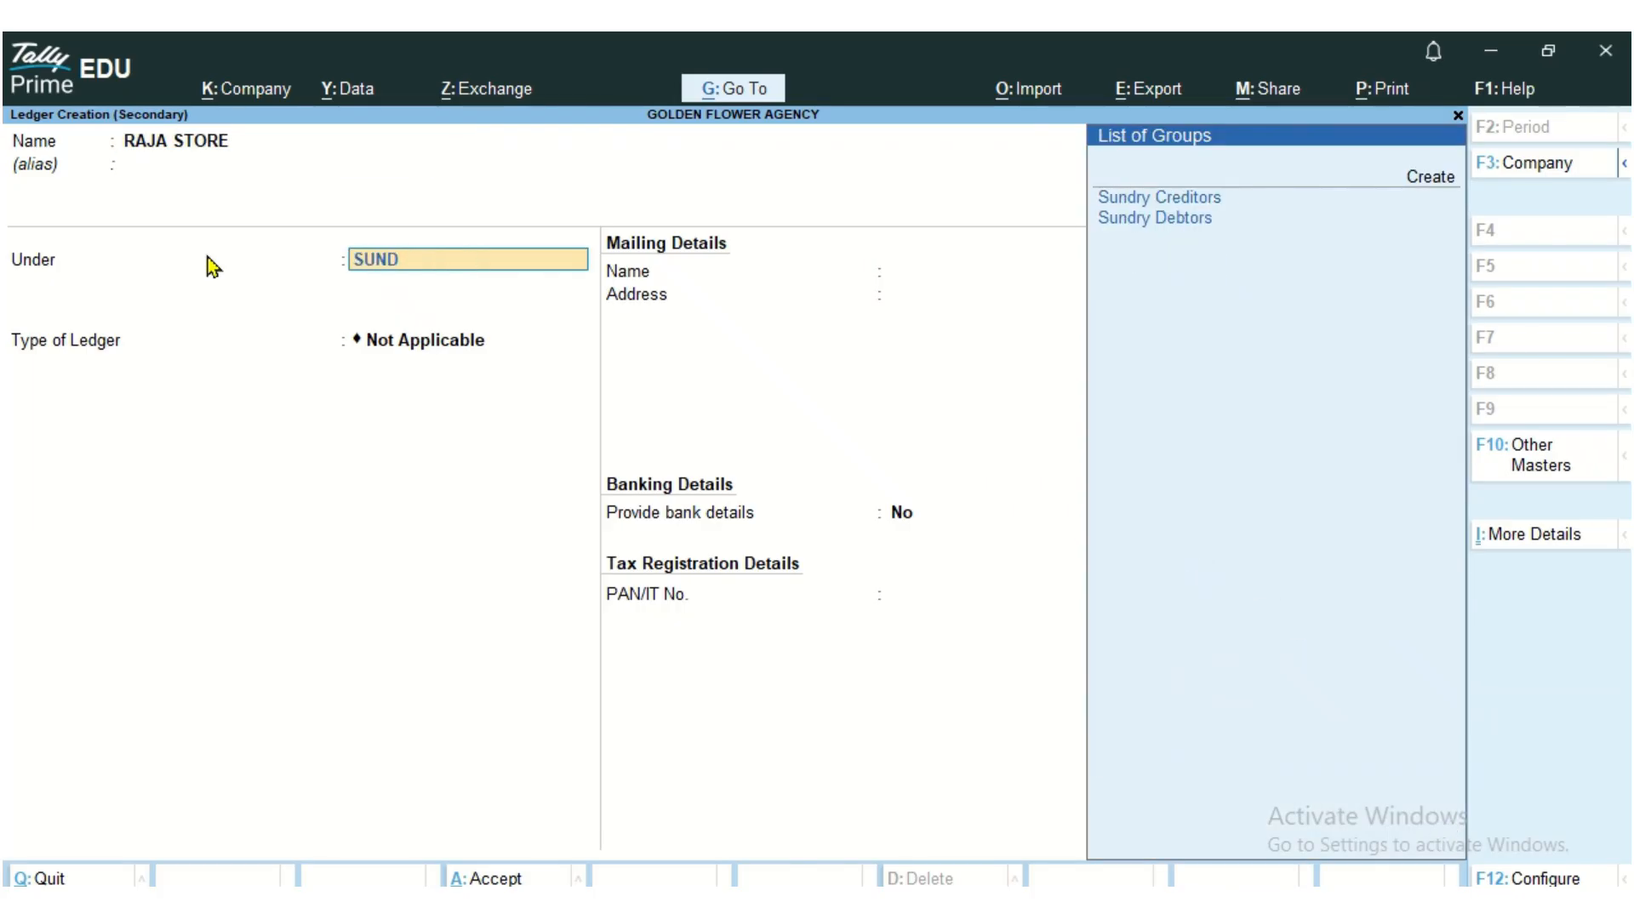
pyautogui.press('Down')
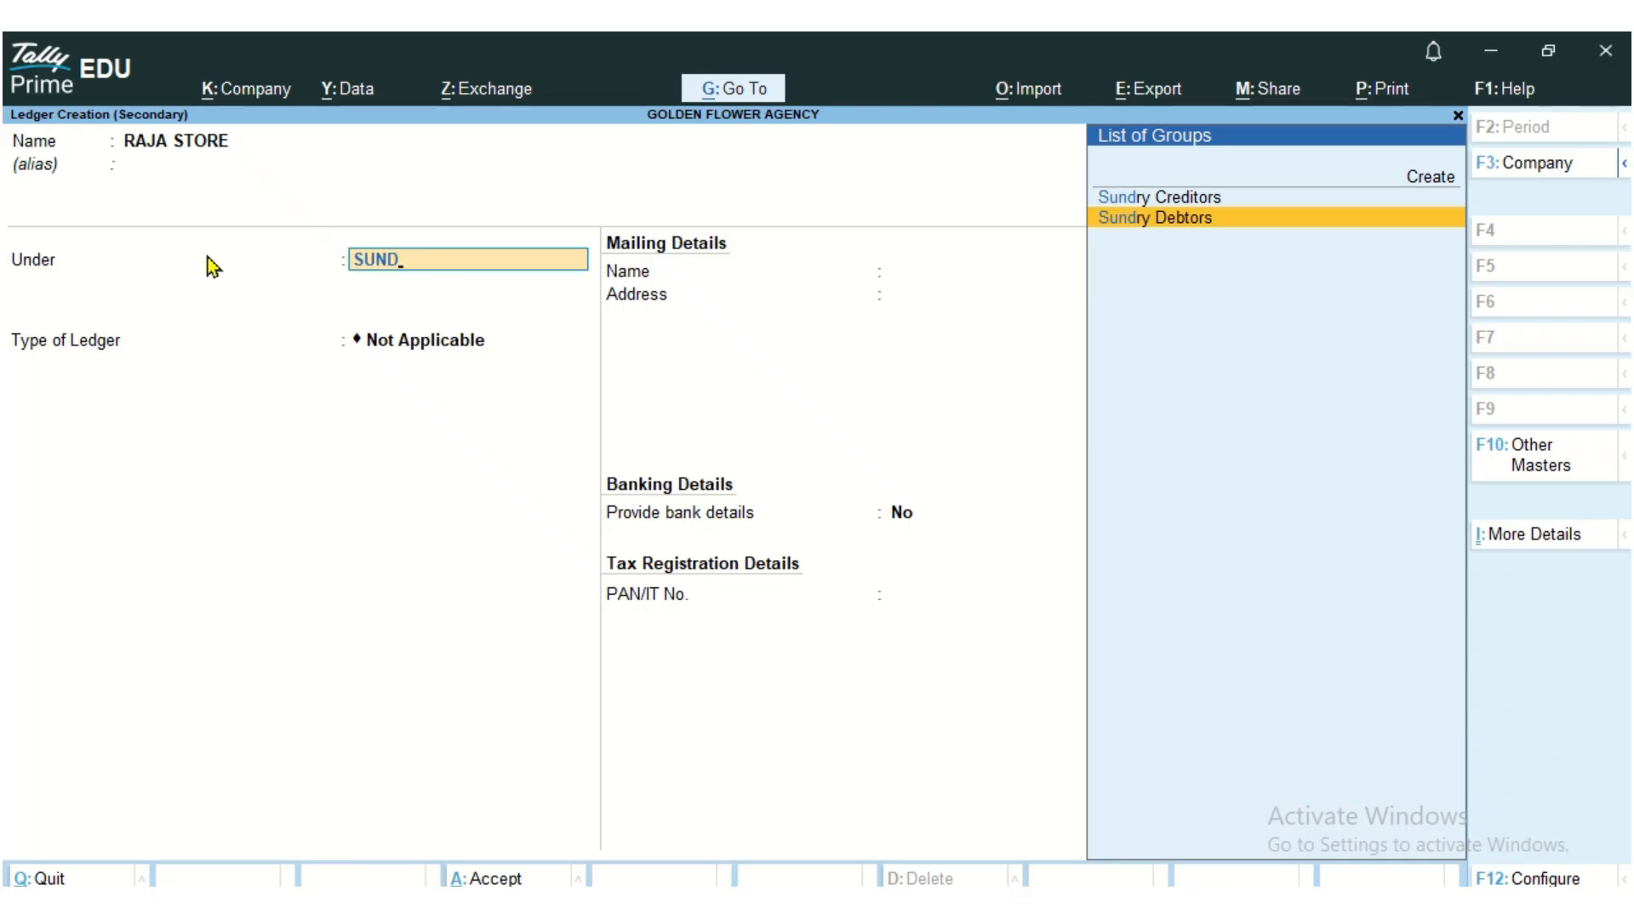
pyautogui.press('ctrl')
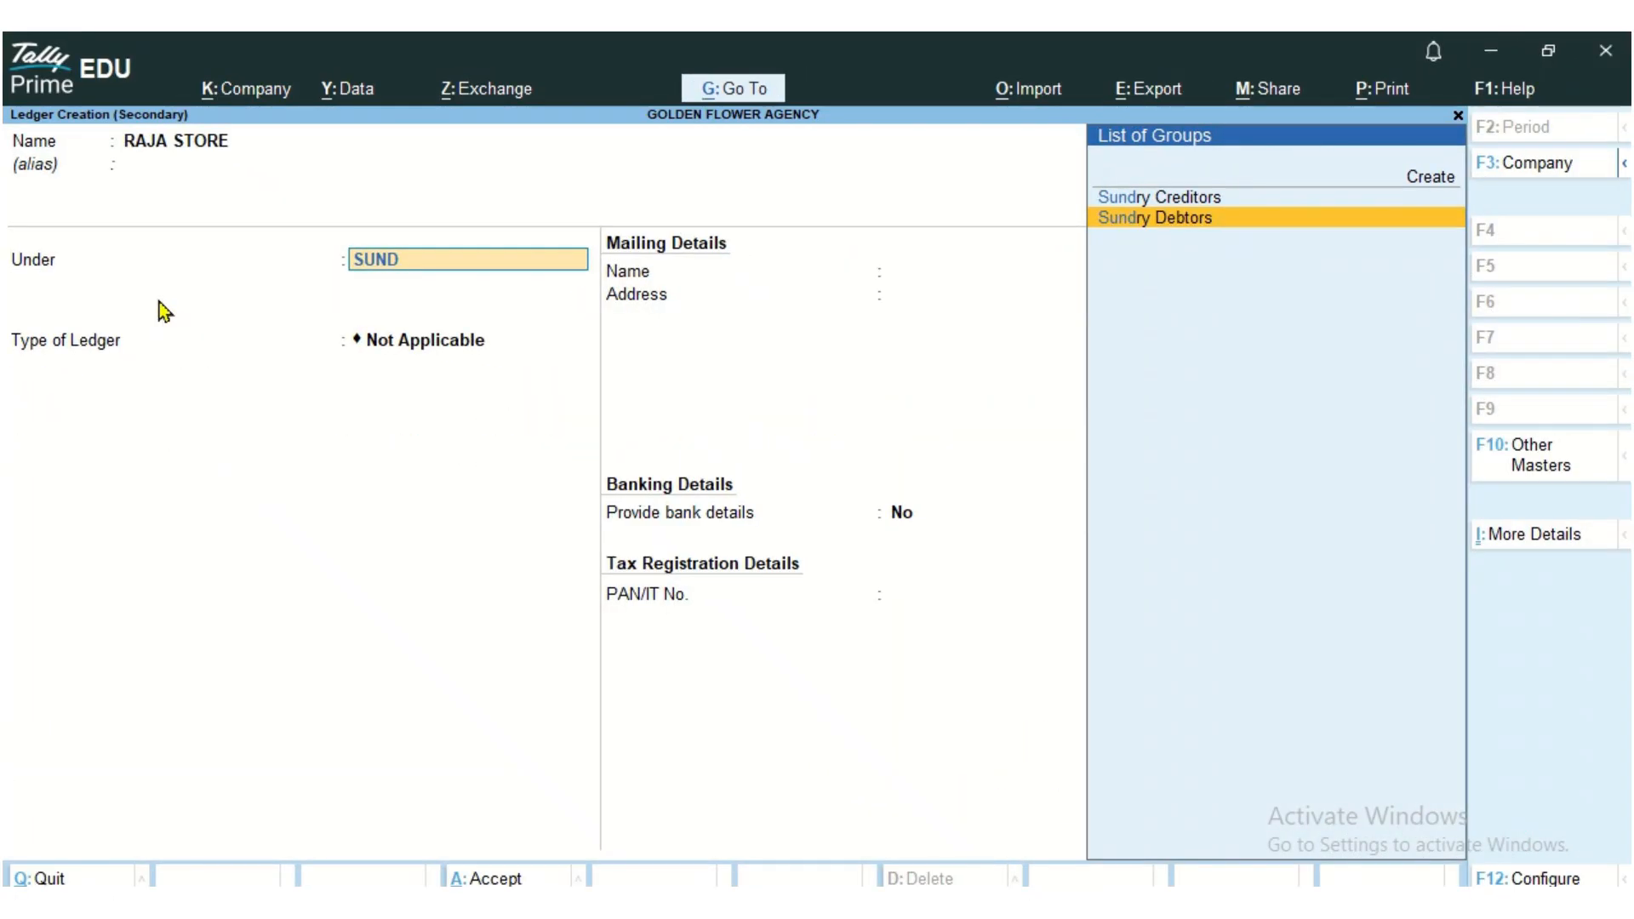
pyautogui.press('Return')
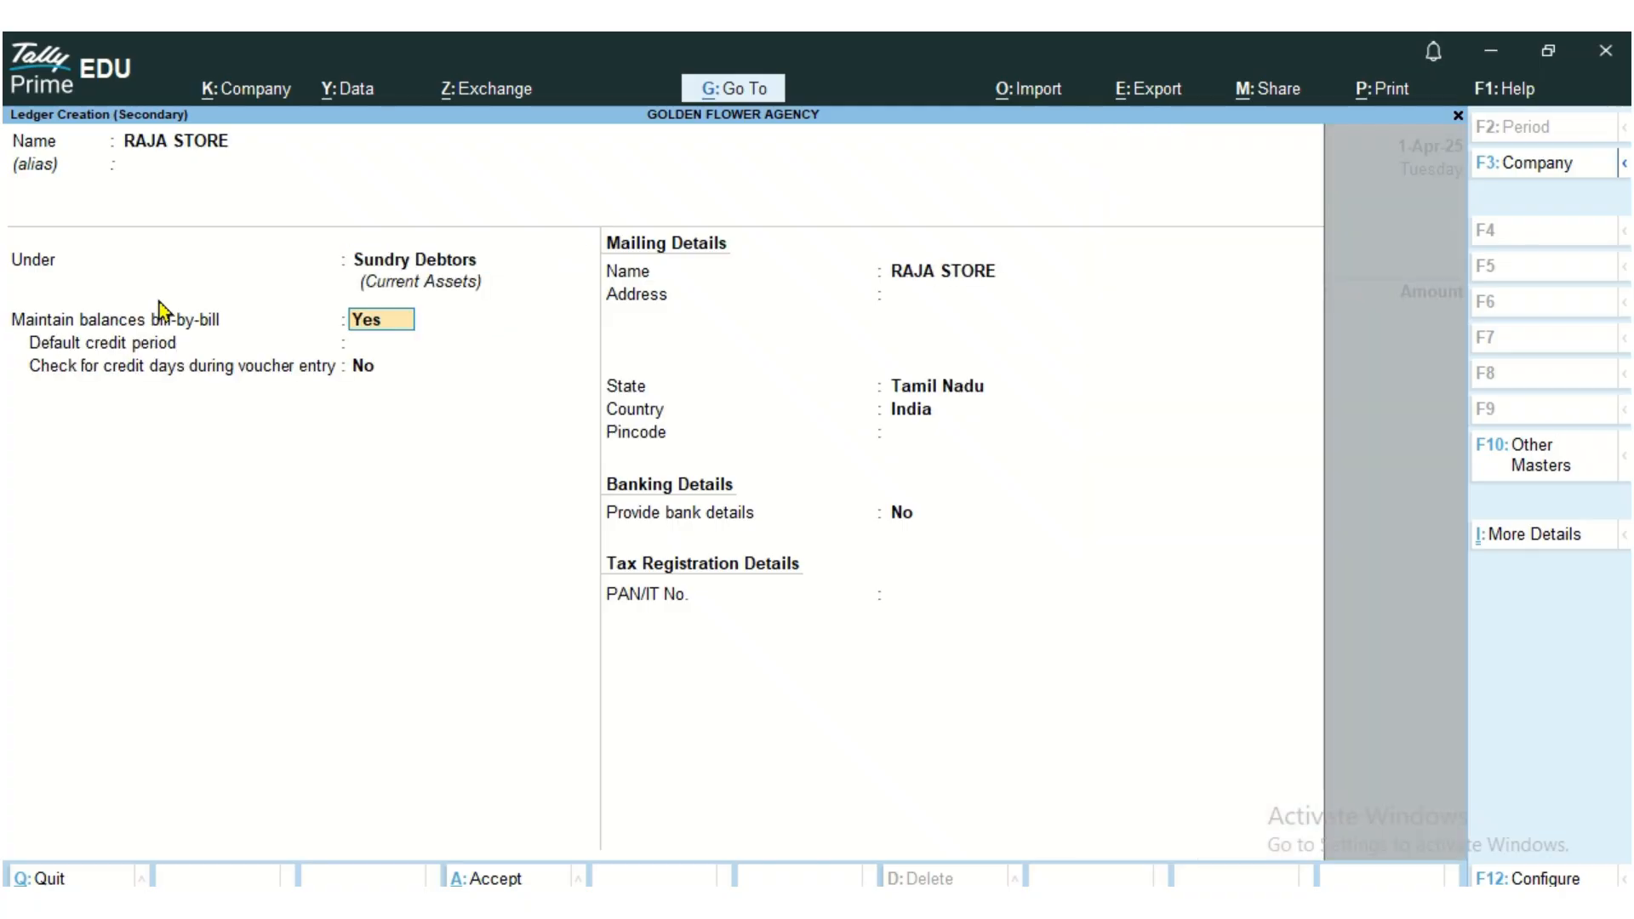
# Step: Keep the default bill-by-bill, mailing, banking and tax details of the RAJA STORE ledger and save it
pyautogui.press('Return')
pyautogui.press('Return')
pyautogui.press('Return')
pyautogui.press('Return')
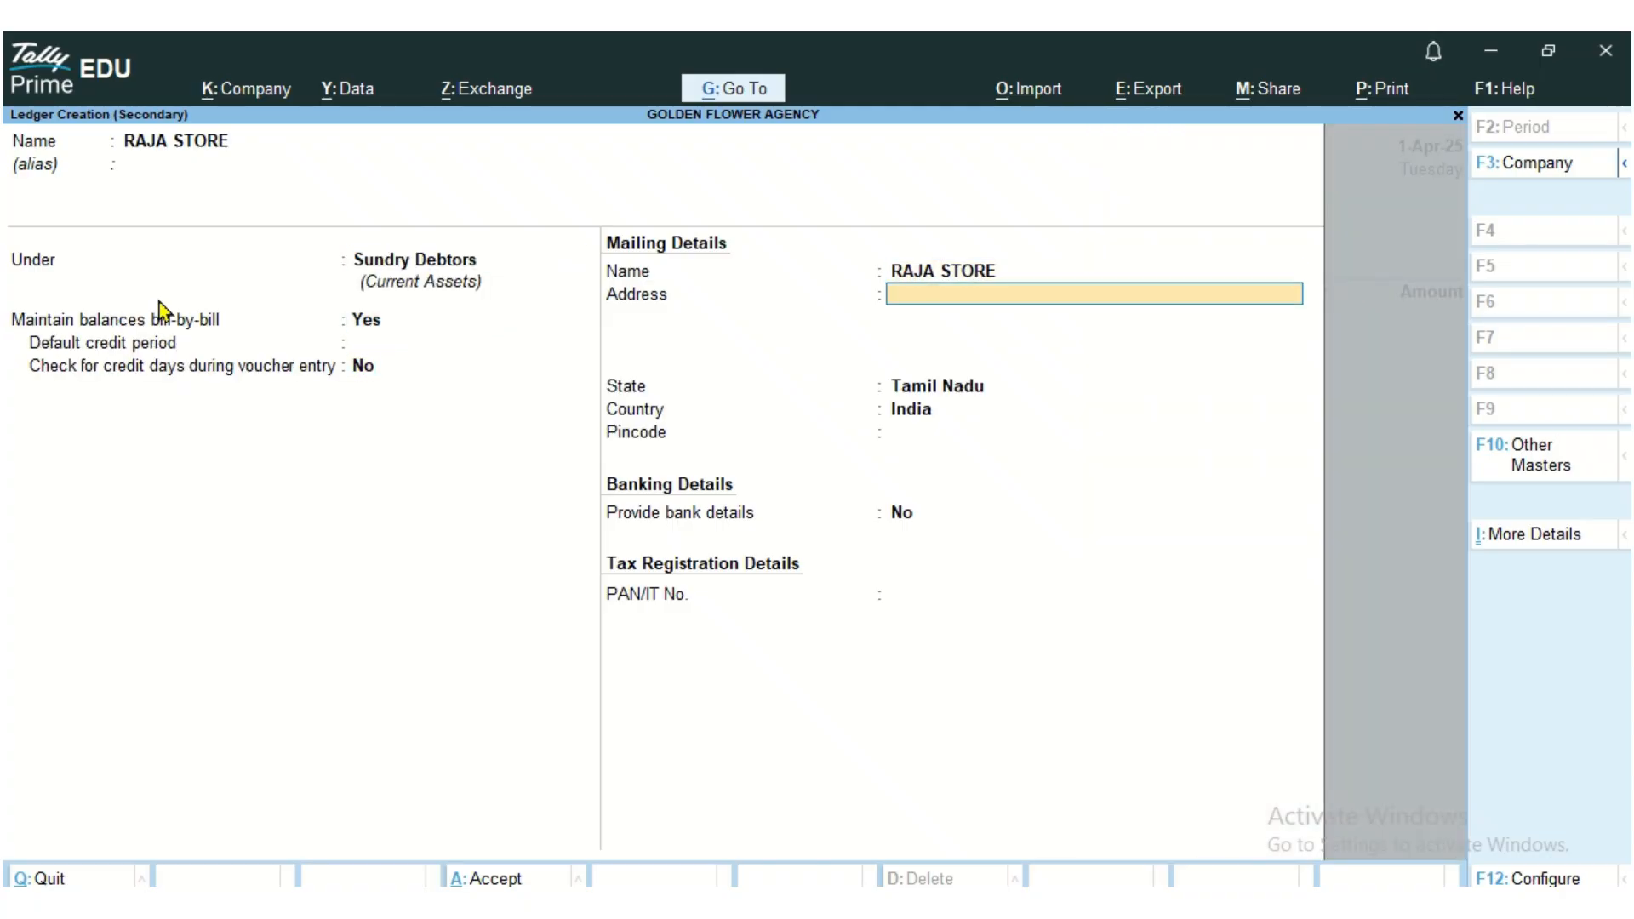
pyautogui.press('Return')
pyautogui.press('Return')
pyautogui.press('Return')
pyautogui.press('Return')
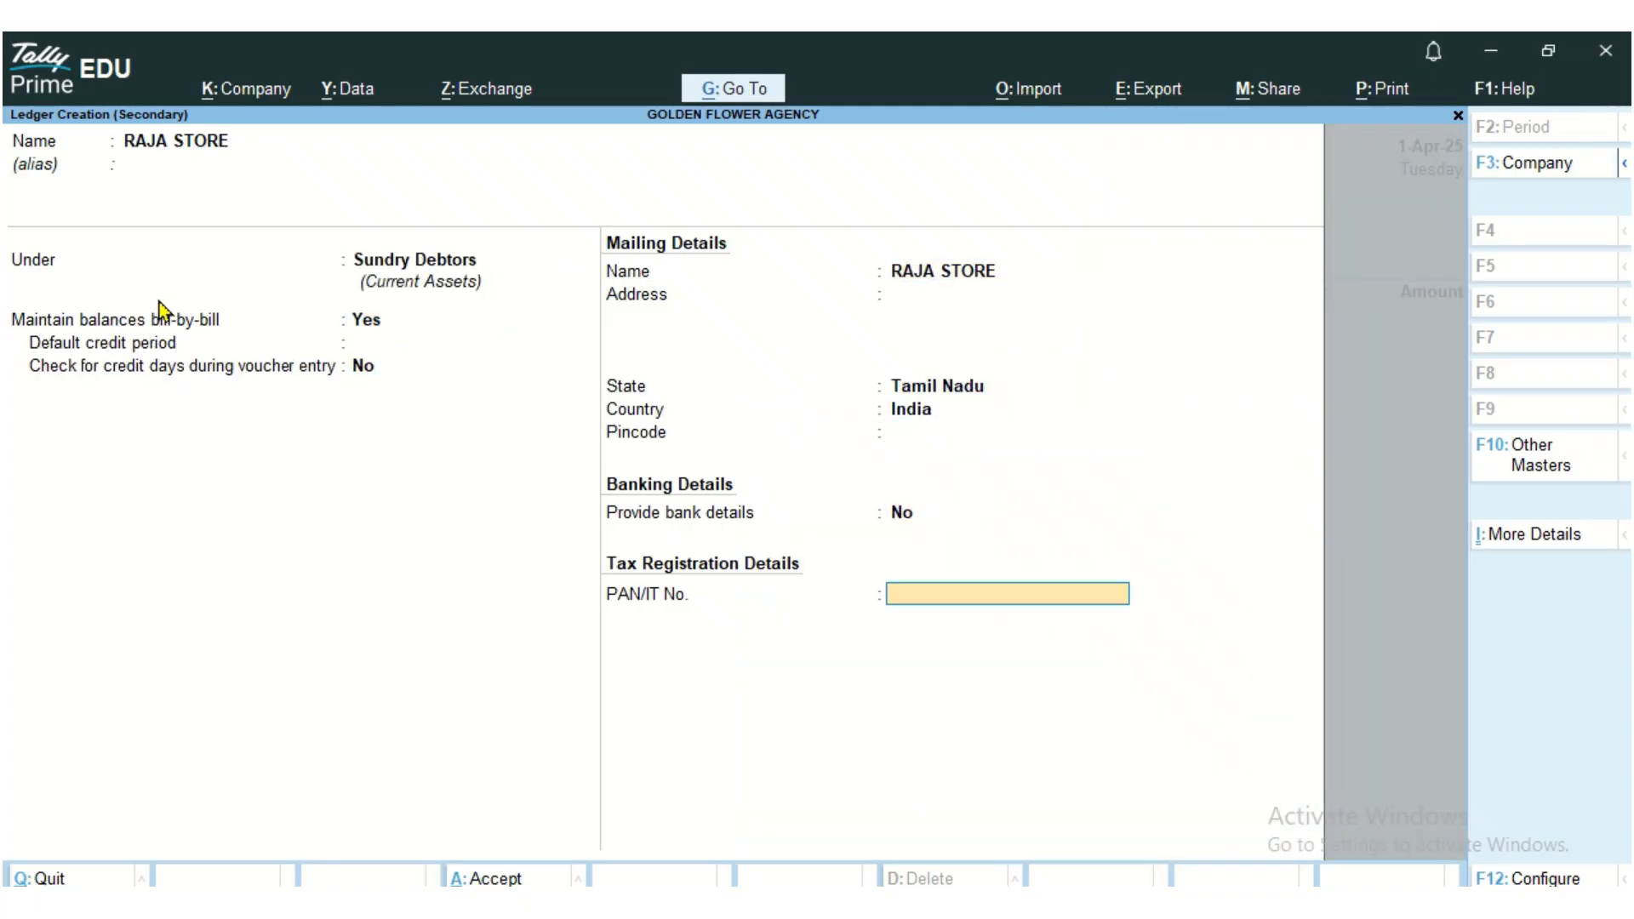
pyautogui.press('Return')
pyautogui.press('Return')
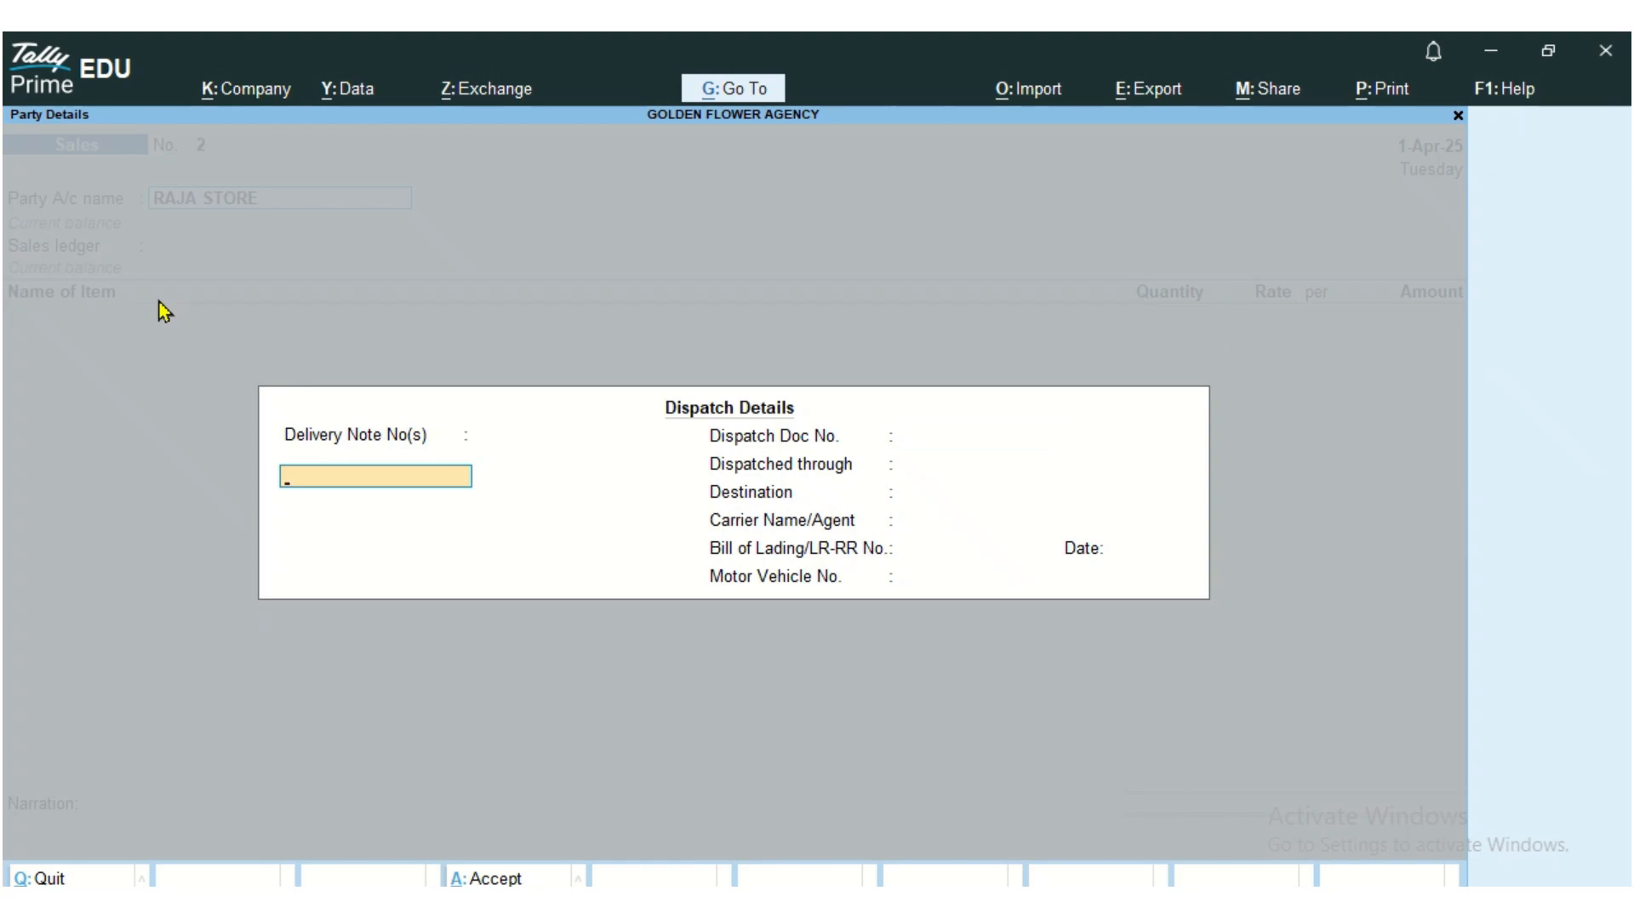
# Step: Leave the dispatch details blank and accept the RAJA STORE party details with state Tamil Nadu and country India
pyautogui.press('Return')
pyautogui.press('Return')
pyautogui.press('Return')
pyautogui.press('Return')
pyautogui.press('Return')
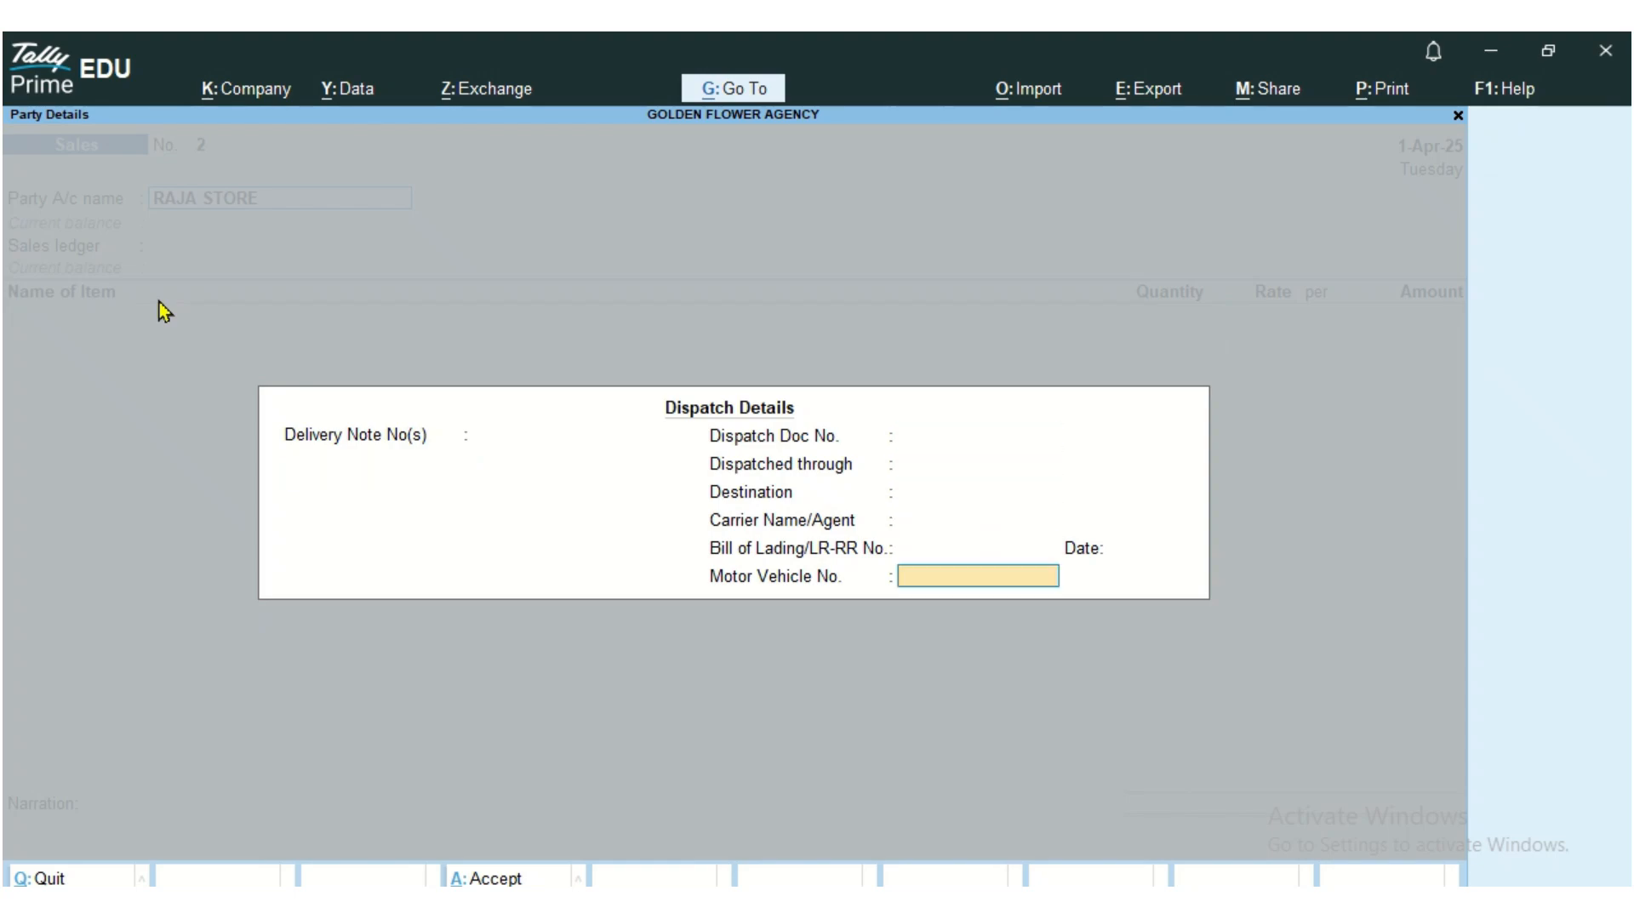
pyautogui.press('Return')
pyautogui.press('Return')
pyautogui.press('Return')
pyautogui.press('Return')
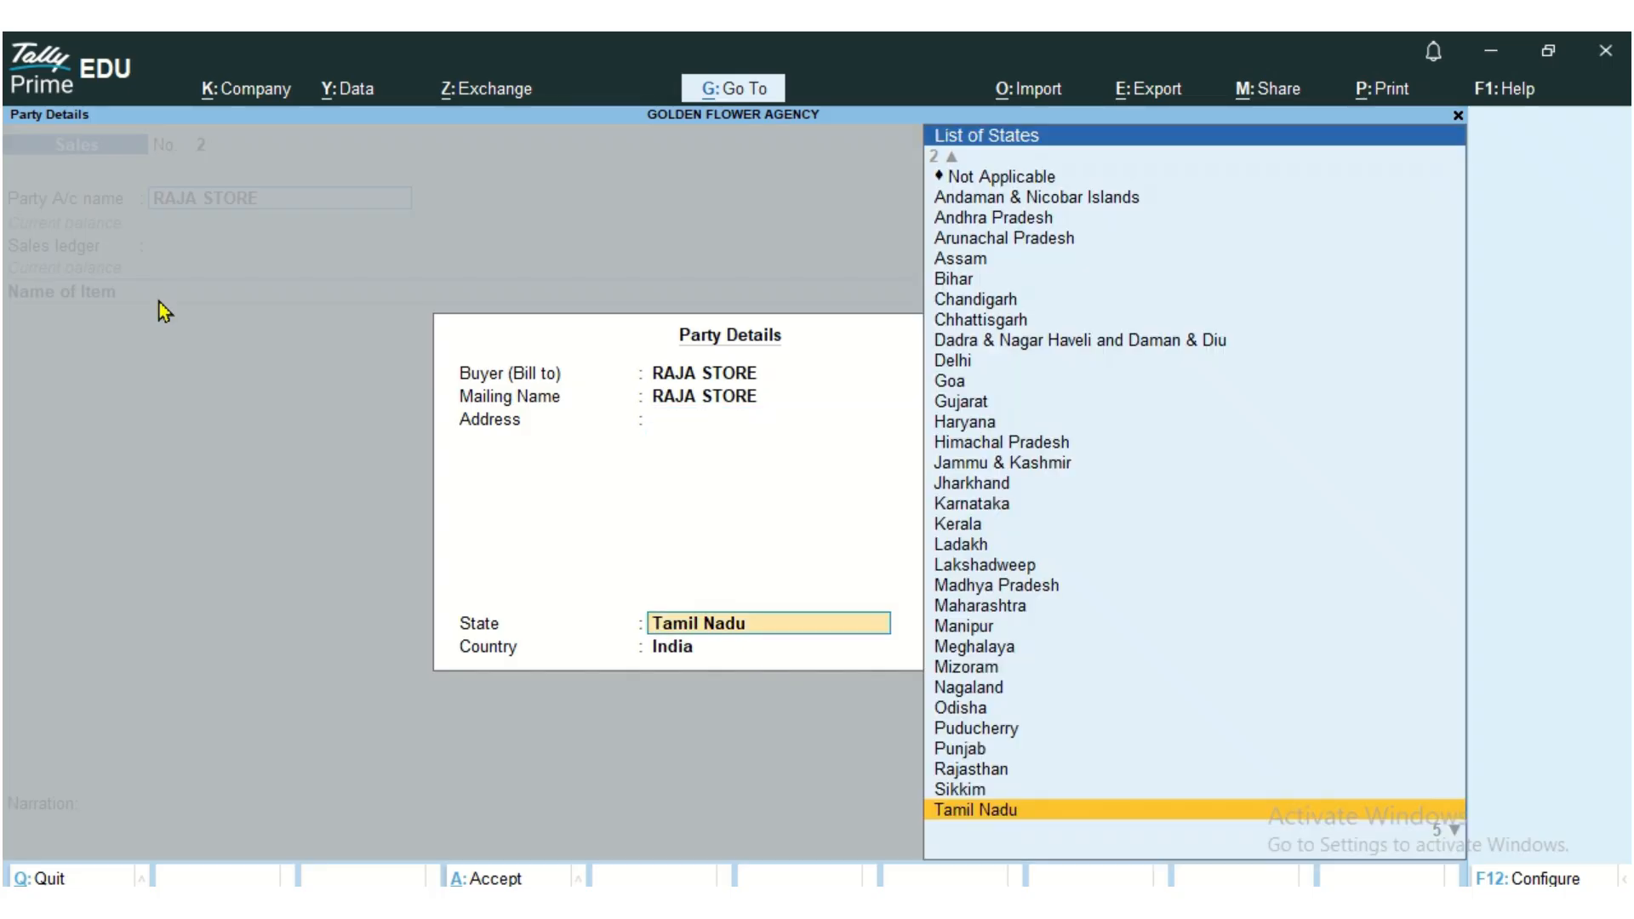
pyautogui.press('Return')
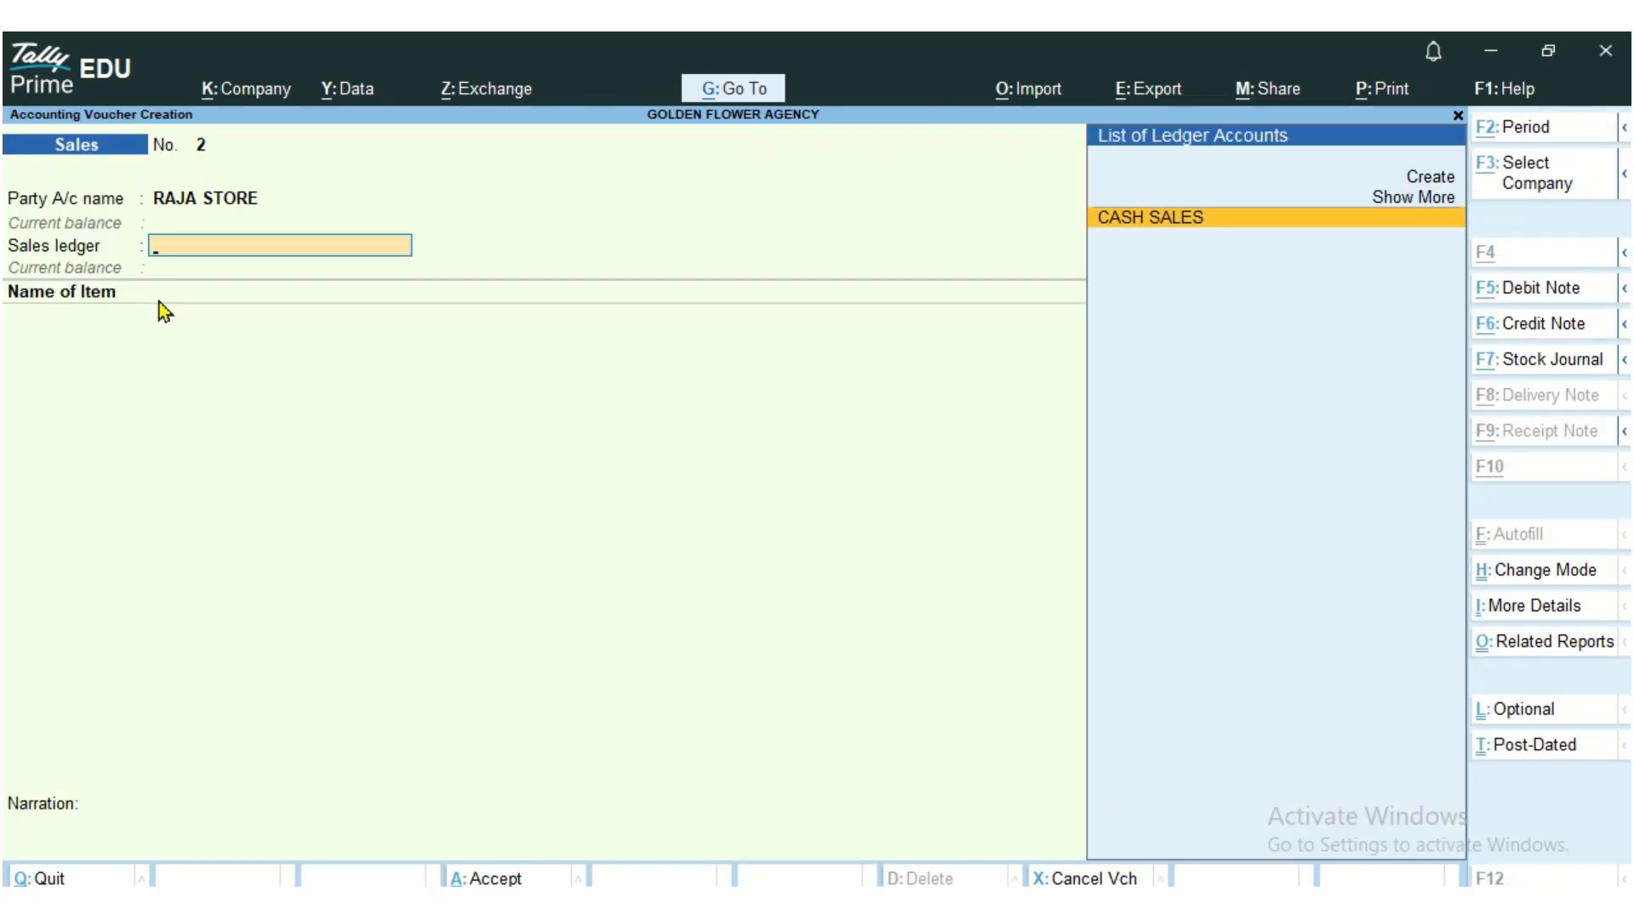
# Step: Create and save a sales ledger named SALES A/C under Sales Accounts for the voucher
pyautogui.hotkey('alt', 'c')
pyautogui.write('SA')
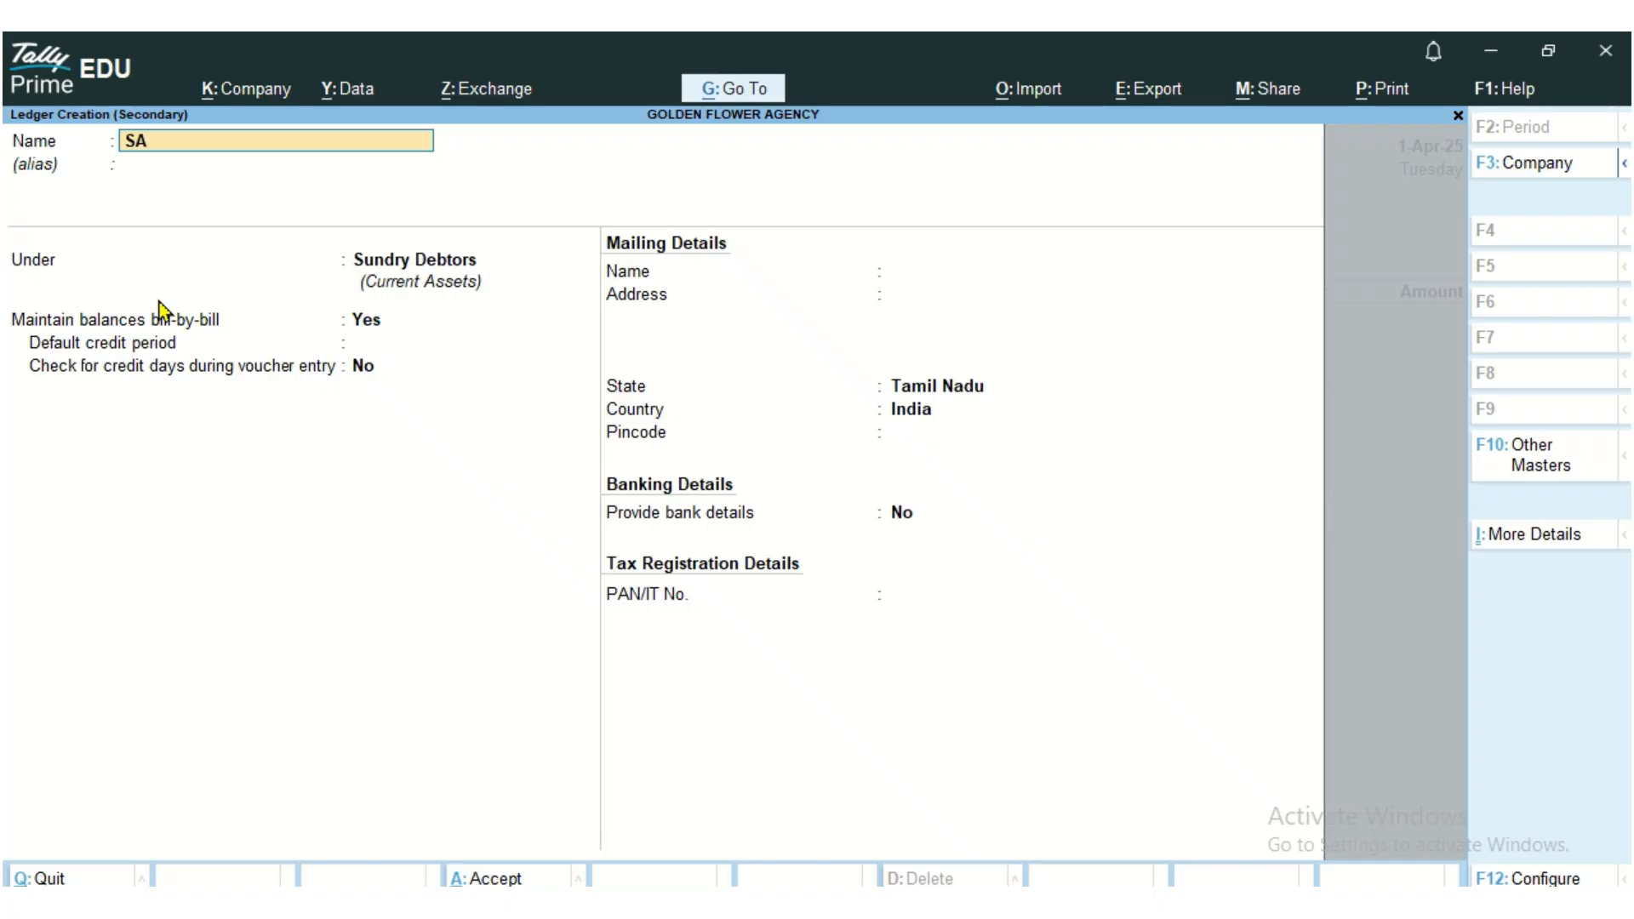
pyautogui.write('LES A/C')
pyautogui.press('Return')
pyautogui.write('SA')
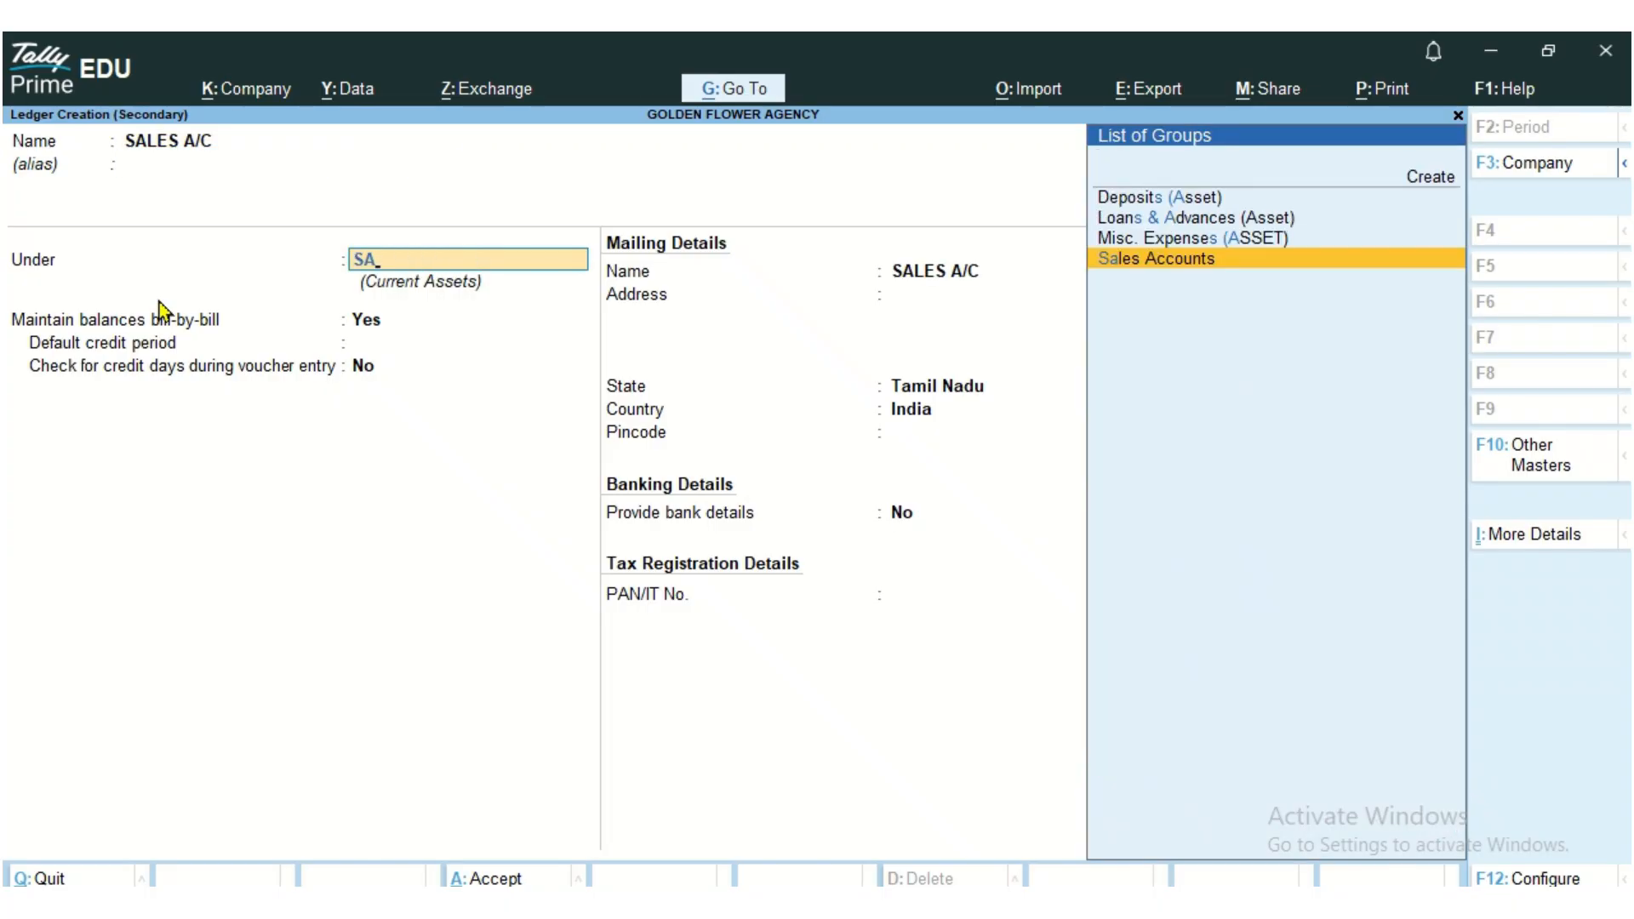
pyautogui.press('Return')
pyautogui.press('Return')
pyautogui.press('Return')
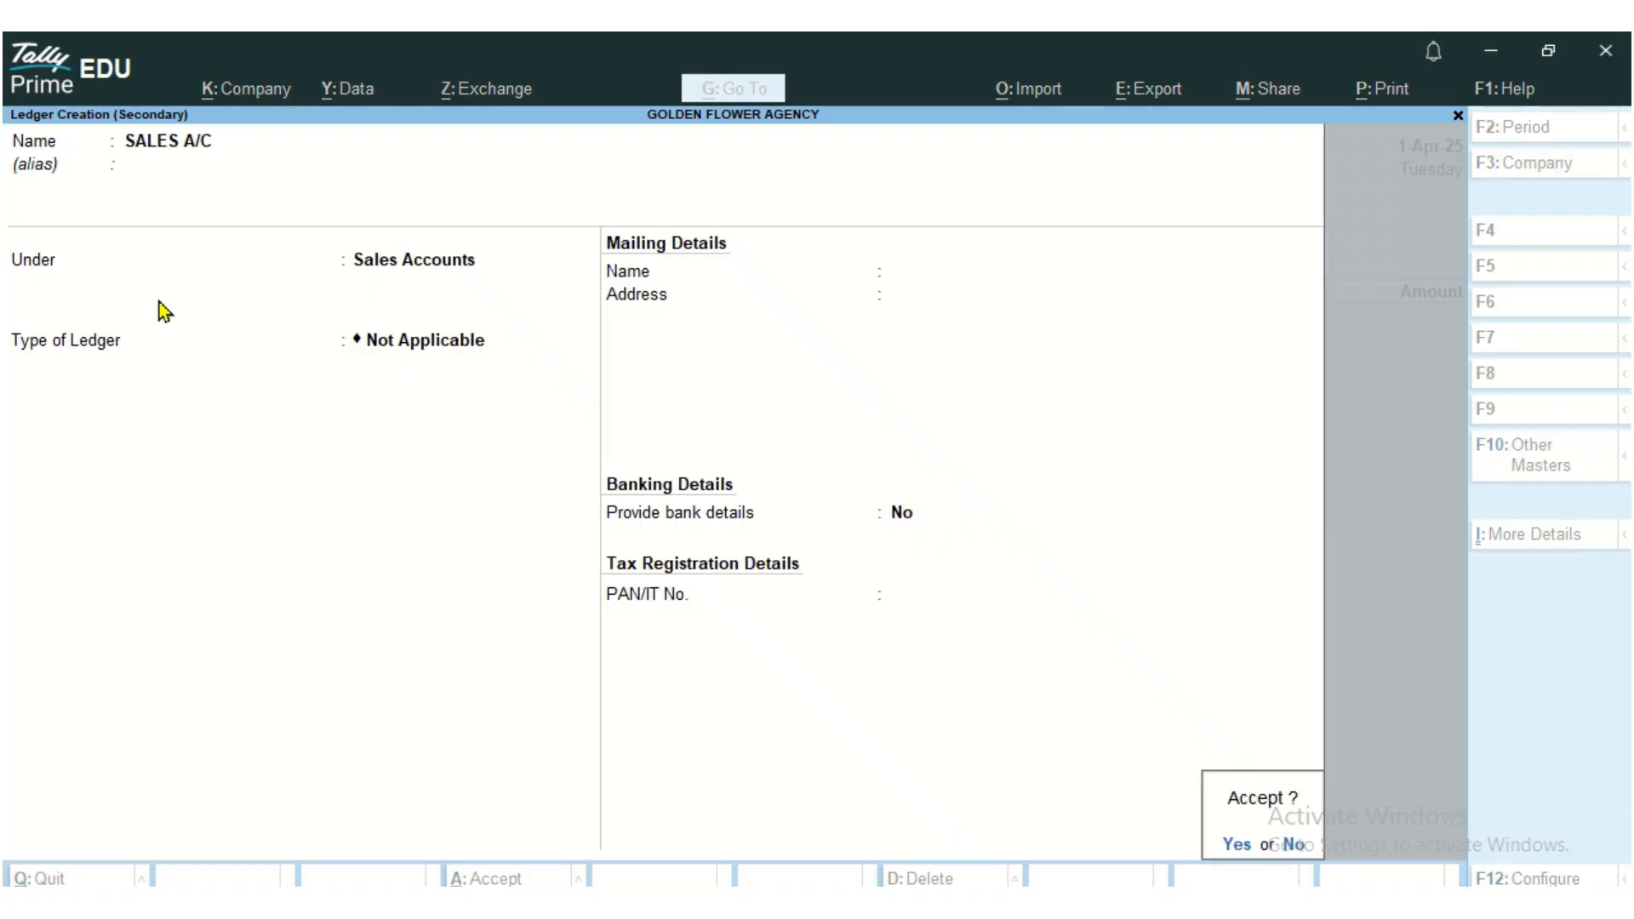
pyautogui.press('Return')
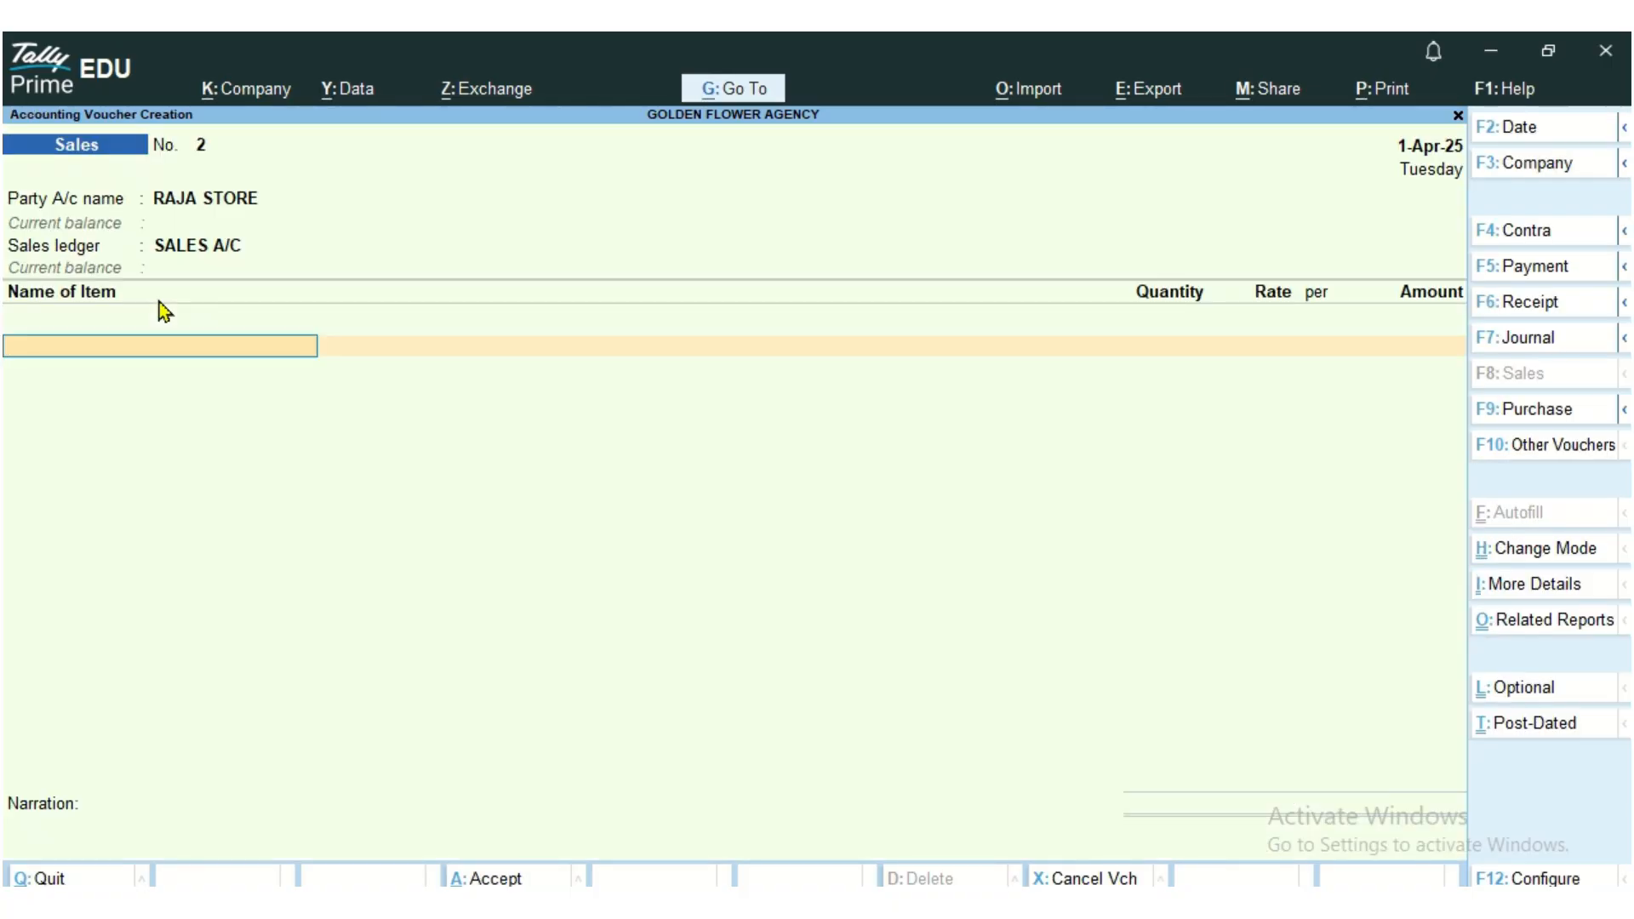
# Step: Add 2 Nos of Tally Book at a rate of 1,200.00, end the item list and proceed to the bill-wise details
pyautogui.write('TAL')
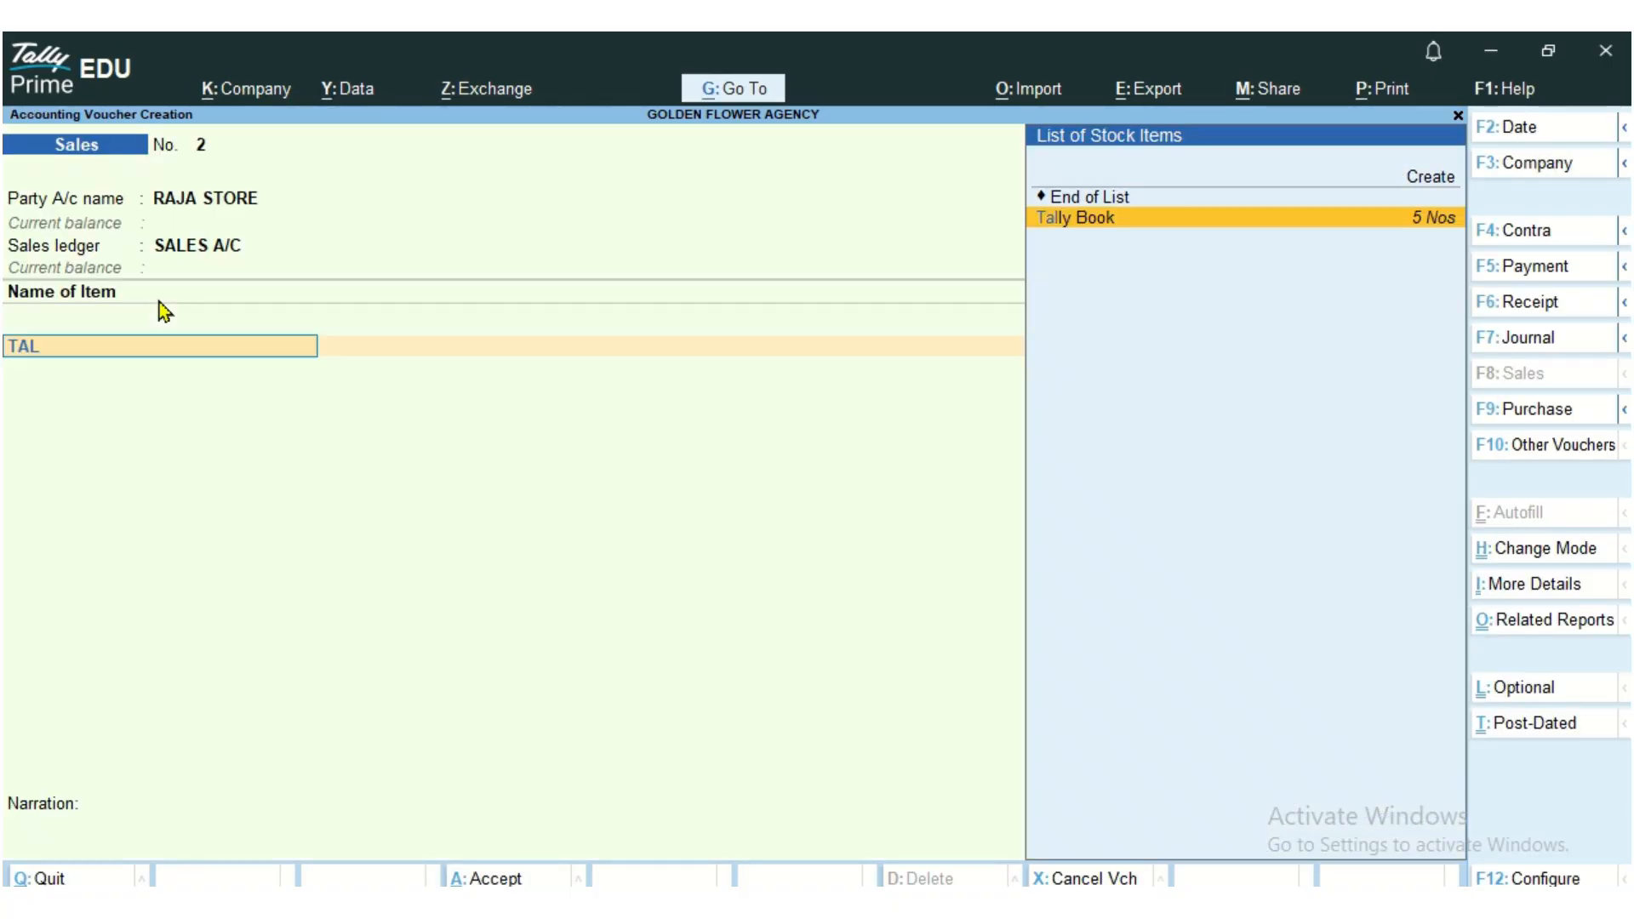
pyautogui.press('Return')
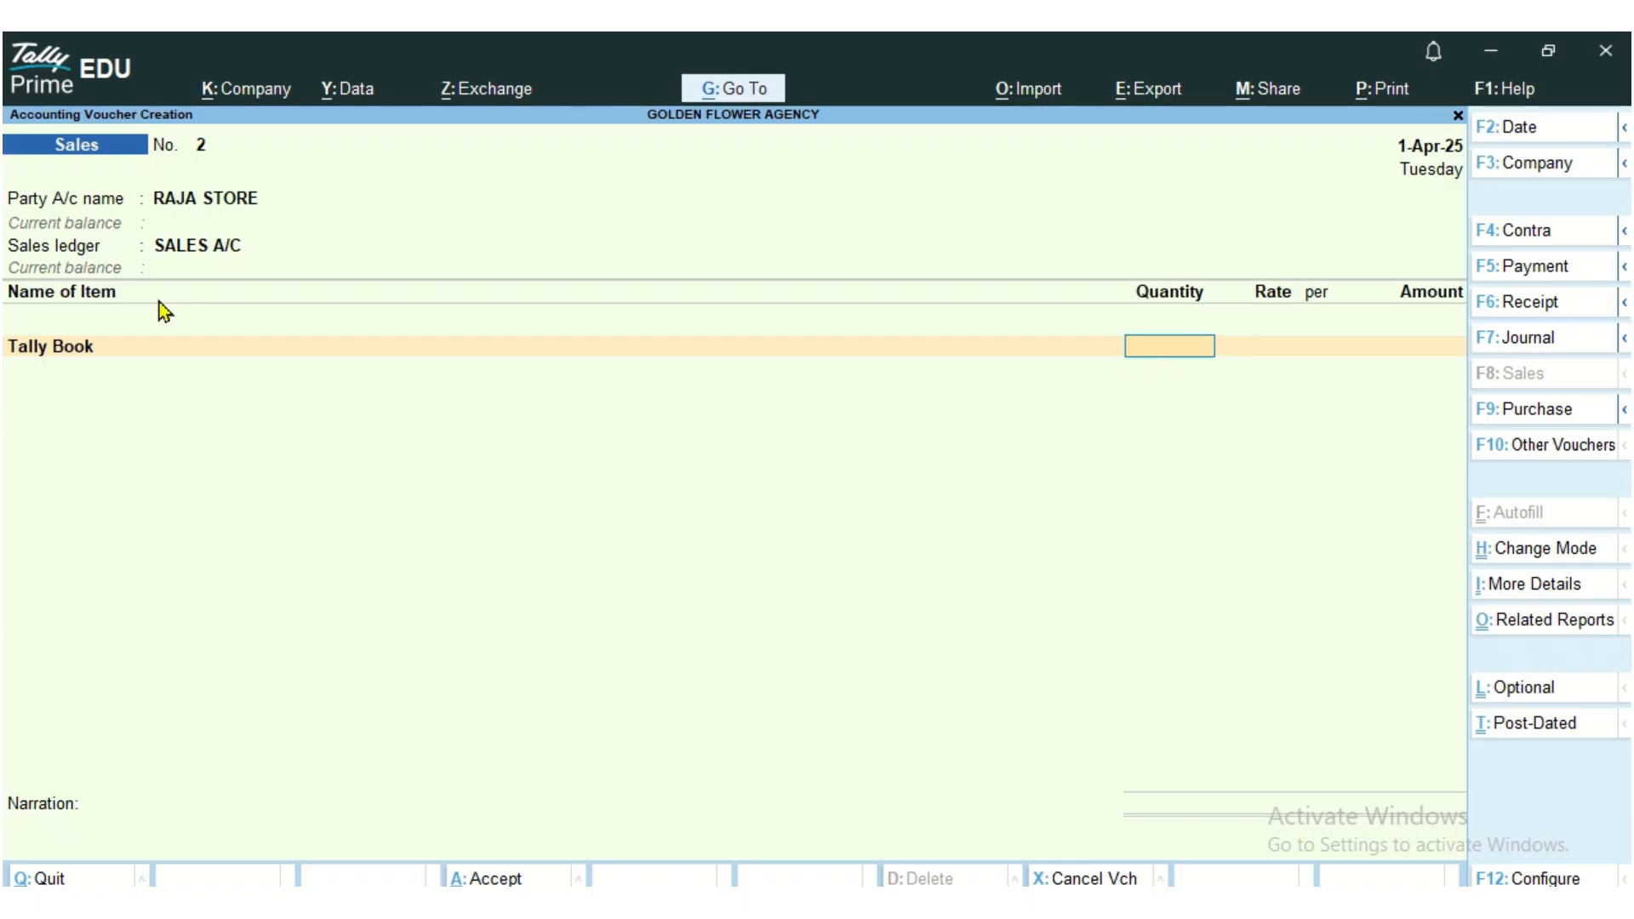
pyautogui.write('2')
pyautogui.press('Return')
pyautogui.press('Return')
pyautogui.press('Return')
pyautogui.press('Return')
pyautogui.press('Return')
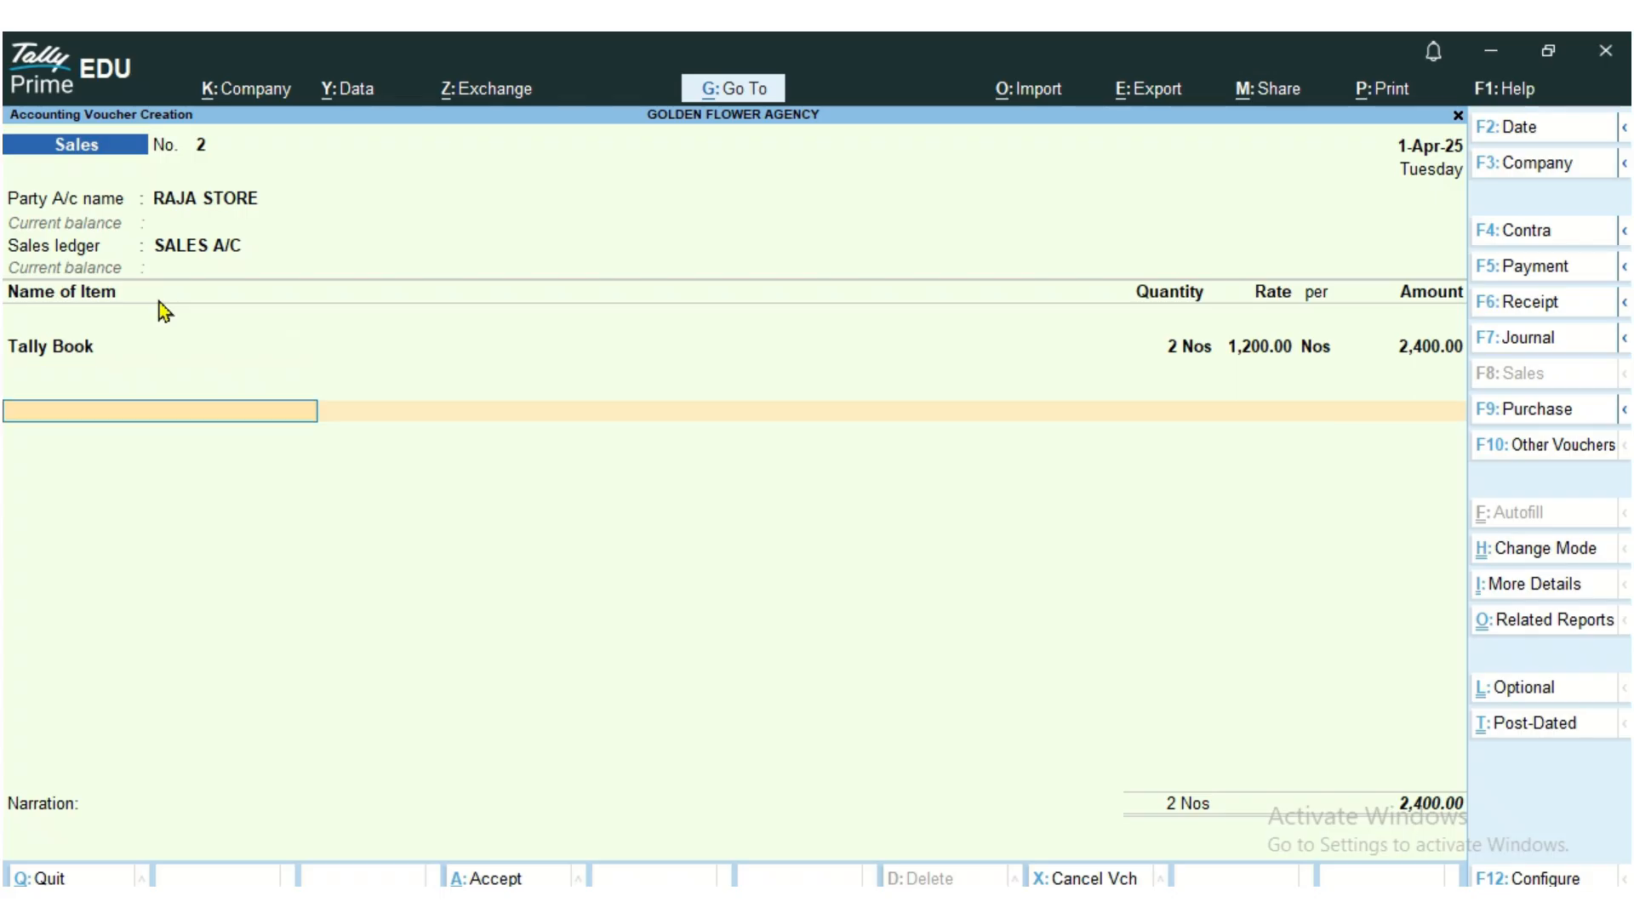
pyautogui.press('Return')
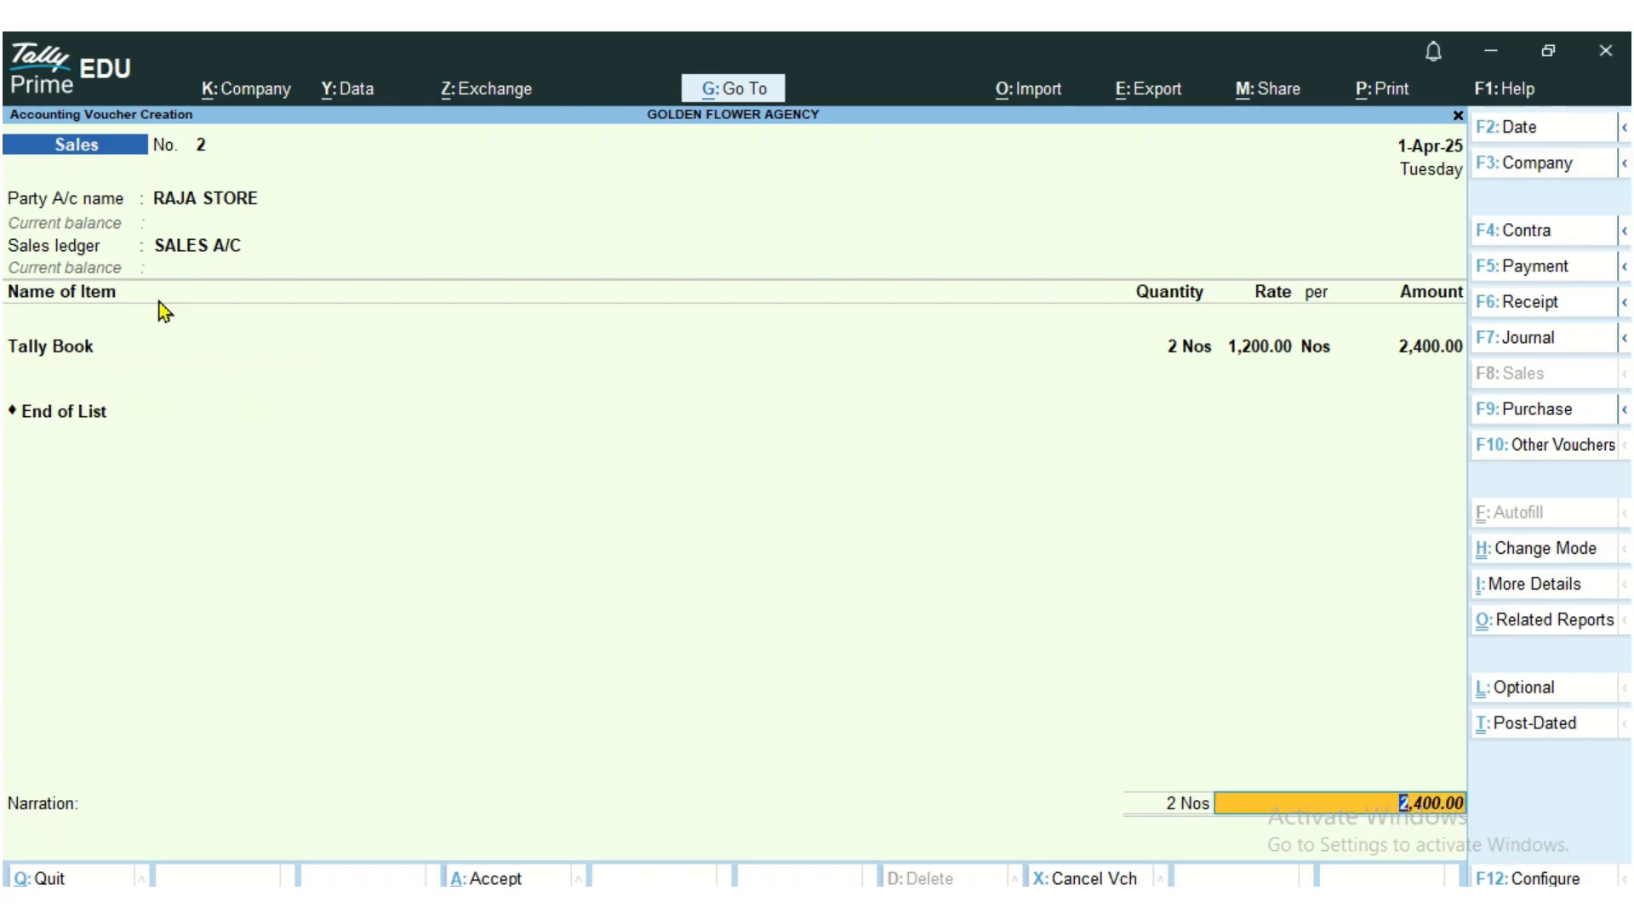
pyautogui.press('Return')
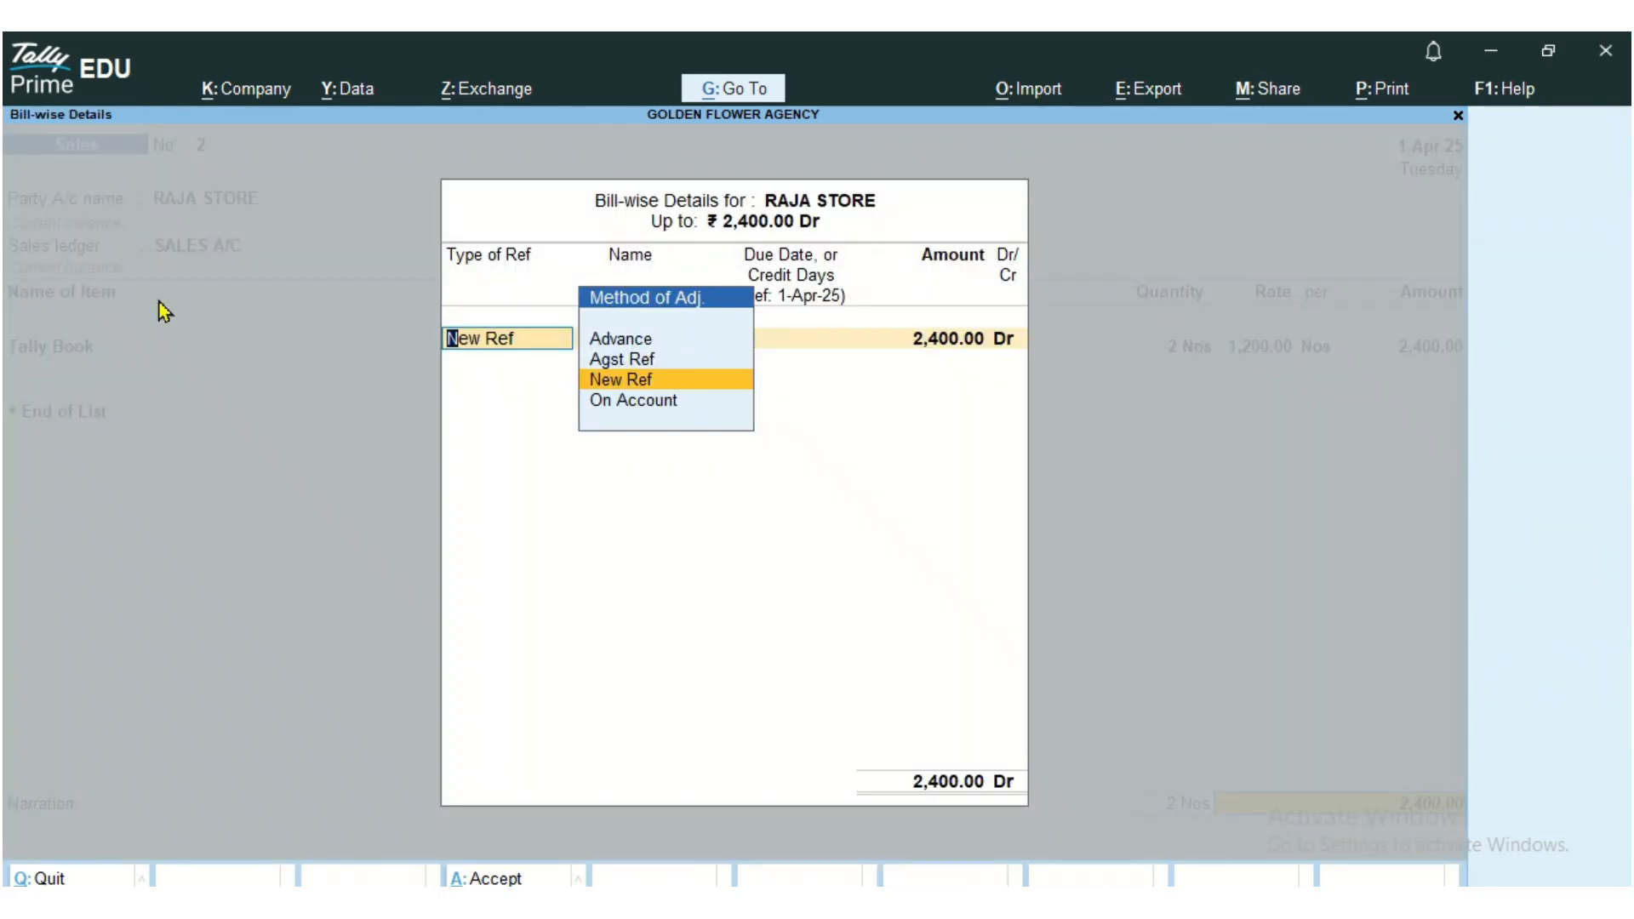
# Step: Record the RAJA STORE bill as new reference S002 and save the sales voucher without a narration
pyautogui.press('Return')
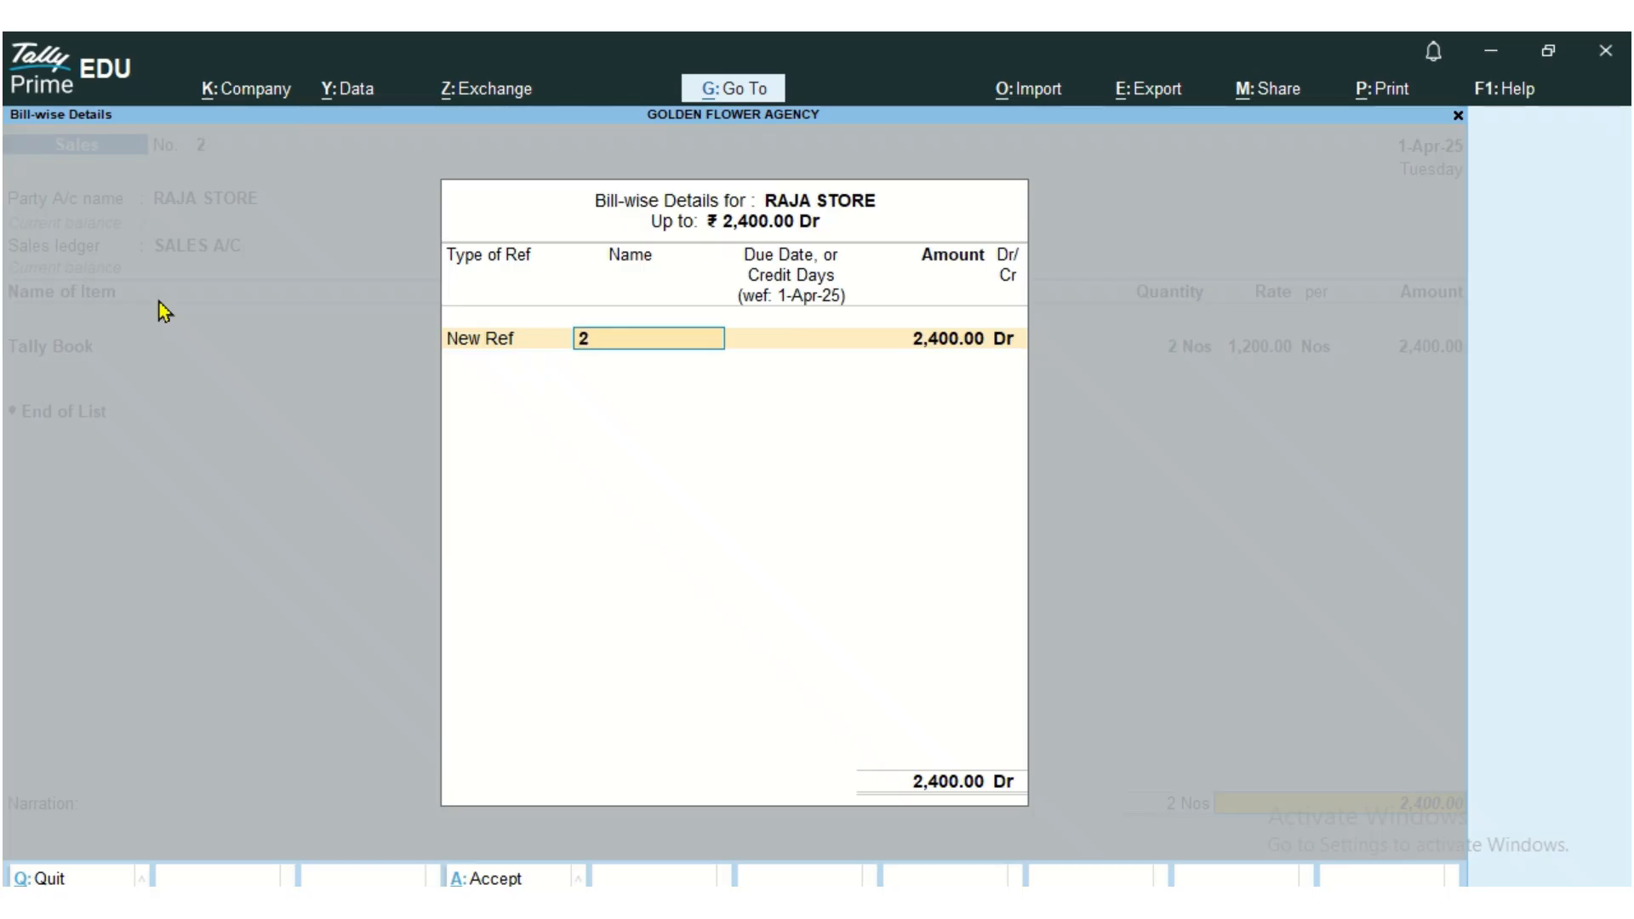
pyautogui.write('S002')
pyautogui.press('Return')
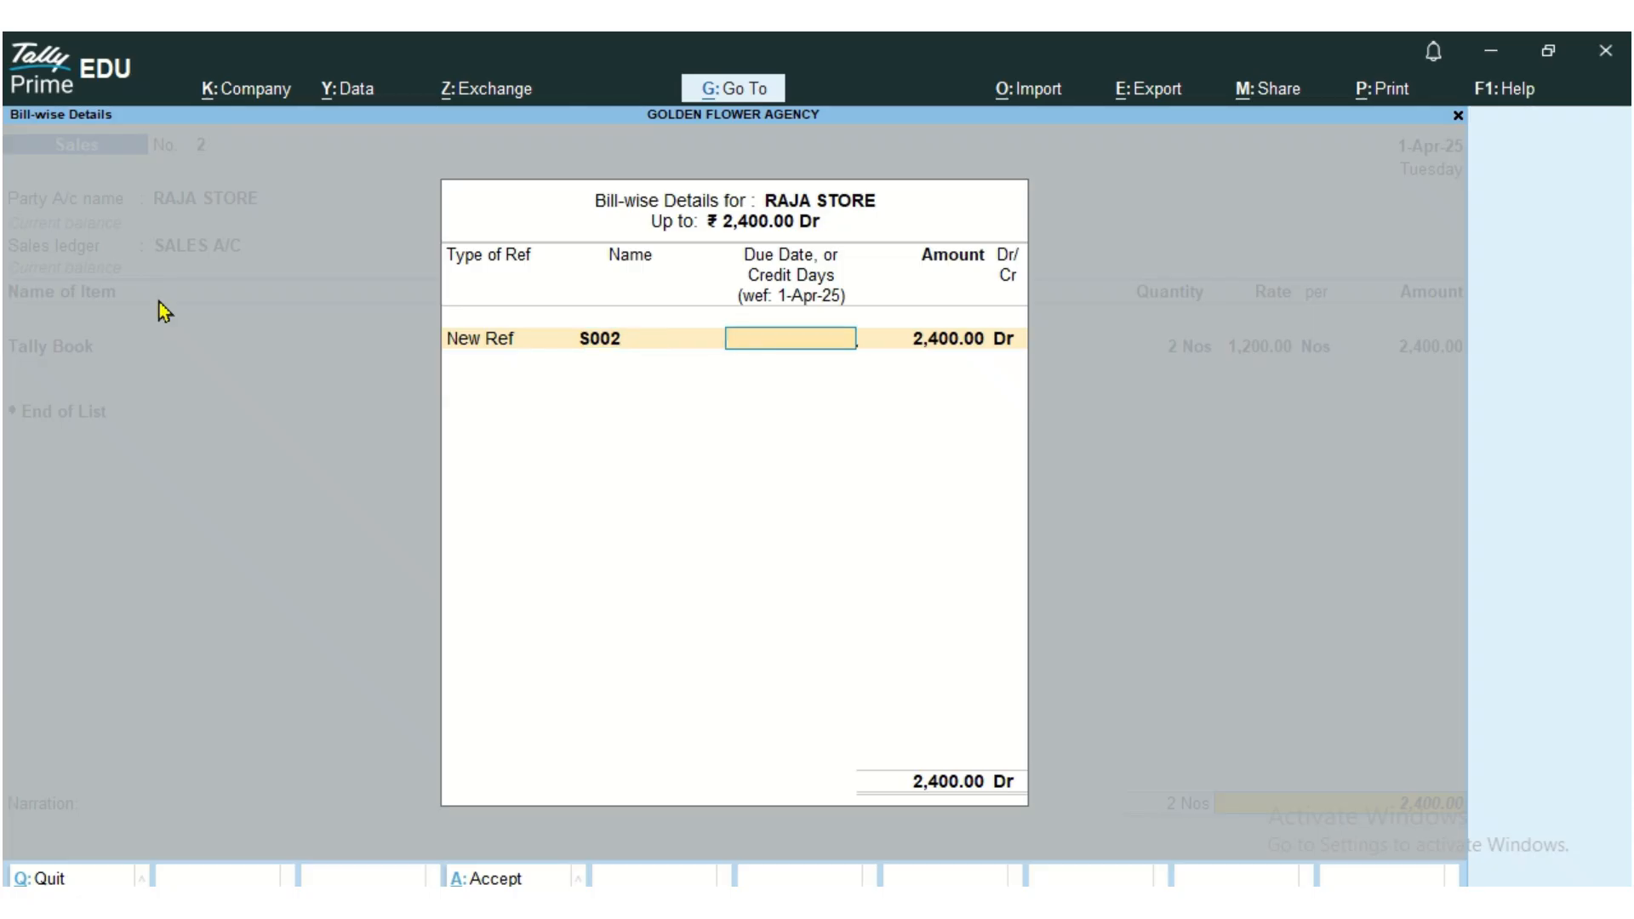
pyautogui.press('Return')
pyautogui.press('Return')
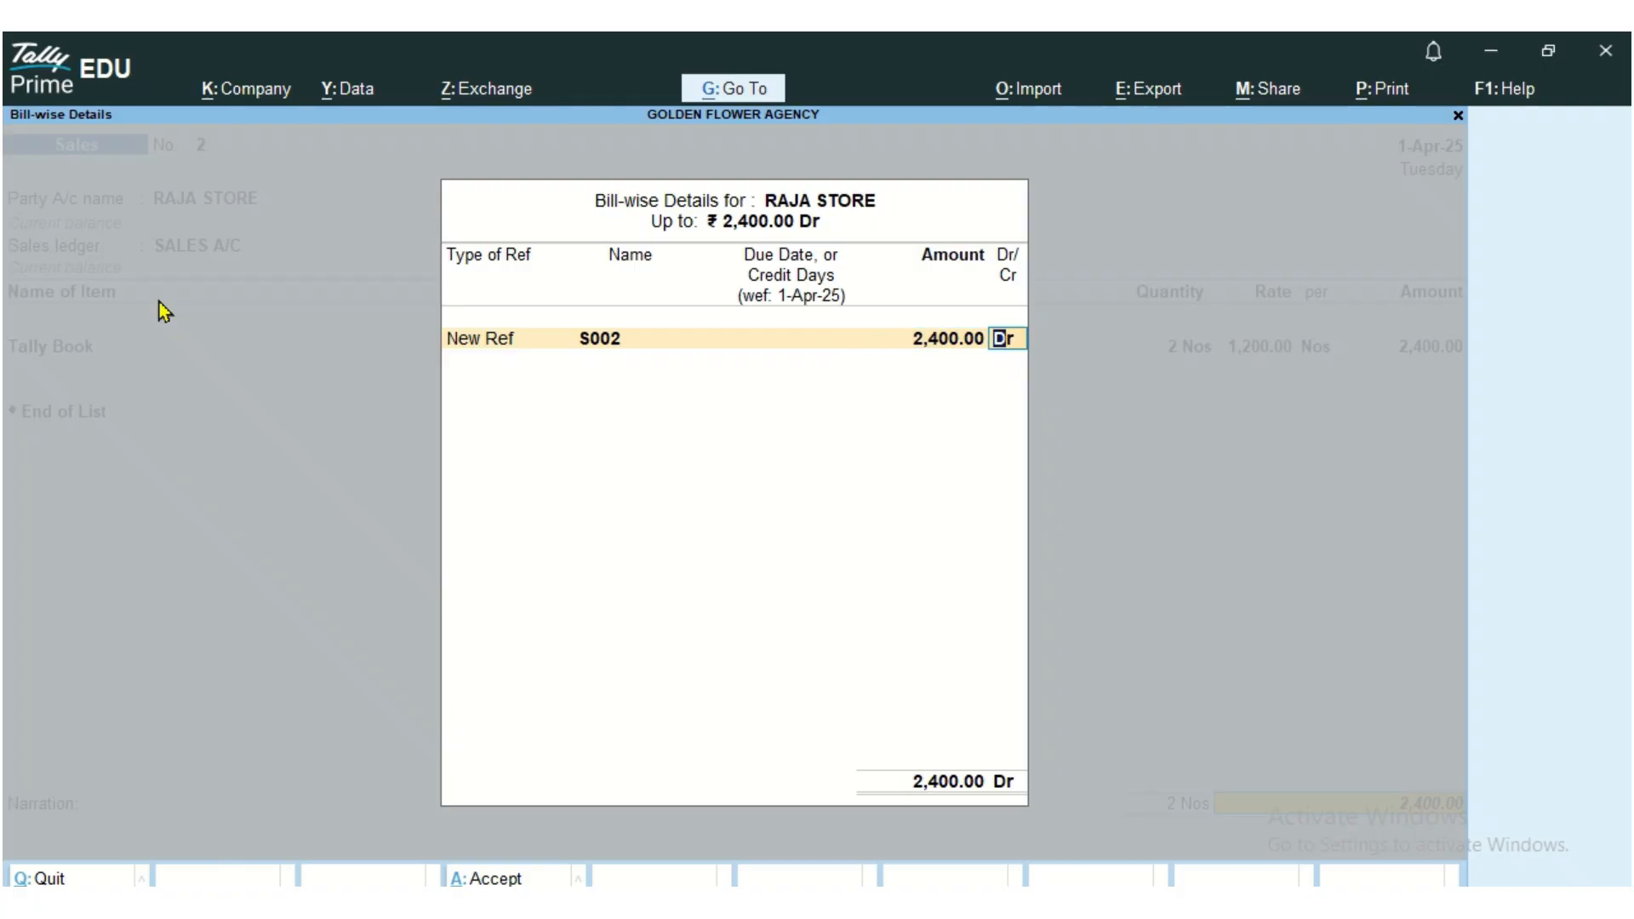
pyautogui.press('Return')
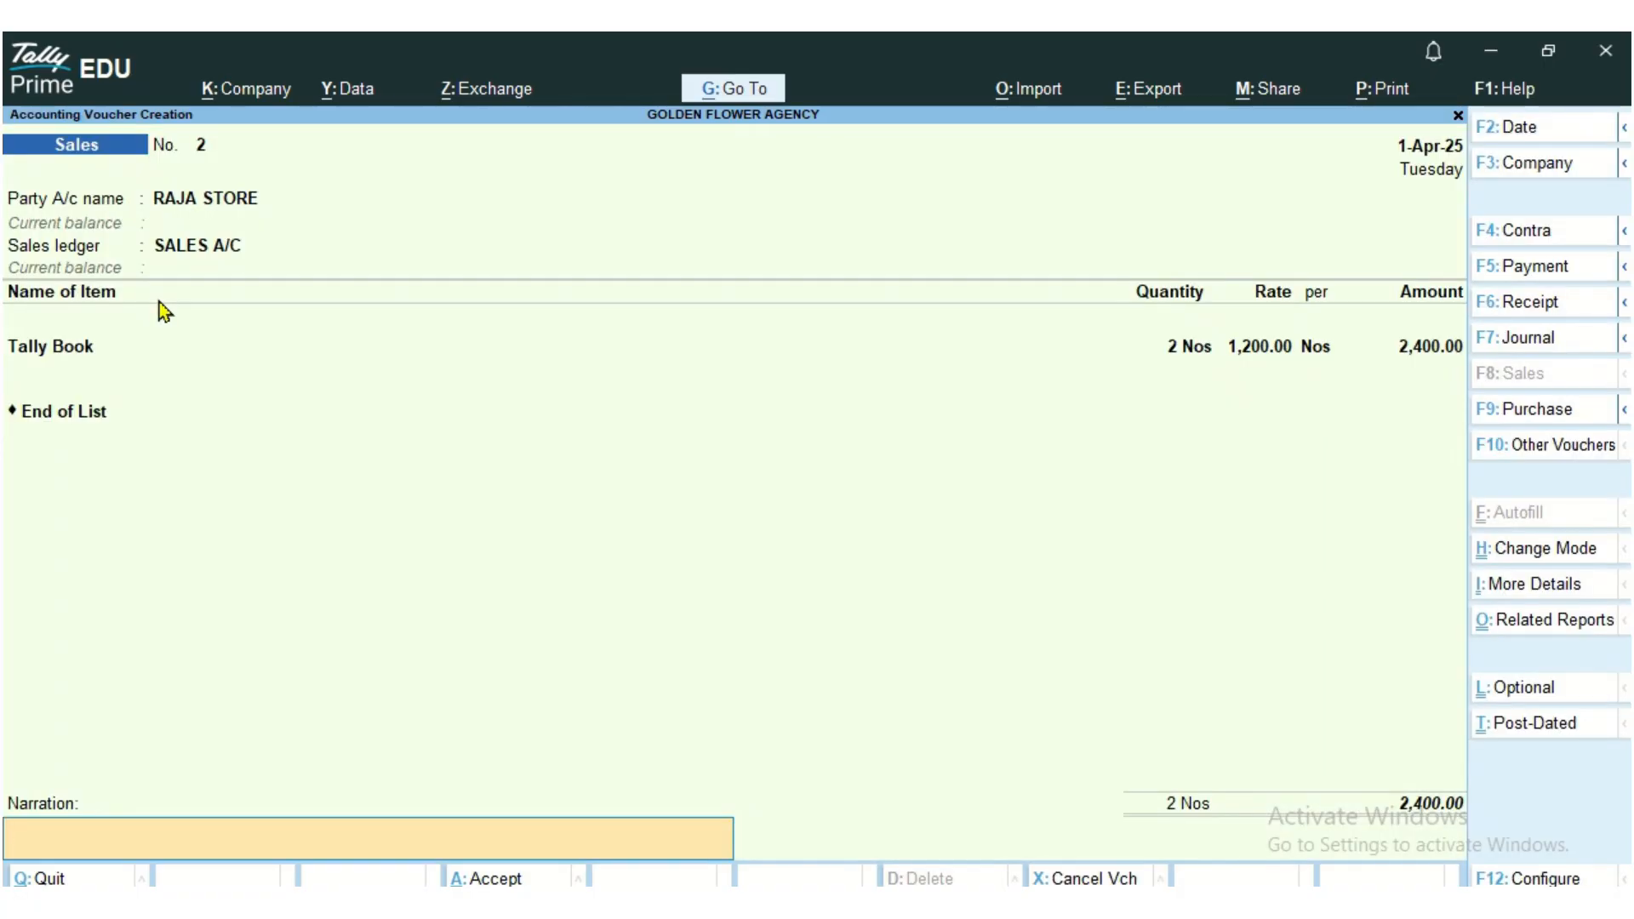
pyautogui.press('Return')
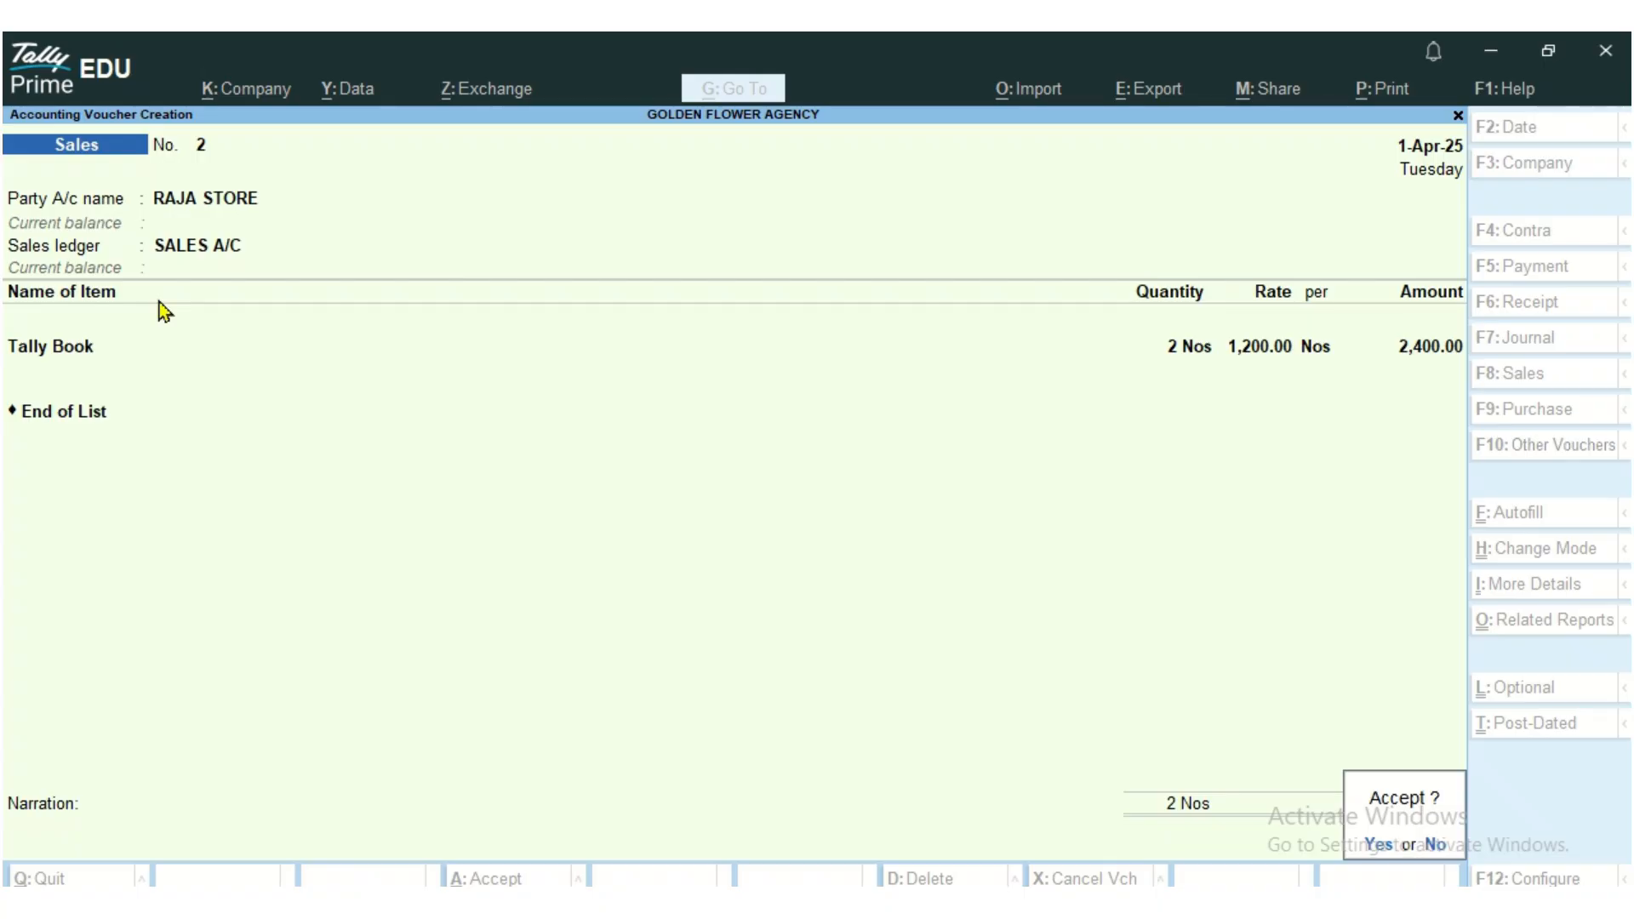
pyautogui.press('Return')
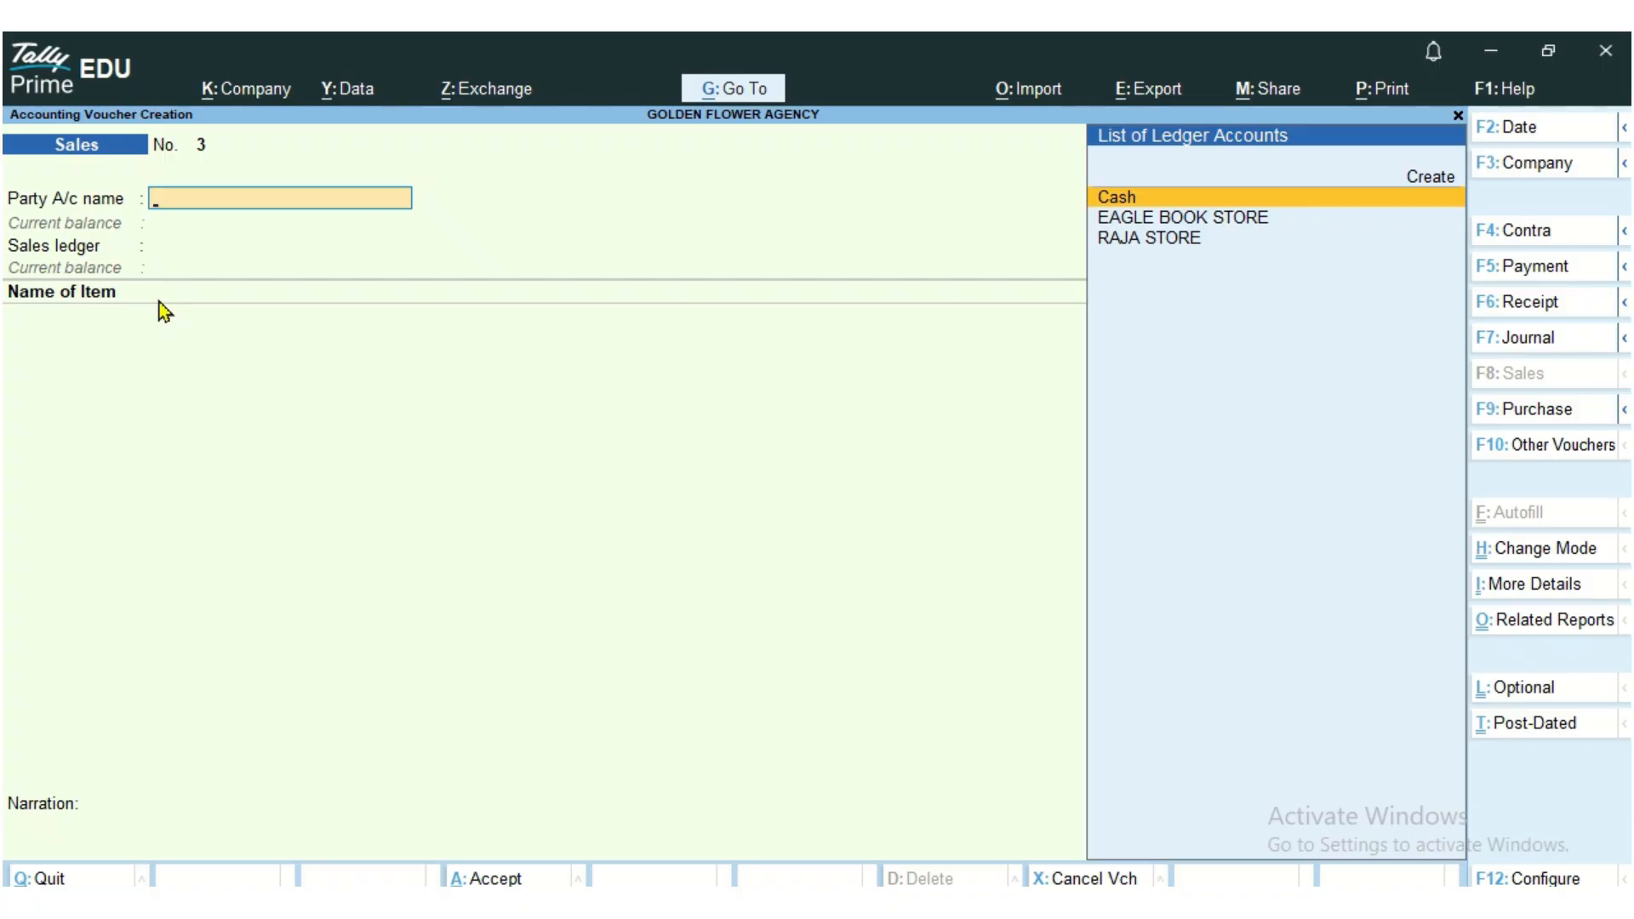
# Step: Leave sales voucher entry and review the Tally Book closing balance in the Stock Summary
pyautogui.press('Escape')
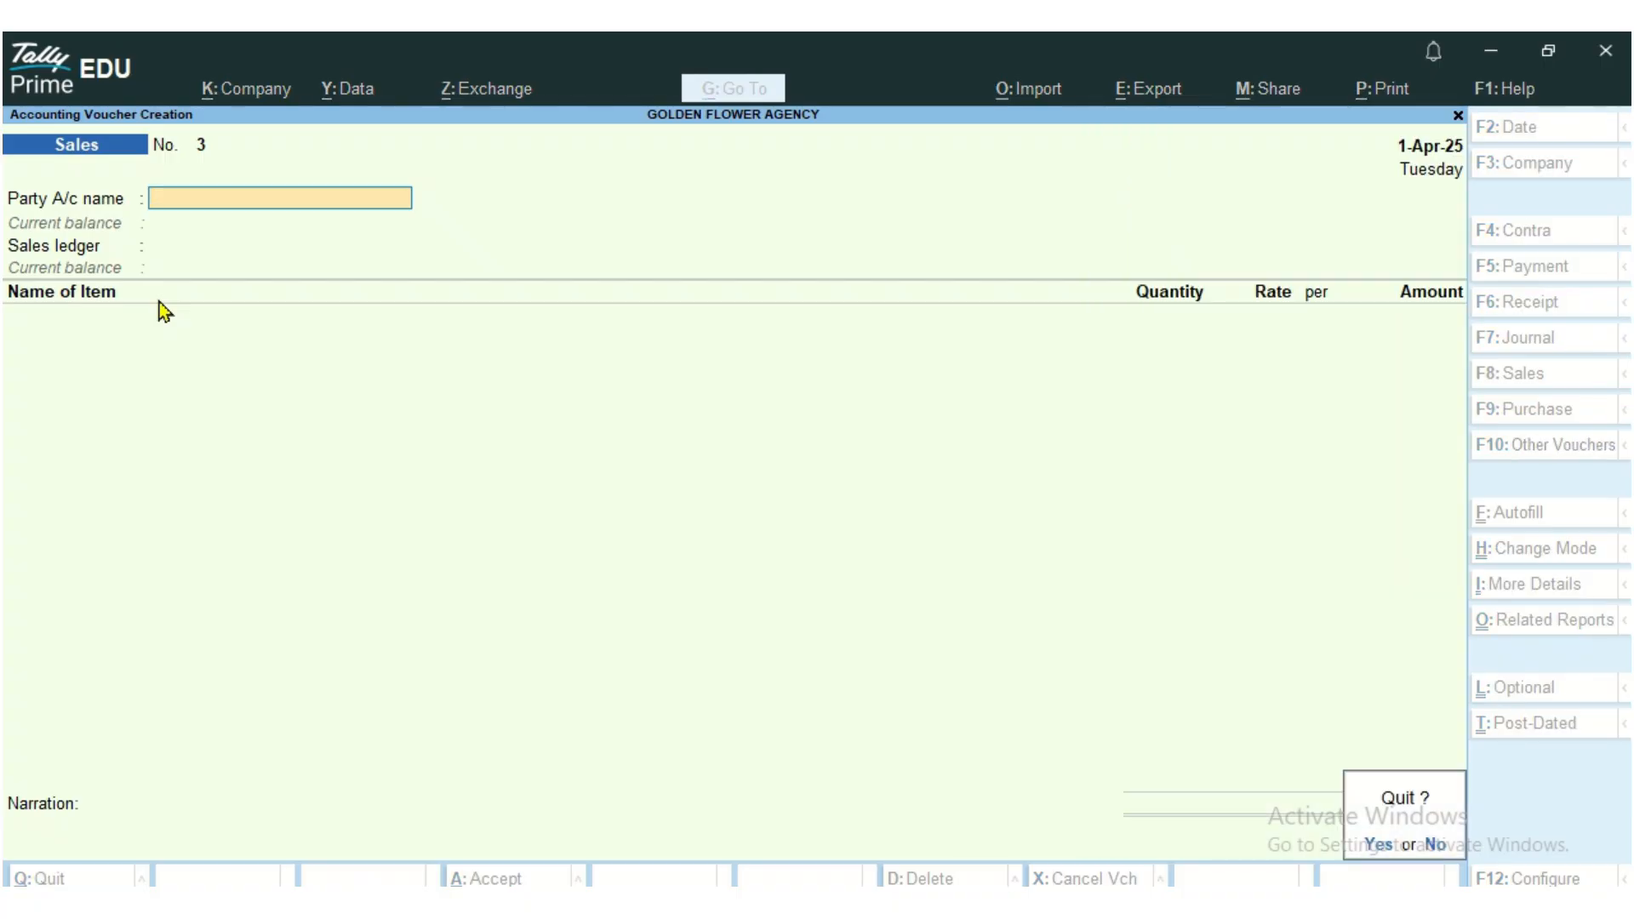
pyautogui.press('y')
pyautogui.press('Down')
pyautogui.press('Down')
pyautogui.press('Down')
pyautogui.press('Down')
pyautogui.press('Return')
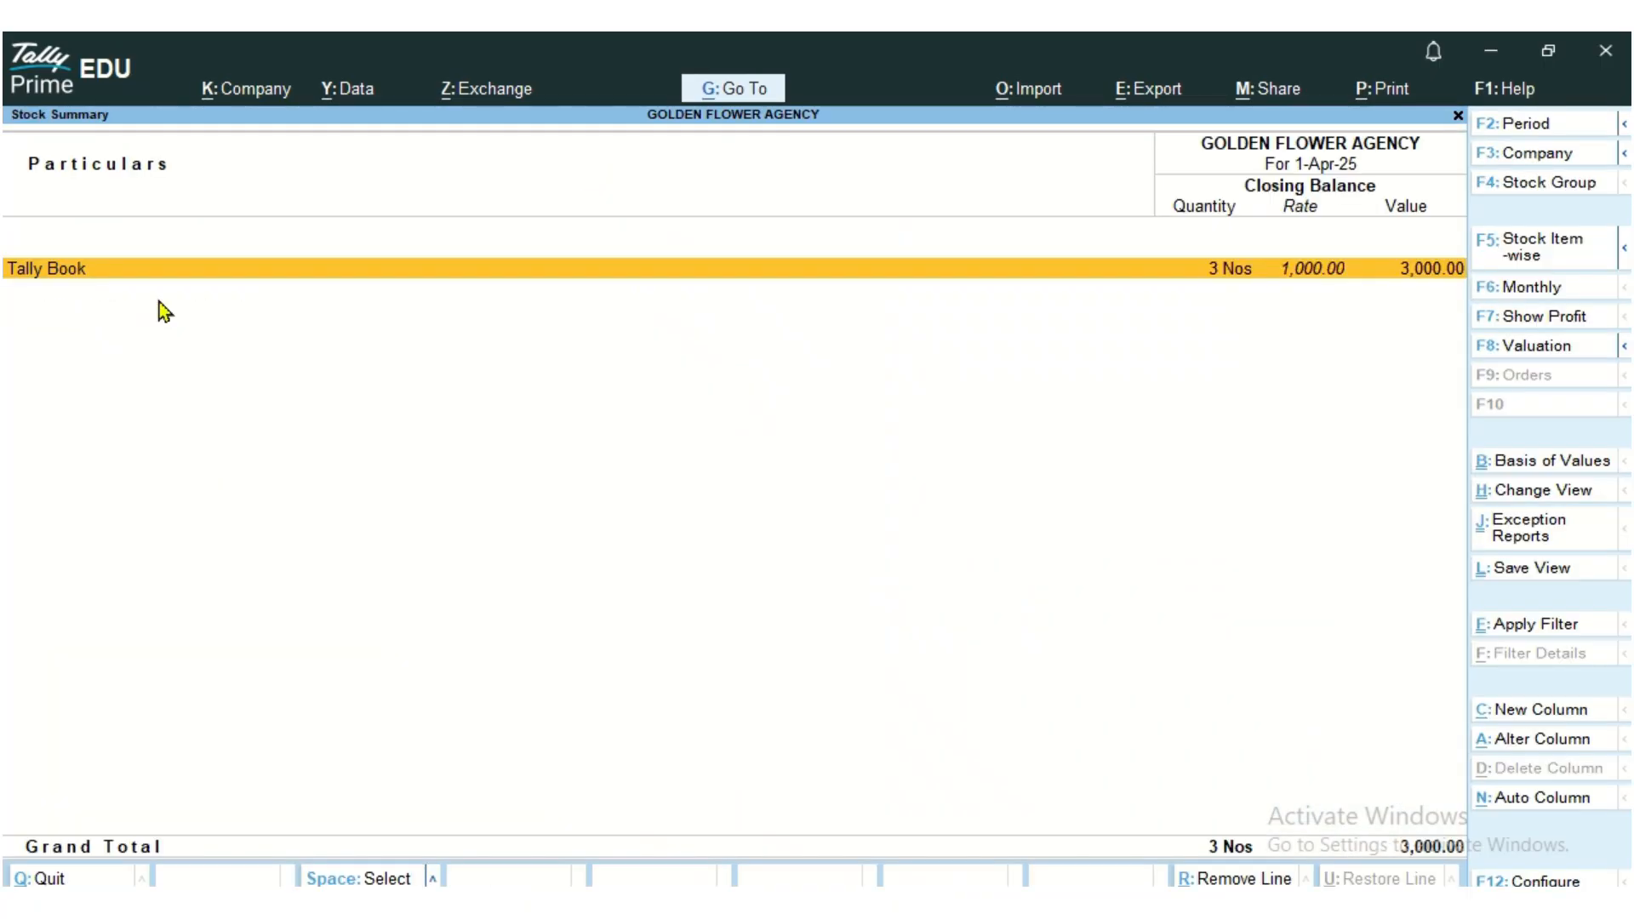
# Step: Leave the Stock Summary and start a receipt voucher with Cash as the account
pyautogui.press('Escape')
pyautogui.press('Up')
pyautogui.press('Up')
pyautogui.press('Up')
pyautogui.press('Up')
pyautogui.press('Up')
pyautogui.press('Return')
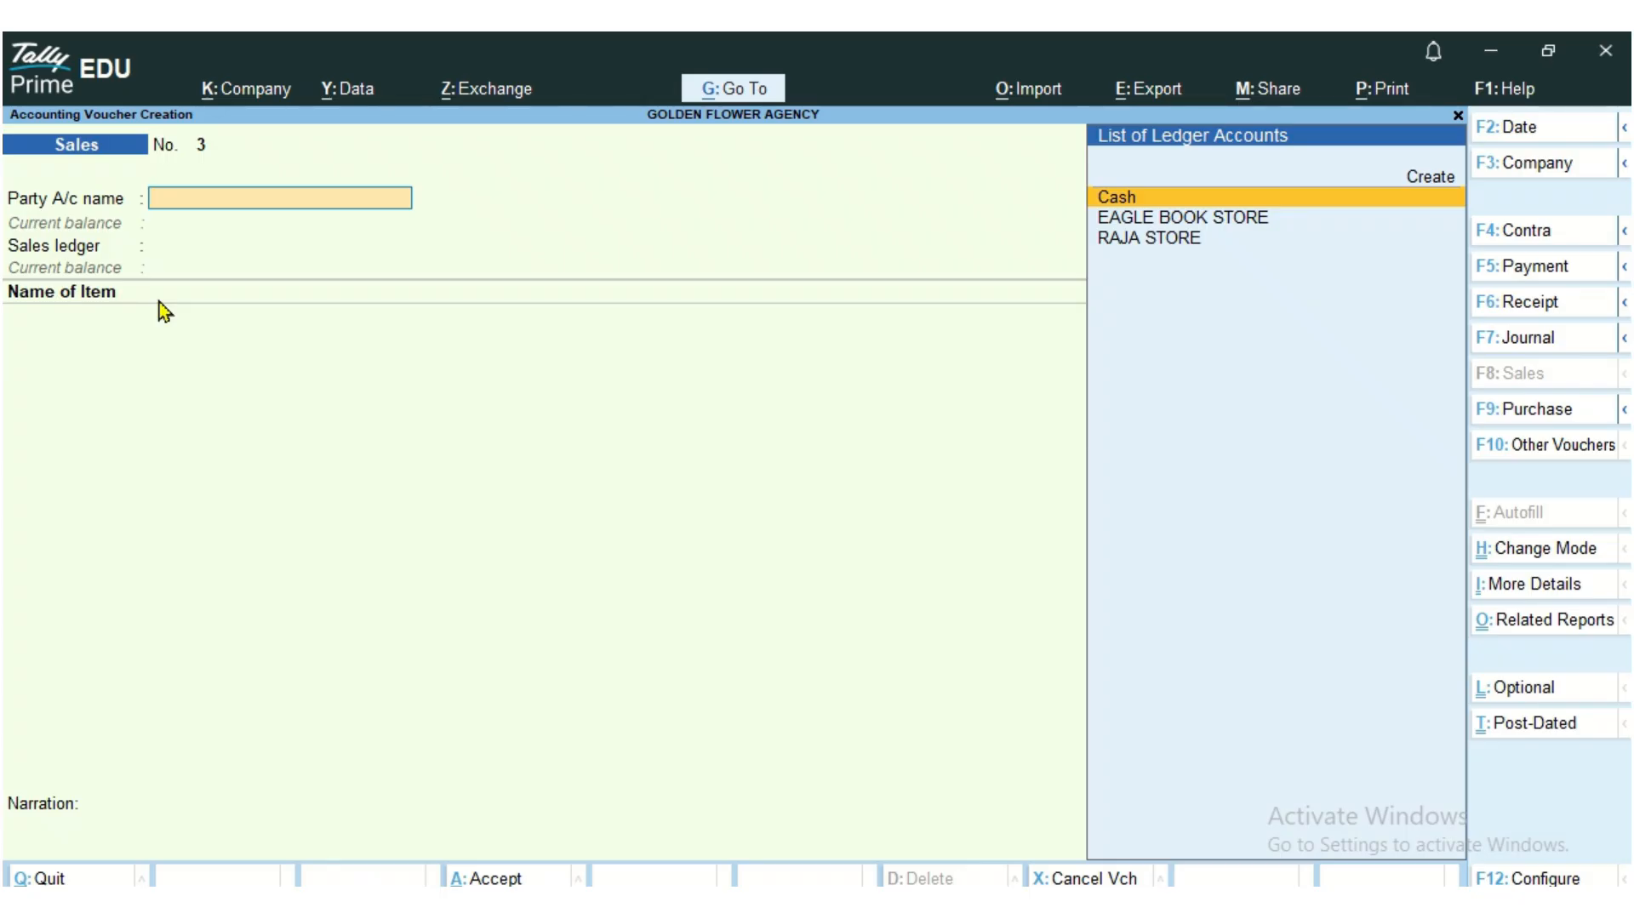
pyautogui.click(1556, 308)
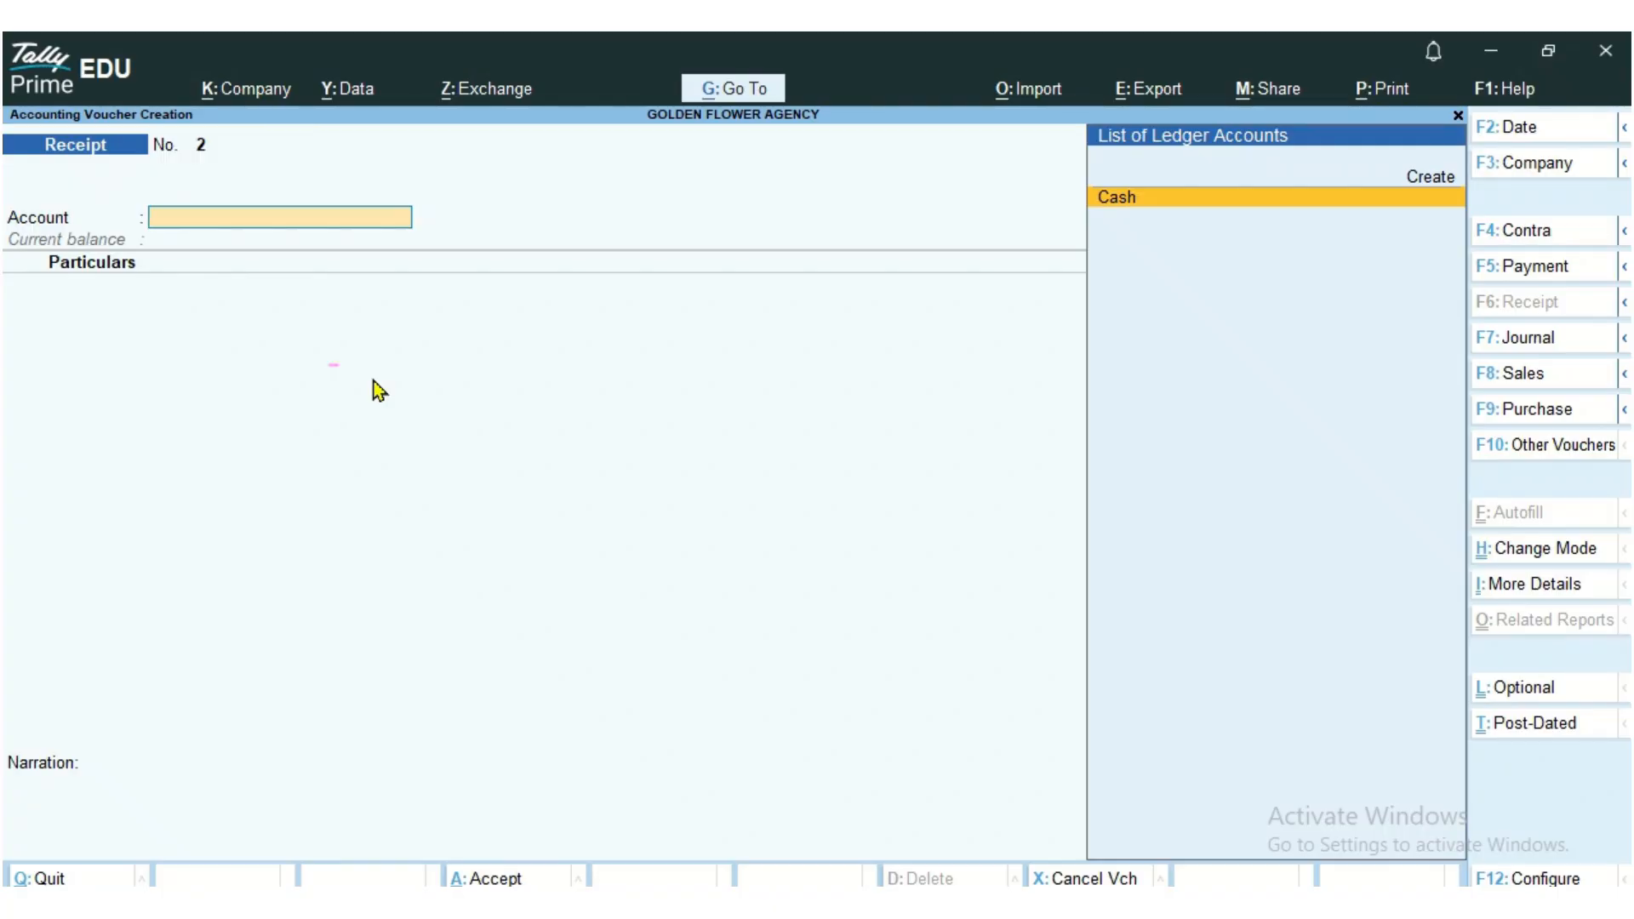
pyautogui.press('Return')
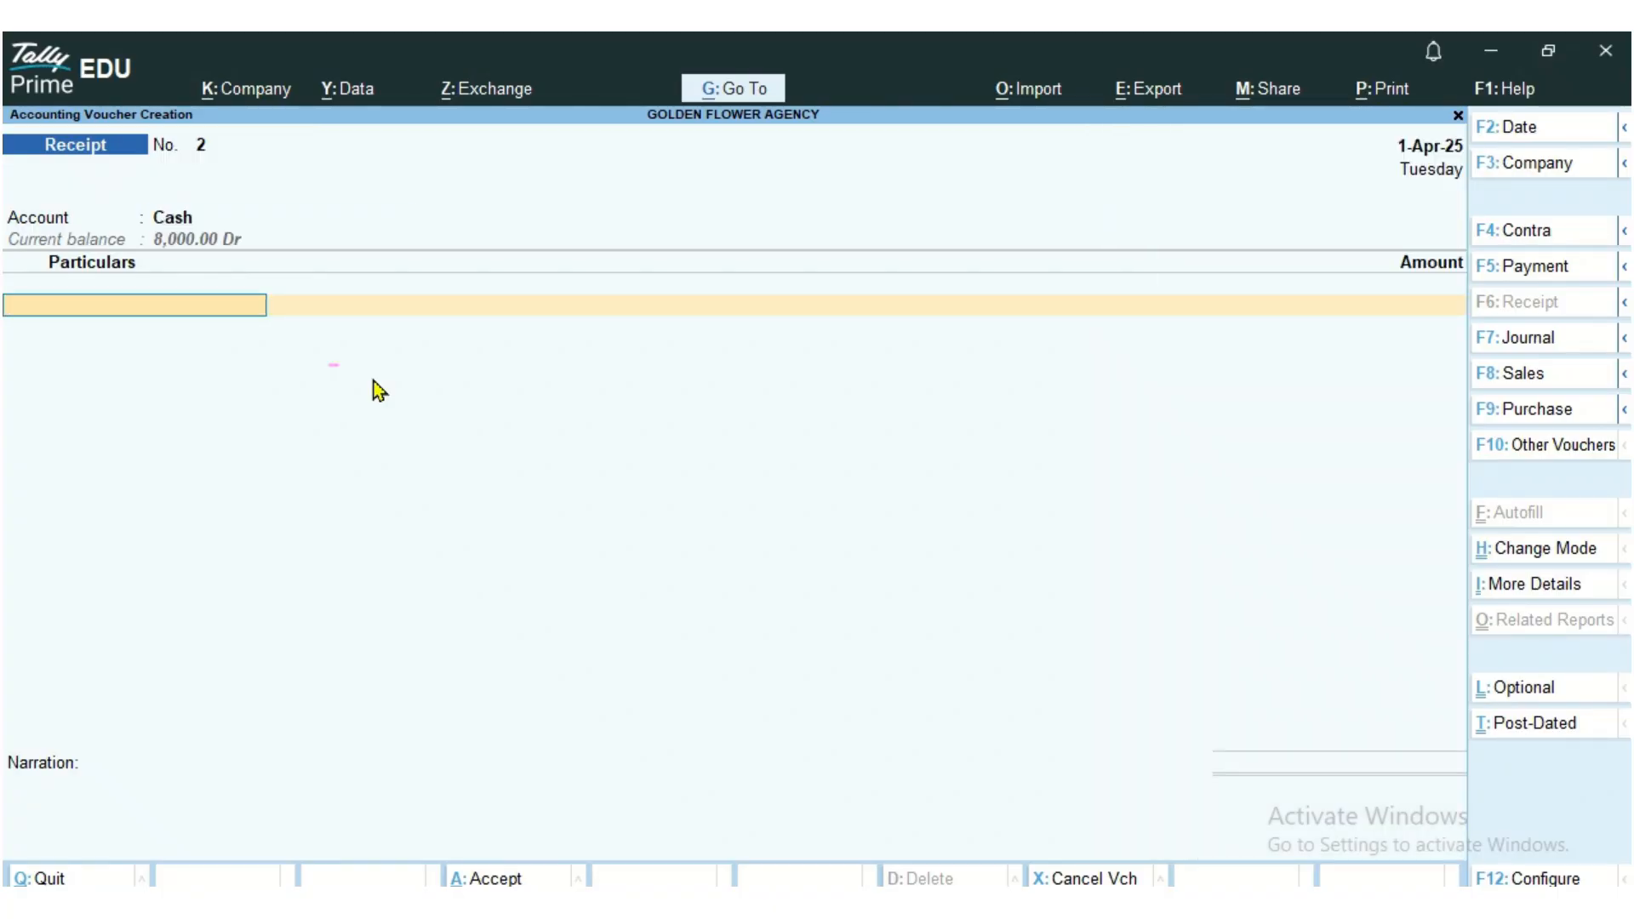
# Step: Enter RAJA STORE as the paying party with a received amount of 2,400.00
pyautogui.write('RAJ')
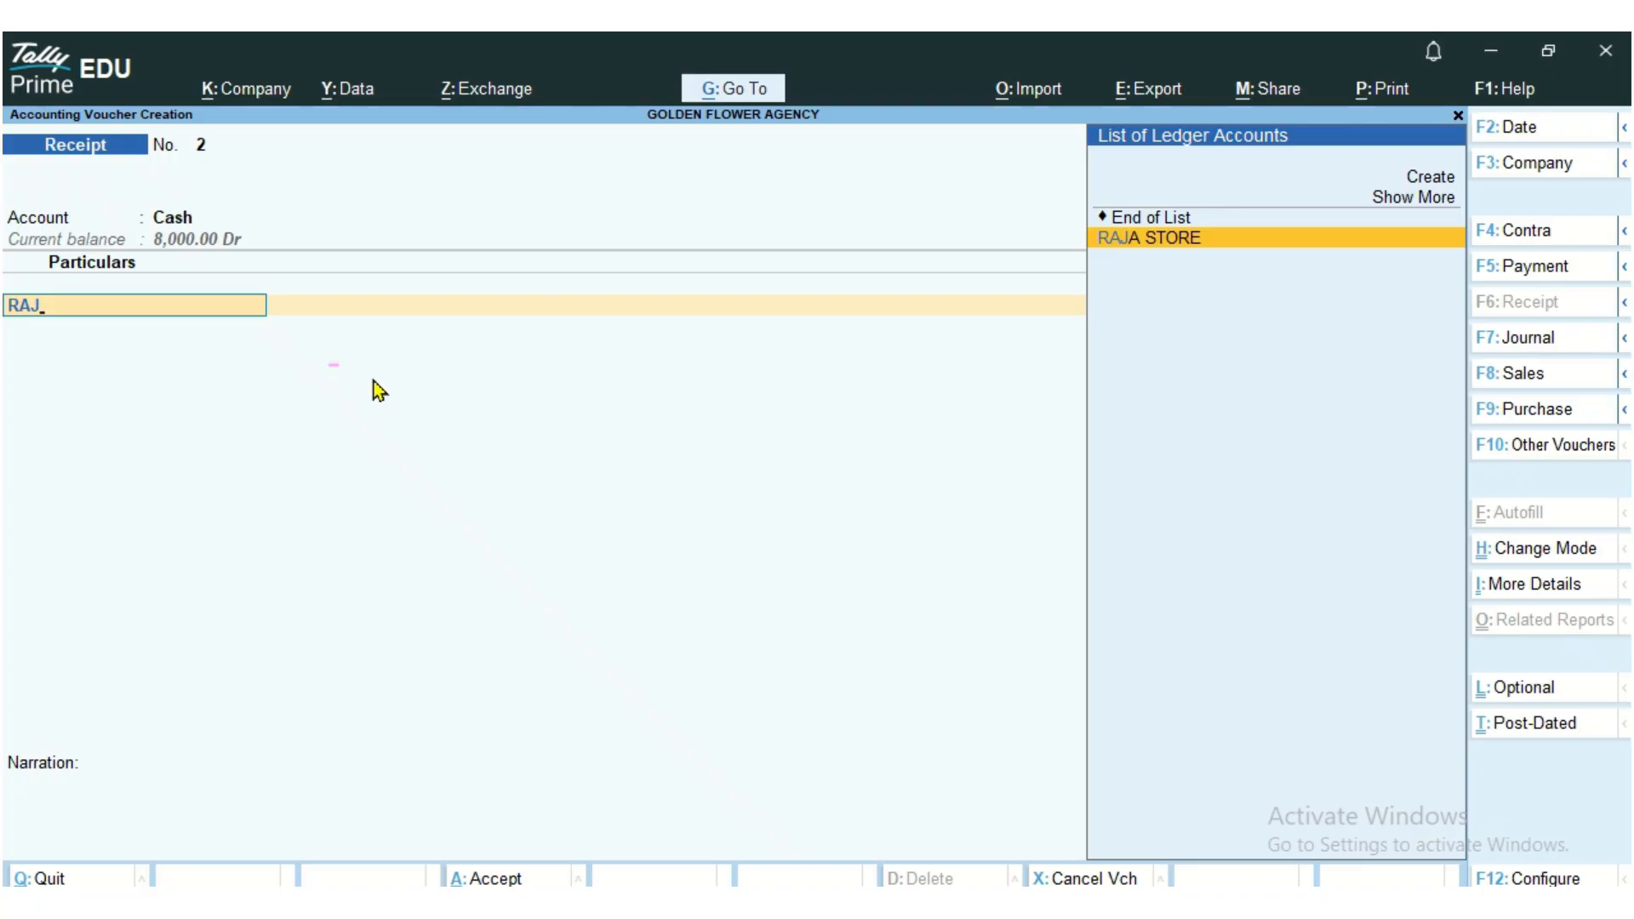
pyautogui.press('Return')
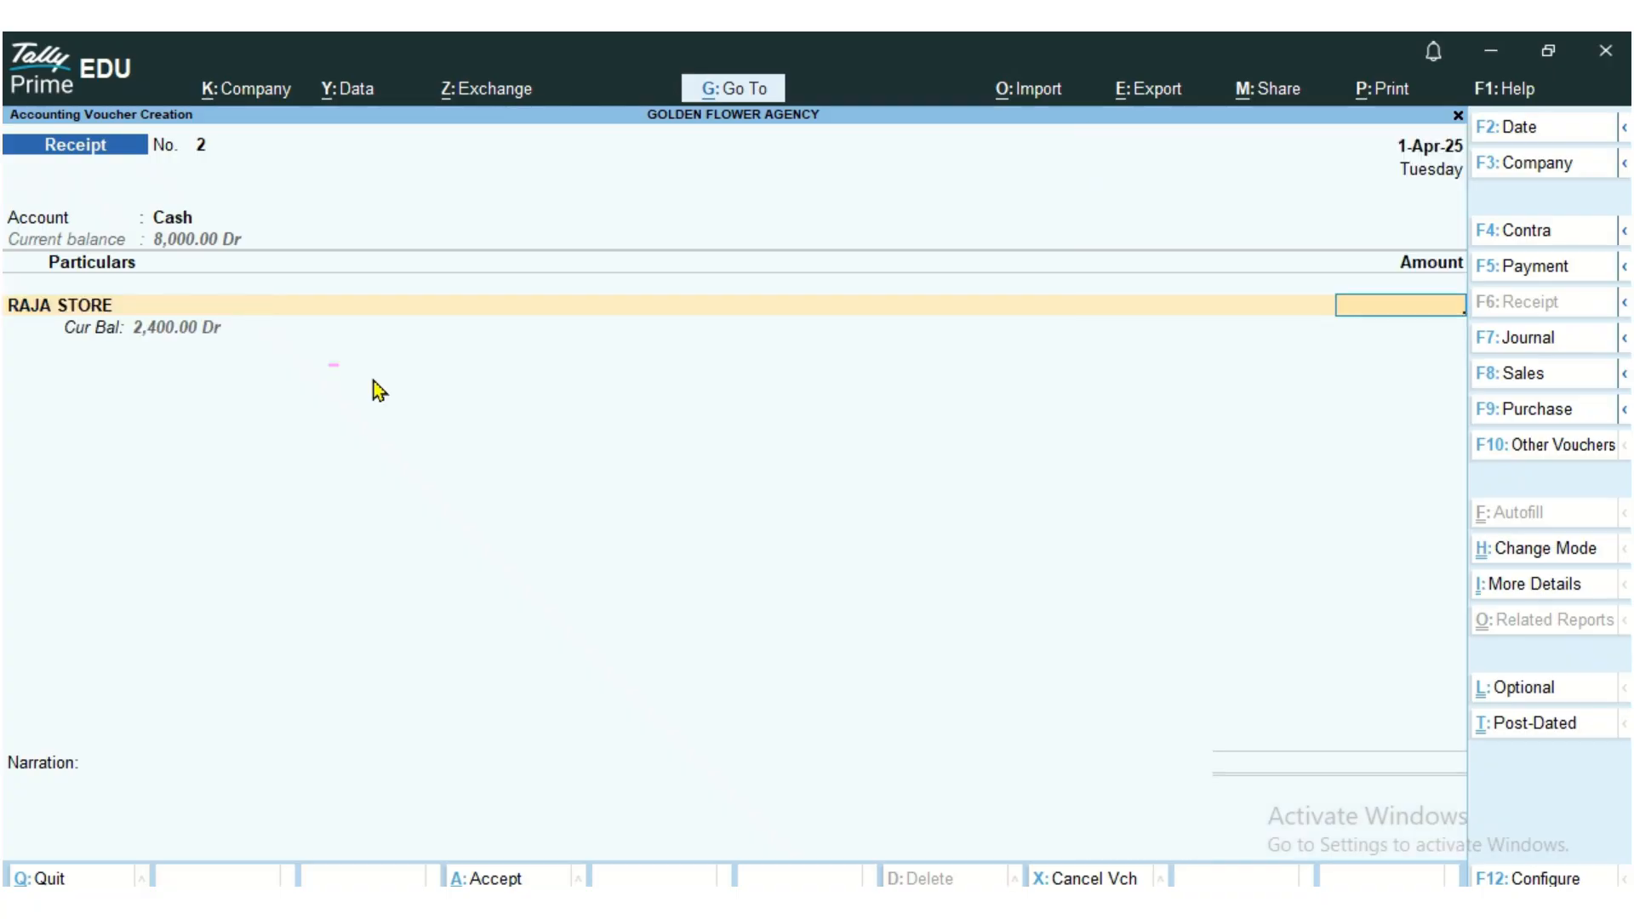
pyautogui.write('2400')
pyautogui.press('Return')
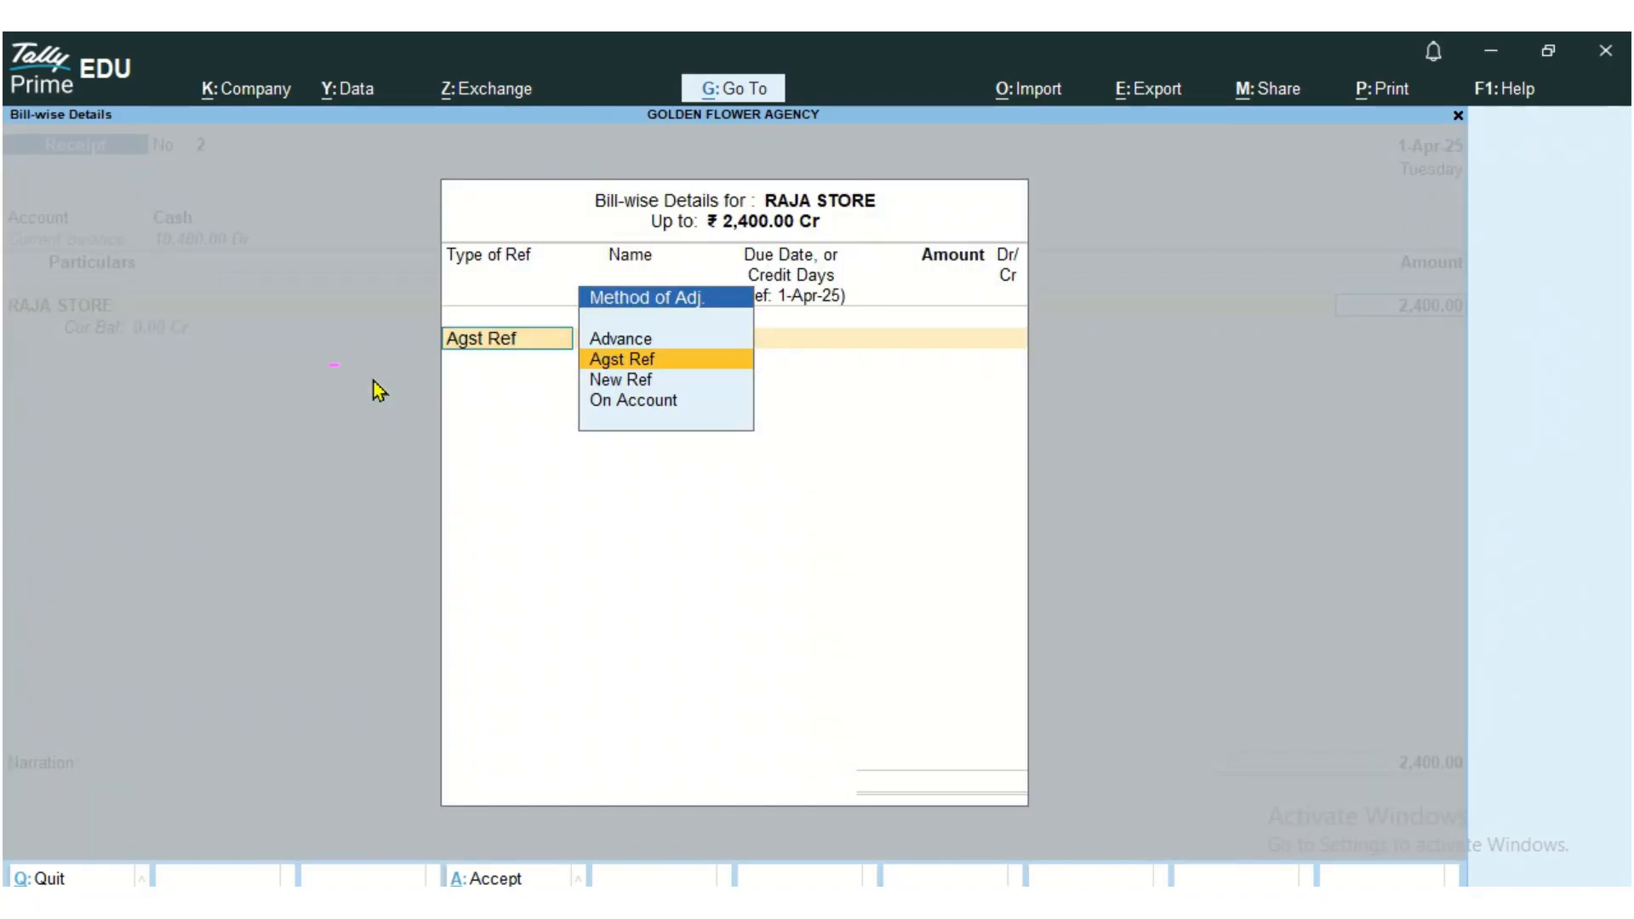
# Step: Adjust the full receipt against pending bill S002 as Agst Ref and save the receipt voucher without a narration
pyautogui.press('Return')
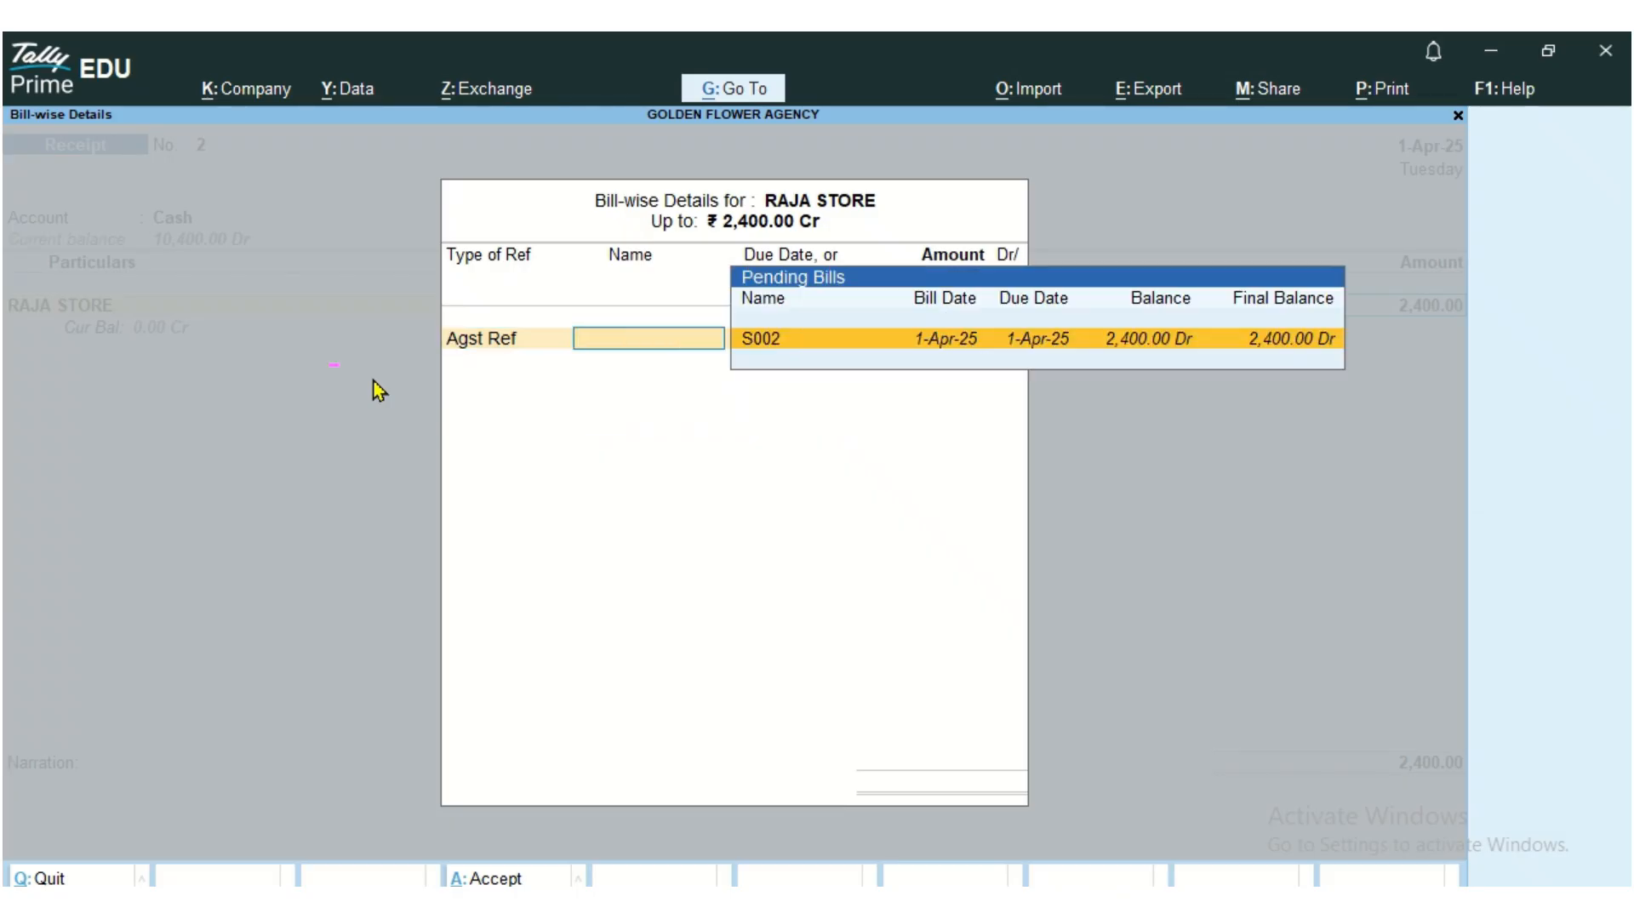
pyautogui.press('Return')
pyautogui.press('Return')
pyautogui.press('Return')
pyautogui.press('Return')
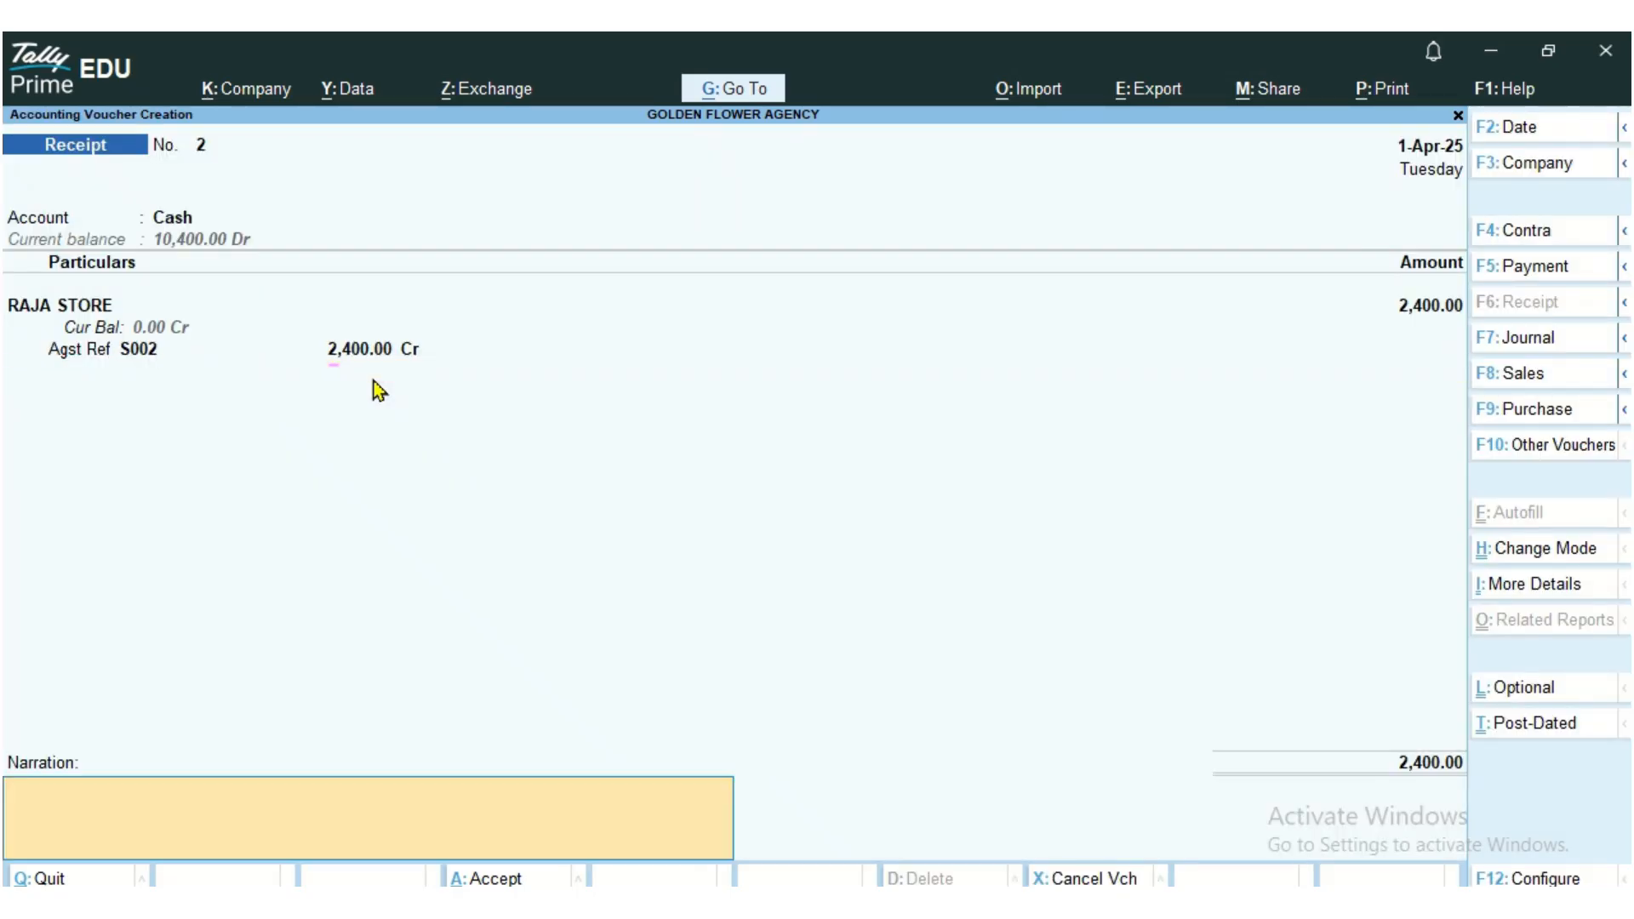
pyautogui.press('Return')
pyautogui.press('Return')
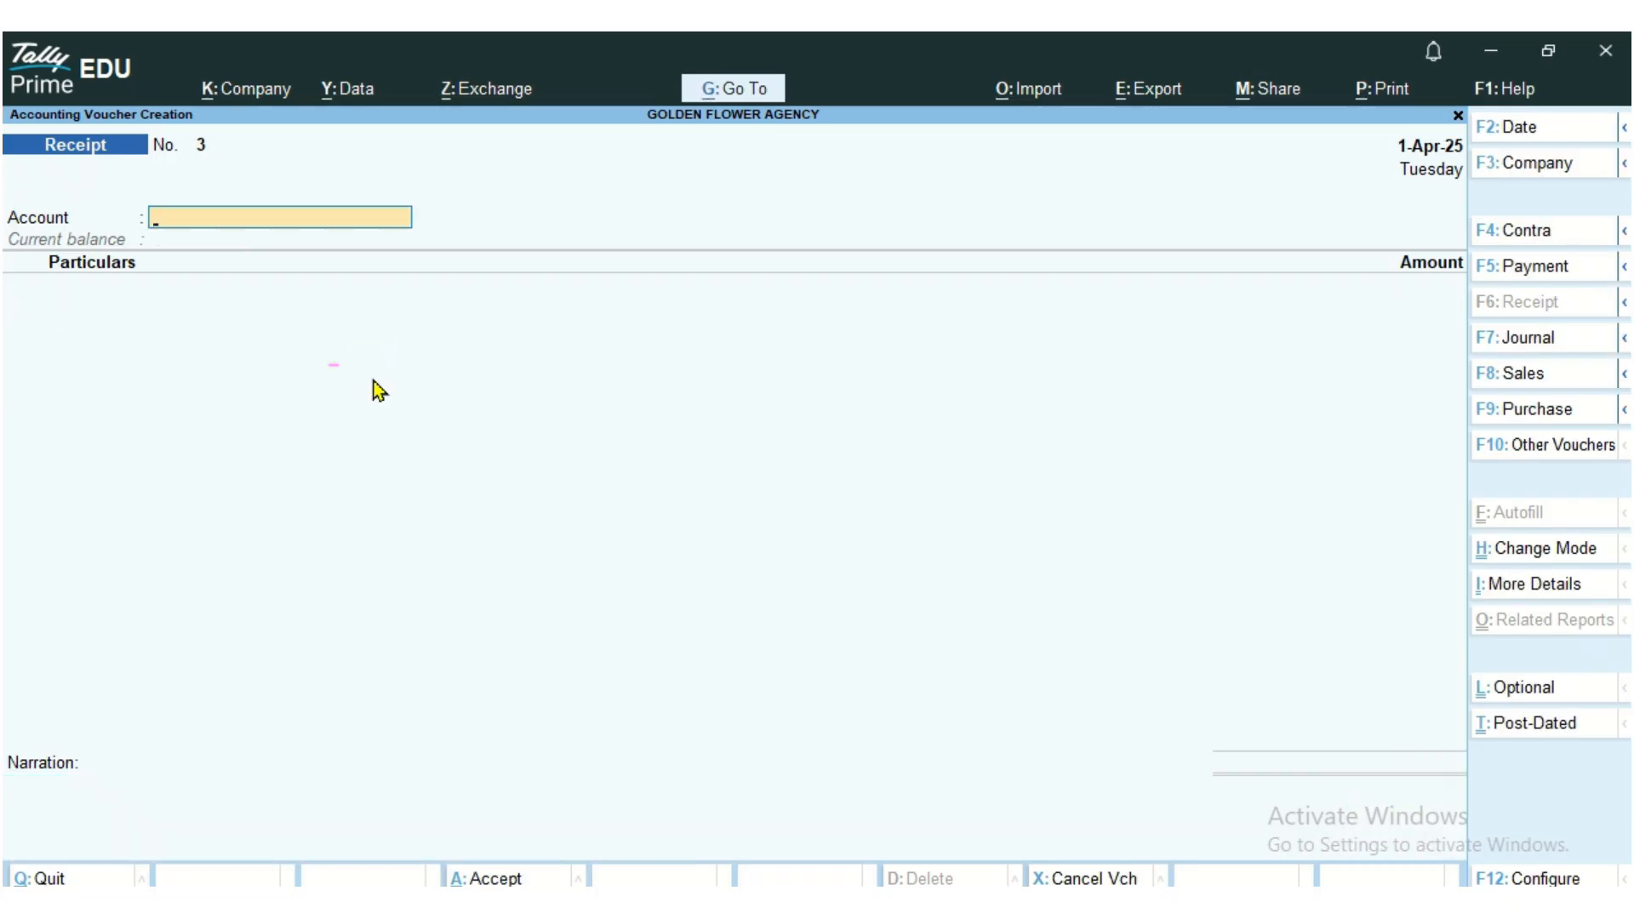
# Step: Leave voucher entry and open the Cash-in-Hand summary from the Cash/Bank Books in the account books
pyautogui.press('Escape')
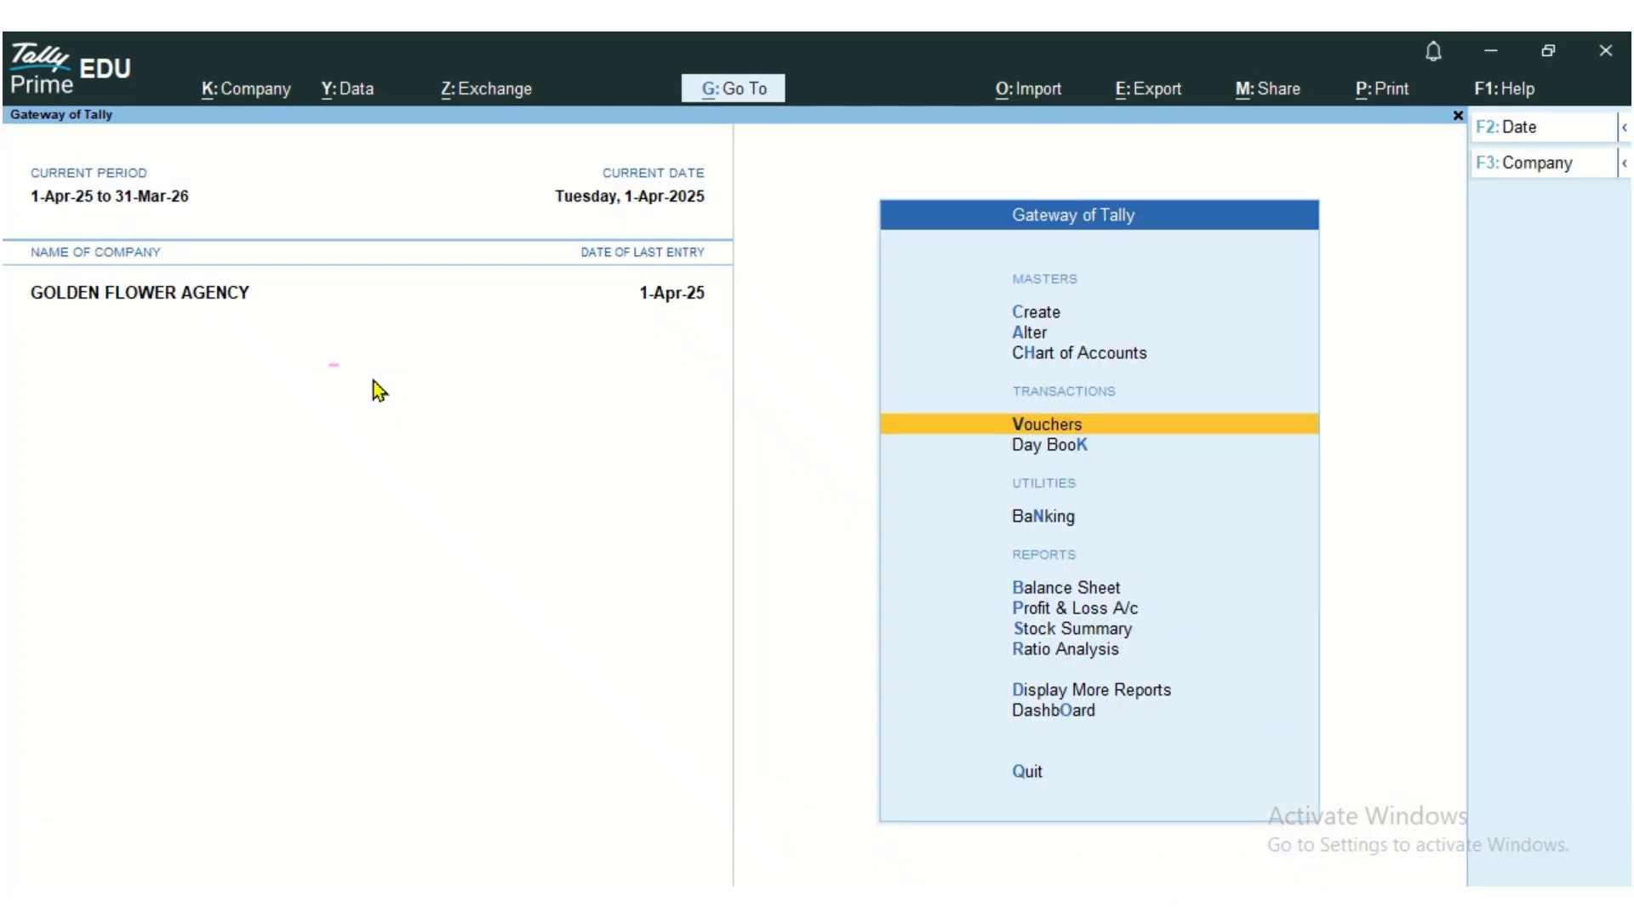
pyautogui.press('Down')
pyautogui.press('Down')
pyautogui.press('Down')
pyautogui.press('Down')
pyautogui.press('Down')
pyautogui.press('Down')
pyautogui.press('Down')
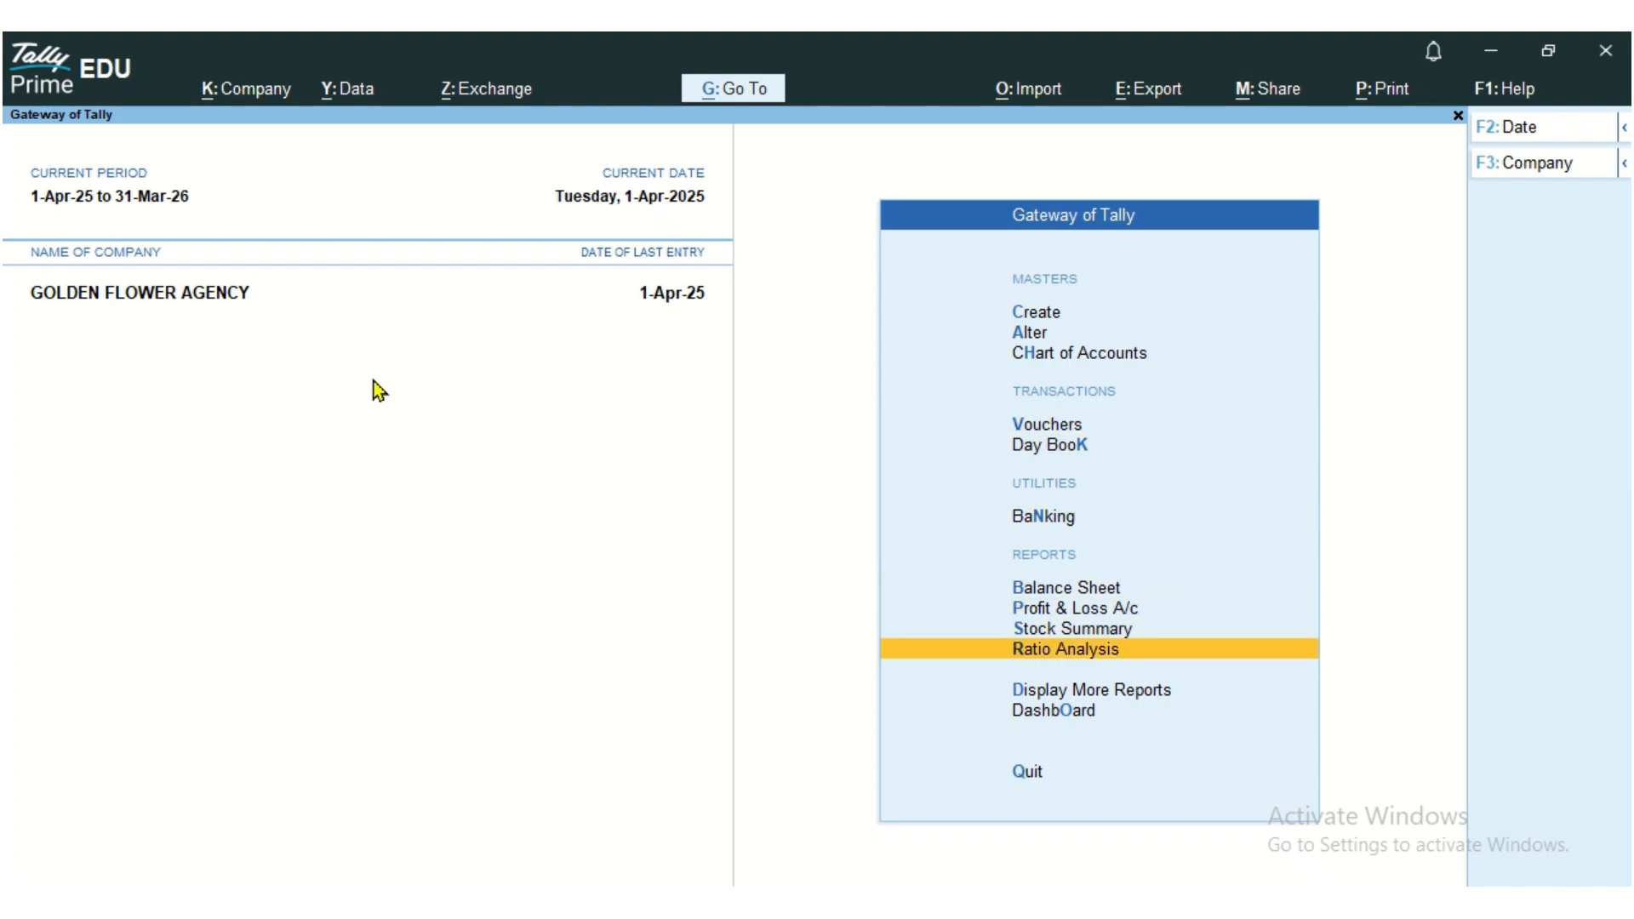
pyautogui.press('Return')
pyautogui.press('Down')
pyautogui.press('Down')
pyautogui.press('Down')
pyautogui.press('Down')
pyautogui.press('Return')
pyautogui.press('Down')
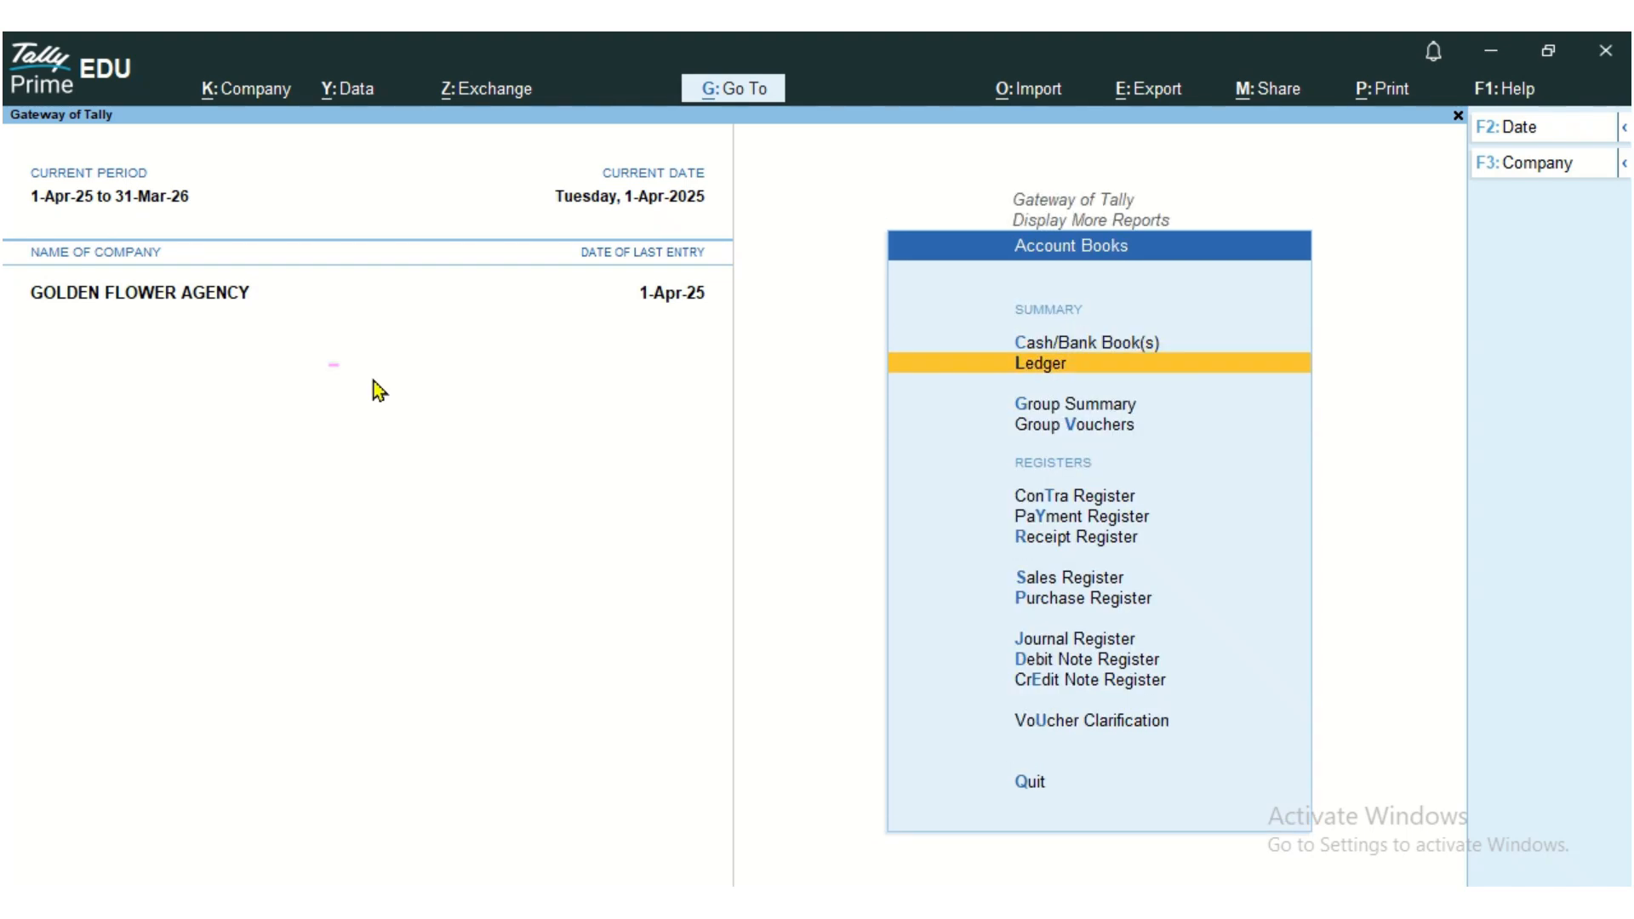
pyautogui.press('Up')
pyautogui.press('Return')
pyautogui.press('Return')
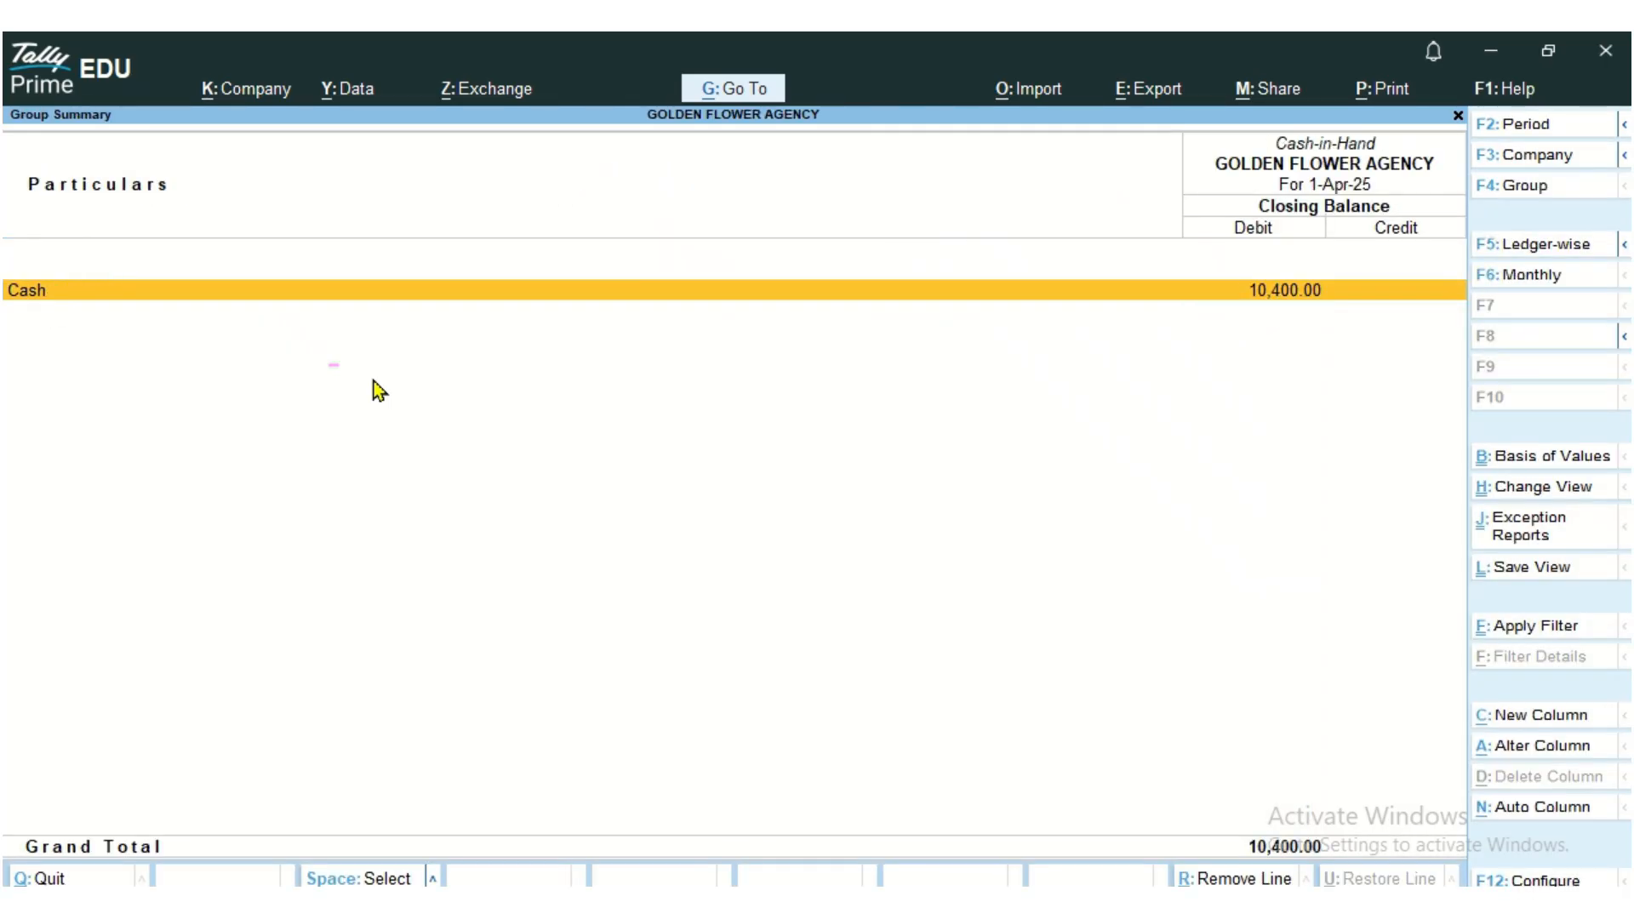
# Step: Examine the Cash ledger's monthly summary and its April vouchers, and return to the list of further reports
pyautogui.press('Return')
pyautogui.press('Return')
pyautogui.press('Escape')
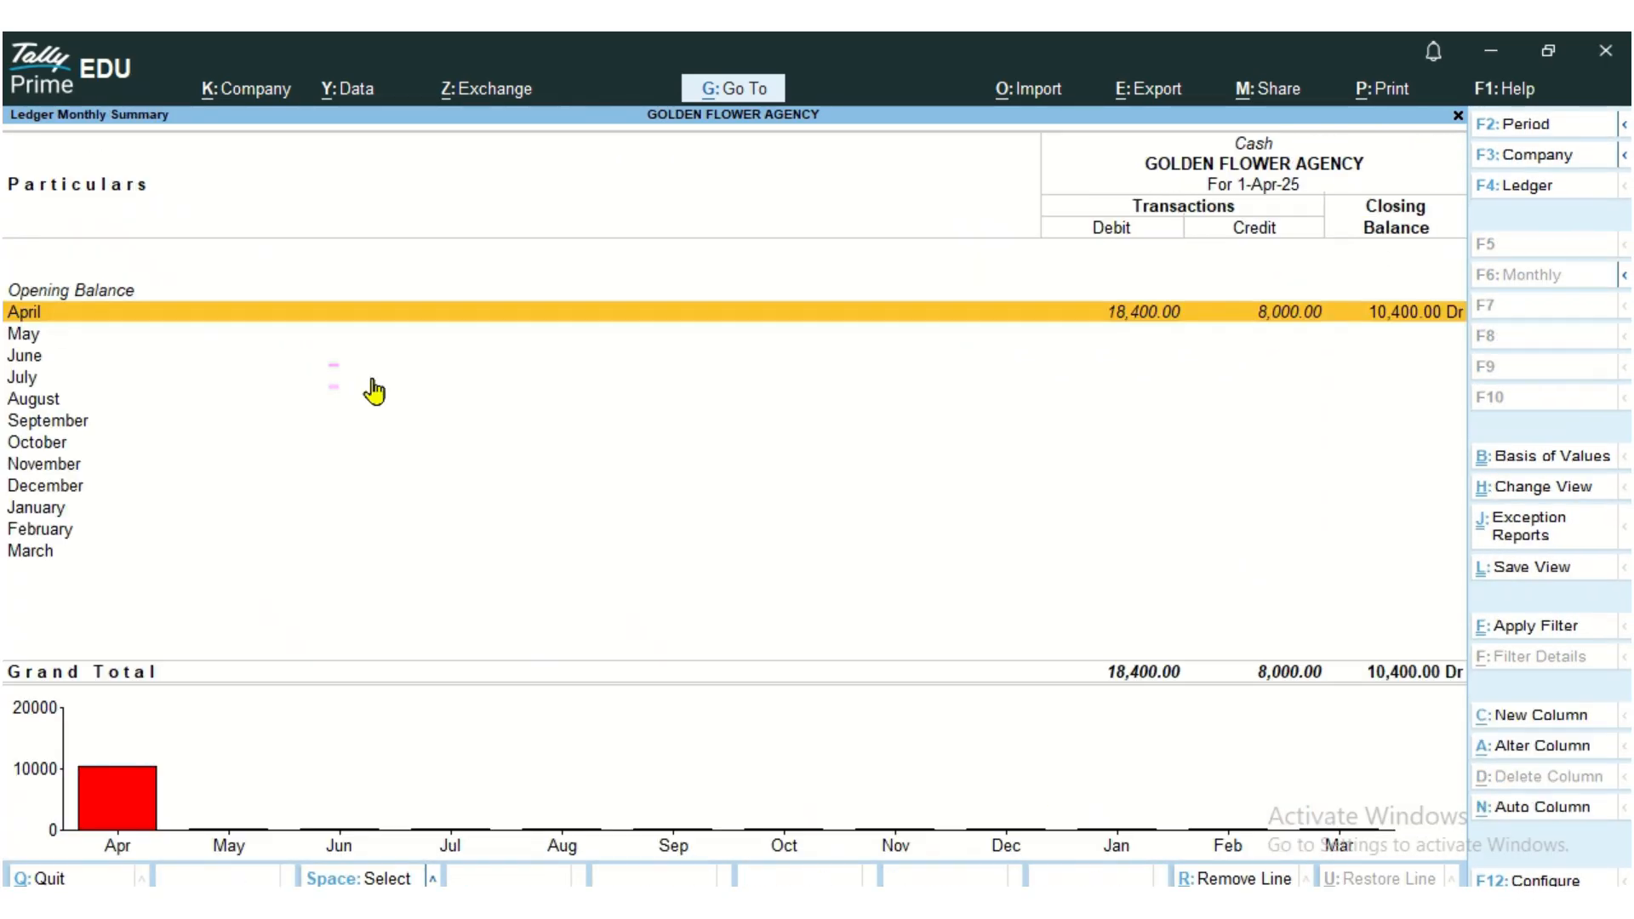
pyautogui.press('Escape')
pyautogui.press('Escape')
pyautogui.press('Escape')
pyautogui.press('Escape')
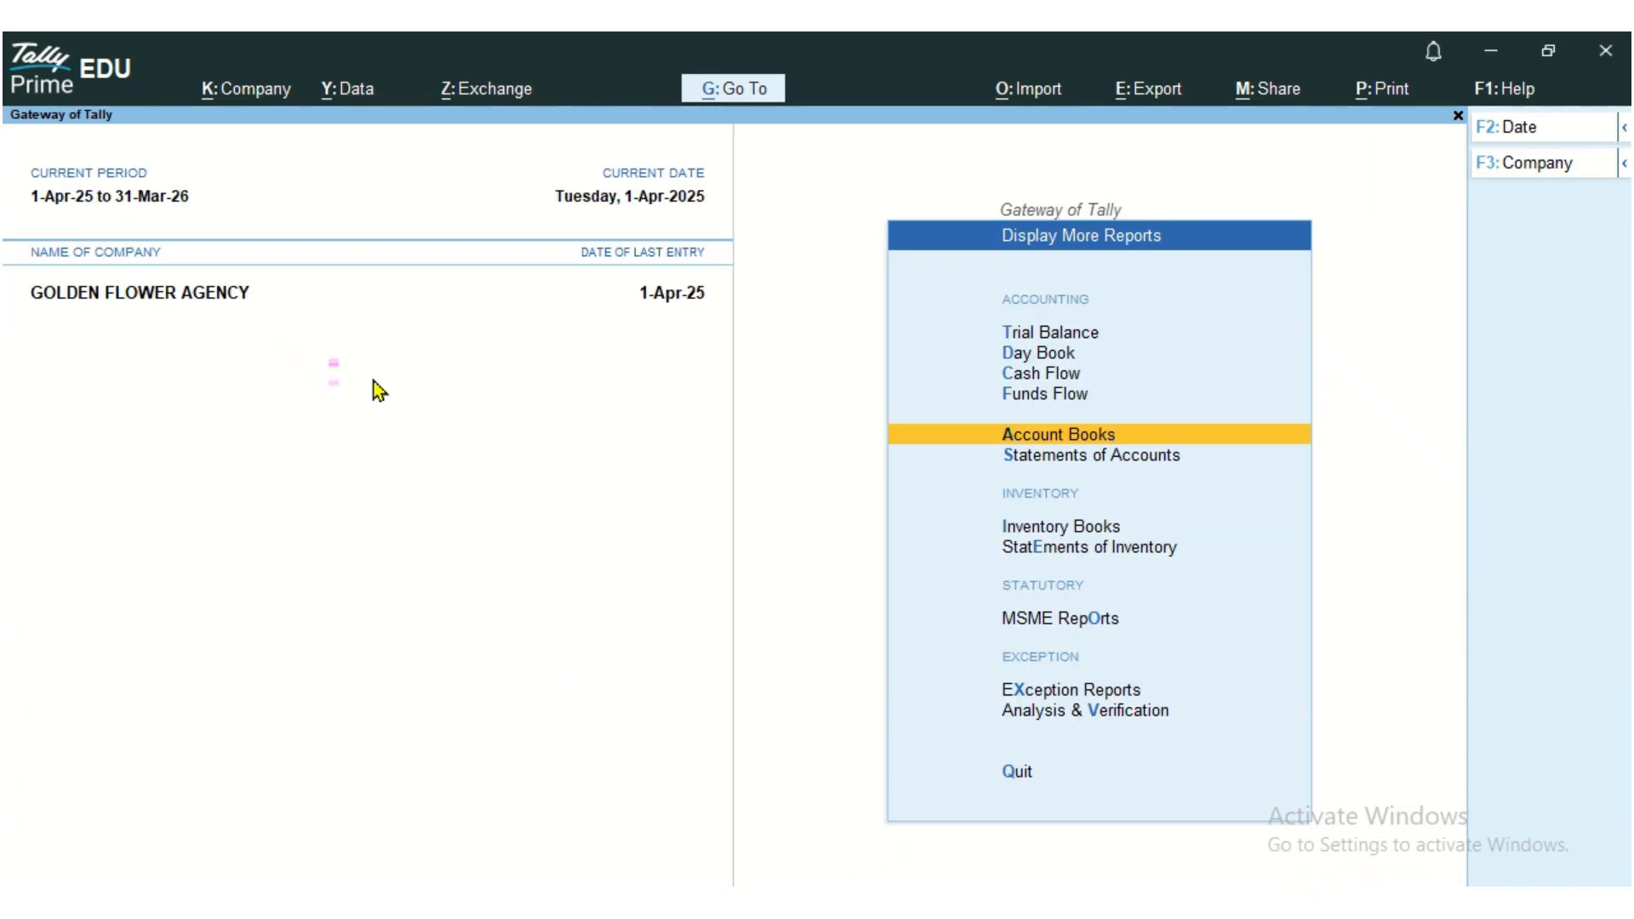
# Step: Return to the Gateway of Tally and open the Profit & Loss A/c report
pyautogui.press('Escape')
pyautogui.press('Up')
pyautogui.press('Up')
pyautogui.press('Up')
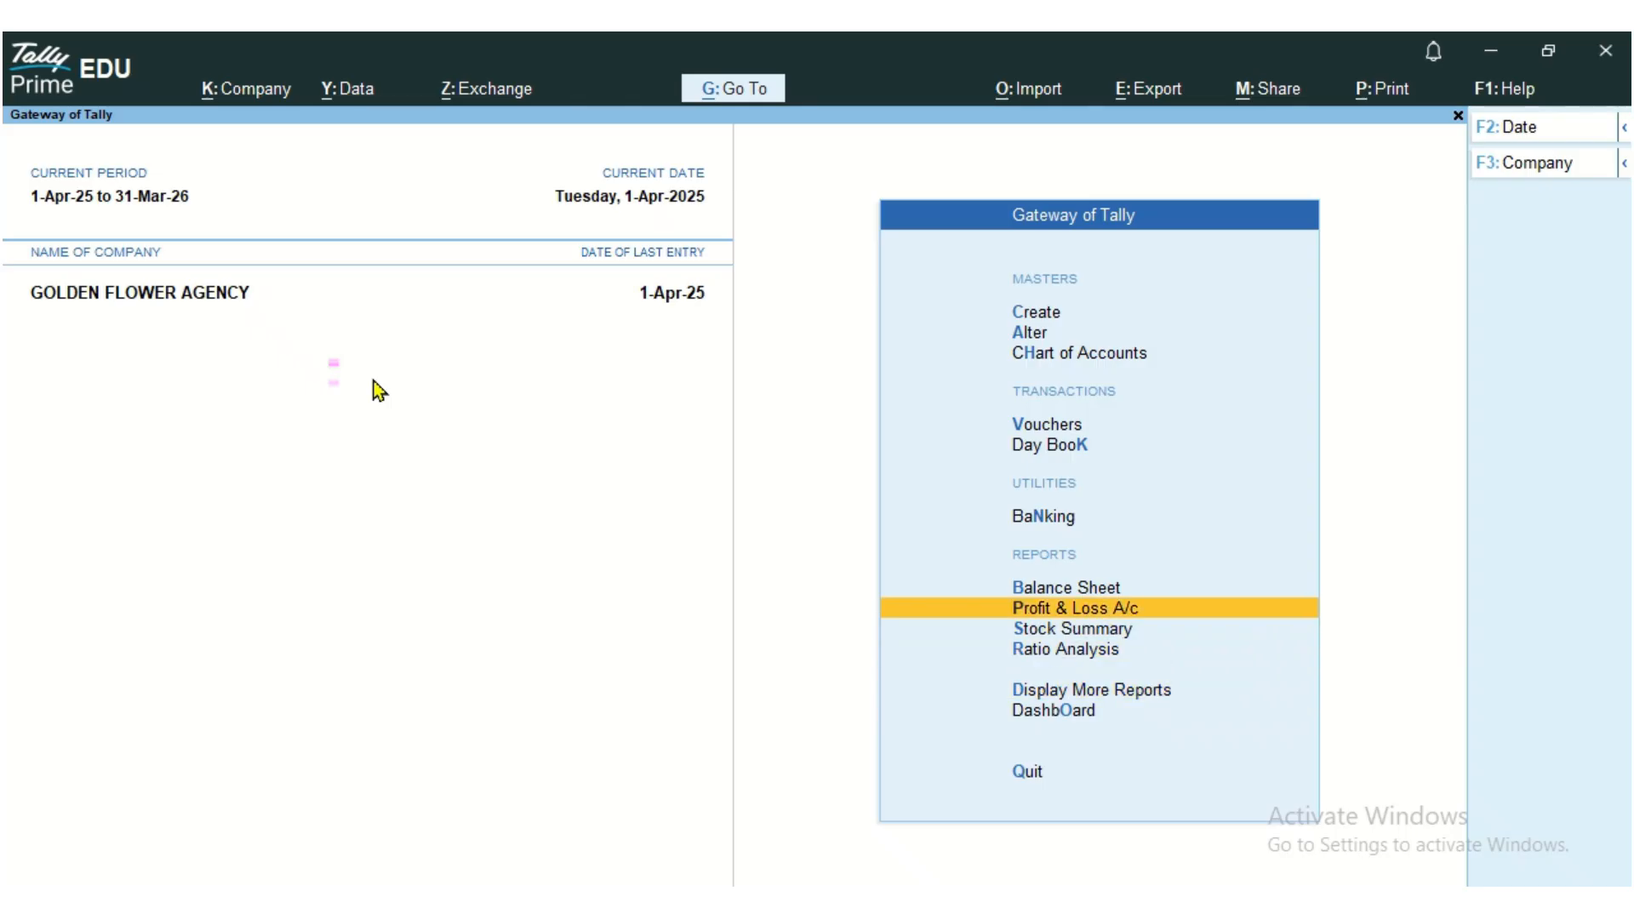
pyautogui.press('Return')
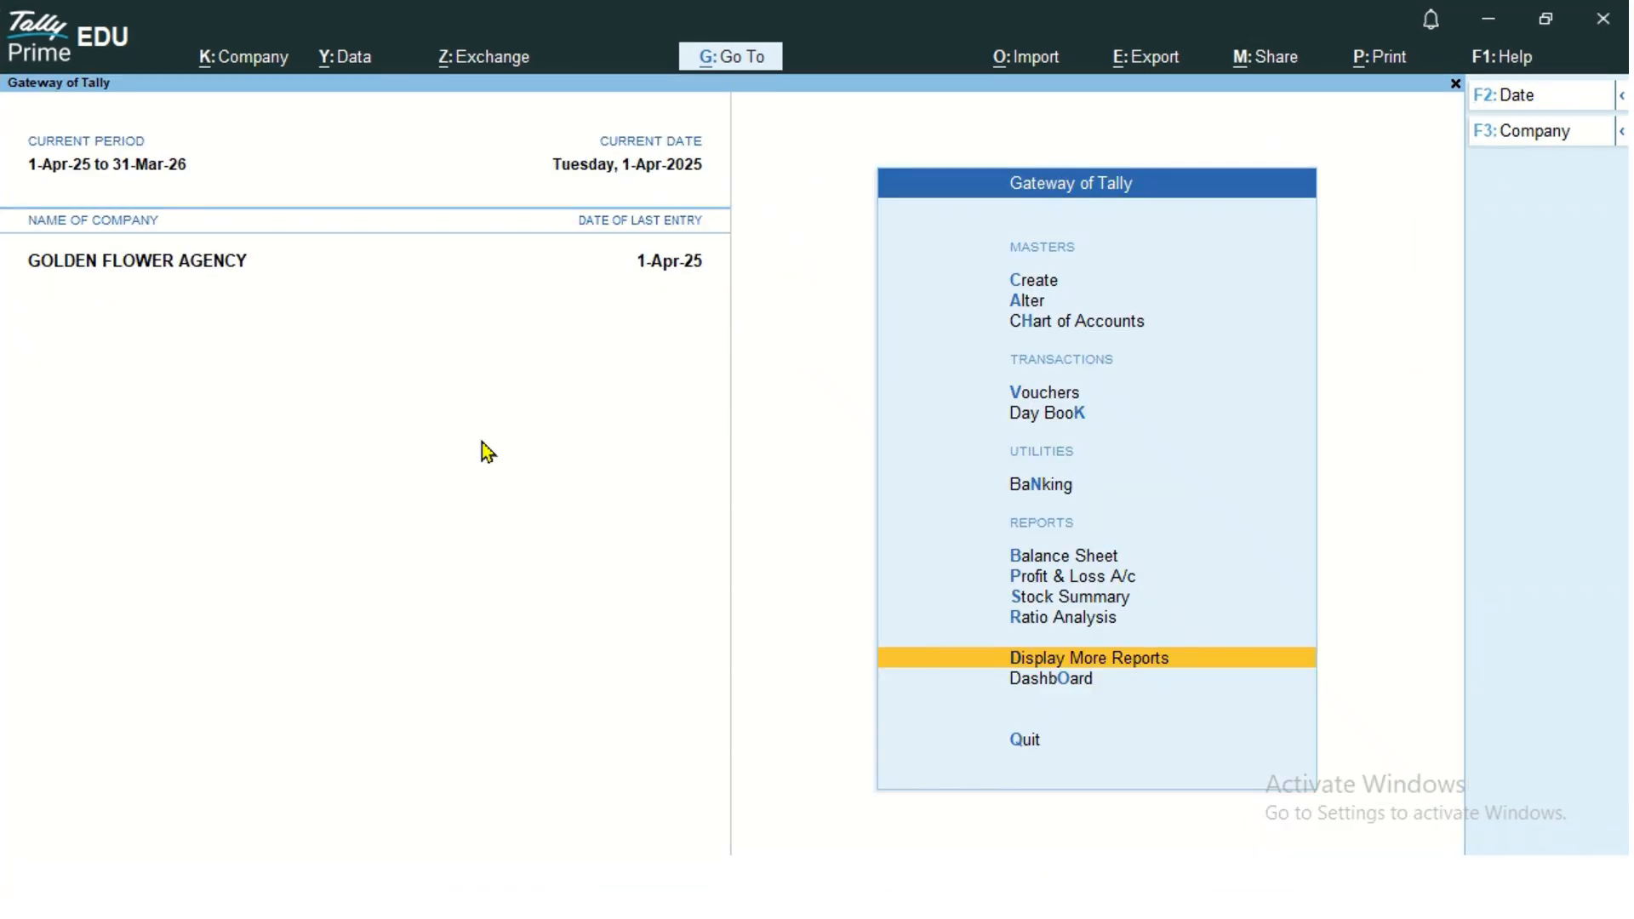
# Step: Open the outstanding receivables report from the statements of accounts to check for pending customer bills
pyautogui.press('Up')
pyautogui.press('Down')
pyautogui.press('Return')
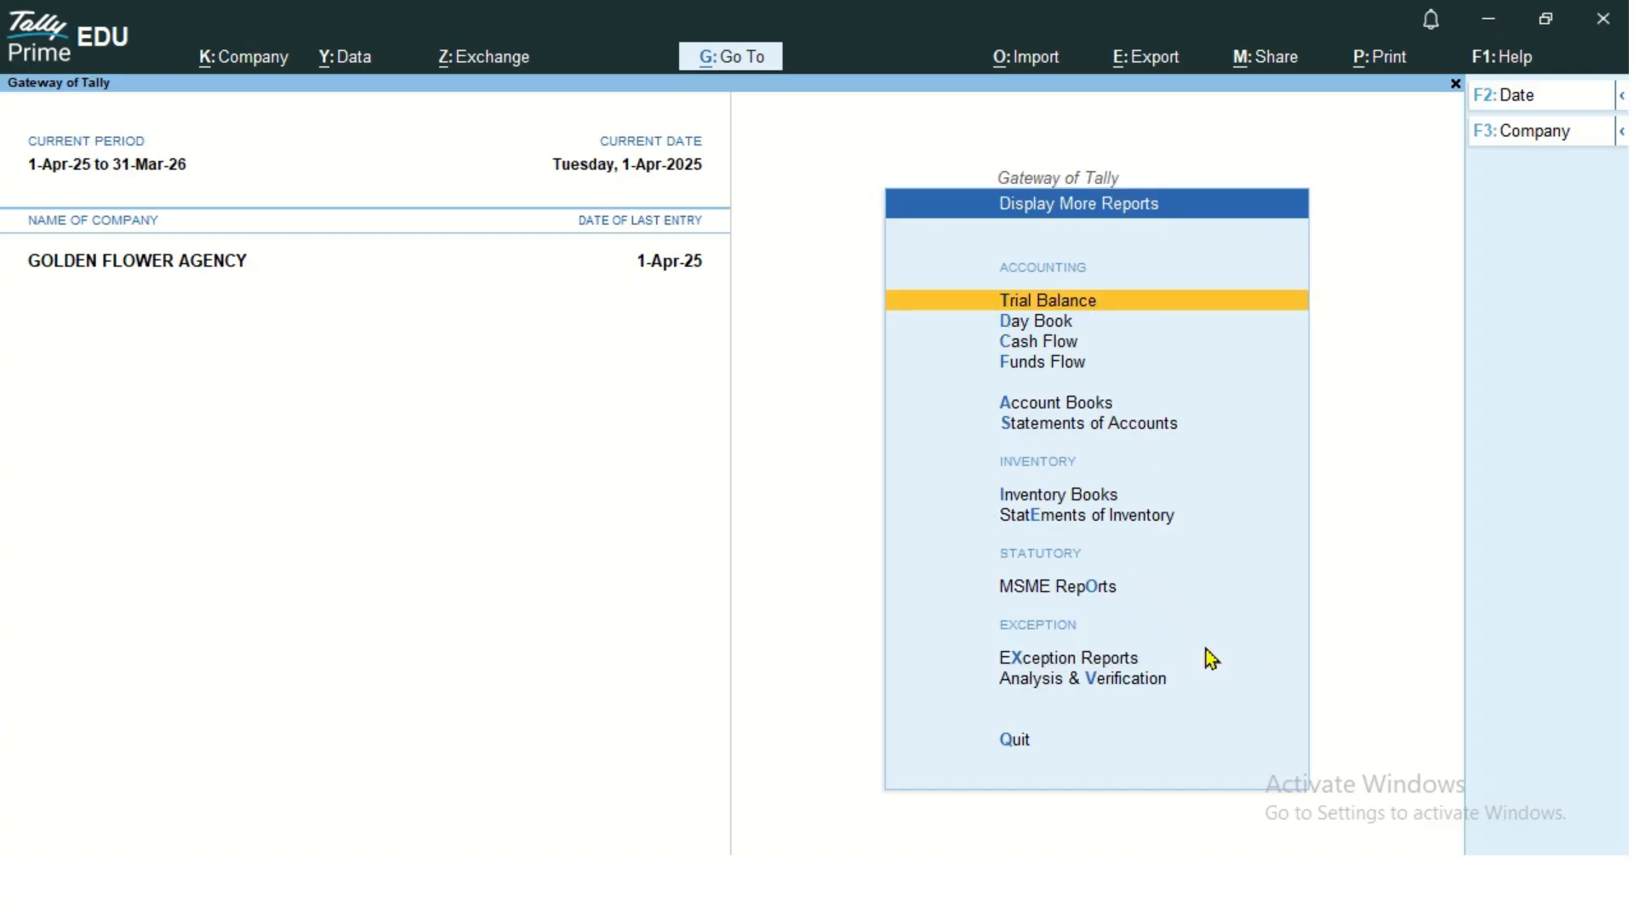
pyautogui.press('Down')
pyautogui.press('Down')
pyautogui.press('Down')
pyautogui.press('Down')
pyautogui.press('Down')
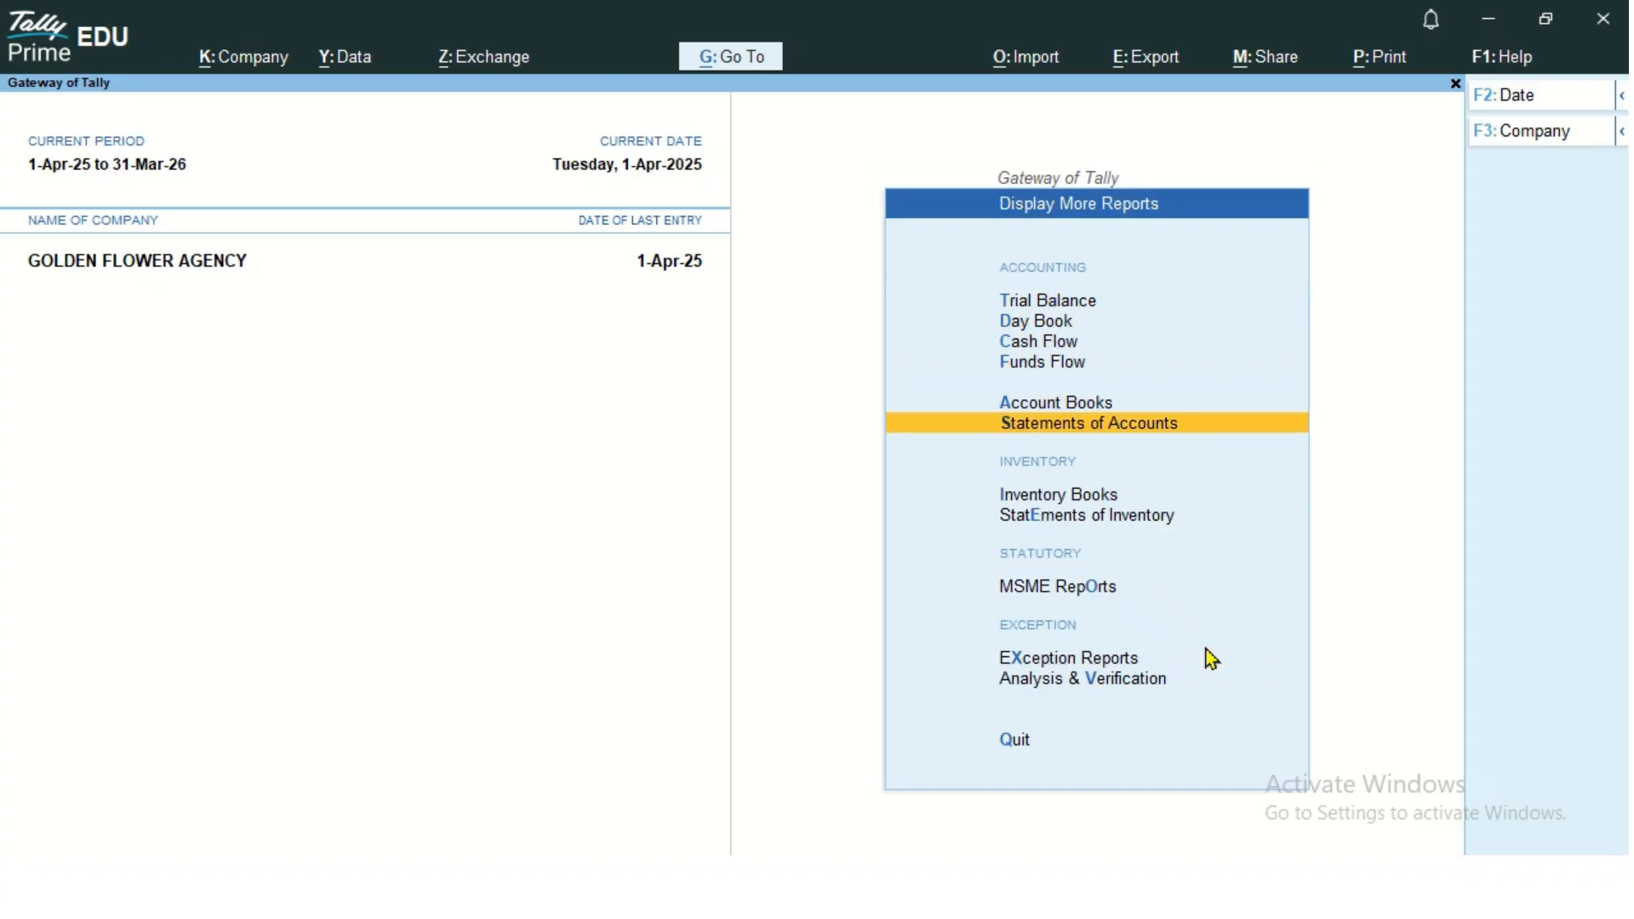
pyautogui.click(1156, 433)
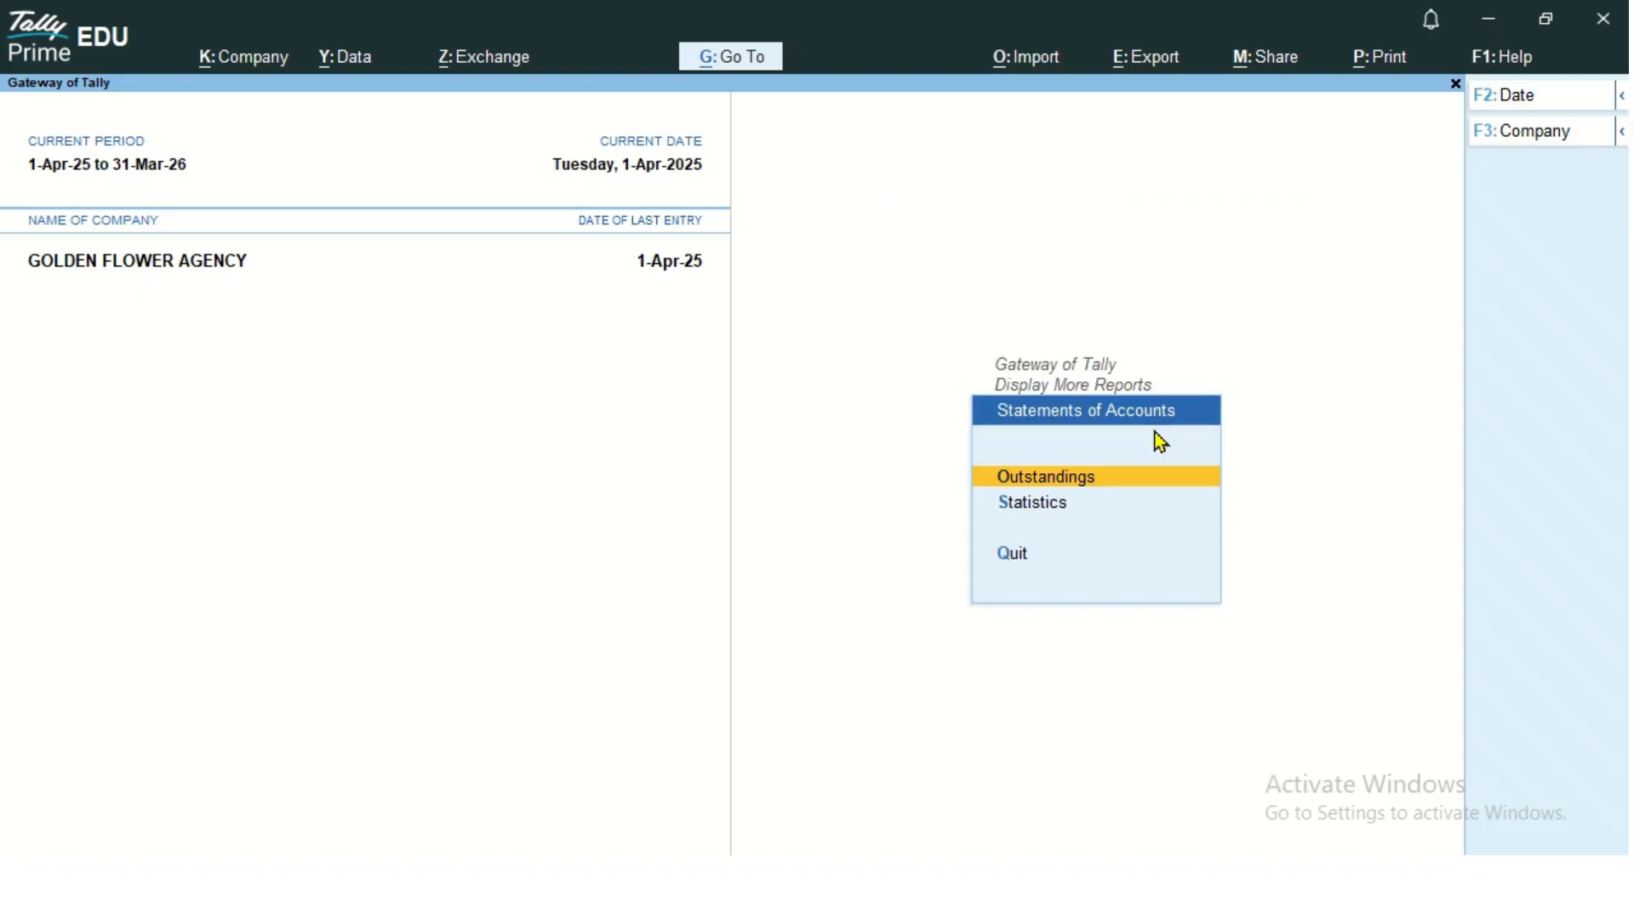
pyautogui.press('Return')
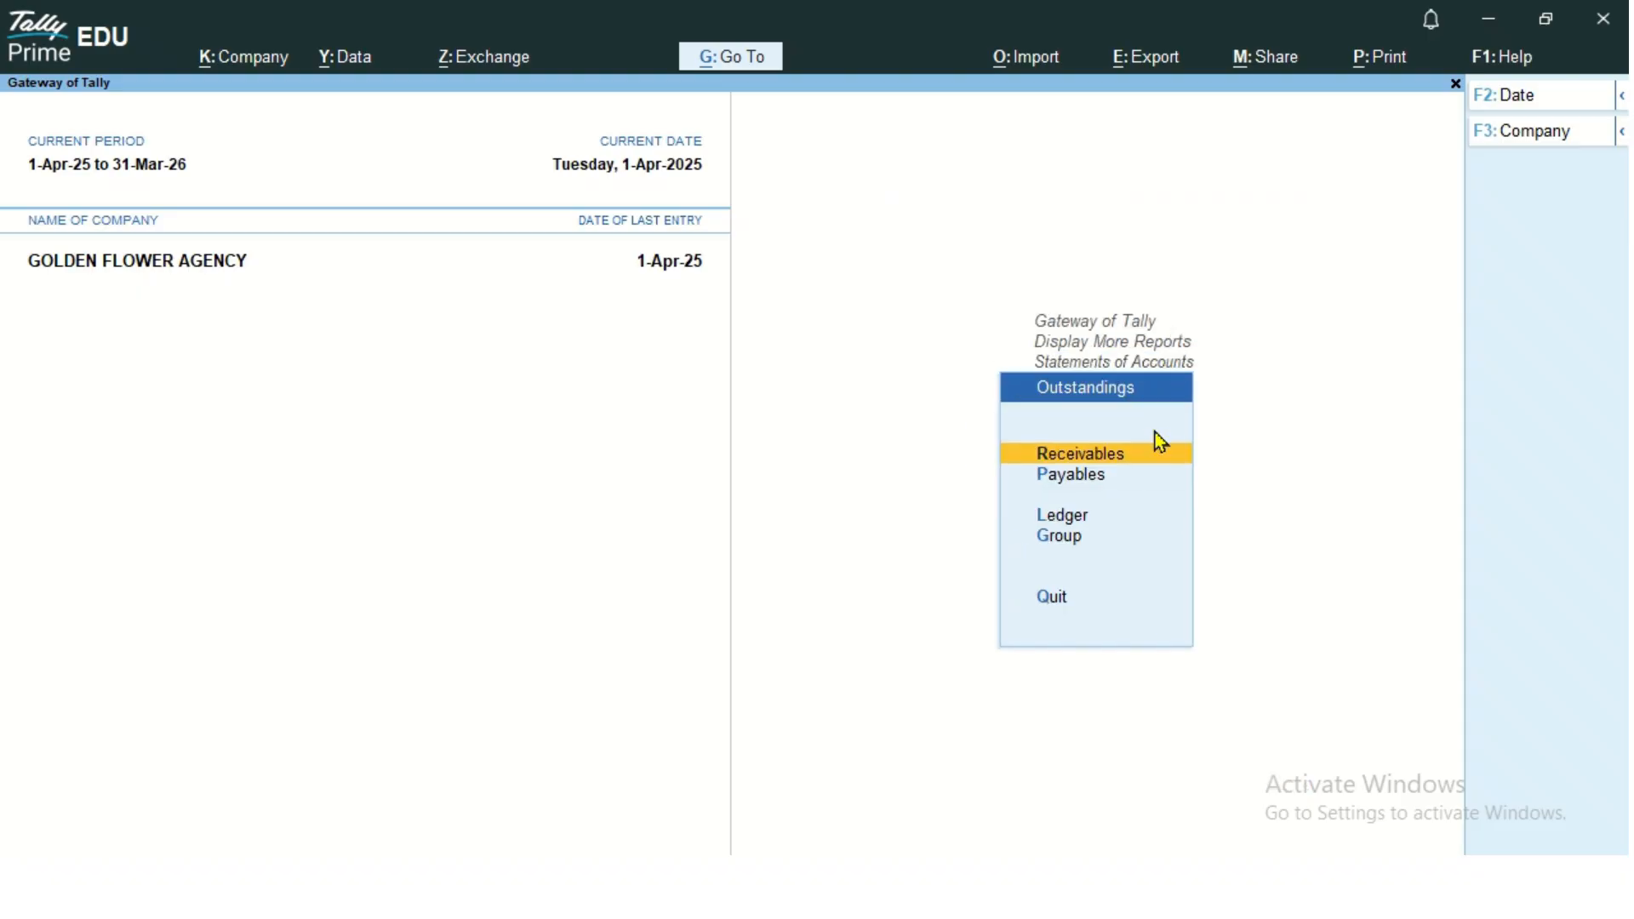
pyautogui.press('Return')
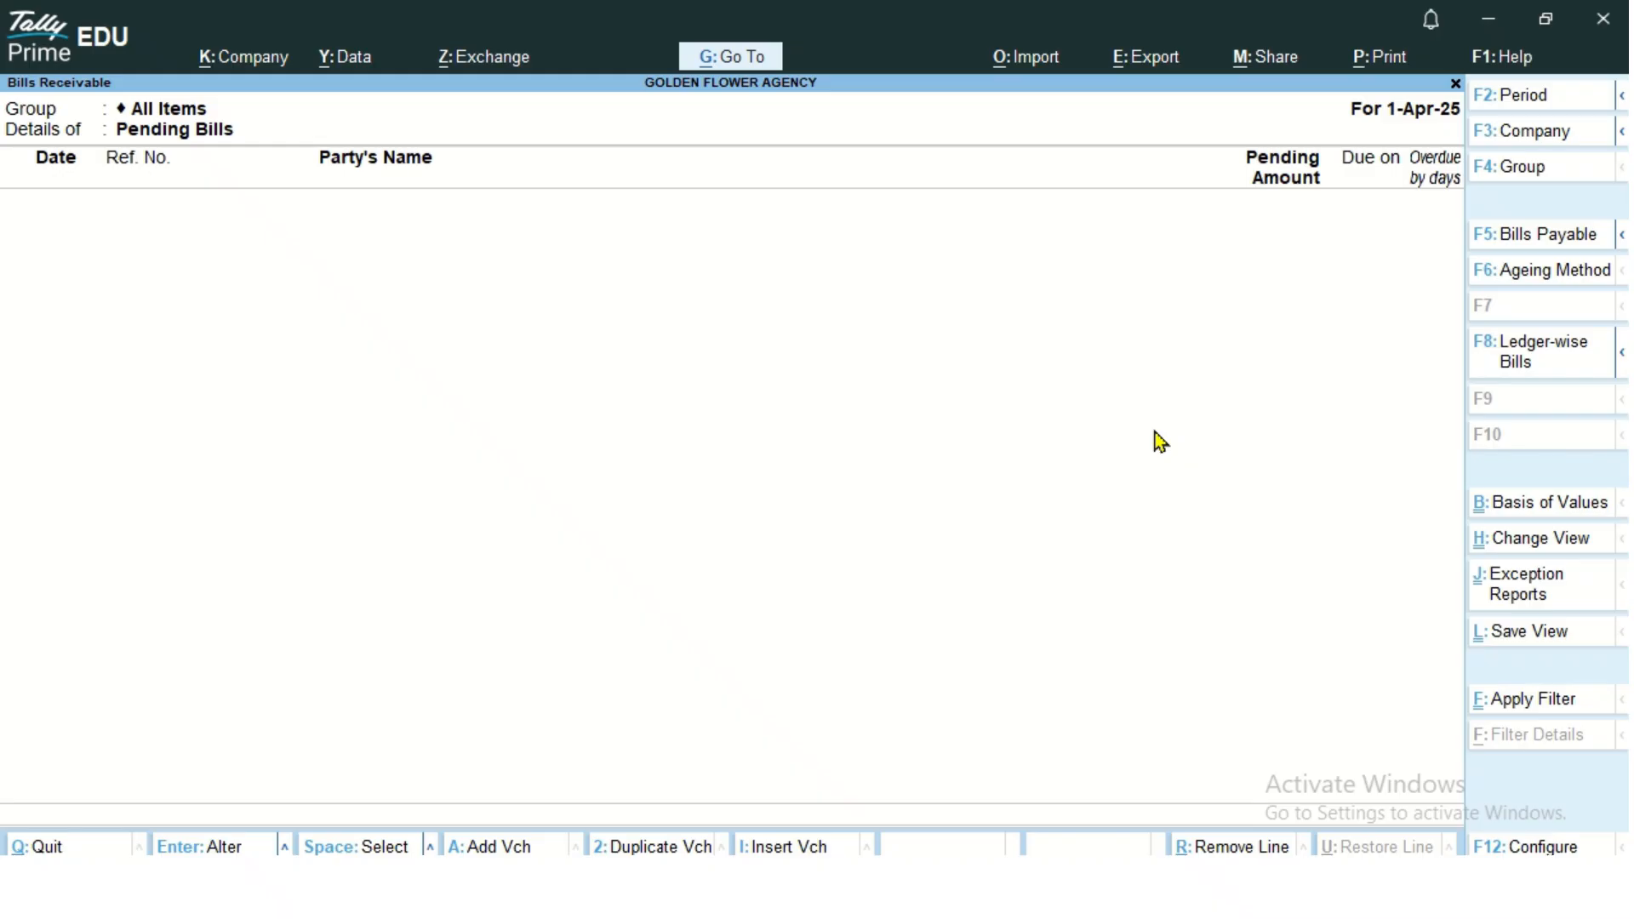
# Step: Open the outstanding payables report and examine the pending supplier bills and amounts
pyautogui.press('Escape')
pyautogui.press('Down')
pyautogui.press('ctrl')
pyautogui.press('Return')
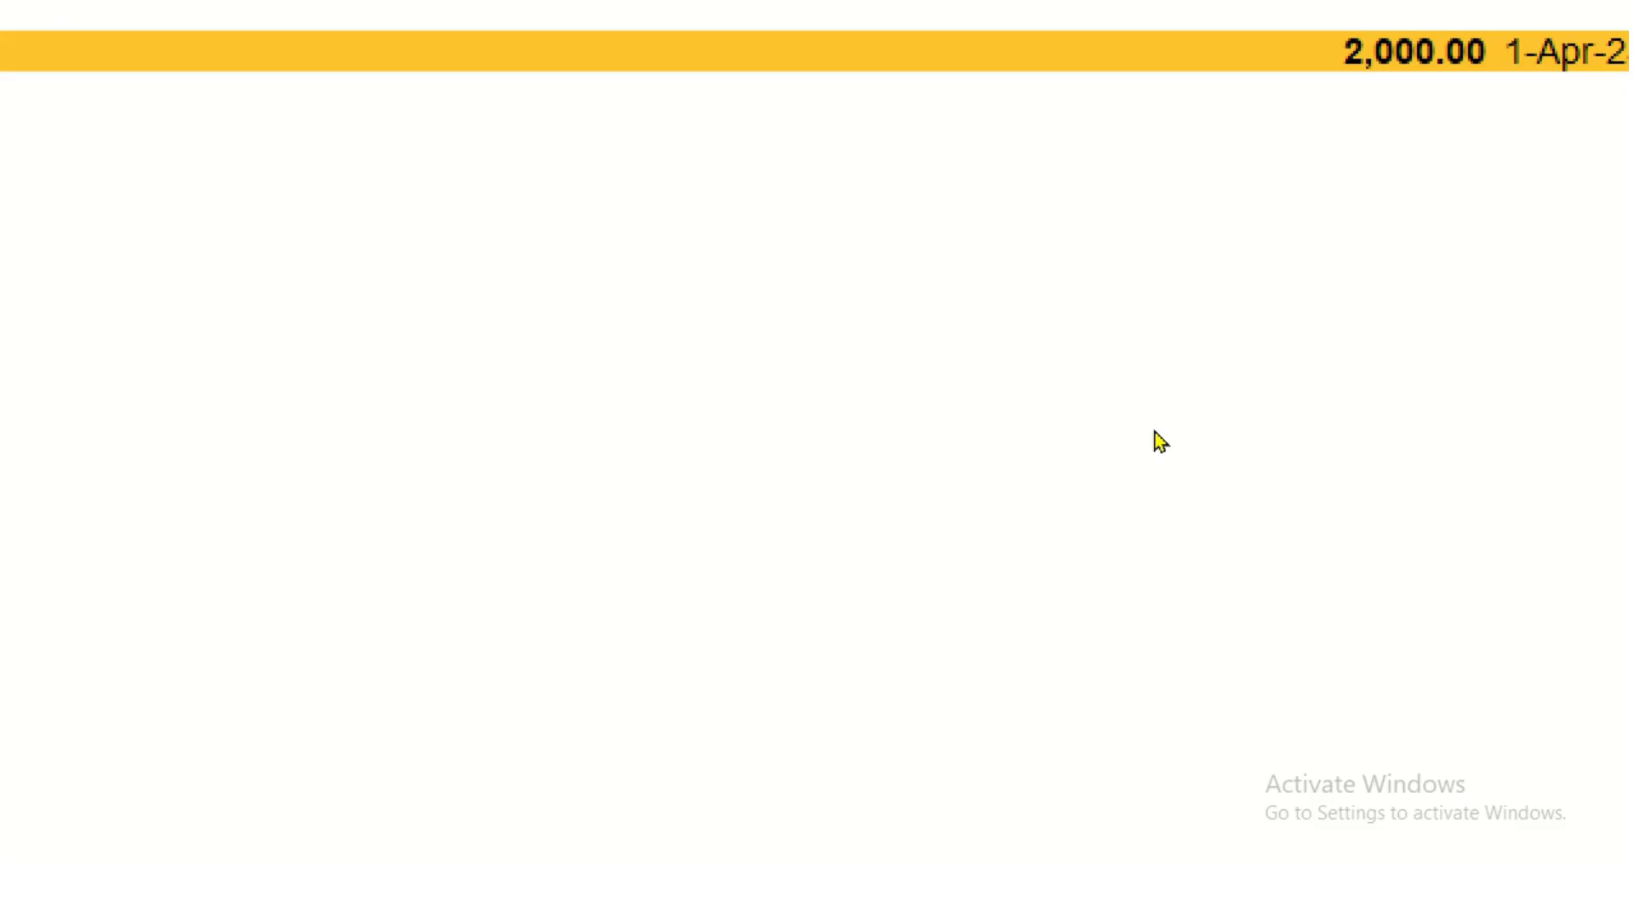
pyautogui.press('ctrl')
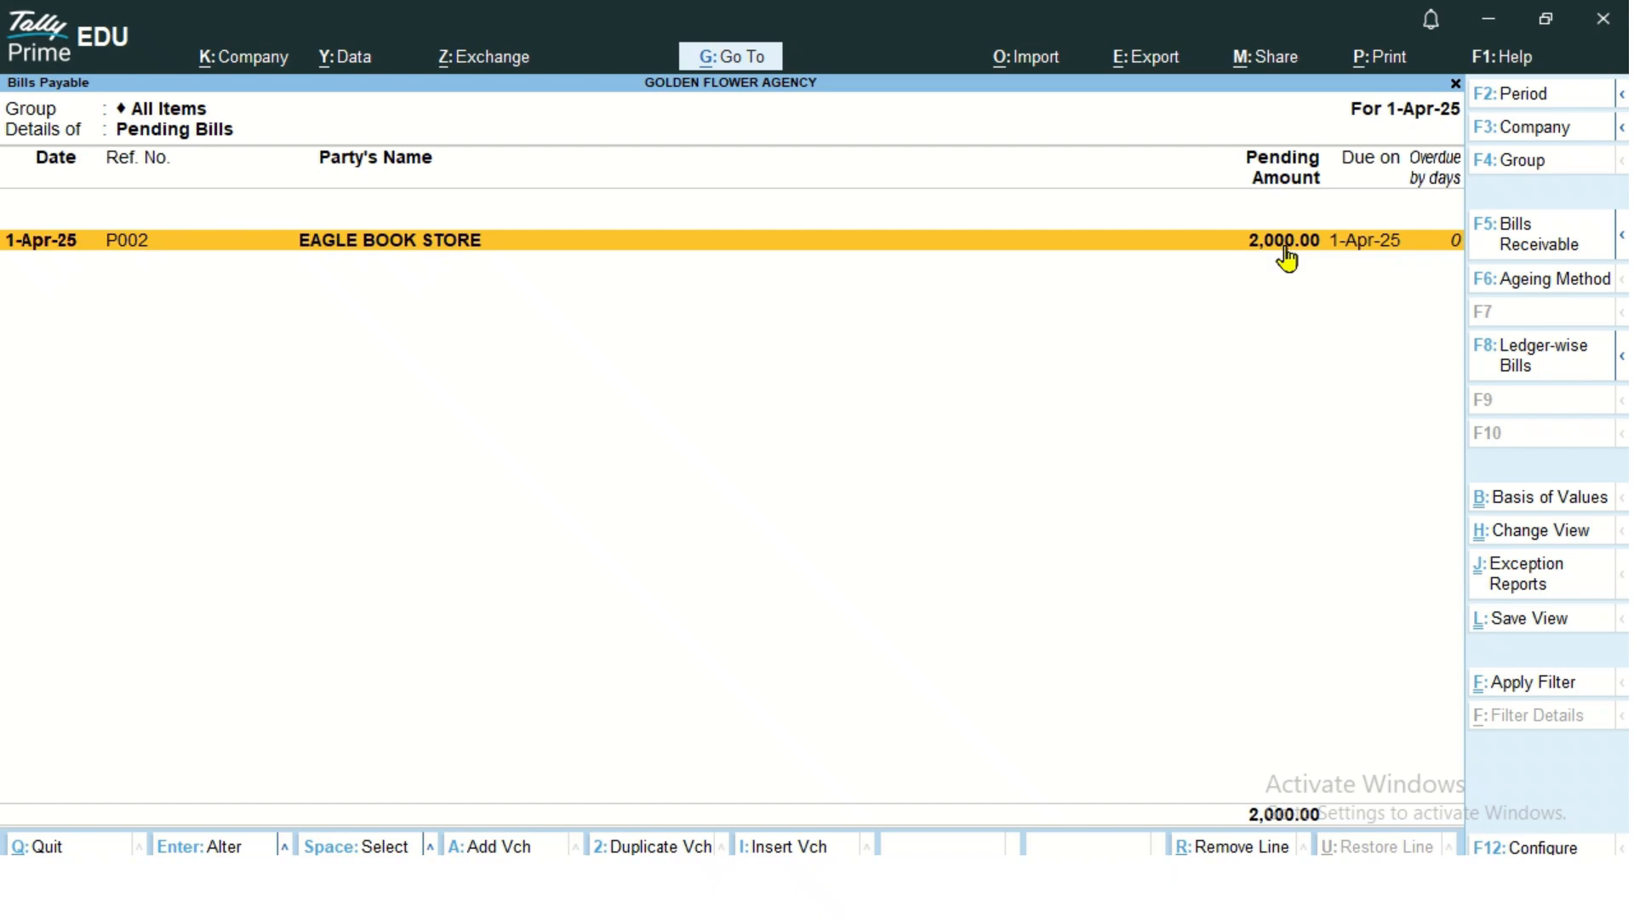
# Step: Return from the payables report to the Gateway of Tally and start a payment voucher with Cash as the account
pyautogui.press('Escape')
pyautogui.press('Escape')
pyautogui.press('Escape')
pyautogui.press('Escape')
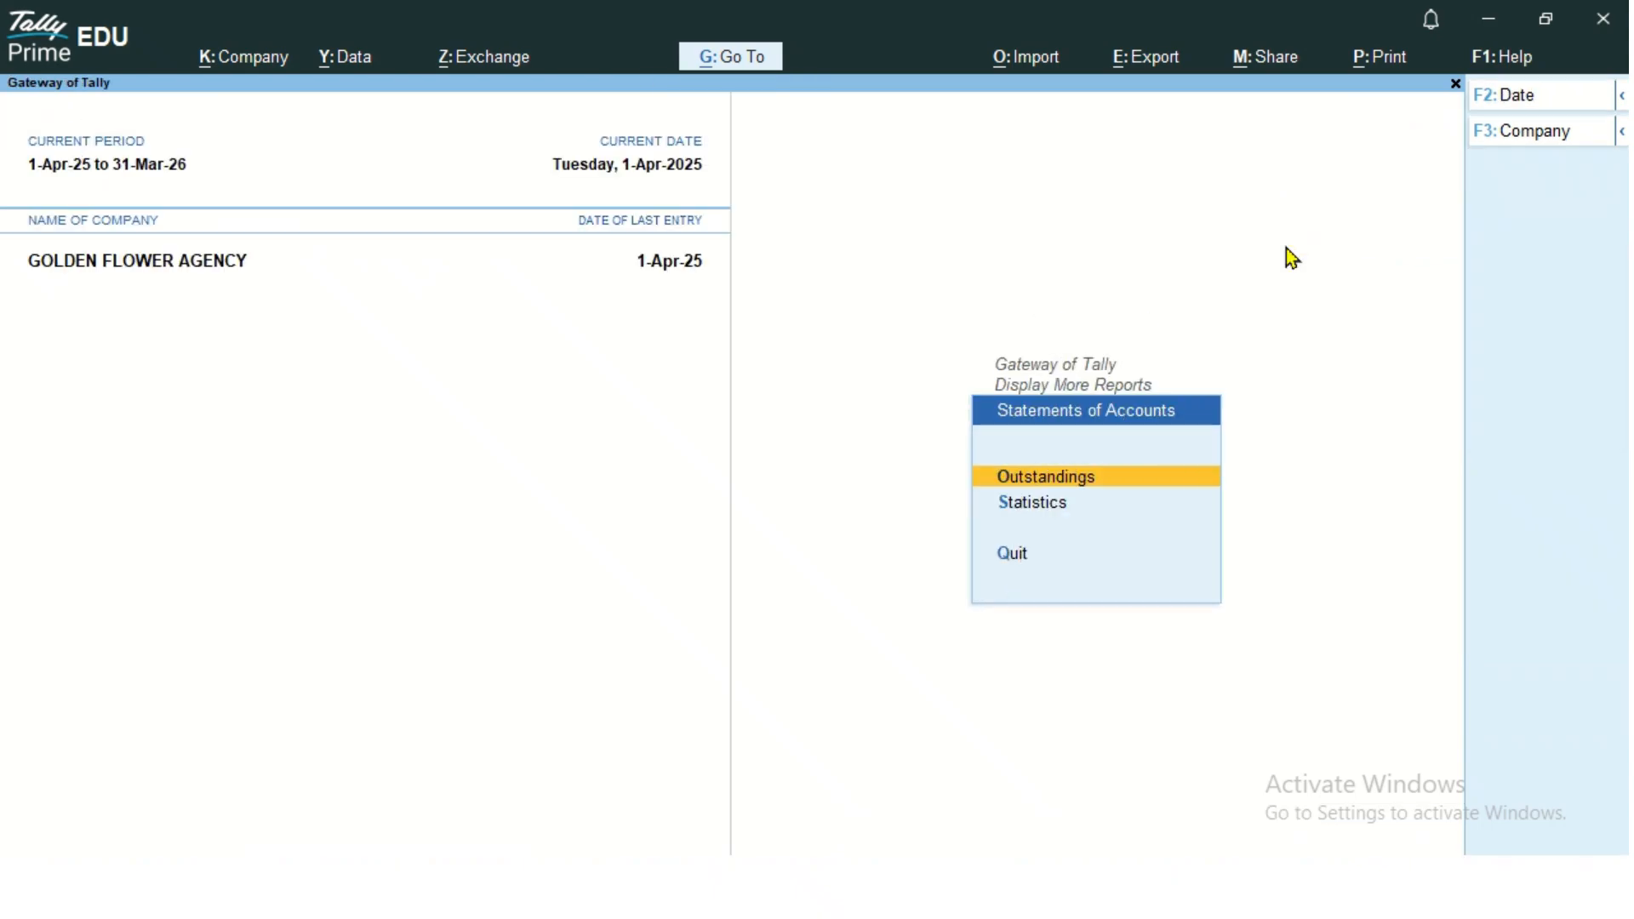
pyautogui.press('Up')
pyautogui.press('Up')
pyautogui.press('Up')
pyautogui.press('Up')
pyautogui.press('Up')
pyautogui.press('Up')
pyautogui.press('Up')
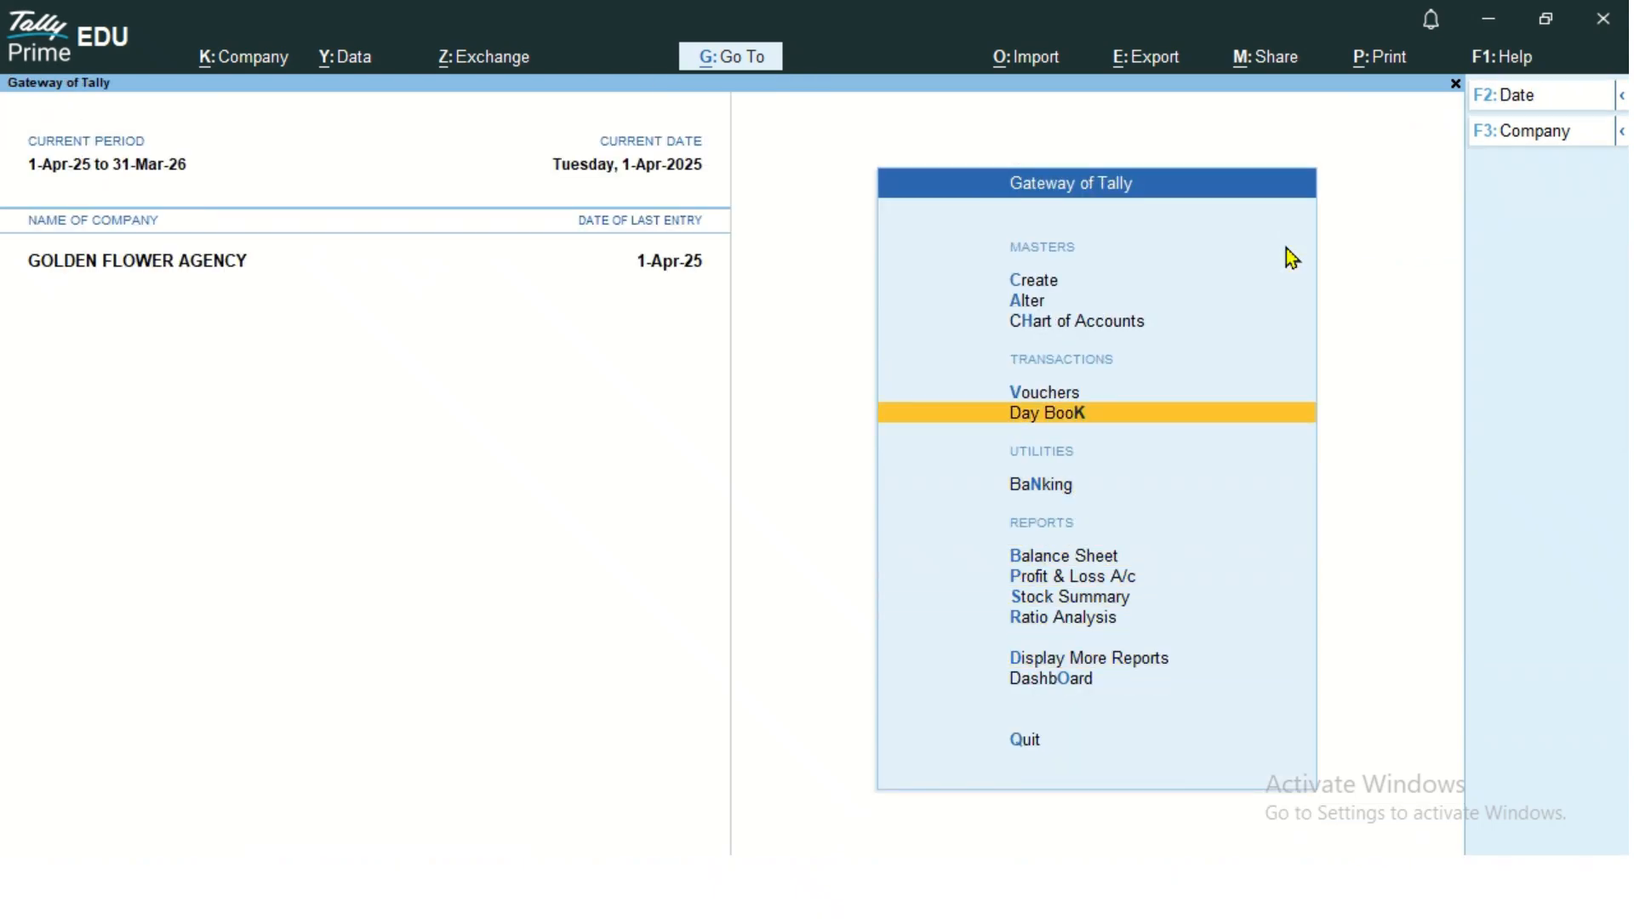
pyautogui.press('Return')
pyautogui.press('F5')
pyautogui.write('CA')
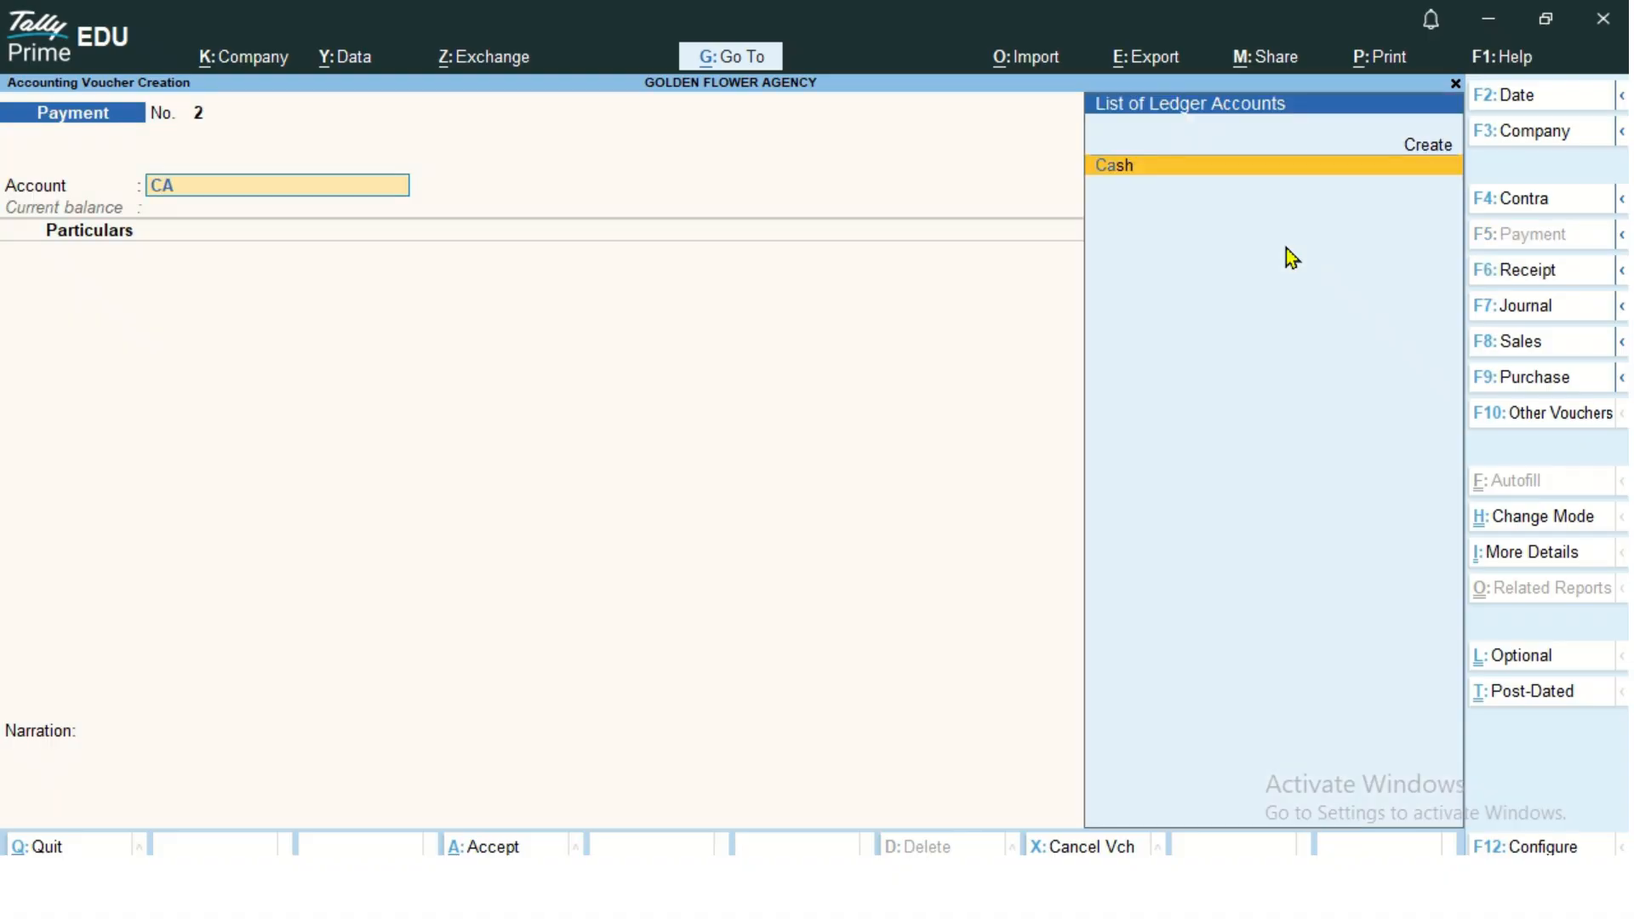
pyautogui.press('Return')
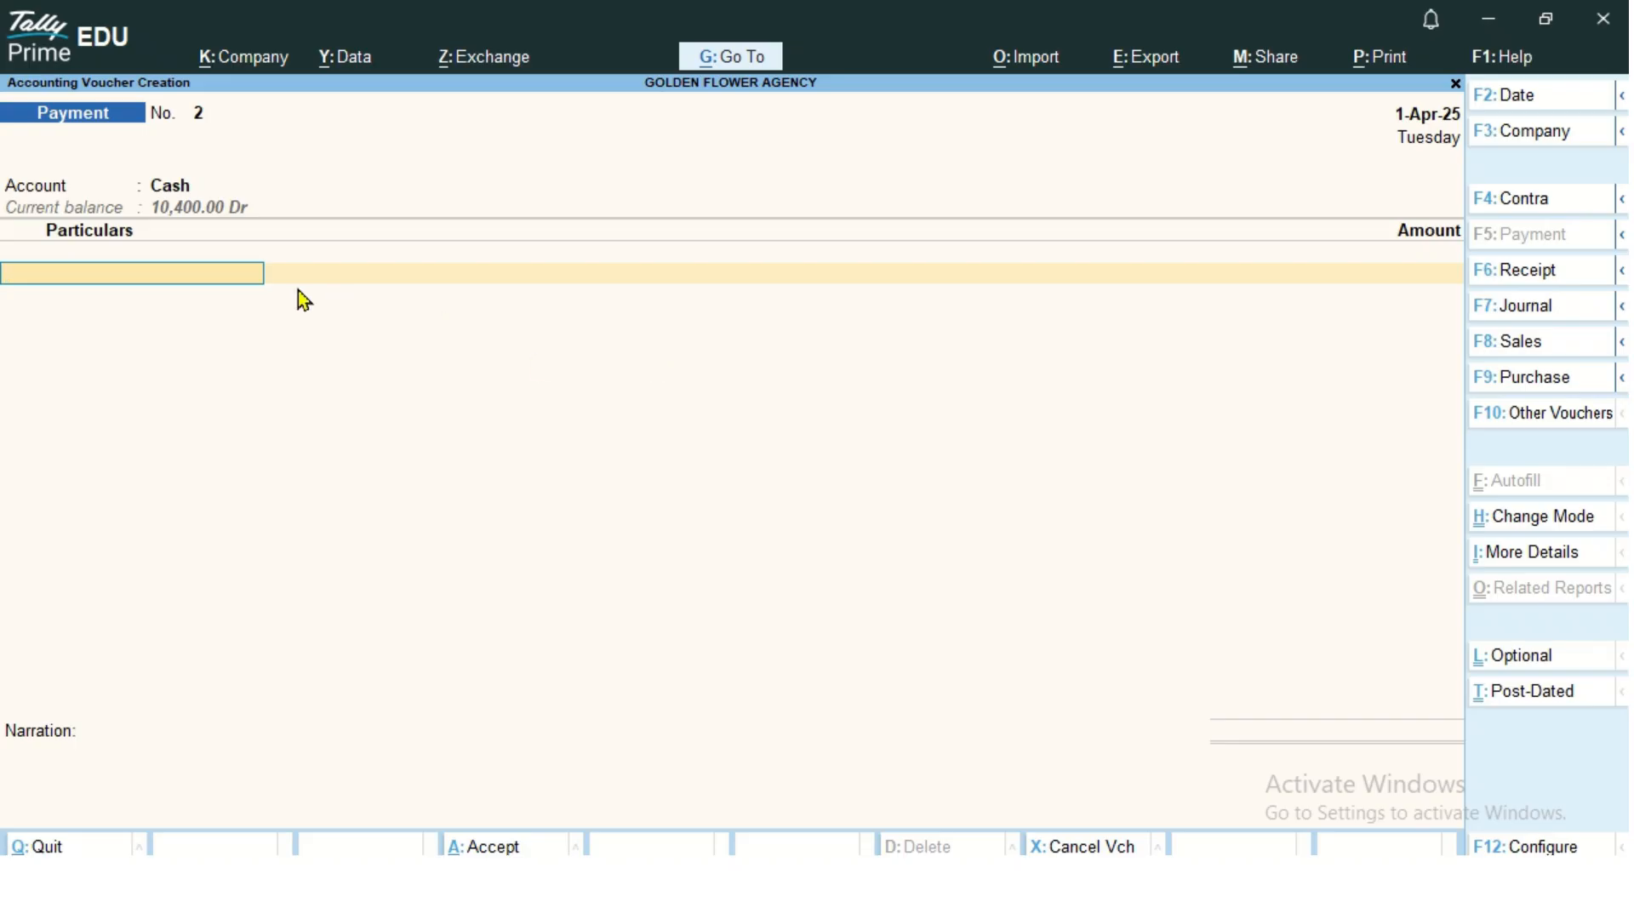
# Step: Enter EAGLE BOOK STORE as the party being paid, with an amount of 2,000
pyautogui.write('EAG')
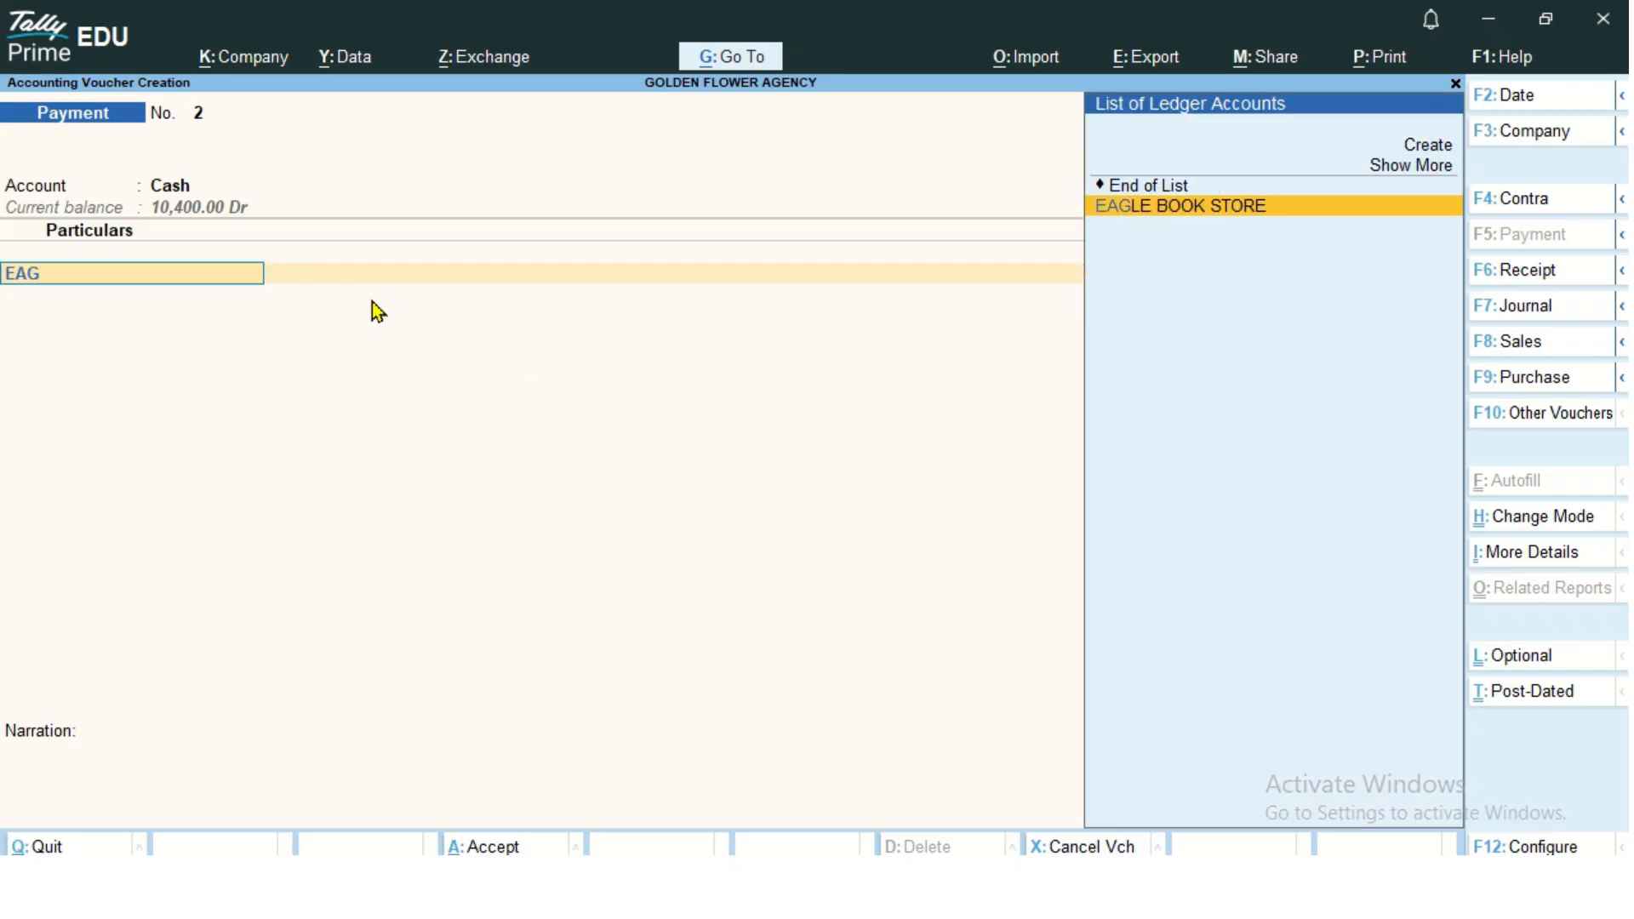
pyautogui.press('Return')
pyautogui.write('2000')
pyautogui.press('Return')
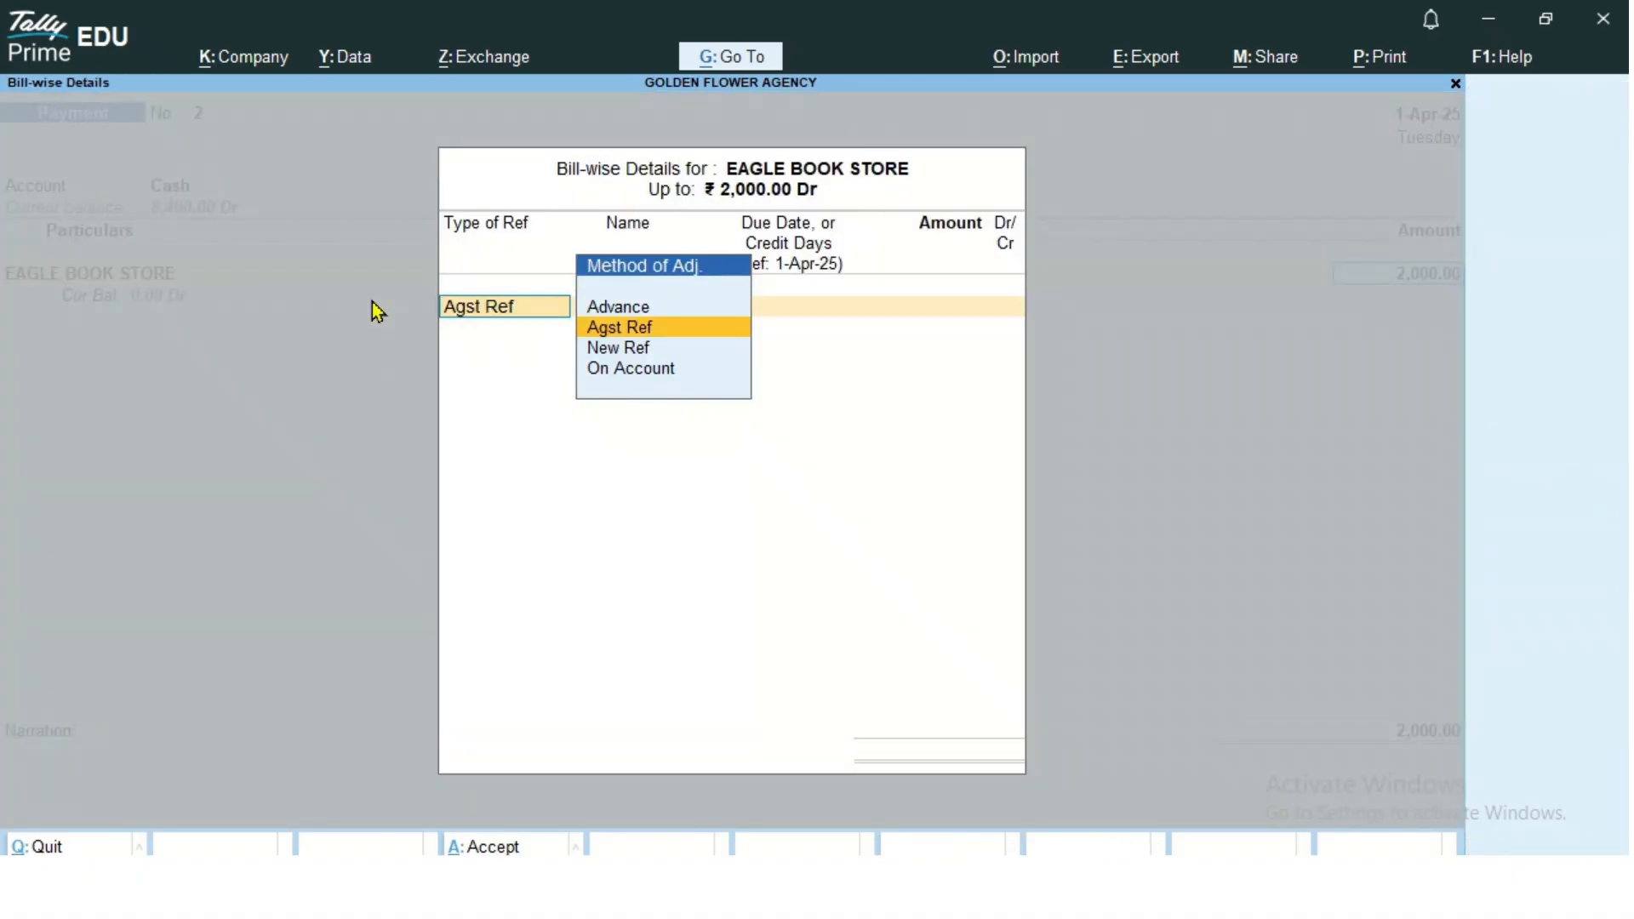
# Step: Allocate the 2,000 payment against pending bill P002 as Agst Ref and save the voucher without a narration
pyautogui.press('Return')
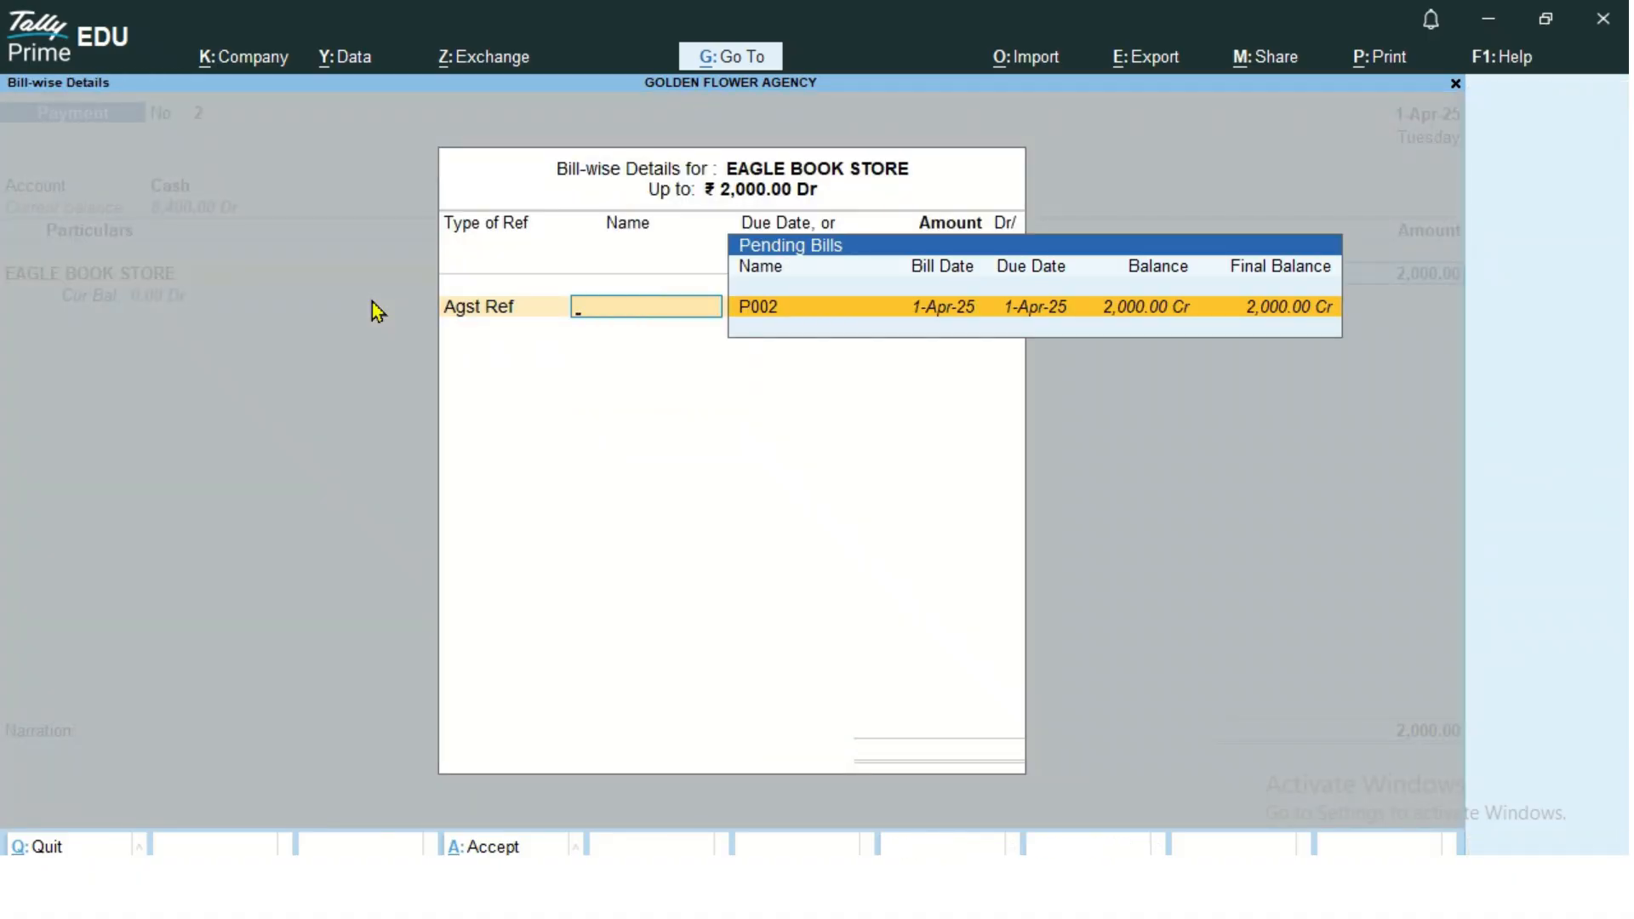
pyautogui.press('Return')
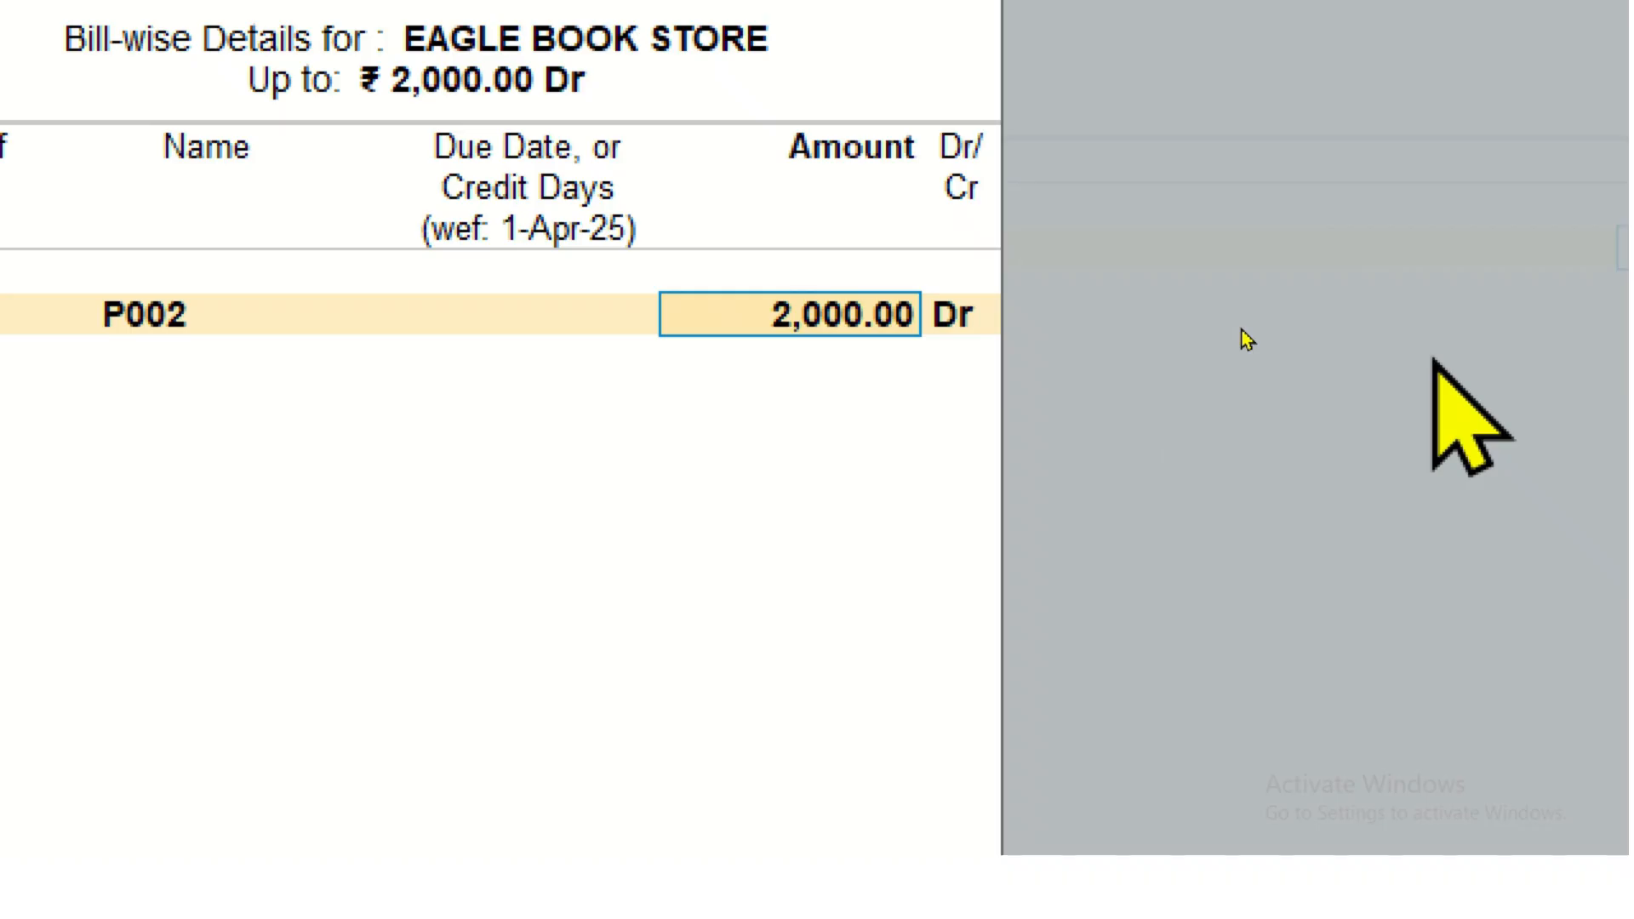
pyautogui.press('Return')
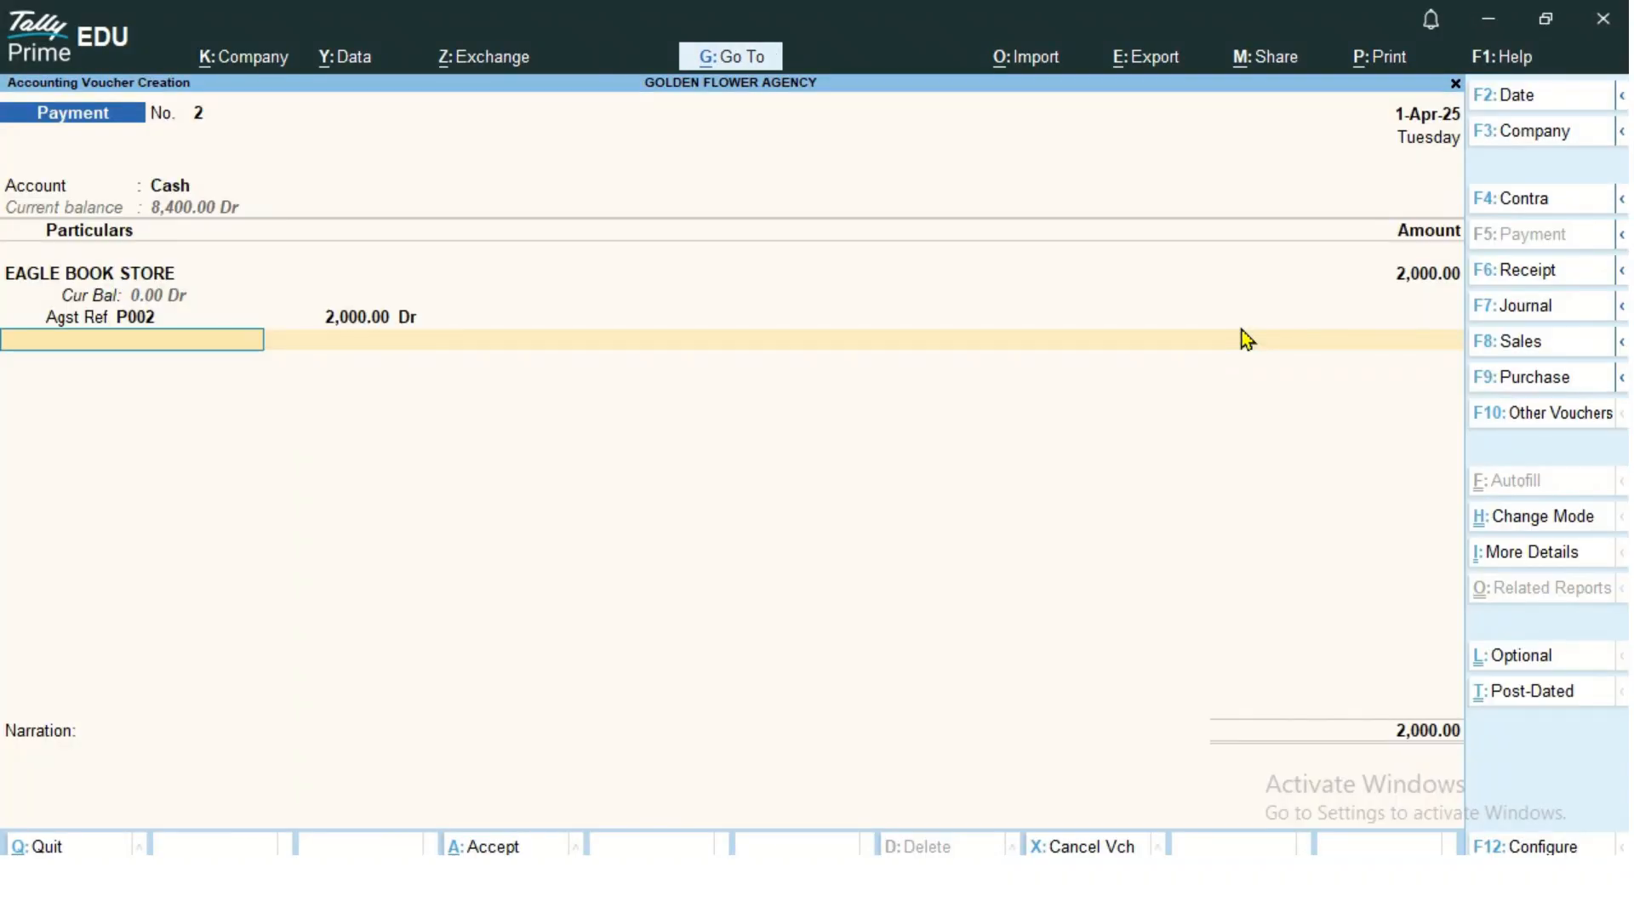
pyautogui.press('Return')
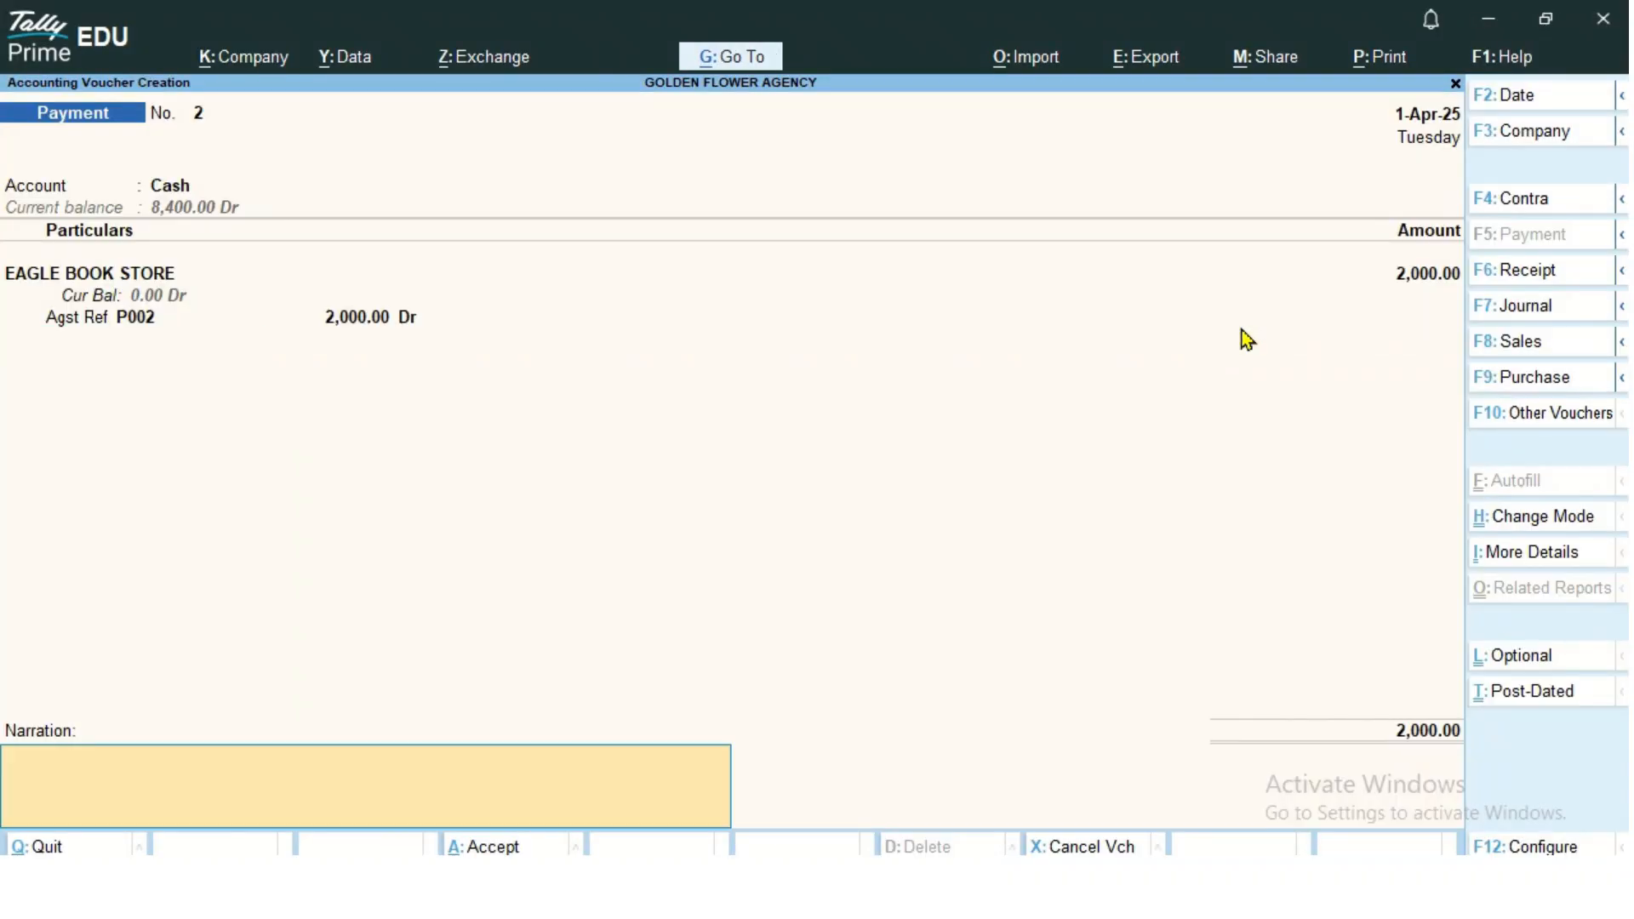
pyautogui.press('Return')
pyautogui.press('Return')
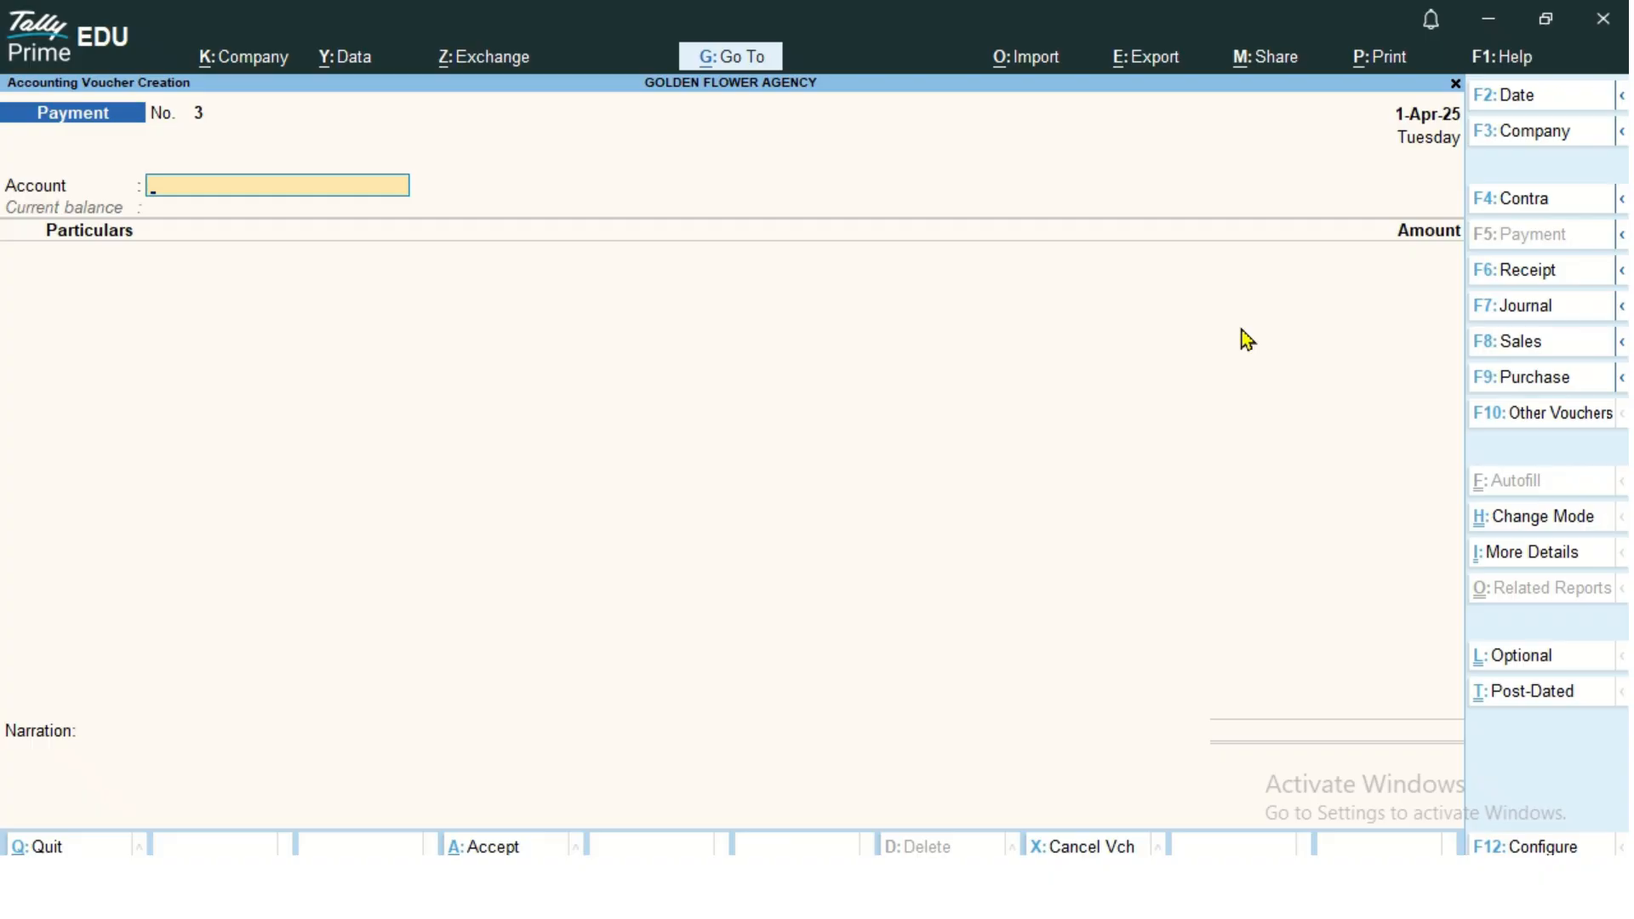
# Step: Leave voucher entry and open the Balance Sheet to examine liabilities and assets after the supplier payment
pyautogui.press('Escape')
pyautogui.press('Down')
pyautogui.press('Down')
pyautogui.press('Down')
pyautogui.press('Down')
pyautogui.press('Up')
pyautogui.press('Return')
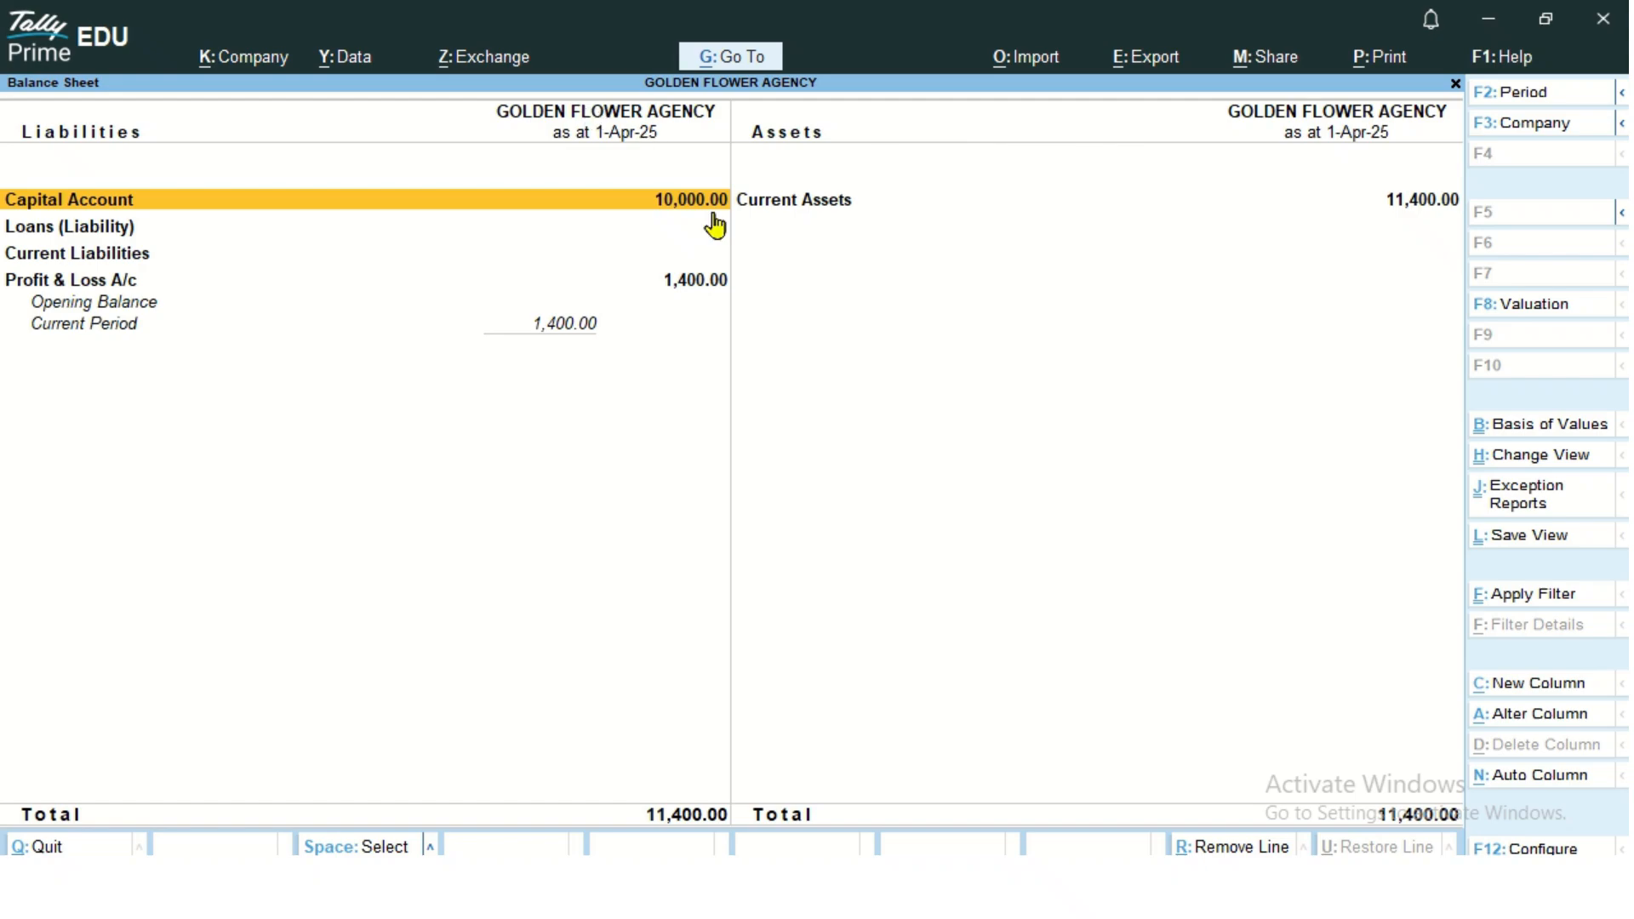
# Step: Close the Balance Sheet and open the outstandings report choices within the statements of accounts
pyautogui.press('Escape')
pyautogui.press('Down')
pyautogui.press('Down')
pyautogui.press('Up')
pyautogui.press('Down')
pyautogui.press('Down')
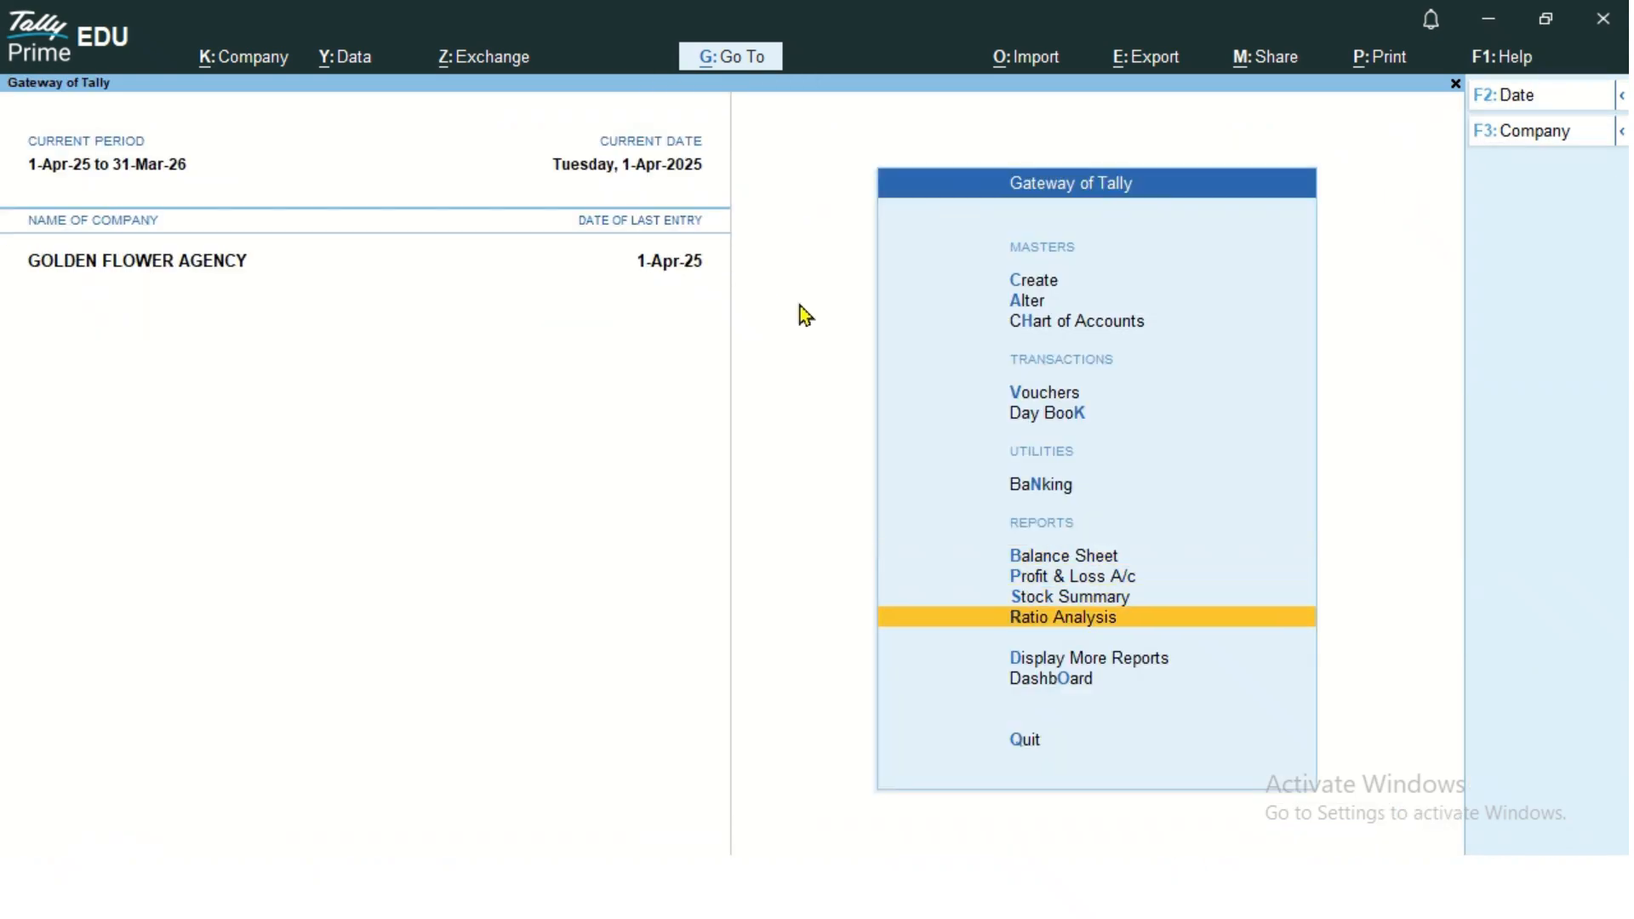
pyautogui.press('Down')
pyautogui.press('Return')
pyautogui.press('Down')
pyautogui.press('Down')
pyautogui.press('Down')
pyautogui.press('Down')
pyautogui.press('Down')
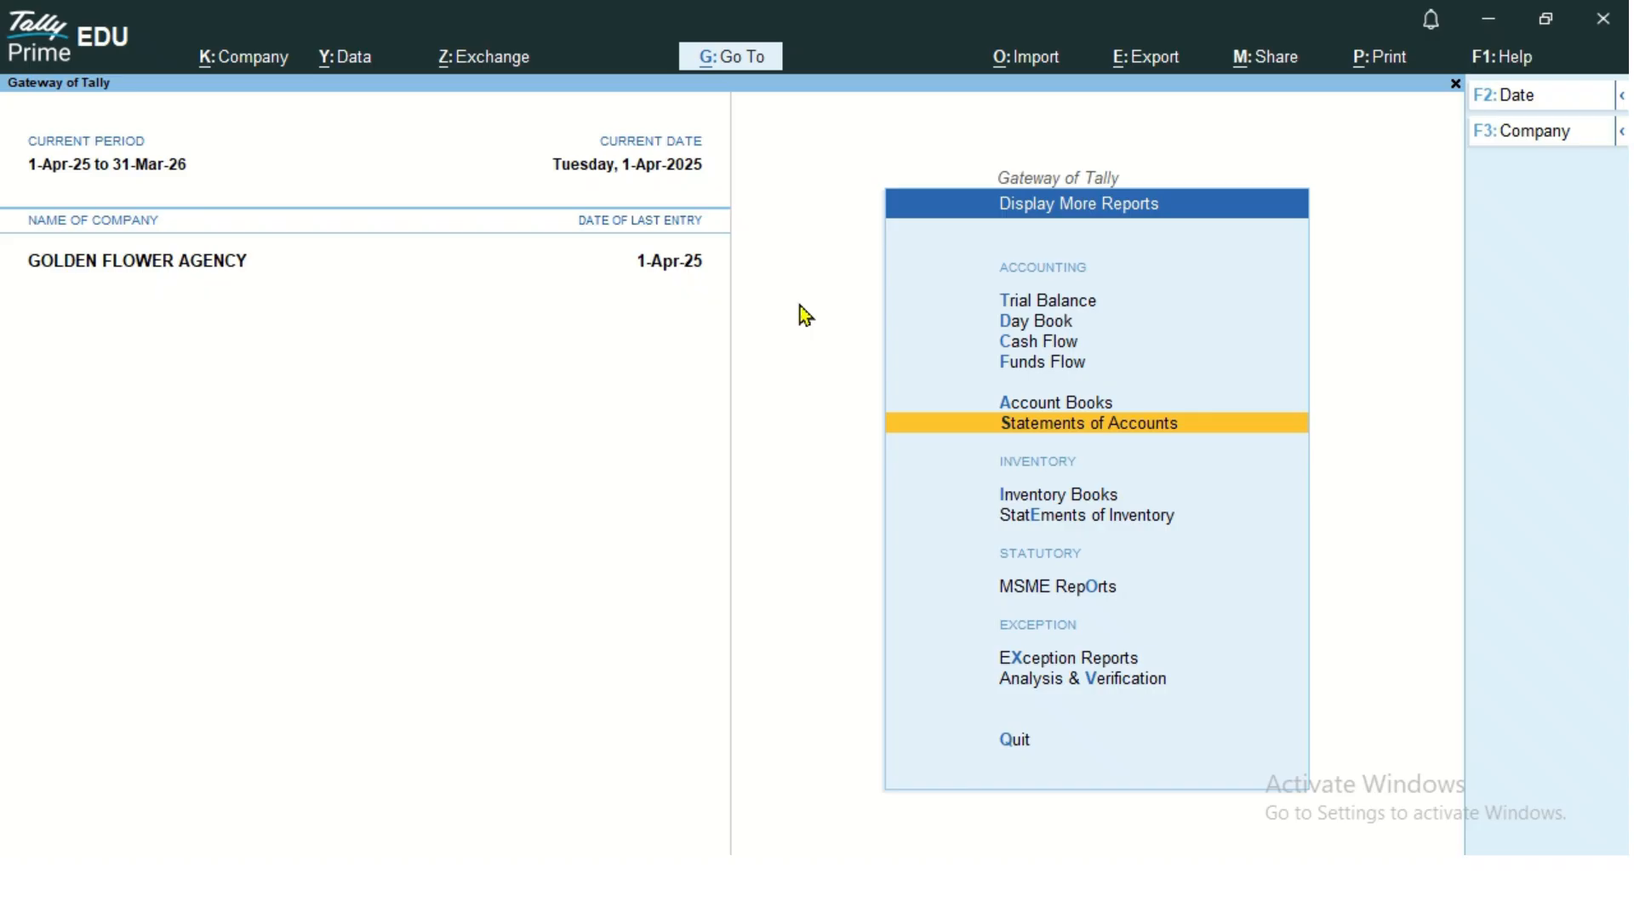
pyautogui.press('Return')
pyautogui.press('Return')
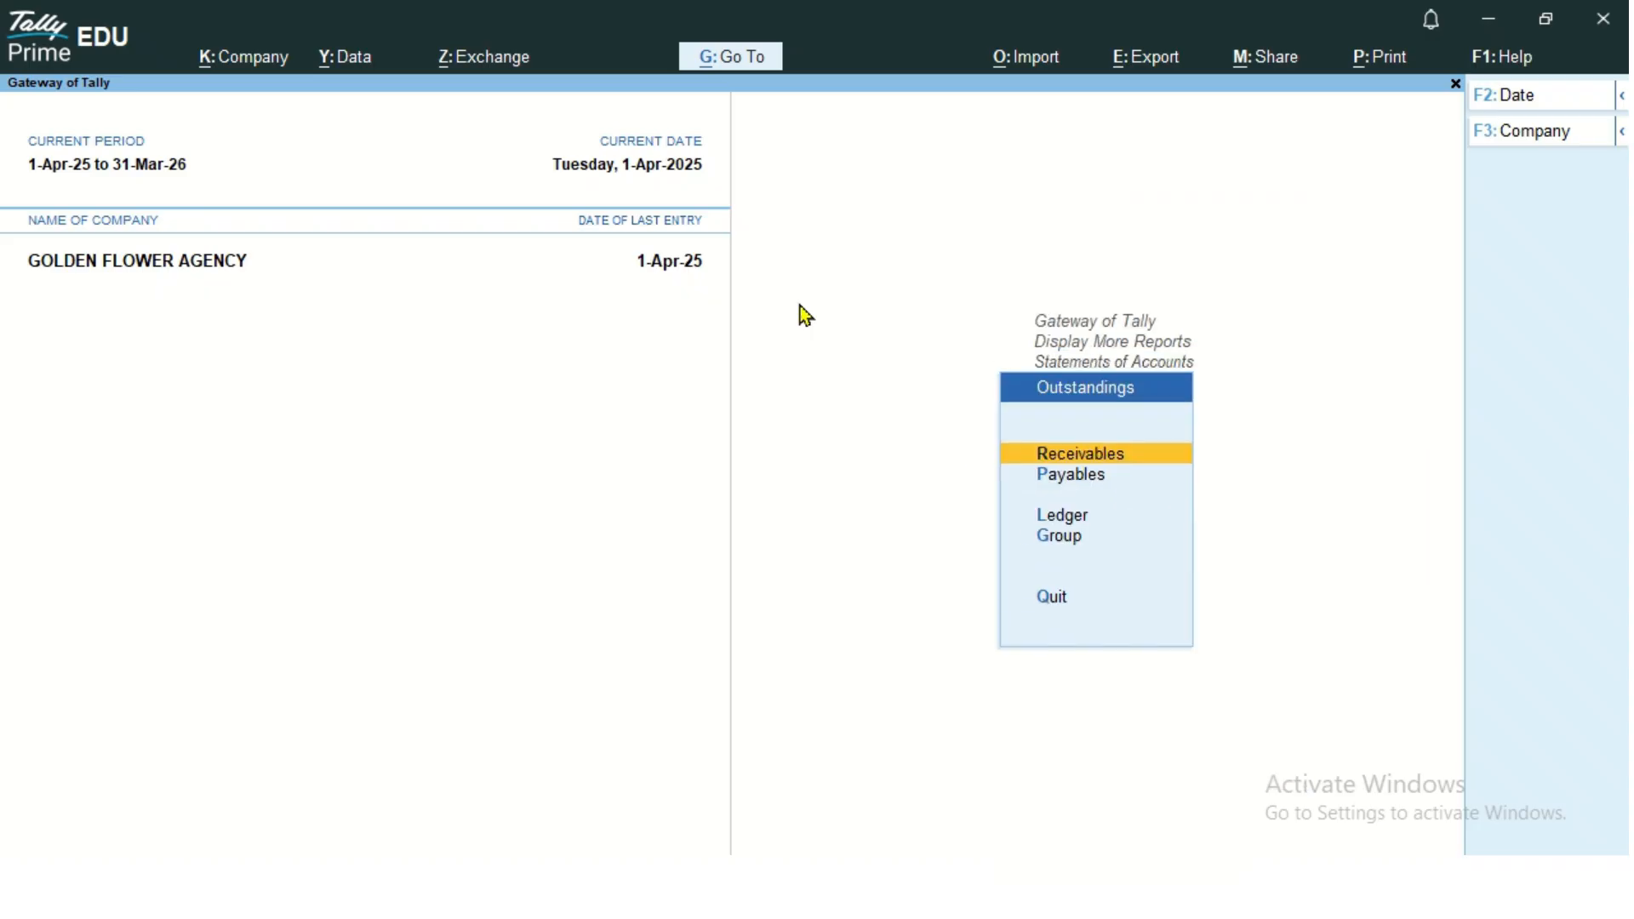
# Step: Check the outstanding receivables and payables for pending bills, and return to the Gateway of Tally
pyautogui.press('Return')
pyautogui.press('F5')
pyautogui.press('Escape')
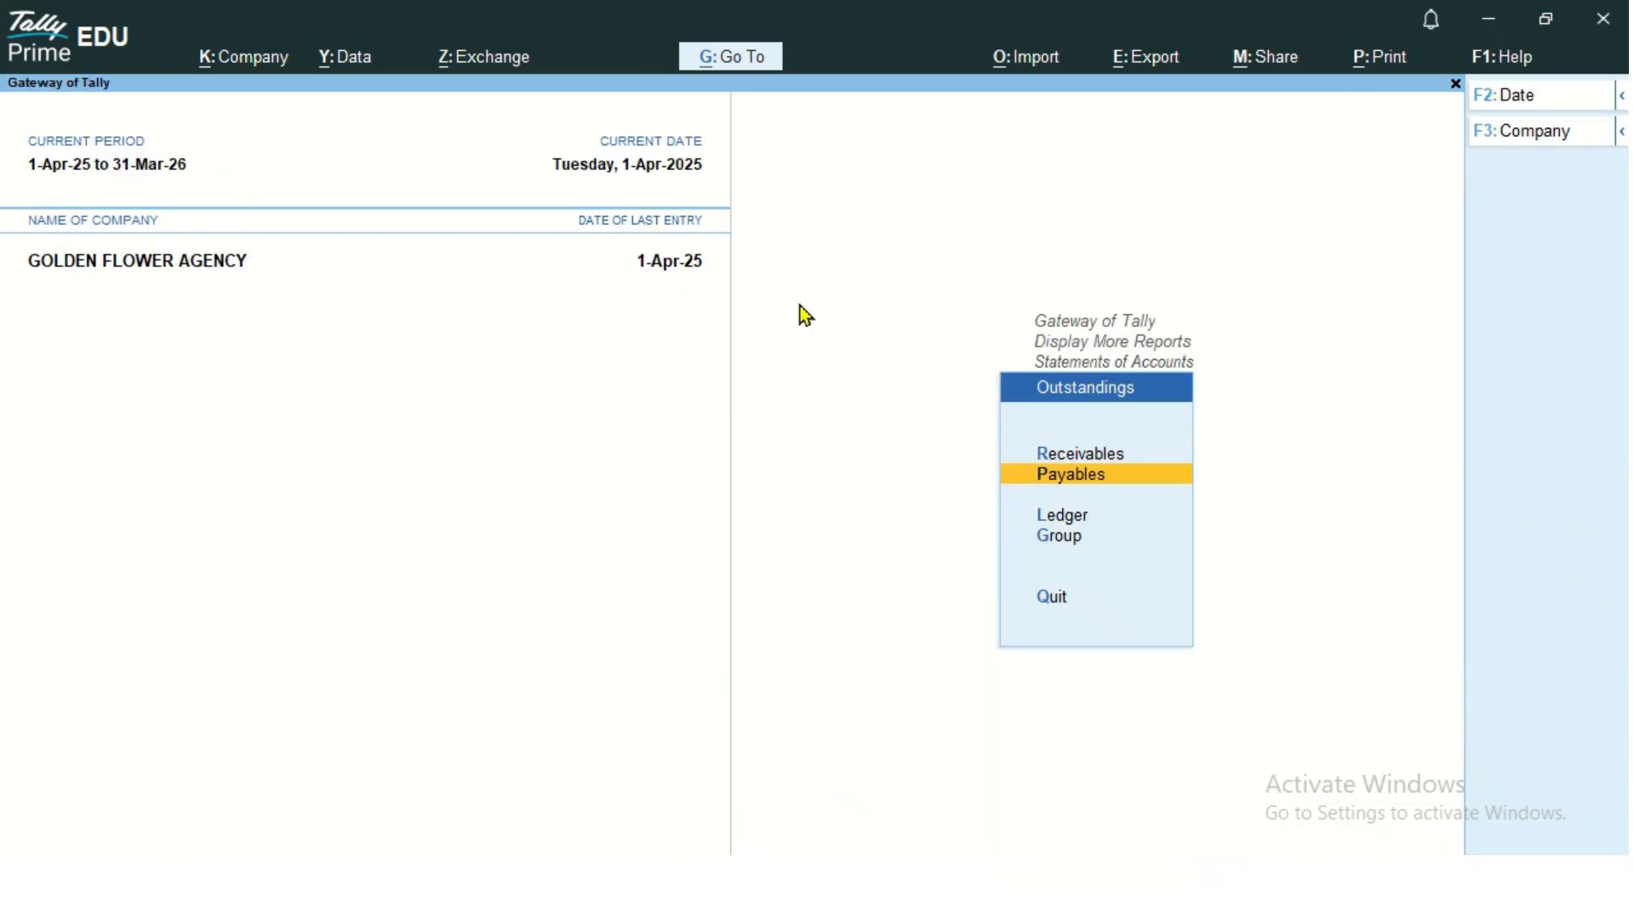
pyautogui.press('Down')
pyautogui.press('Escape')
pyautogui.press('Escape')
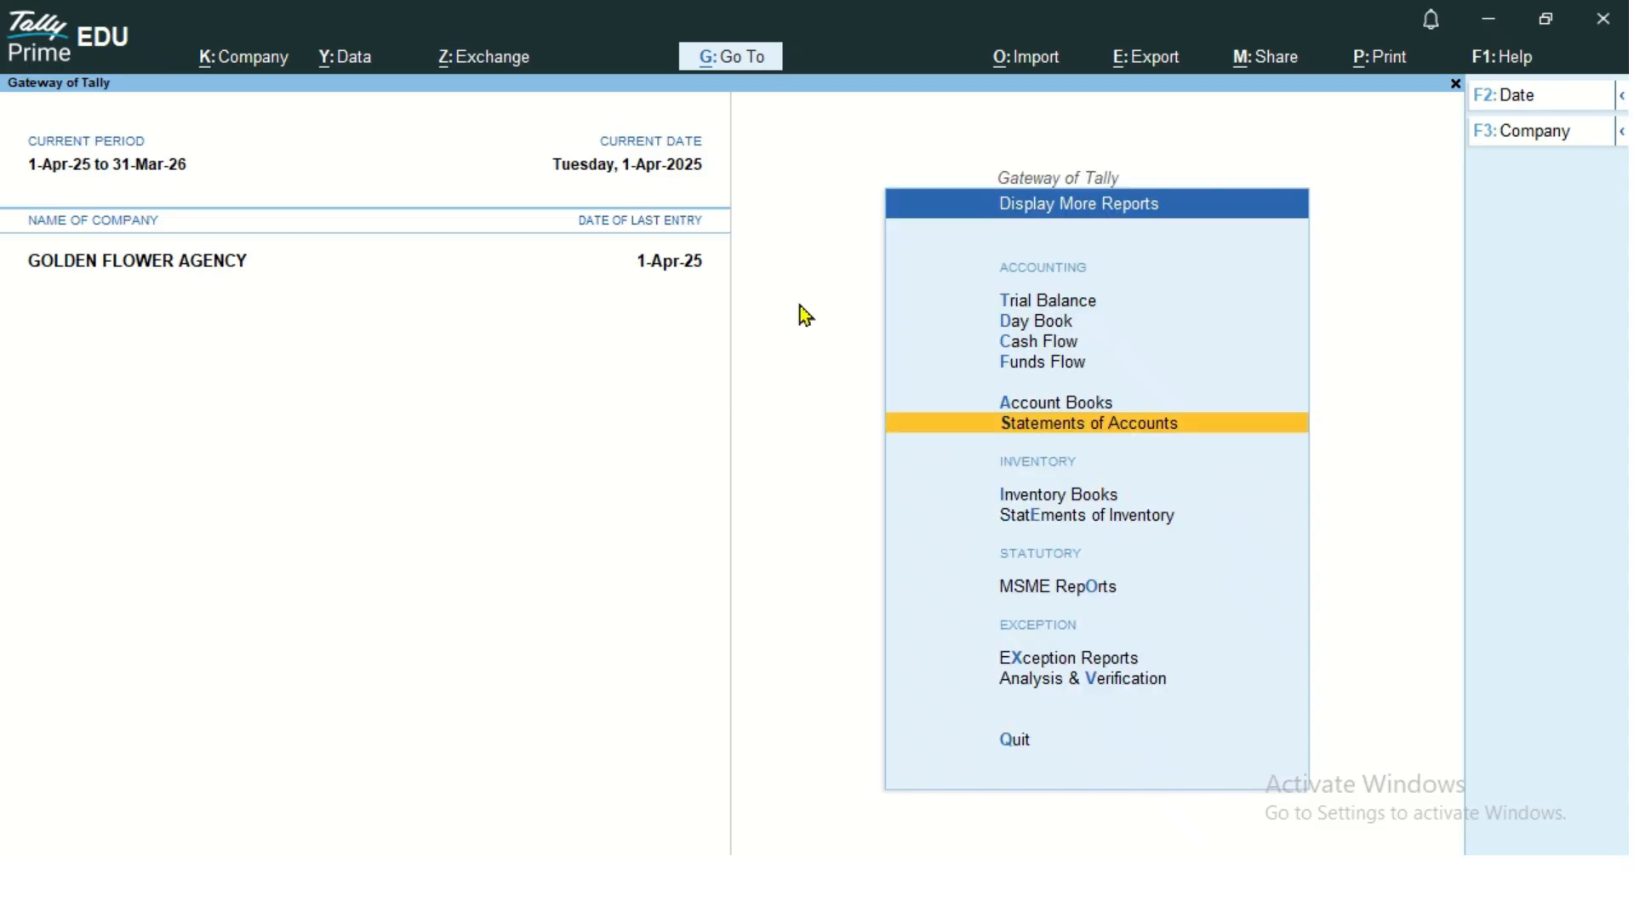
pyautogui.press('Escape')
pyautogui.press('Escape')
pyautogui.press('Escape')
# Step: Open voucher entry and switch the voucher type to Purchase
pyautogui.press('Up')
pyautogui.press('Down')
pyautogui.press('Down')
pyautogui.press('Down')
pyautogui.press('Down')
pyautogui.press('Down')
pyautogui.press('Up')
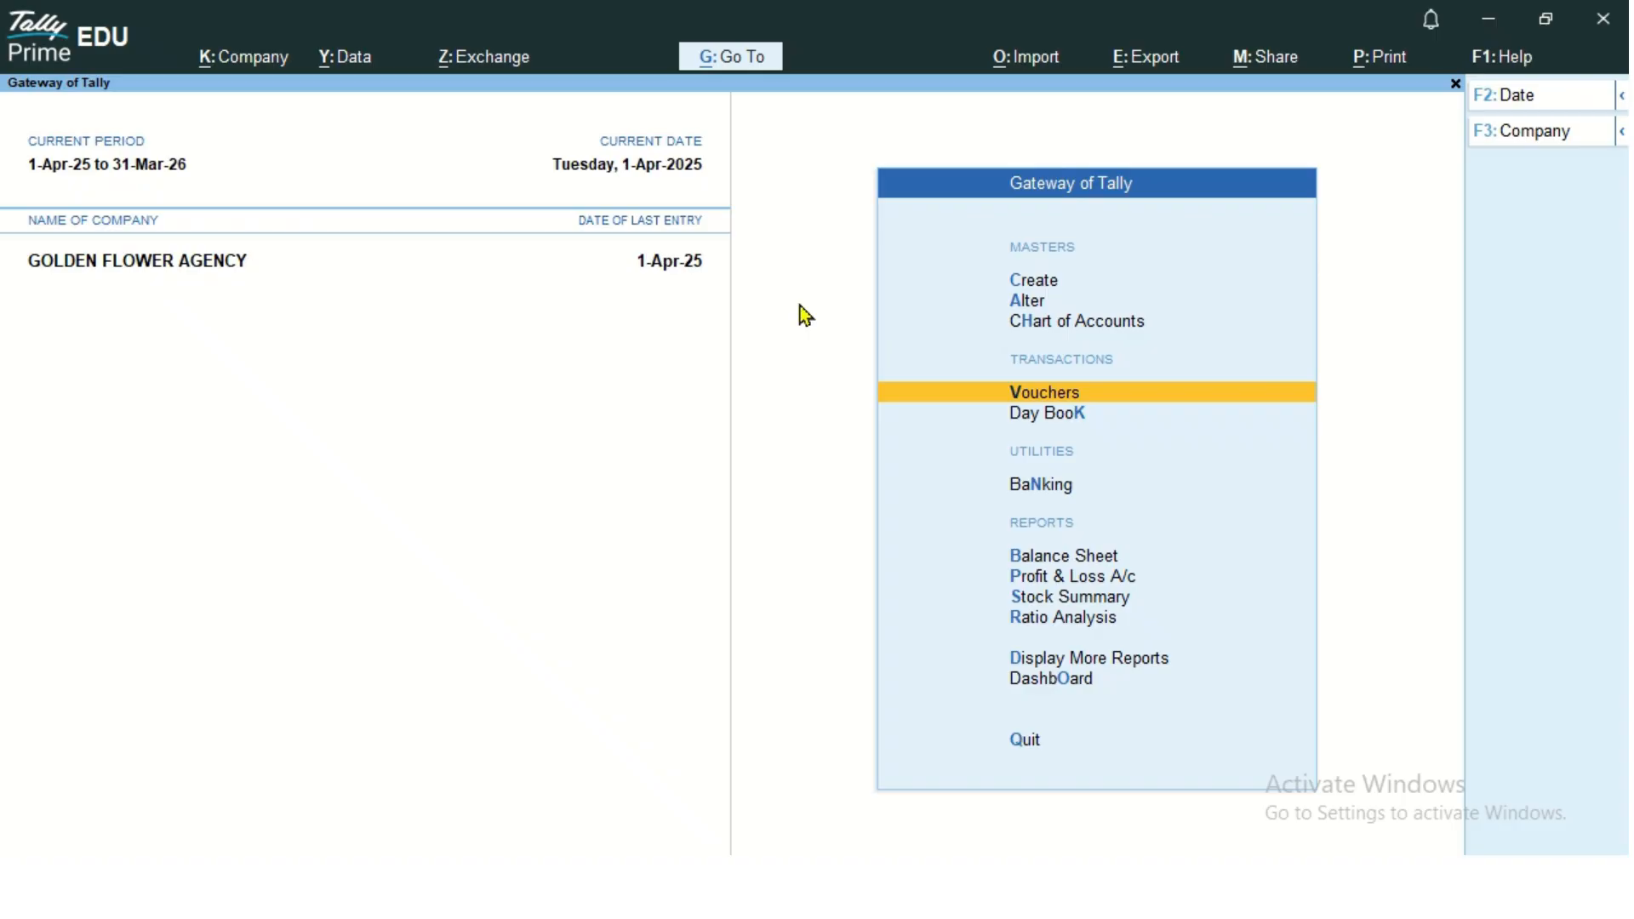
pyautogui.press('Return')
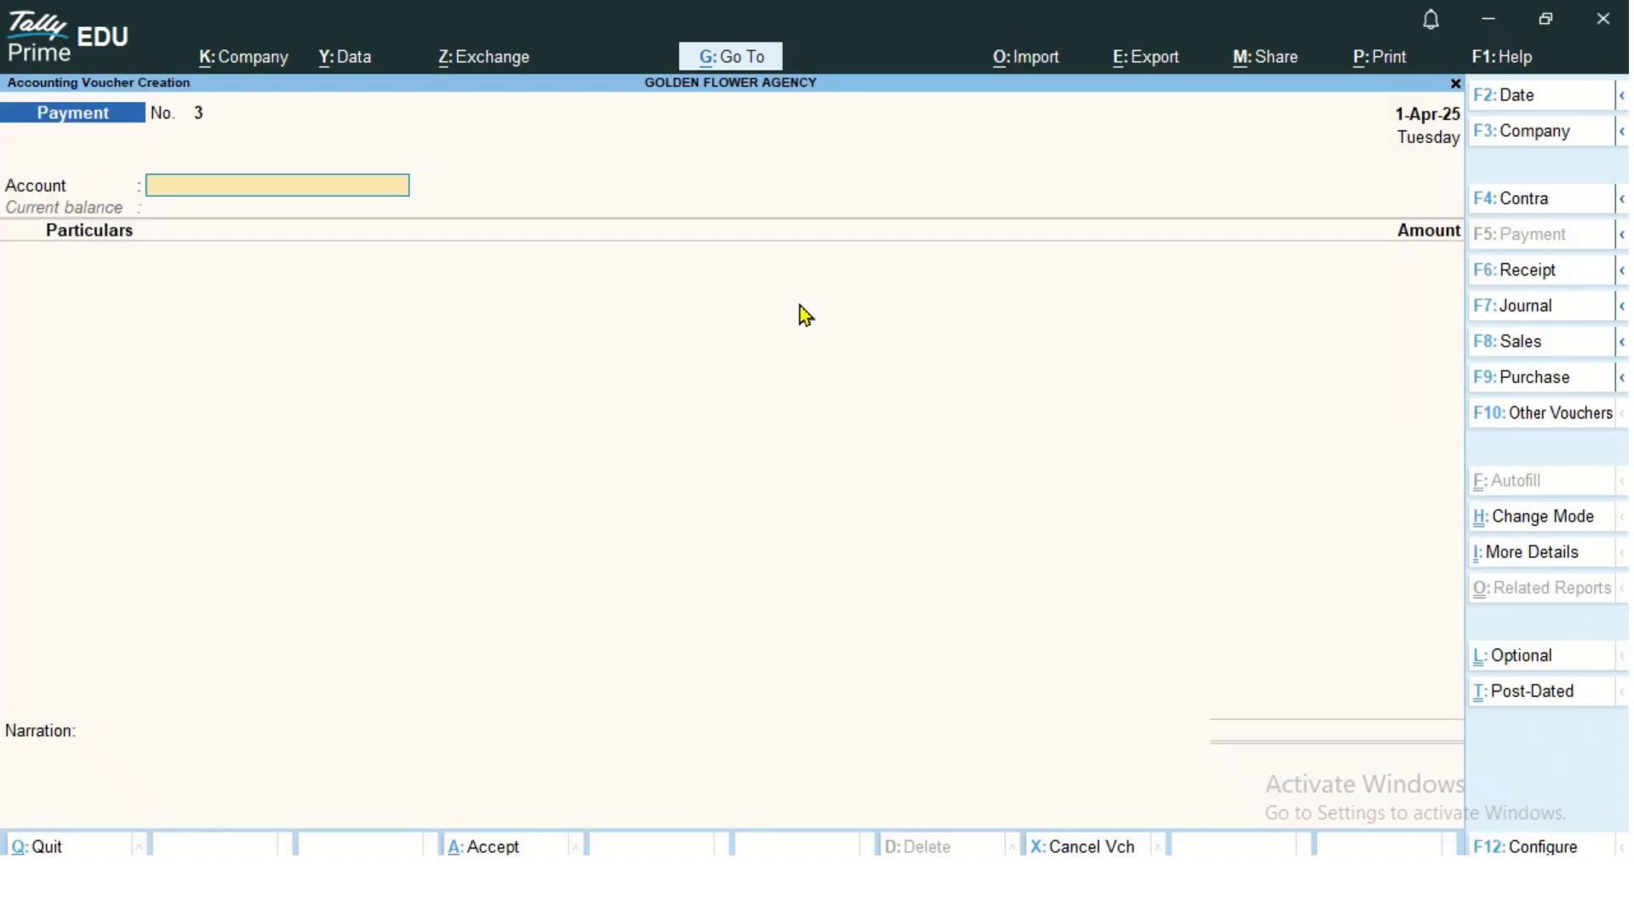
pyautogui.click(1558, 383)
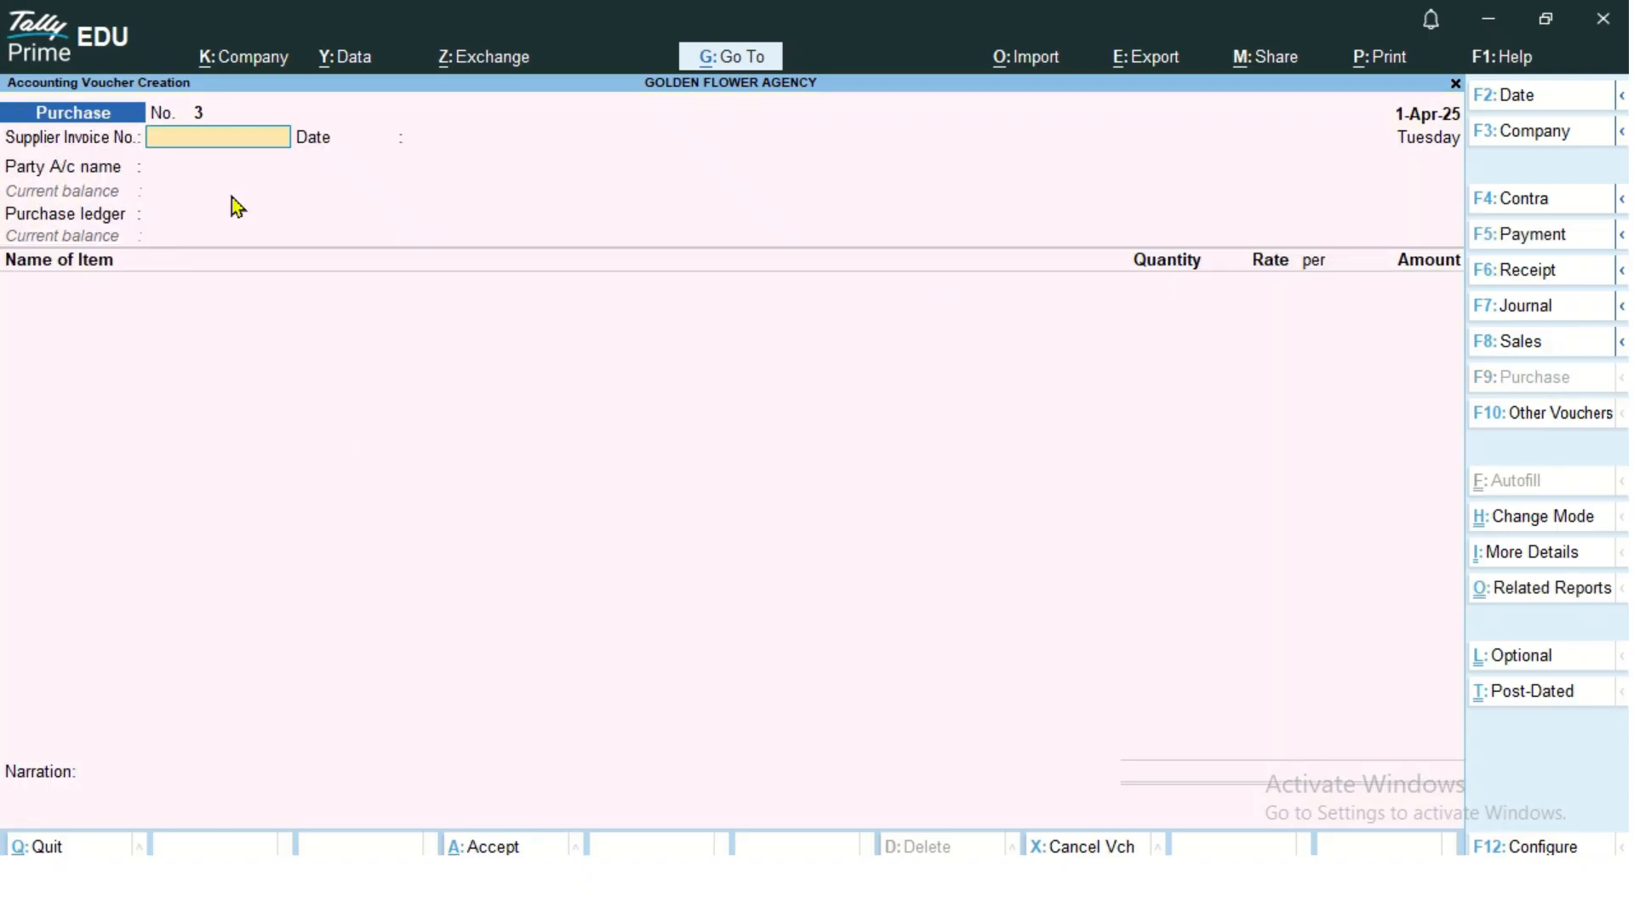
# Step: Leave the blank purchase voucher and examine the Tally Book closing balance in the Stock Summary
pyautogui.press('Escape')
pyautogui.press('Return')
pyautogui.press('Down')
pyautogui.press('Down')
pyautogui.press('Down')
pyautogui.press('Down')
pyautogui.press('Down')
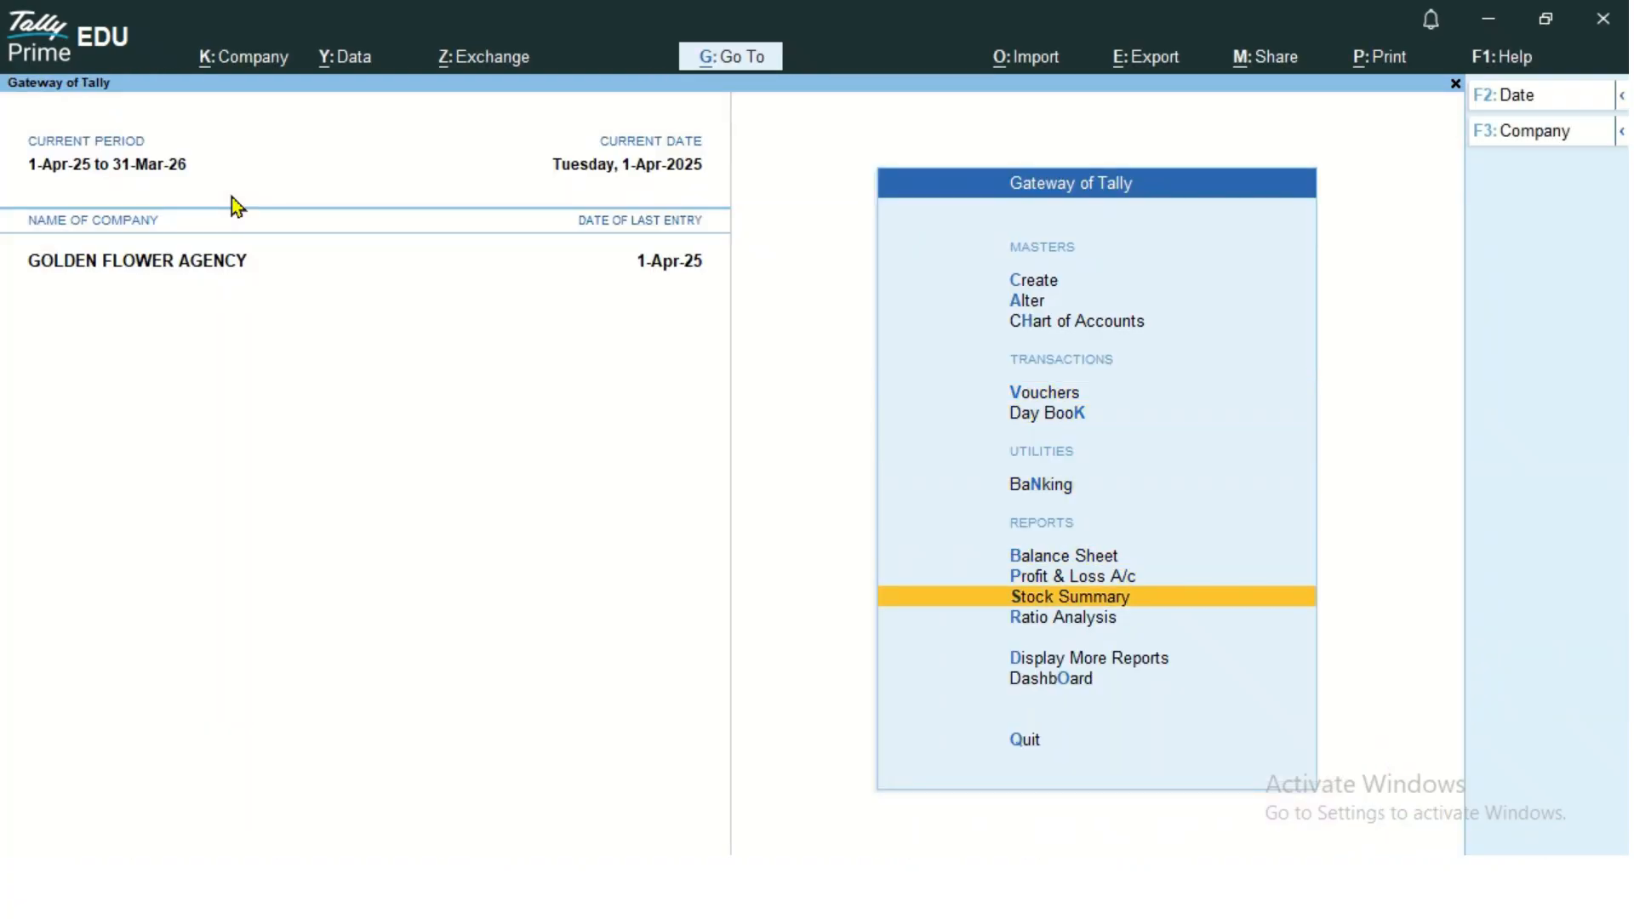
pyautogui.press('Return')
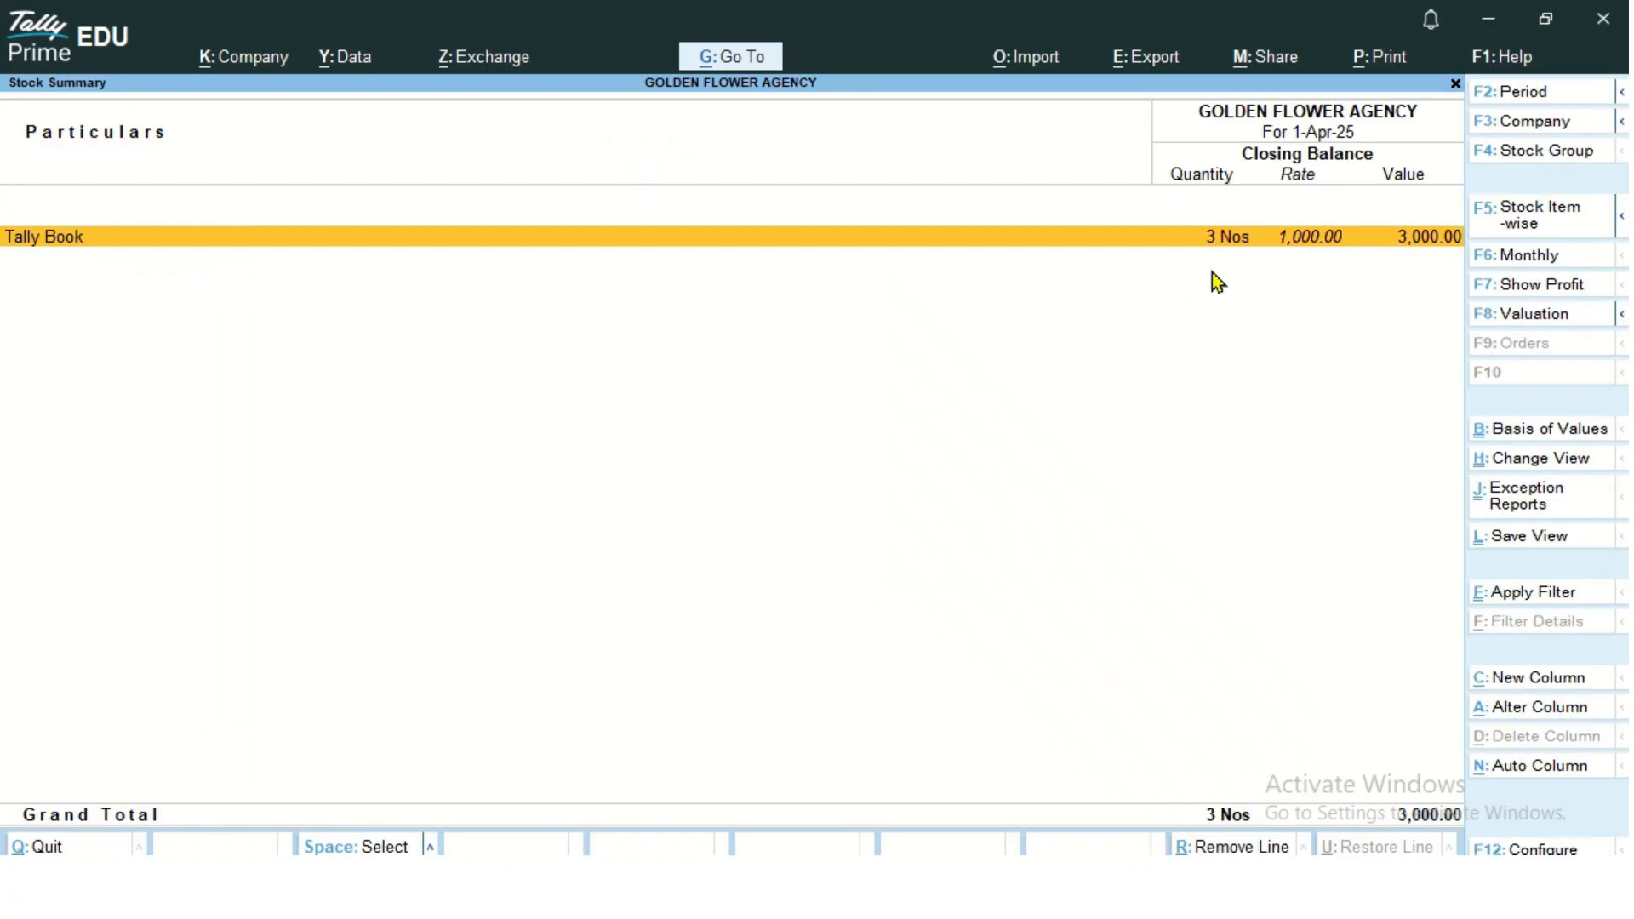
pyautogui.press('Escape')
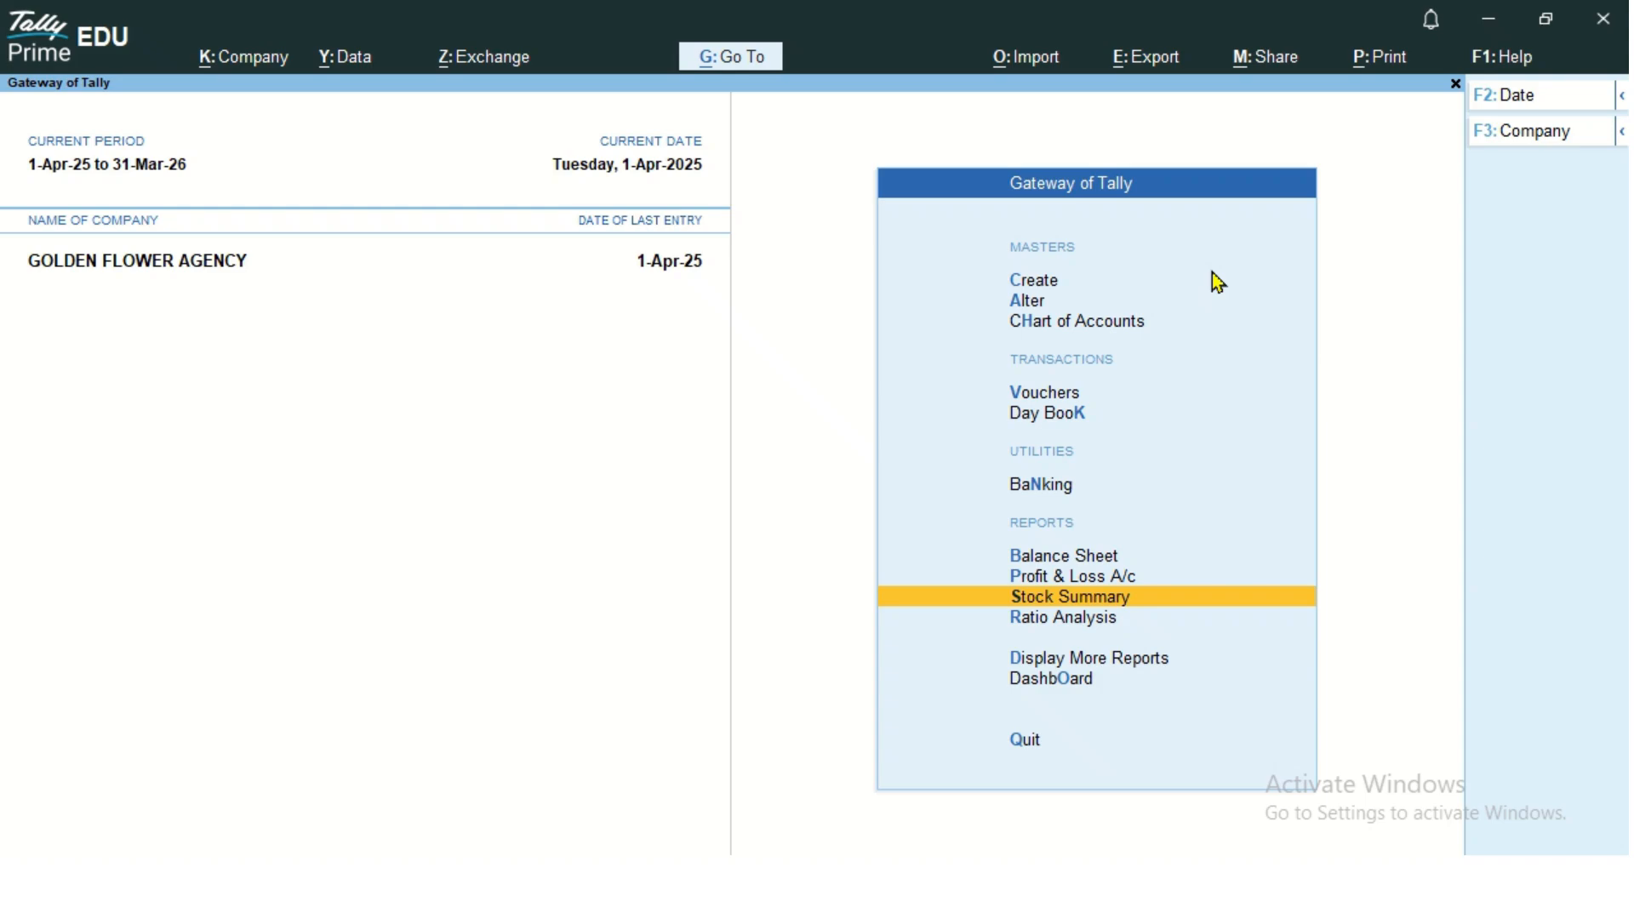
# Step: Reopen the purchase voucher and enter supplier invoice number P003 dated 1-Apr-25
pyautogui.press('Up')
pyautogui.press('Up')
pyautogui.press('Up')
pyautogui.press('Up')
pyautogui.press('Up')
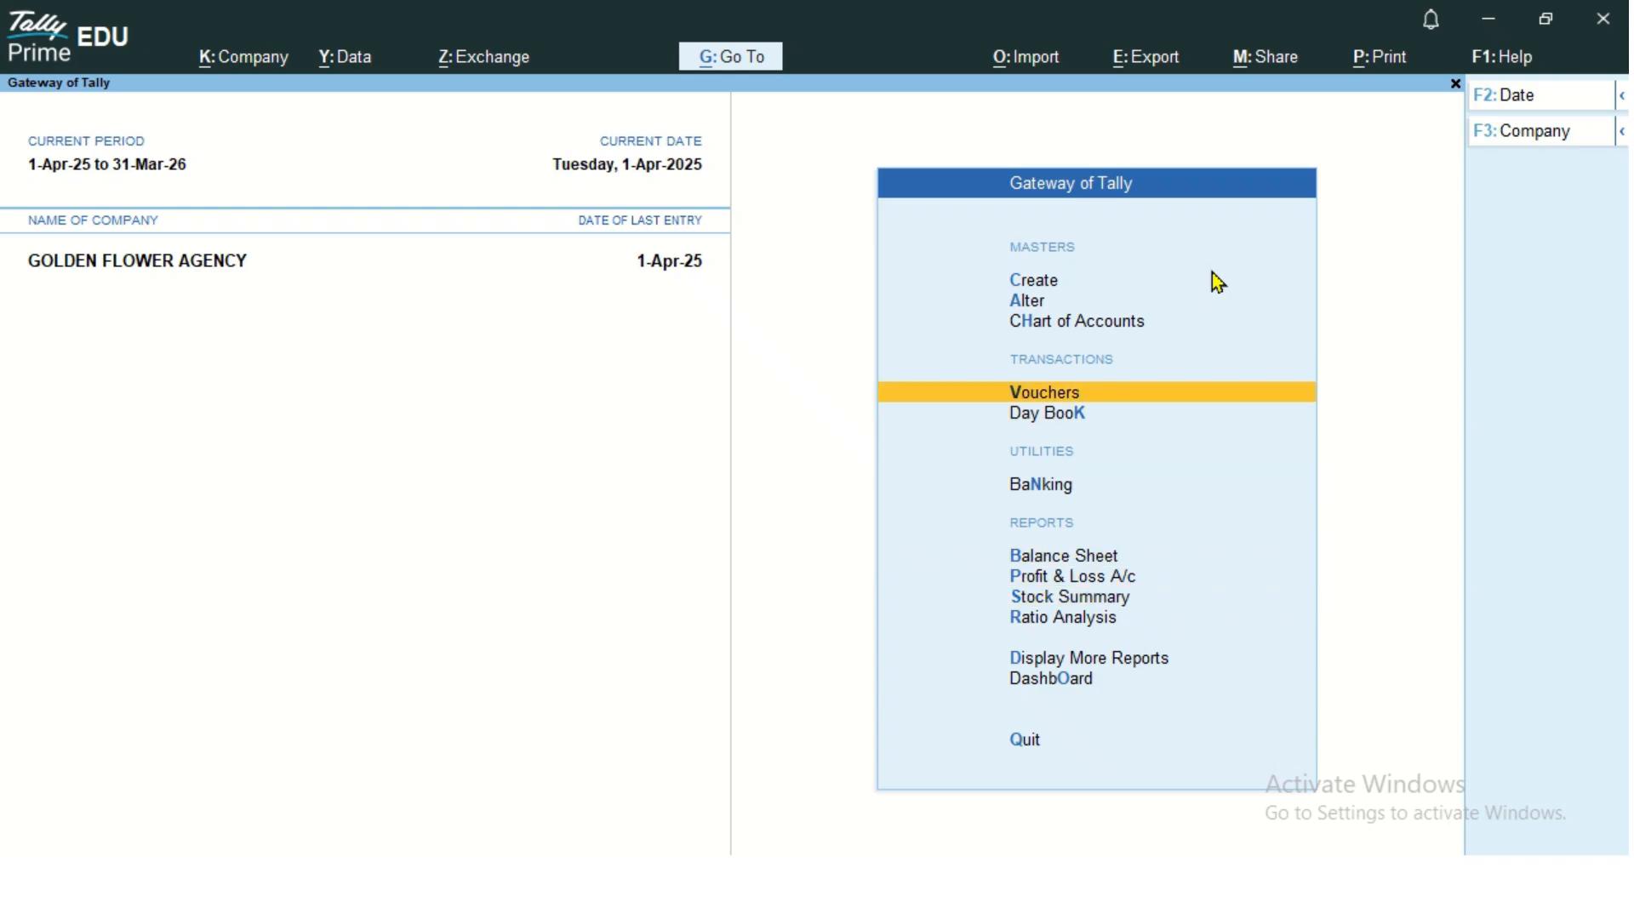
pyautogui.press('Return')
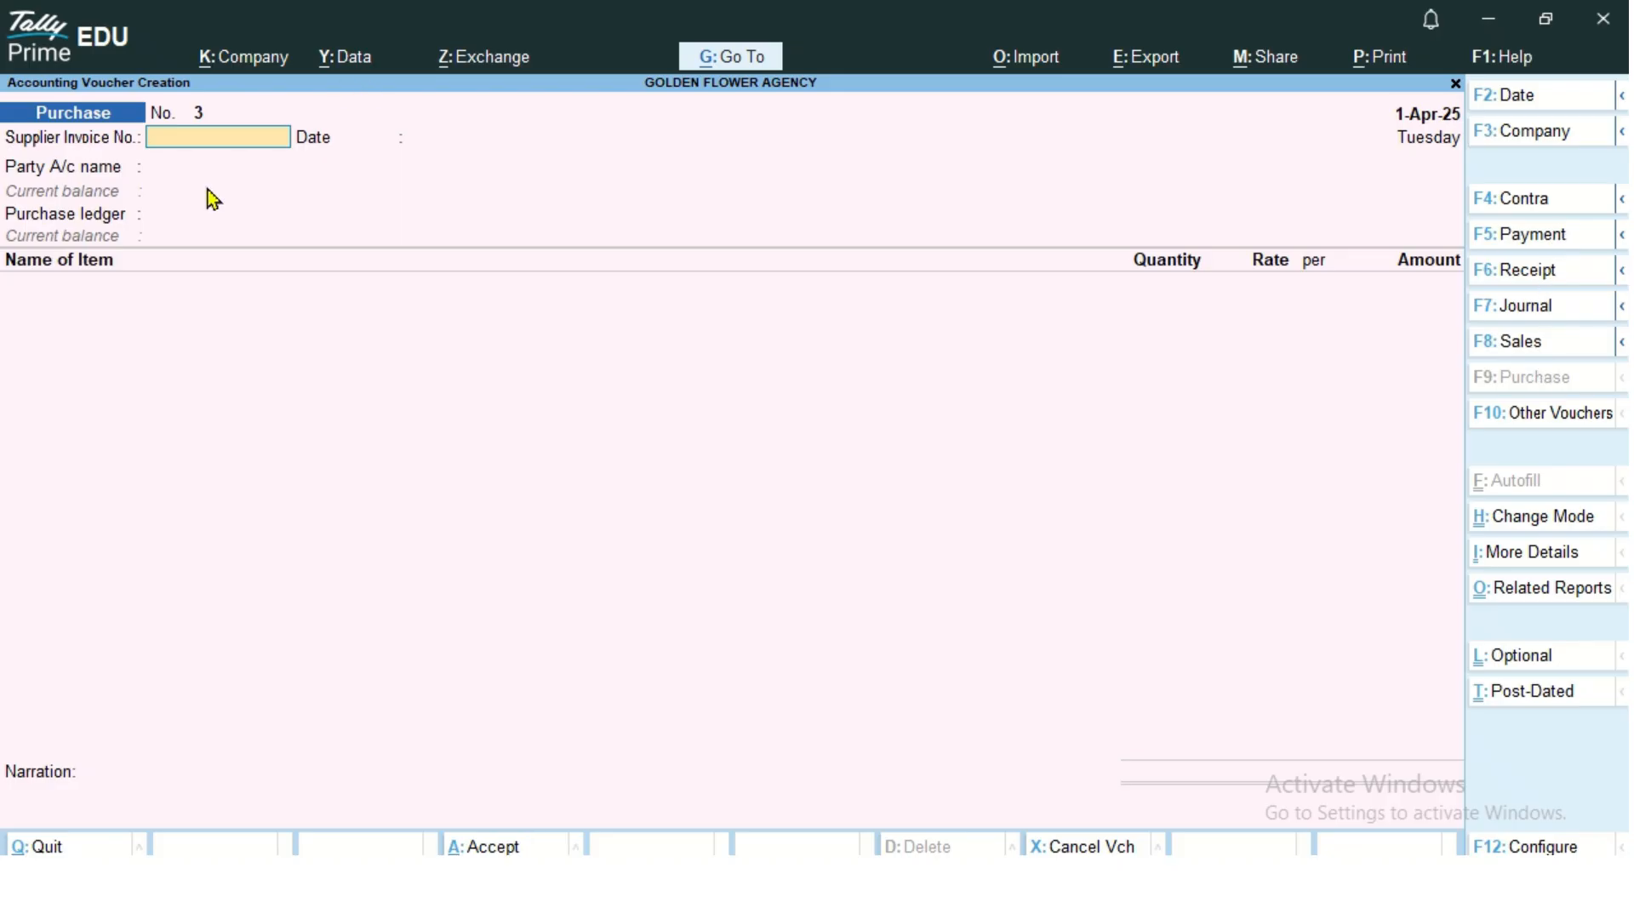
pyautogui.write('P003')
pyautogui.press('Return')
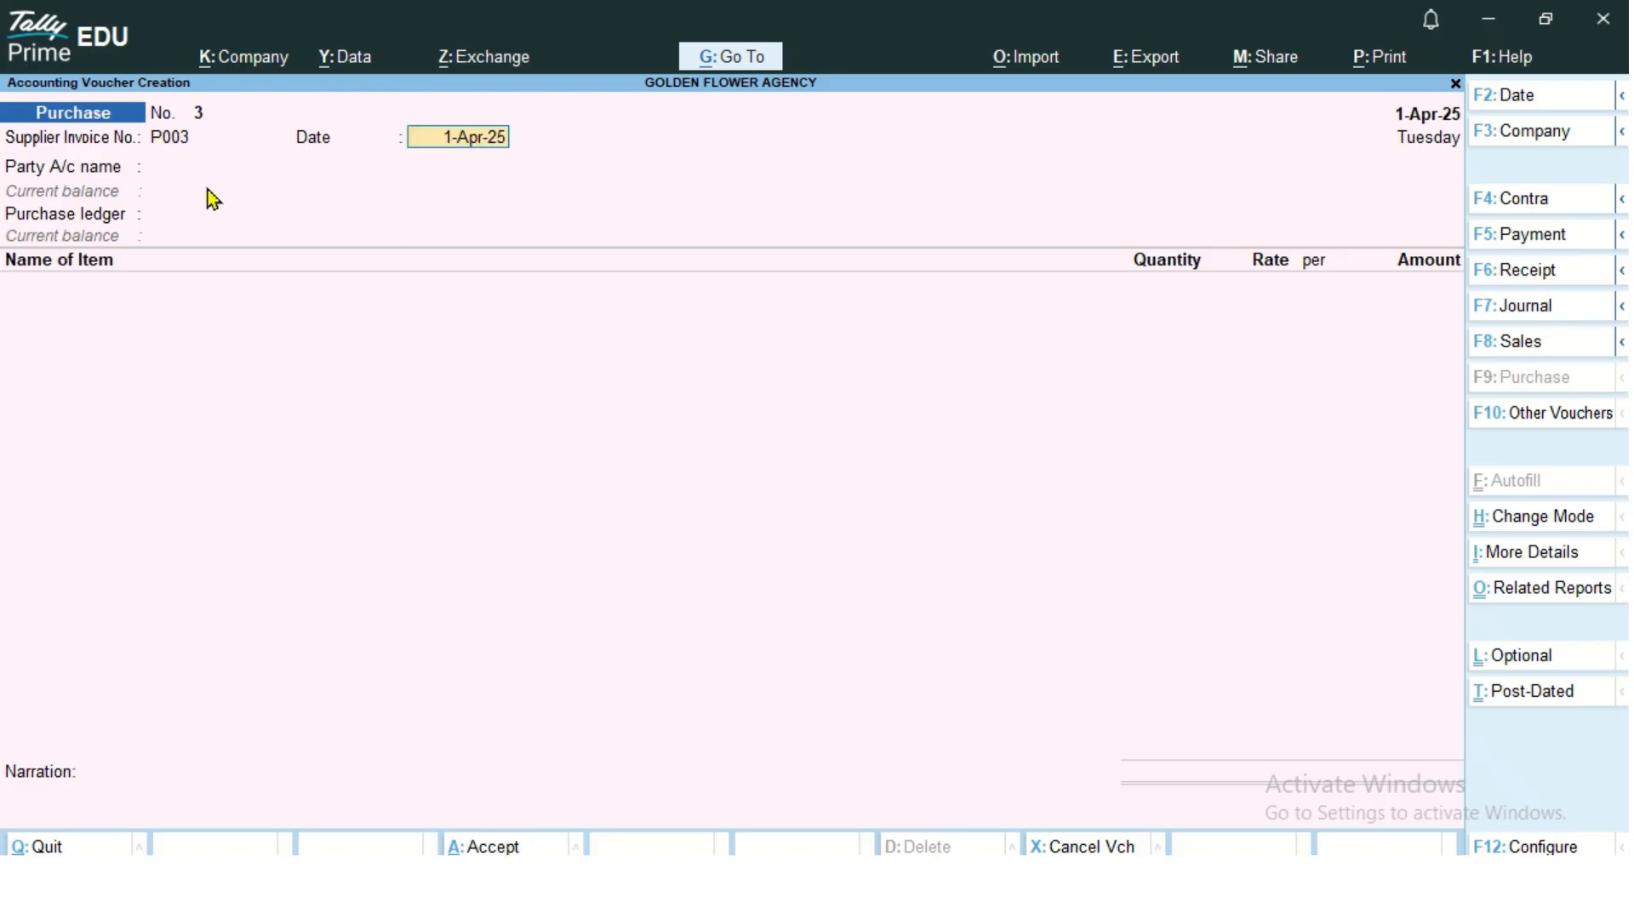
pyautogui.press('Return')
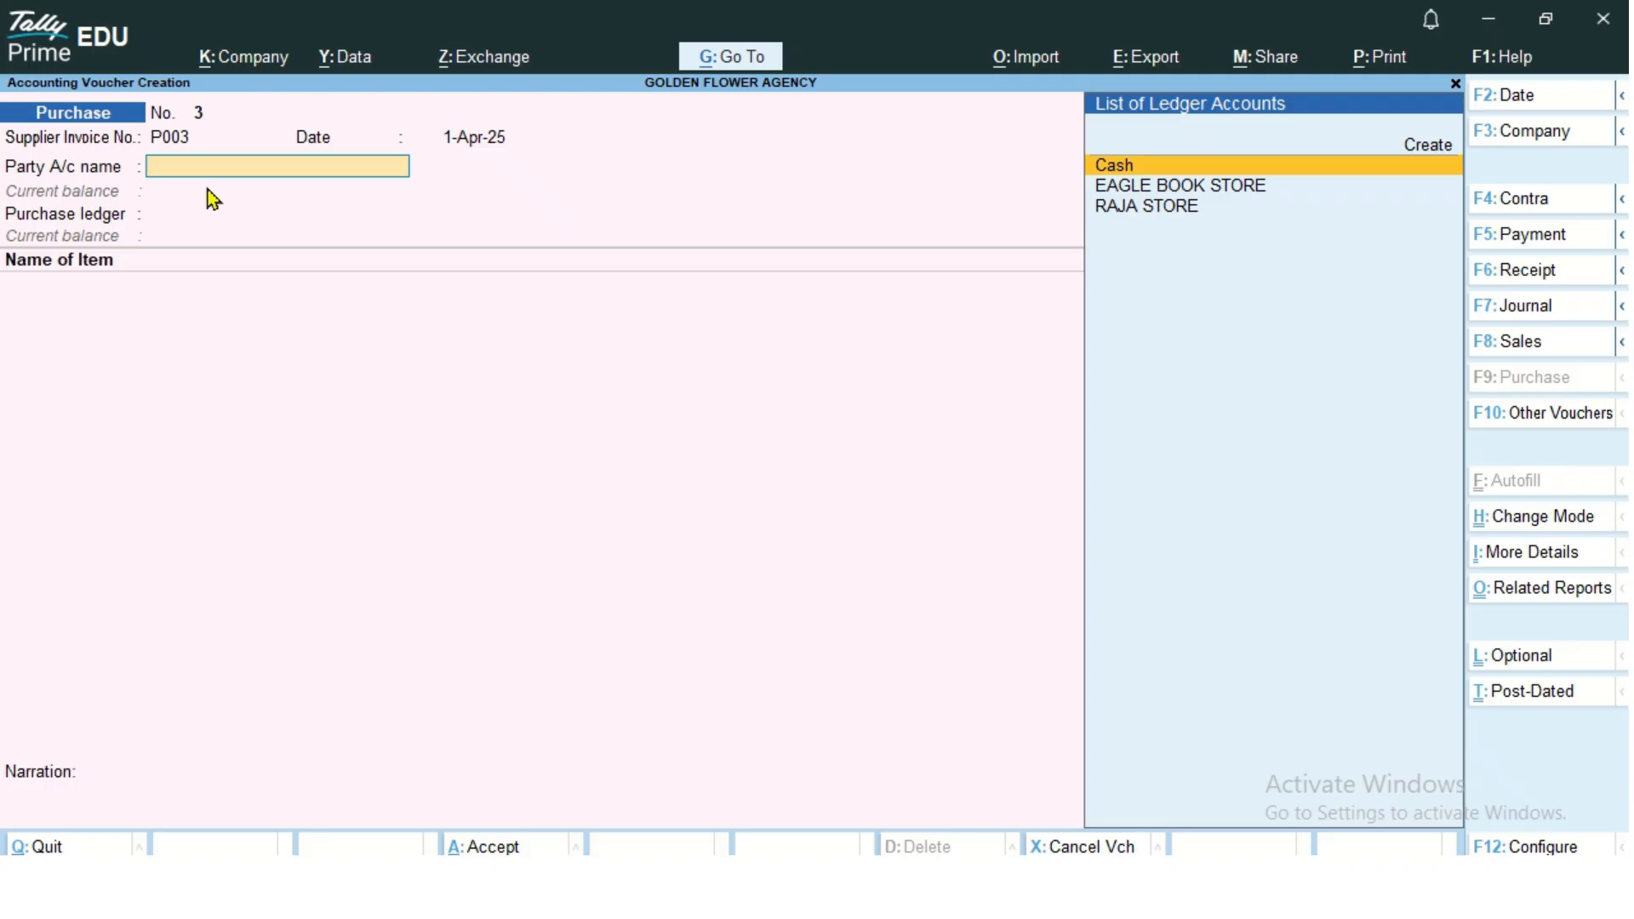
# Step: Choose EAGLE BOOK STORE as the party with its default details, and CREDIT PURCHASE A/C as the purchase ledger
pyautogui.press('Down')
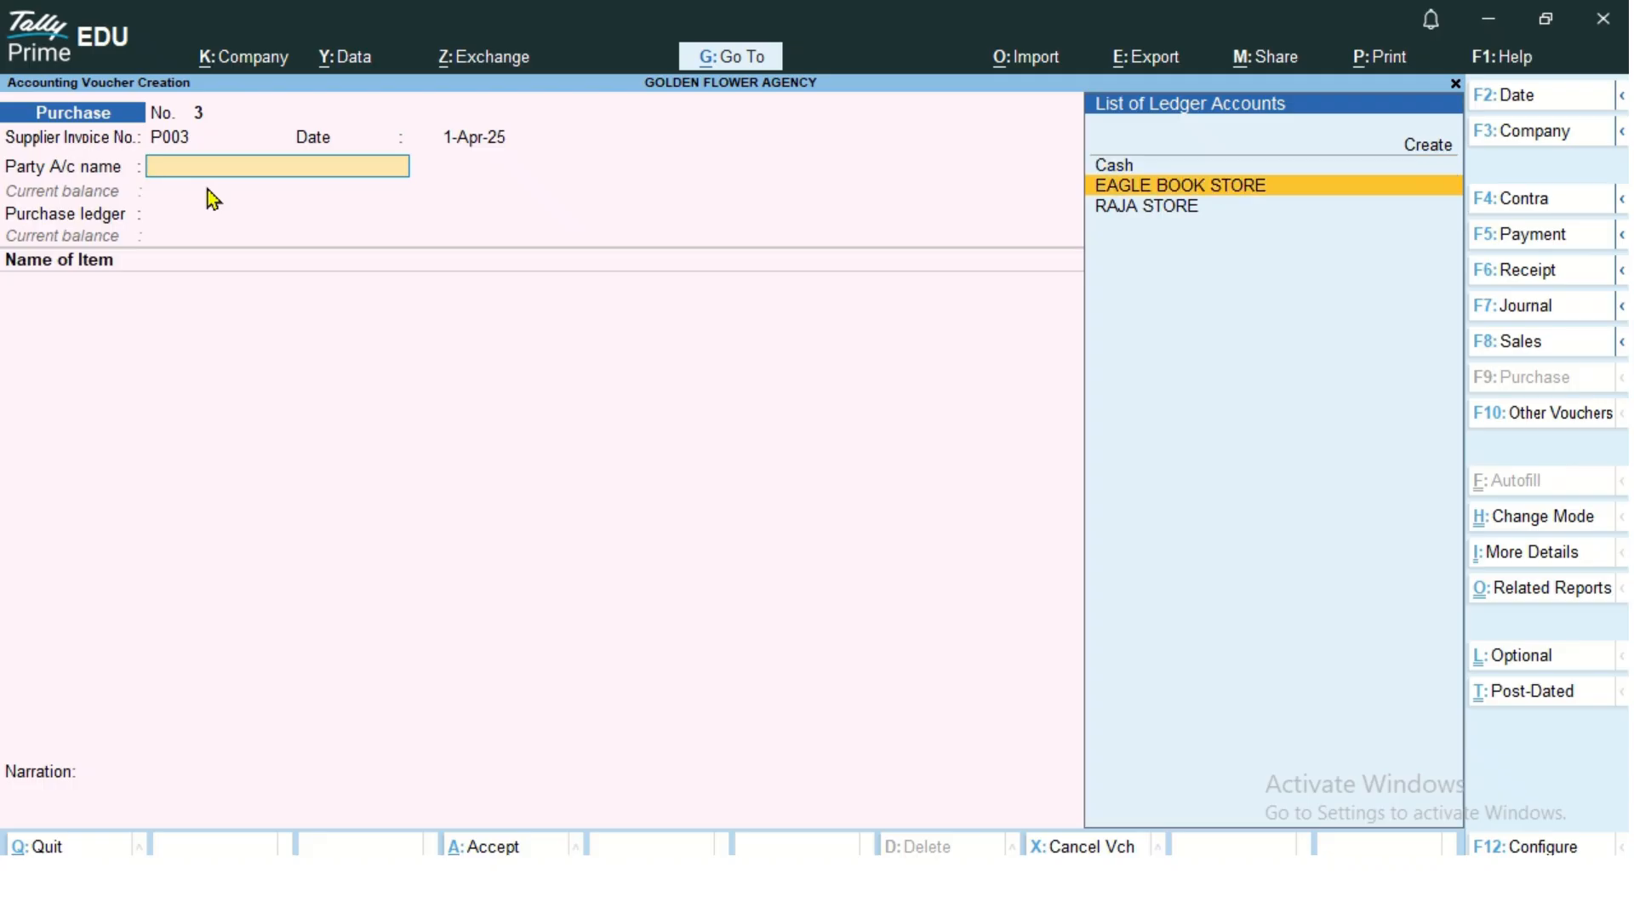
pyautogui.press('Return')
pyautogui.press('Return')
pyautogui.press('Return')
pyautogui.press('Return')
pyautogui.press('Return')
pyautogui.press('Return')
pyautogui.press('Return')
pyautogui.press('Return')
pyautogui.press('Return')
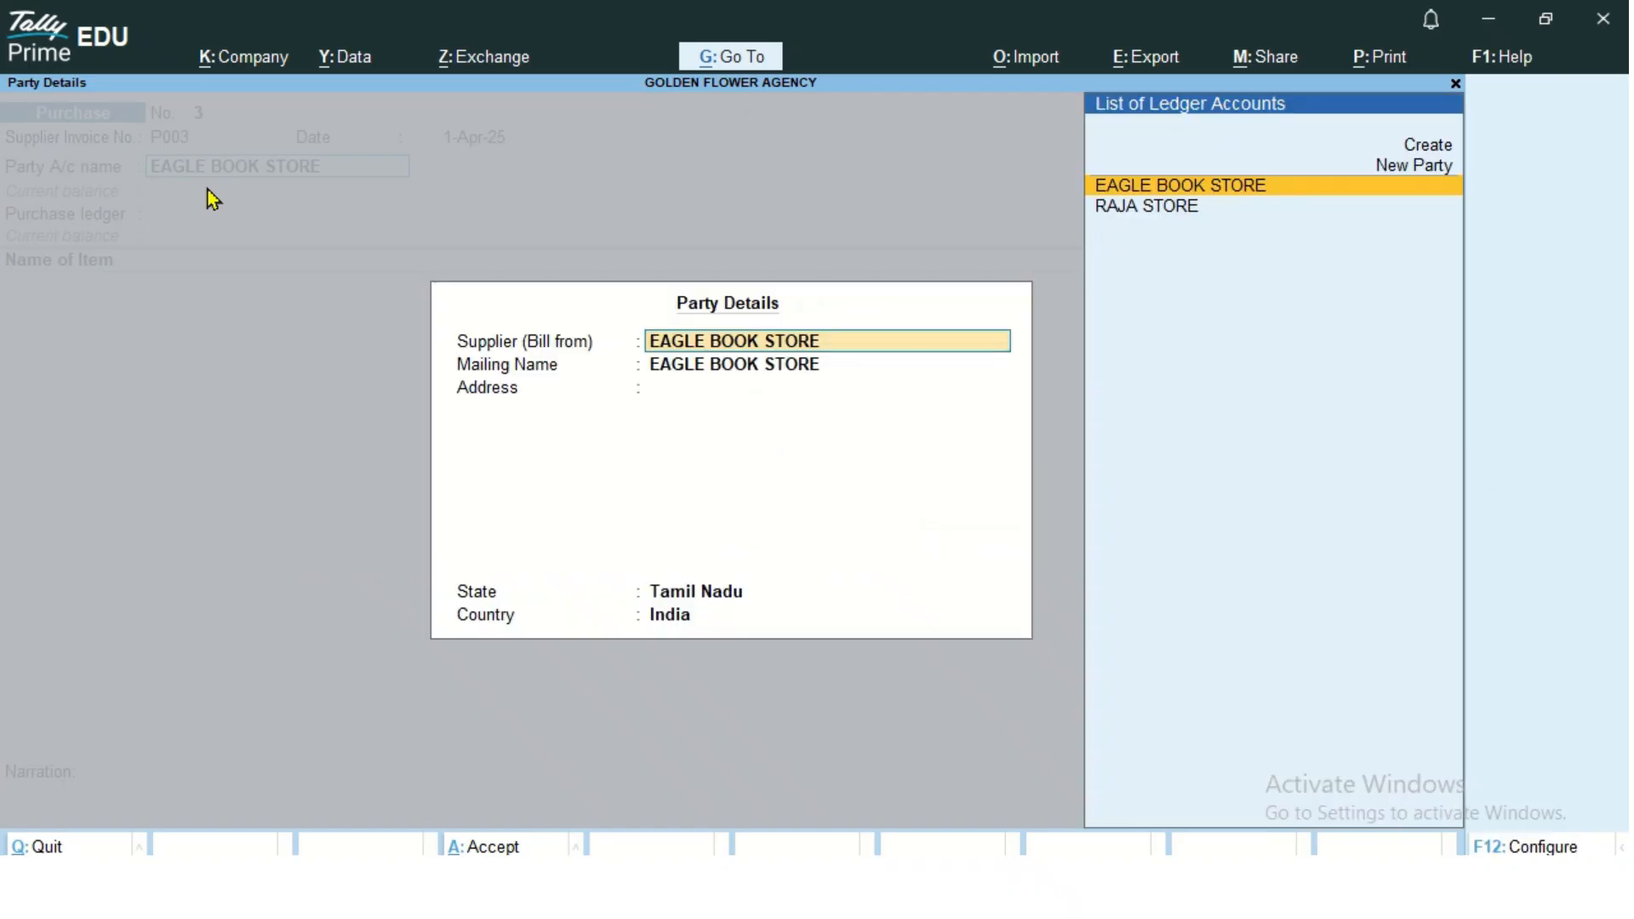
pyautogui.press('Return')
pyautogui.press('Return')
pyautogui.press('Return')
pyautogui.press('Return')
pyautogui.press('Return')
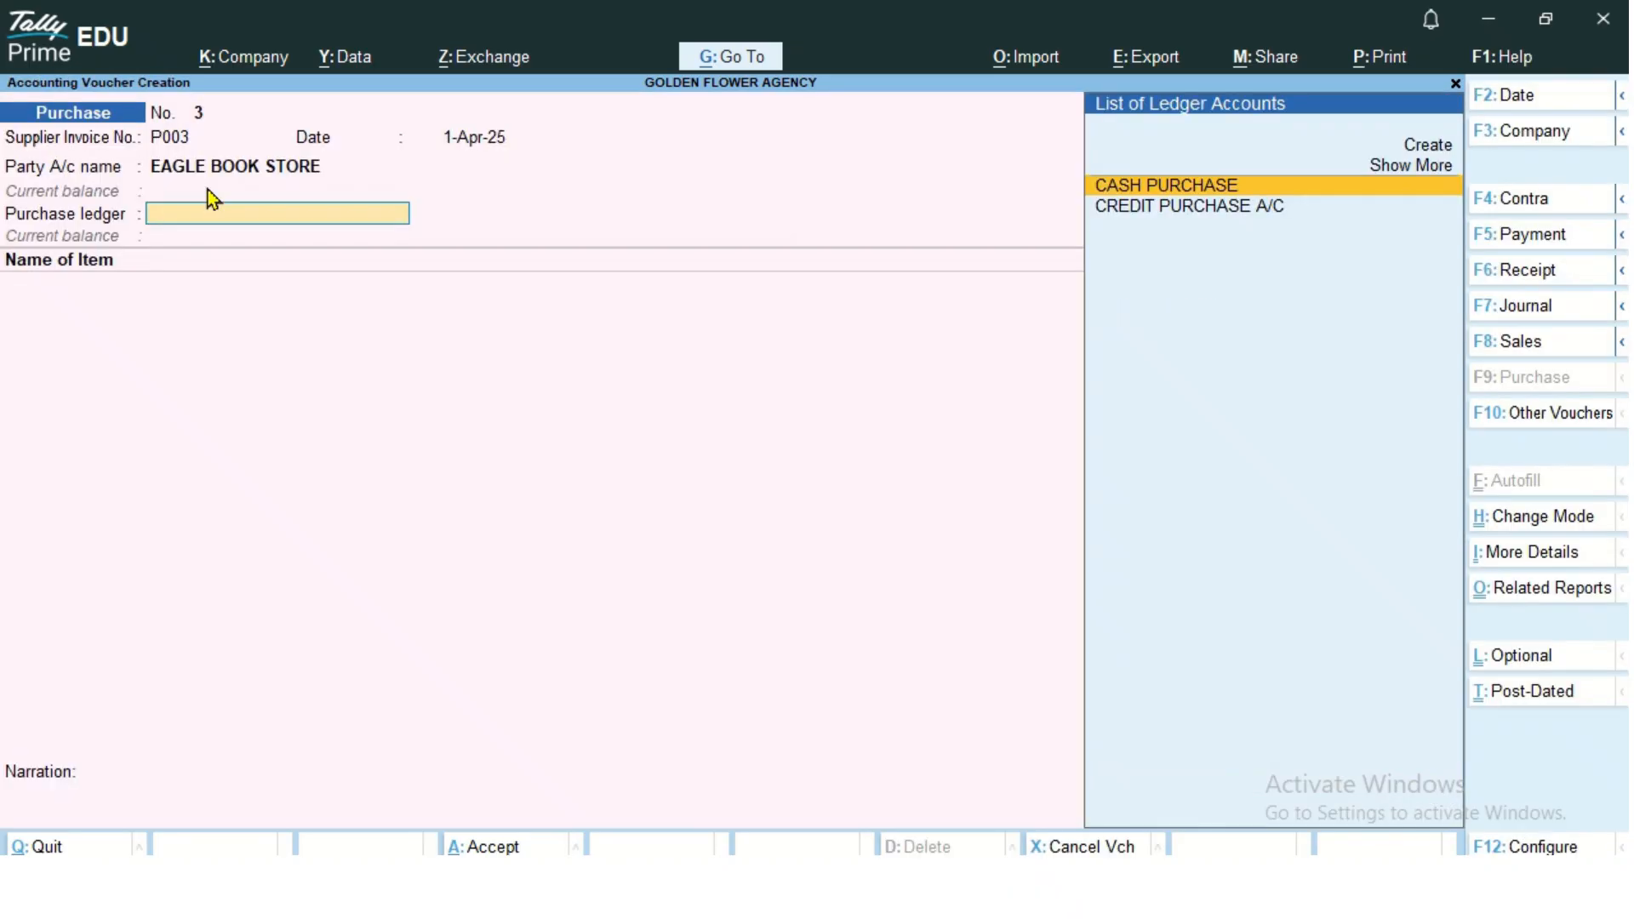
pyautogui.press('Down')
pyautogui.press('Return')
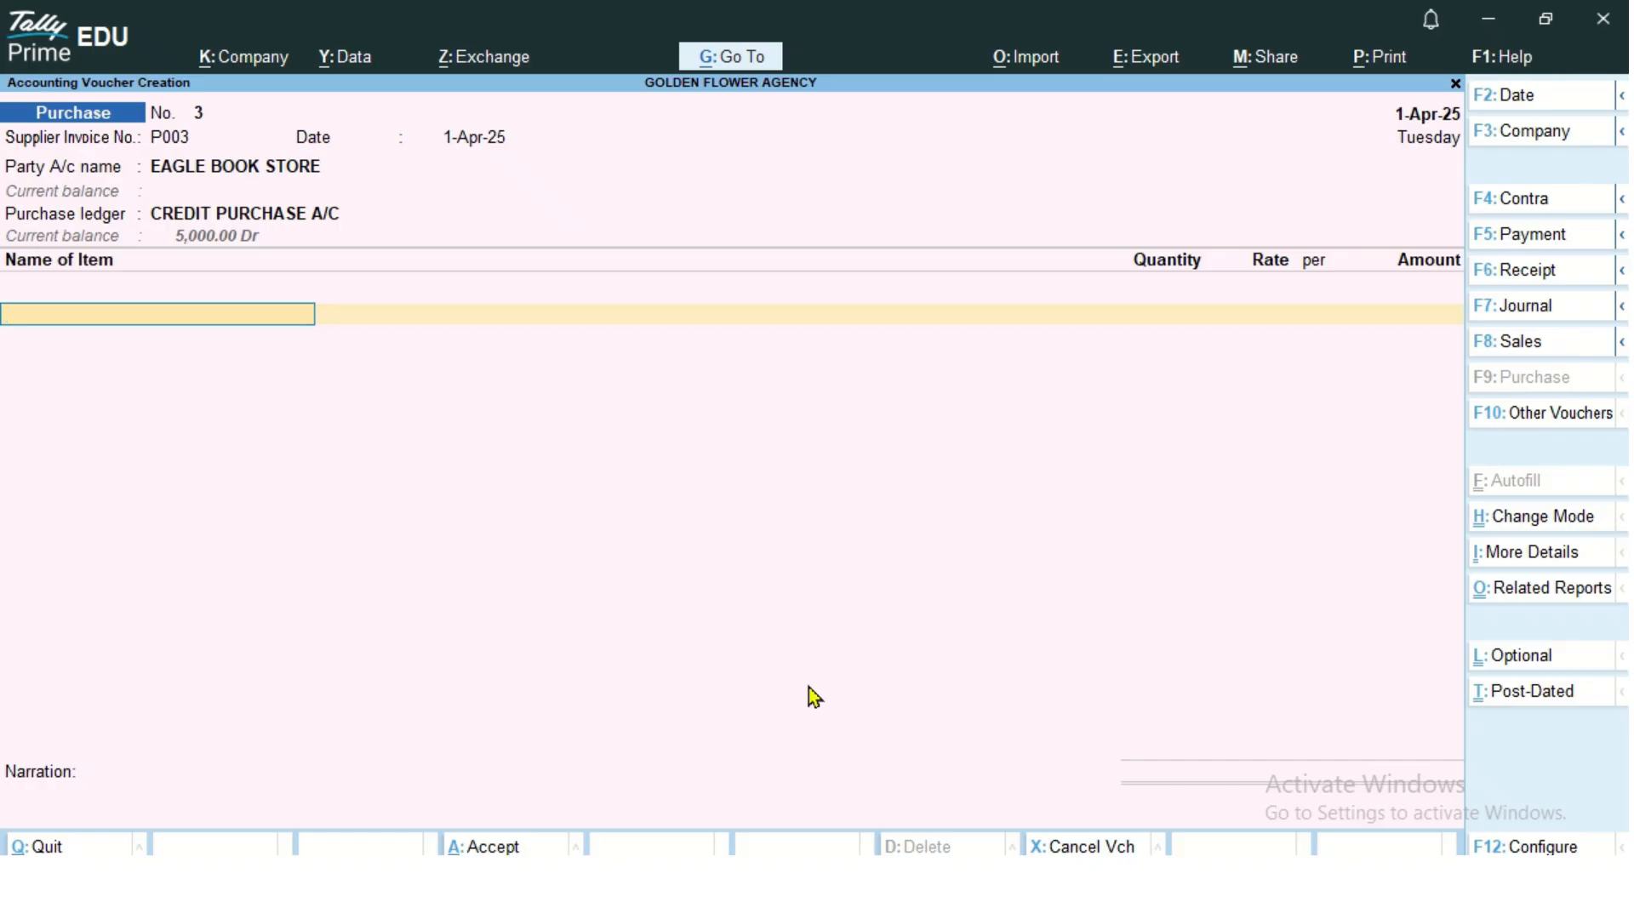
# Step: Add the Tally Book item to the purchase with a quantity of 5 Nos at a rate of 1,000.00
pyautogui.write('R')
pyautogui.press('BackSpace')
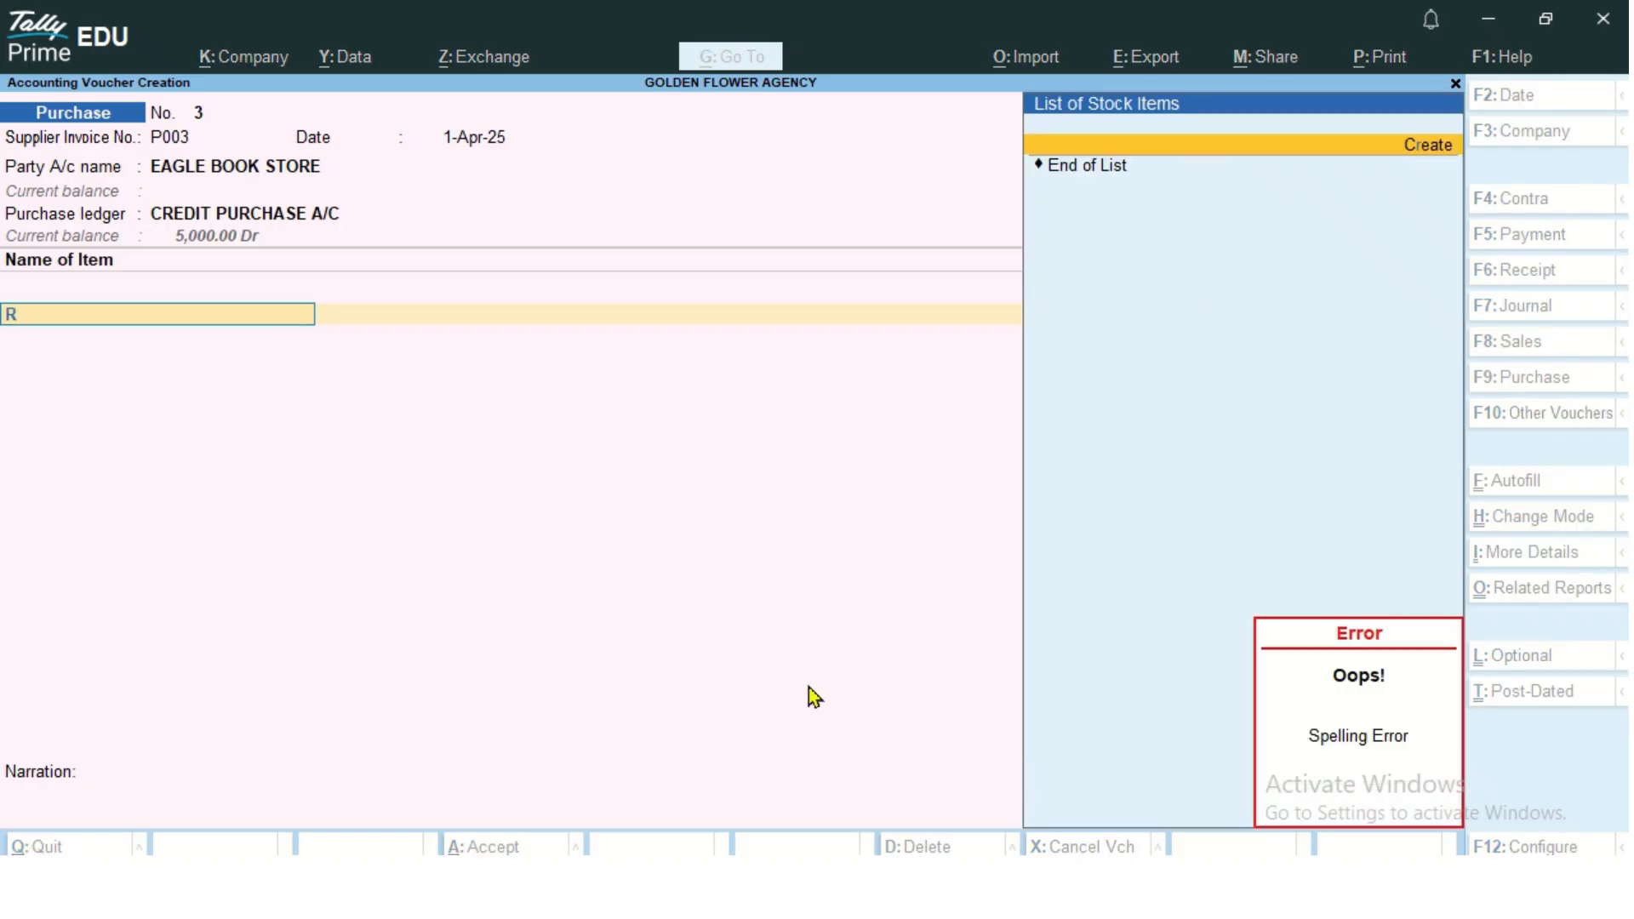
pyautogui.write('TA')
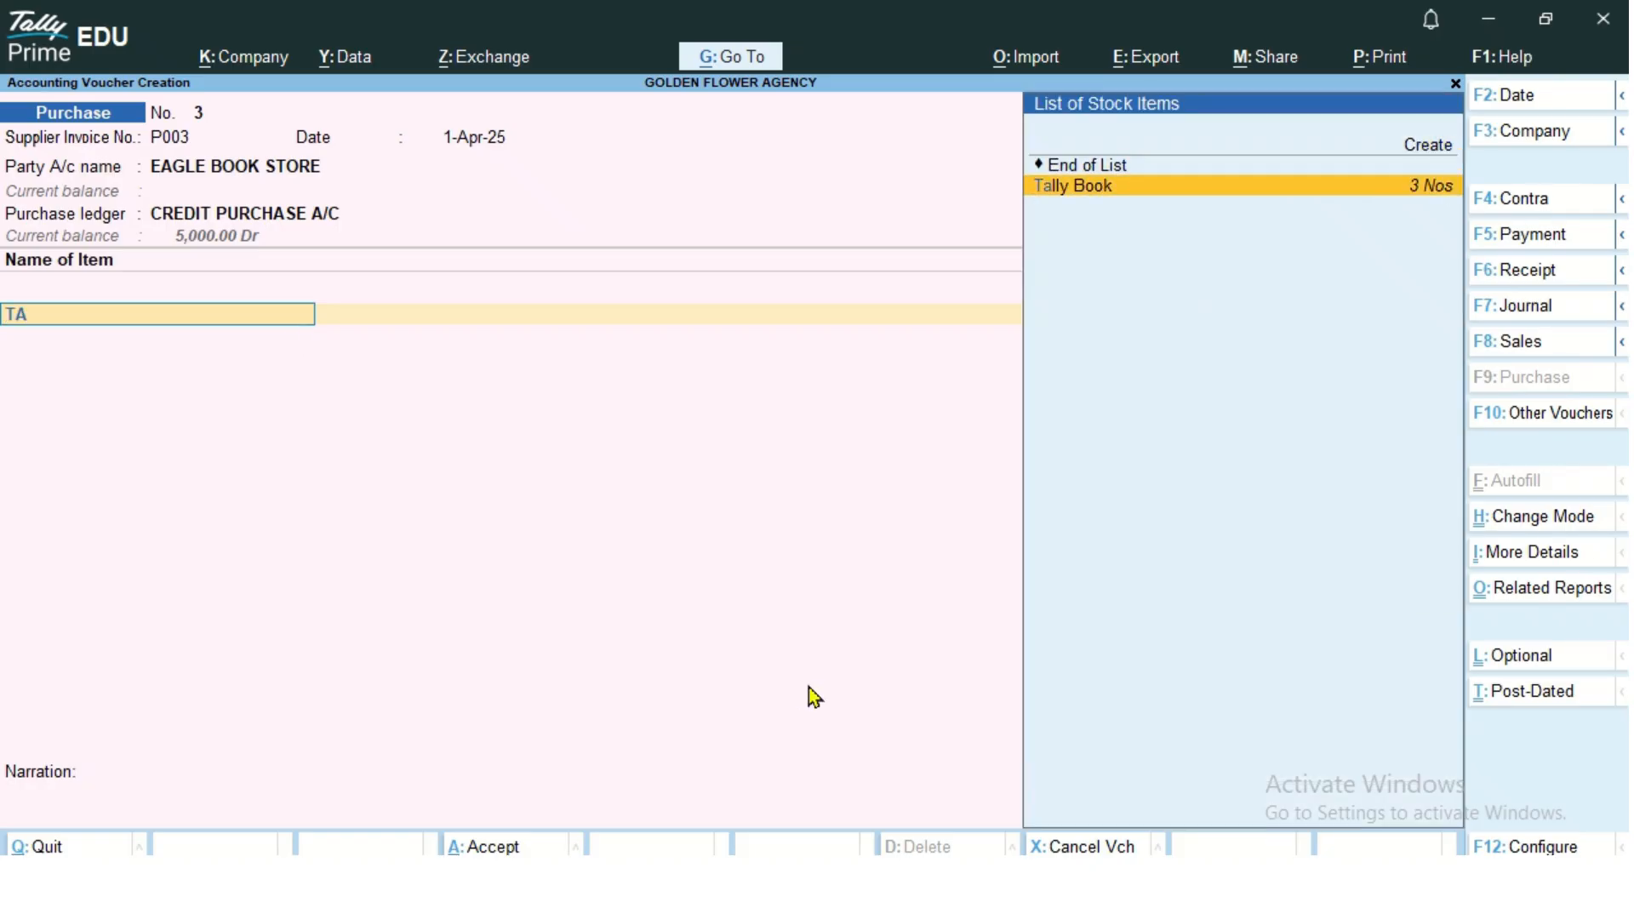
pyautogui.press('Return')
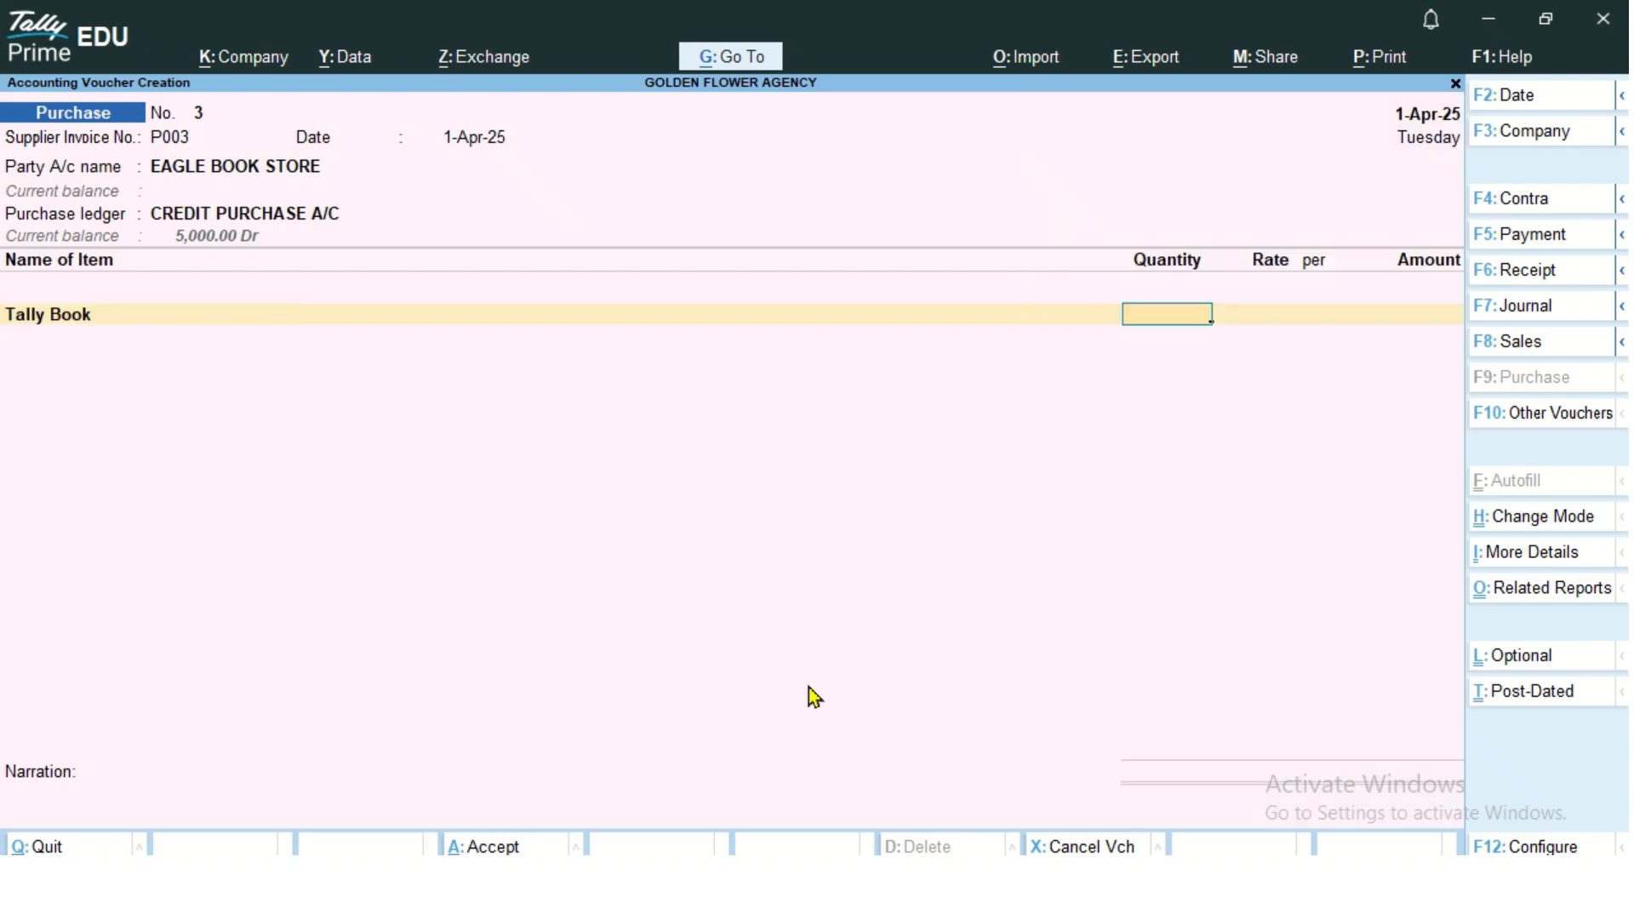
pyautogui.write('10')
pyautogui.press('Return')
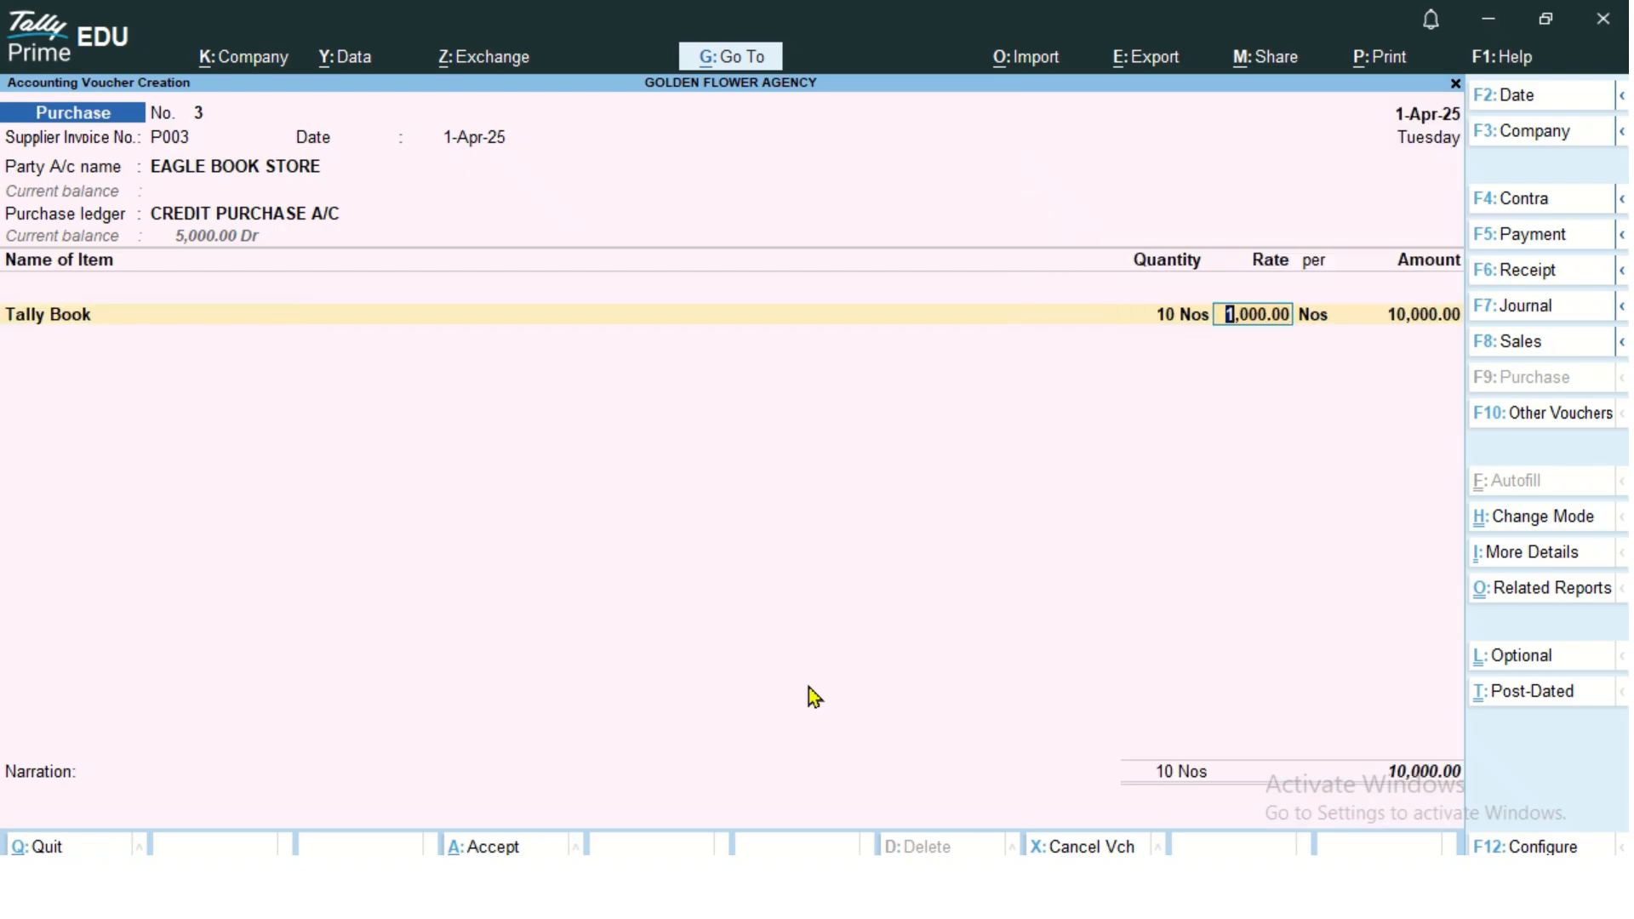
pyautogui.press('BackSpace')
pyautogui.write('5')
pyautogui.press('Return')
pyautogui.press('Return')
pyautogui.press('Return')
pyautogui.press('Return')
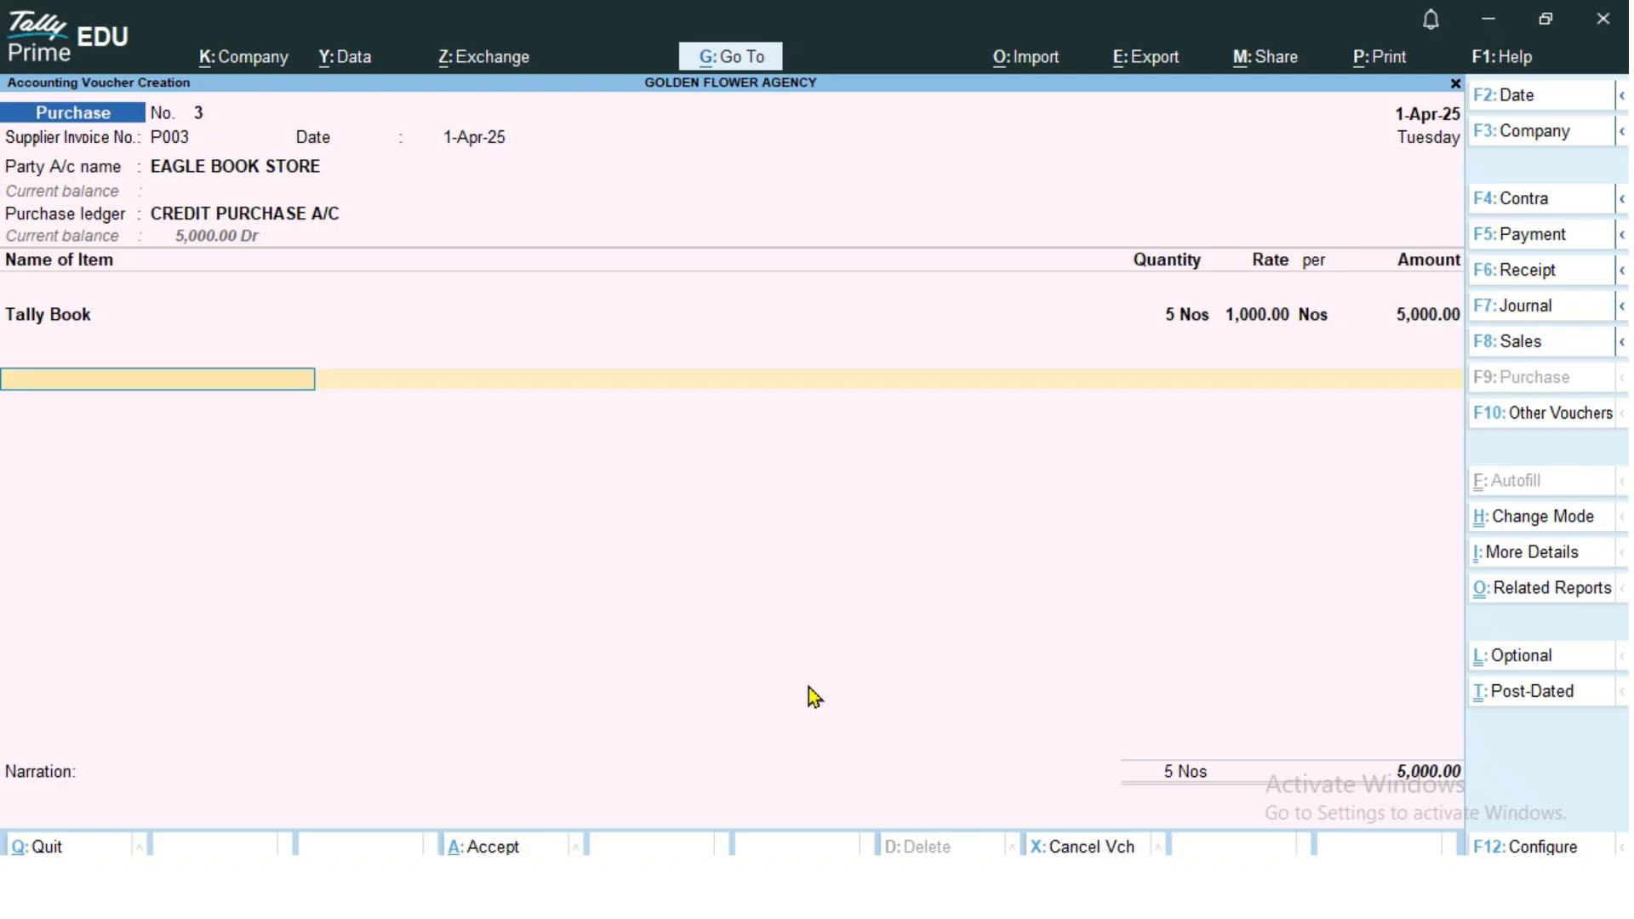
# Step: End the item list and save the purchase voucher with a blank narration
pyautogui.press('Return')
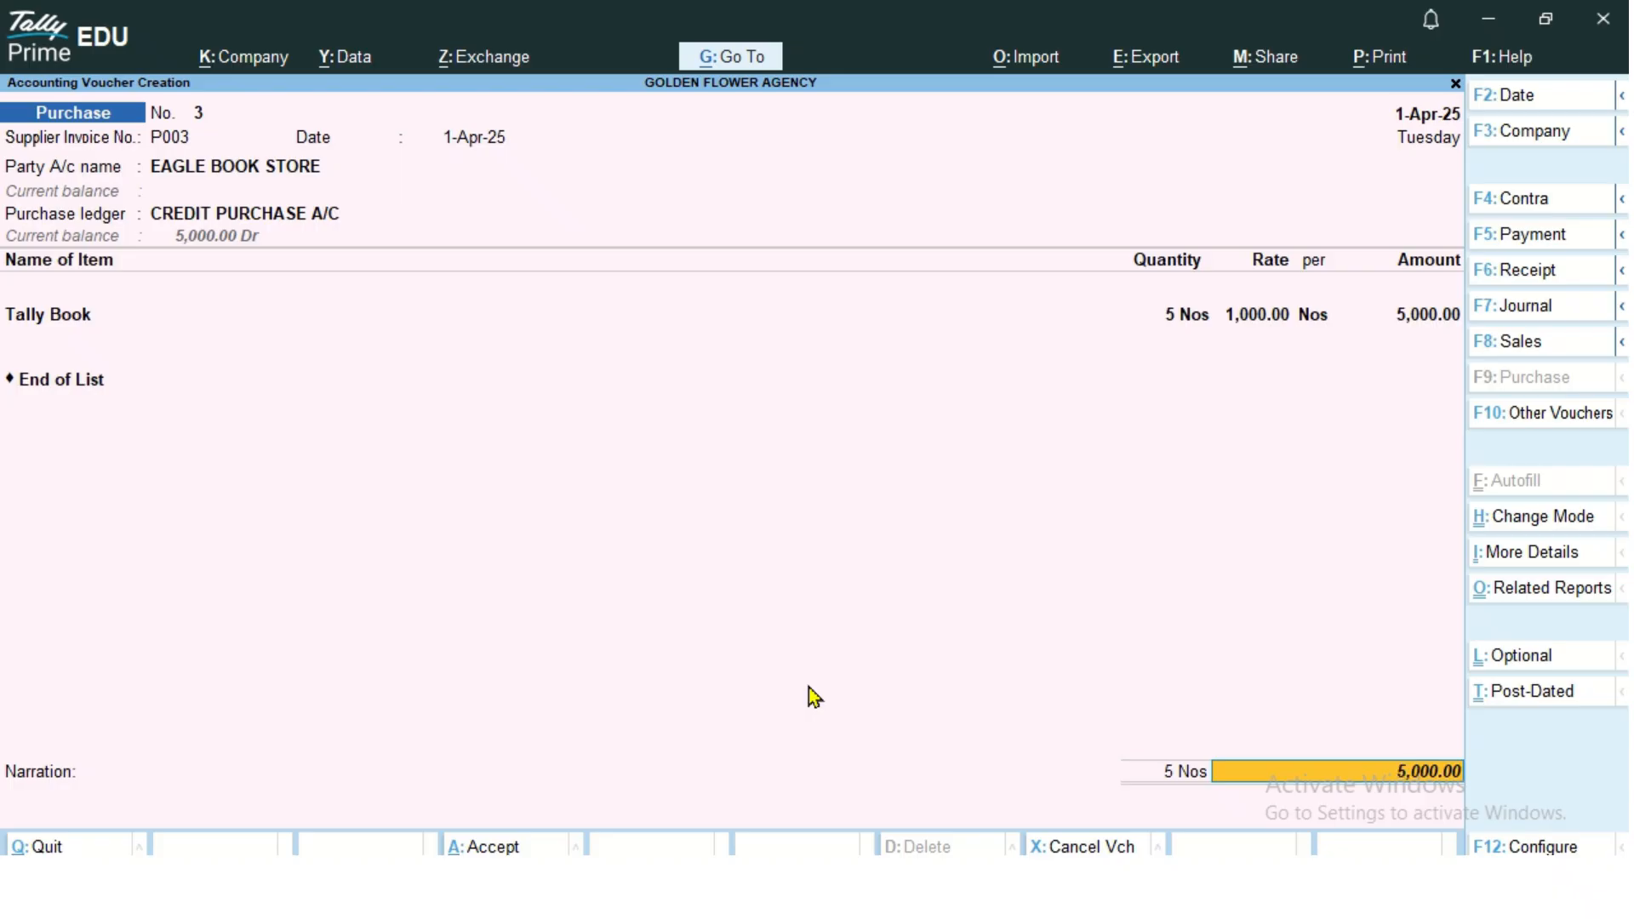
pyautogui.press('Return')
pyautogui.press('Return')
pyautogui.press('Return')
pyautogui.press('Return')
pyautogui.press('Return')
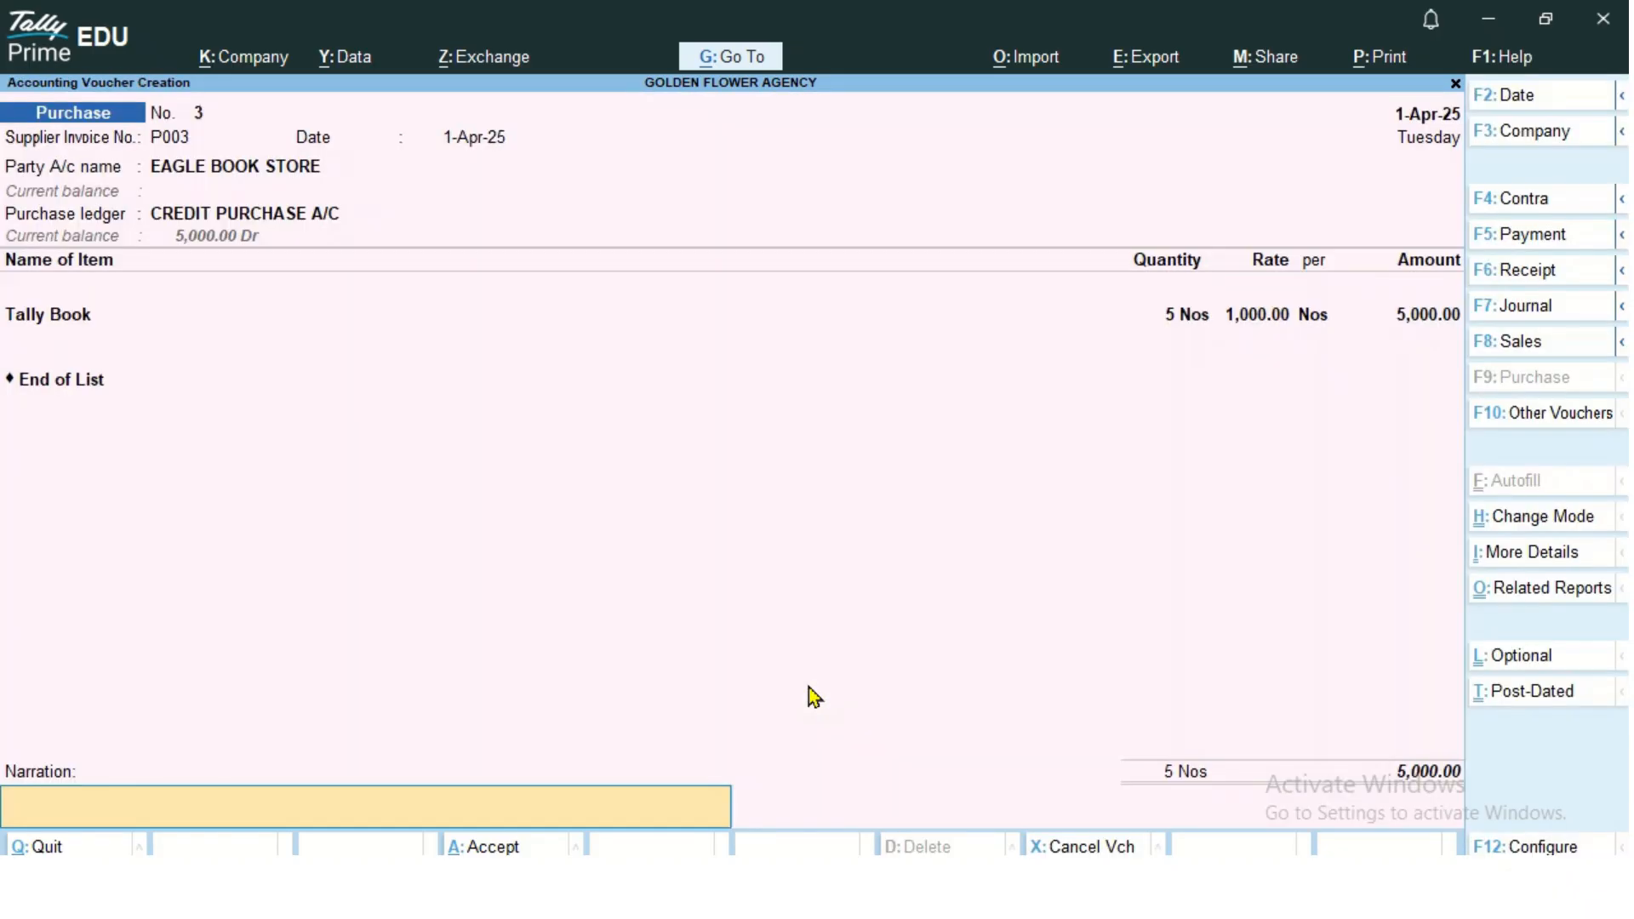
pyautogui.press('Return')
pyautogui.press('Return')
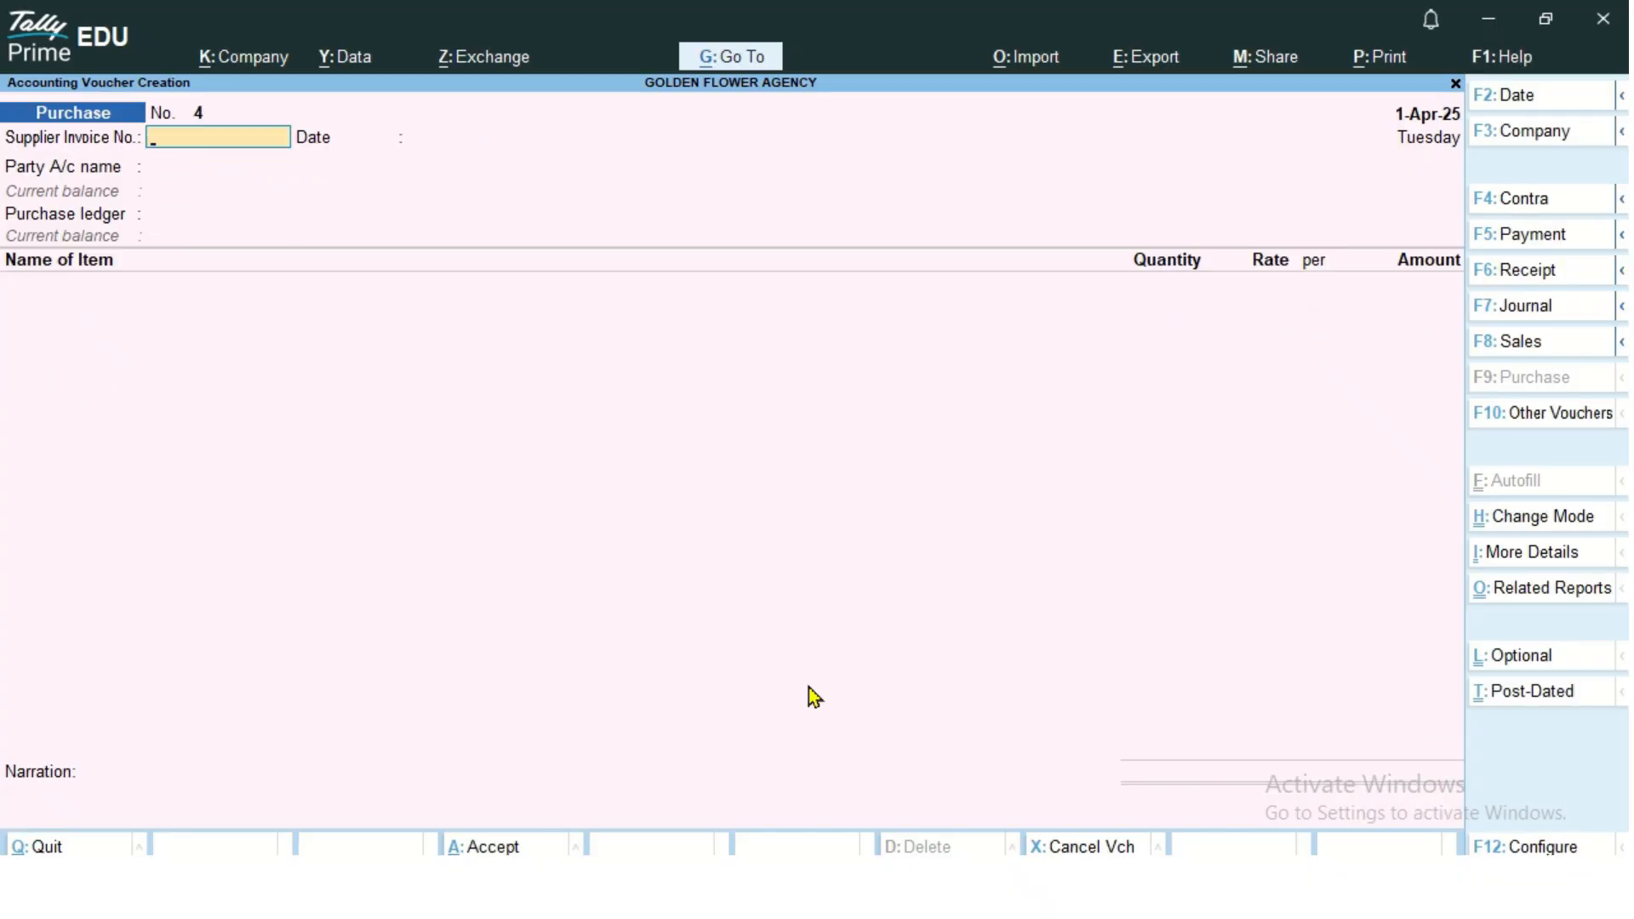
# Step: Leave the blank purchase voucher and open the Statements of Accounts reports
pyautogui.press('Escape')
pyautogui.press('Down')
pyautogui.press('Down')
pyautogui.press('Down')
pyautogui.press('Down')
pyautogui.press('Down')
pyautogui.press('Down')
pyautogui.press('Down')
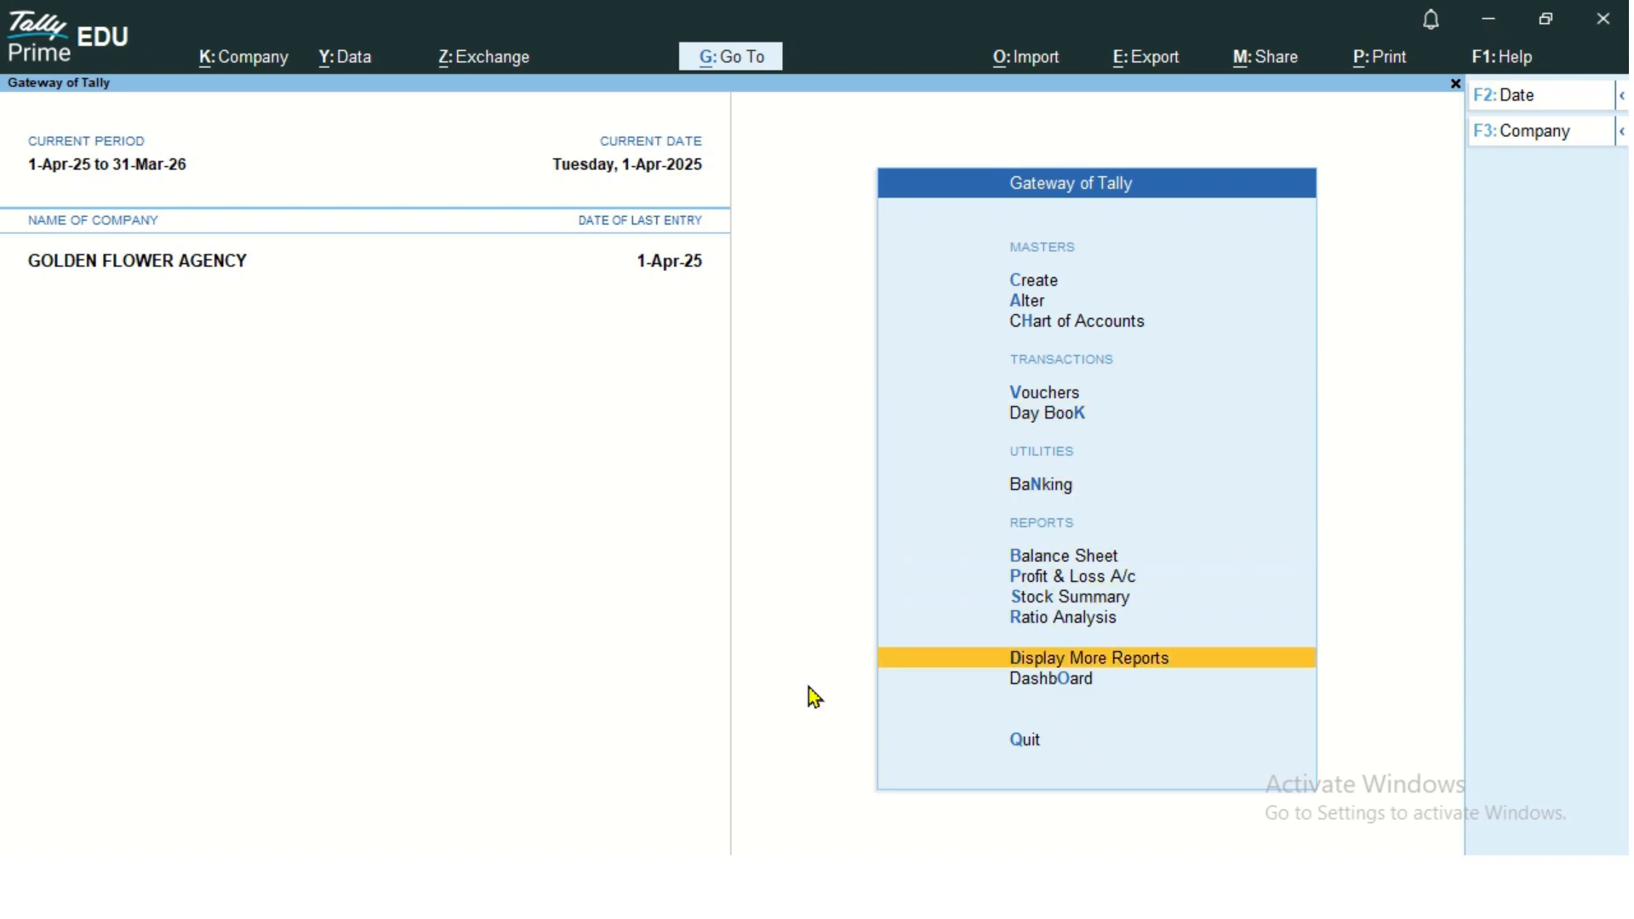
pyautogui.press('Return')
pyautogui.press('Down')
pyautogui.press('Down')
pyautogui.press('Down')
pyautogui.press('Down')
pyautogui.press('Down')
pyautogui.press('Return')
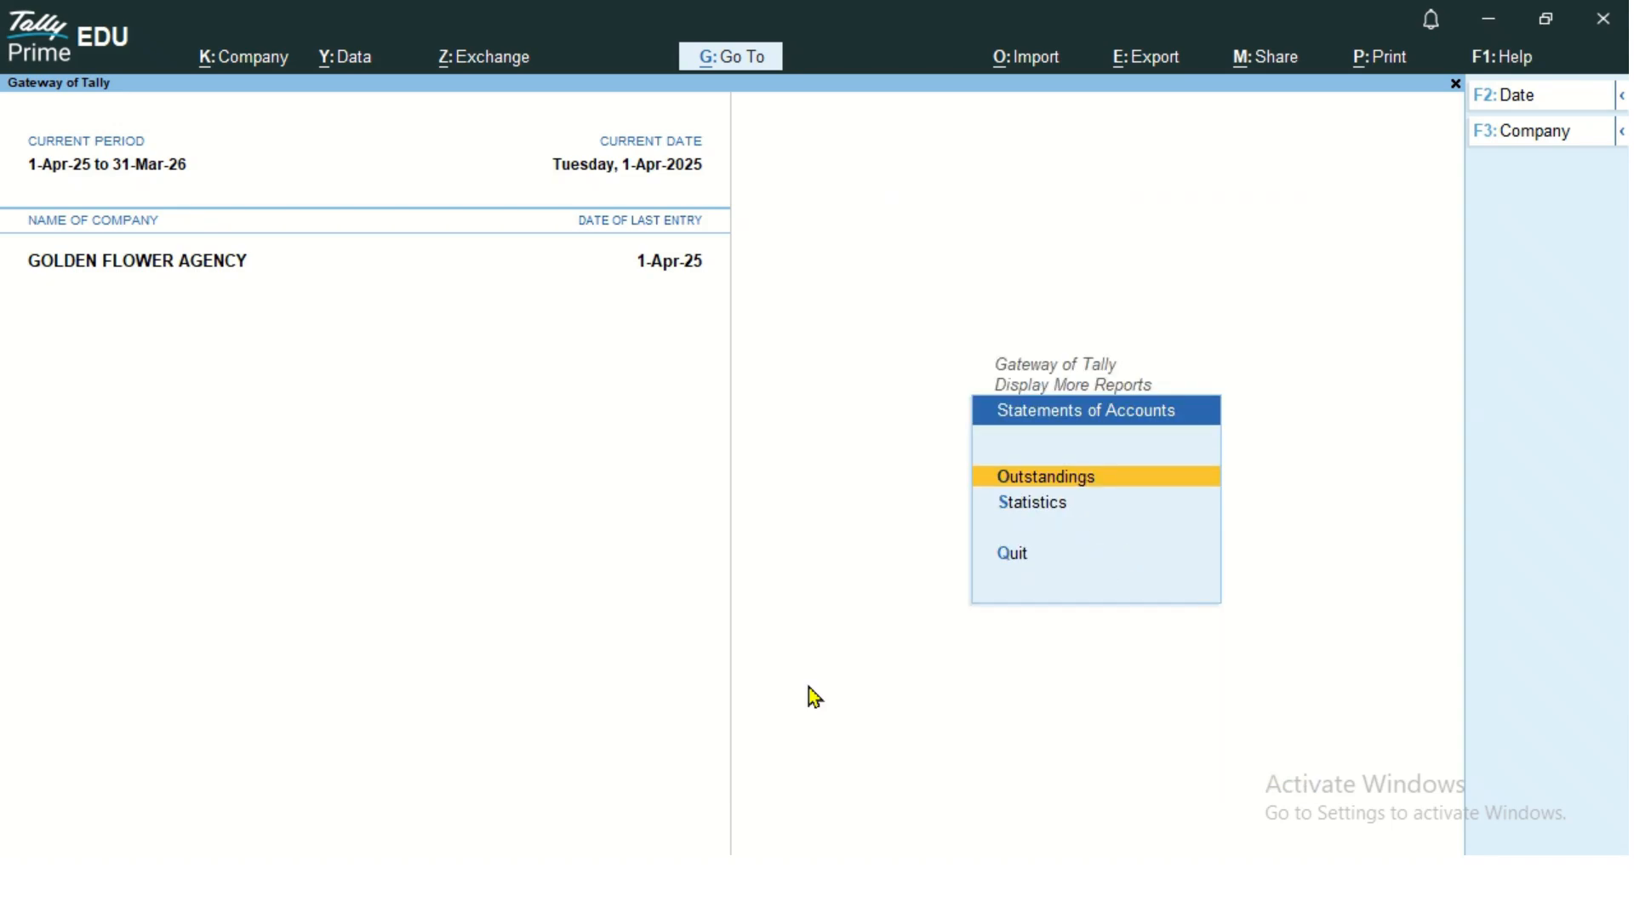
# Step: Examine EAGLE BOOK STORE's pending bill P003 in the detailed Bills Payable report, and return to the Gateway of Tally
pyautogui.press('Return')
pyautogui.press('Down')
pyautogui.press('Return')
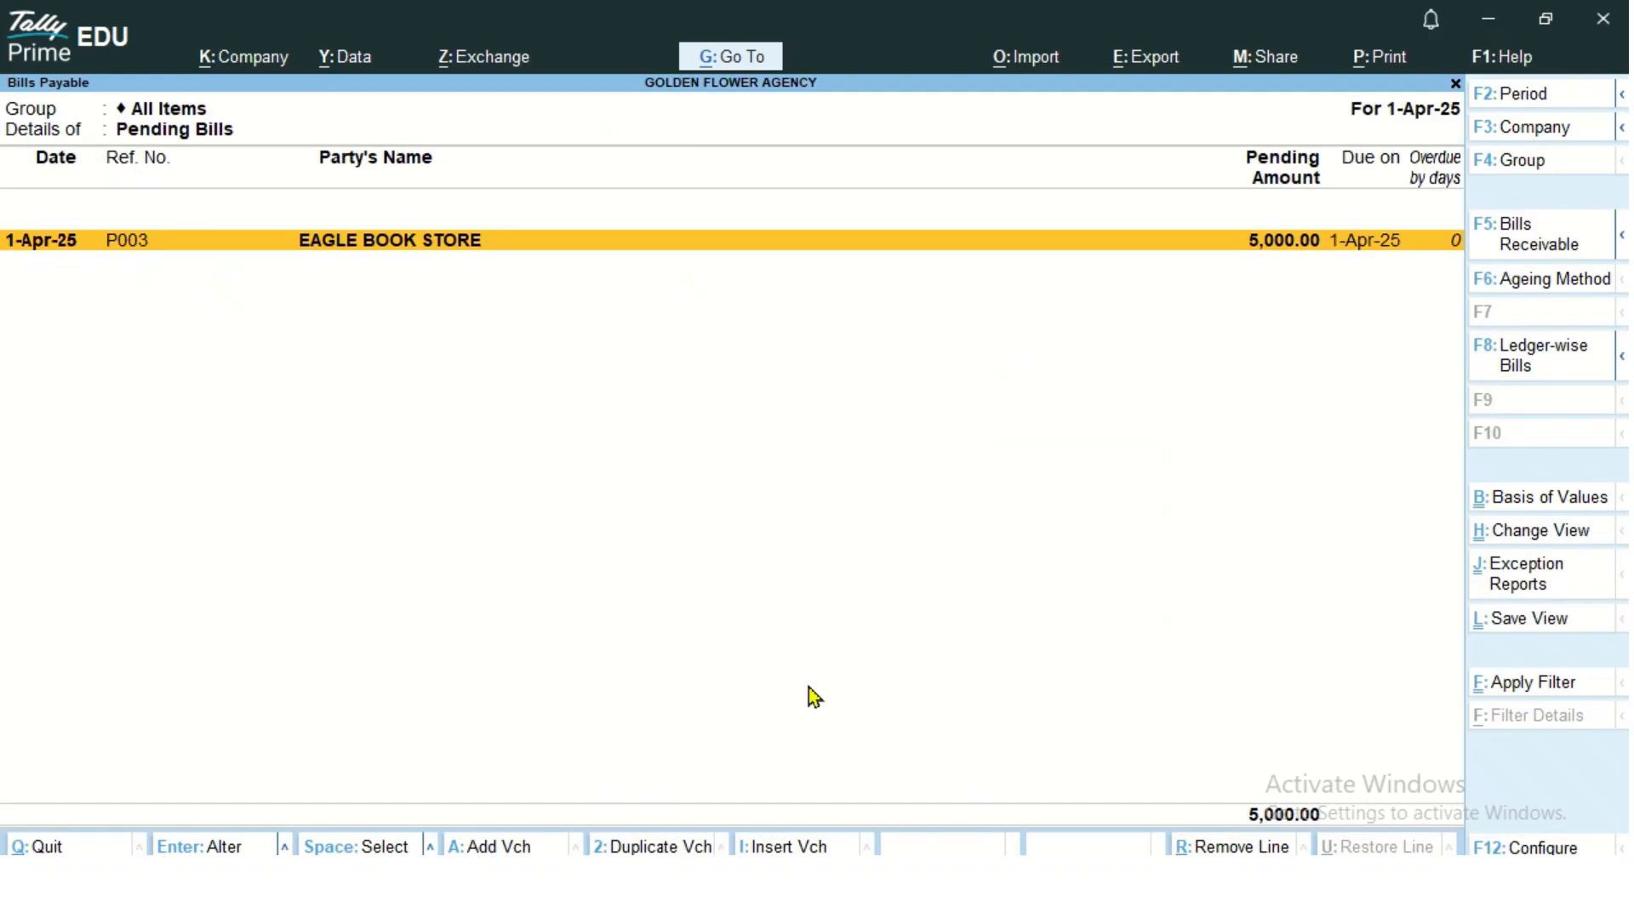
pyautogui.hotkey('alt', 'F1')
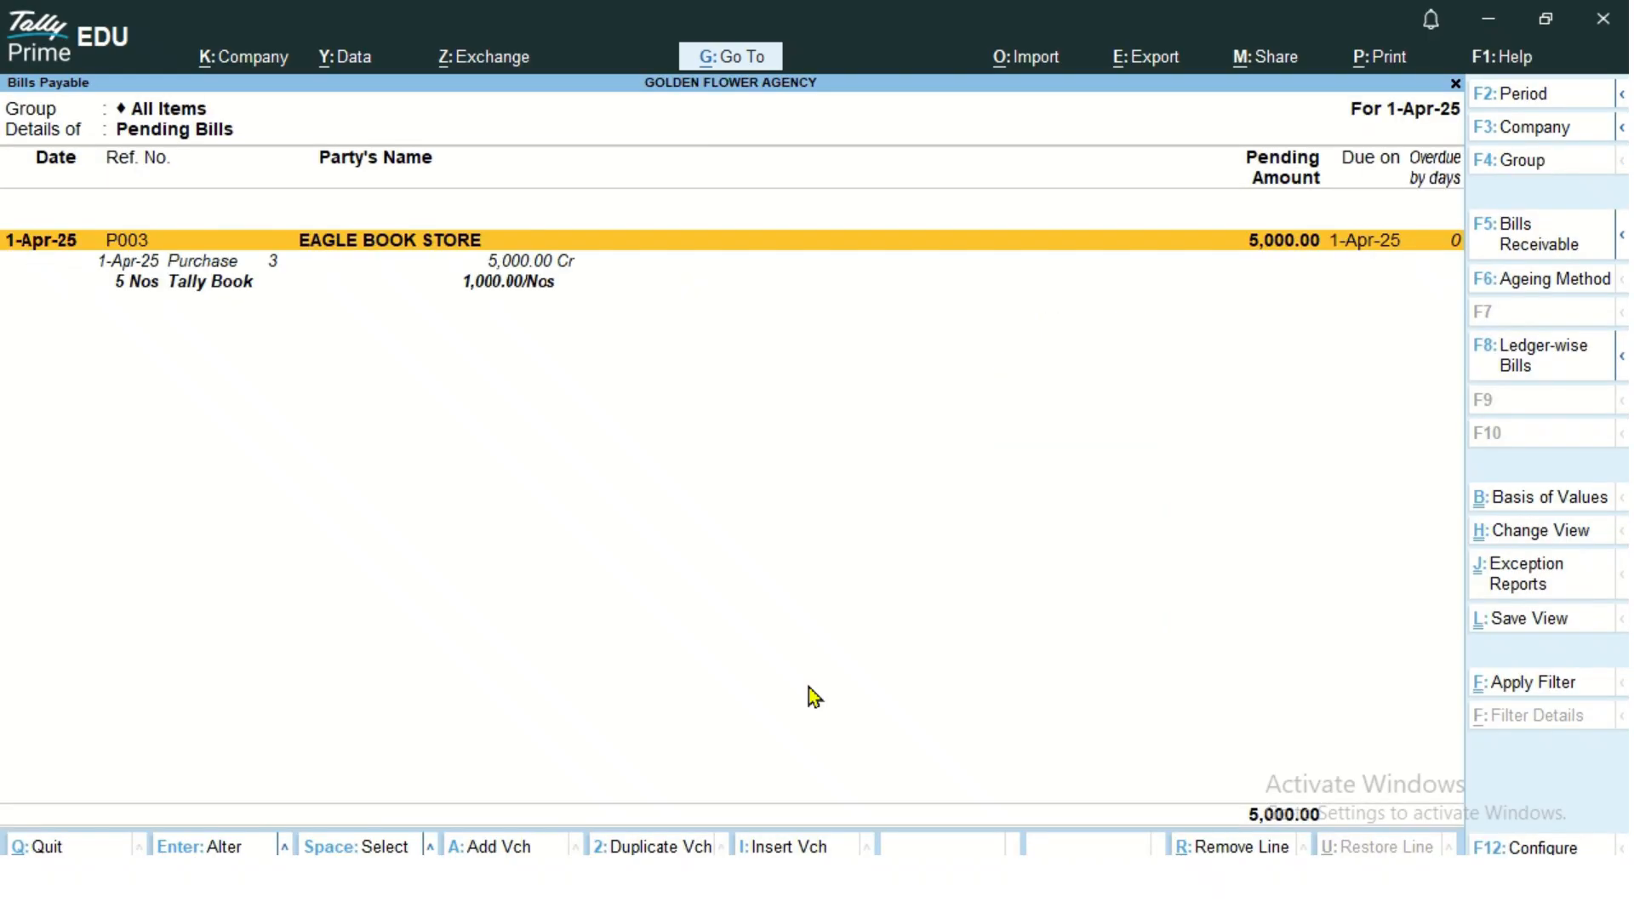
pyautogui.press('Escape')
pyautogui.press('Escape')
pyautogui.press('Escape')
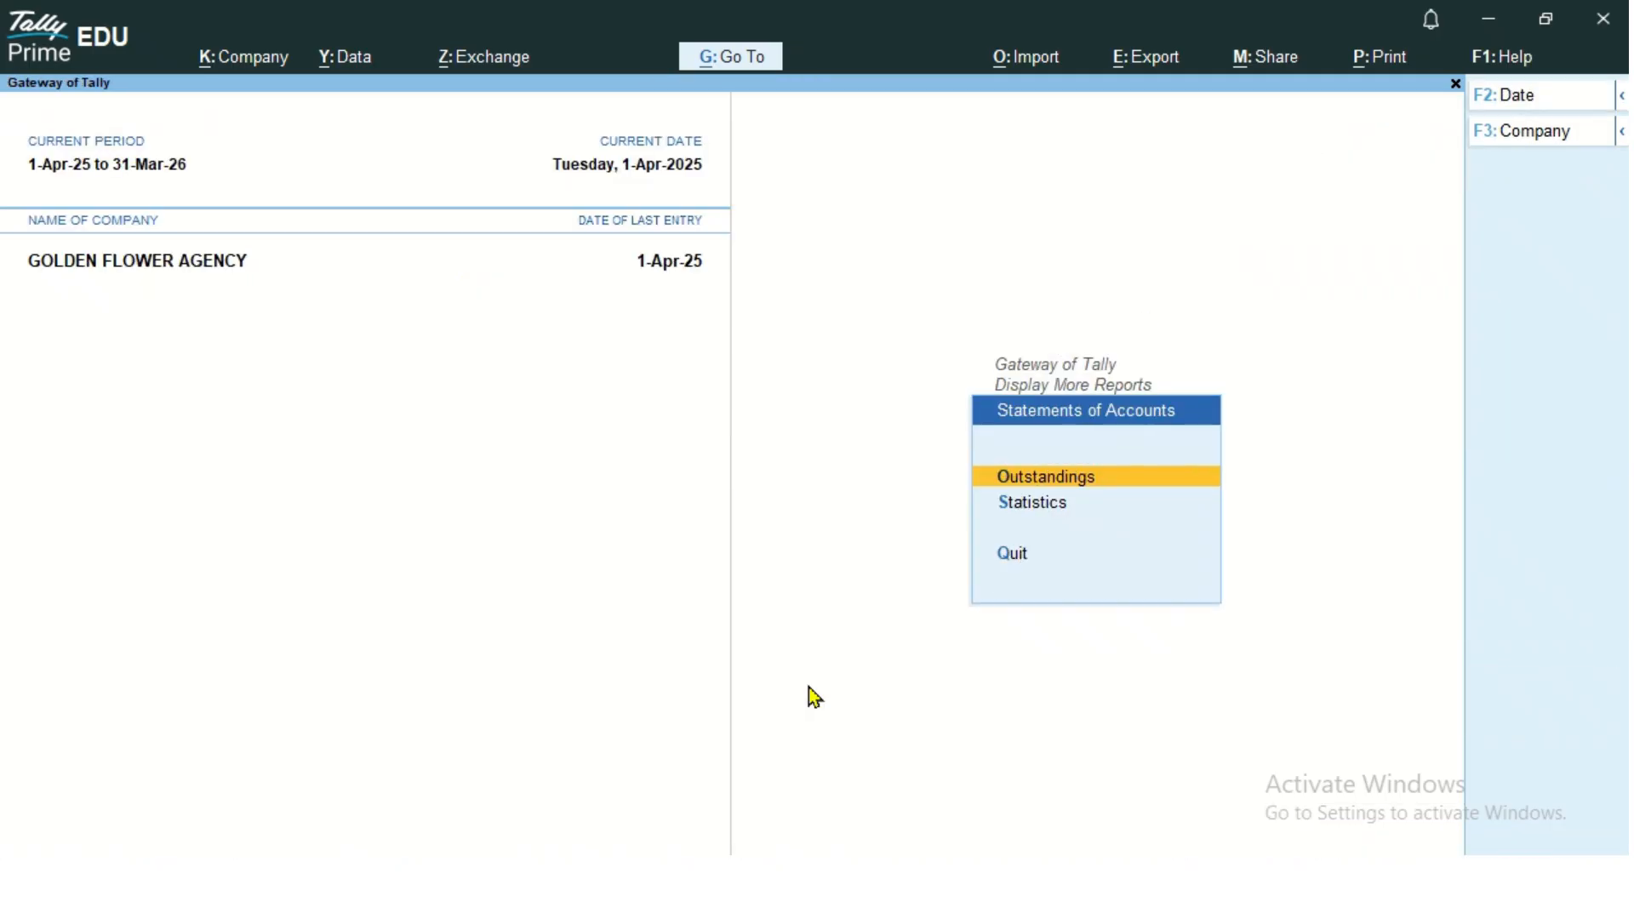
pyautogui.press('Escape')
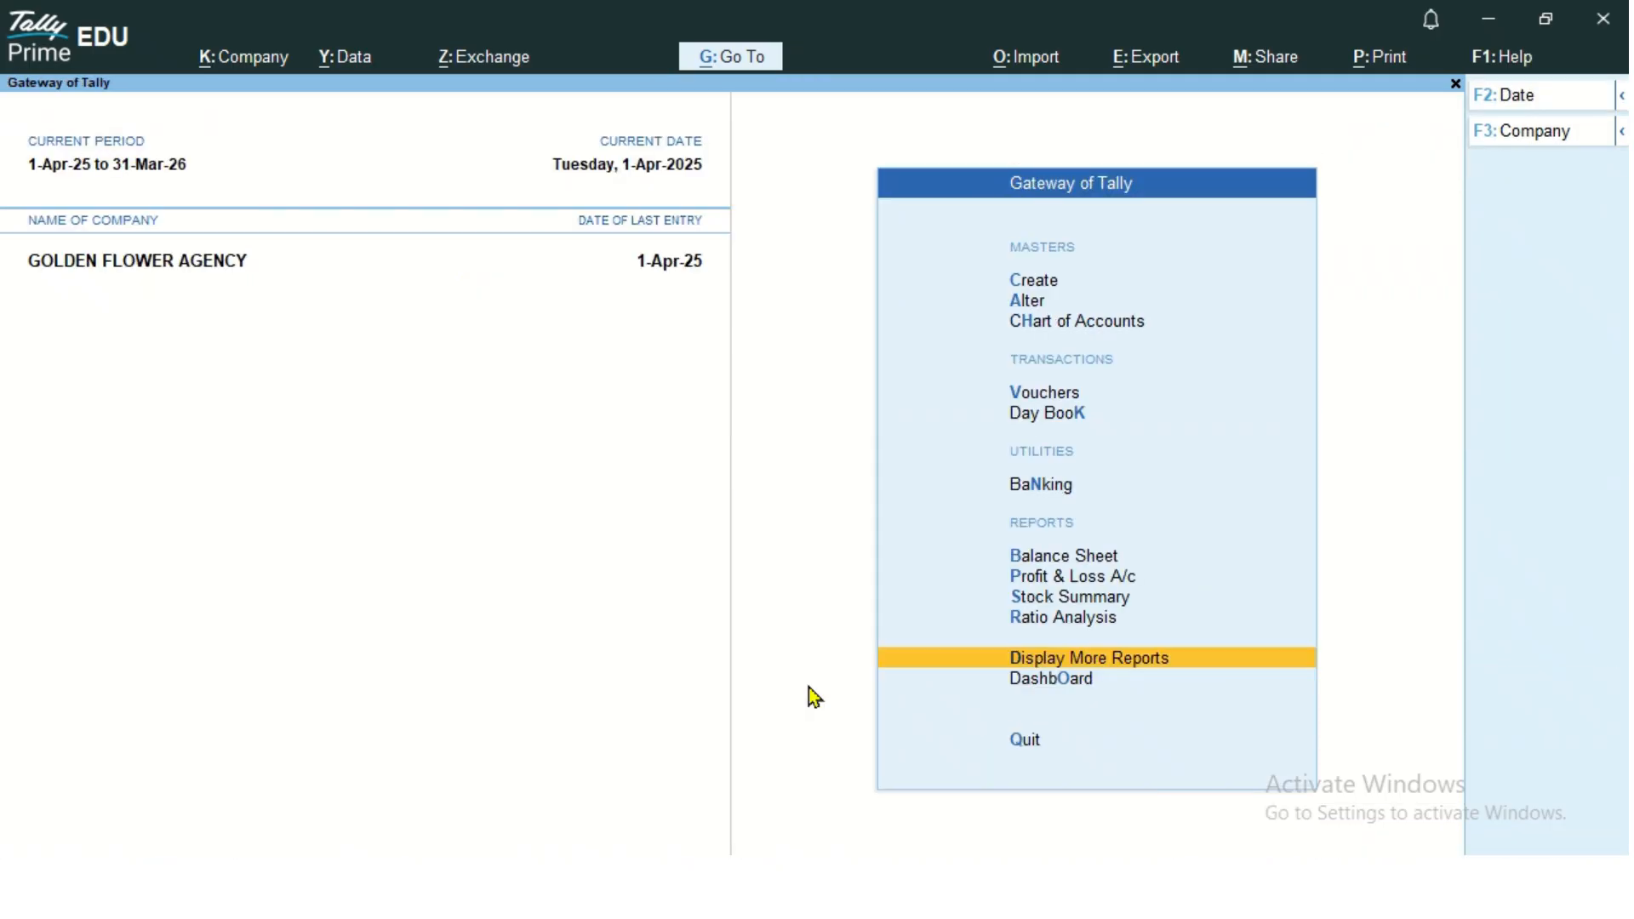
# Step: Open the Stock Summary to check the closing balance of Tally Book
pyautogui.press('Up')
pyautogui.press('Up')
pyautogui.press('Up')
pyautogui.press('Up')
pyautogui.press('Up')
pyautogui.press('Up')
pyautogui.press('Up')
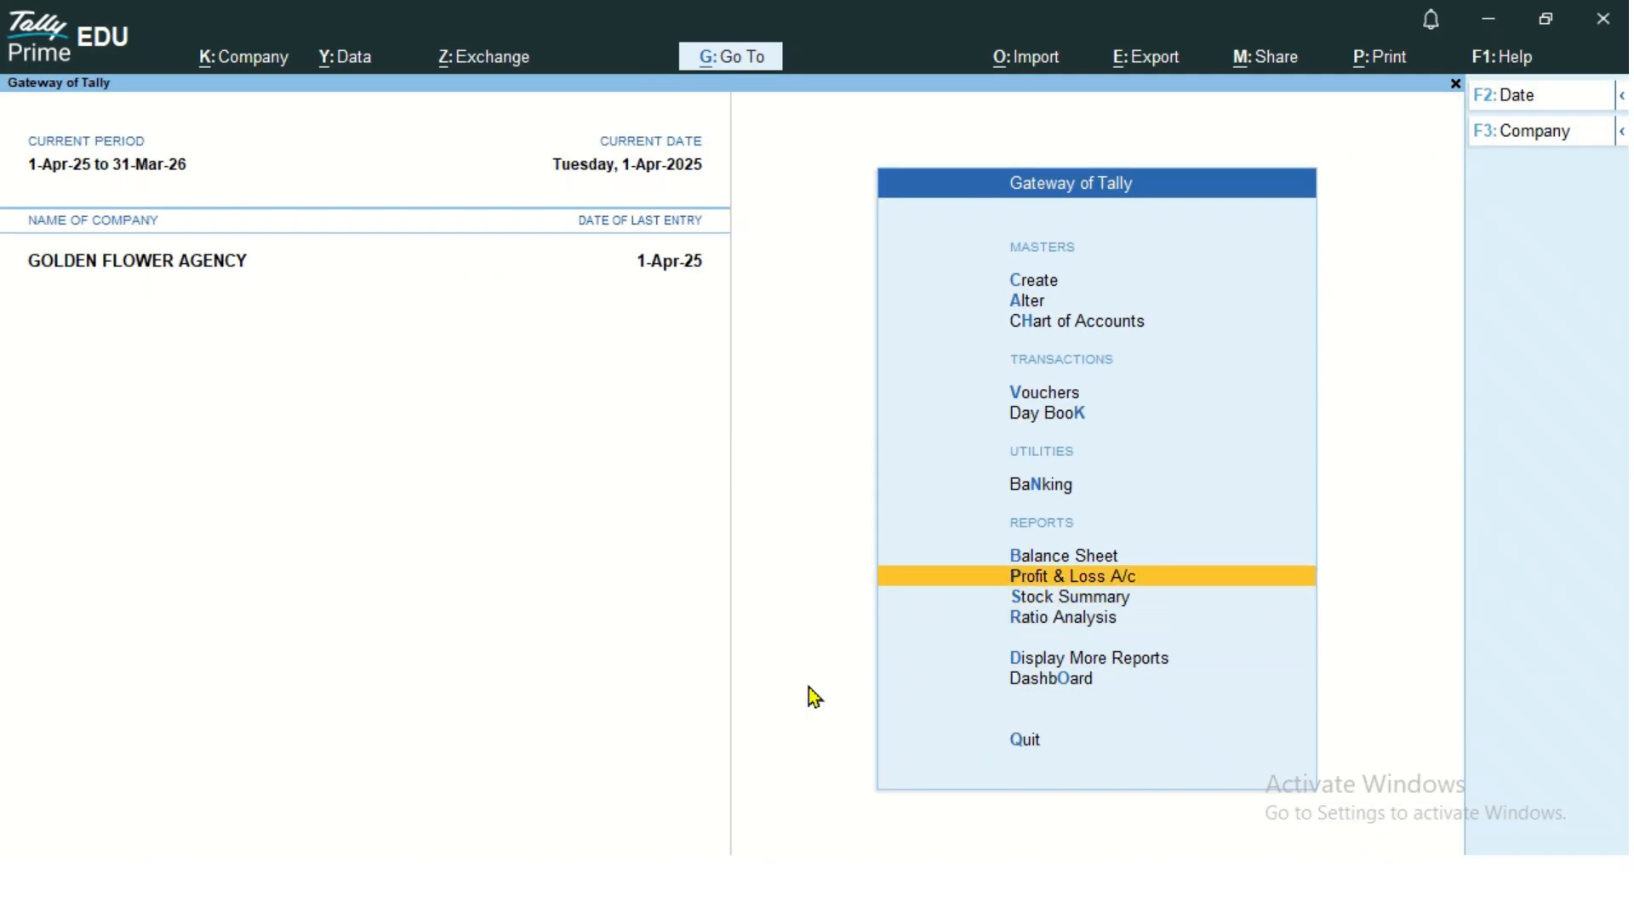
pyautogui.press('Down')
pyautogui.press('Down')
pyautogui.press('Down')
pyautogui.press('Down')
pyautogui.press('Down')
pyautogui.press('Down')
pyautogui.press('Up')
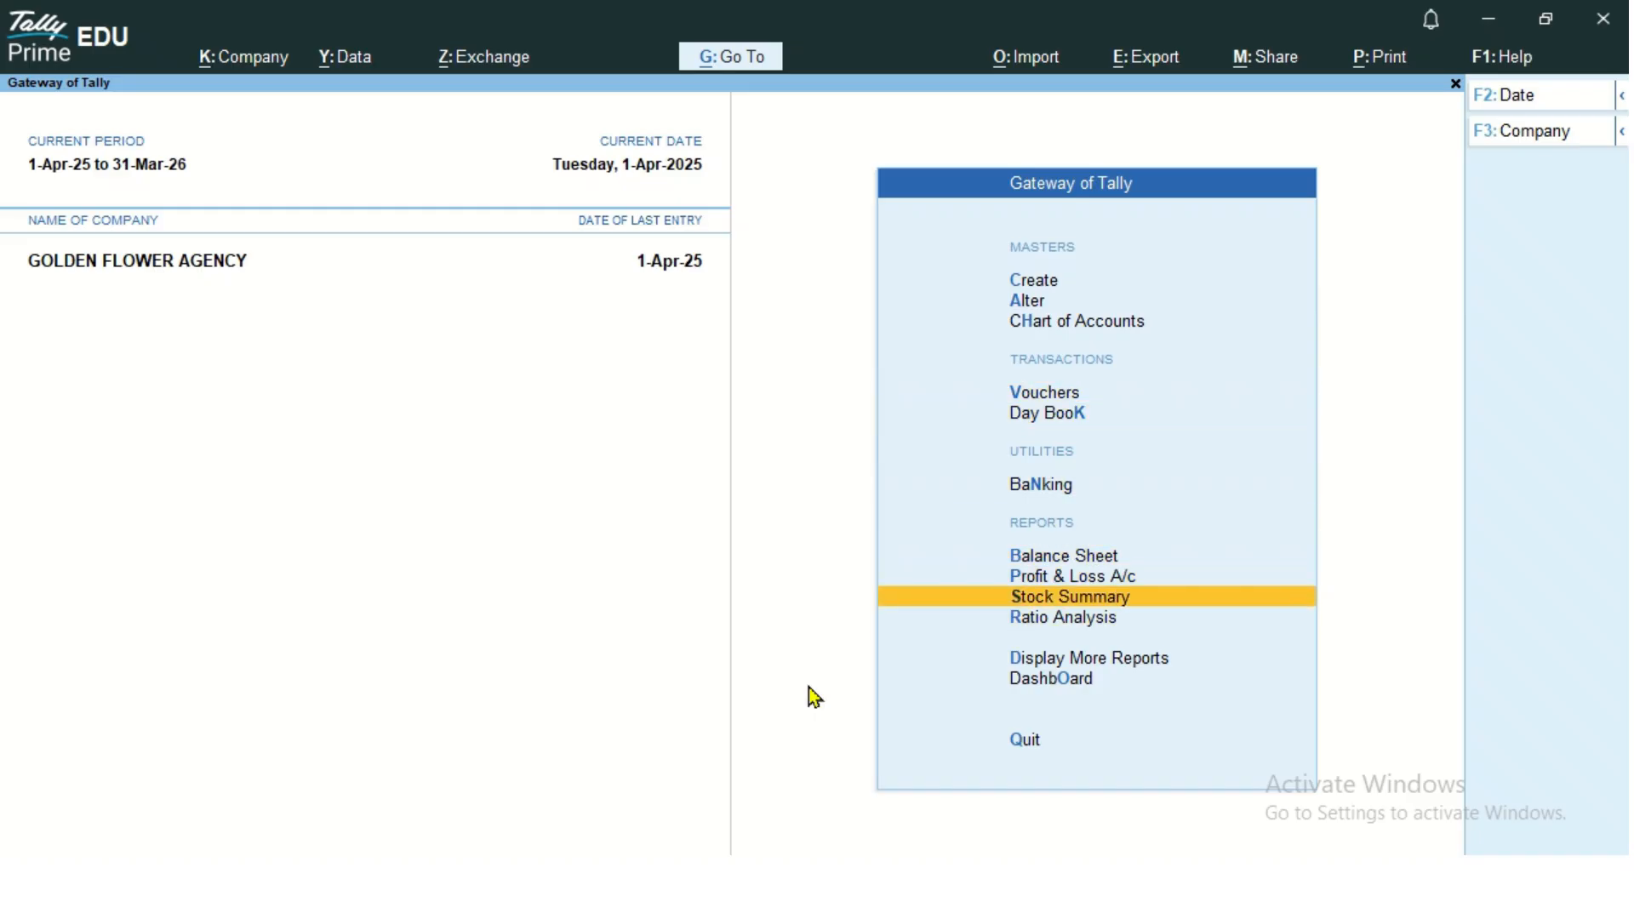
pyautogui.press('Return')
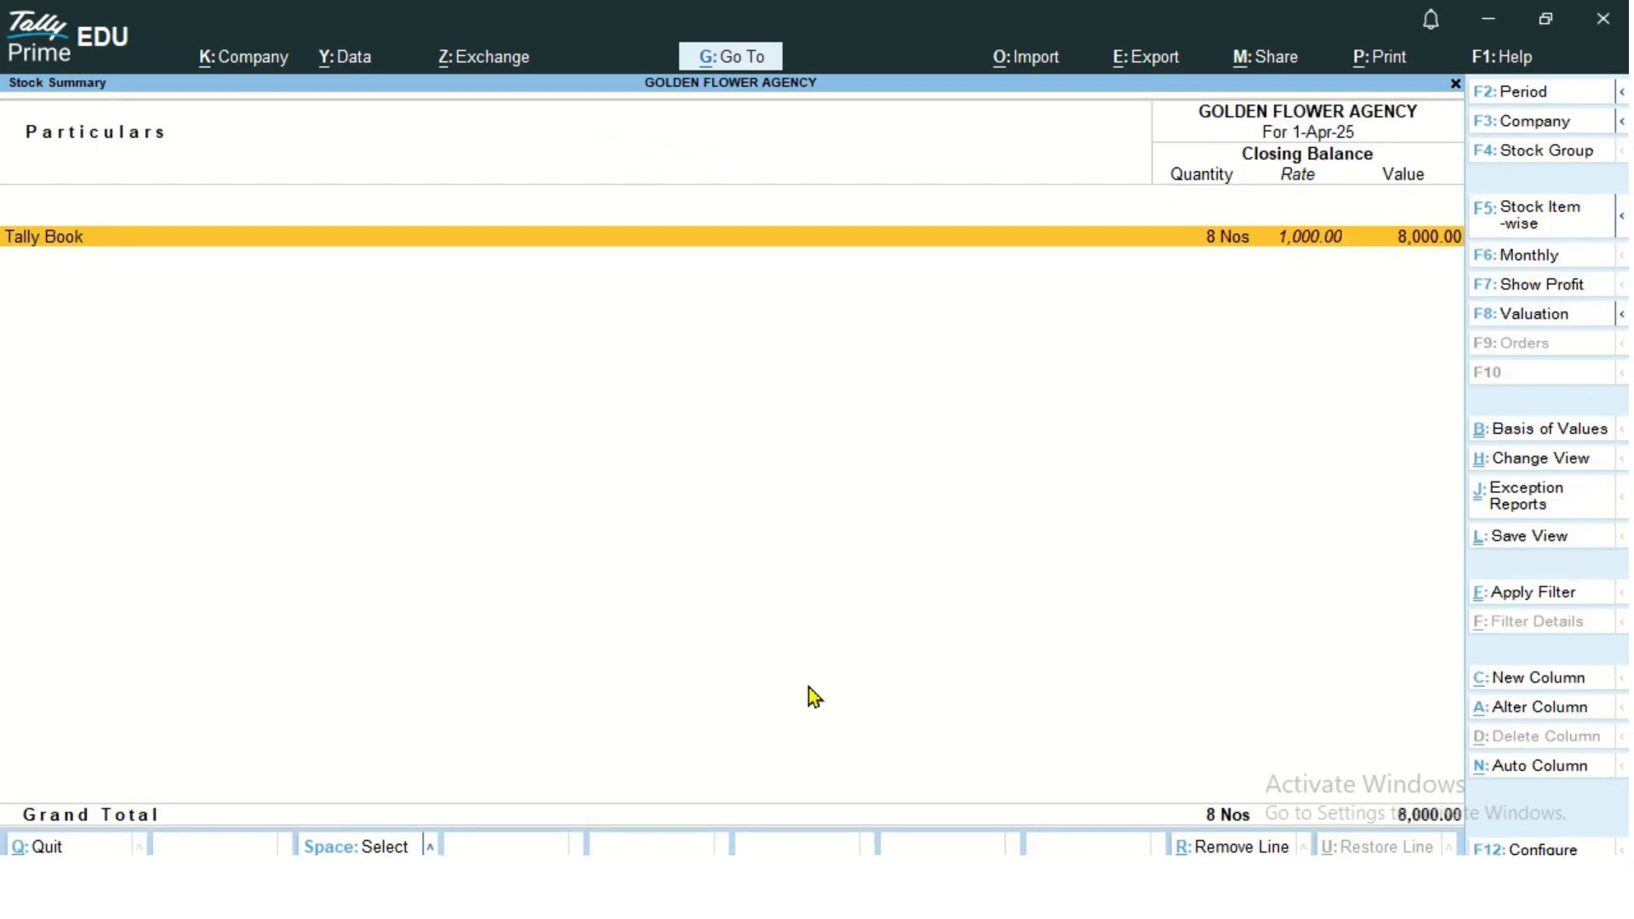
# Step: Drill down from Tally Book's monthly summary to its April vouchers, review the purchases and sales, and leave the reports
pyautogui.press('Return')
pyautogui.press('Return')
pyautogui.press('Escape')
pyautogui.press('Escape')
pyautogui.press('Escape')
pyautogui.press('Return')
pyautogui.press('Return')
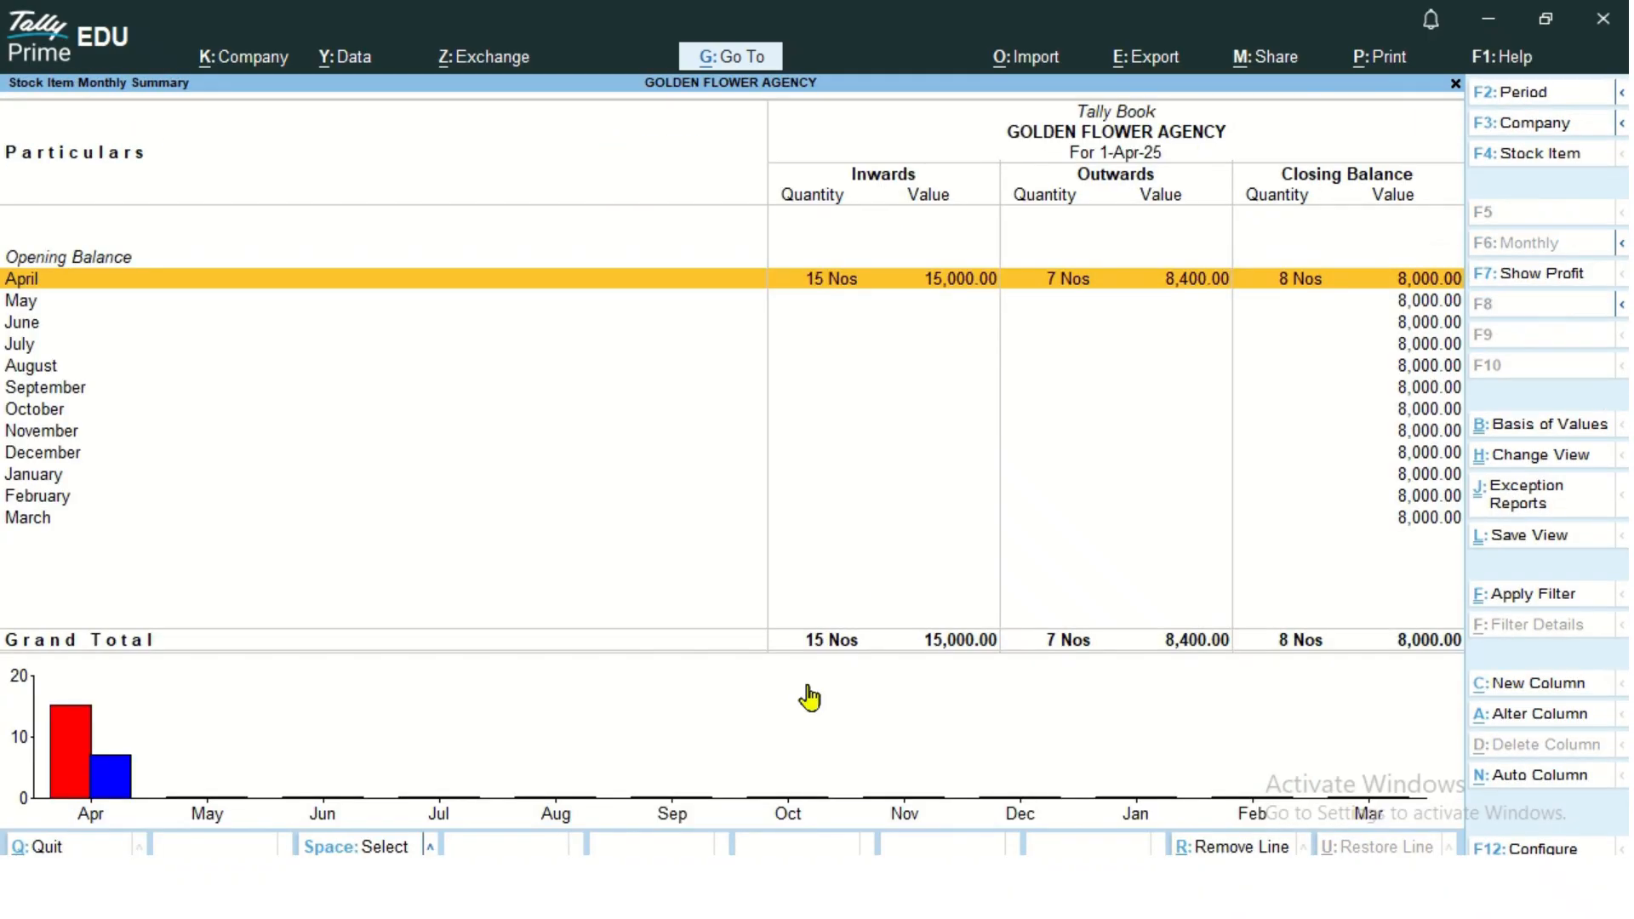
pyautogui.press('Return')
pyautogui.press('Down')
pyautogui.press('Down')
pyautogui.press('Down')
pyautogui.press('Down')
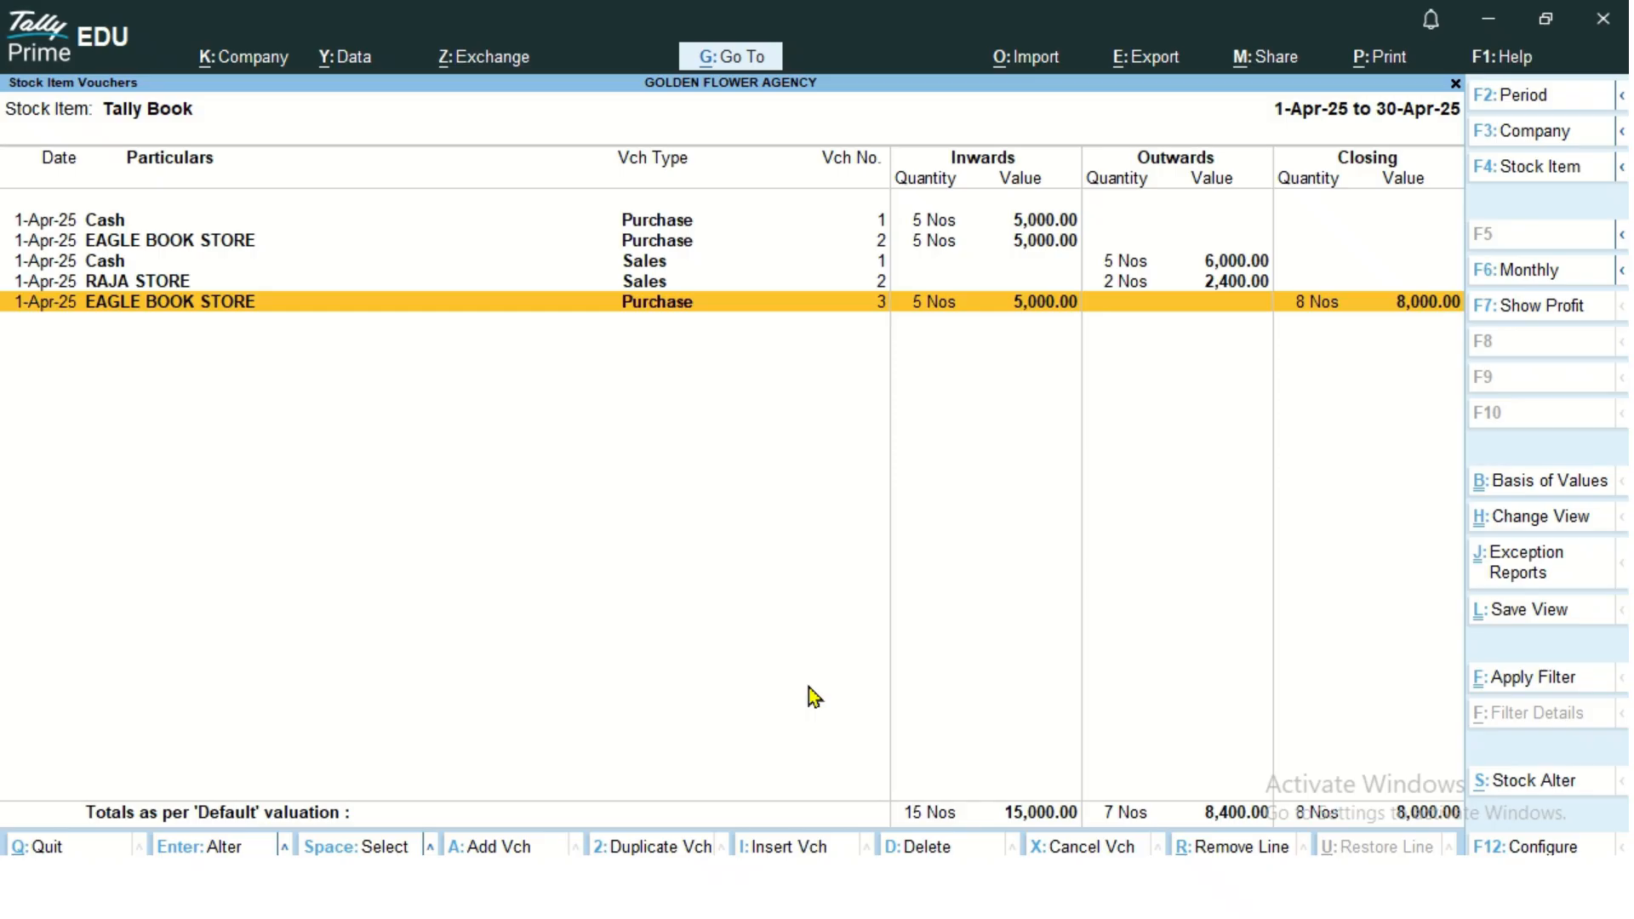
pyautogui.press('Escape')
pyautogui.press('Escape')
pyautogui.press('Escape')
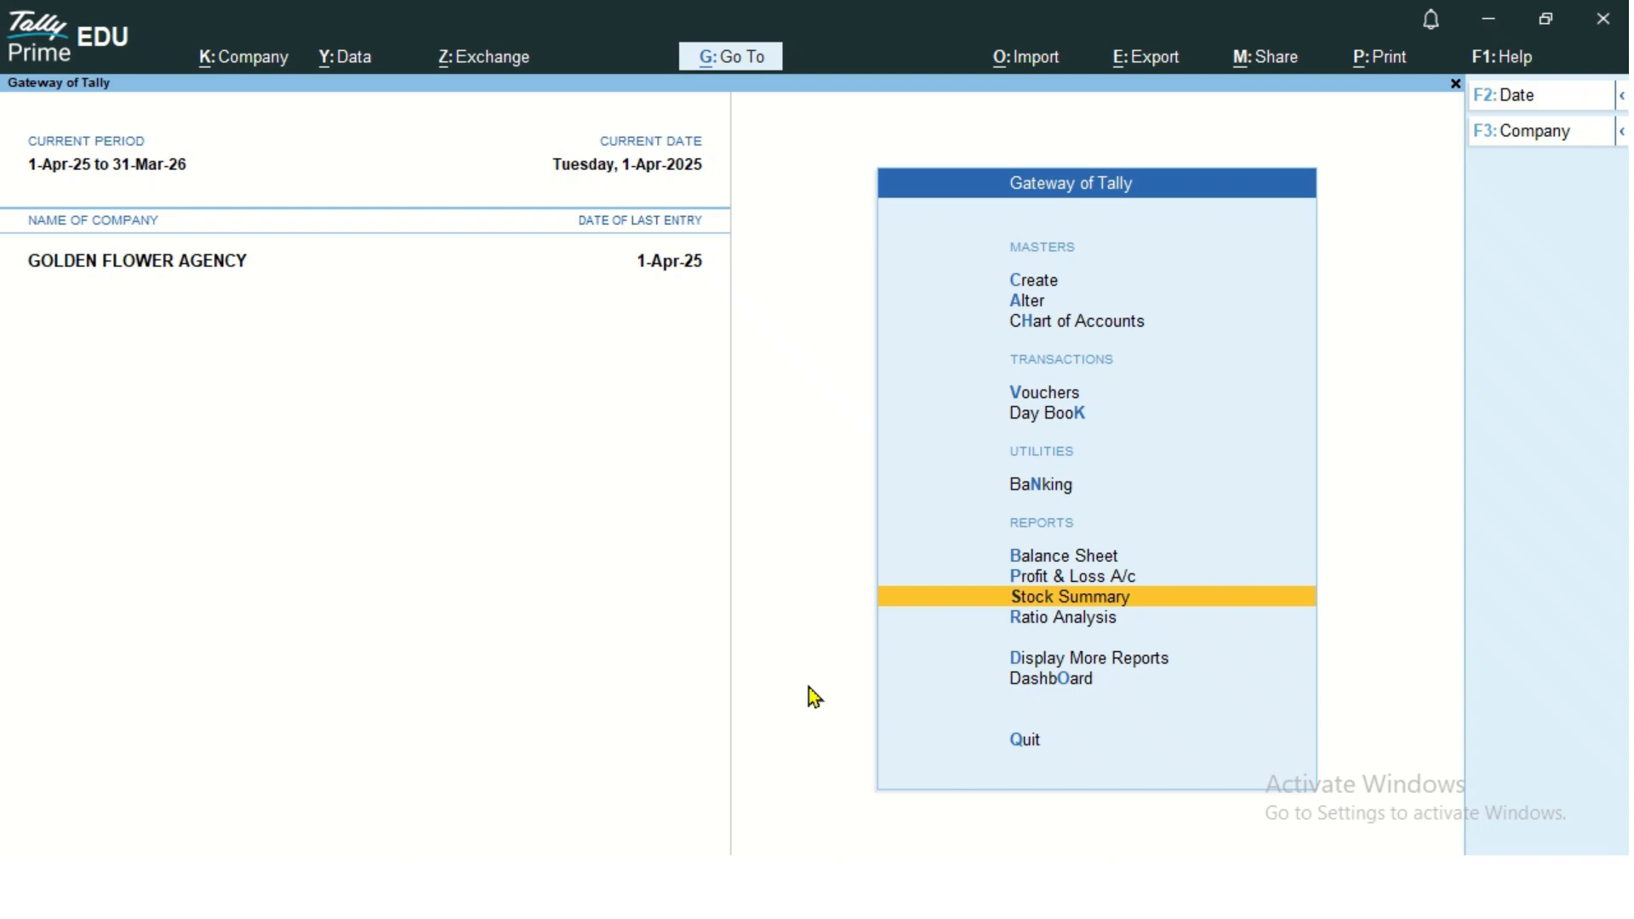
# Step: Reopen the Stock Summary, go through Tally Book's April vouchers once more, and return to the Gateway of Tally
pyautogui.press('Return')
pyautogui.press('Return')
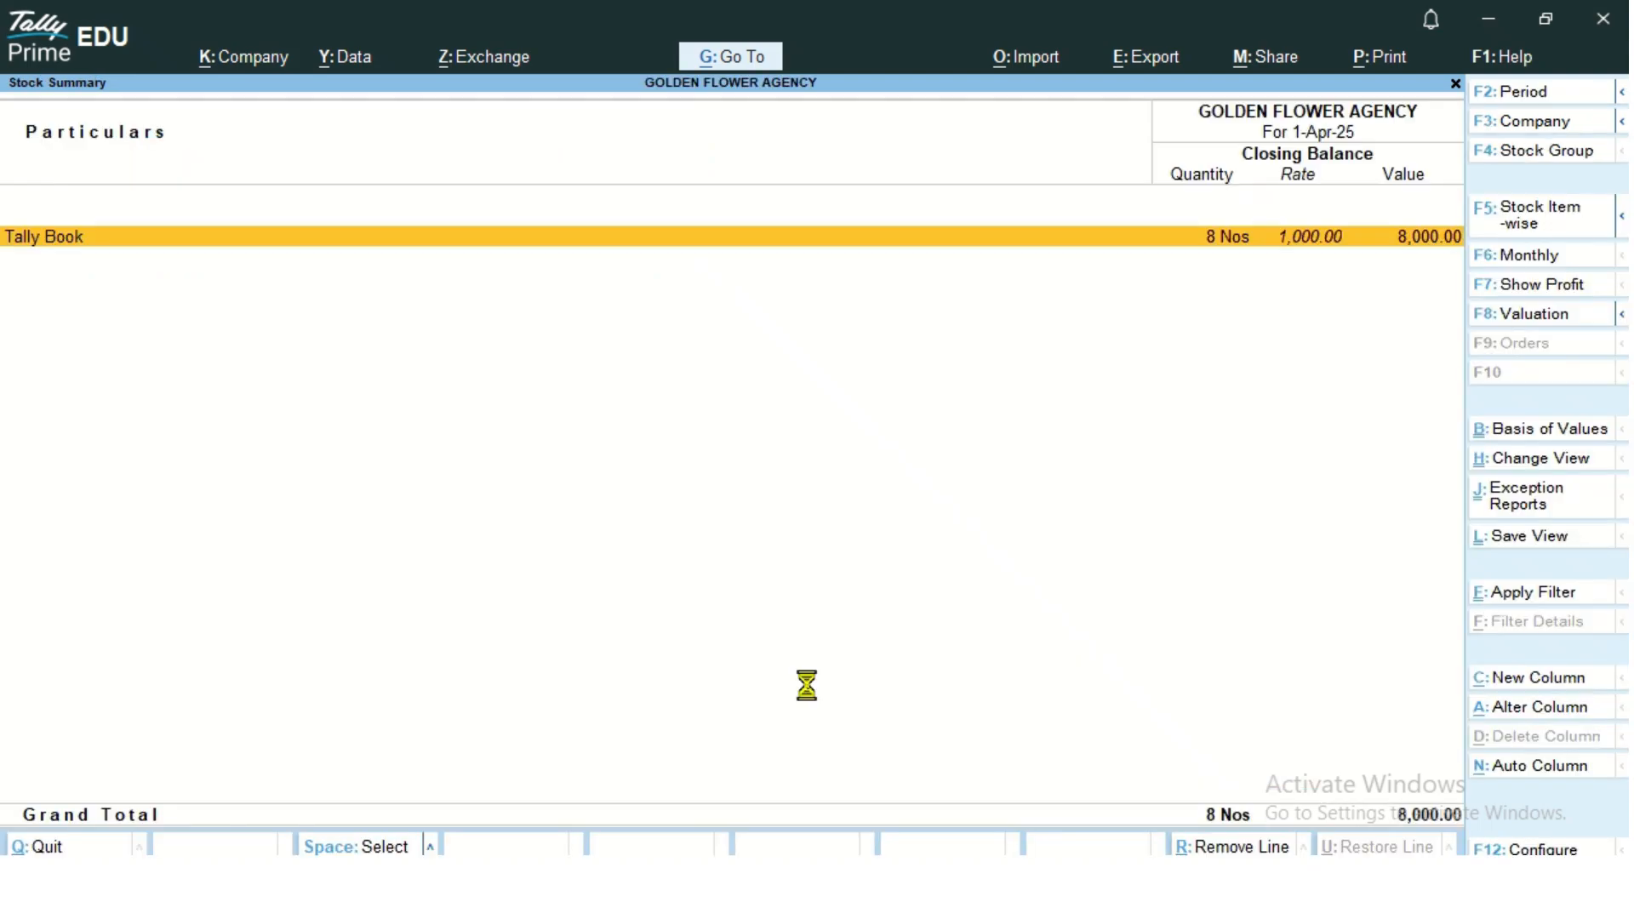
pyautogui.press('Return')
pyautogui.press('Down')
pyautogui.press('Down')
pyautogui.press('Down')
pyautogui.press('Down')
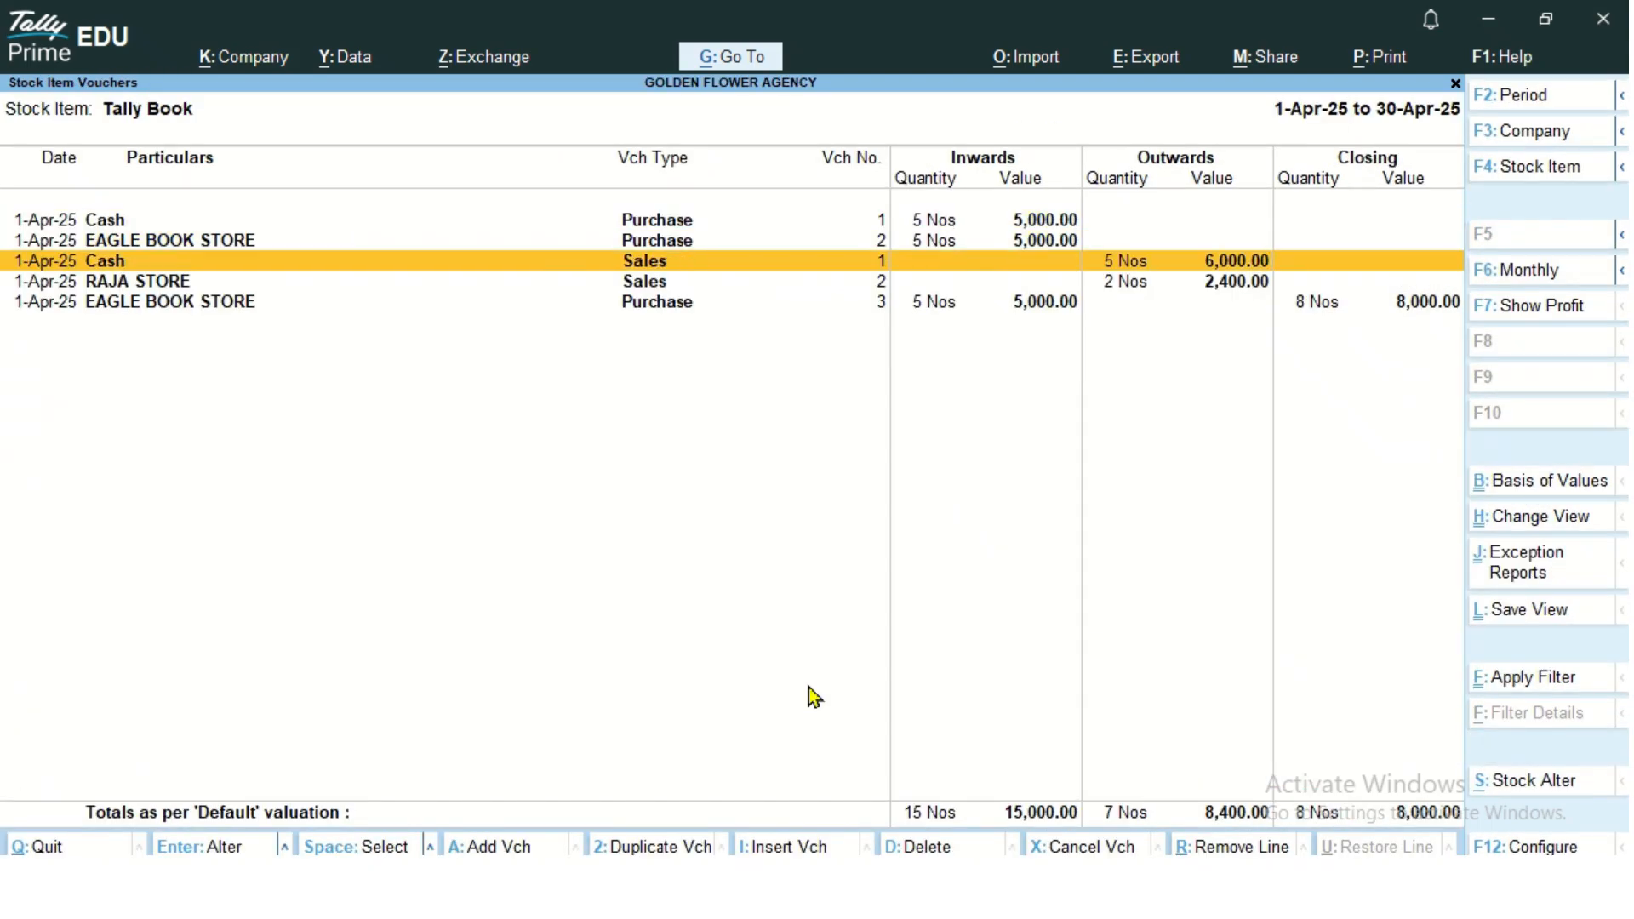
pyautogui.press('Escape')
pyautogui.press('Escape')
pyautogui.press('Escape')
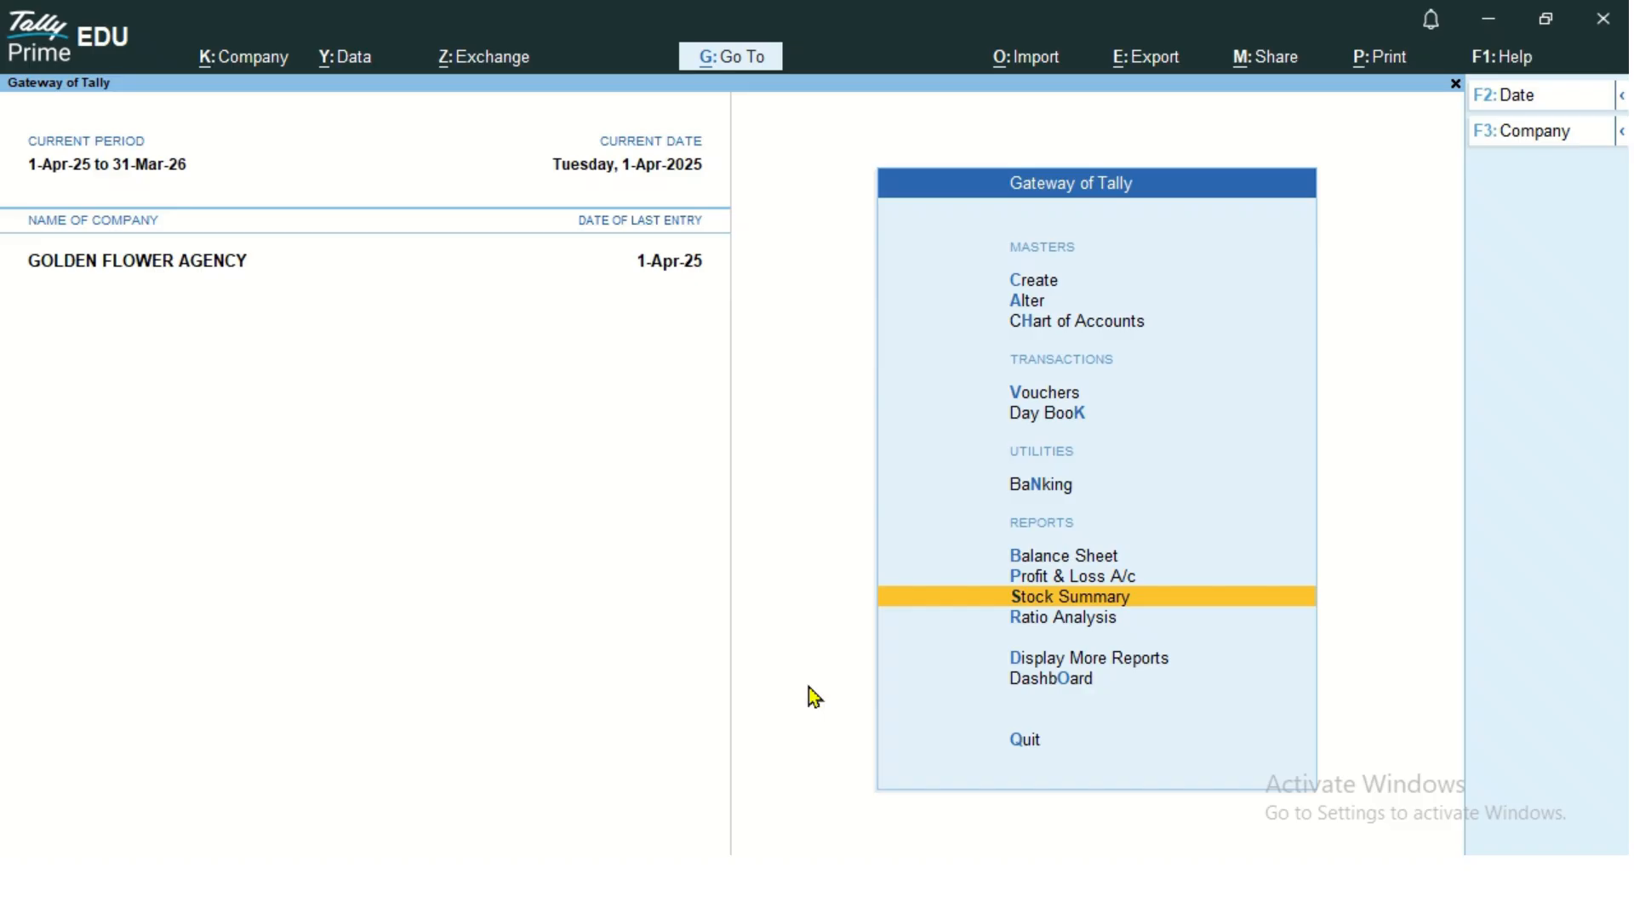
# Step: Open voucher entry and change the voucher type from the list of other vouchers to Debit Note
pyautogui.press('Up')
pyautogui.press('Up')
pyautogui.press('Up')
pyautogui.press('Up')
pyautogui.press('Up')
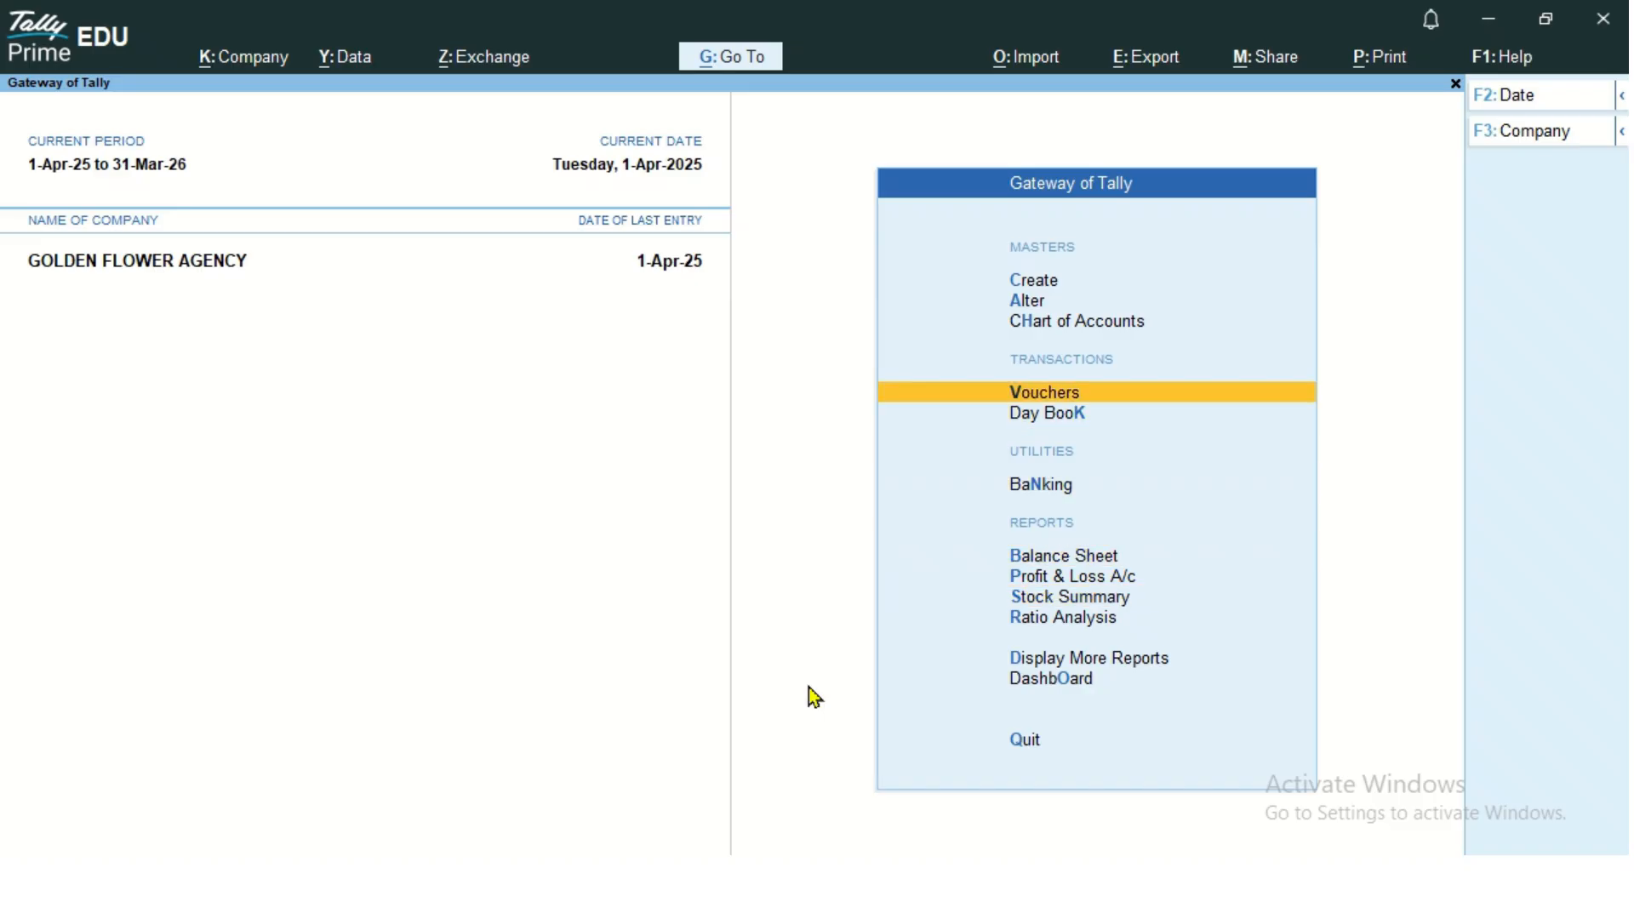
pyautogui.press('Return')
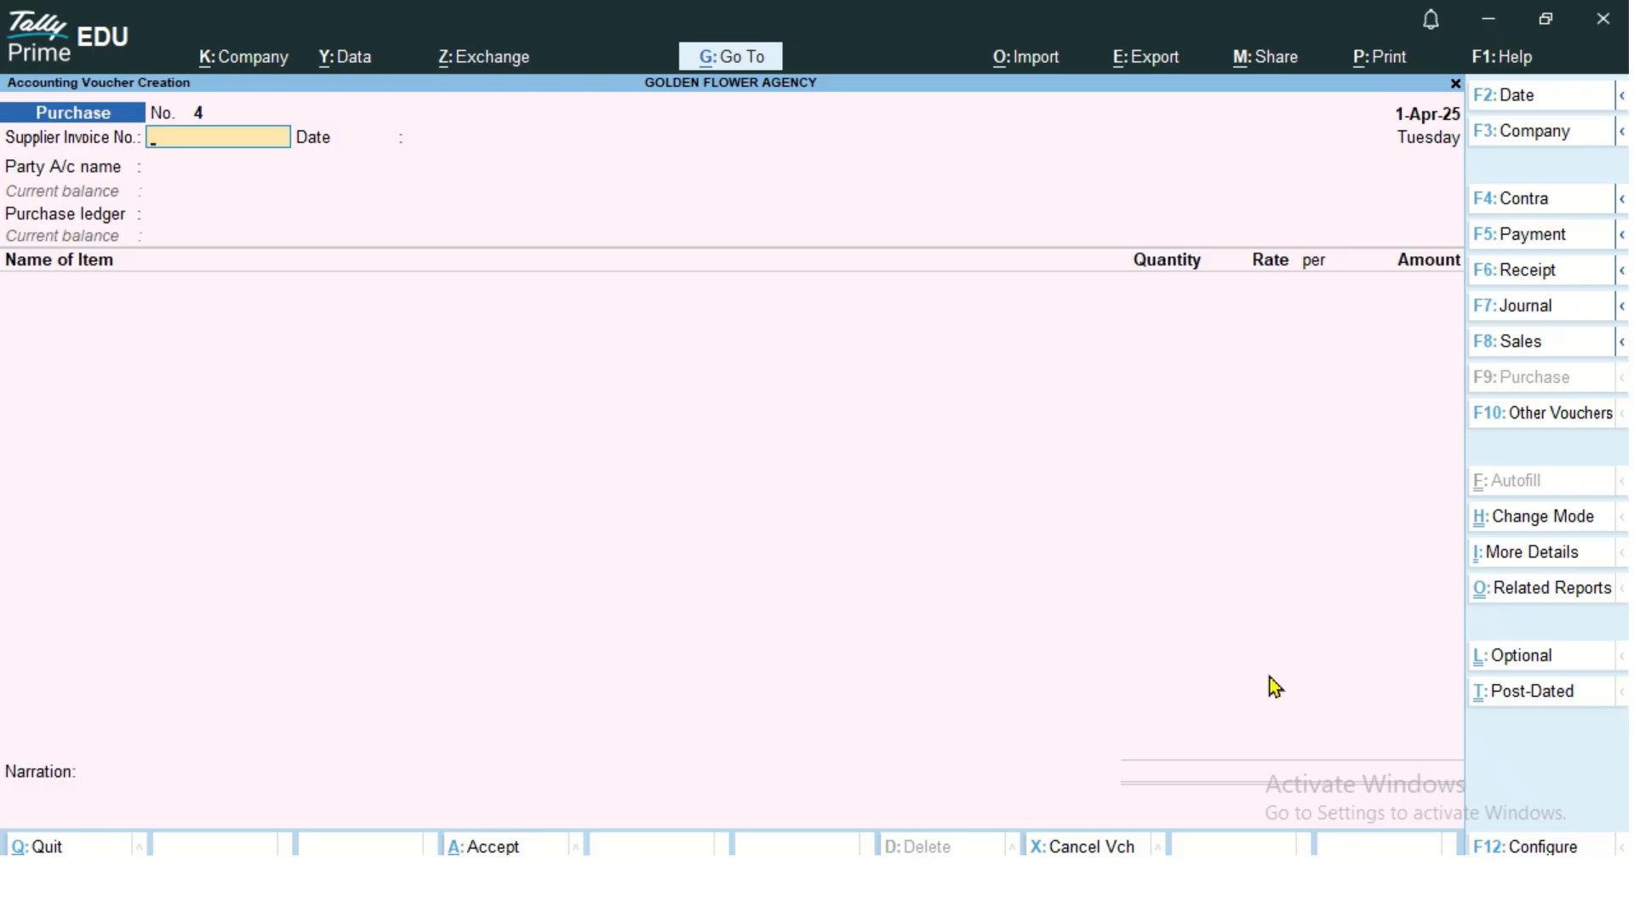
pyautogui.click(1596, 425)
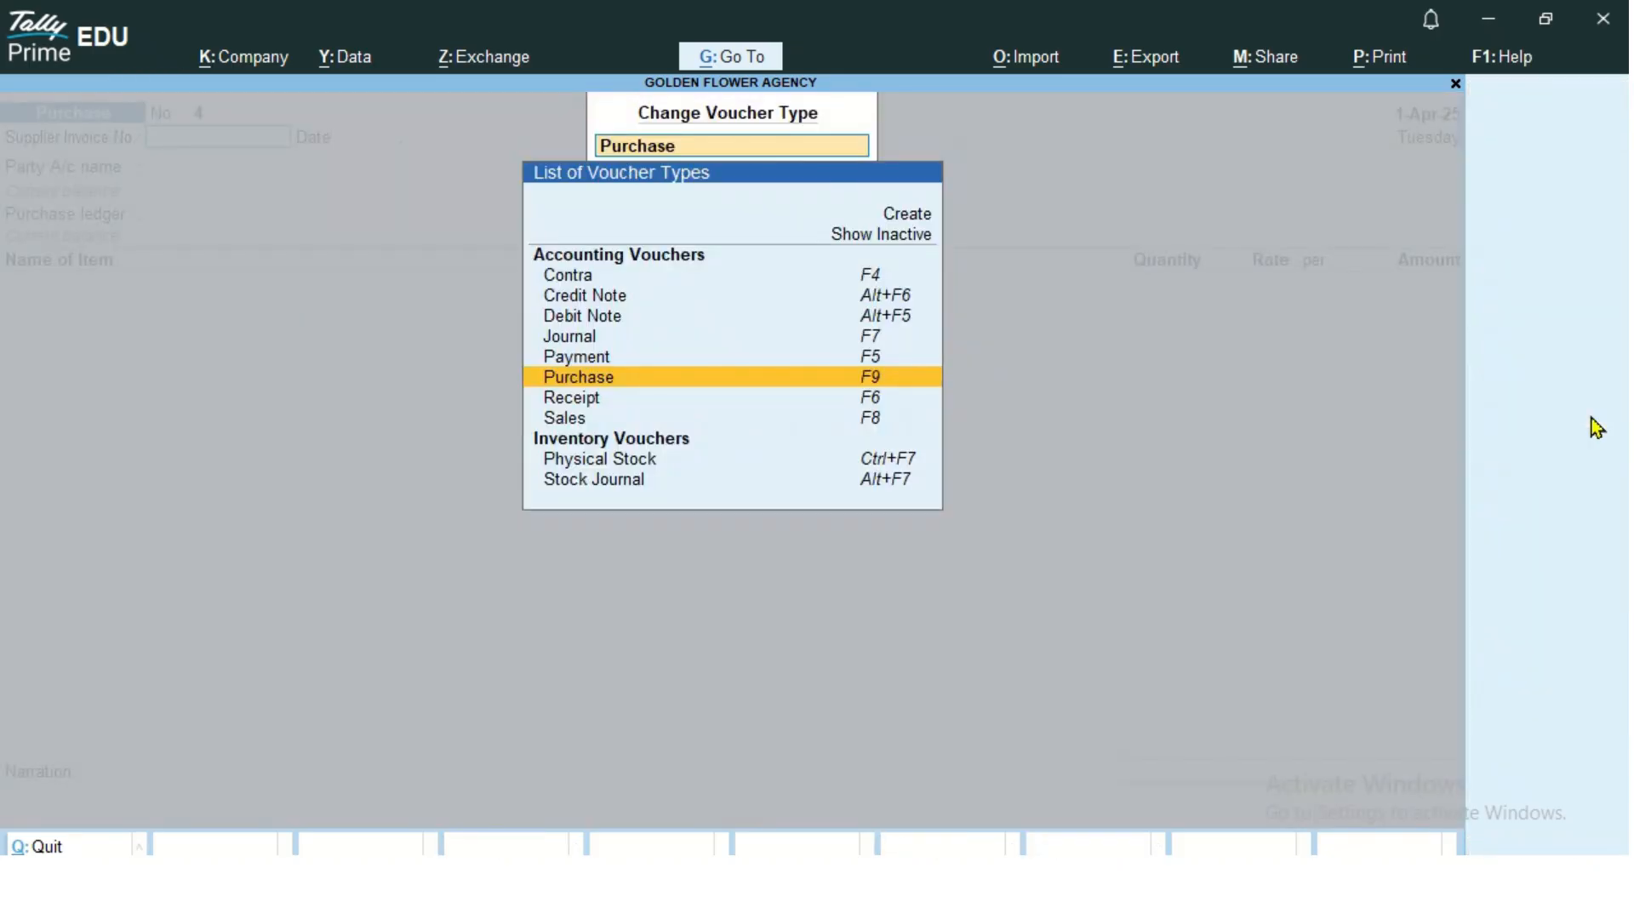
pyautogui.press('Return')
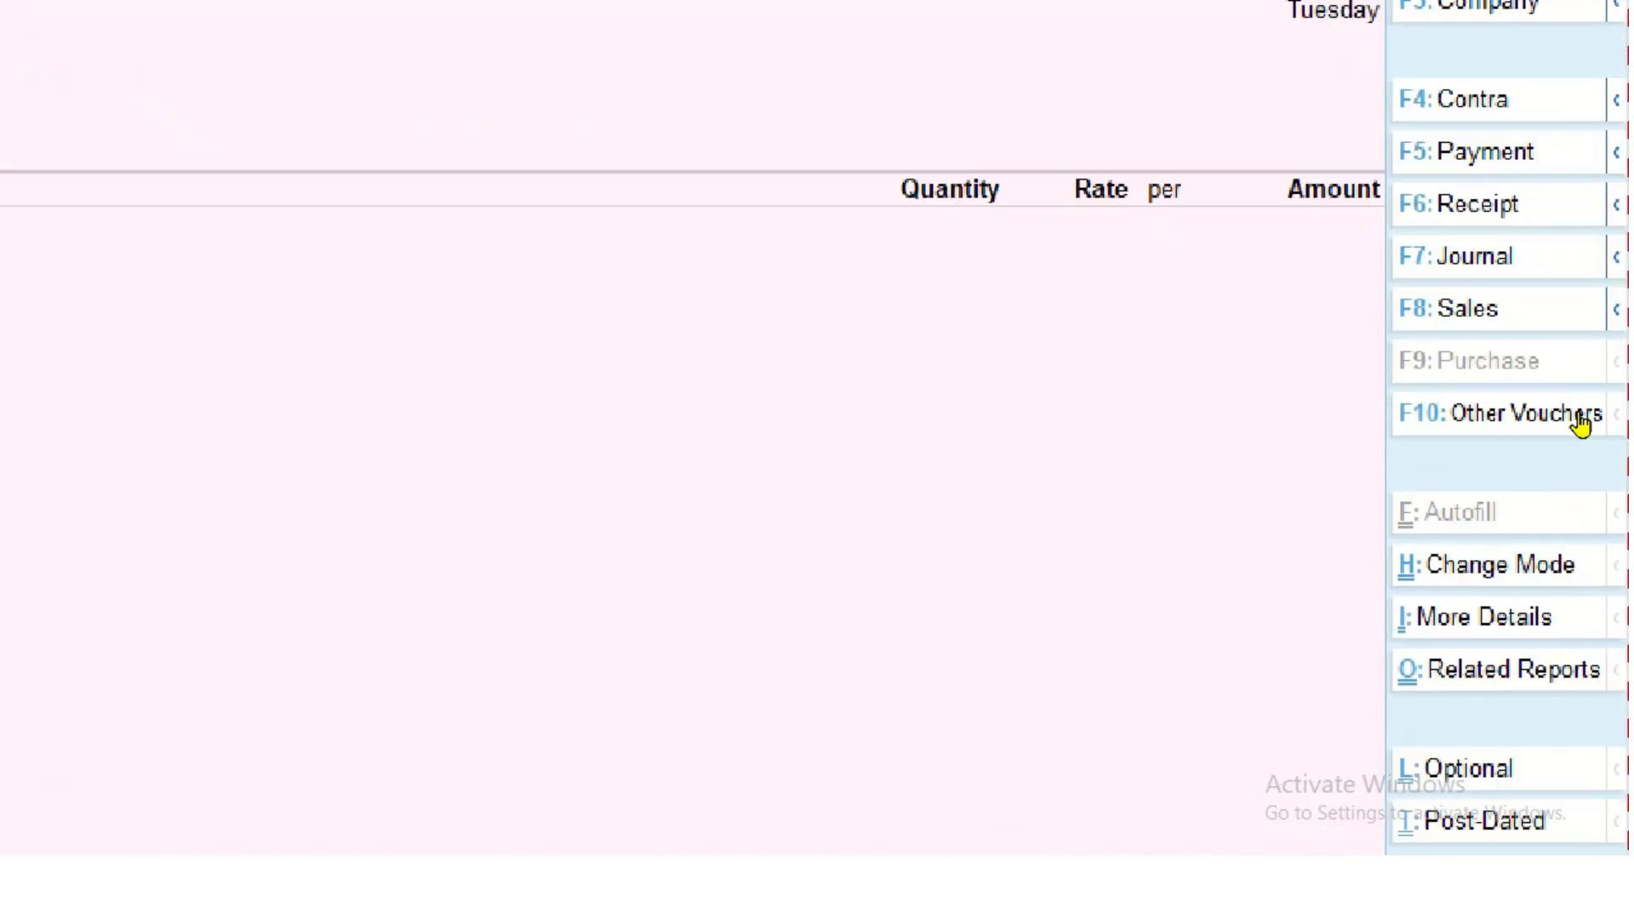
pyautogui.click(1580, 422)
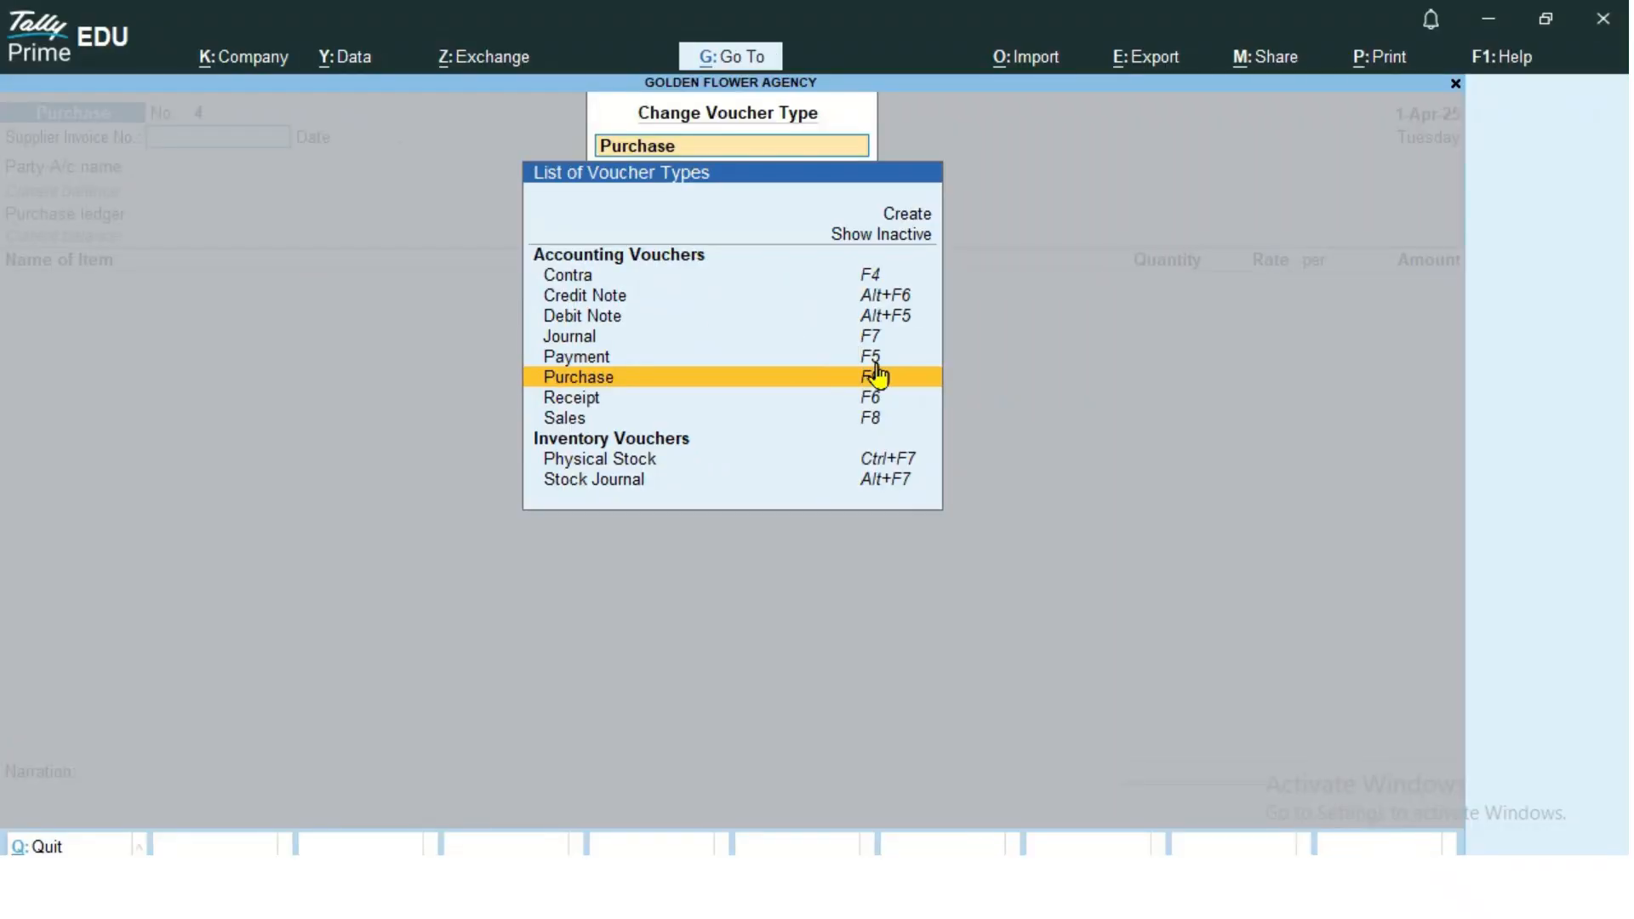
pyautogui.press('Up')
pyautogui.press('Up')
pyautogui.press('Up')
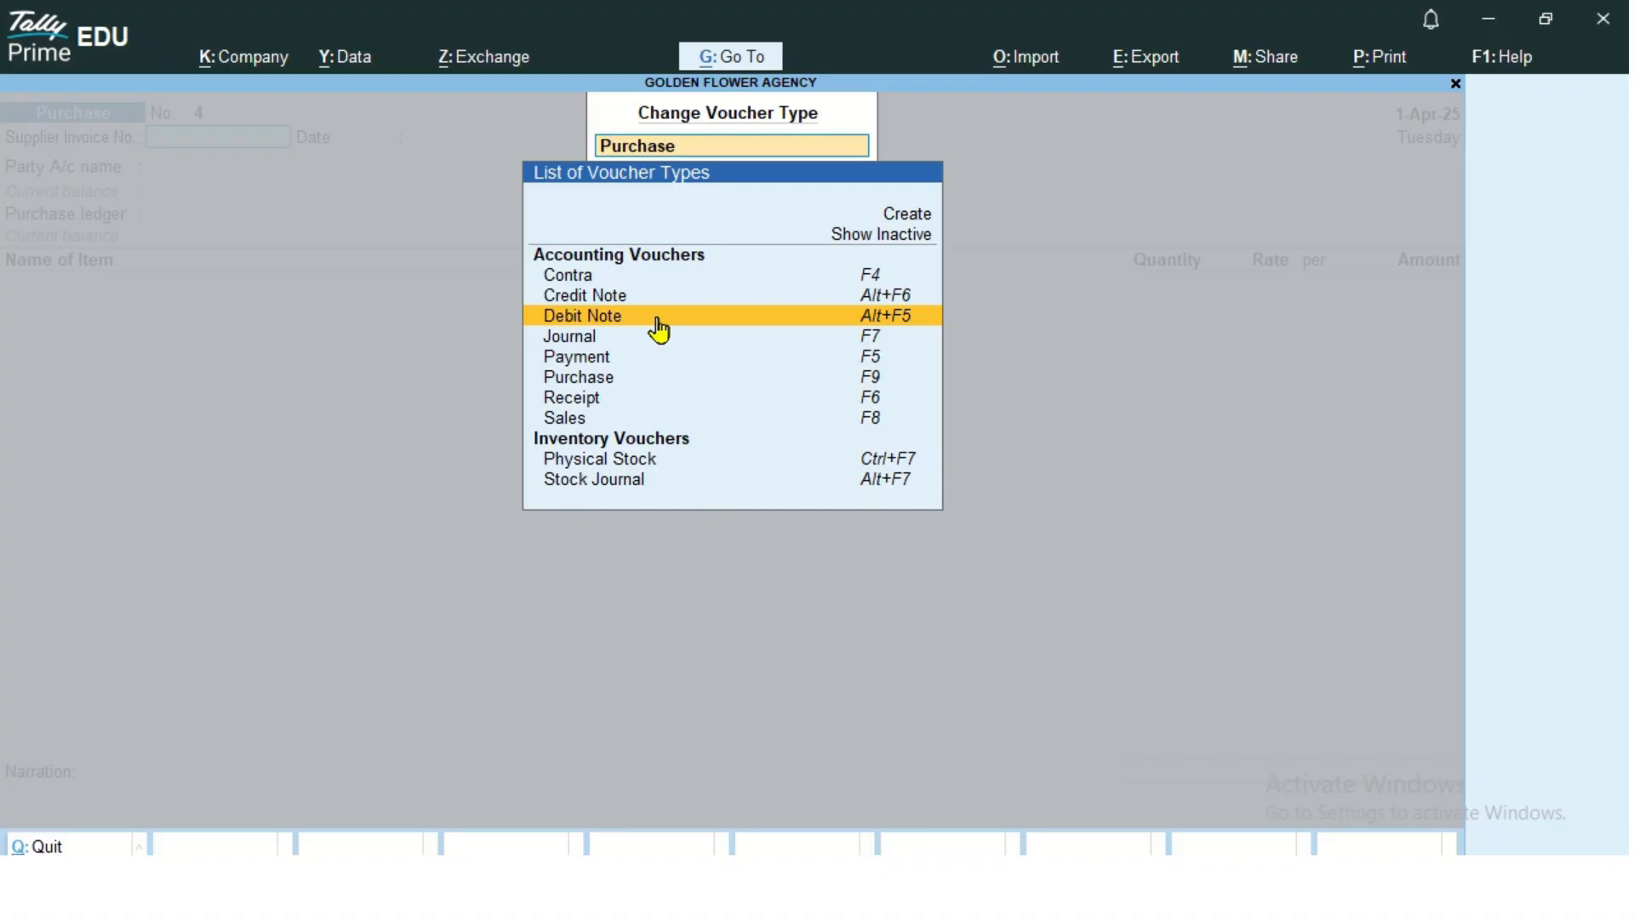
pyautogui.click(659, 321)
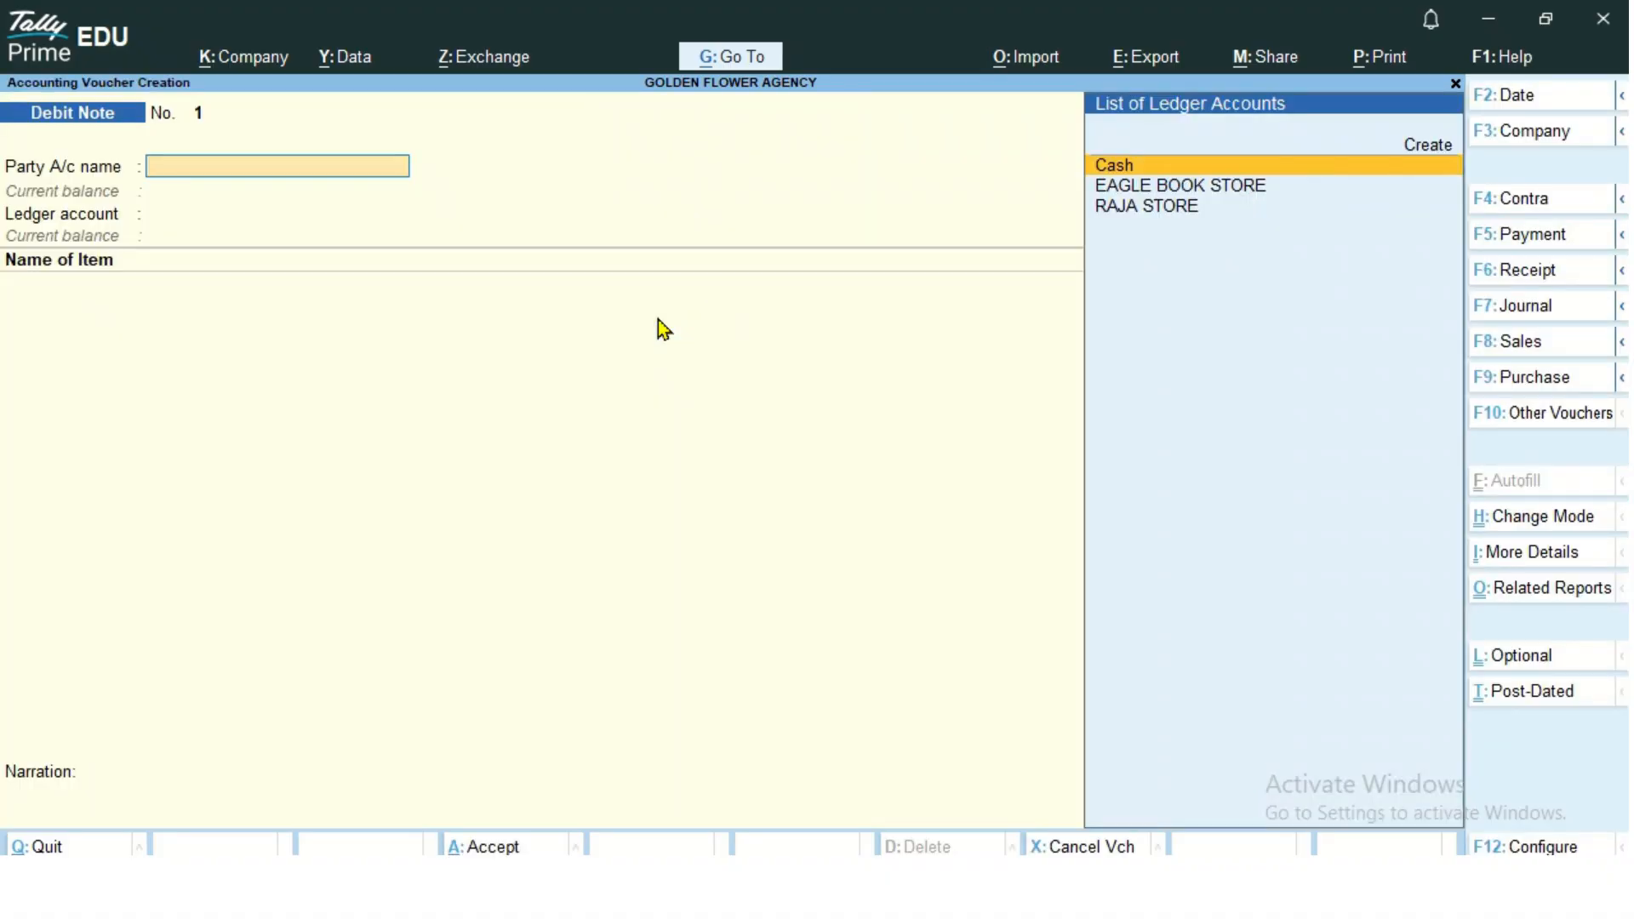
# Step: Set EAGLE BOOK STORE as the debit note's party account, leaving the dispatch and original invoice details blank
pyautogui.press('Down')
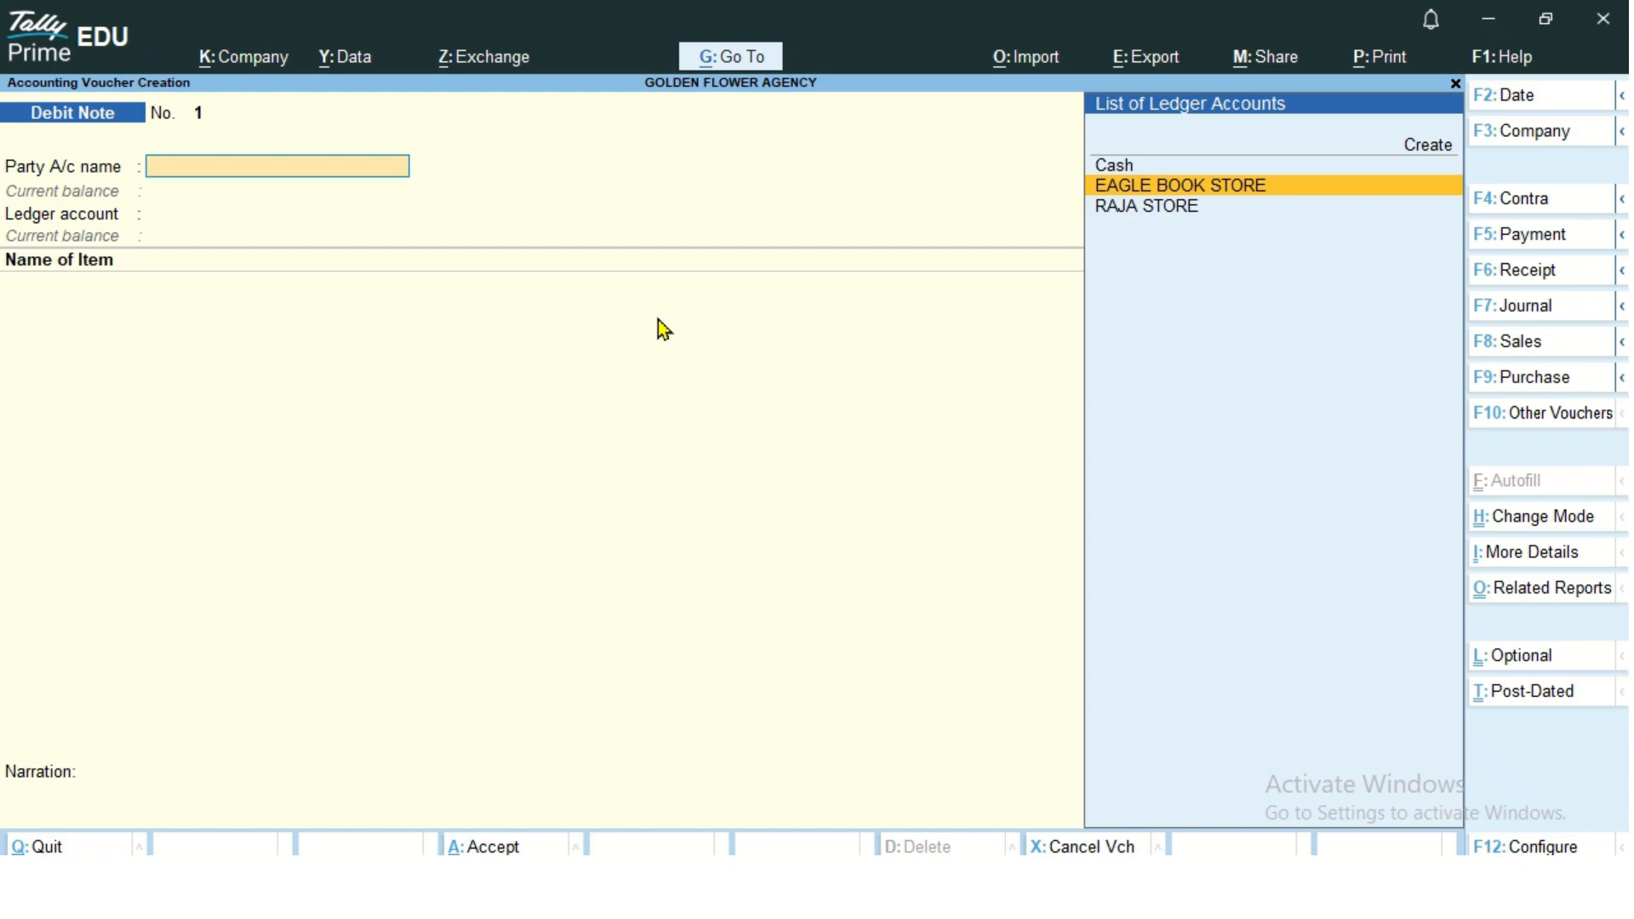
pyautogui.press('Return')
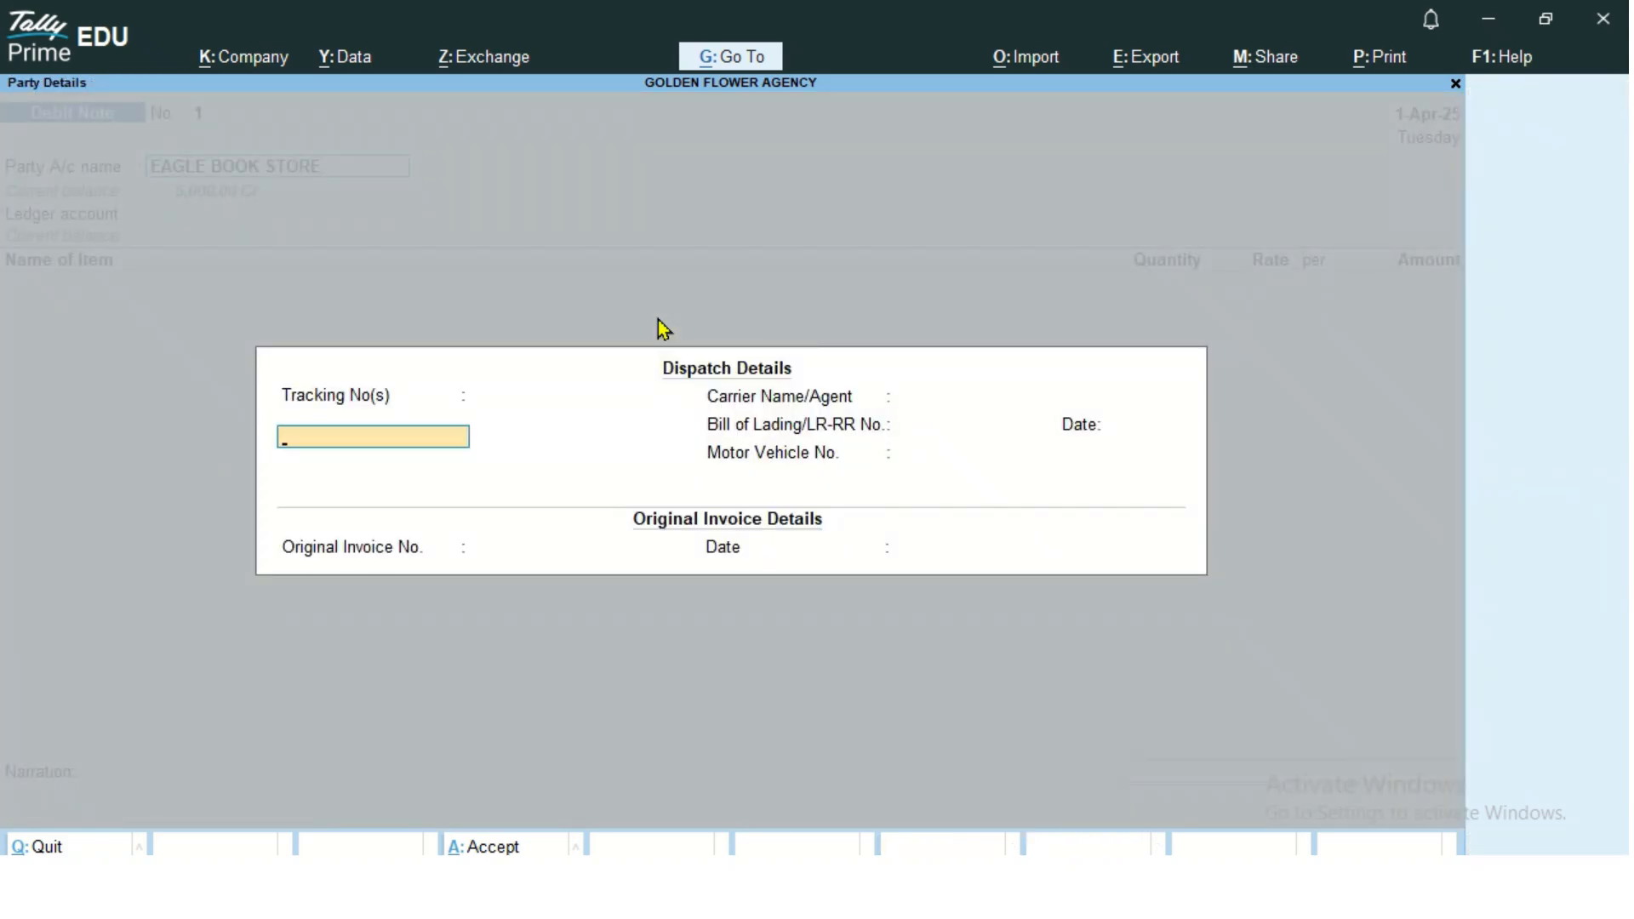
pyautogui.press('Return')
pyautogui.press('Return')
pyautogui.press('Return')
pyautogui.press('Return')
pyautogui.press('Return')
pyautogui.press('Return')
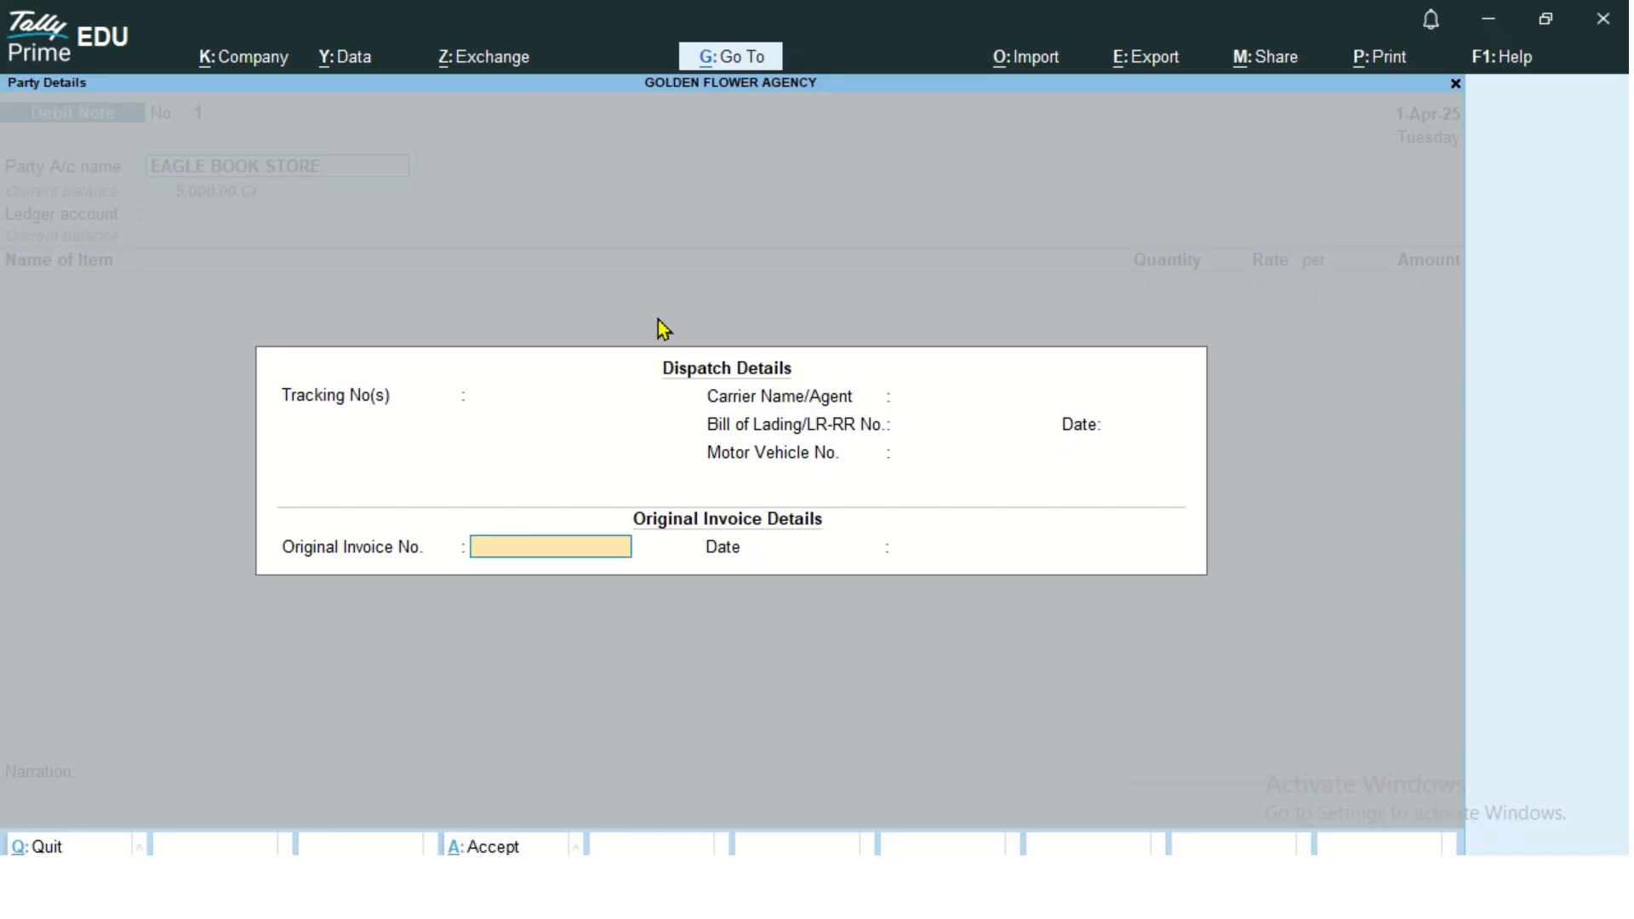
pyautogui.press('Return')
pyautogui.press('Return')
pyautogui.press('Return')
pyautogui.press('Return')
pyautogui.press('Return')
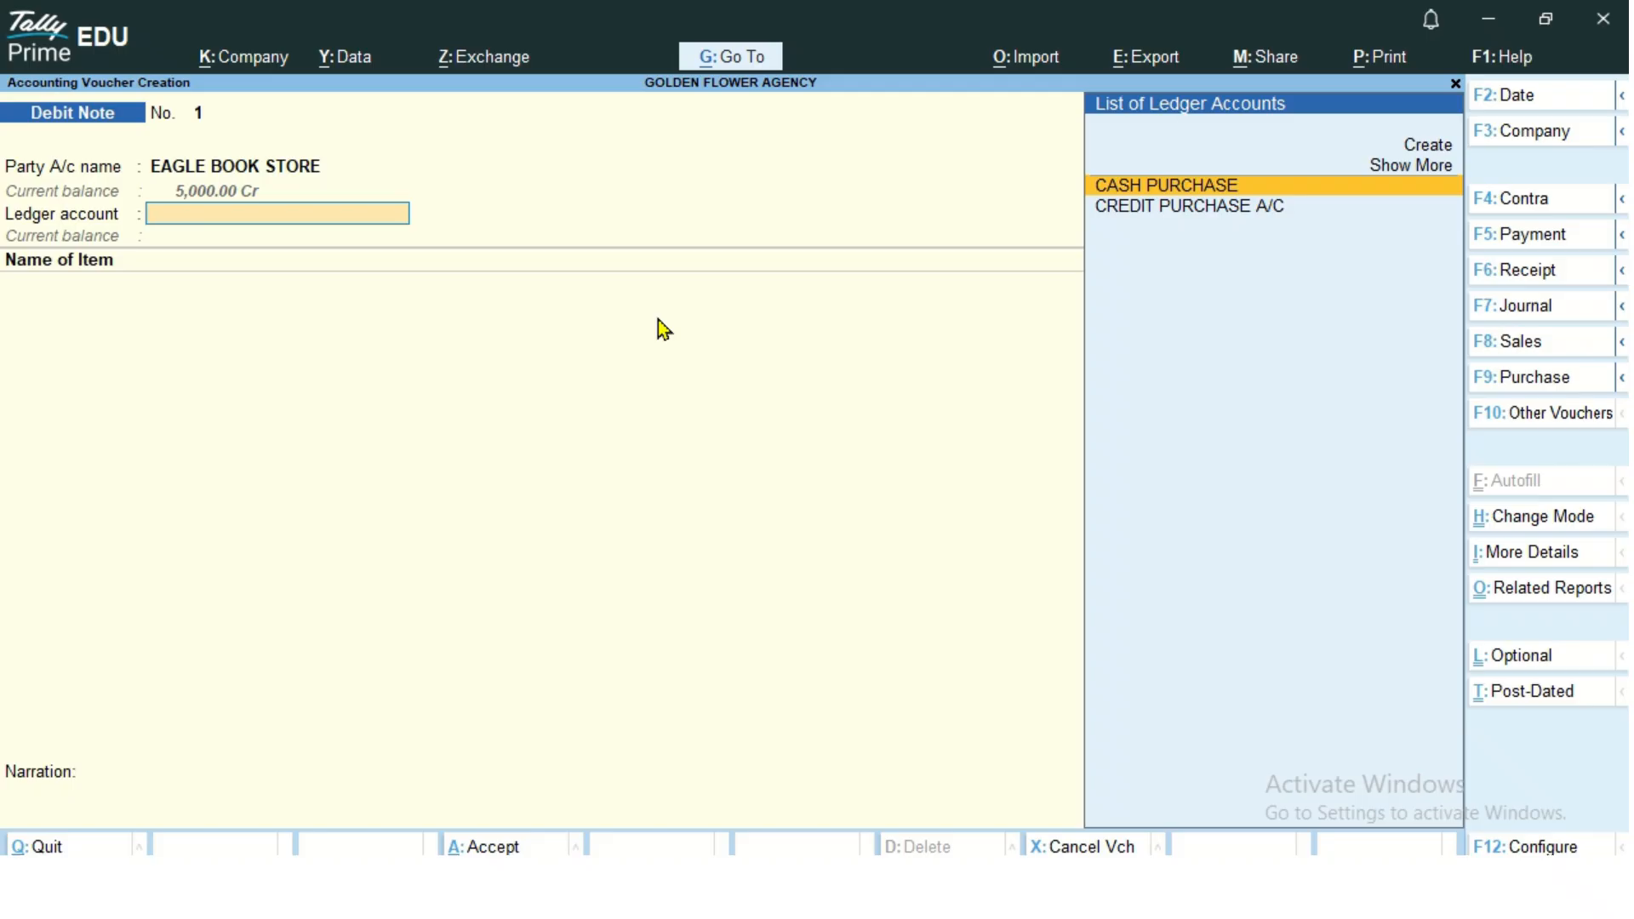
# Step: Create a PURCHASE RETURN ledger under Purchase Accounts without bank details and use it as the debit note's ledger account
pyautogui.press('Down')
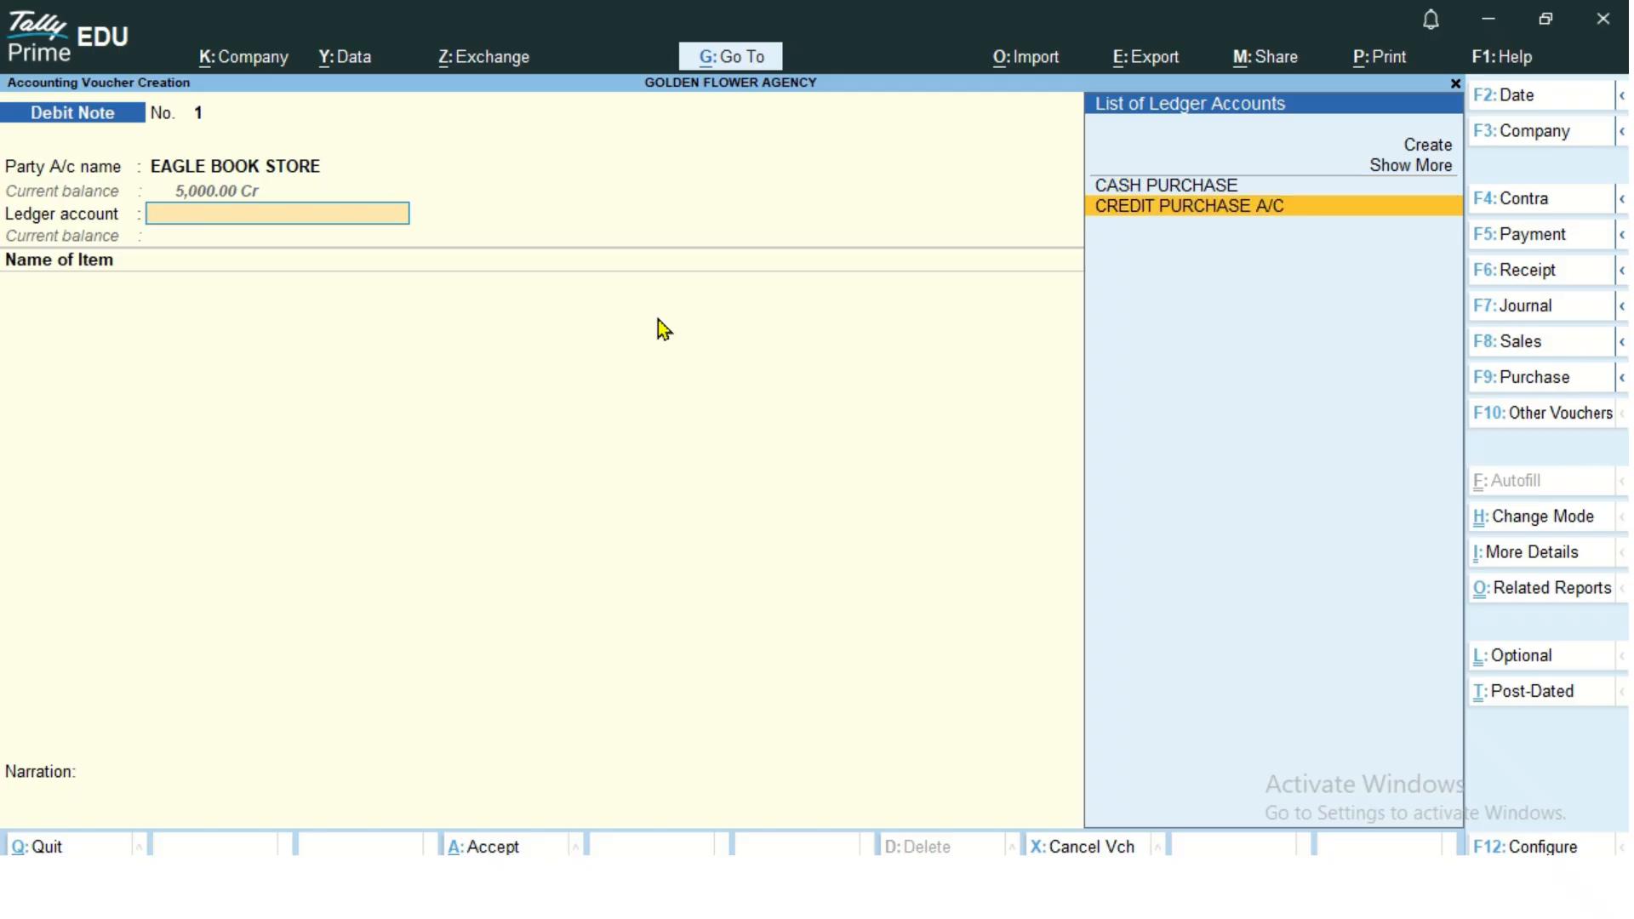
pyautogui.press('alt')
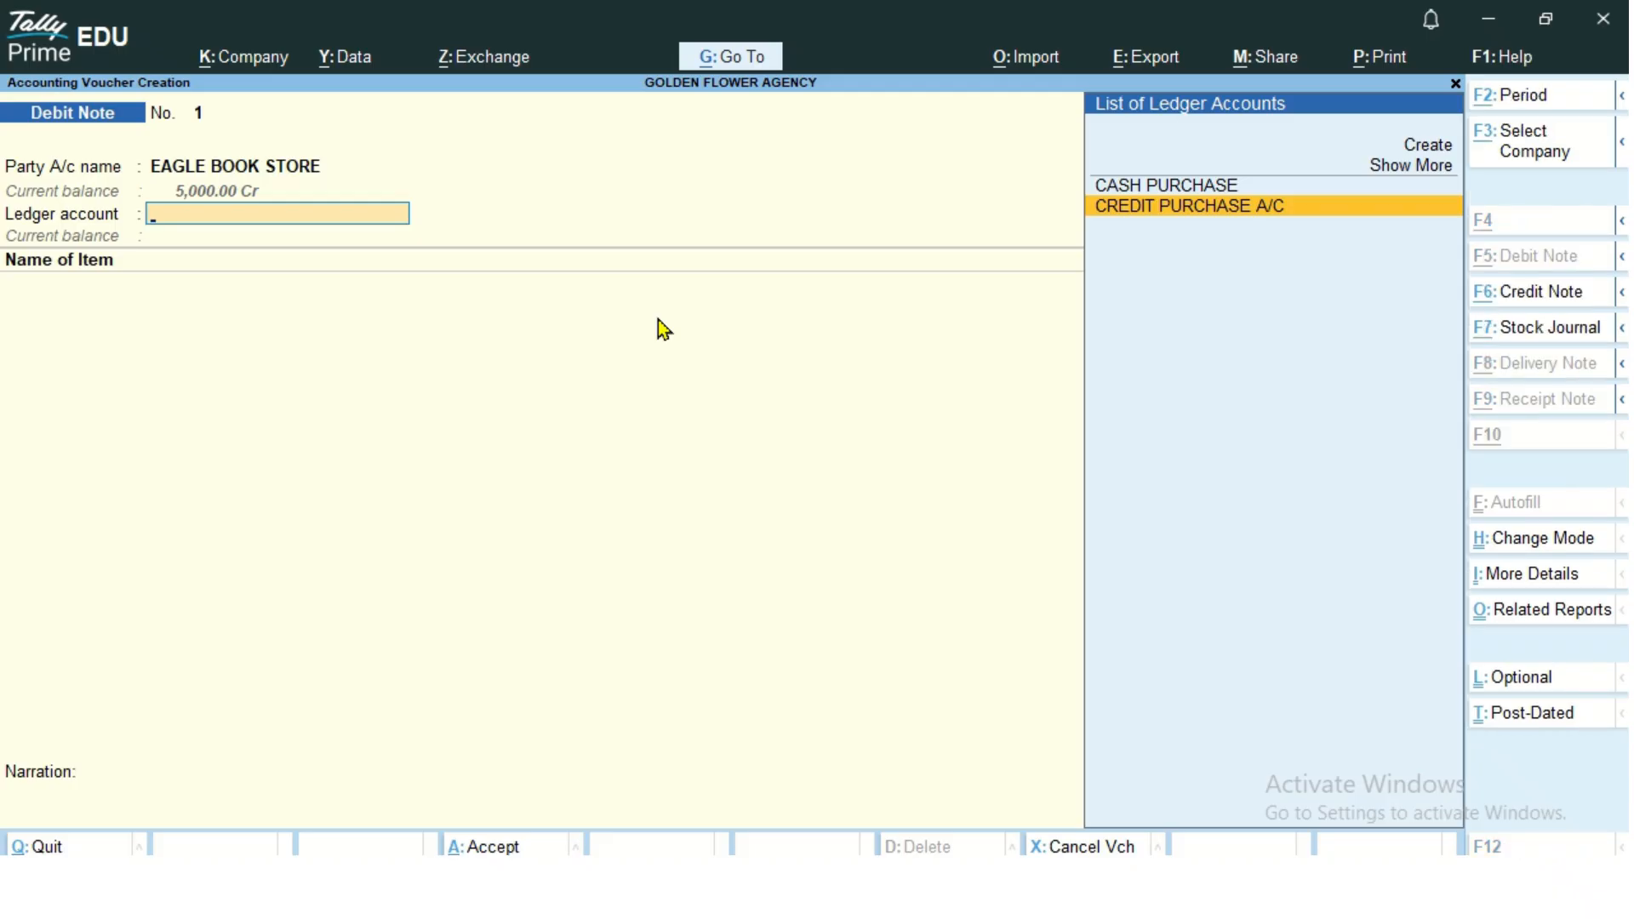
pyautogui.hotkey('alt', 'c')
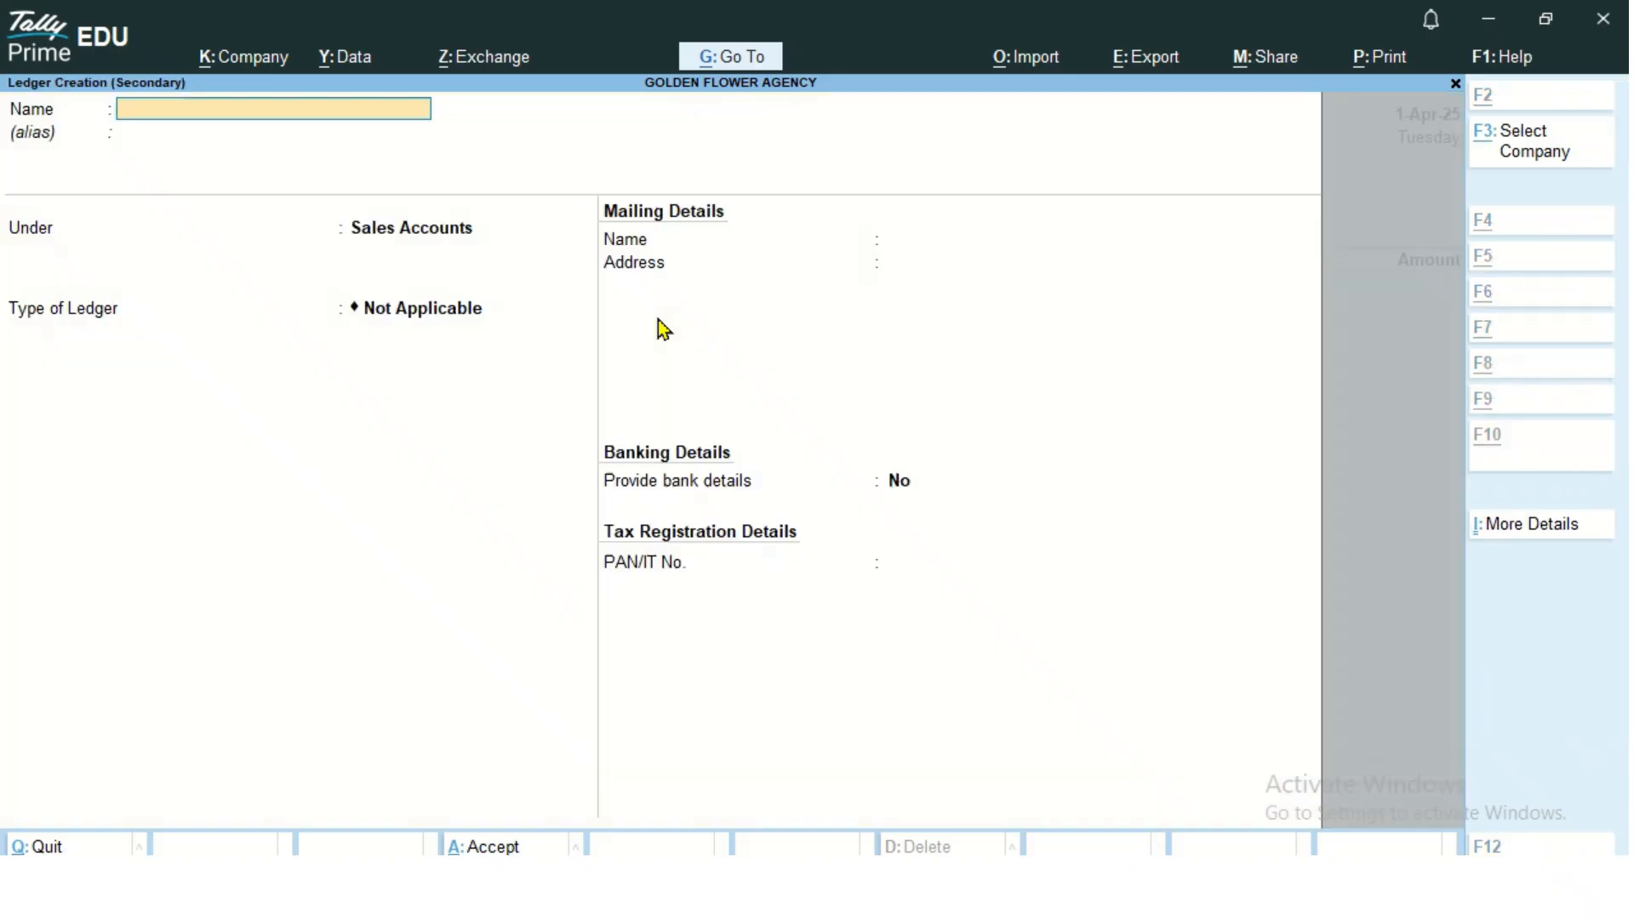
pyautogui.write('PURCHAE')
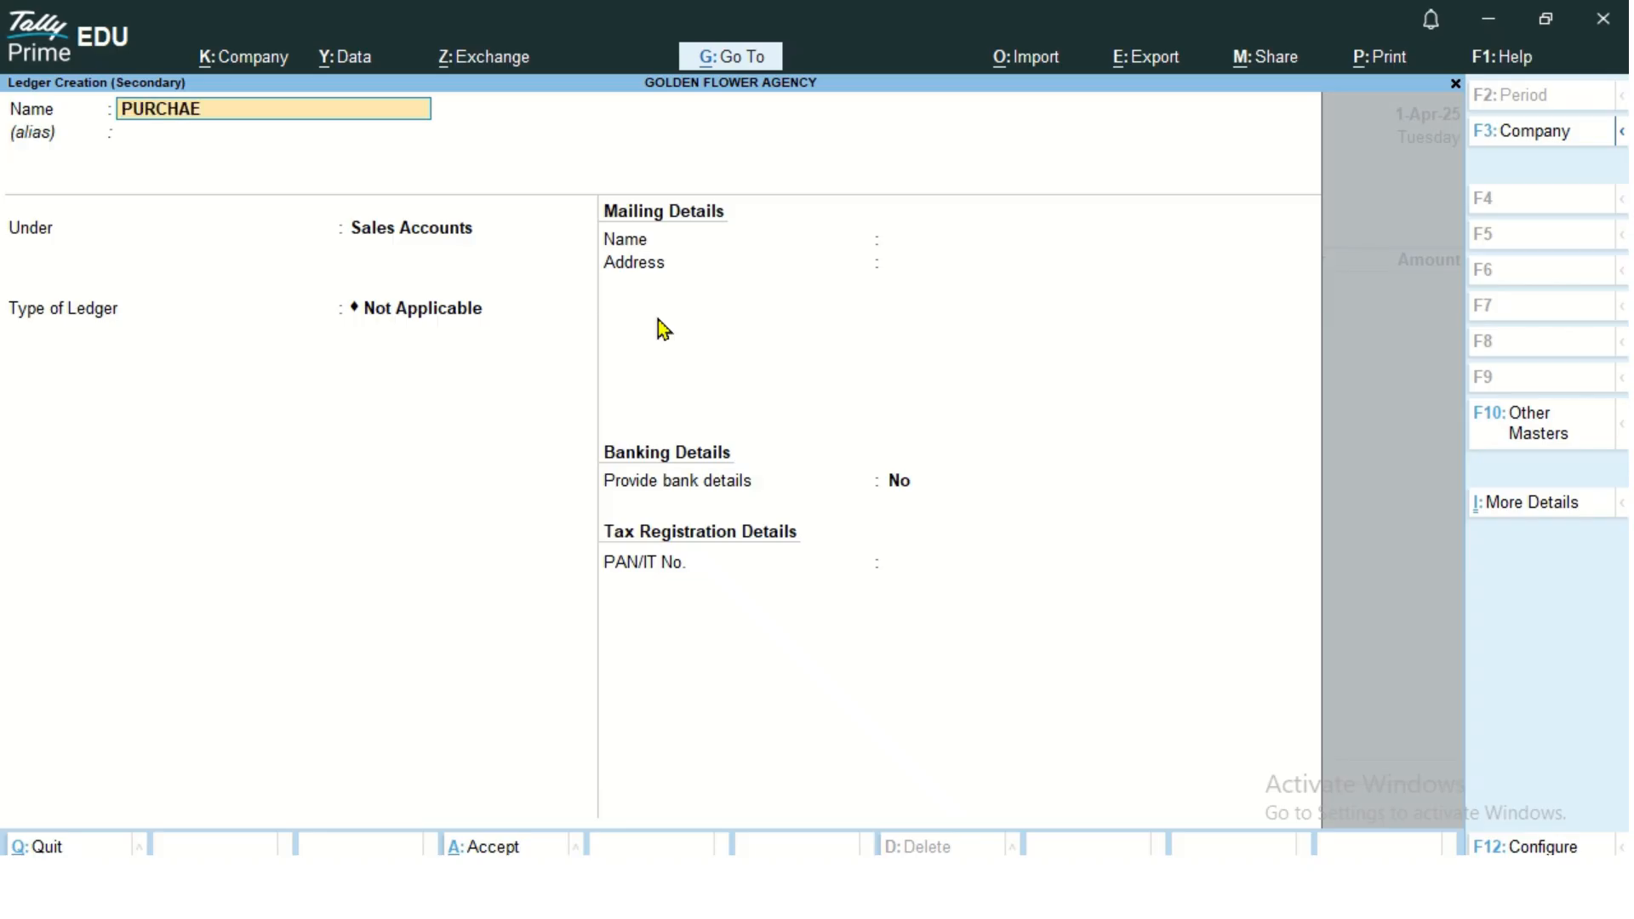
pyautogui.press('BackSpace')
pyautogui.write('SE RETURN')
pyautogui.press('Return')
pyautogui.write('PUR')
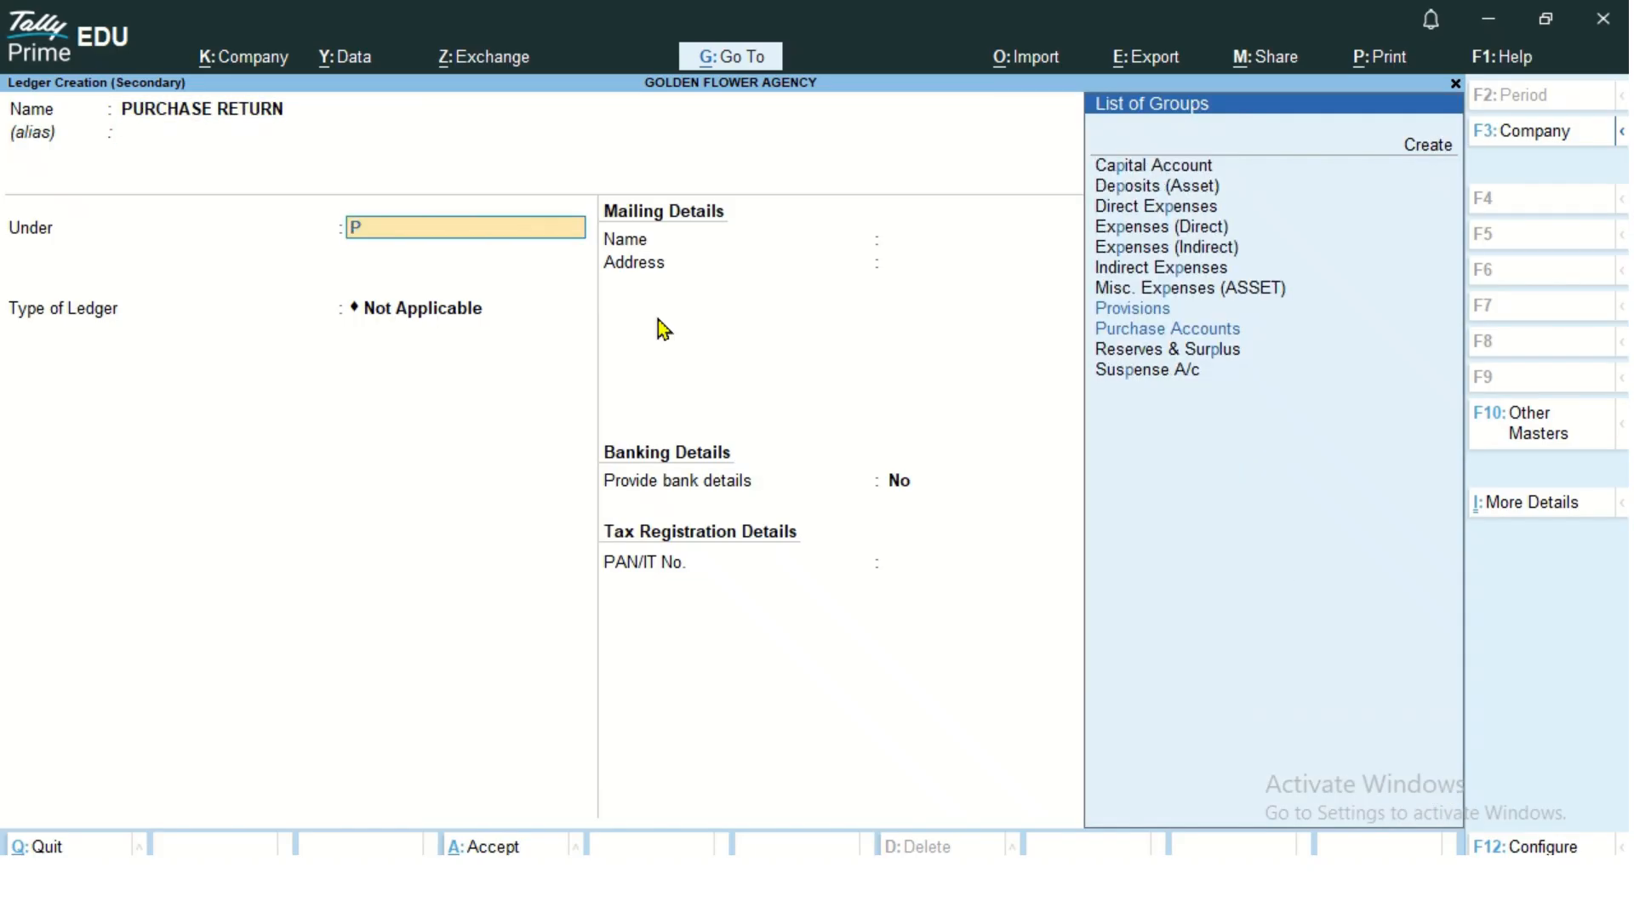
pyautogui.press('Return')
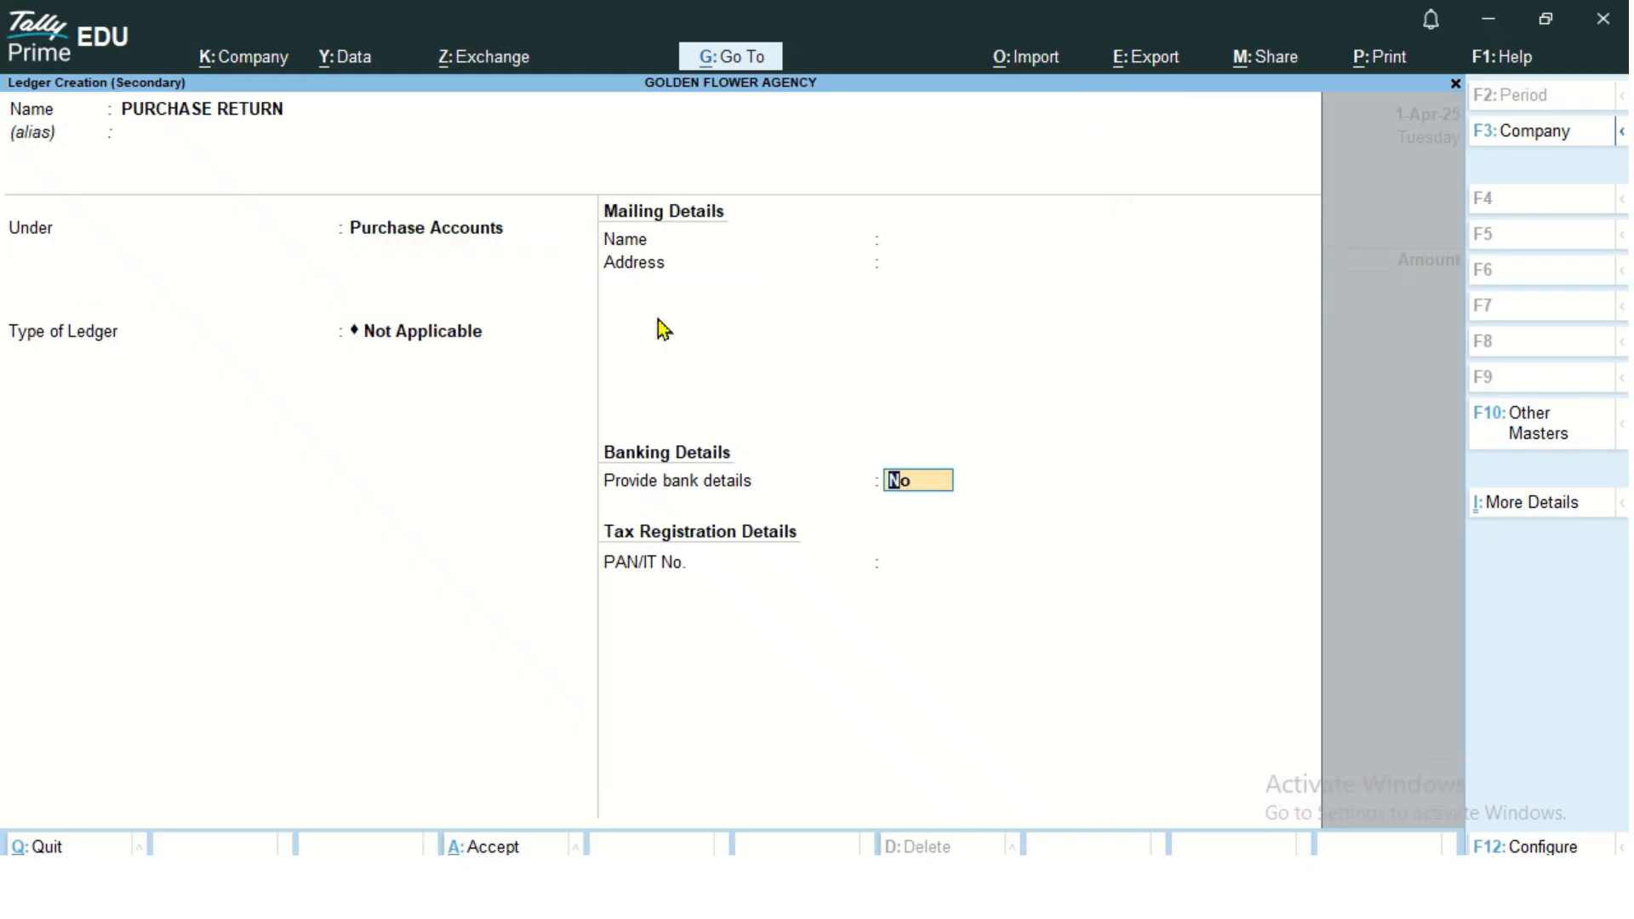
pyautogui.press('Return')
pyautogui.press('Return')
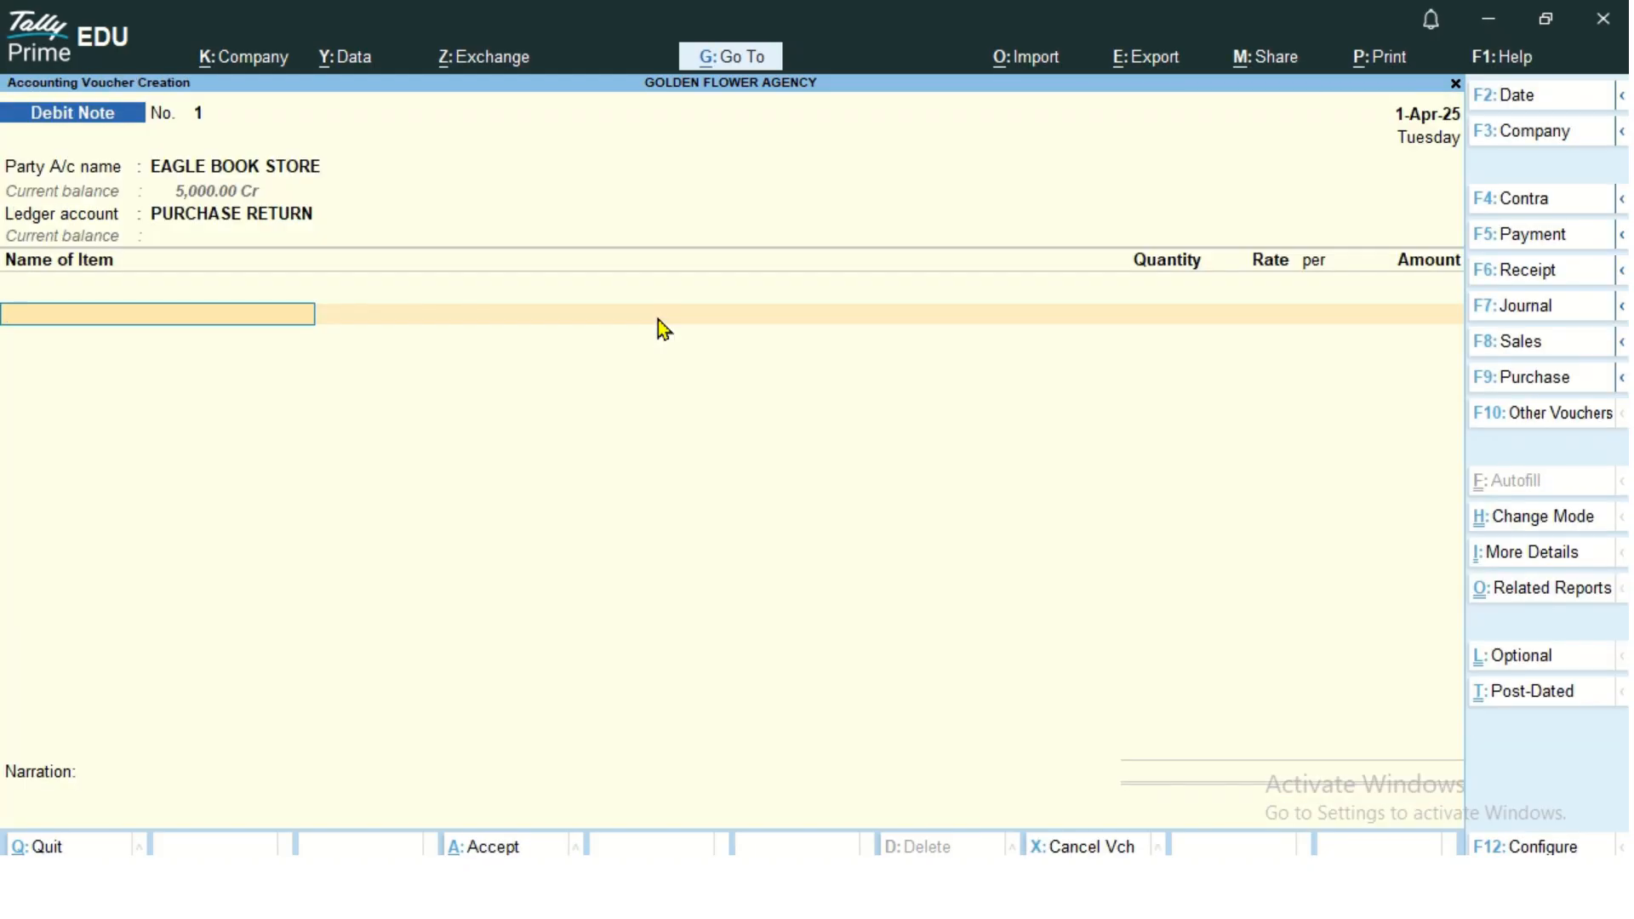
# Step: Add the item Tally Book to the debit note with a quantity of 1 Nos at a rate of 1,000.00
pyautogui.hotkey('ctrl', '4')
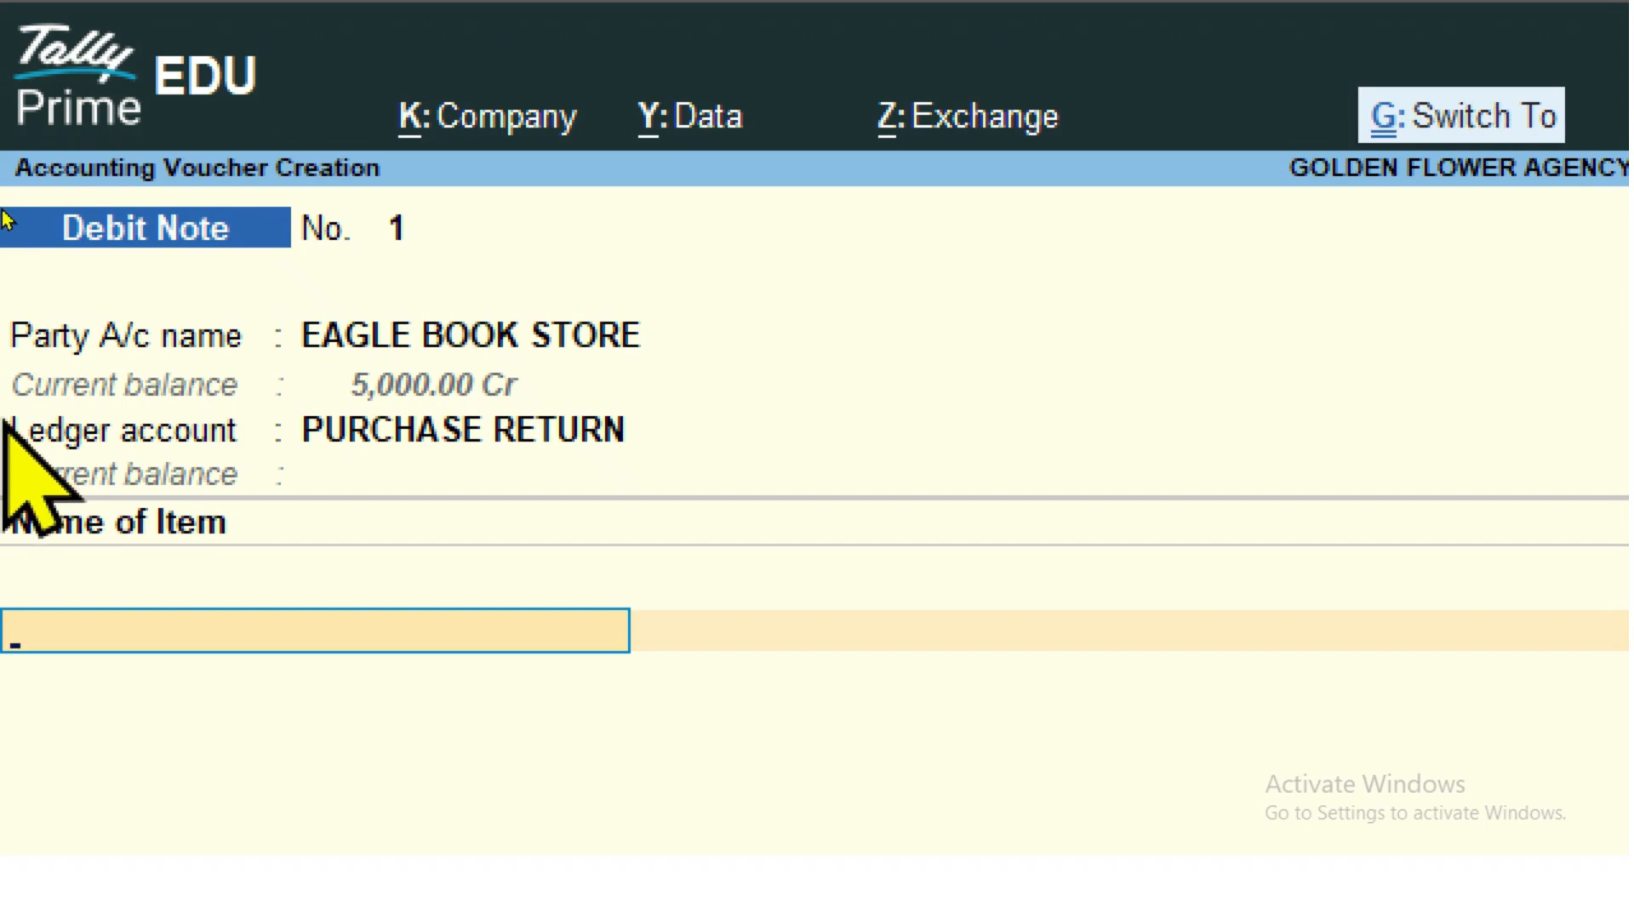
pyautogui.hotkey('ctrl', '4')
pyautogui.write('TA')
pyautogui.press('Return')
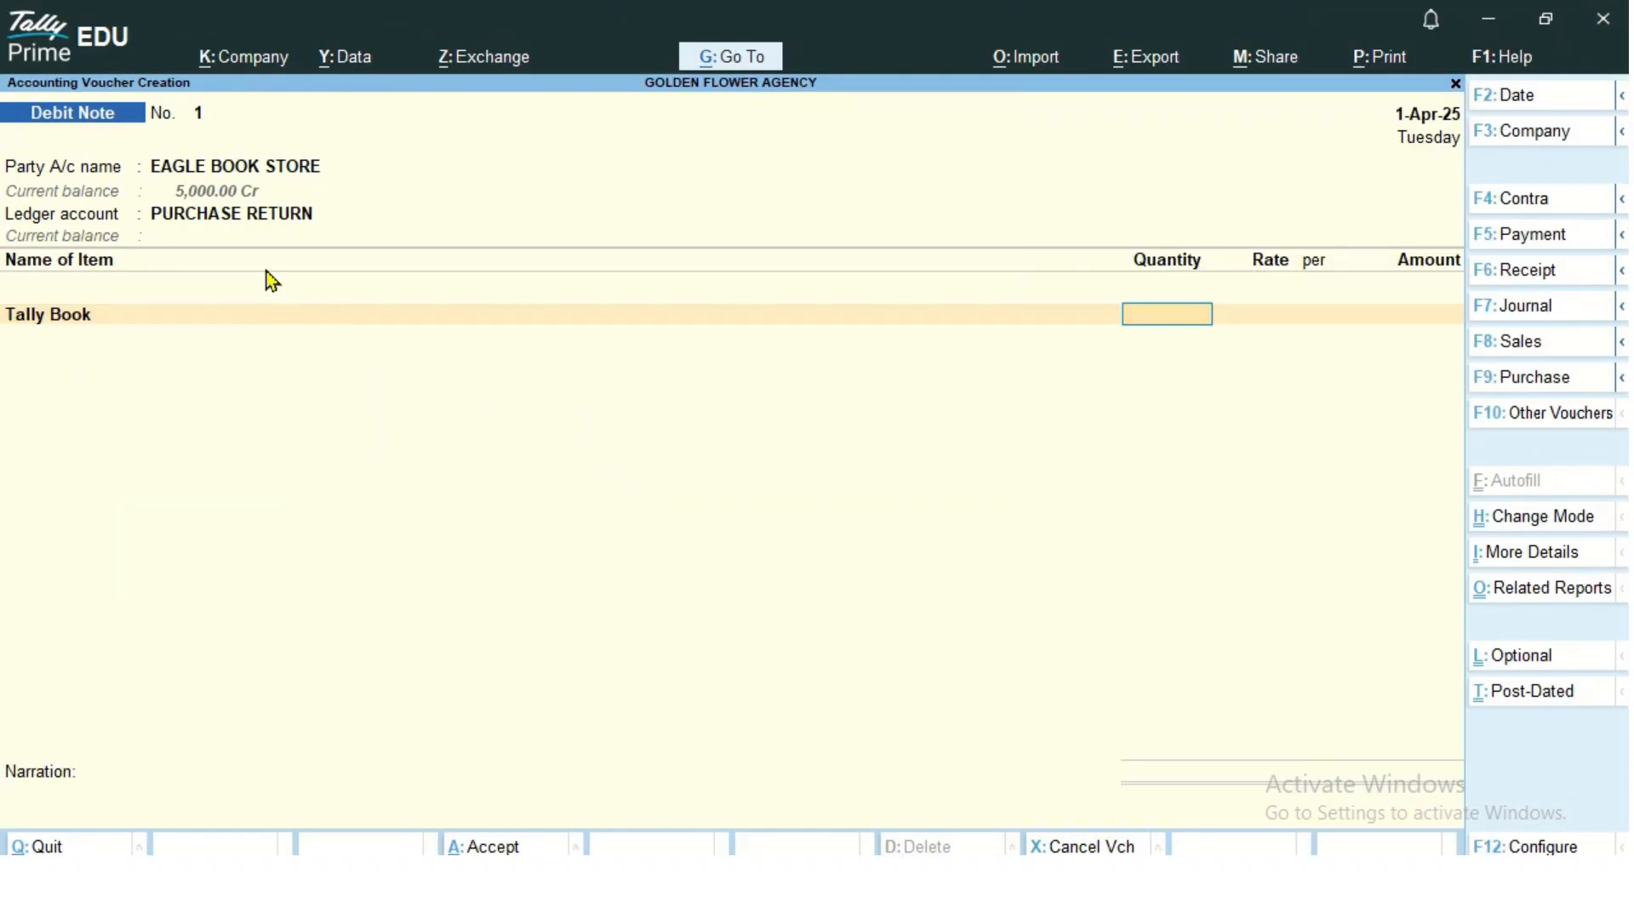
pyautogui.write('1')
pyautogui.press('Return')
pyautogui.press('Return')
pyautogui.press('Return')
pyautogui.press('Return')
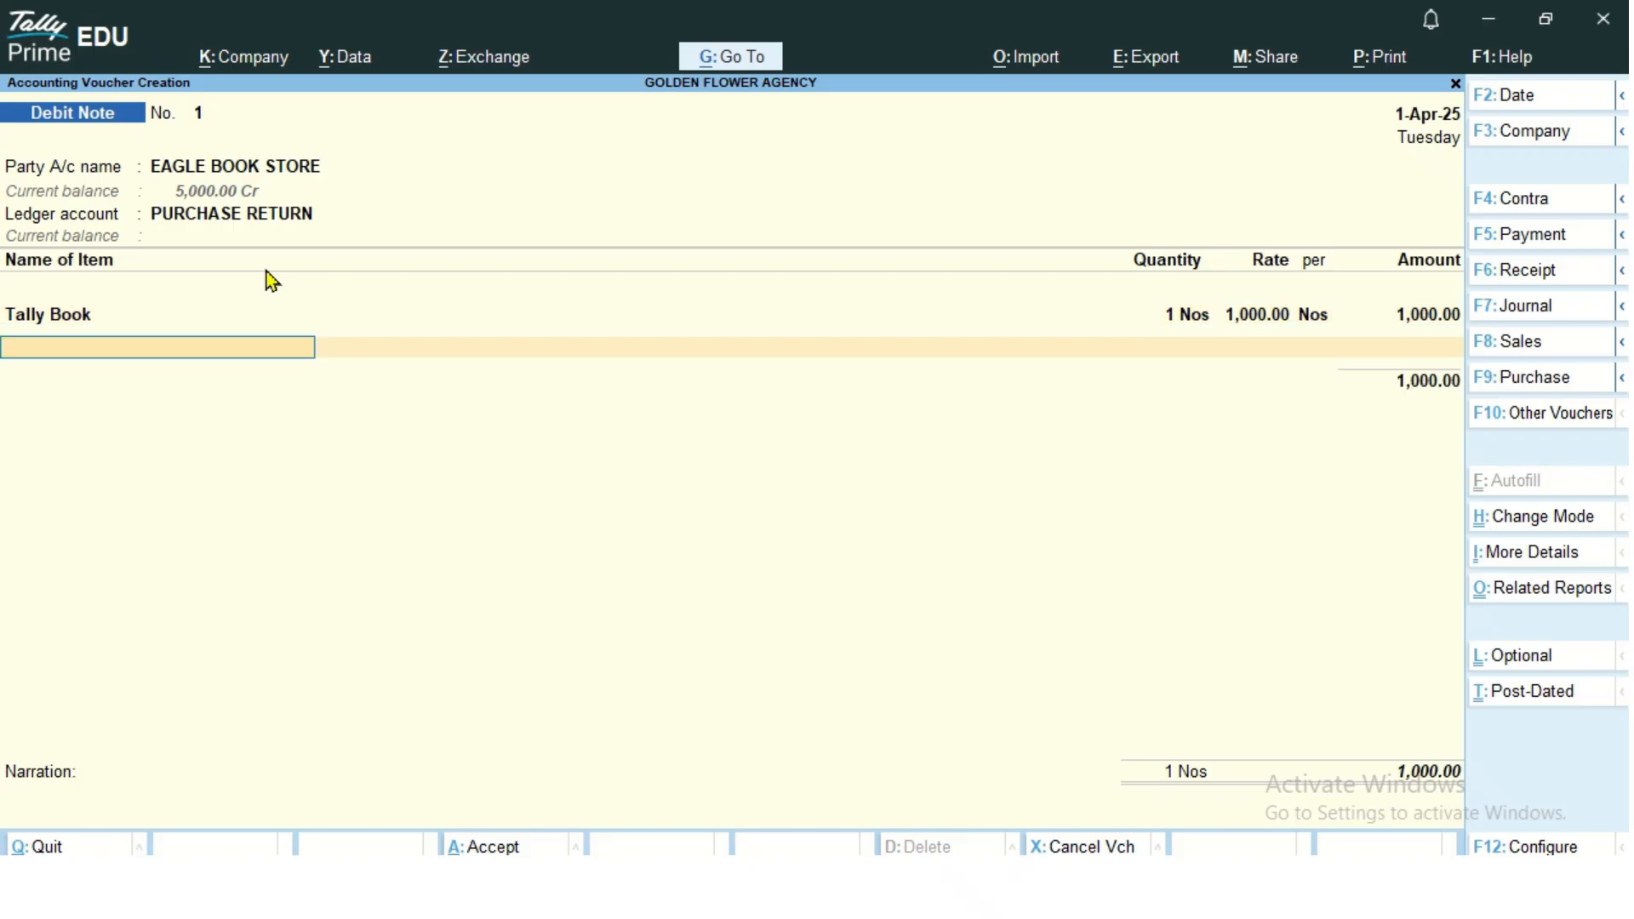
# Step: End the item list, adjust the amount as Agst Ref against pending bill P003, and save the debit note without a narration
pyautogui.press('Return')
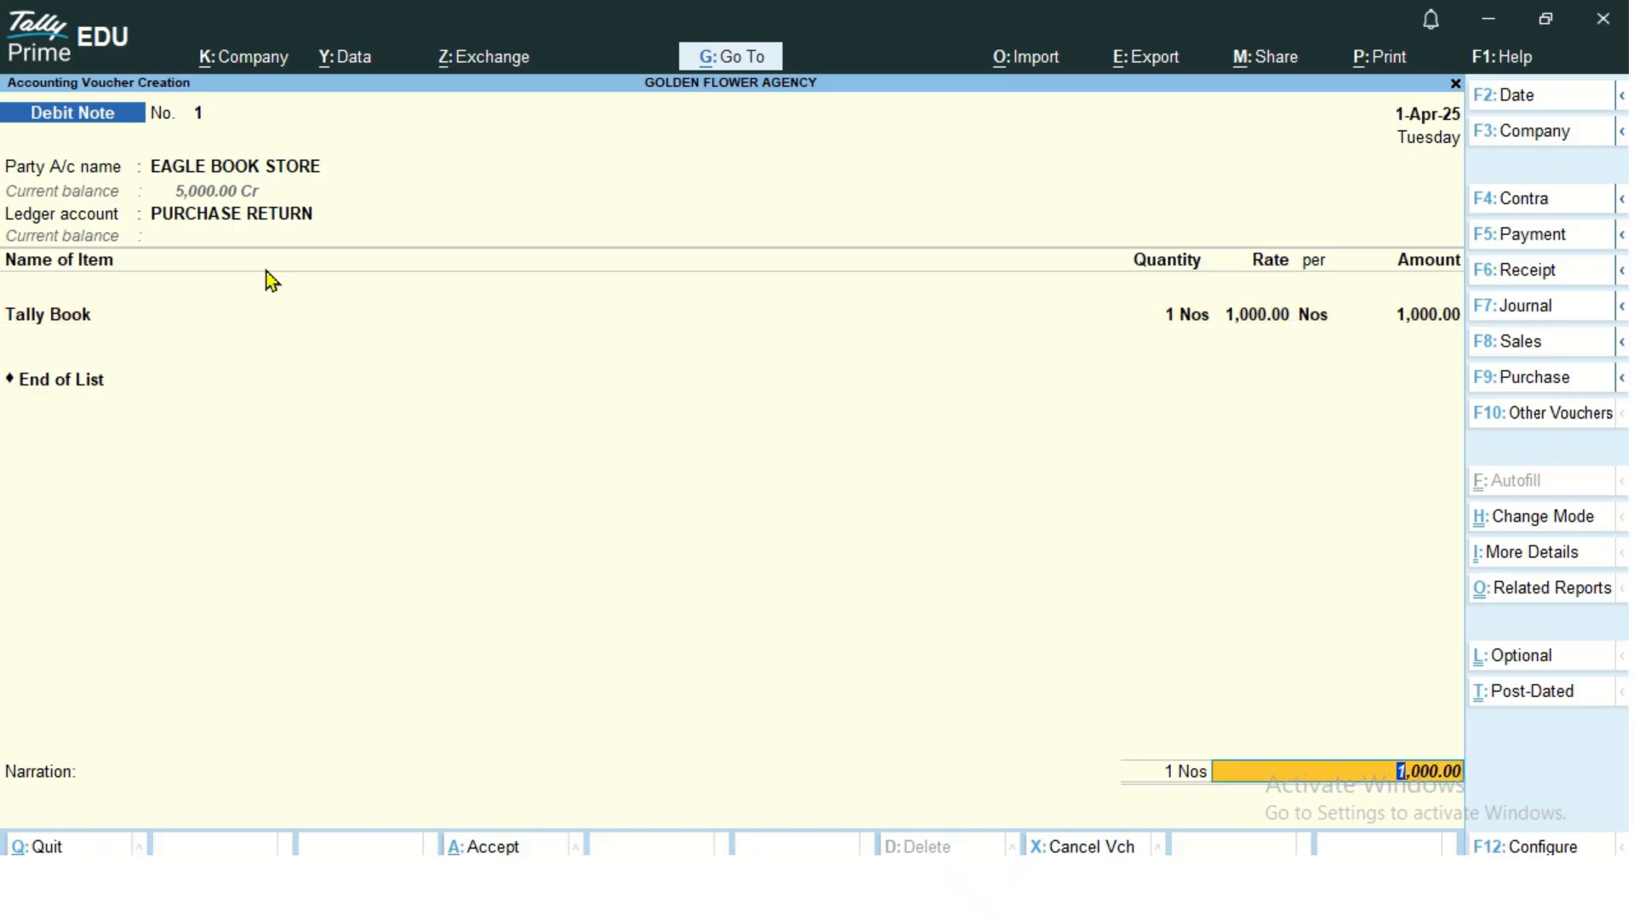
pyautogui.press('Return')
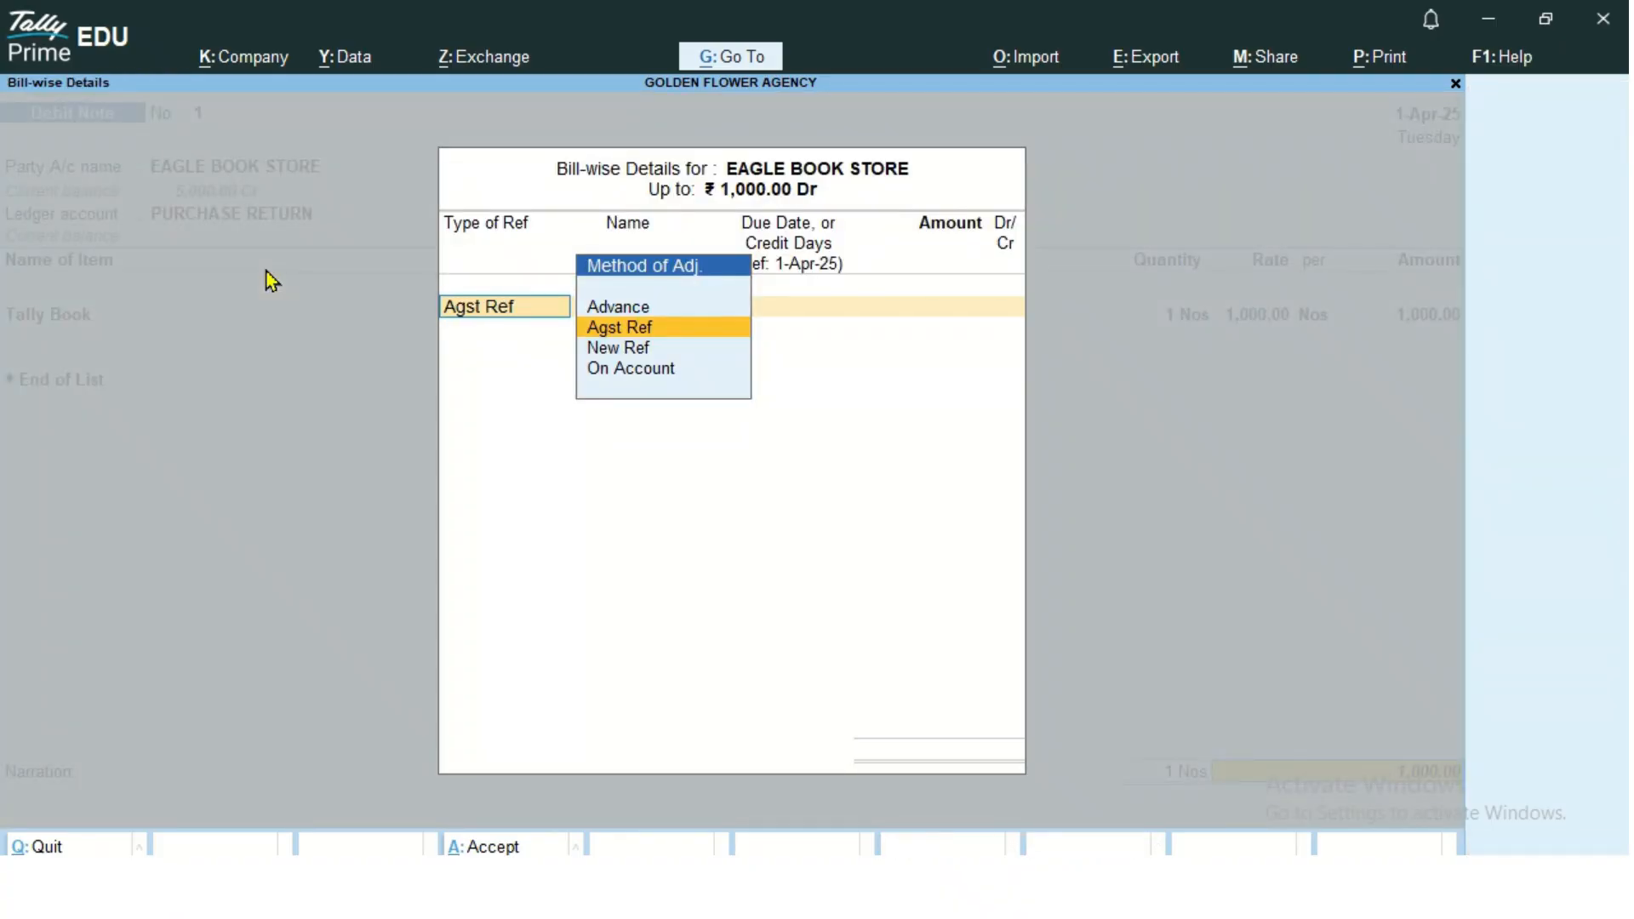
pyautogui.press('Return')
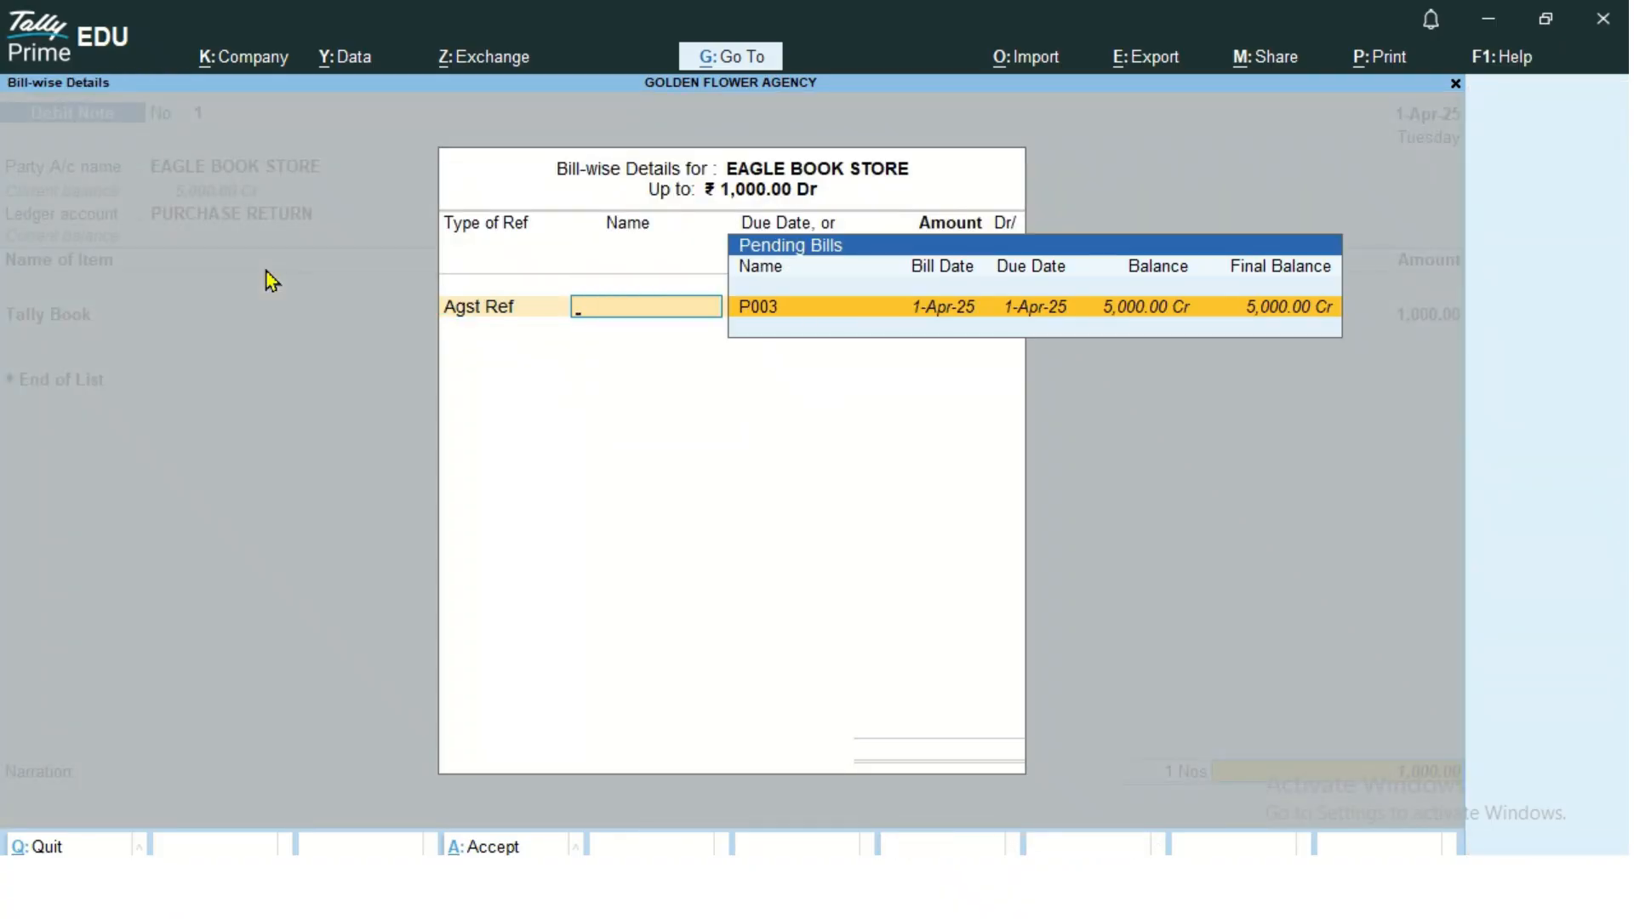
pyautogui.press('Return')
pyautogui.press('Return')
pyautogui.press('Return')
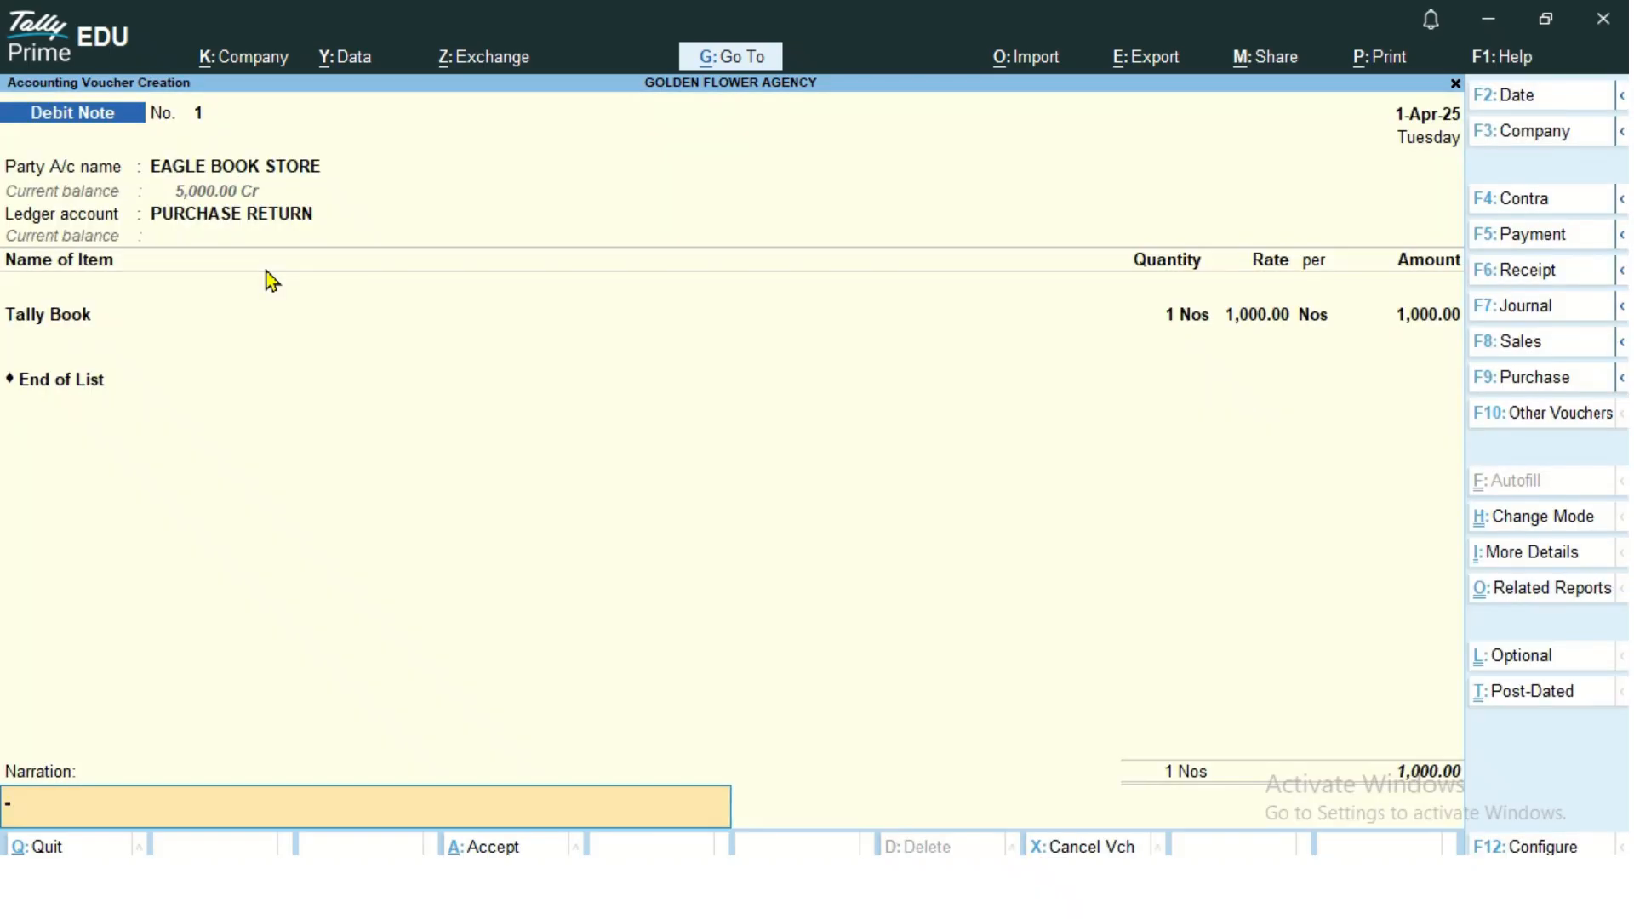
pyautogui.press('Return')
pyautogui.press('y')
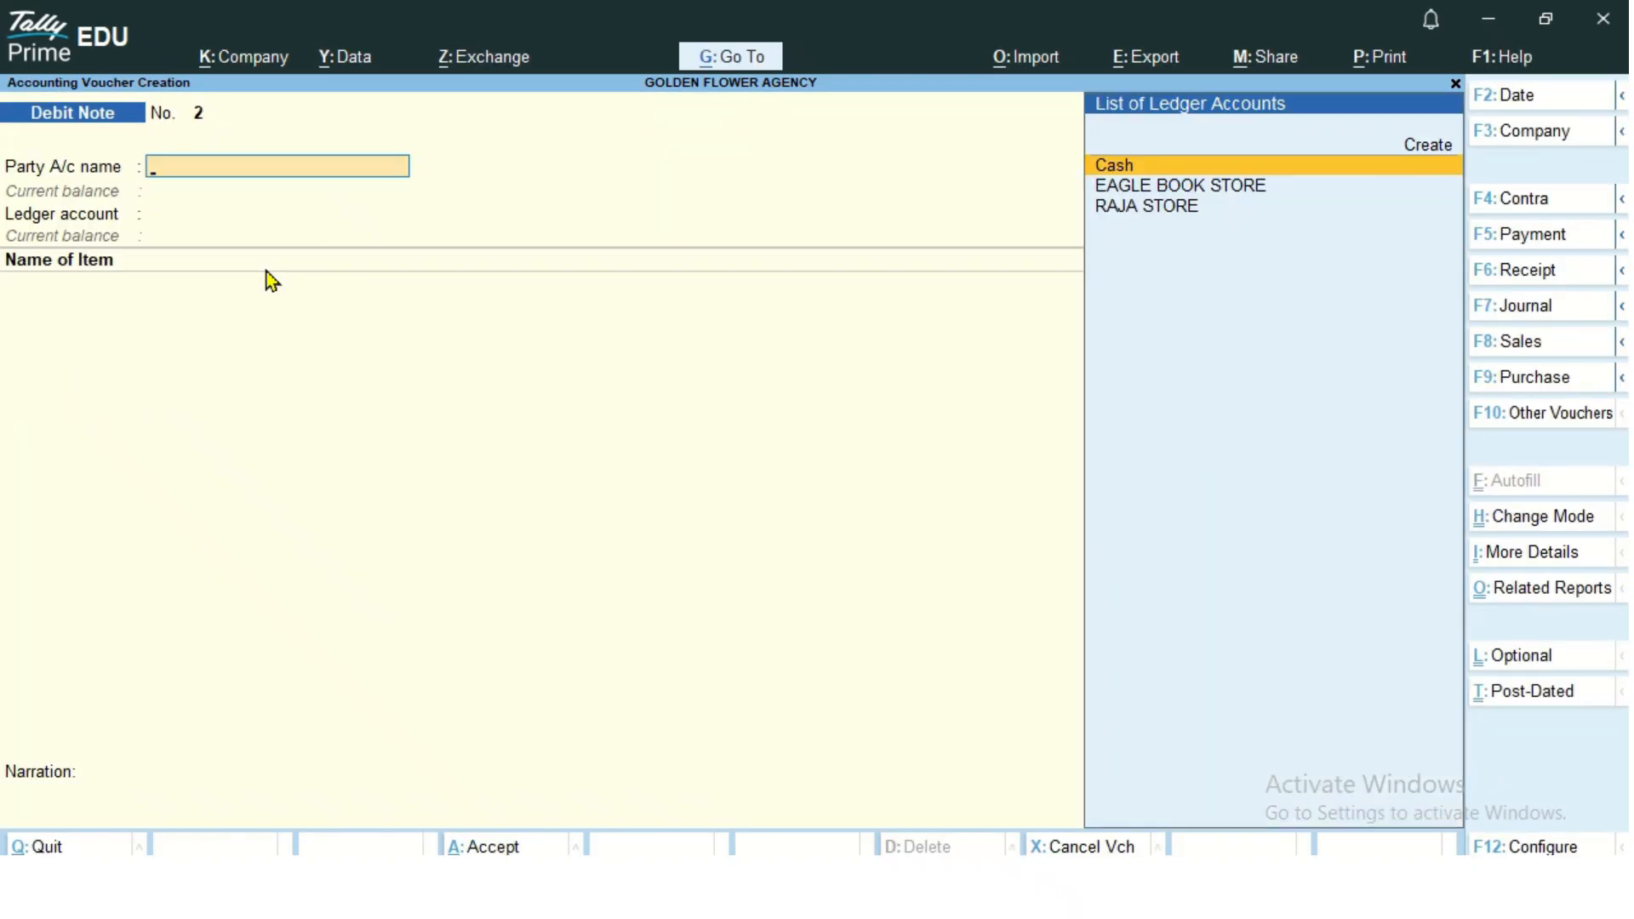
# Step: Leave voucher entry and open the outstanding Payables report from the Statements of Accounts
pyautogui.press('Escape')
pyautogui.press('y')
pyautogui.press('Down')
pyautogui.press('Down')
pyautogui.press('Down')
pyautogui.press('Down')
pyautogui.press('Down')
pyautogui.press('Down')
pyautogui.press('Down')
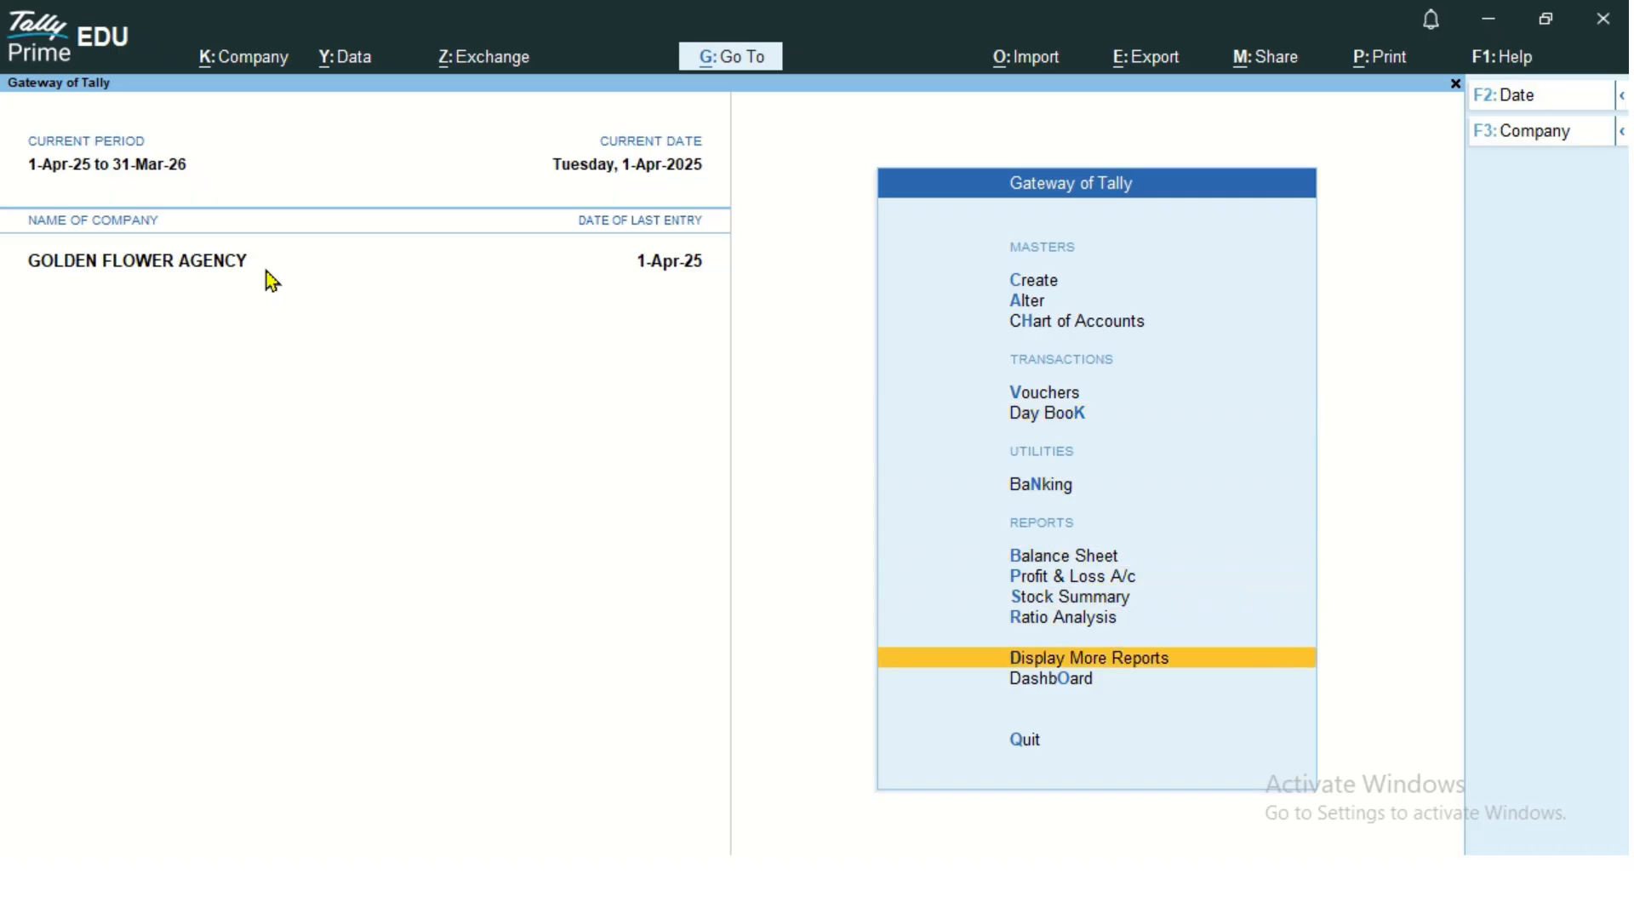
pyautogui.press('Return')
pyautogui.press('Down')
pyautogui.press('Down')
pyautogui.press('Down')
pyautogui.press('Down')
pyautogui.press('Down')
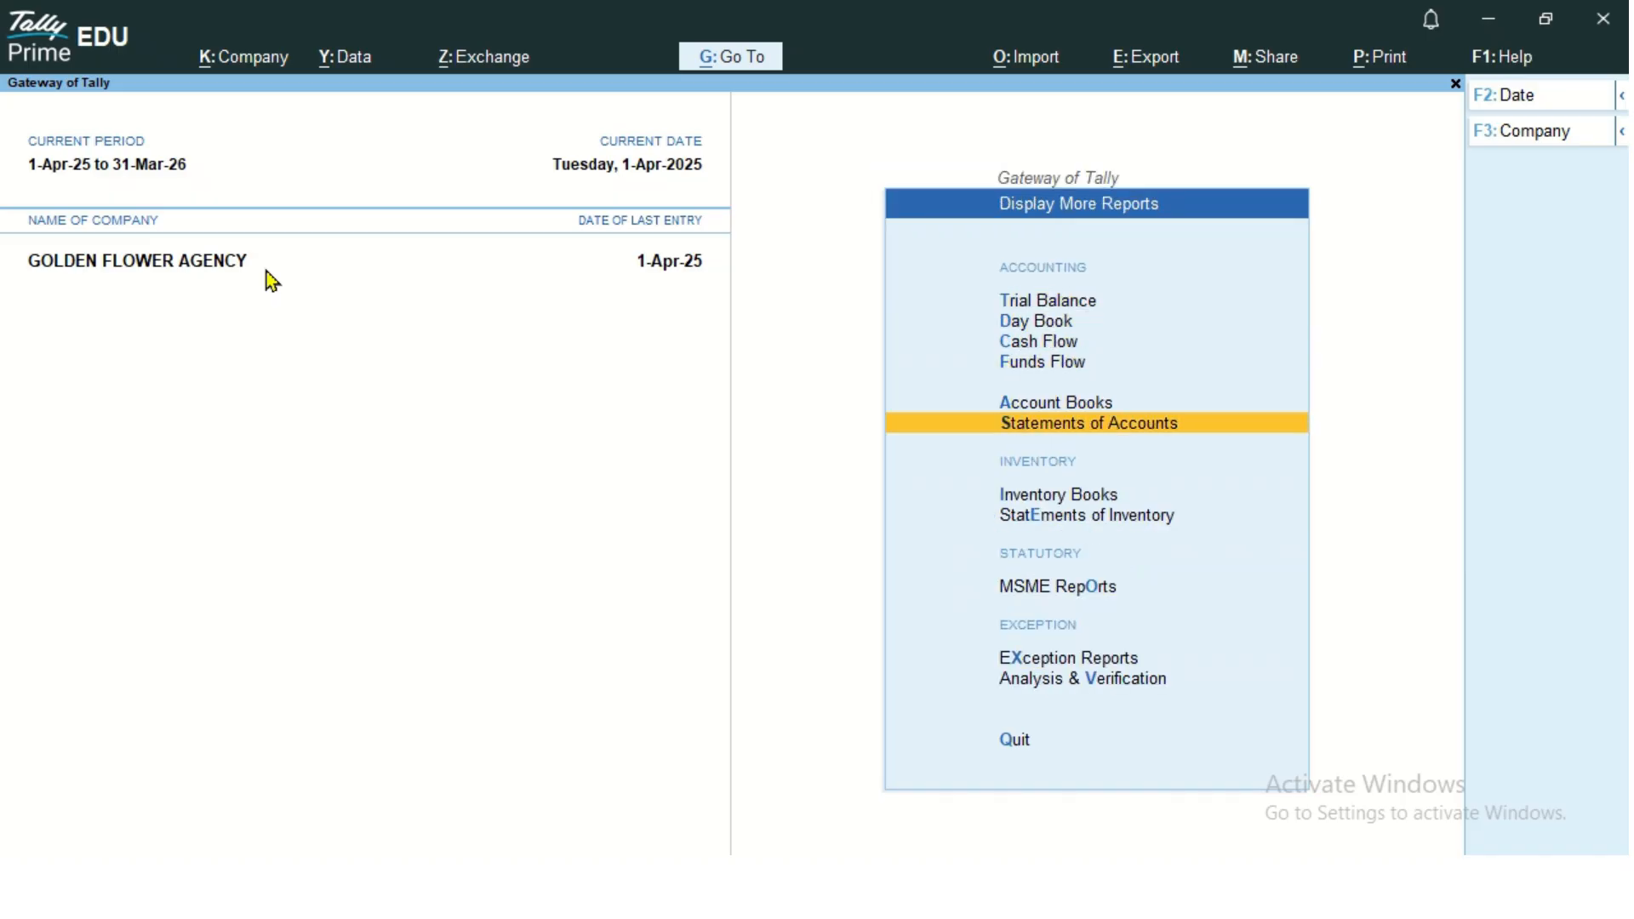
pyautogui.press('Return')
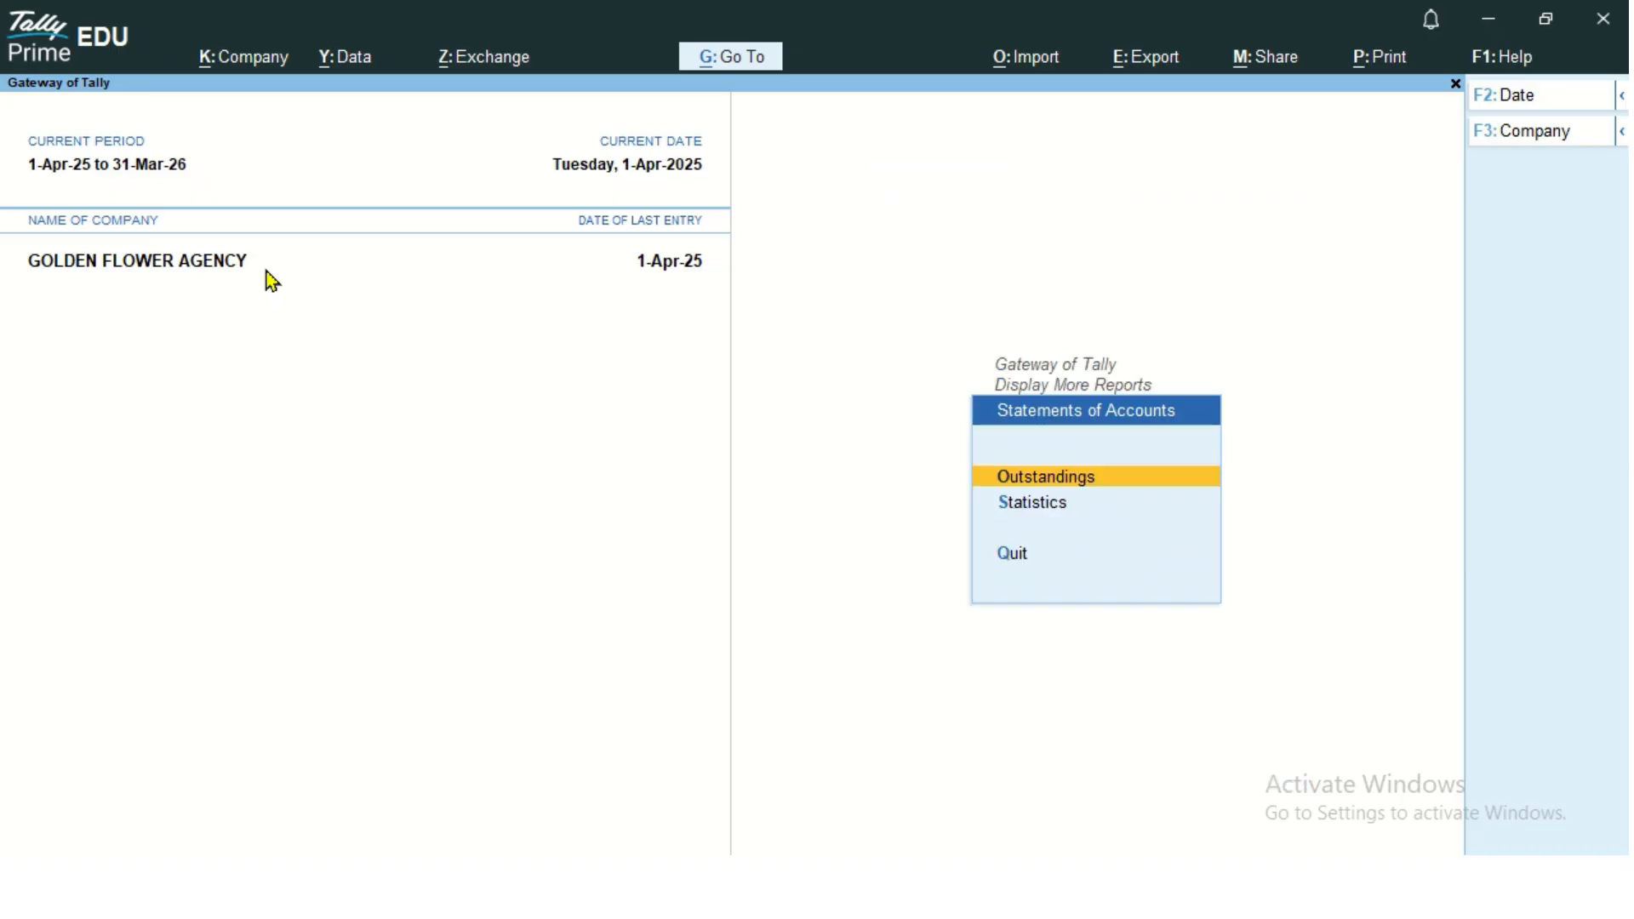
pyautogui.press('Return')
pyautogui.press('Down')
pyautogui.press('Return')
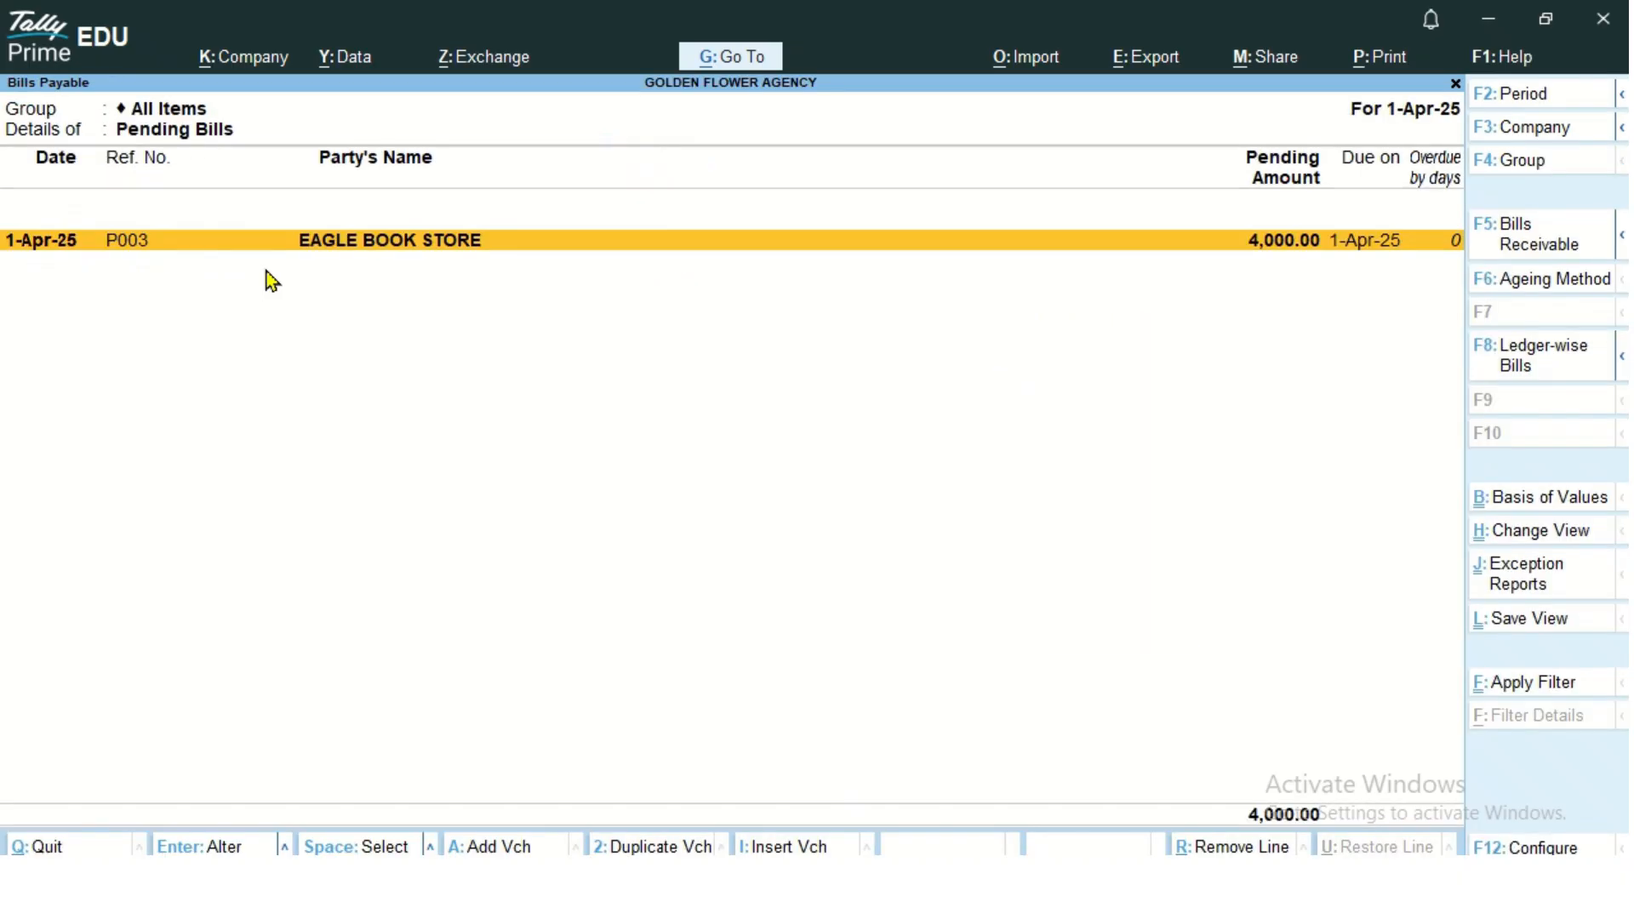
# Step: Expand EAGLE BOOK STORE's pending bill to review its purchase and debit note entries, and leave the payables report
pyautogui.hotkey('alt', 'F5')
pyautogui.press('Down')
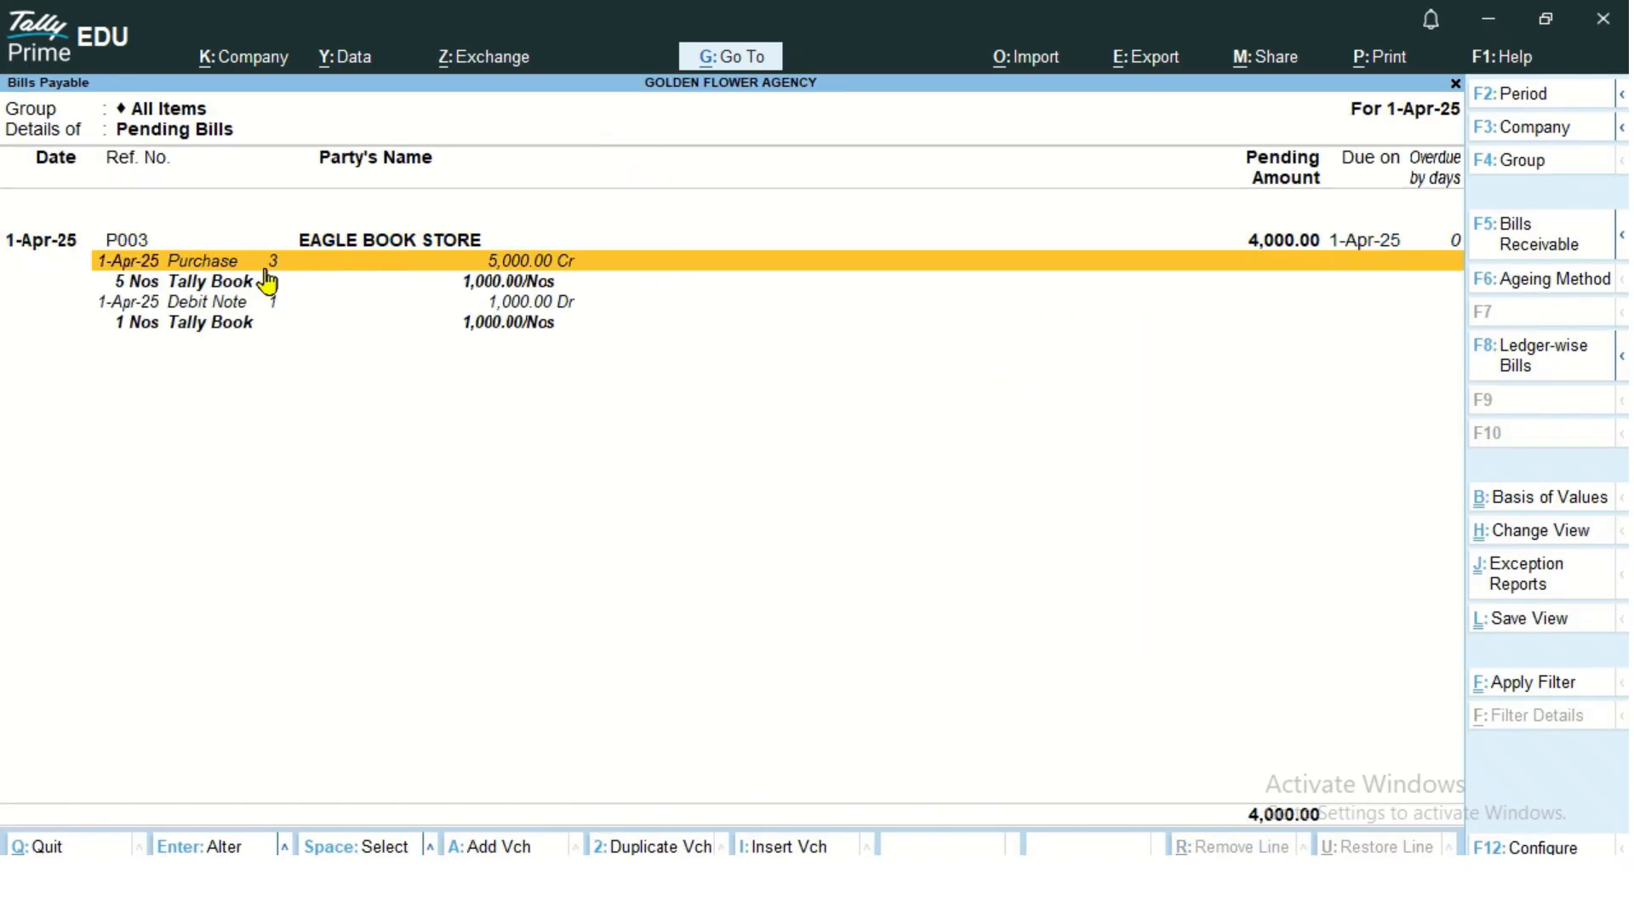
pyautogui.press('Down')
pyautogui.press('Down')
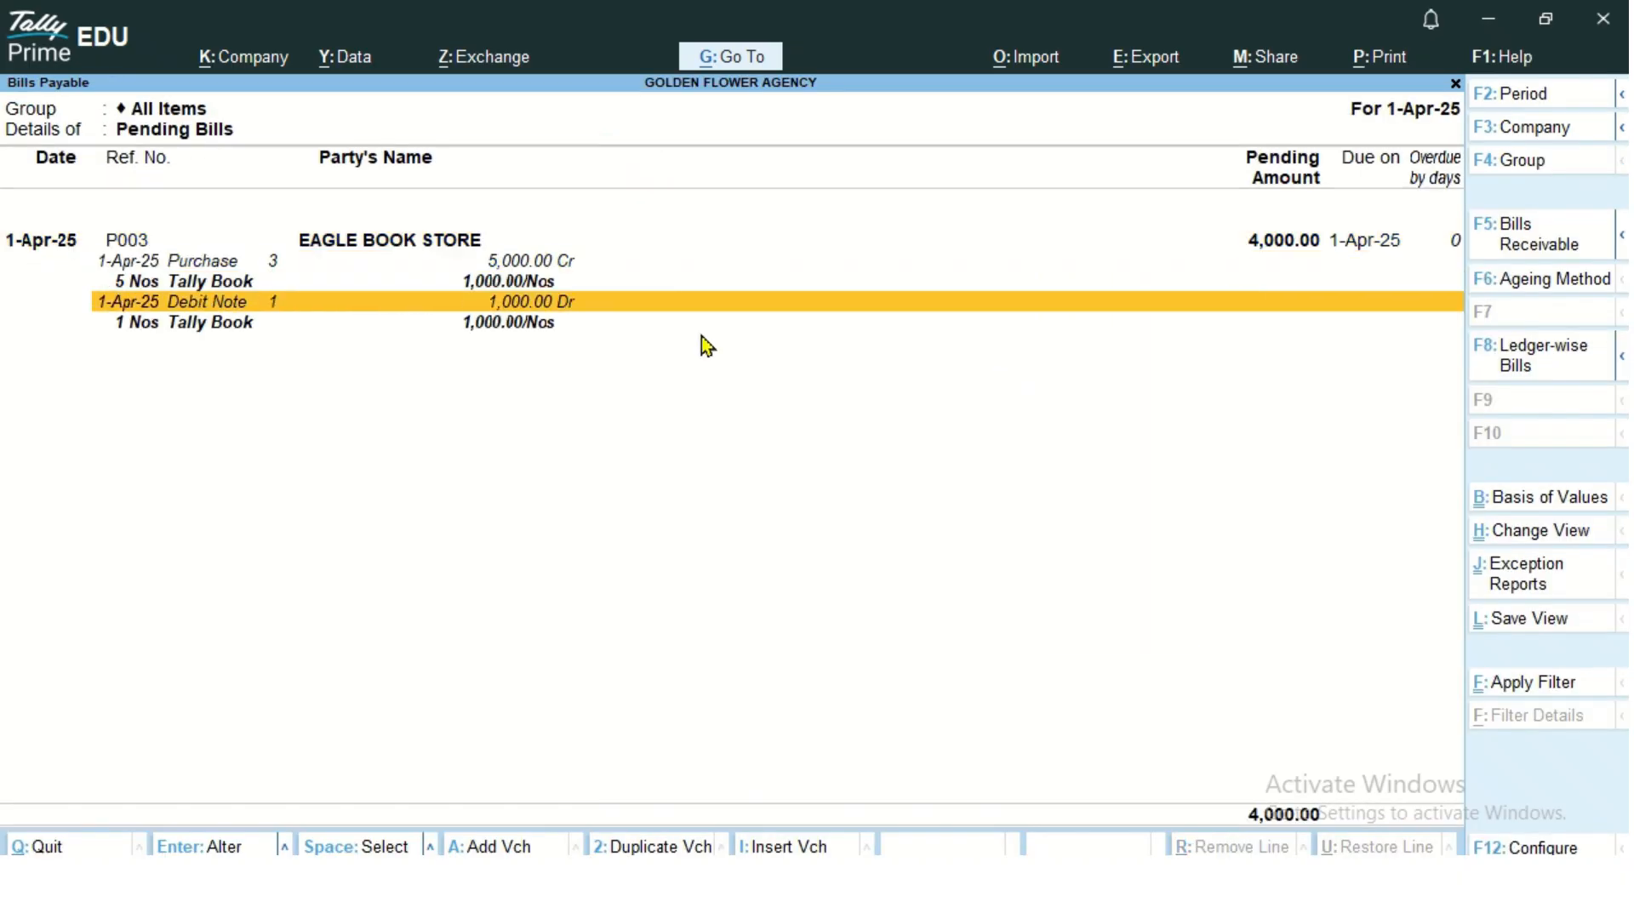
pyautogui.press('Escape')
pyautogui.press('Escape')
pyautogui.press('Escape')
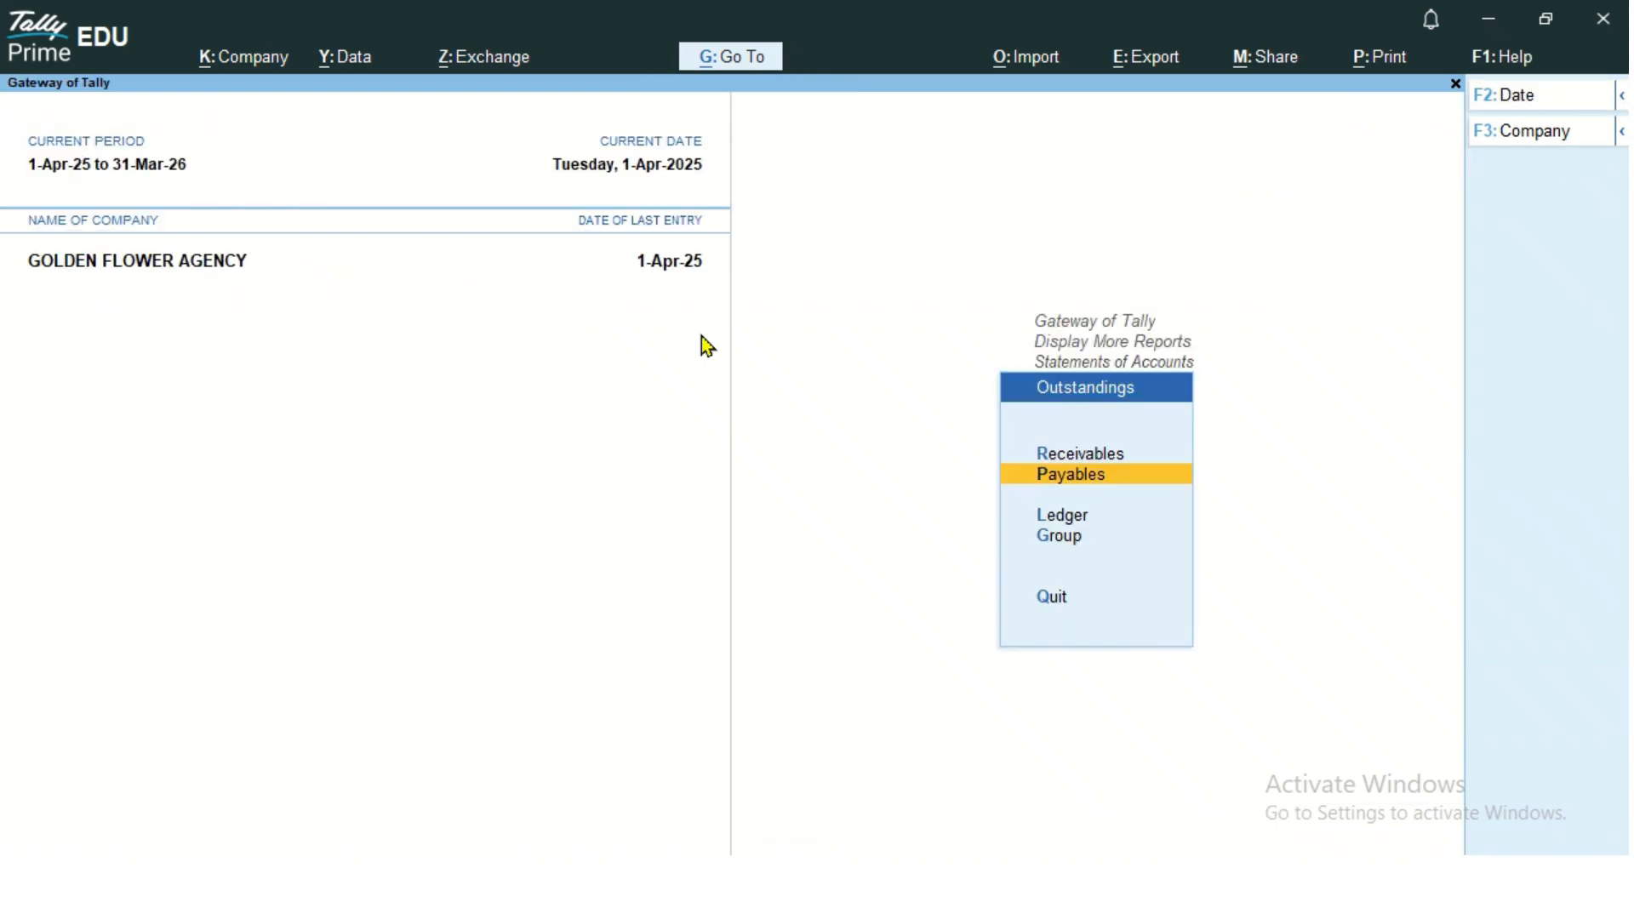
pyautogui.press('Down')
pyautogui.press('Down')
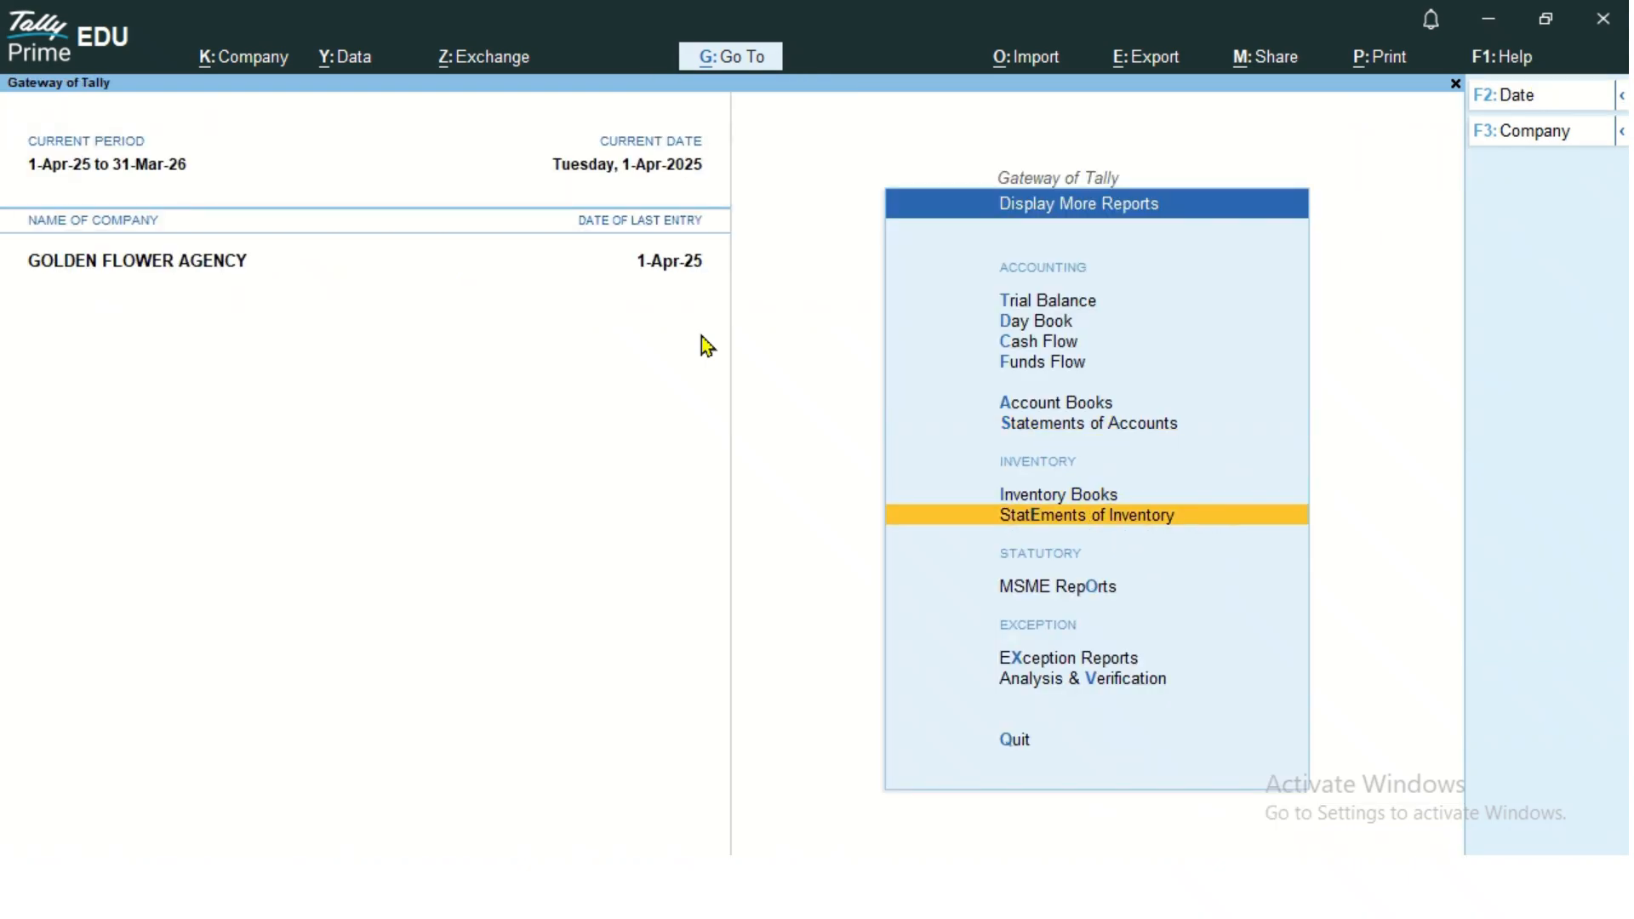
pyautogui.press('Up')
pyautogui.press('Return')
pyautogui.press('Down')
pyautogui.press('Down')
pyautogui.press('Up')
pyautogui.press('Up')
pyautogui.press('Return')
pyautogui.press('Escape')
pyautogui.press('Escape')
pyautogui.press('Down')
pyautogui.press('Escape')
# Step: Open the Stock Summary, drill down to Tally Book's April vouchers to review the debit note, and return to the Gateway of Tally
pyautogui.press('Up')
pyautogui.press('Up')
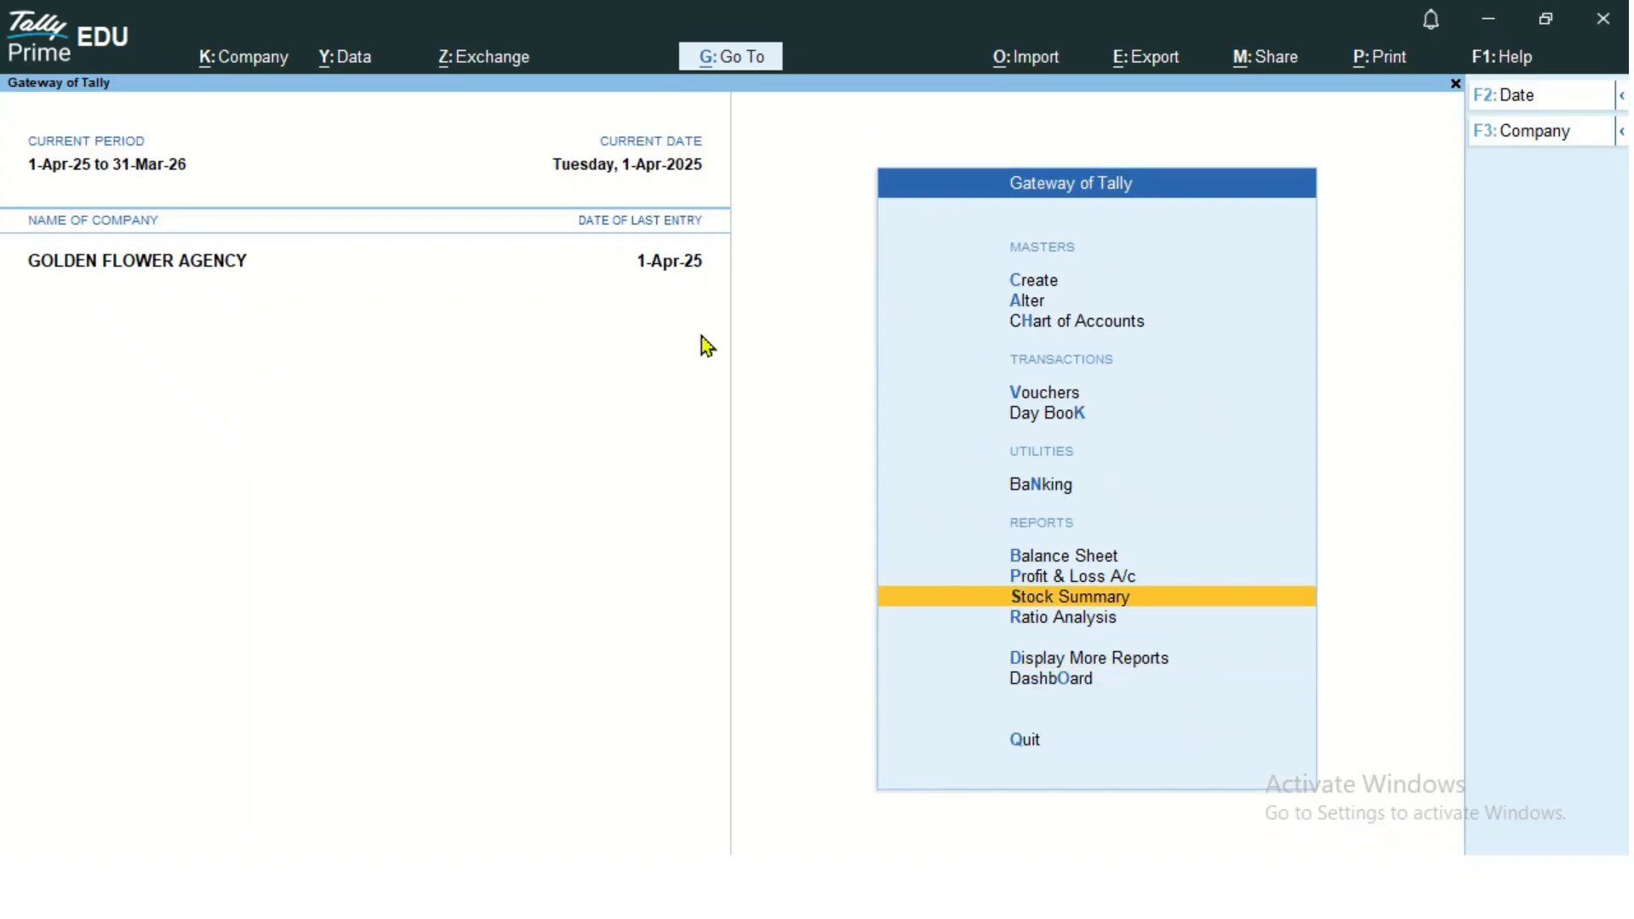
pyautogui.press('Return')
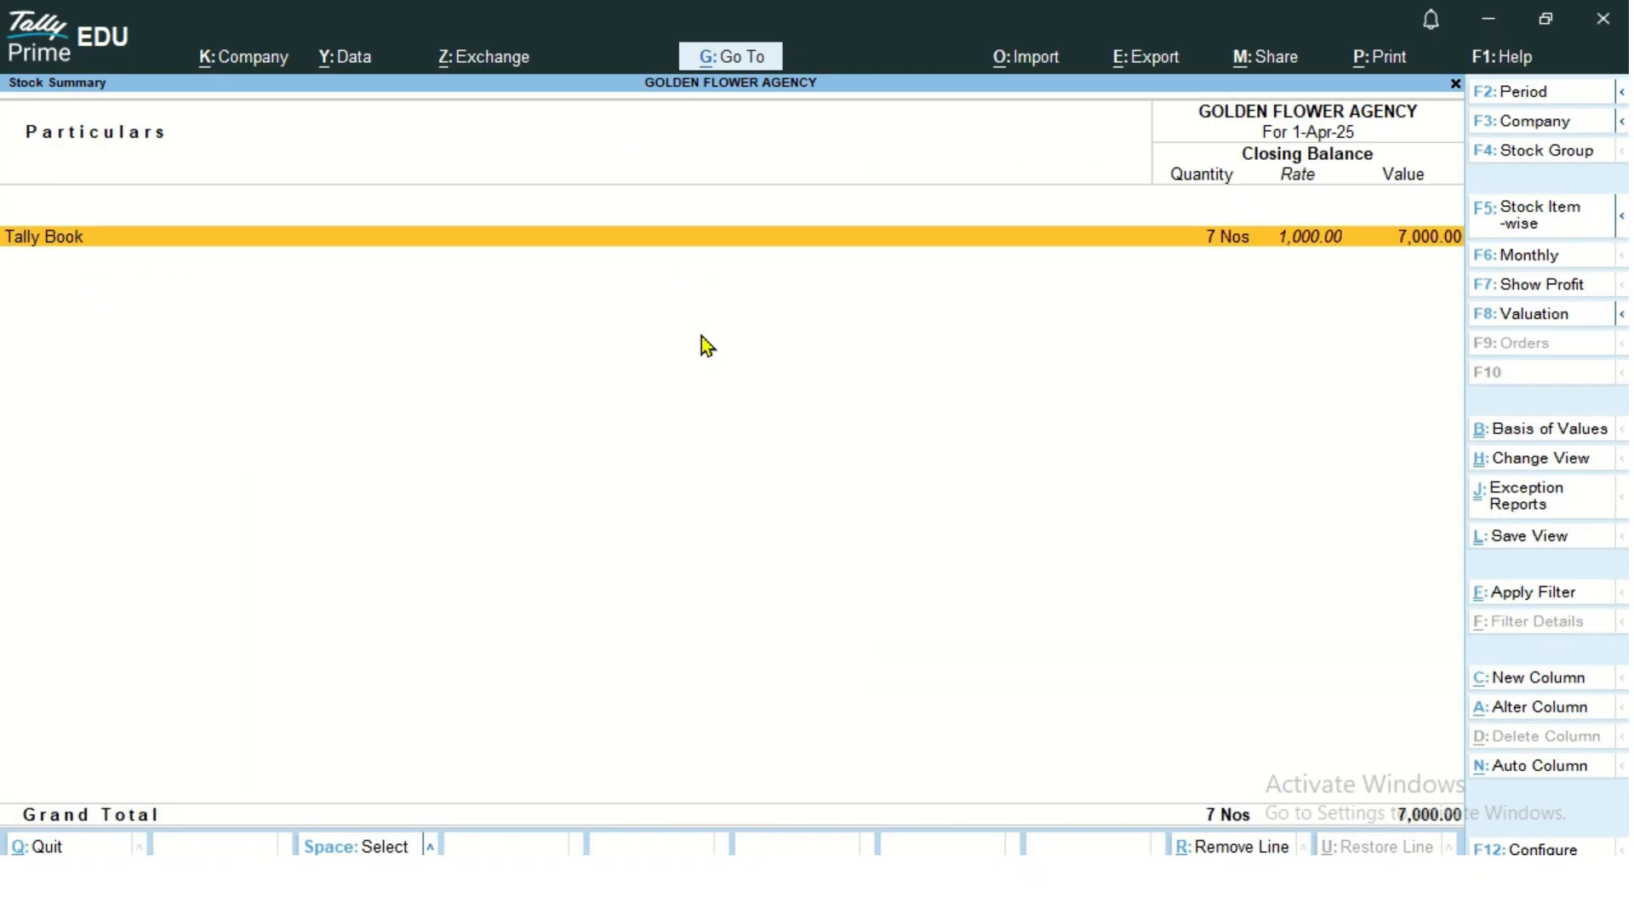
pyautogui.press('Return')
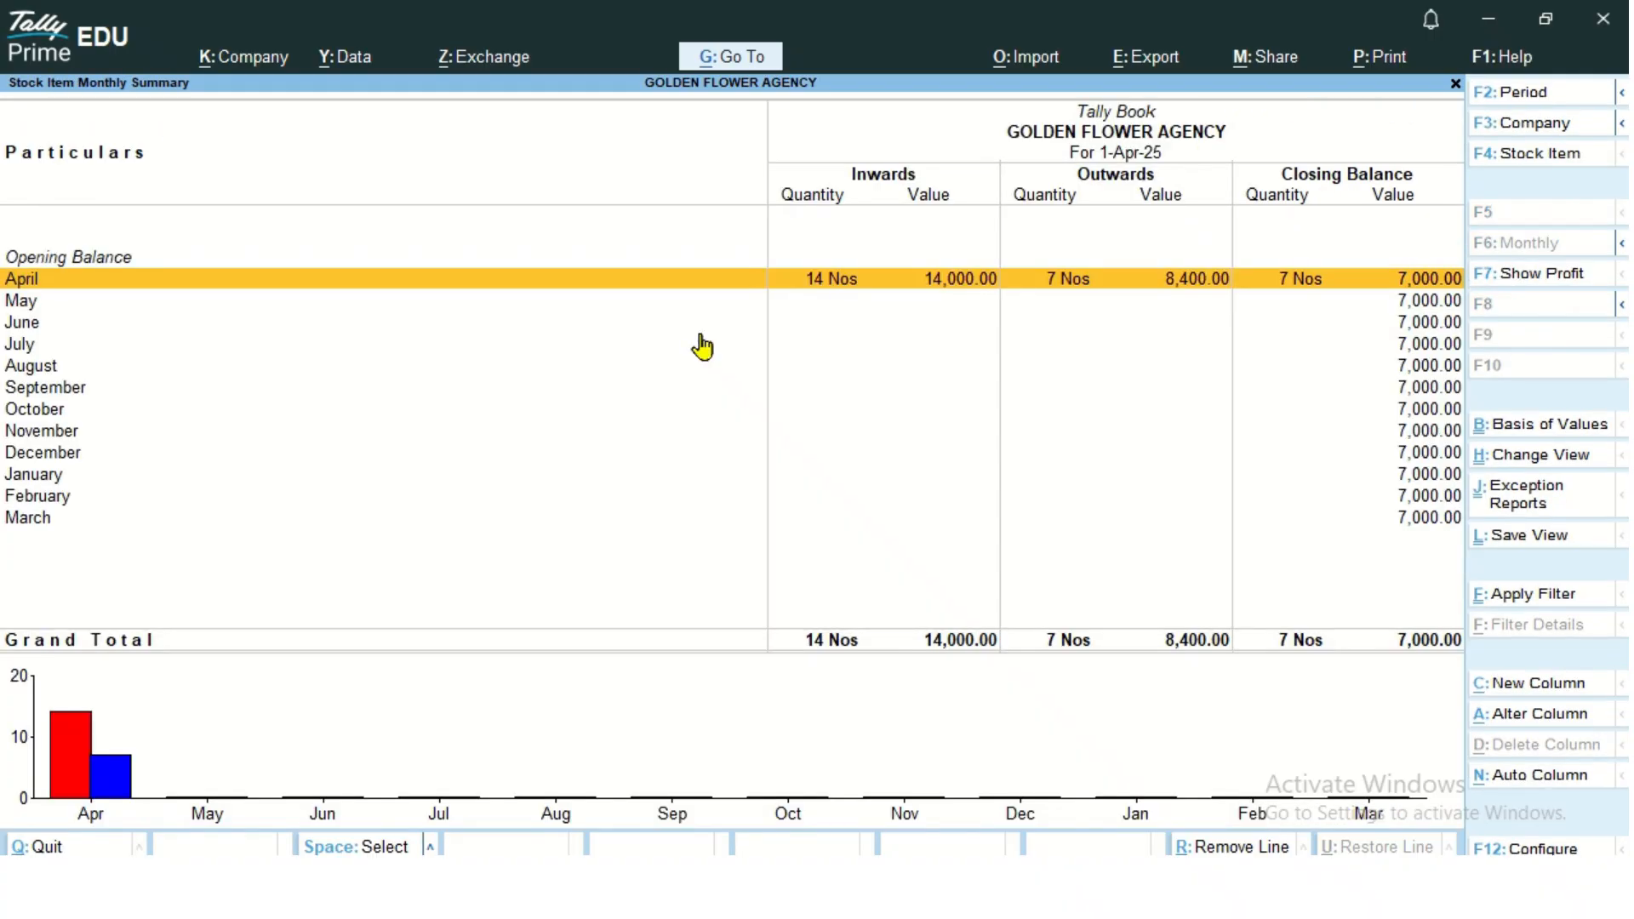
pyautogui.press('Return')
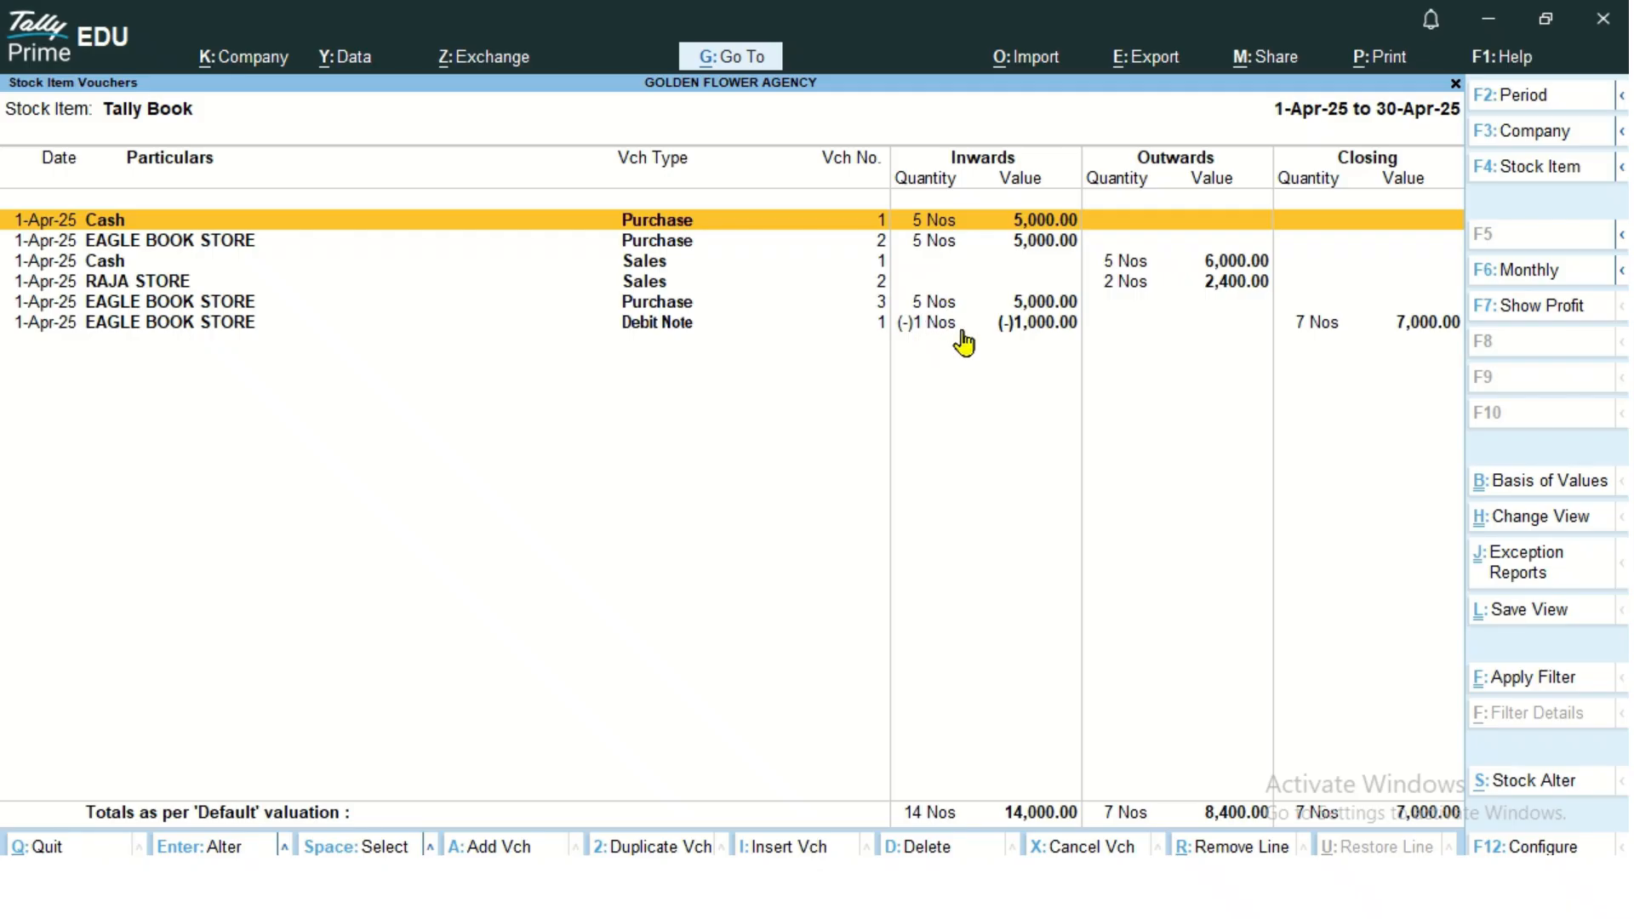
pyautogui.press('Escape')
pyautogui.press('Escape')
pyautogui.press('Escape')
pyautogui.press('Escape')
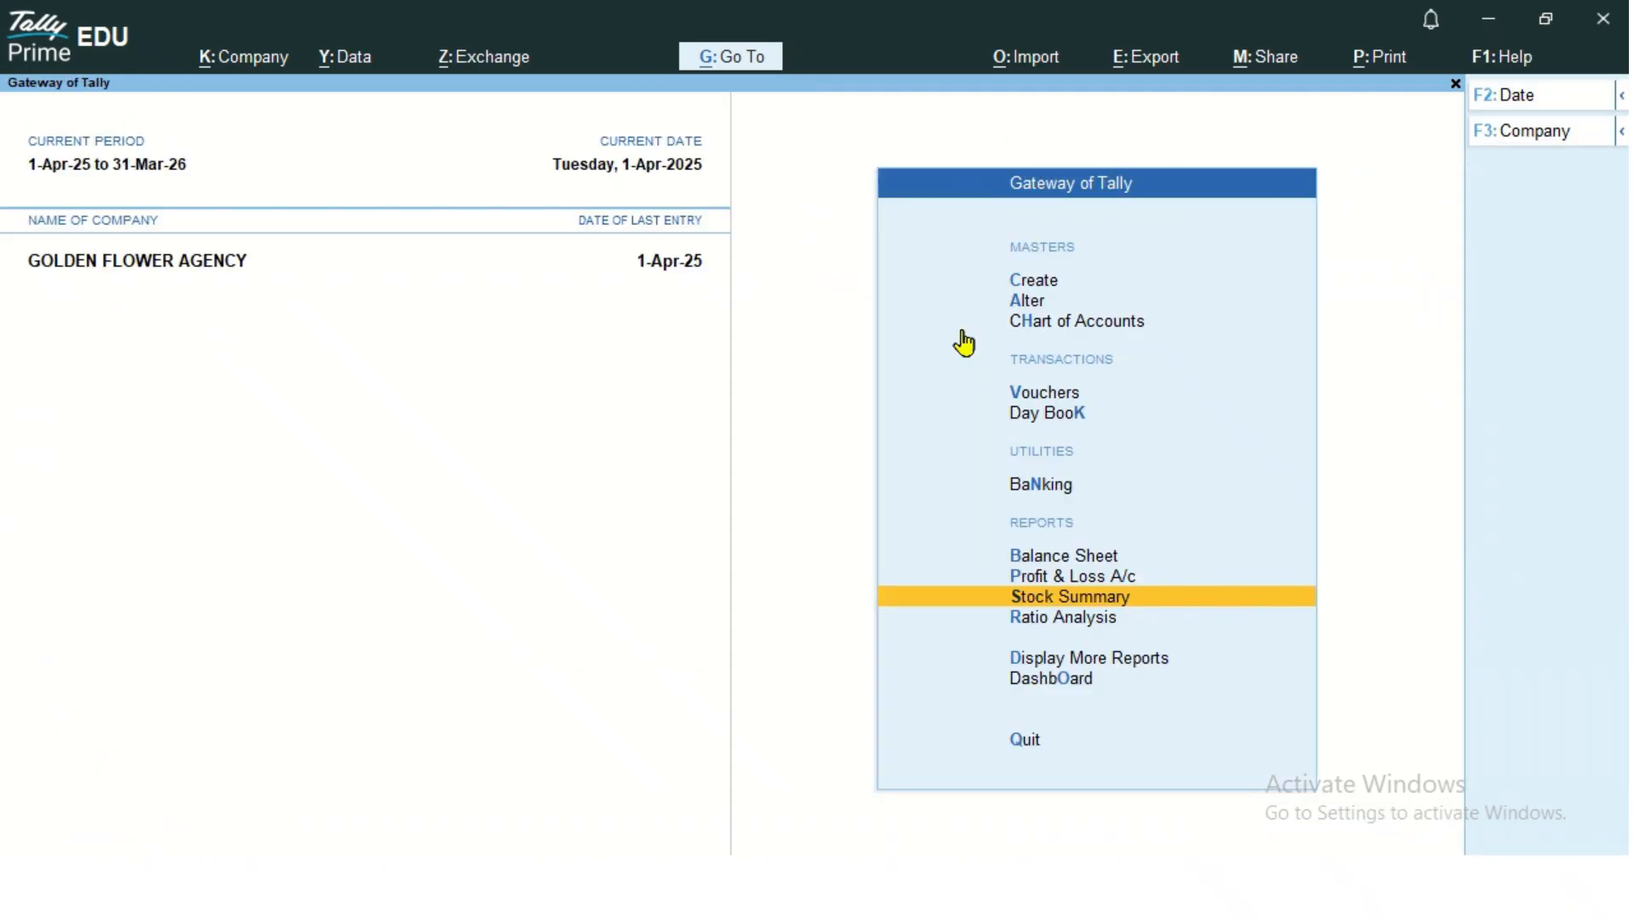
# Step: Reopen the Stock Summary to check Tally Book's closing balance after the purchase return
pyautogui.press('Escape')
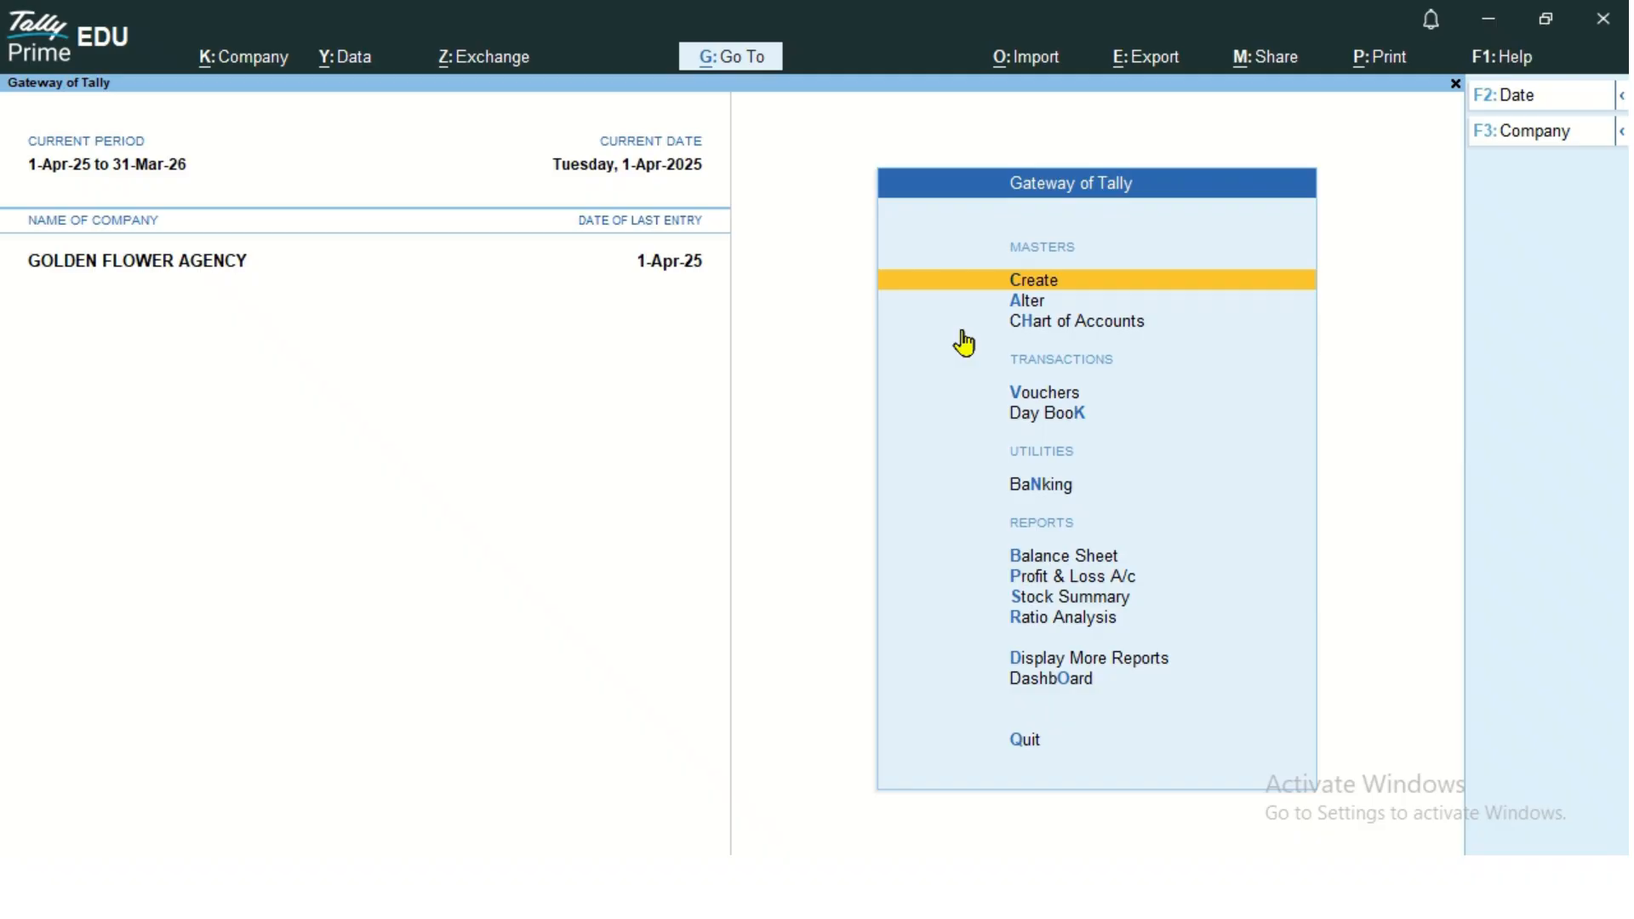
pyautogui.press('Down')
pyautogui.press('Down')
pyautogui.press('Down')
pyautogui.press('Down')
pyautogui.press('Down')
pyautogui.press('Down')
pyautogui.press('Down')
pyautogui.press('Down')
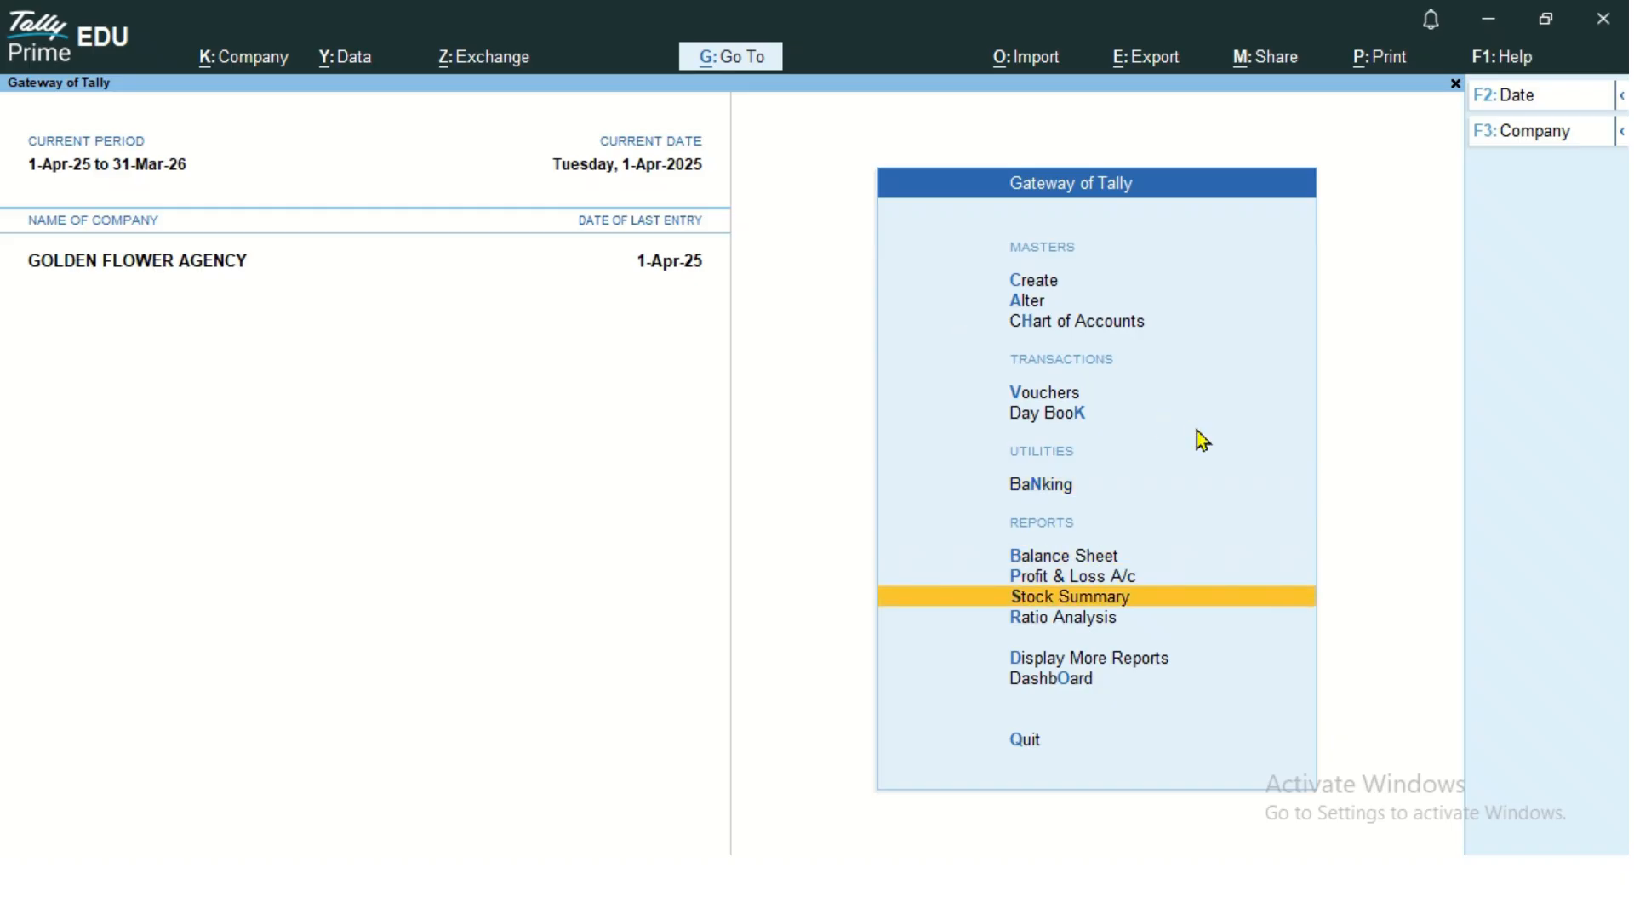
pyautogui.press('Return')
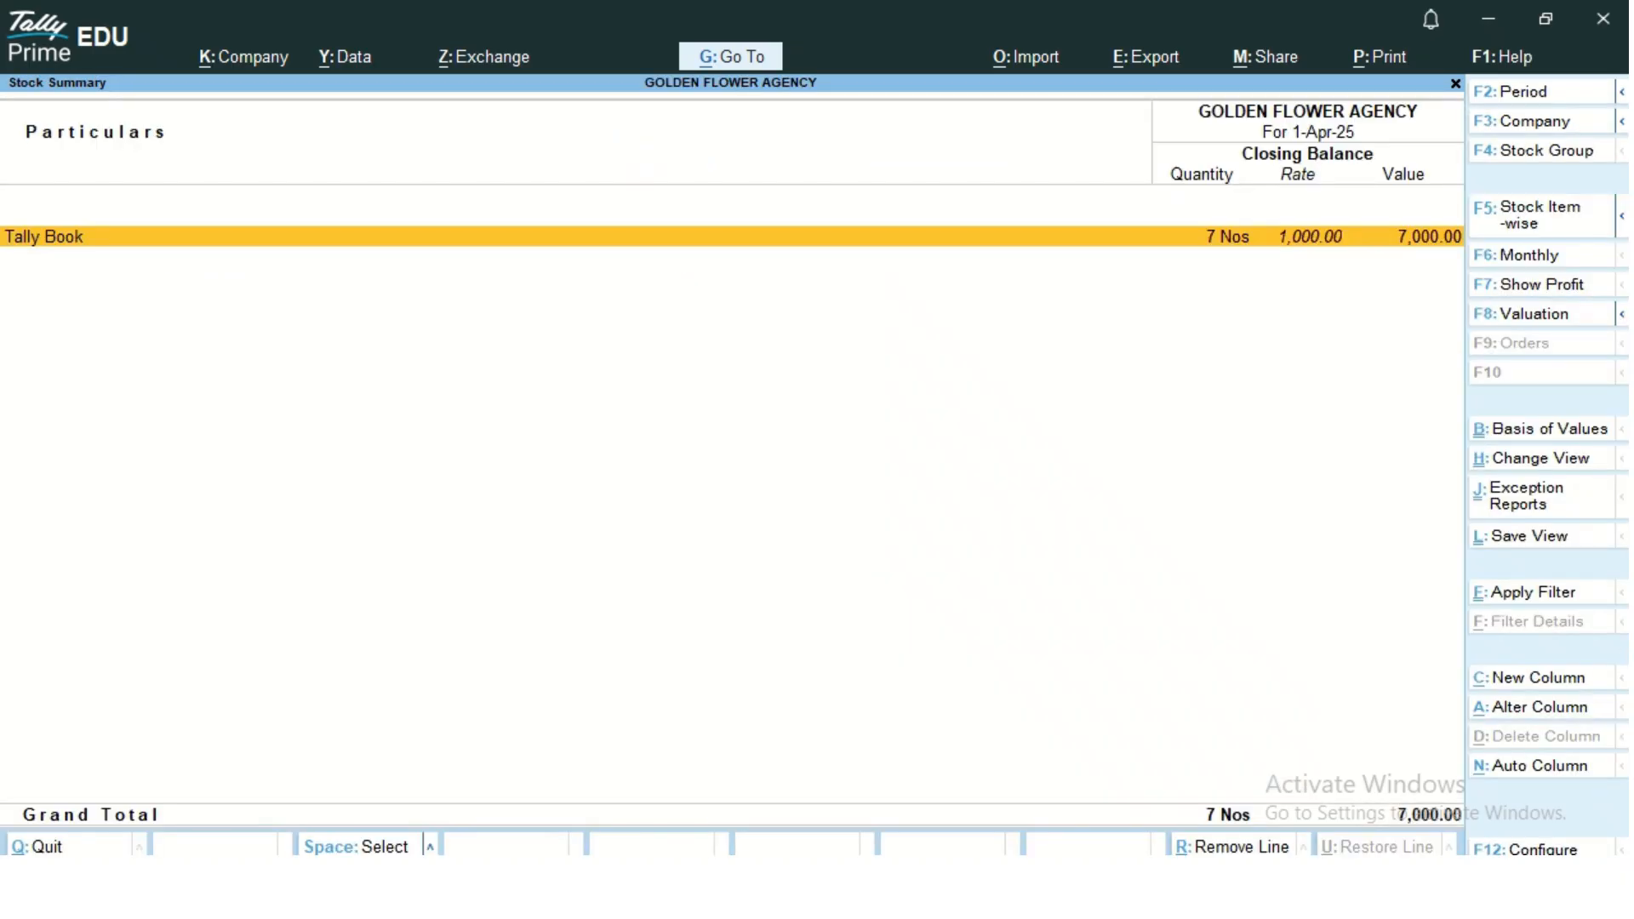
# Step: Leave the Stock Summary and open a new Sales voucher from the Gateway of Tally
pyautogui.press('Return')
pyautogui.press('Escape')
pyautogui.press('Escape')
pyautogui.press('Up')
pyautogui.press('Up')
pyautogui.press('Up')
pyautogui.press('Up')
pyautogui.press('Up')
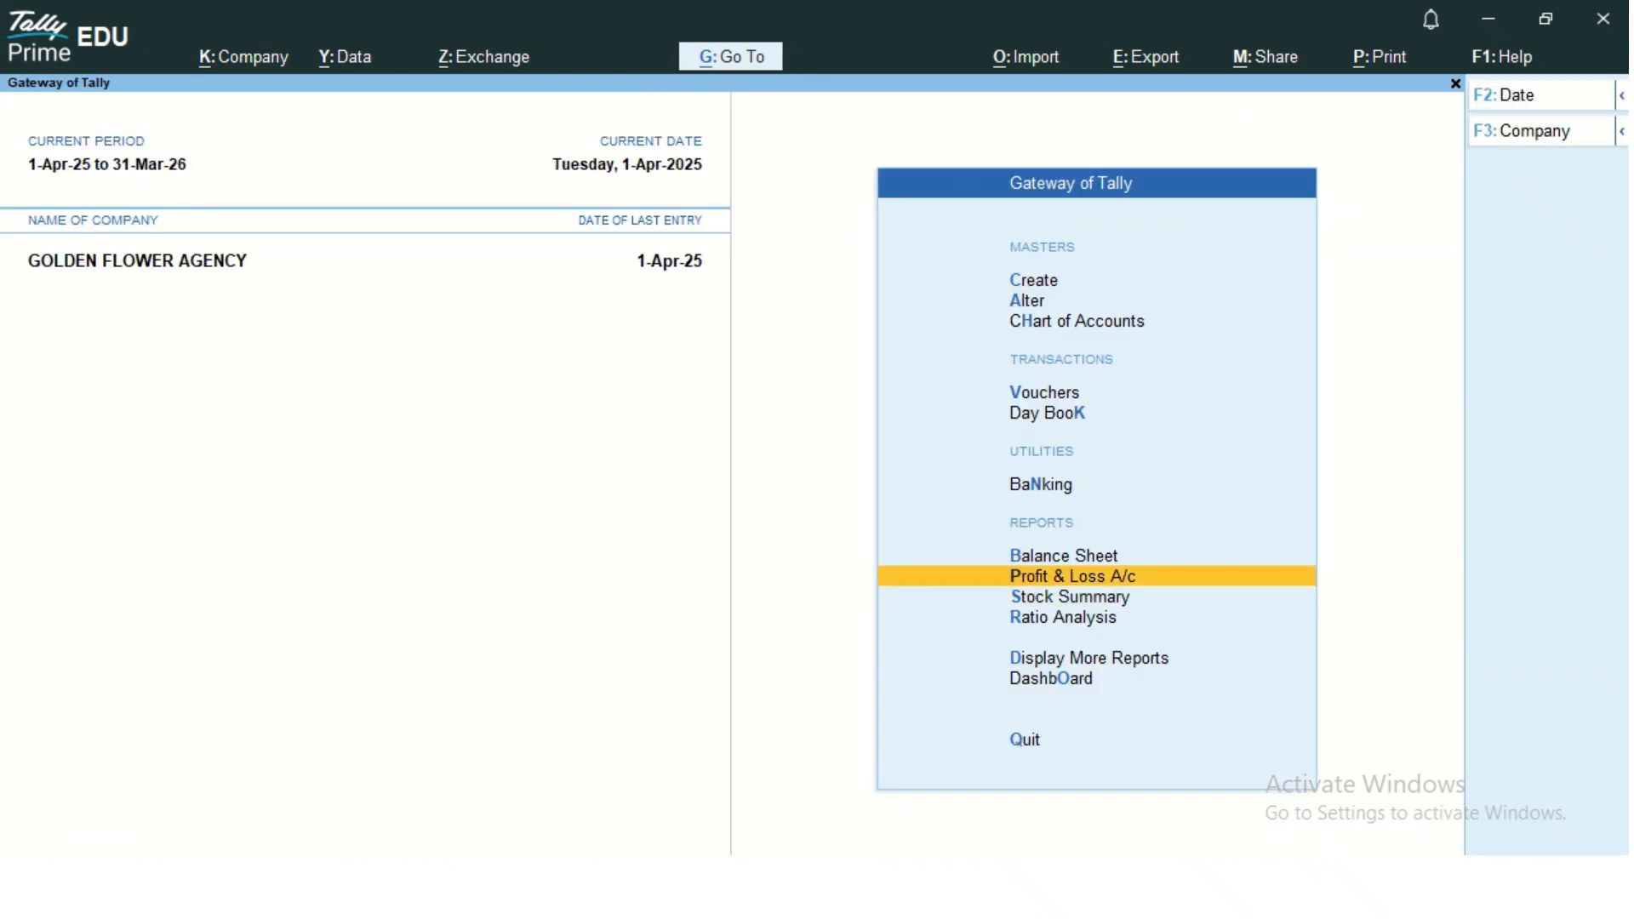
pyautogui.press('Return')
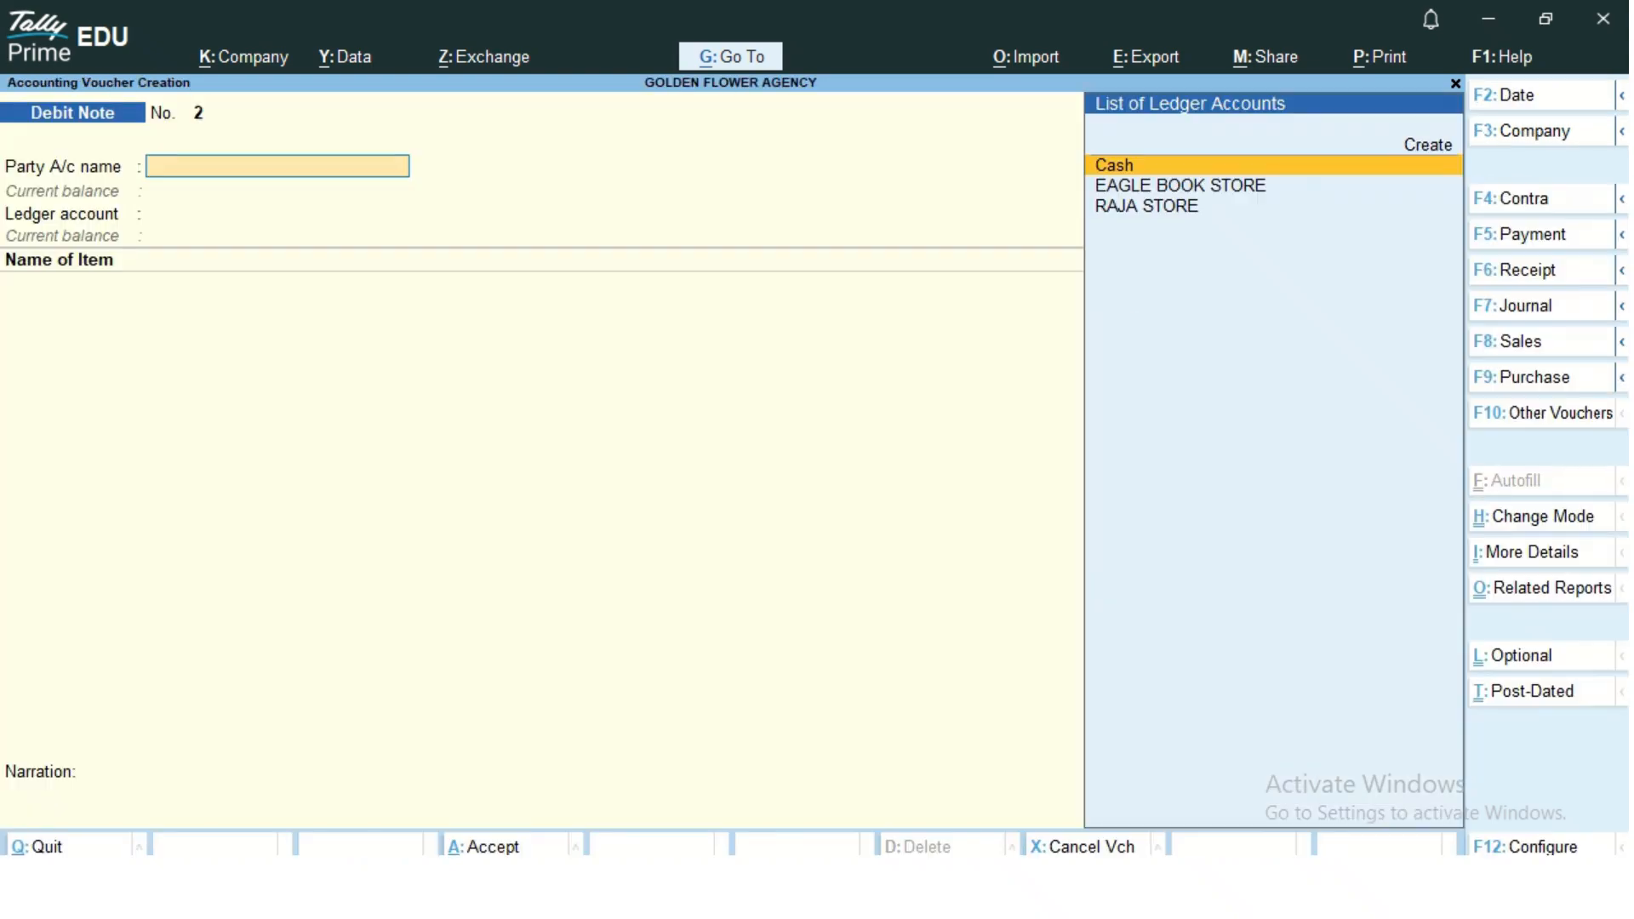
pyautogui.click(1555, 349)
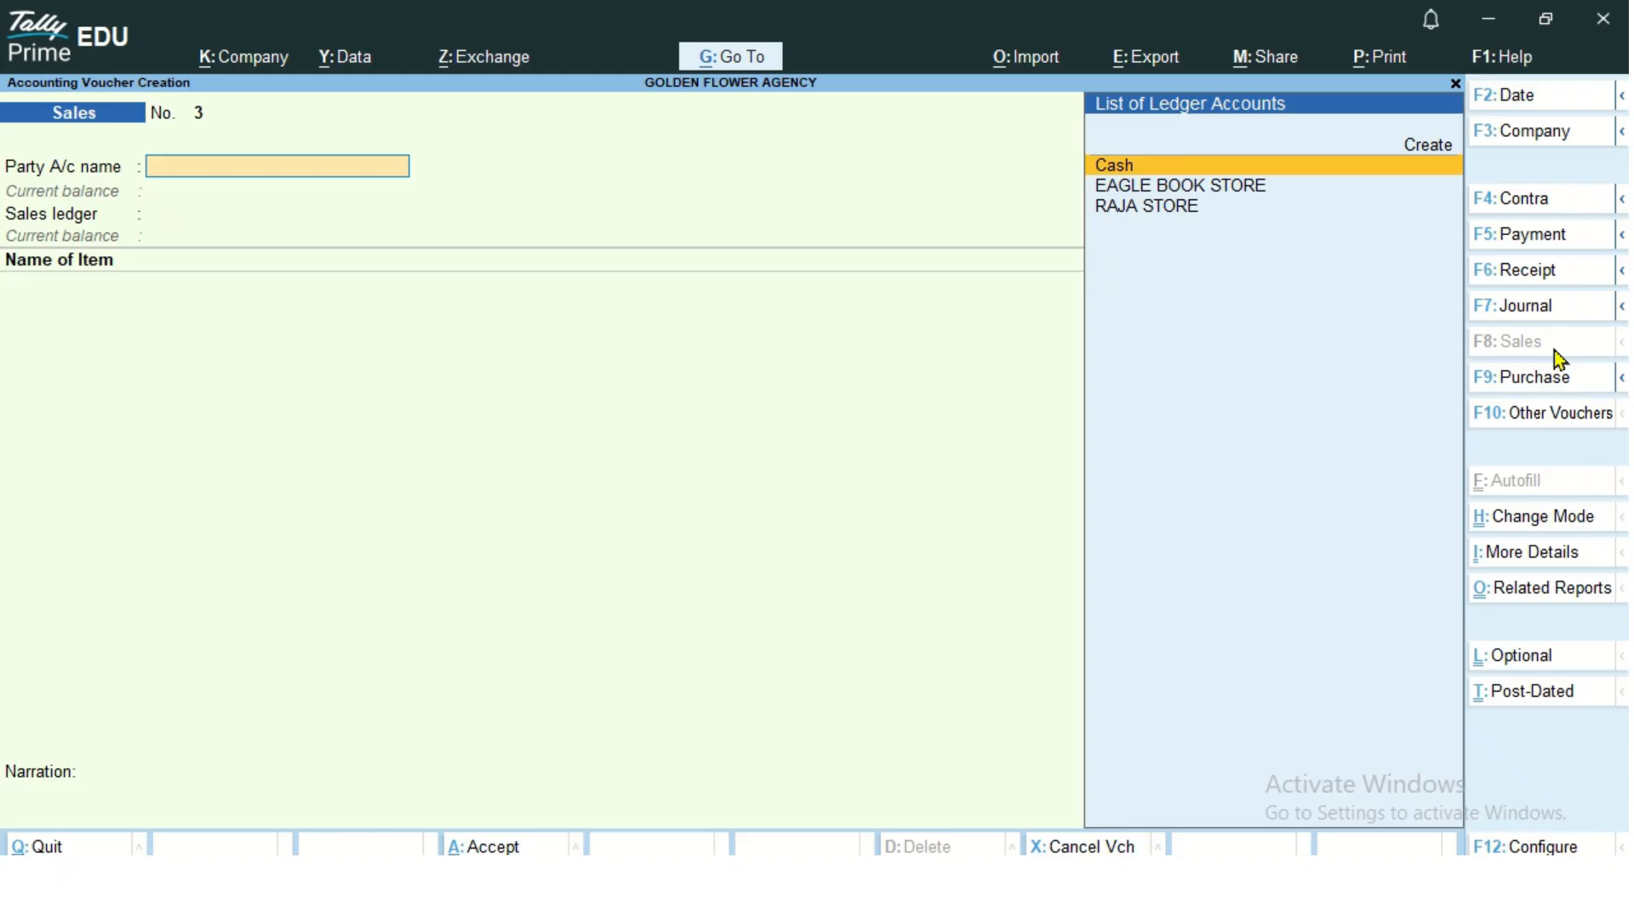
# Step: Set RAJA STORE as the sales voucher's party and accept the default dispatch, party and sales ledger details
pyautogui.press('Down')
pyautogui.press('Down')
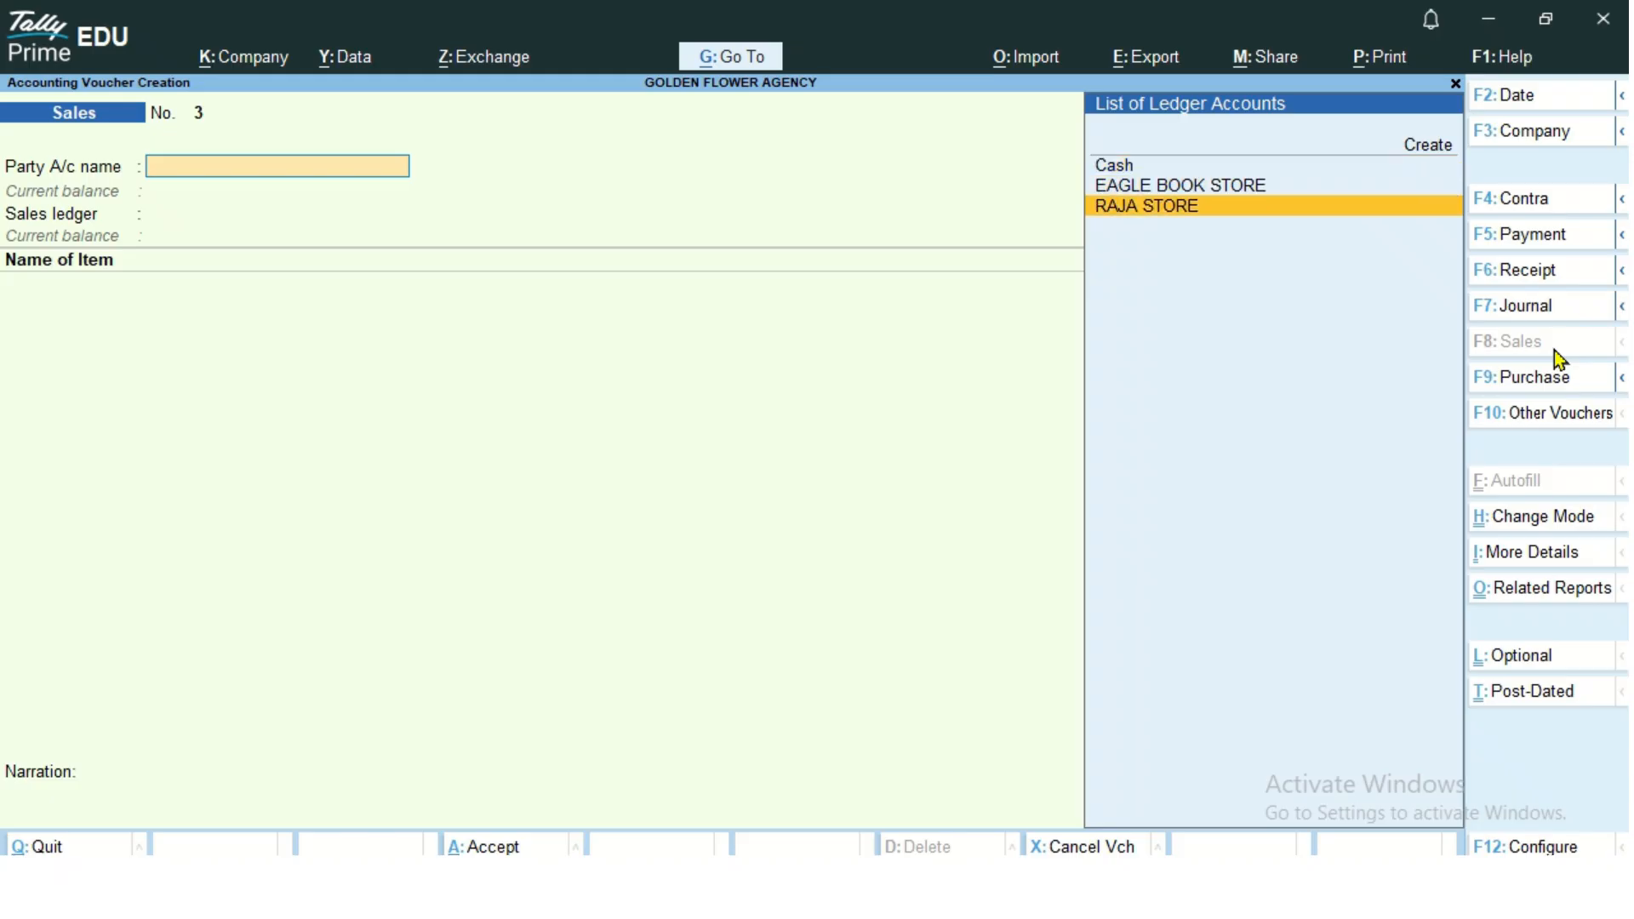
pyautogui.press('Return')
pyautogui.press('Return')
pyautogui.press('Return')
pyautogui.press('Return')
pyautogui.press('Return')
pyautogui.press('Return')
pyautogui.press('Return')
pyautogui.press('Return')
pyautogui.press('Return')
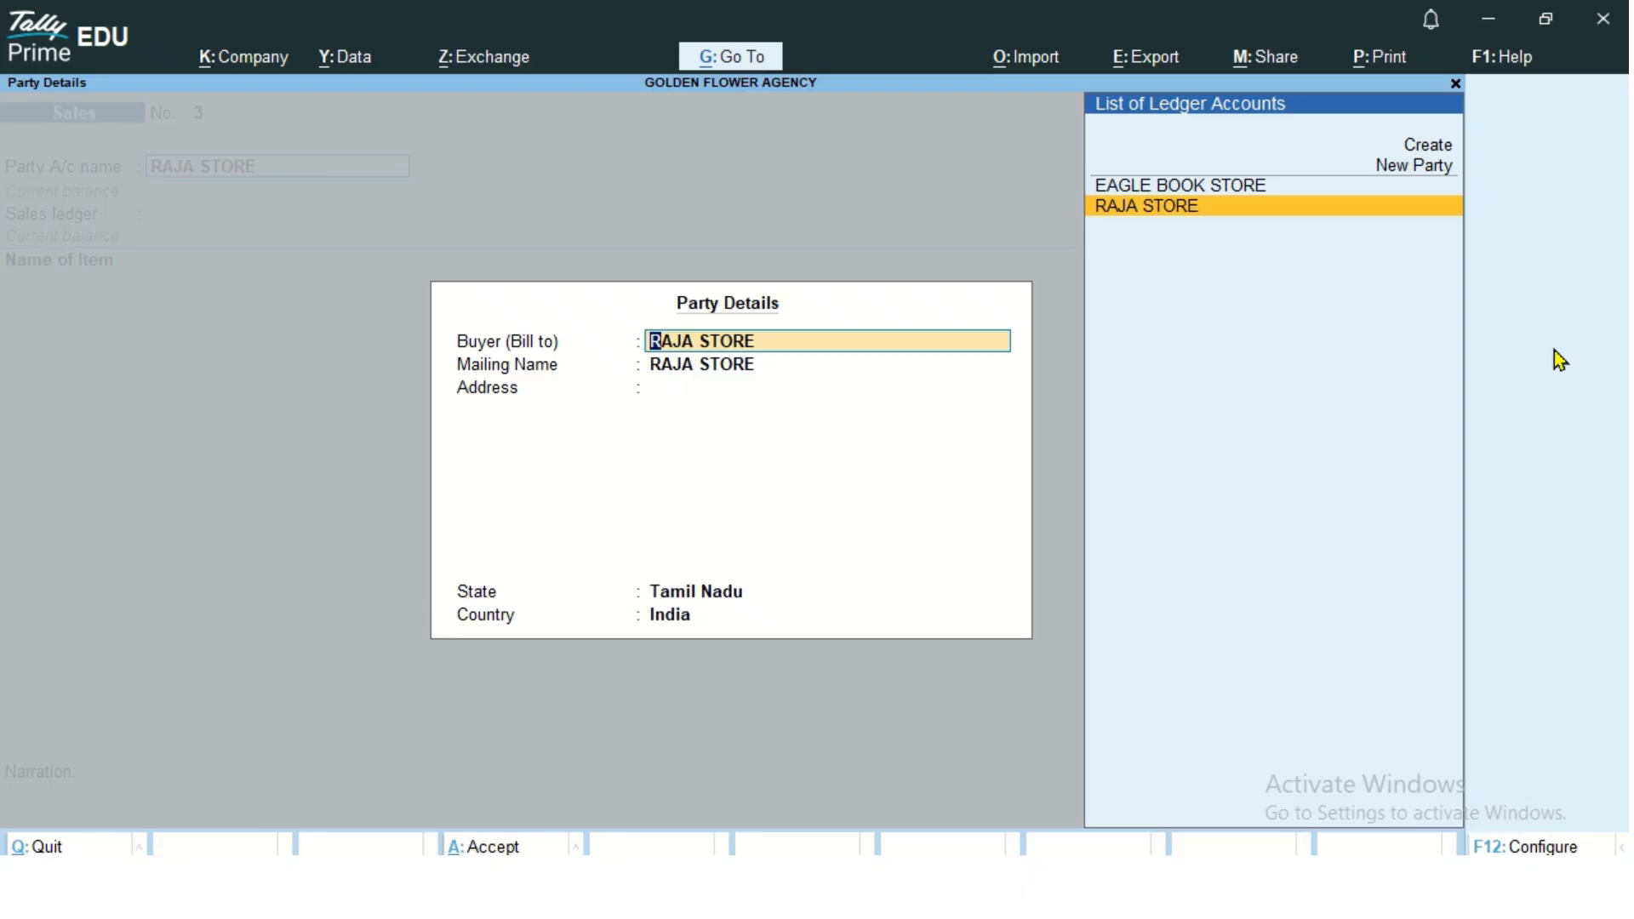
pyautogui.press('Return')
pyautogui.press('Return')
pyautogui.press('Return')
pyautogui.press('Return')
pyautogui.press('Return')
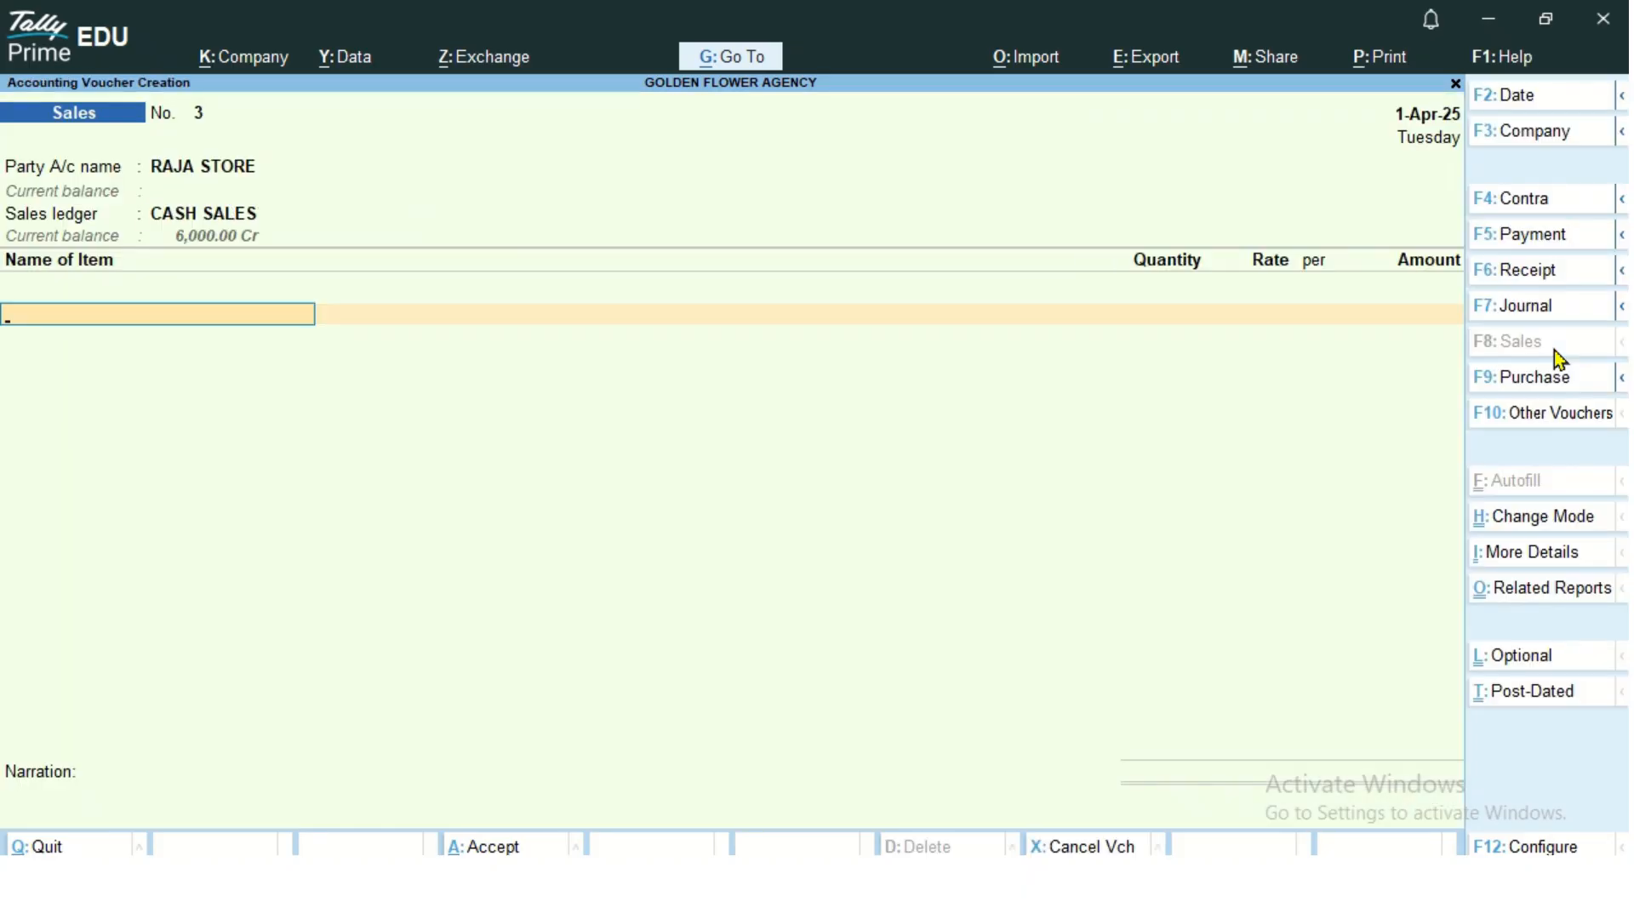
# Step: Reopen the voucher's sales ledger selection to replace CASH SALES
pyautogui.press('BackSpace')
pyautogui.press('Down')
pyautogui.press('Up')
pyautogui.press('Up')
pyautogui.press('Down')
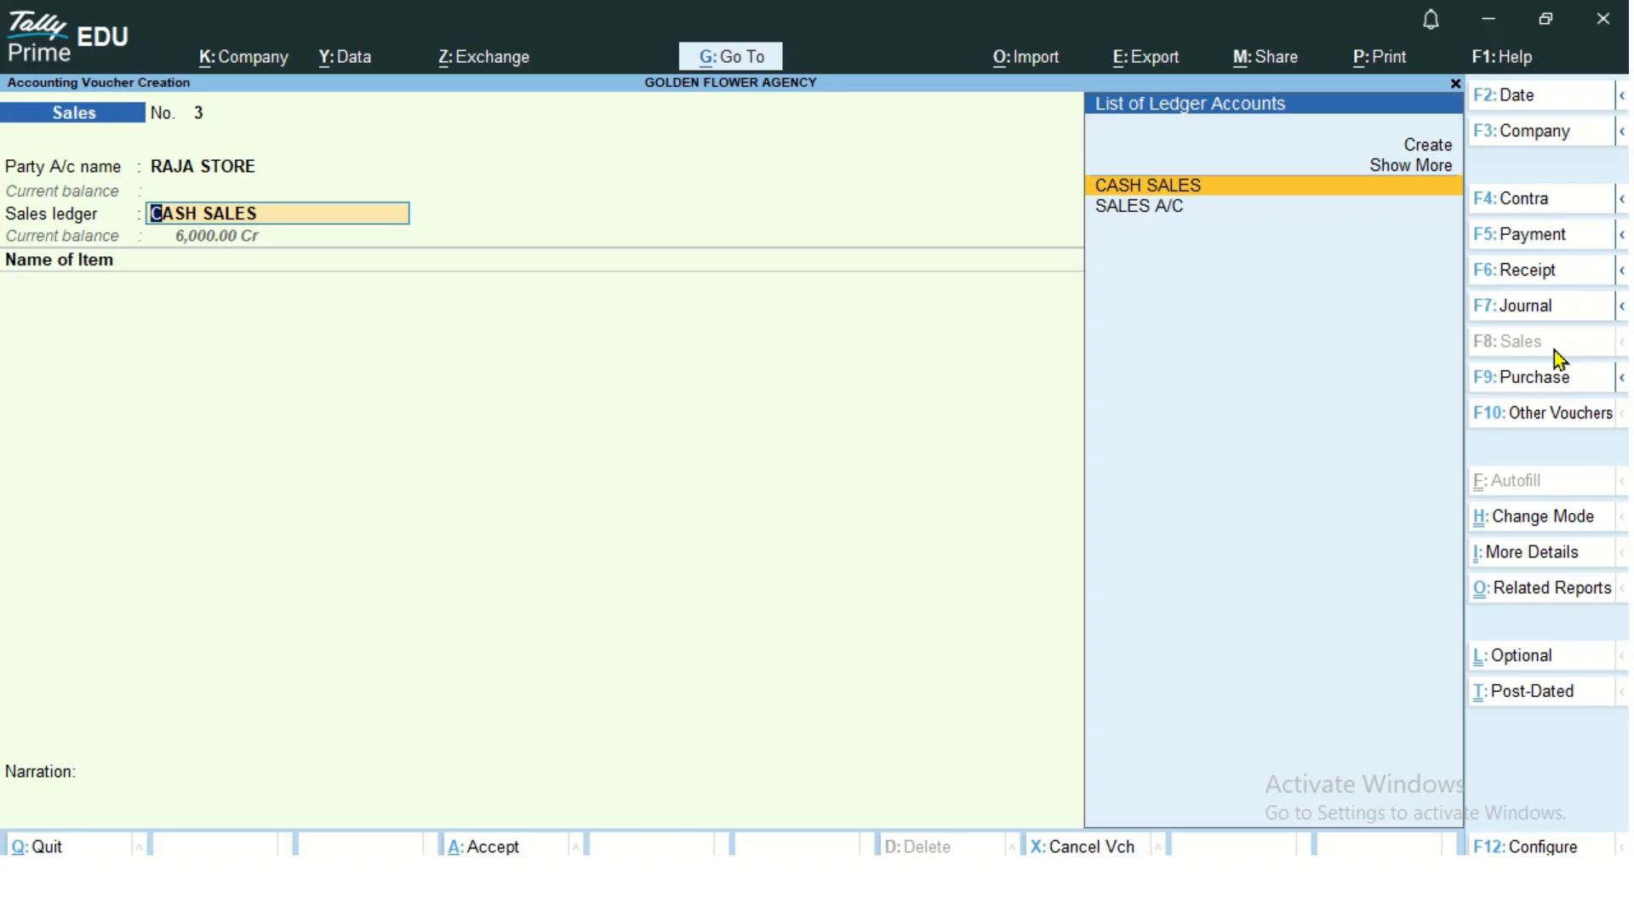
pyautogui.press('Down')
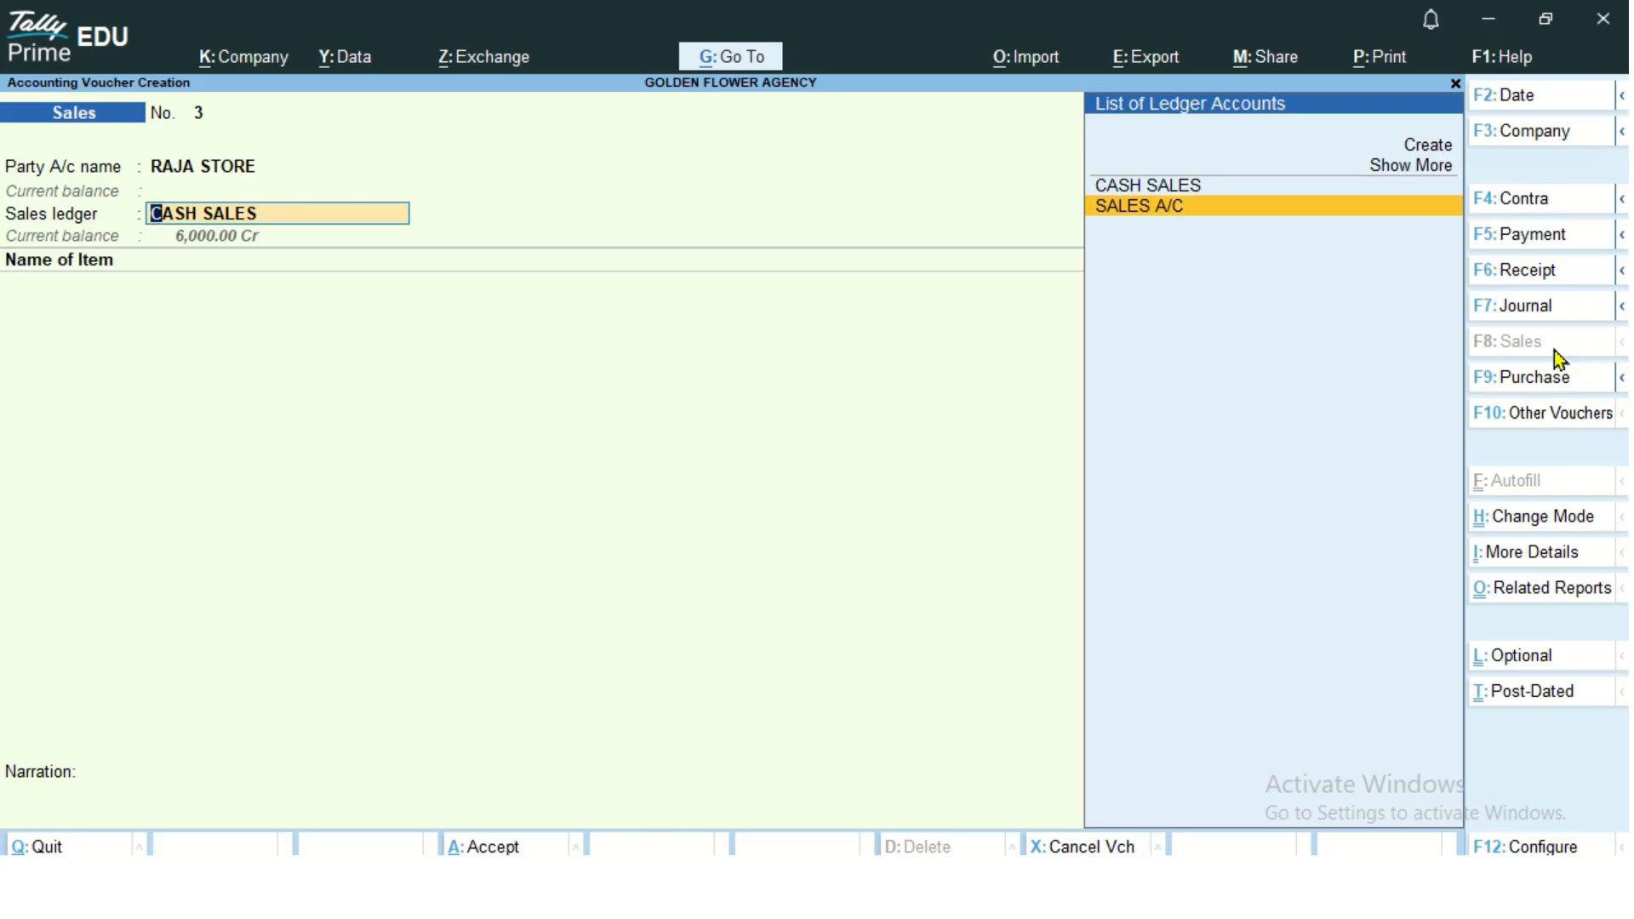
pyautogui.hotkey('alt', 'c')
pyautogui.write('CREDIT SALES')
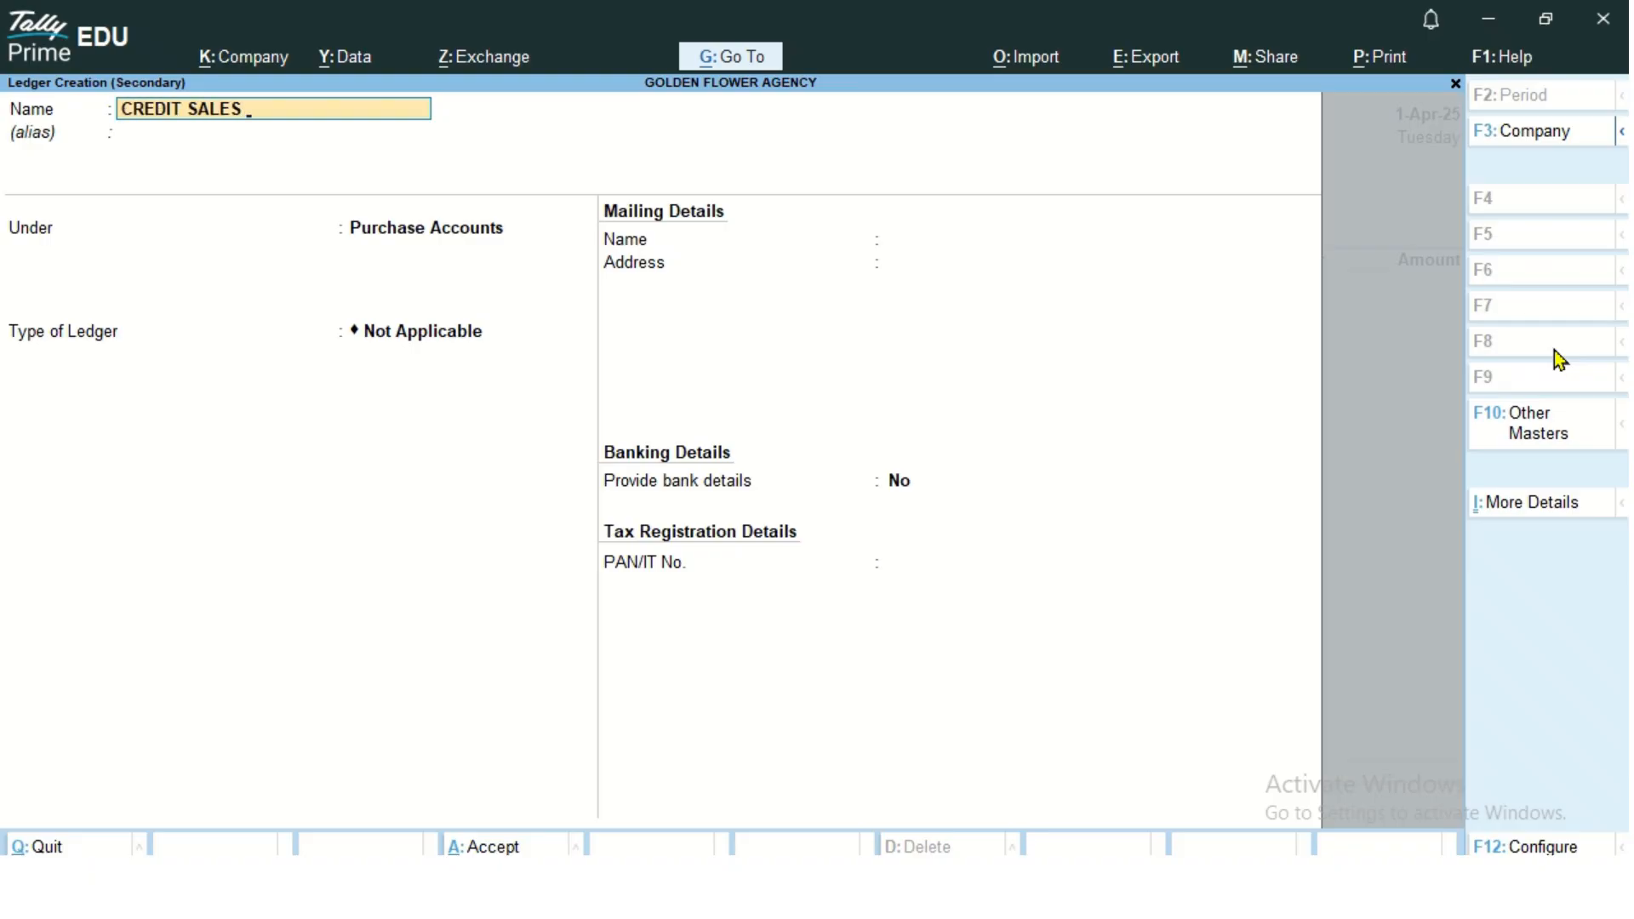
pyautogui.press('Escape')
pyautogui.press('Escape')
pyautogui.press('y')
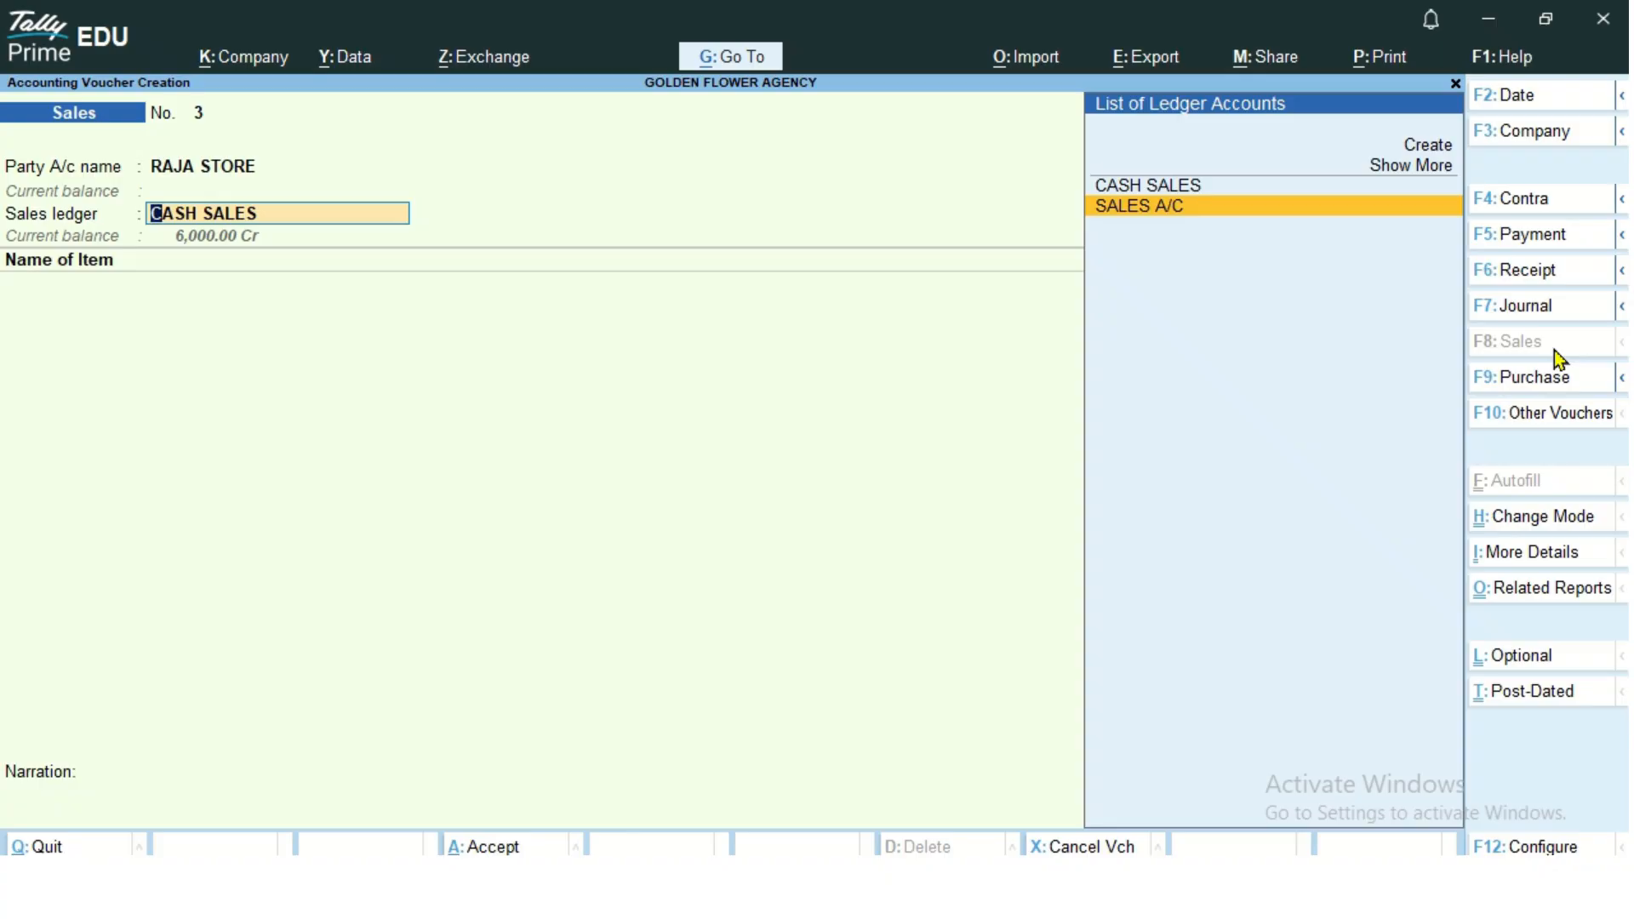
# Step: Set the voucher's sales ledger to SALES A/C
pyautogui.press('Up')
pyautogui.press('Down')
pyautogui.press('Return')
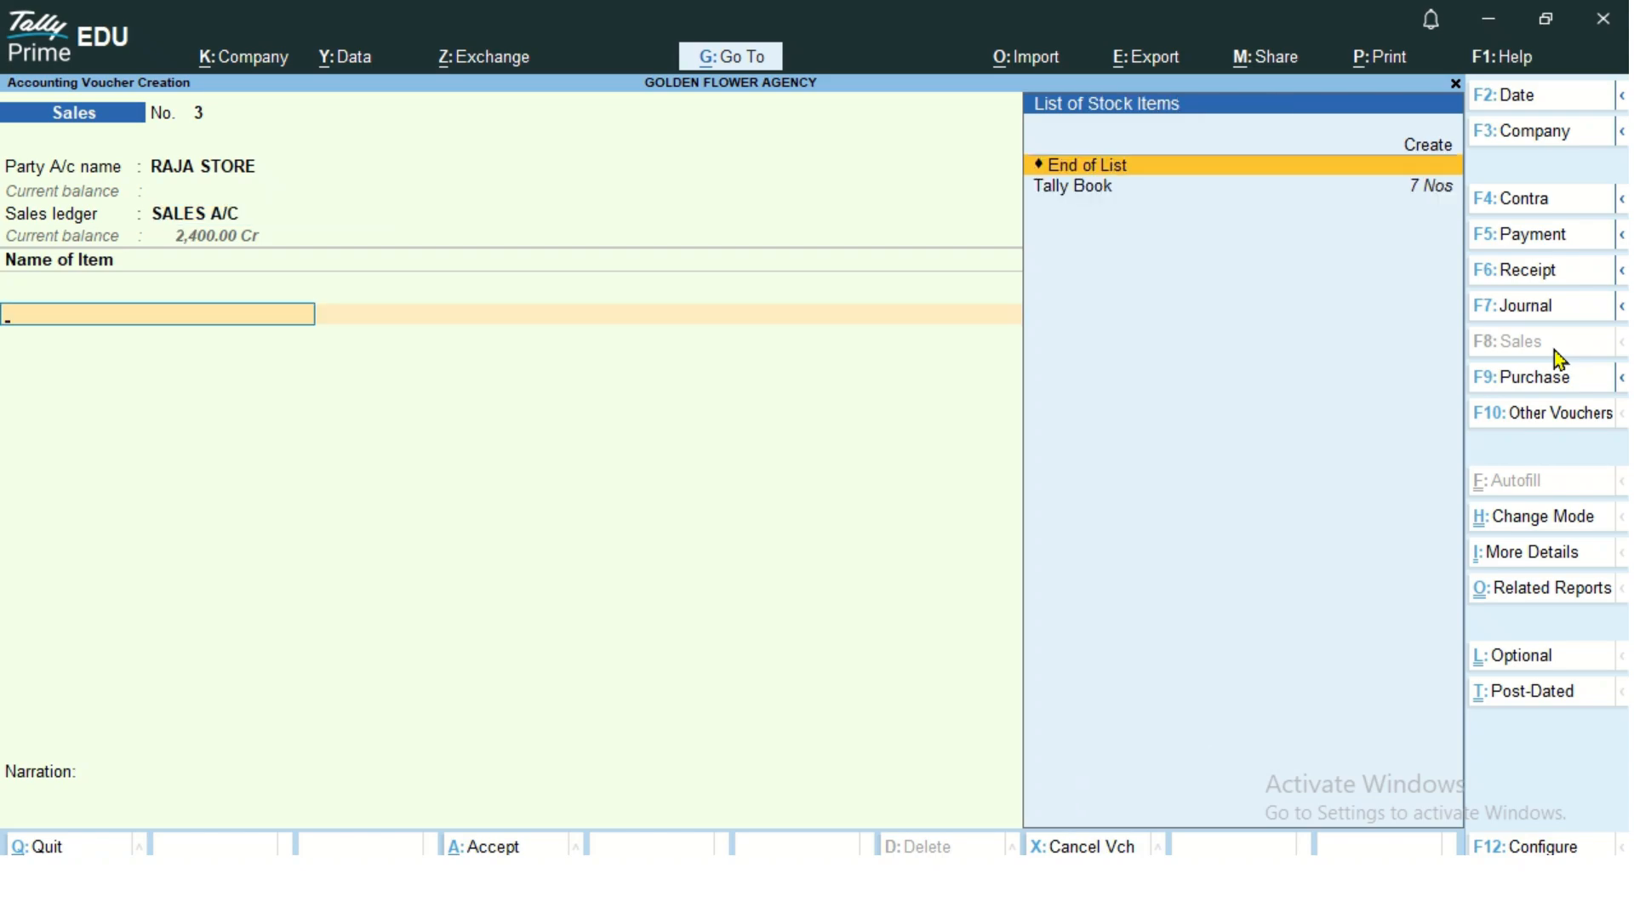
# Step: Add 7 Nos of Tally Book at the default rate of 1,200.00 and end the item list
pyautogui.press('Down')
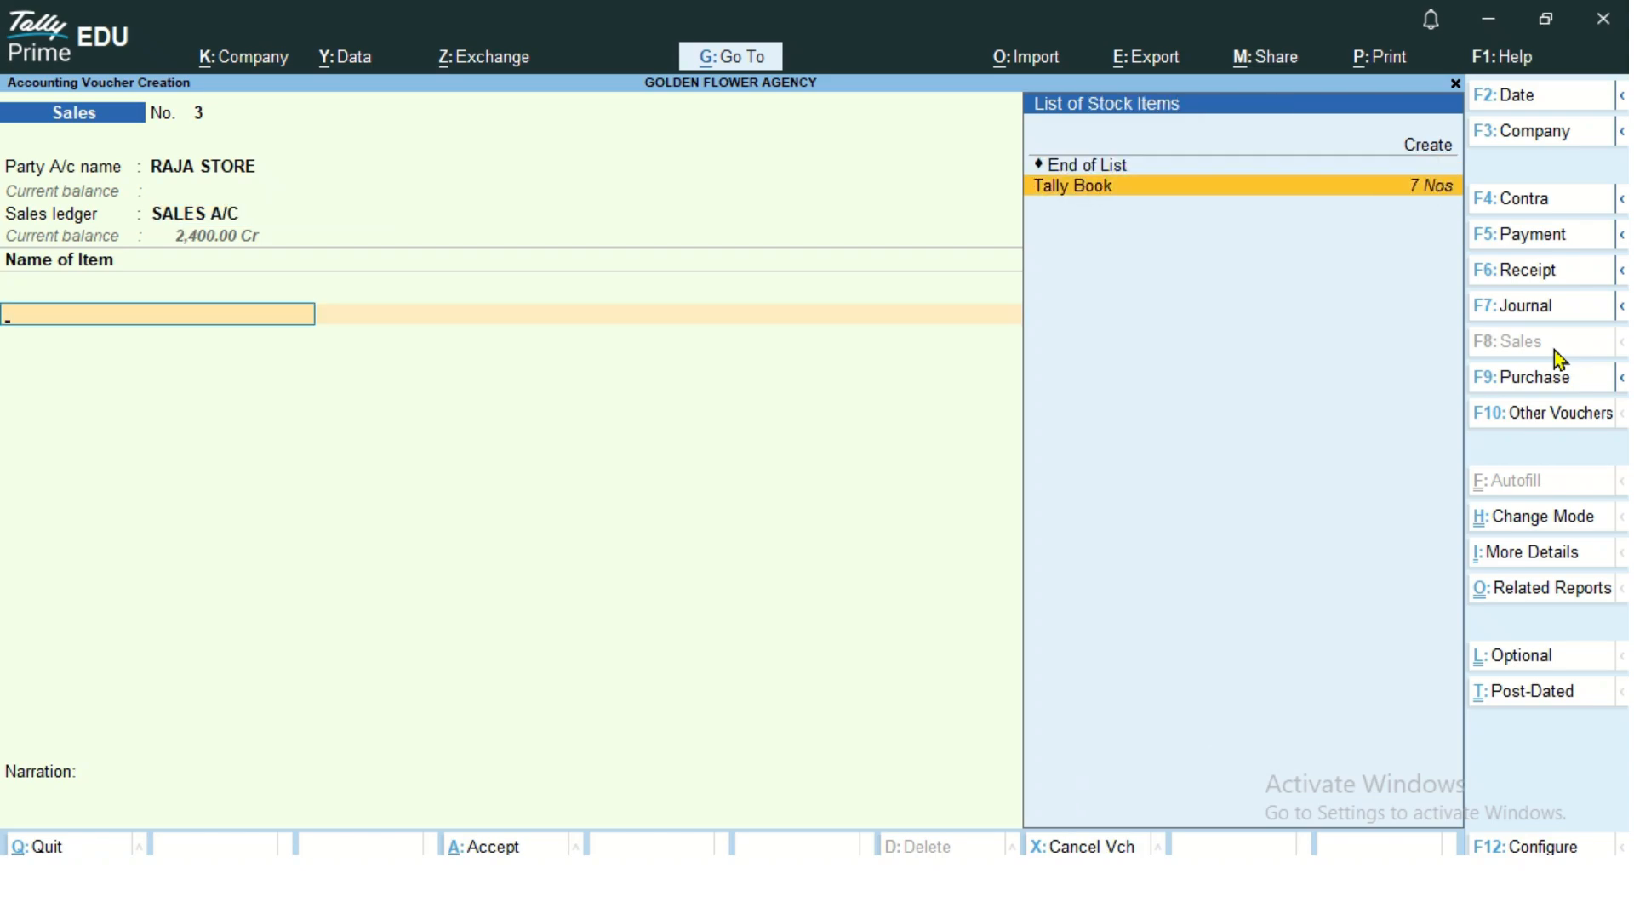
pyautogui.press('Return')
pyautogui.press('BackSpace')
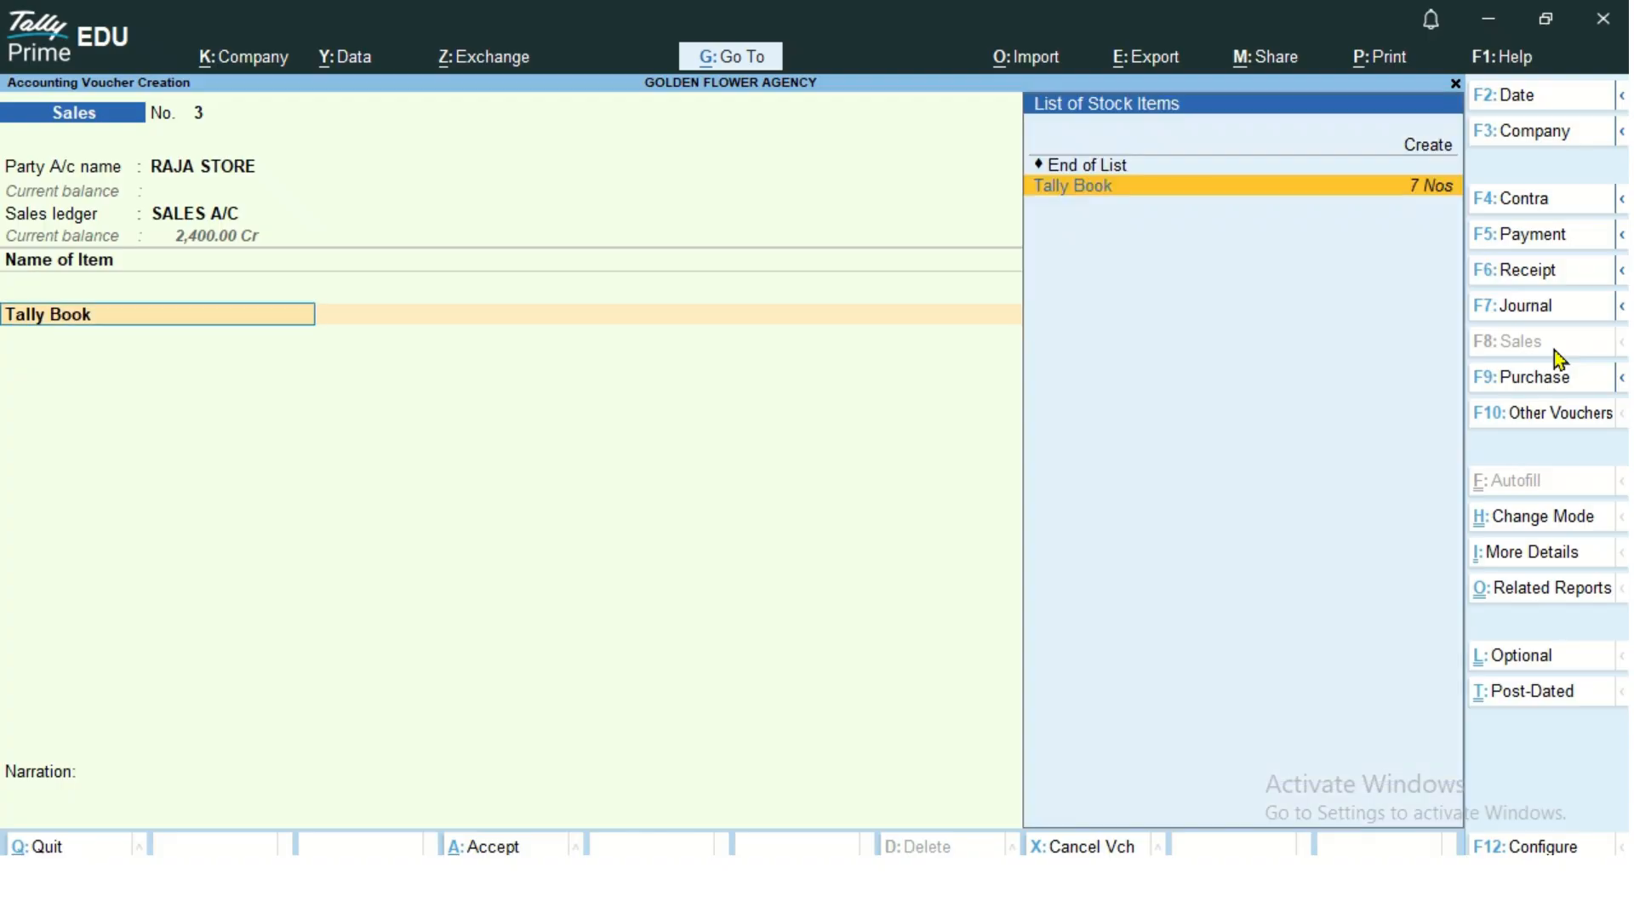
pyautogui.press('Return')
pyautogui.write('7')
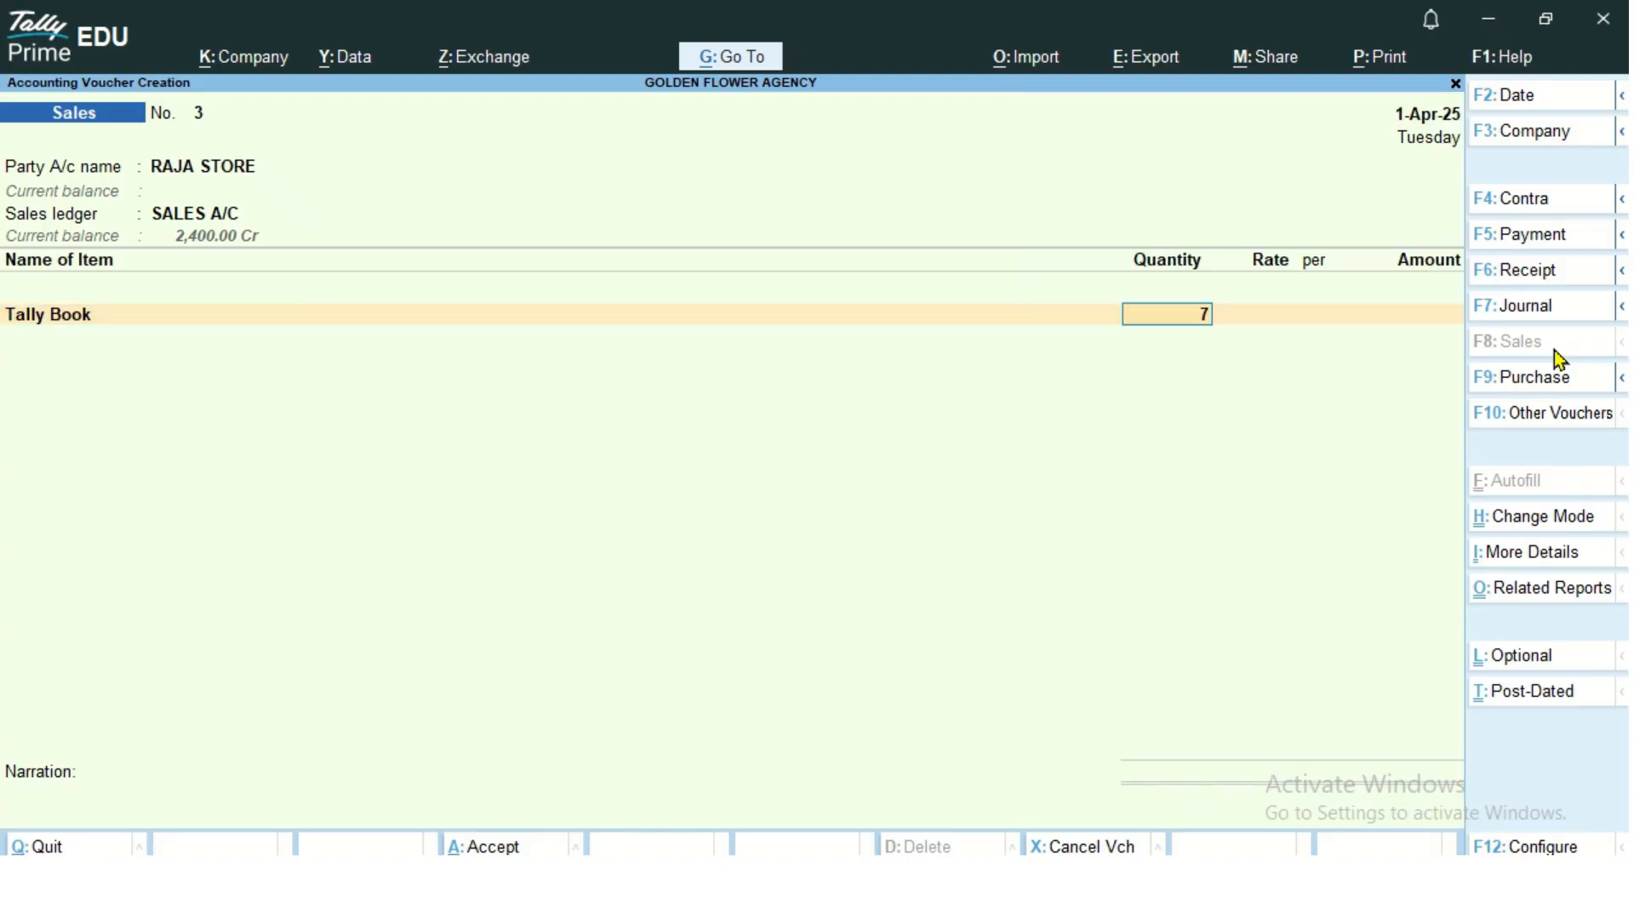
pyautogui.press('Return')
pyautogui.press('Return')
pyautogui.press('Return')
pyautogui.press('Return')
pyautogui.press('Return')
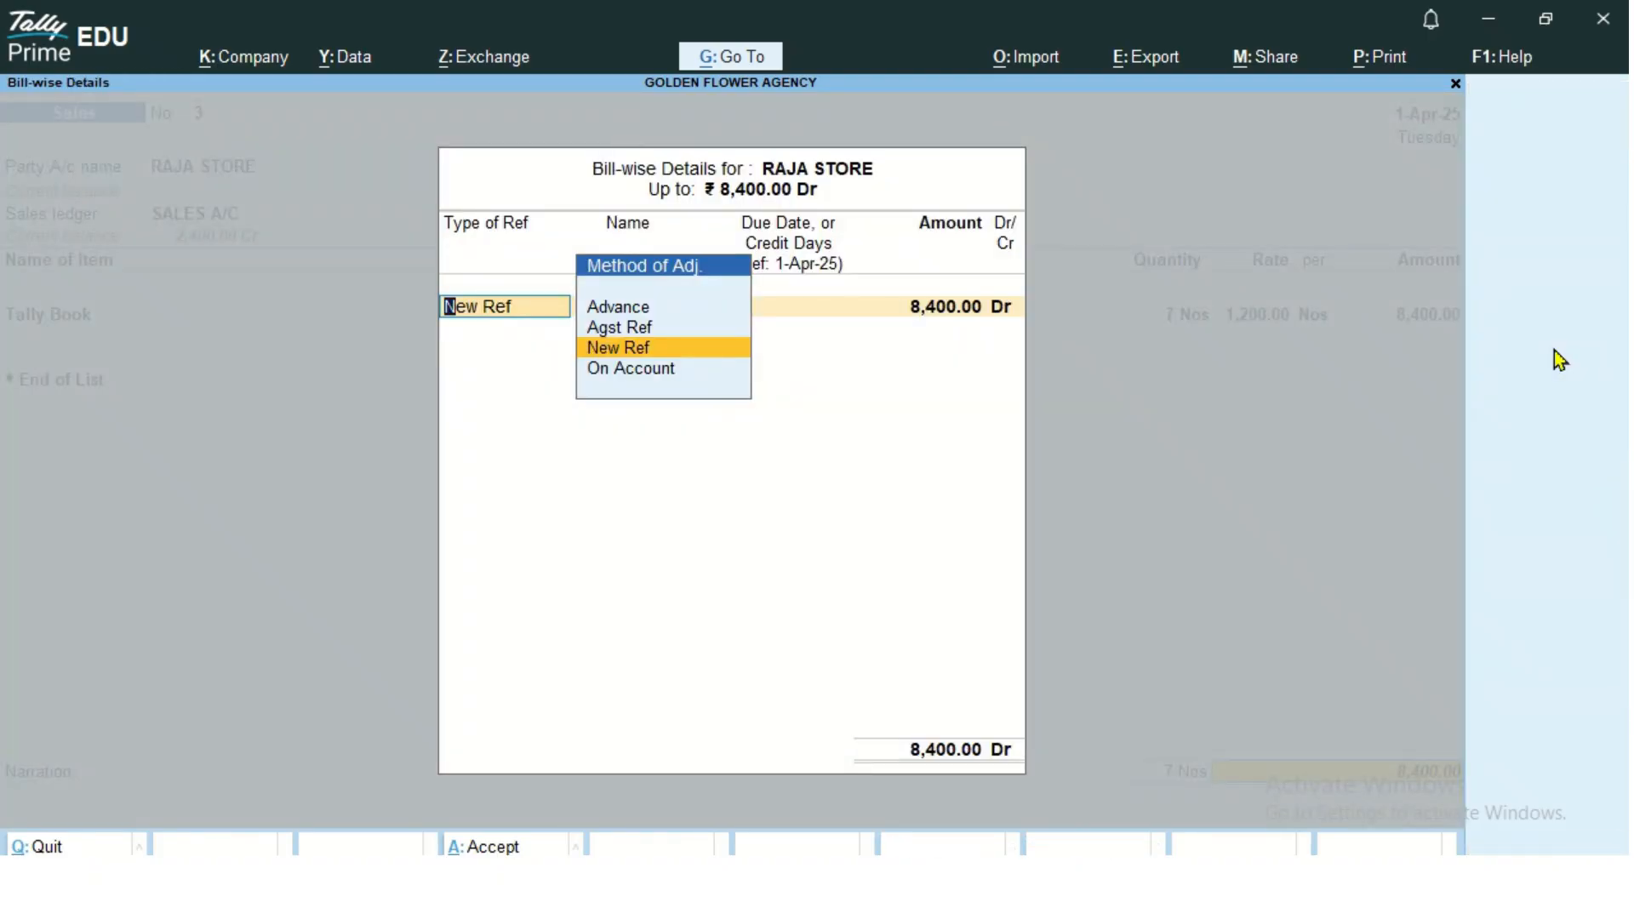
# Step: Record the RAJA STORE bill as New Ref 3 for 8,400.00 Dr and save the sales voucher without narration
pyautogui.press('Return')
pyautogui.press('Return')
pyautogui.press('Return')
pyautogui.press('Return')
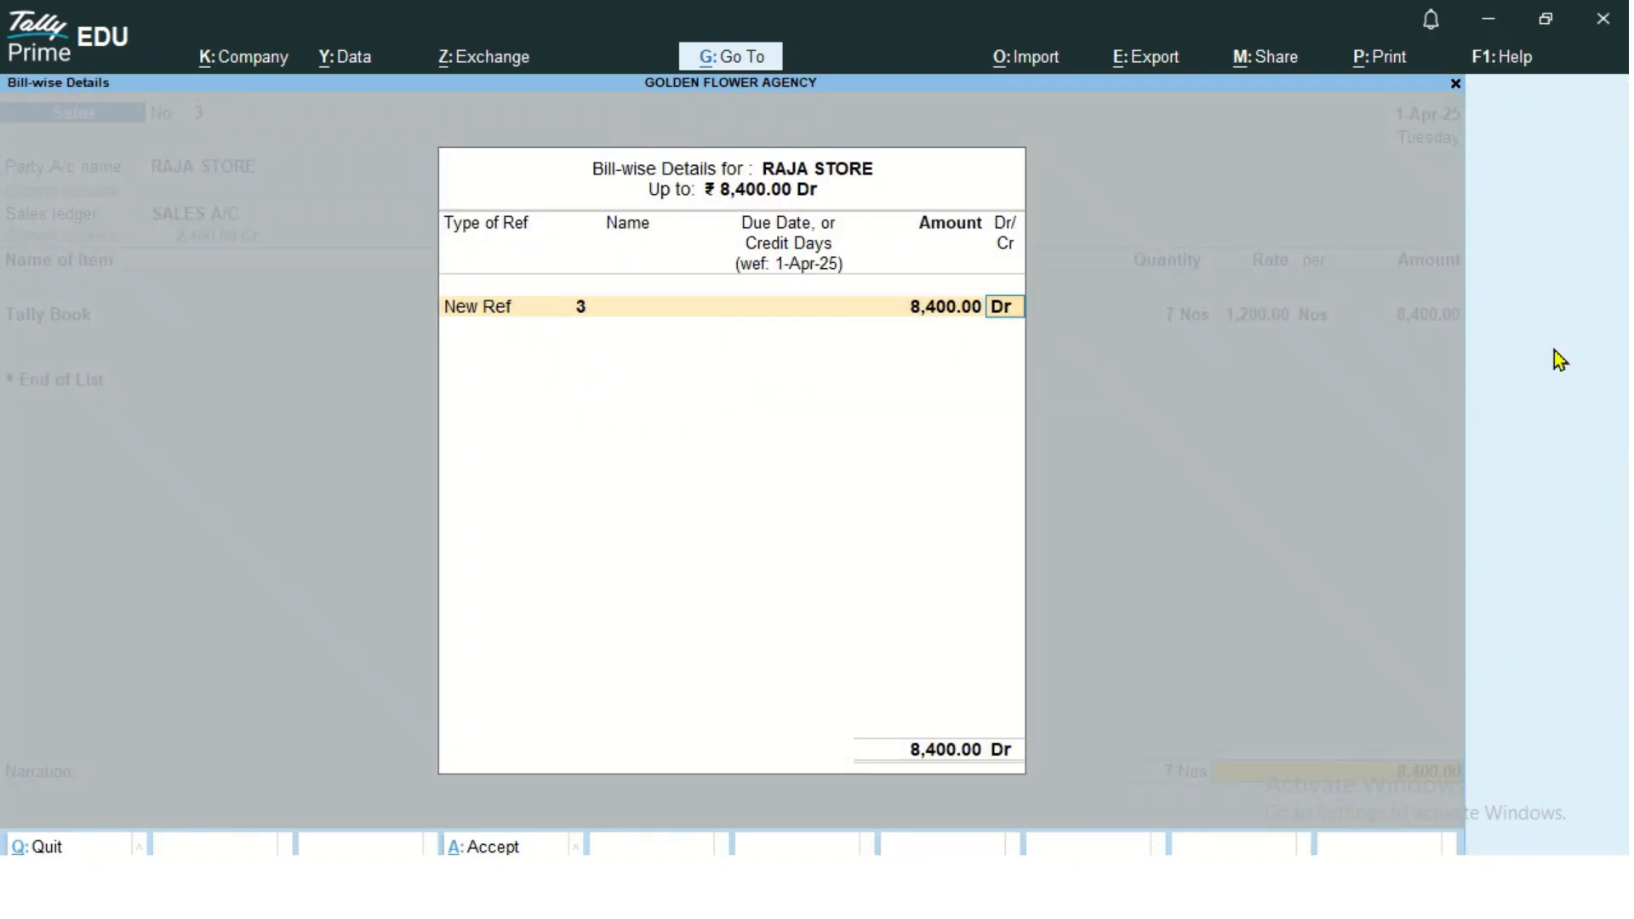
pyautogui.press('Return')
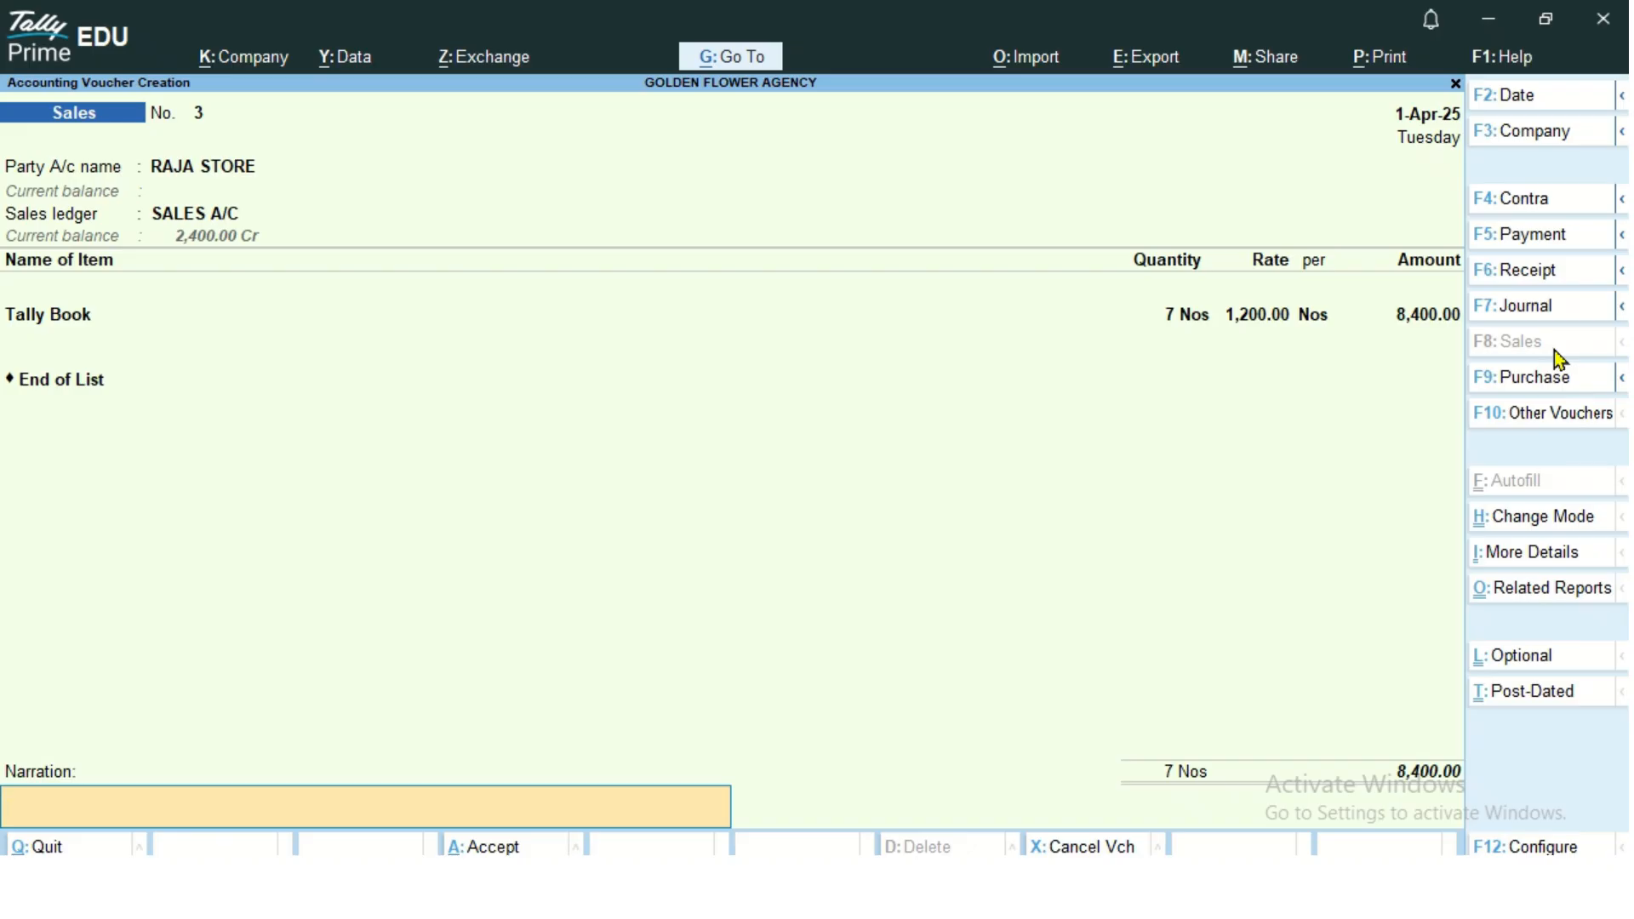
pyautogui.press('Return')
pyautogui.press('Return')
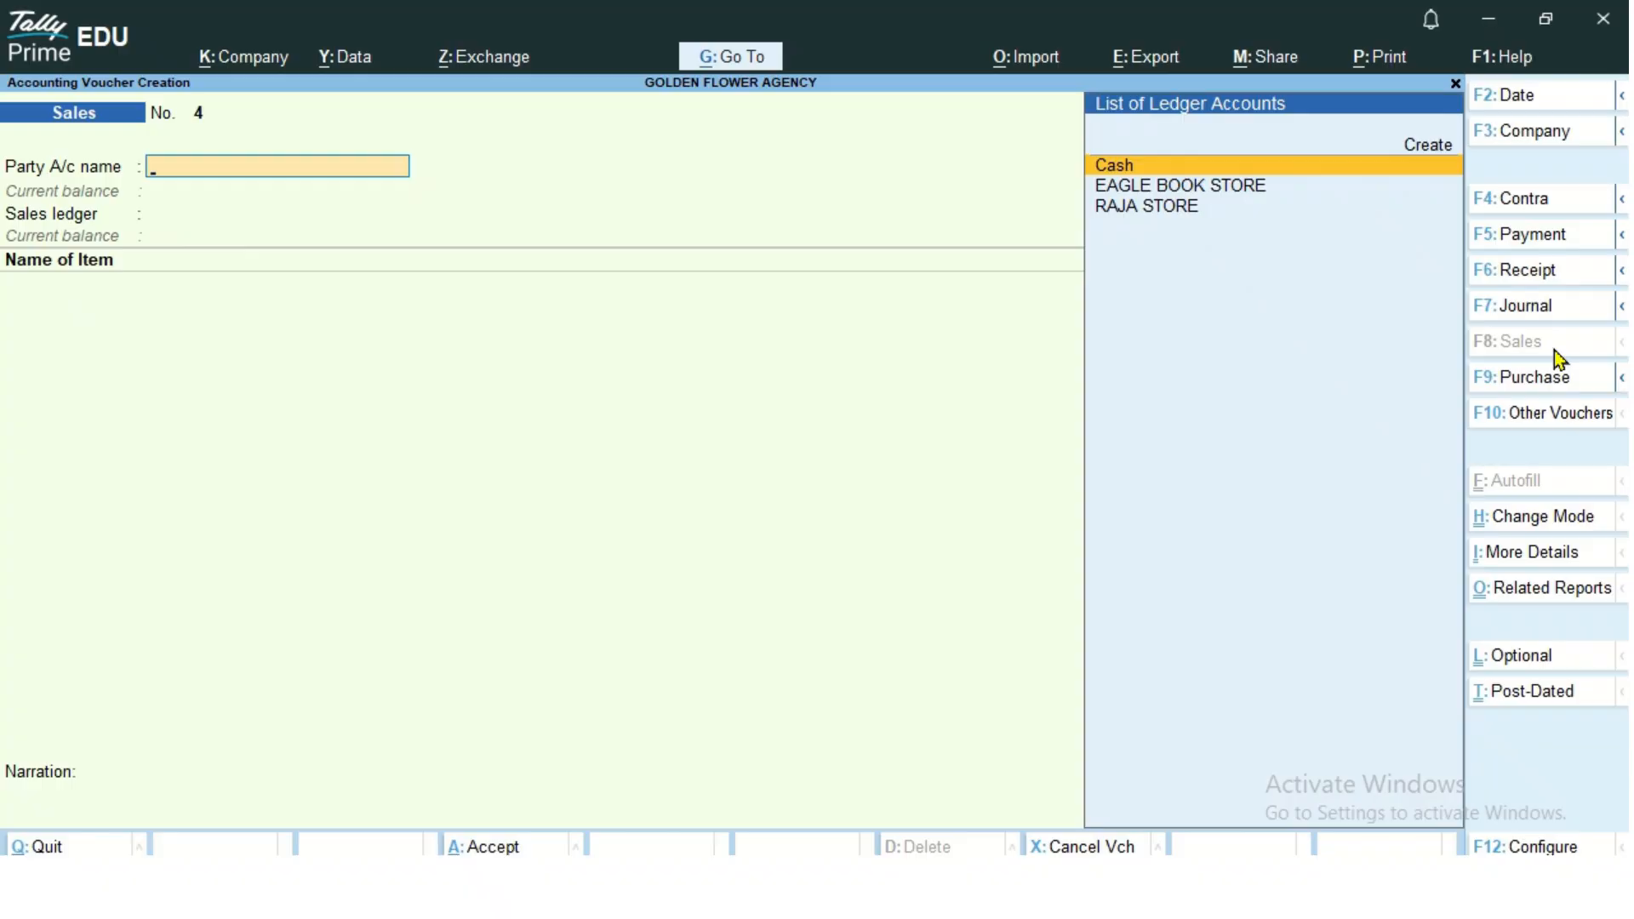
# Step: Leave voucher entry and open the Statements of Accounts among the additional reports
pyautogui.press('Escape')
pyautogui.press('Down')
pyautogui.press('Down')
pyautogui.press('Down')
pyautogui.press('Down')
pyautogui.press('Down')
pyautogui.press('Down')
pyautogui.press('Down')
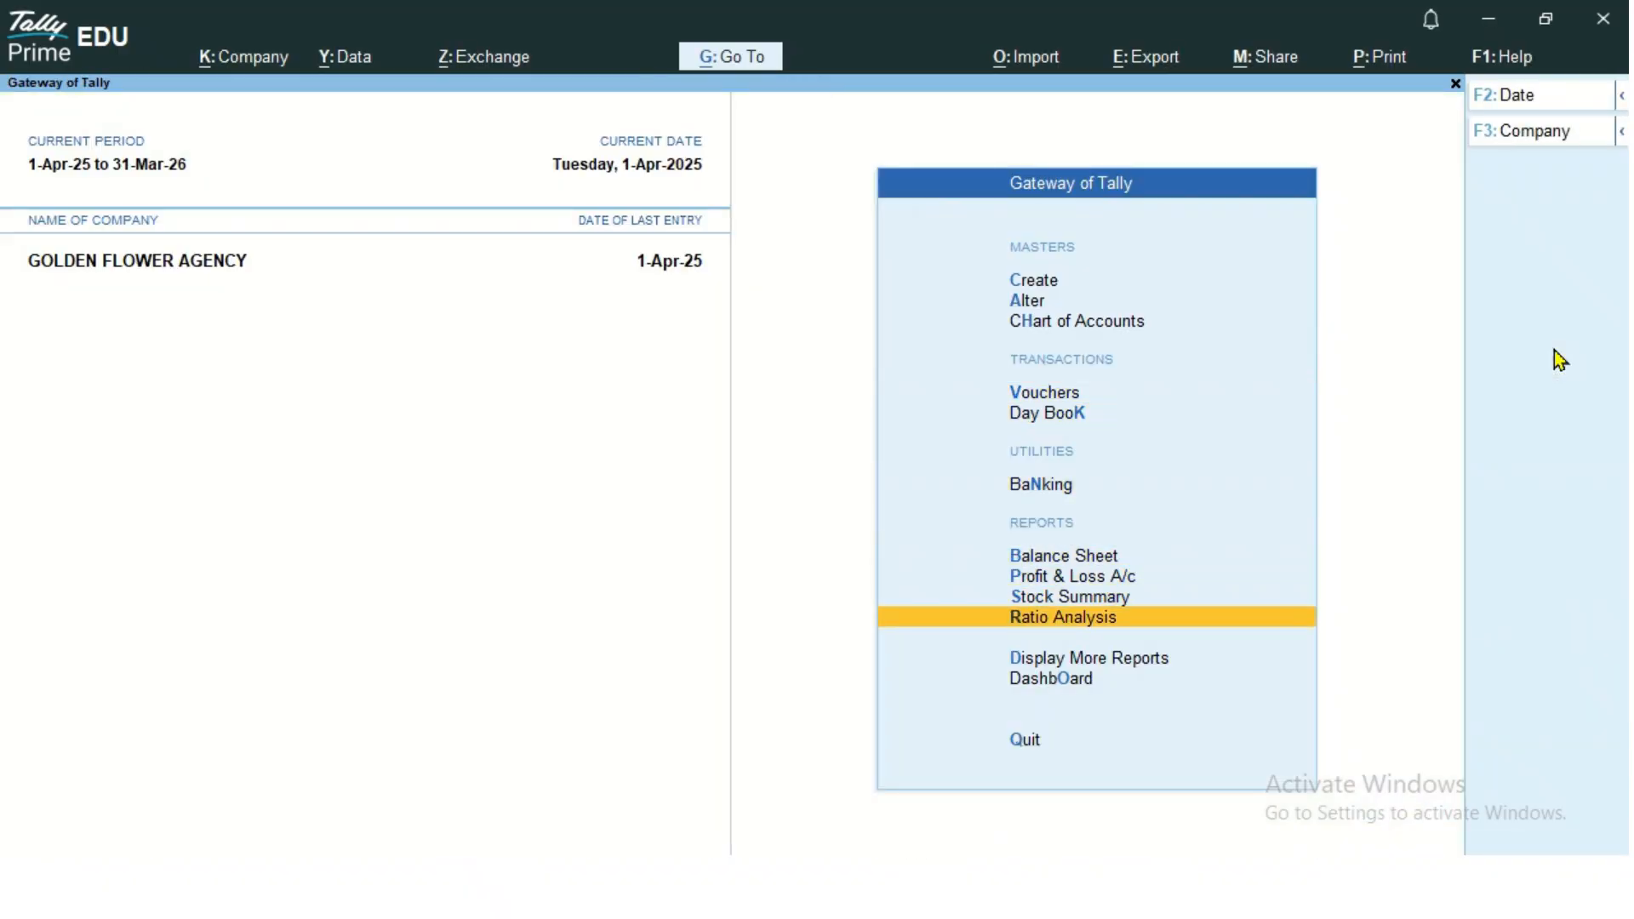
pyautogui.press('Return')
pyautogui.press('Down')
pyautogui.press('Down')
pyautogui.press('Down')
pyautogui.press('Down')
pyautogui.press('Down')
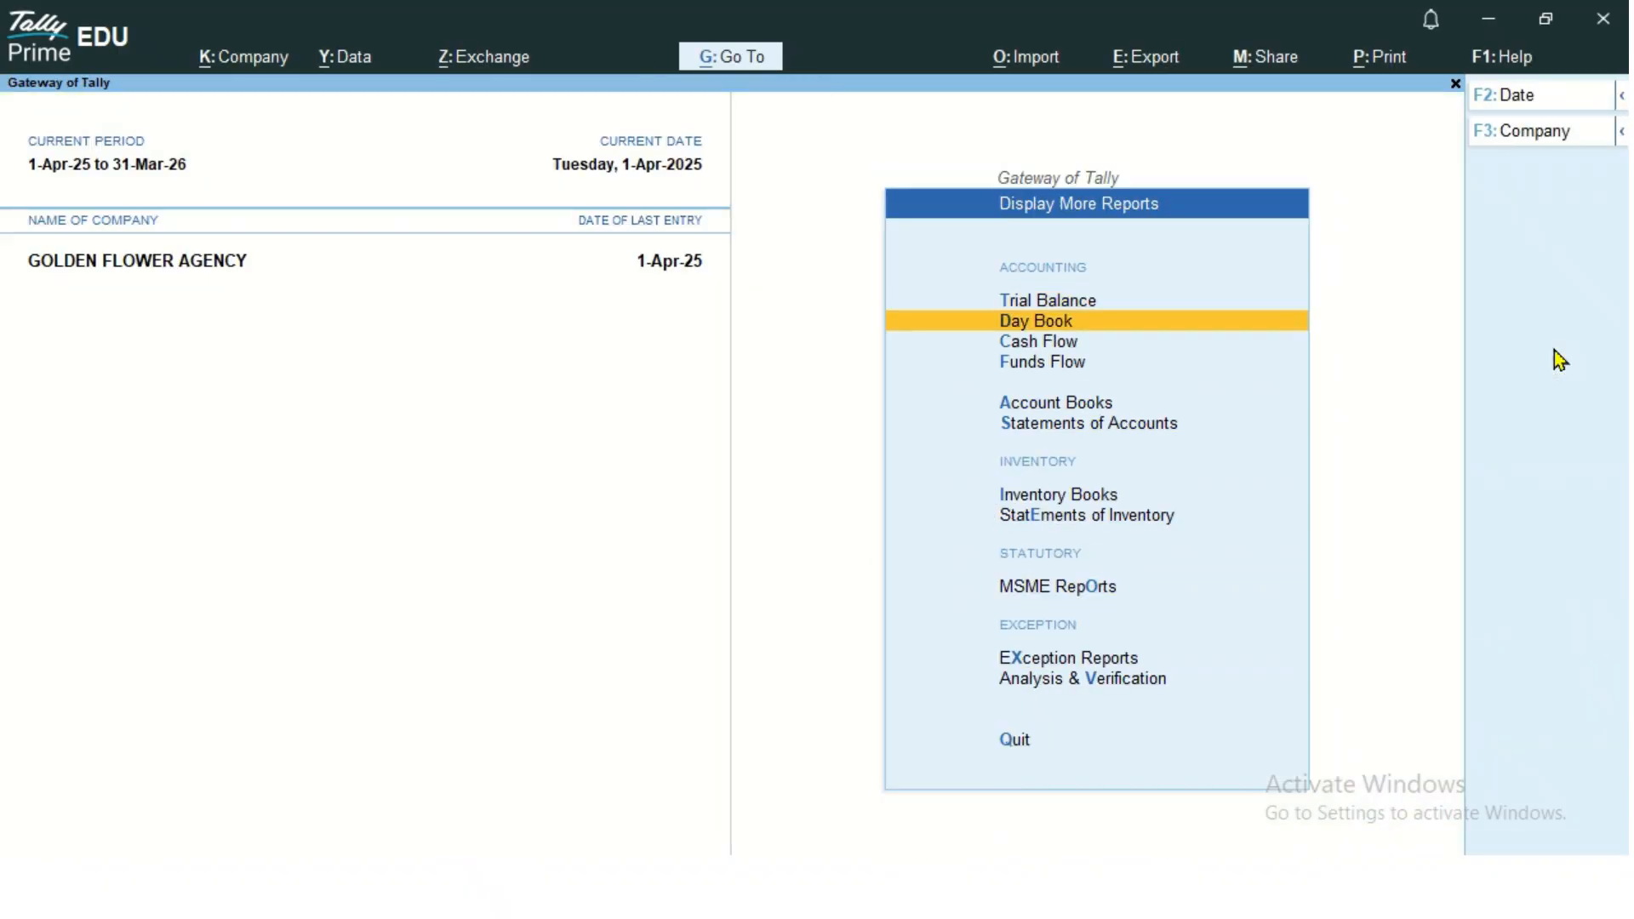
pyautogui.press('Return')
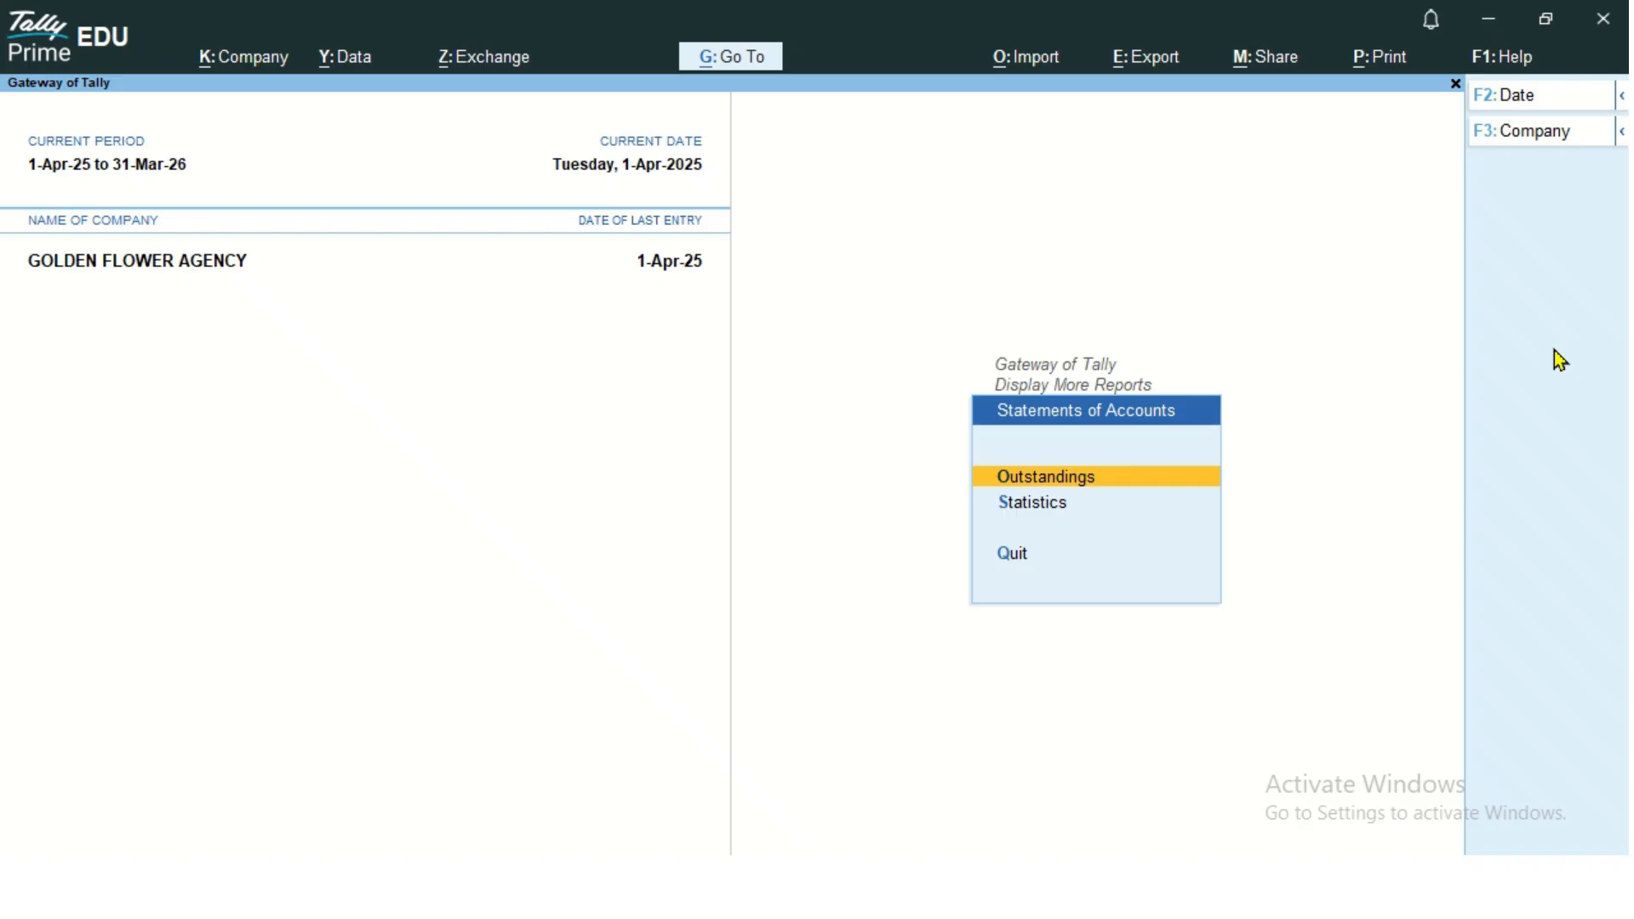
# Step: Open the outstanding Receivables, expand RAJA STORE's pending bill to review its sales entry, and leave the report
pyautogui.press('Return')
pyautogui.press('Down')
pyautogui.press('Up')
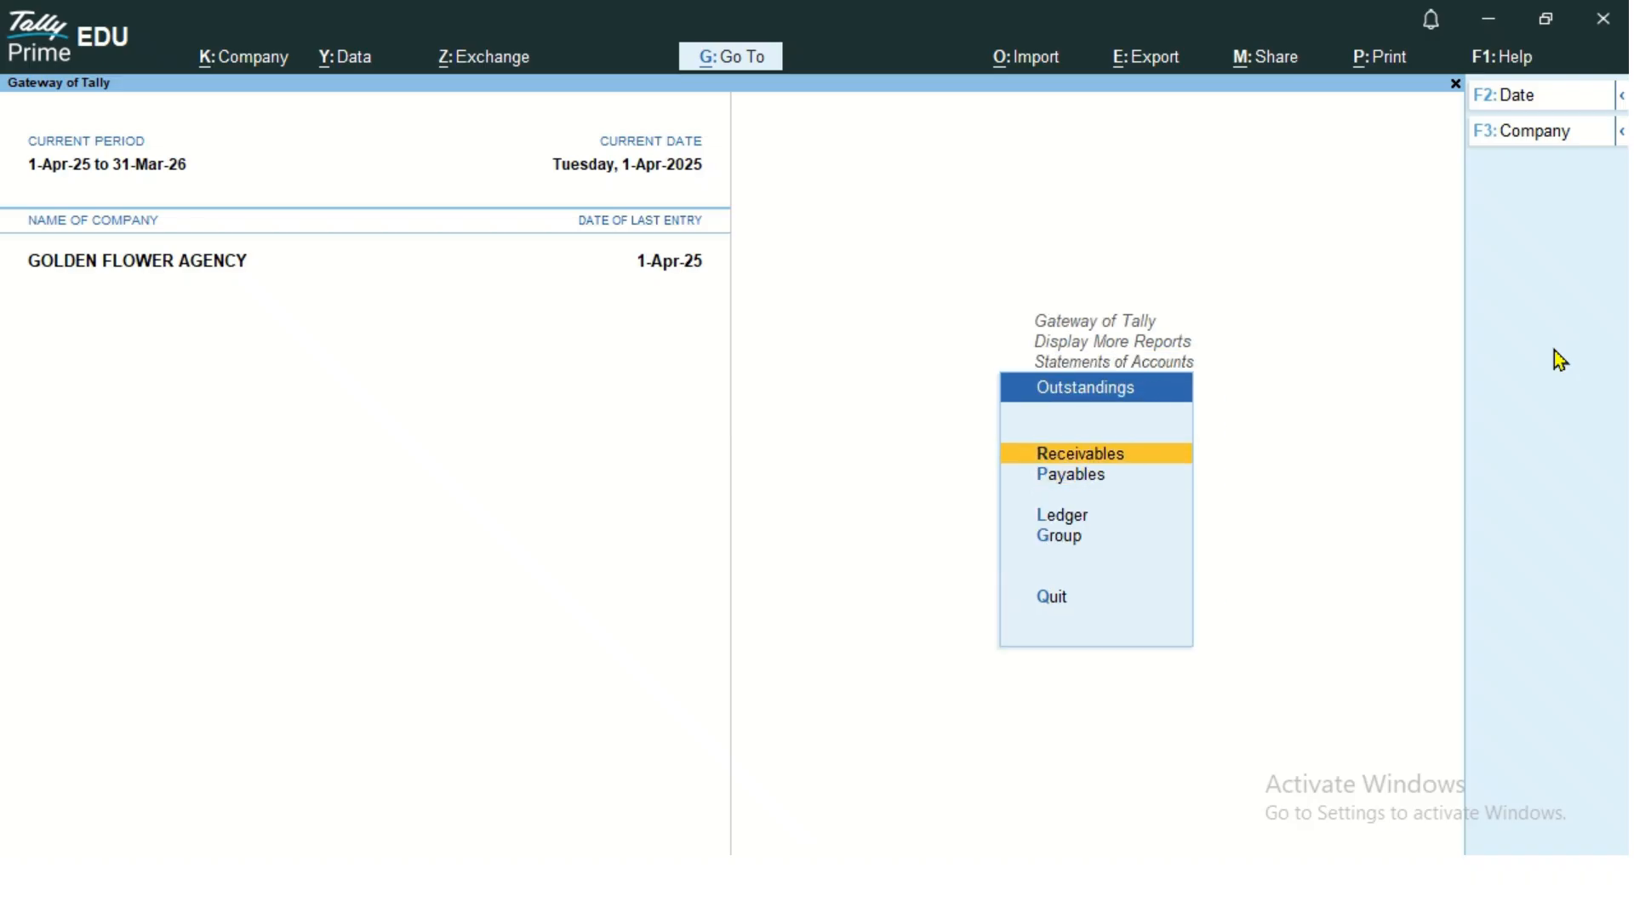
pyautogui.press('Return')
pyautogui.hotkey('alt', 'F1')
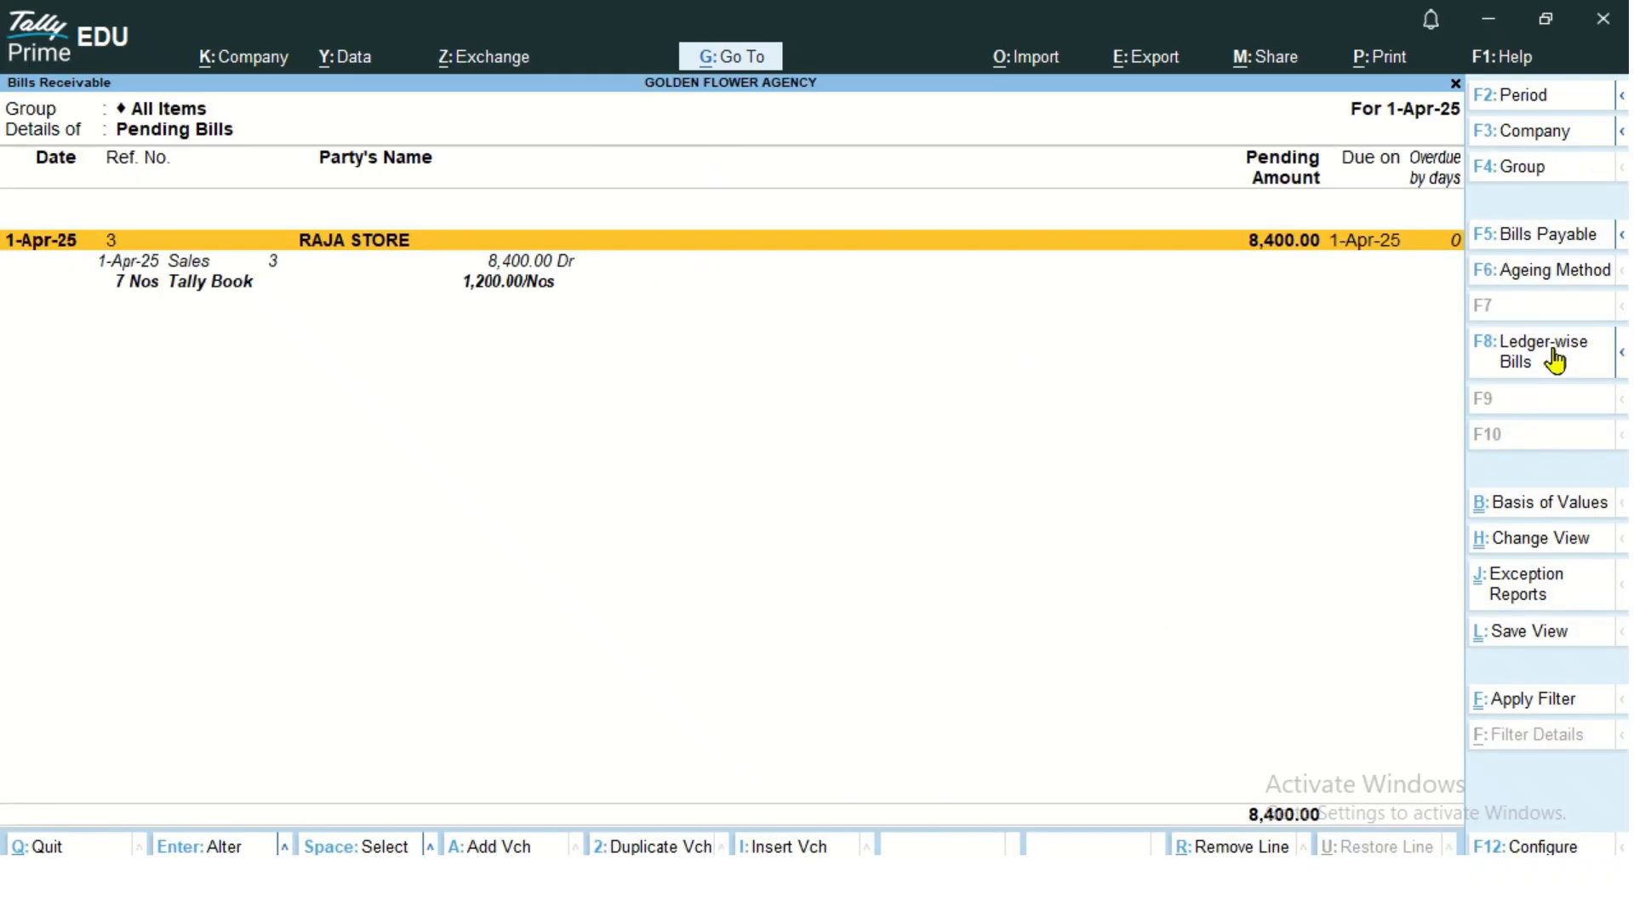
pyautogui.press('Down')
pyautogui.press('Escape')
pyautogui.press('Escape')
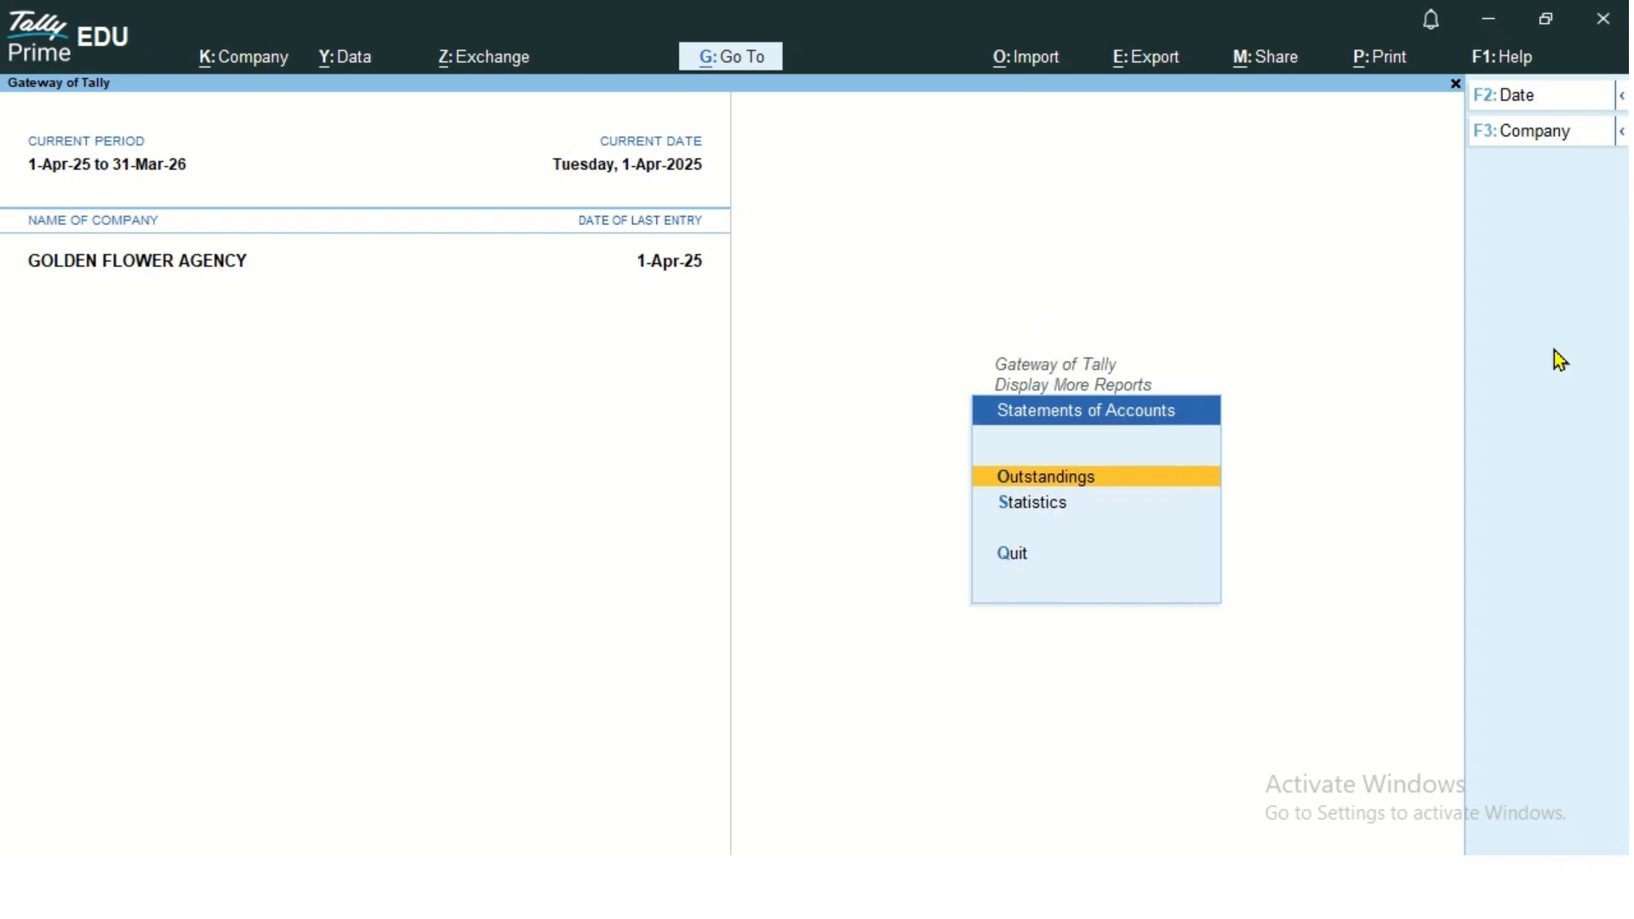
# Step: Return to the Gateway of Tally and check the Stock Summary for Tally Book's closing stock after the sale
pyautogui.press('Escape')
pyautogui.press('Down')
pyautogui.press('Down')
pyautogui.press('Escape')
pyautogui.press('Up')
pyautogui.press('Up')
pyautogui.press('Up')
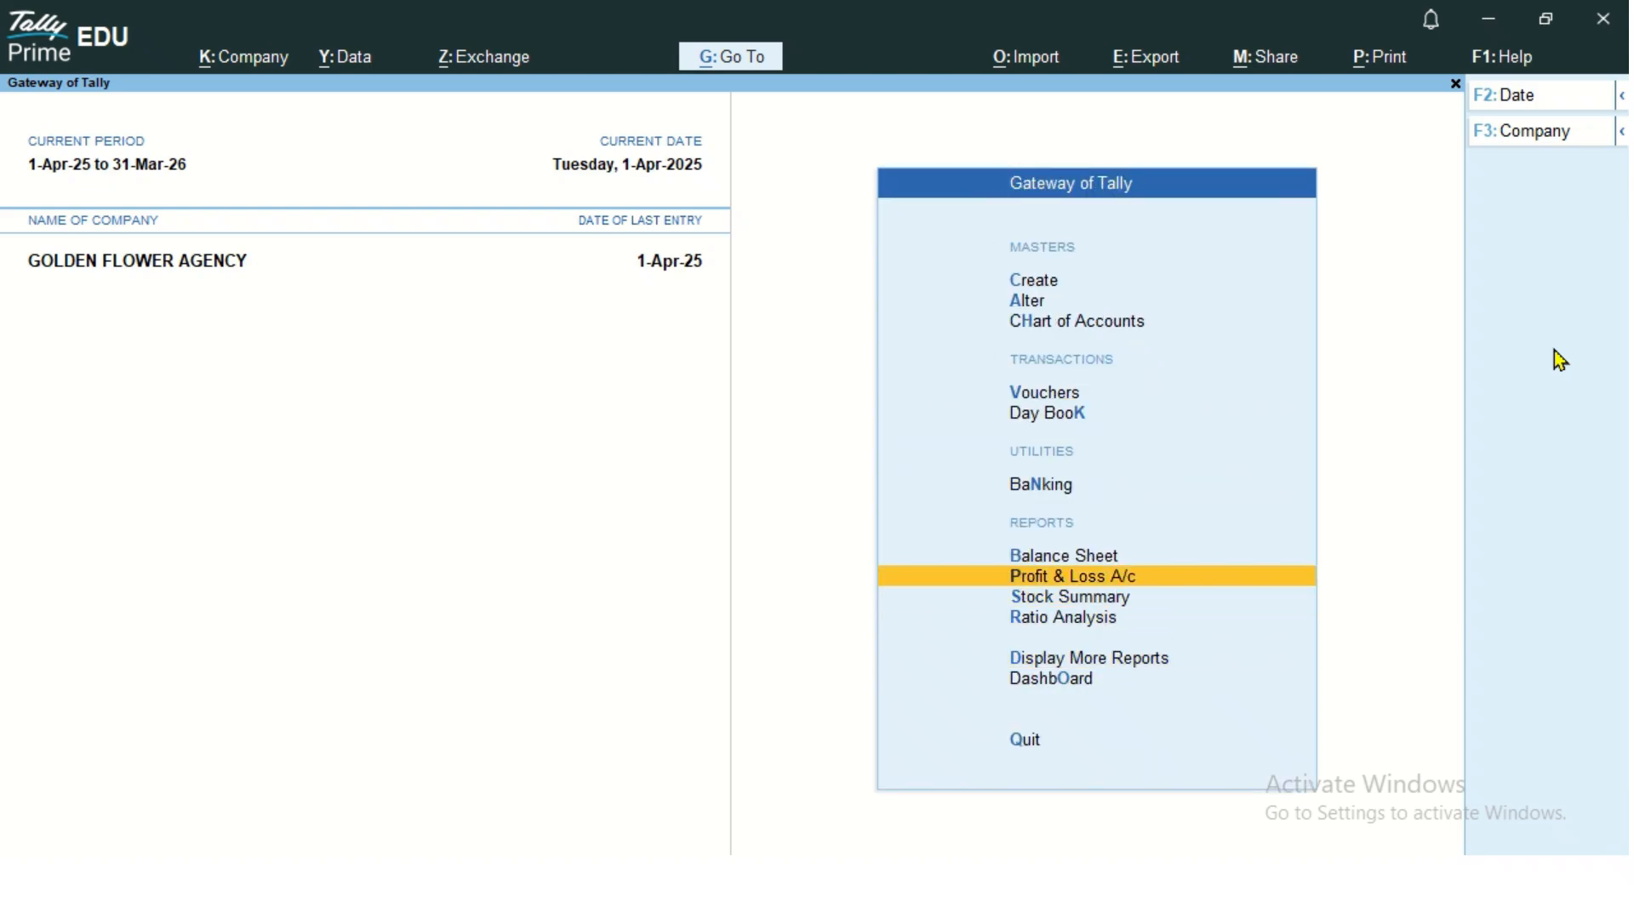
pyautogui.press('Down')
pyautogui.press('Return')
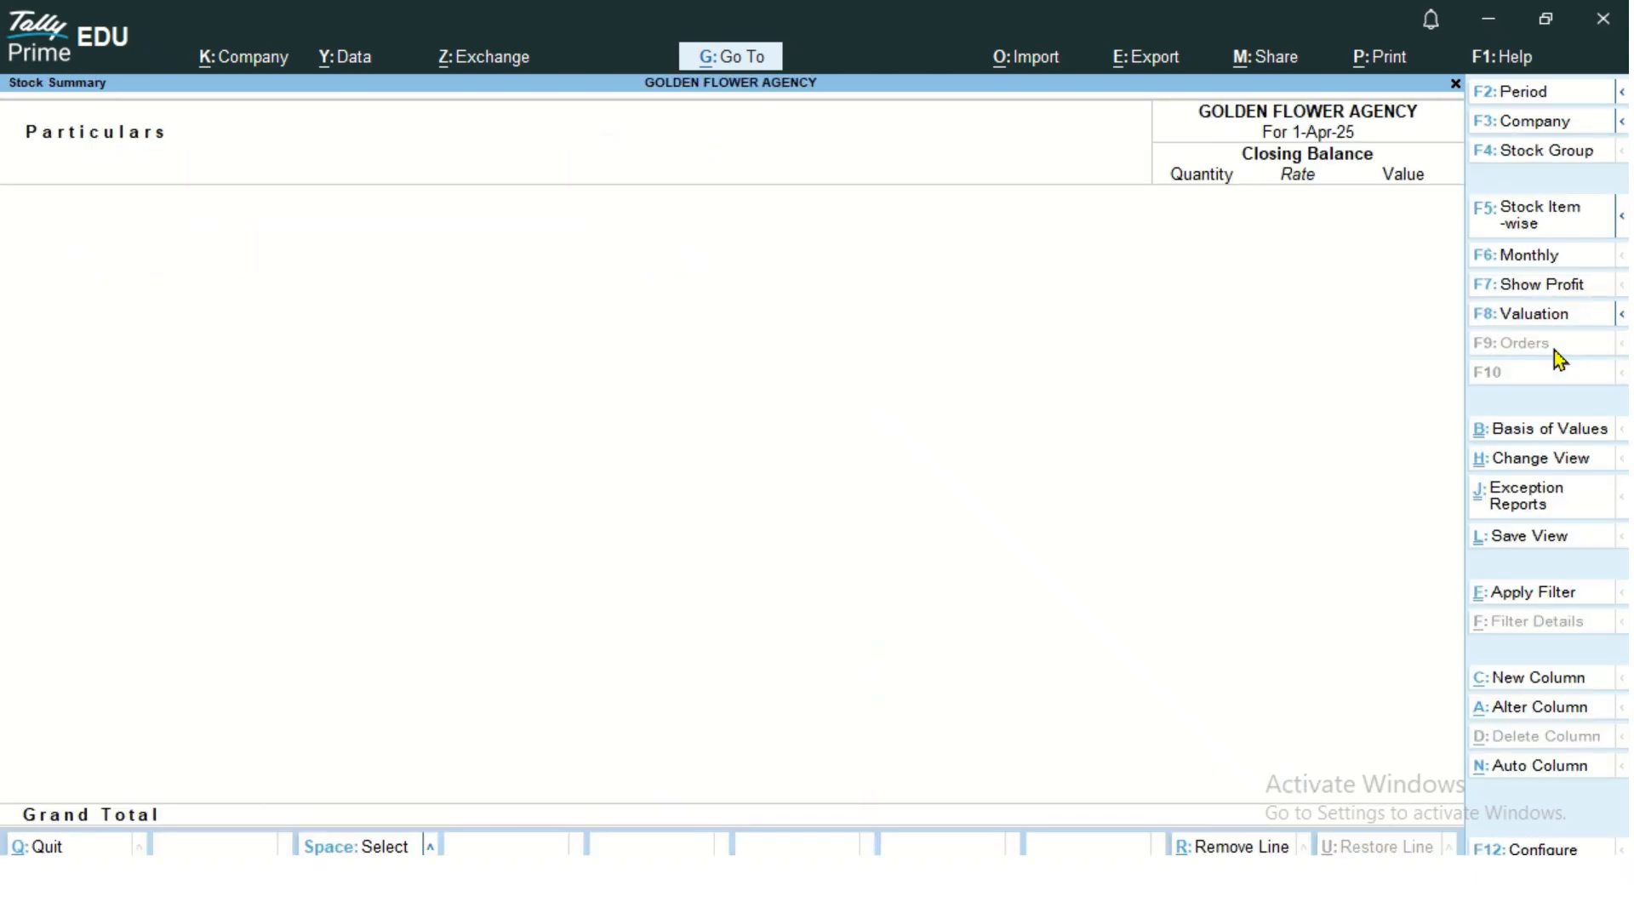
pyautogui.press('Escape')
pyautogui.press('Return')
pyautogui.press('Escape')
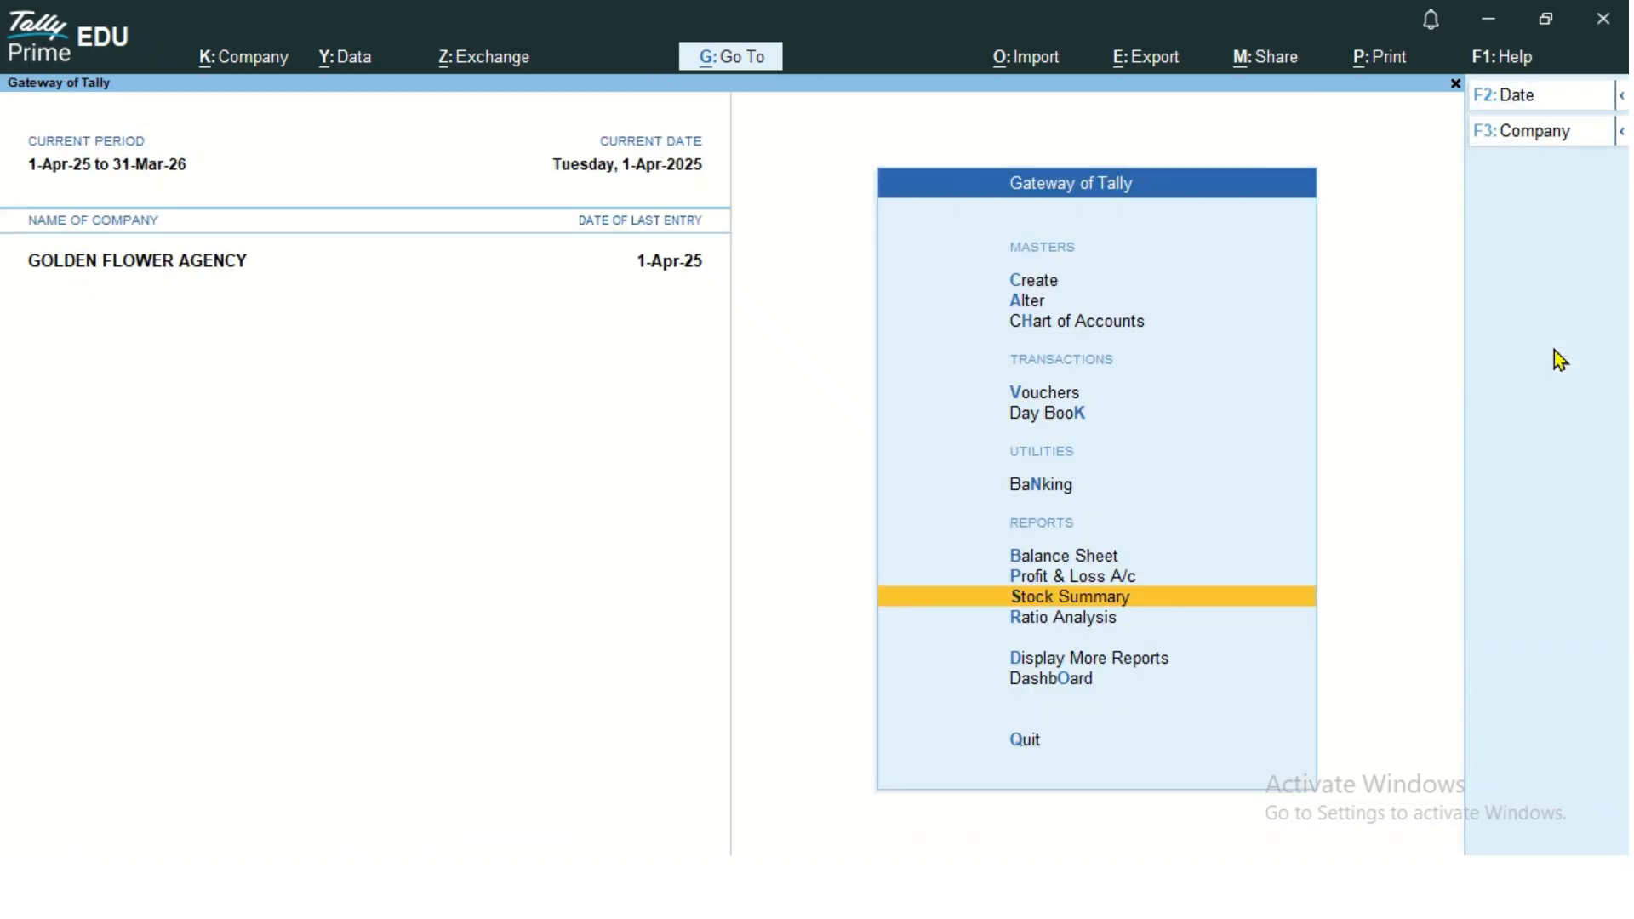
# Step: Open voucher entry and switch to a Credit Note from the other voucher types
pyautogui.press('Up')
pyautogui.press('Up')
pyautogui.press('Up')
pyautogui.press('Up')
pyautogui.press('Up')
pyautogui.press('Return')
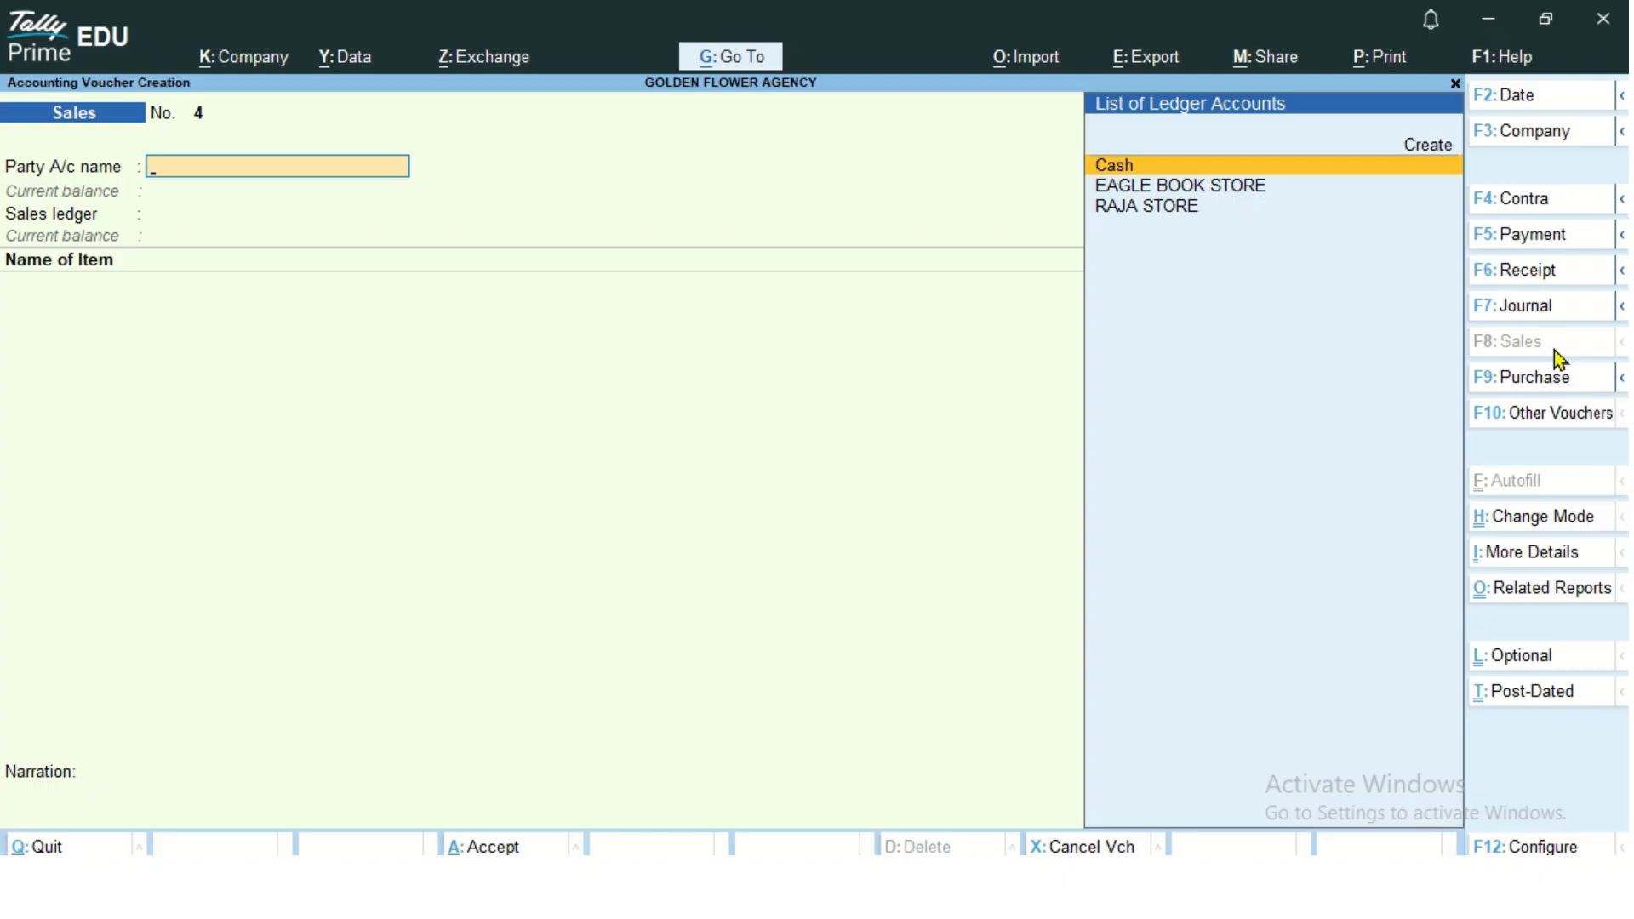
pyautogui.click(1588, 417)
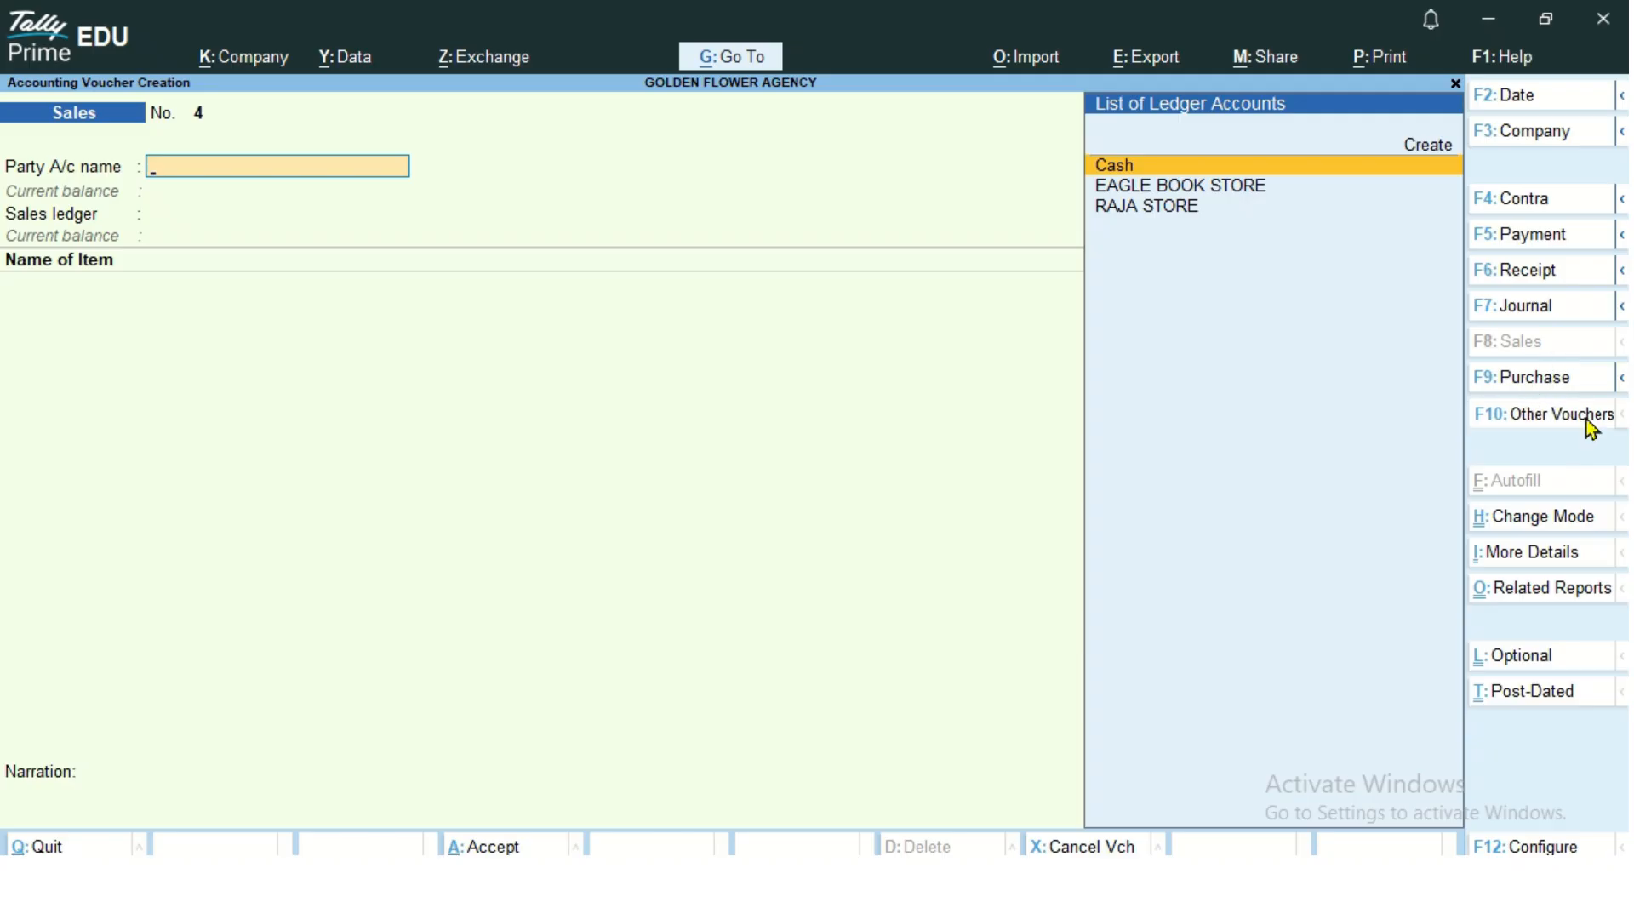
pyautogui.press('Up')
pyautogui.press('Up')
pyautogui.press('Up')
pyautogui.press('Up')
pyautogui.press('Up')
pyautogui.press('Up')
pyautogui.press('Return')
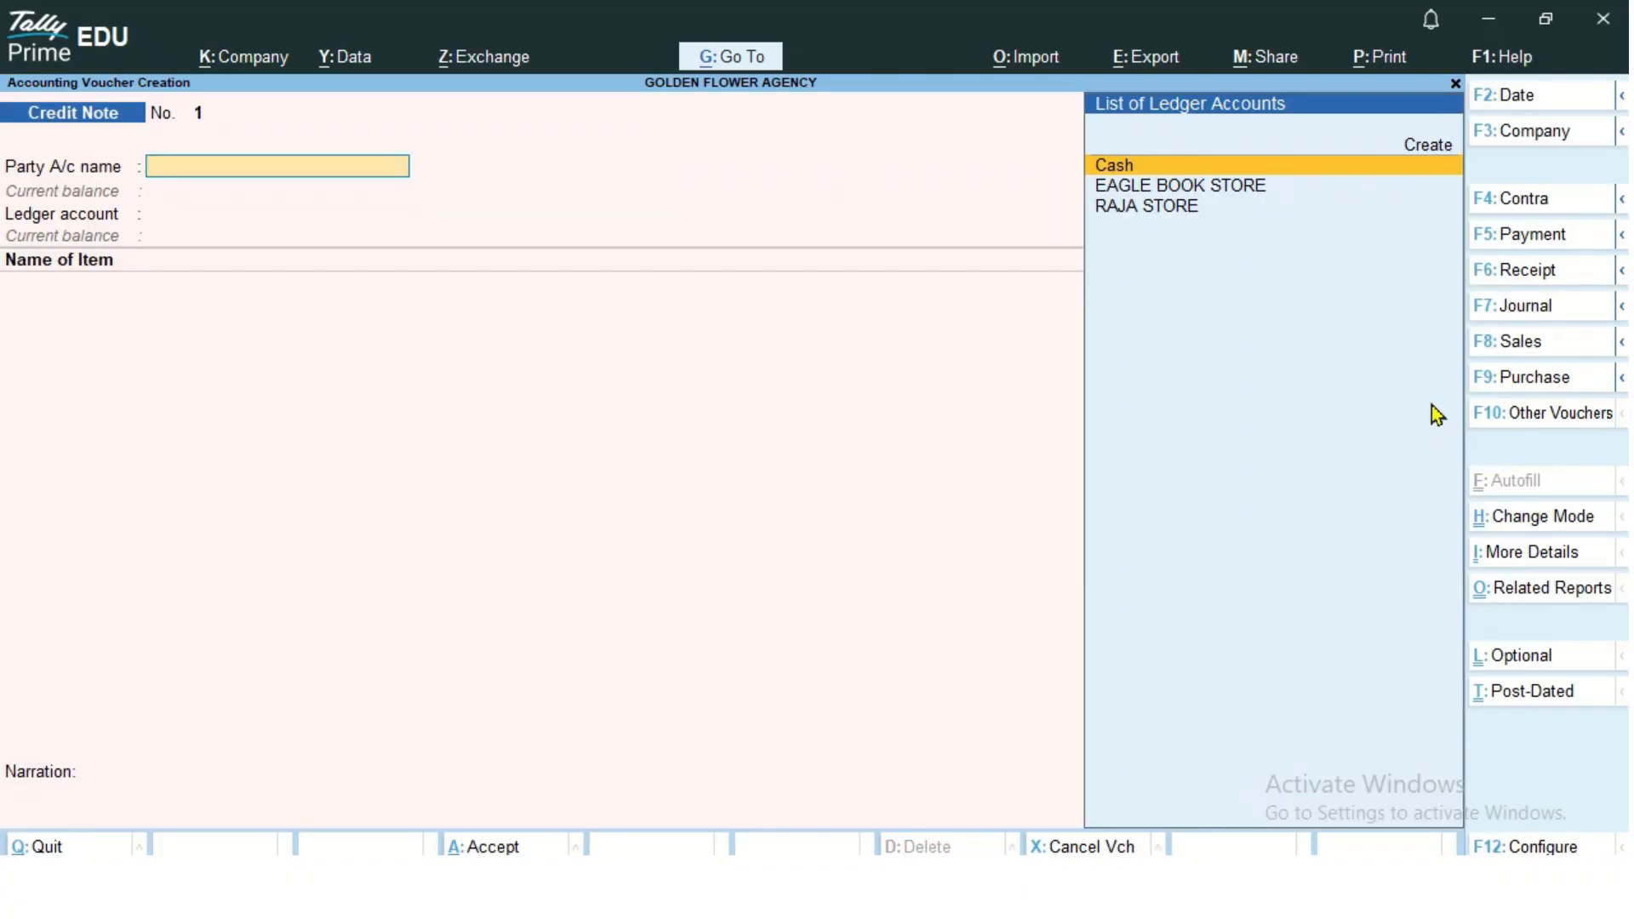
# Step: Set RAJA STORE as the credit note's party and accept the blank receipt and default party details
pyautogui.press('Down')
pyautogui.press('Down')
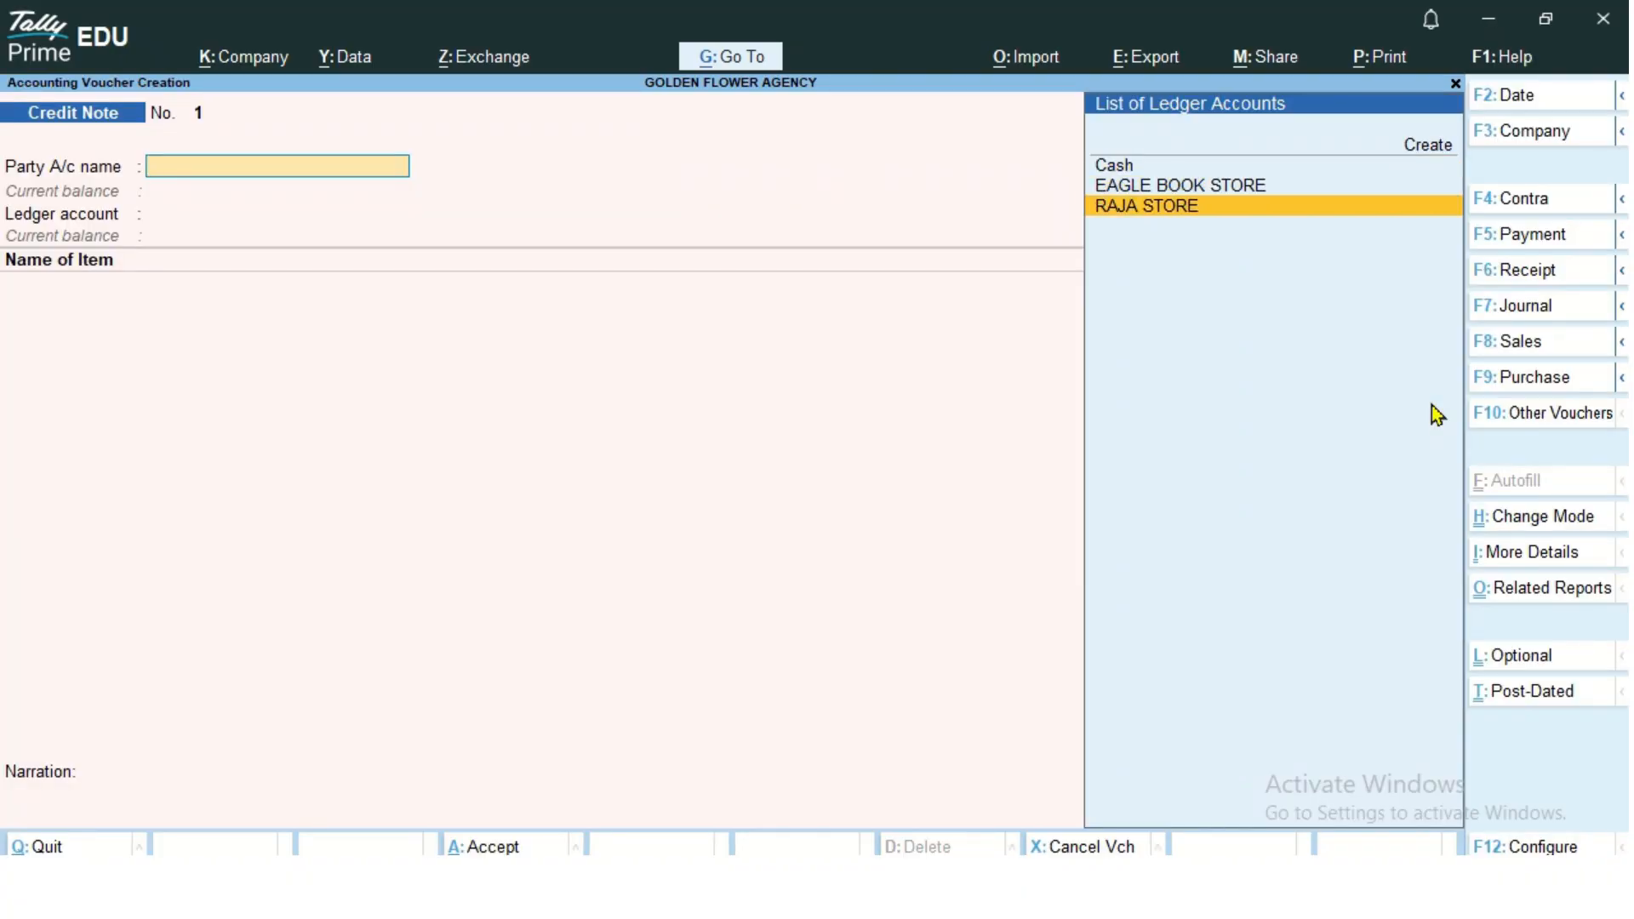
pyautogui.press('Return')
pyautogui.press('Return')
pyautogui.press('Return')
pyautogui.press('Return')
pyautogui.press('Return')
pyautogui.press('Return')
pyautogui.press('Return')
pyautogui.press('Return')
pyautogui.press('Return')
pyautogui.press('Return')
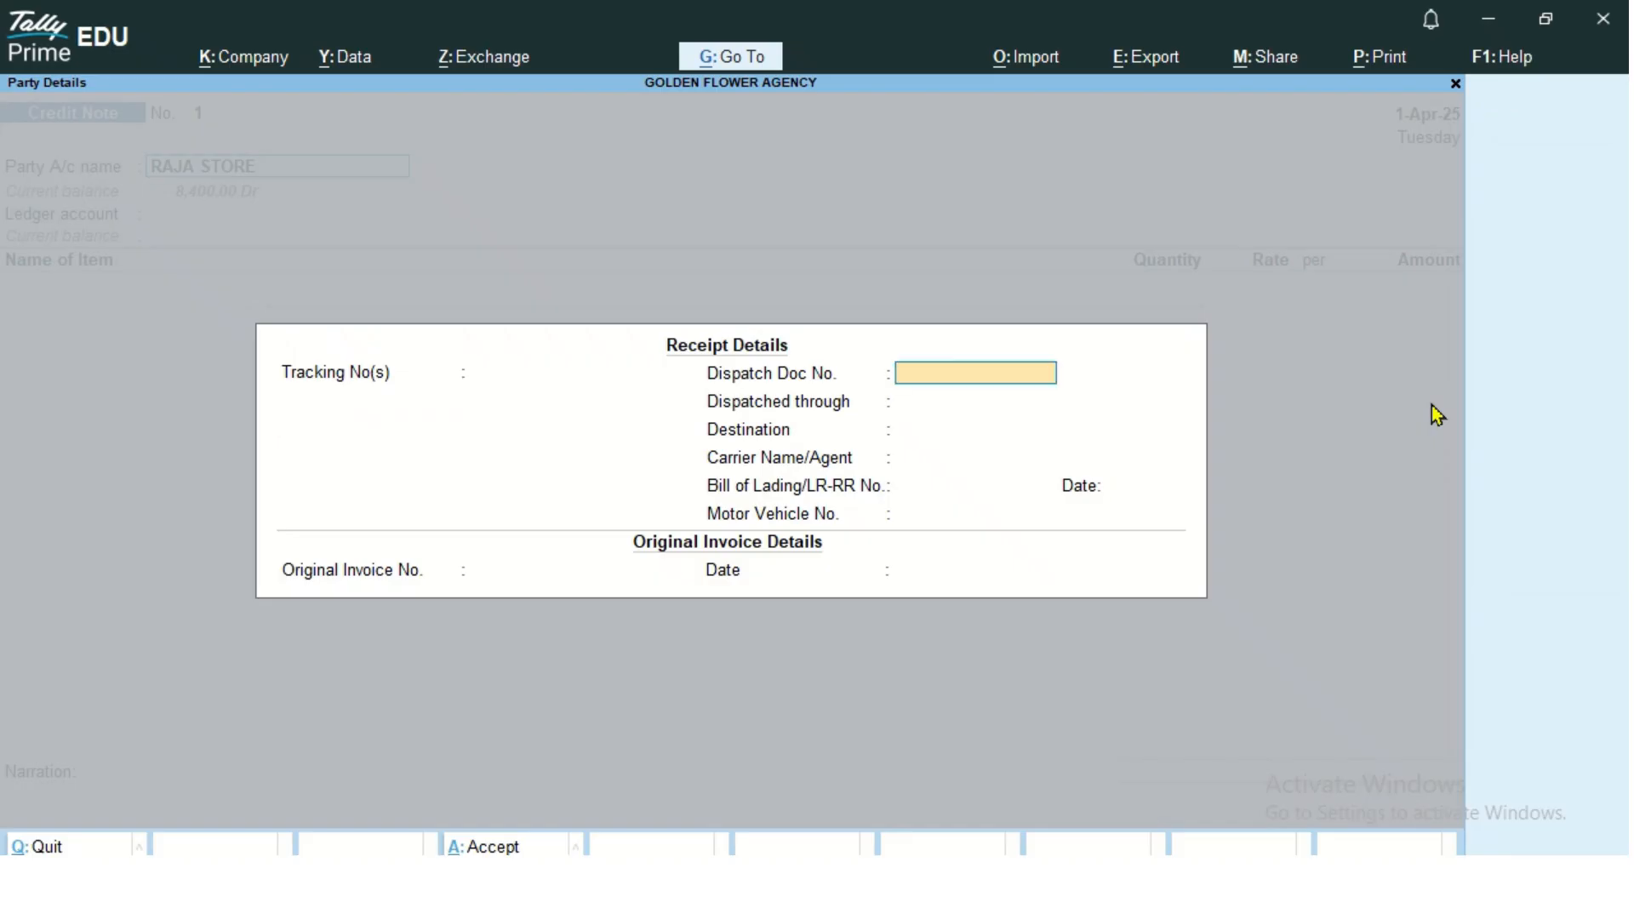
pyautogui.press('Return')
pyautogui.press('Return')
pyautogui.press('Return')
pyautogui.press('Return')
pyautogui.press('Return')
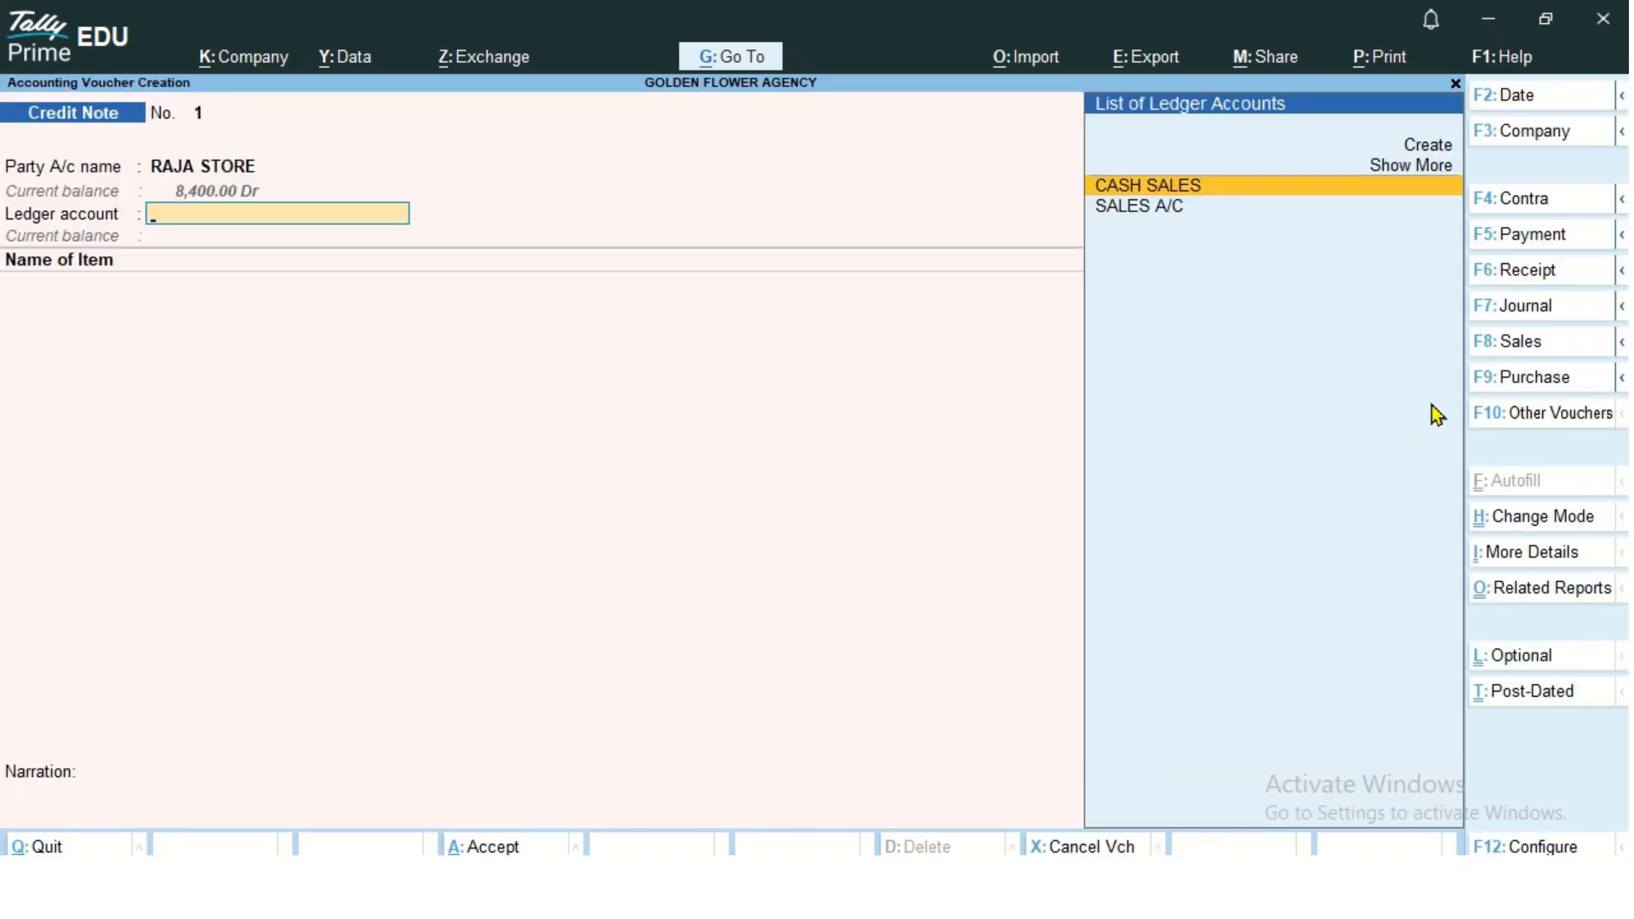
# Step: Create a SALES RETURN ledger under Sales Accounts and use it as the credit note's ledger account
pyautogui.press('Down')
pyautogui.press('Up')
pyautogui.press('Down')
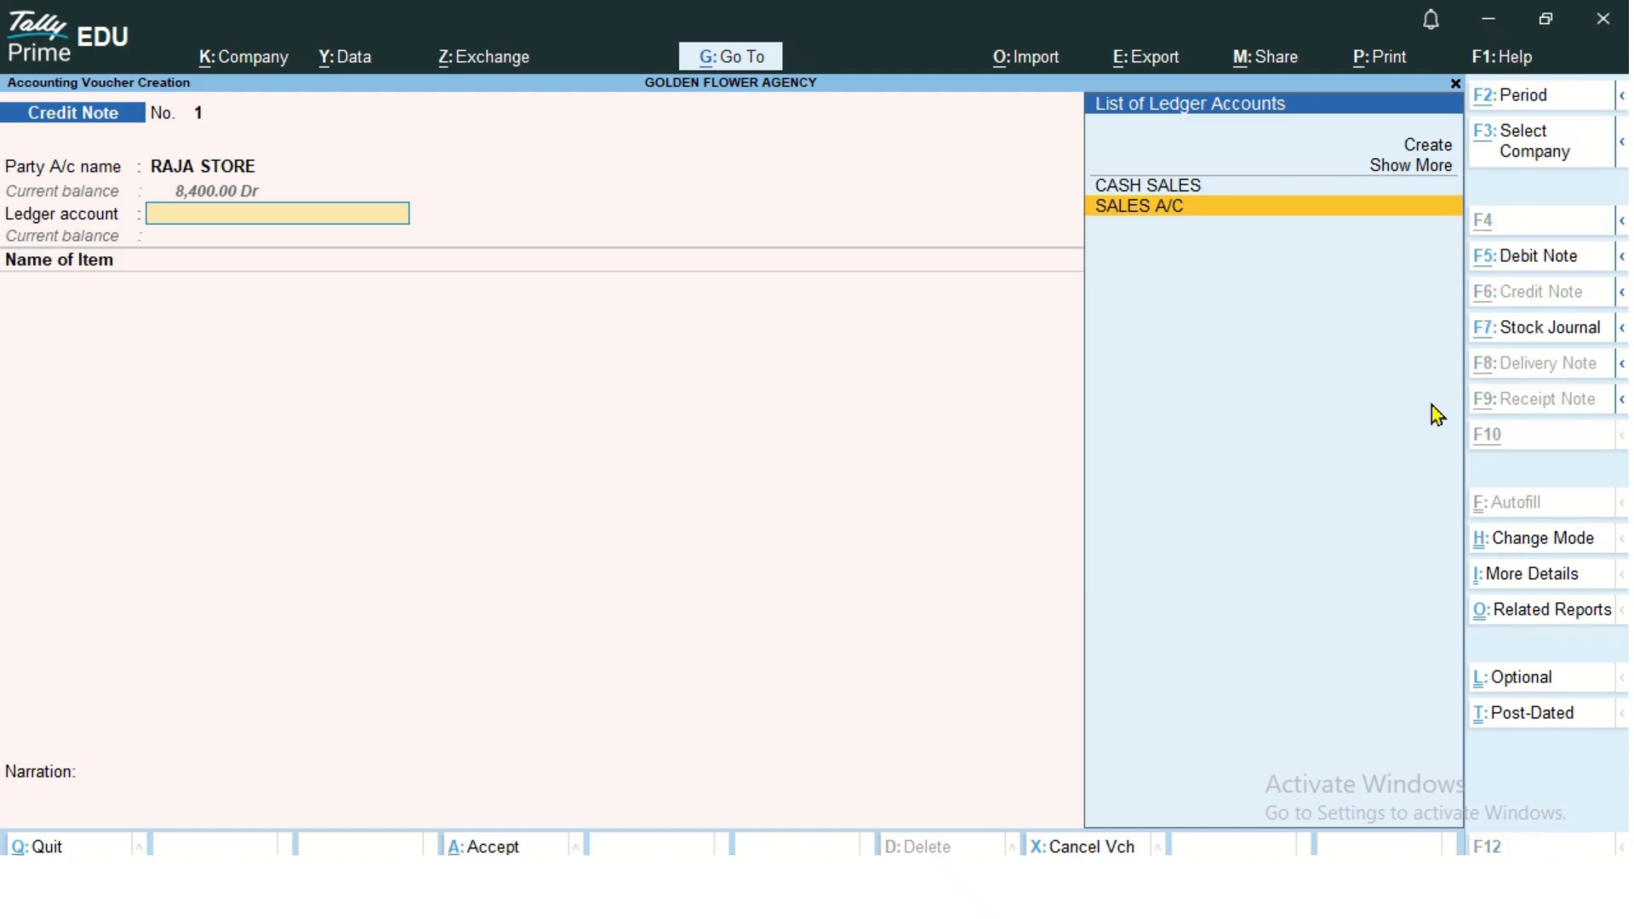
pyautogui.hotkey('alt', 'c')
pyautogui.write('SALES RETURN')
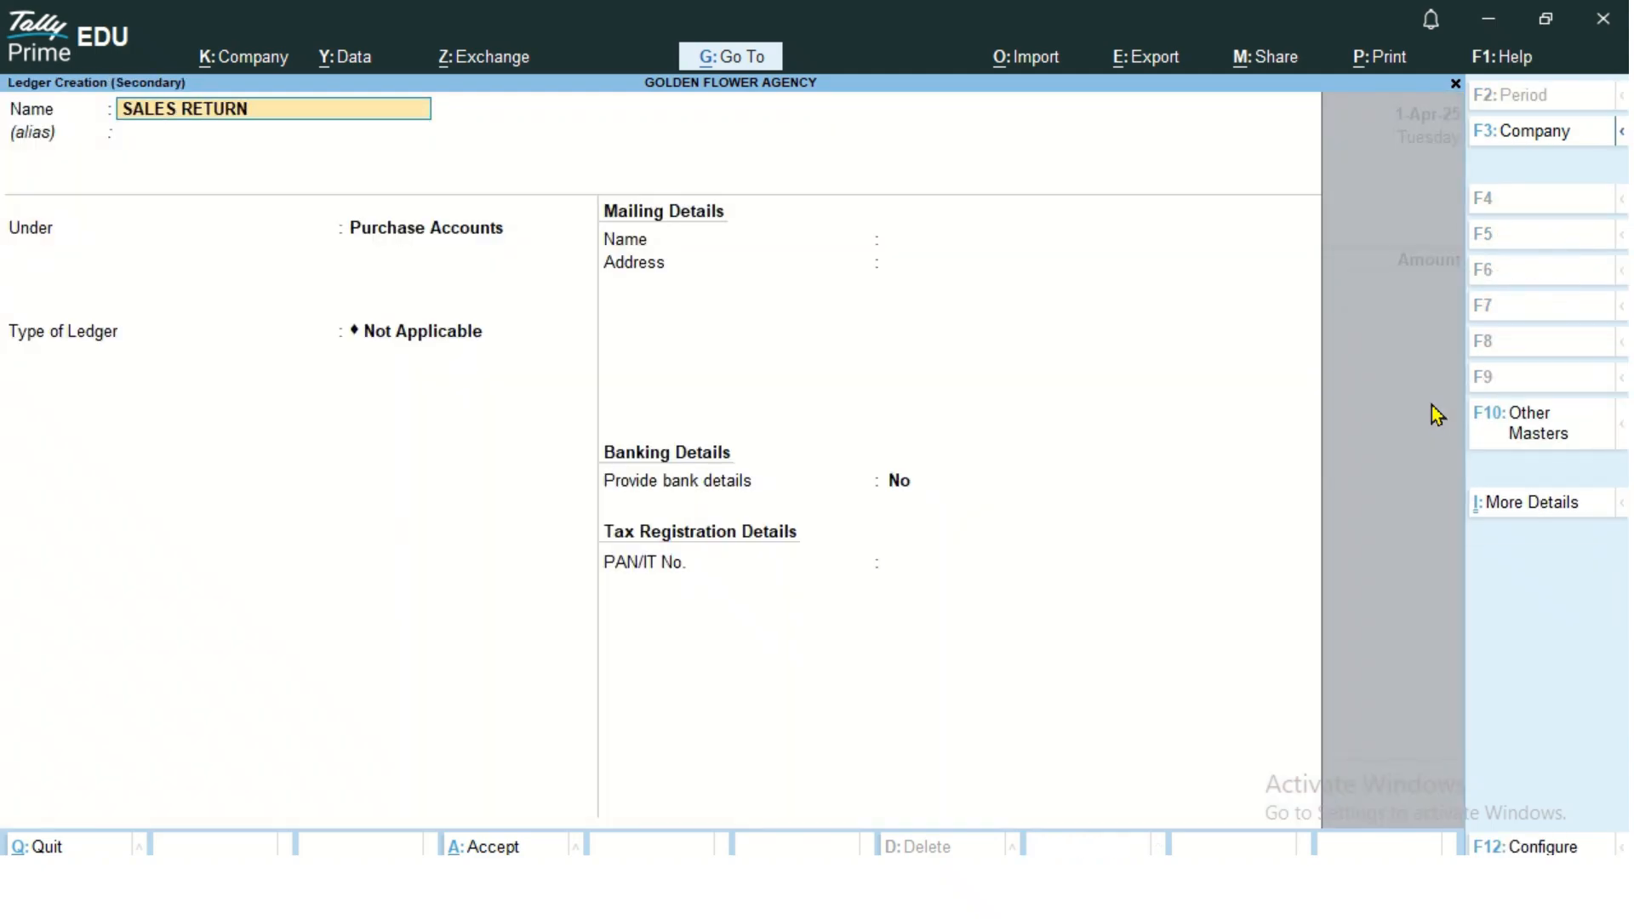
pyautogui.press('Return')
pyautogui.press('Return')
pyautogui.write('SA')
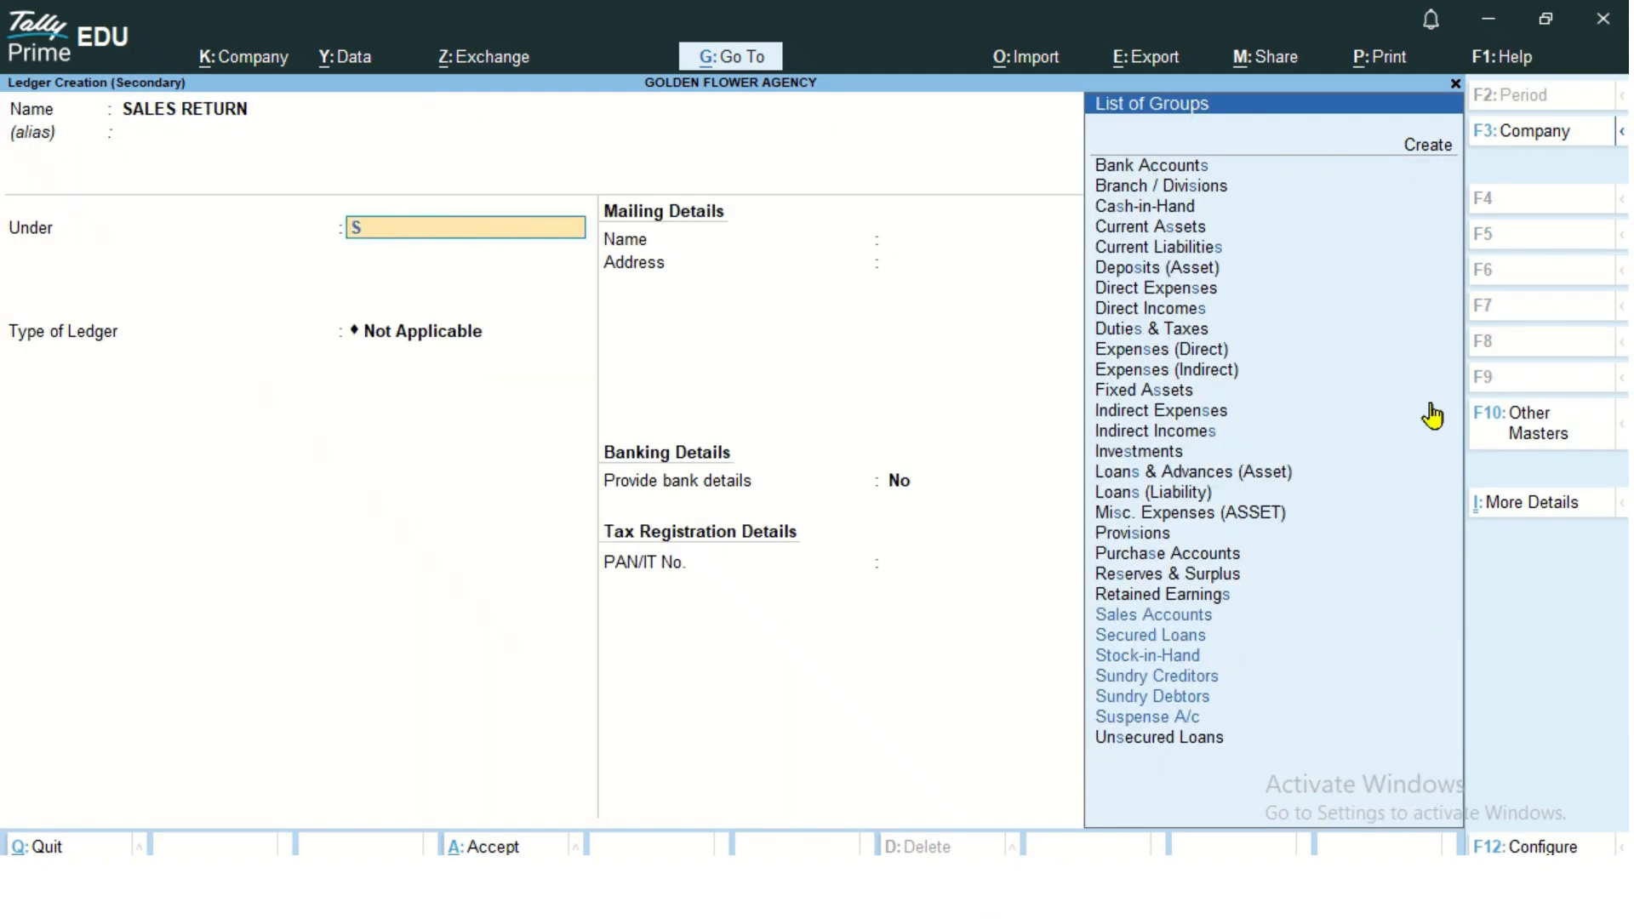
pyautogui.press('Return')
pyautogui.press('Return')
pyautogui.press('Return')
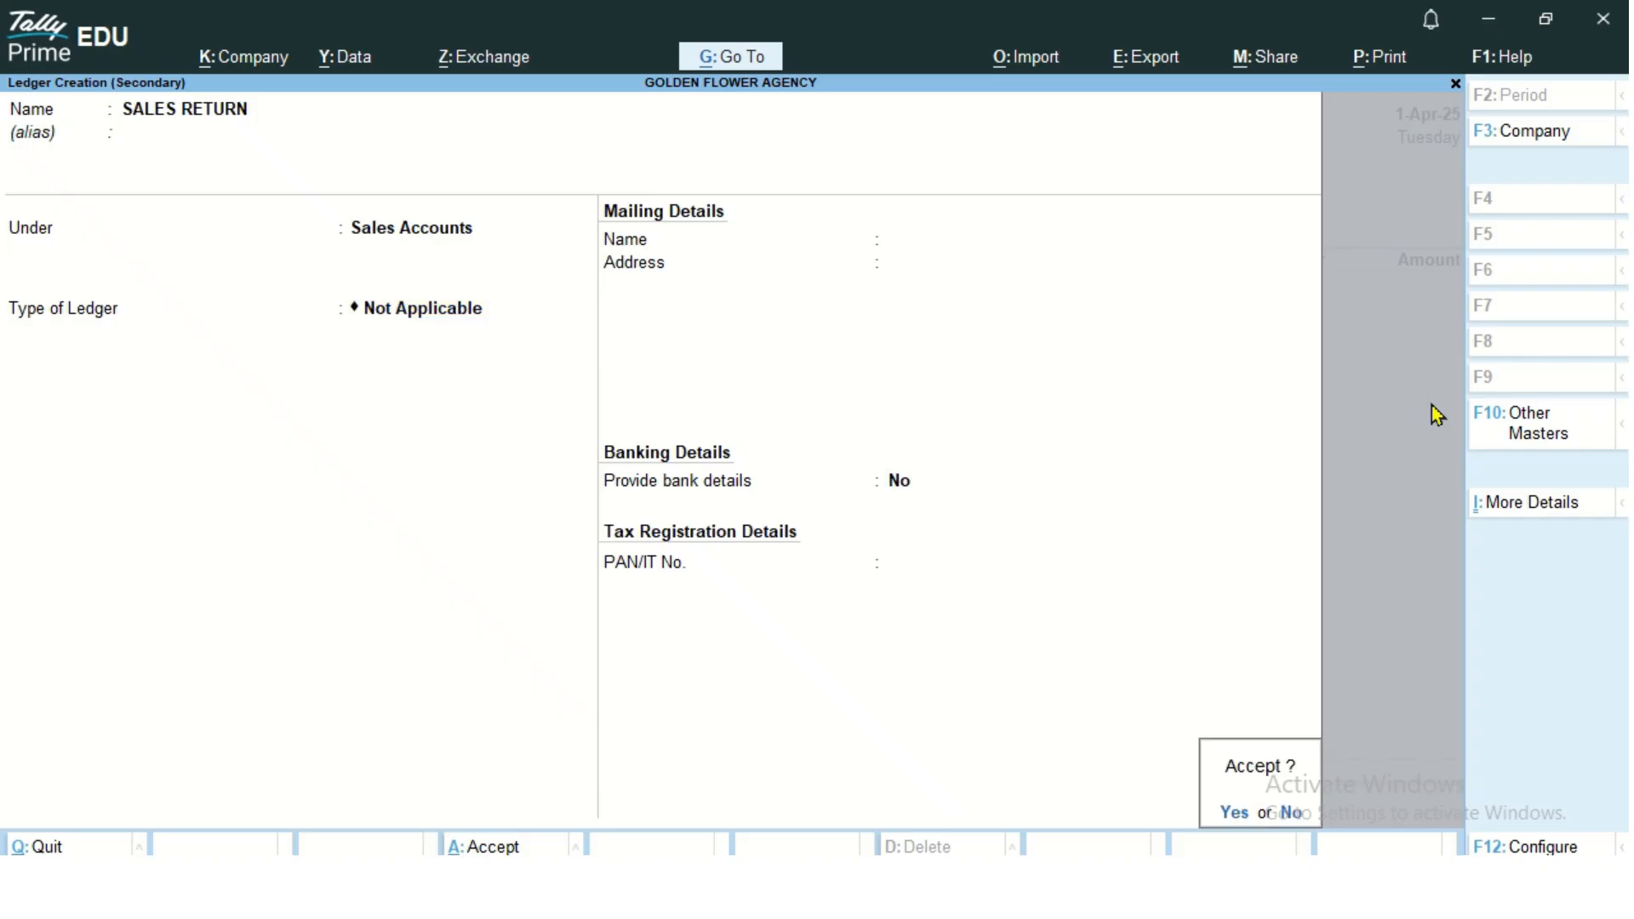
pyautogui.press('Return')
# Step: Add 1 Nos of Tally Book at a rate of 1,200.00 to the credit note and end the item list
pyautogui.write('TA')
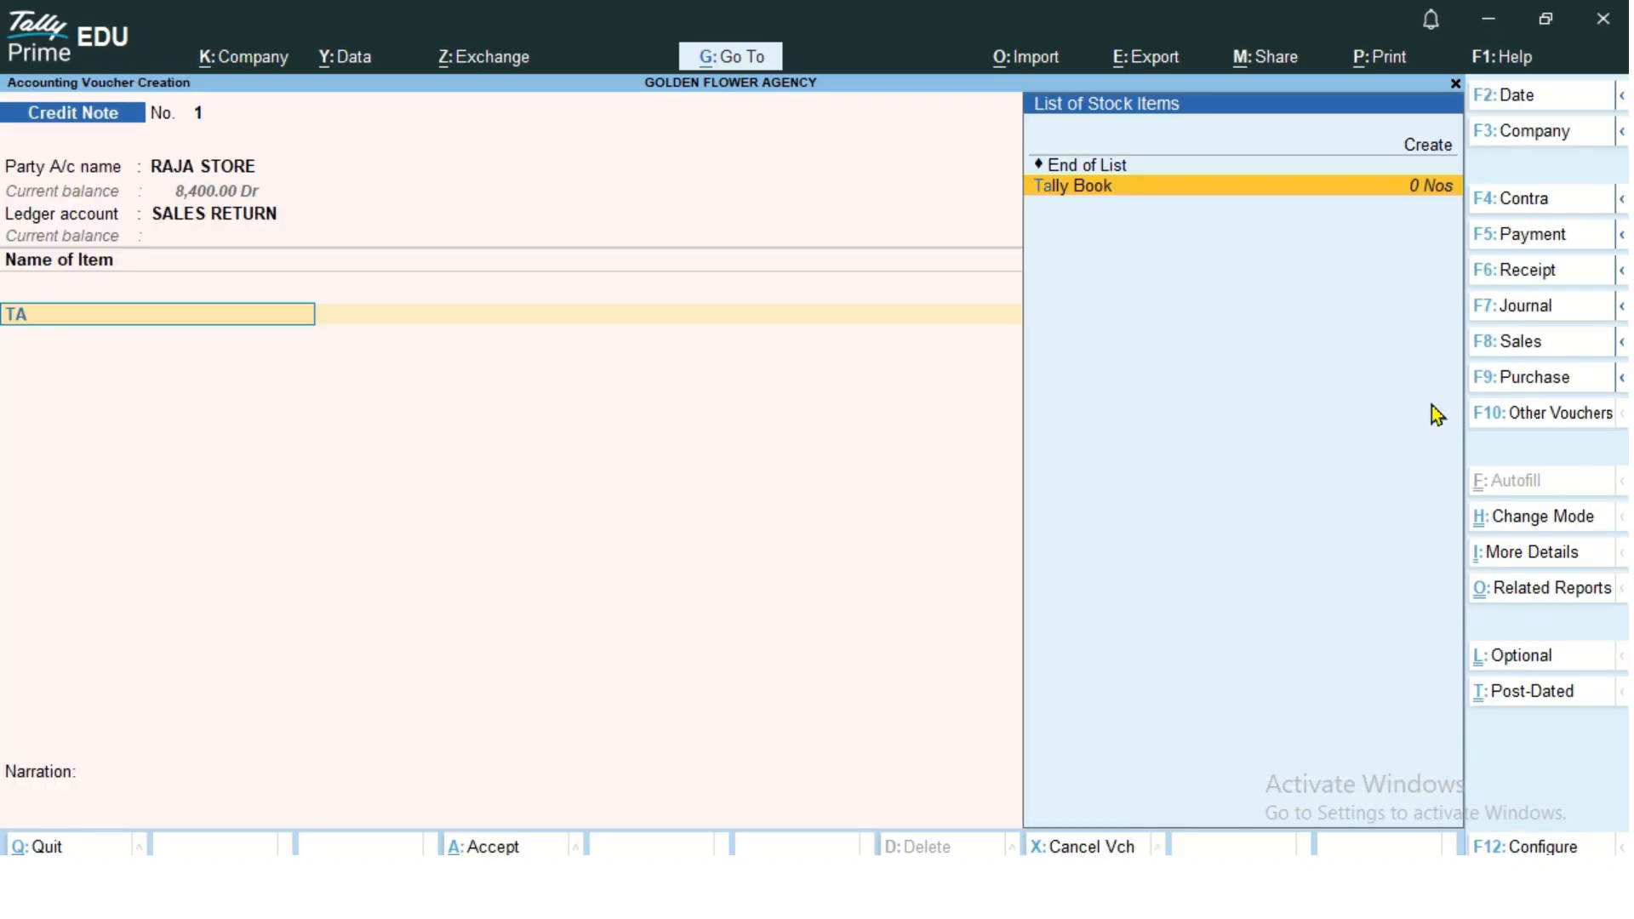
pyautogui.press('Return')
pyautogui.press('BackSpace')
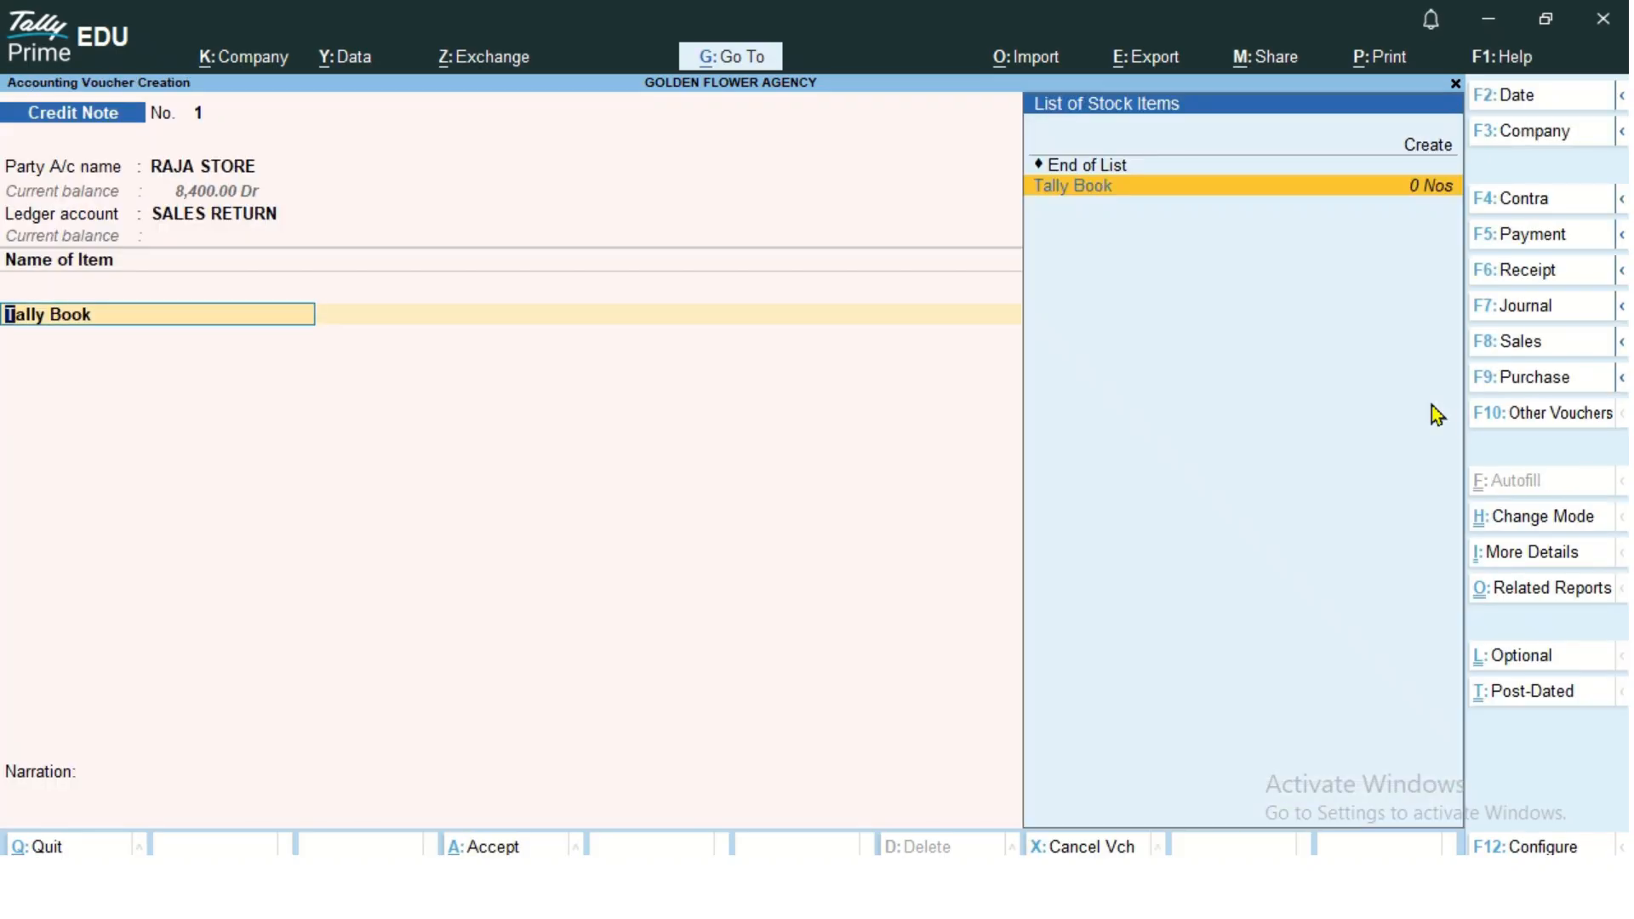
pyautogui.press('Return')
pyautogui.write('1')
pyautogui.press('Return')
pyautogui.press('Return')
pyautogui.press('Return')
pyautogui.press('Return')
pyautogui.press('Return')
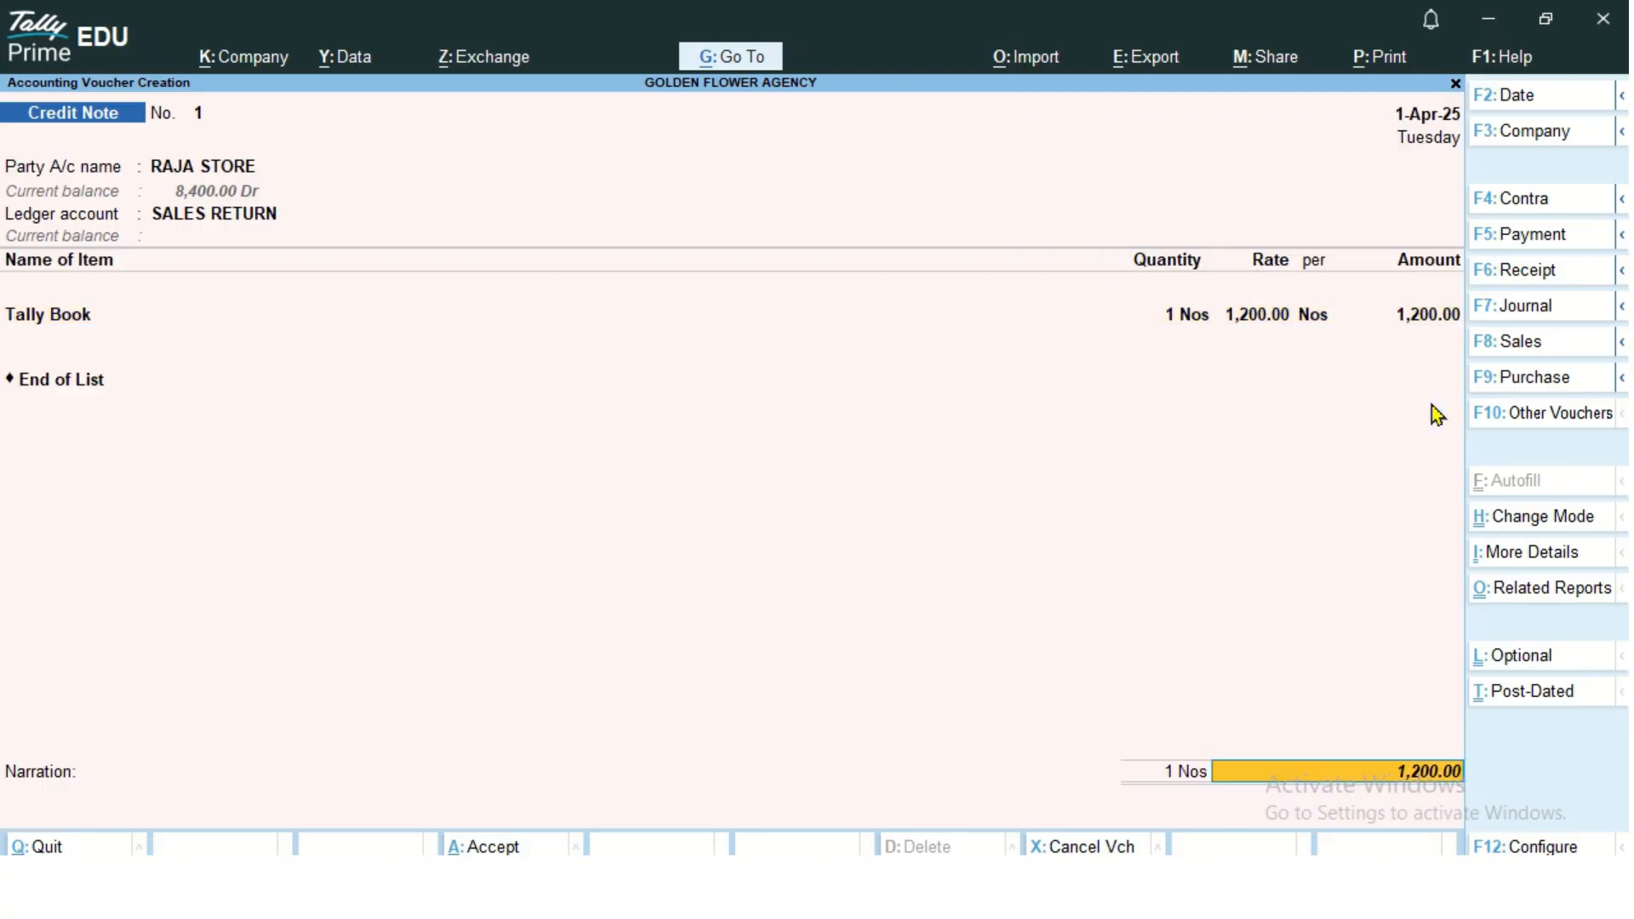
# Step: Adjust the 1,200.00 credit against RAJA STORE's pending bill 3 and save the credit note with a blank narration
pyautogui.press('Return')
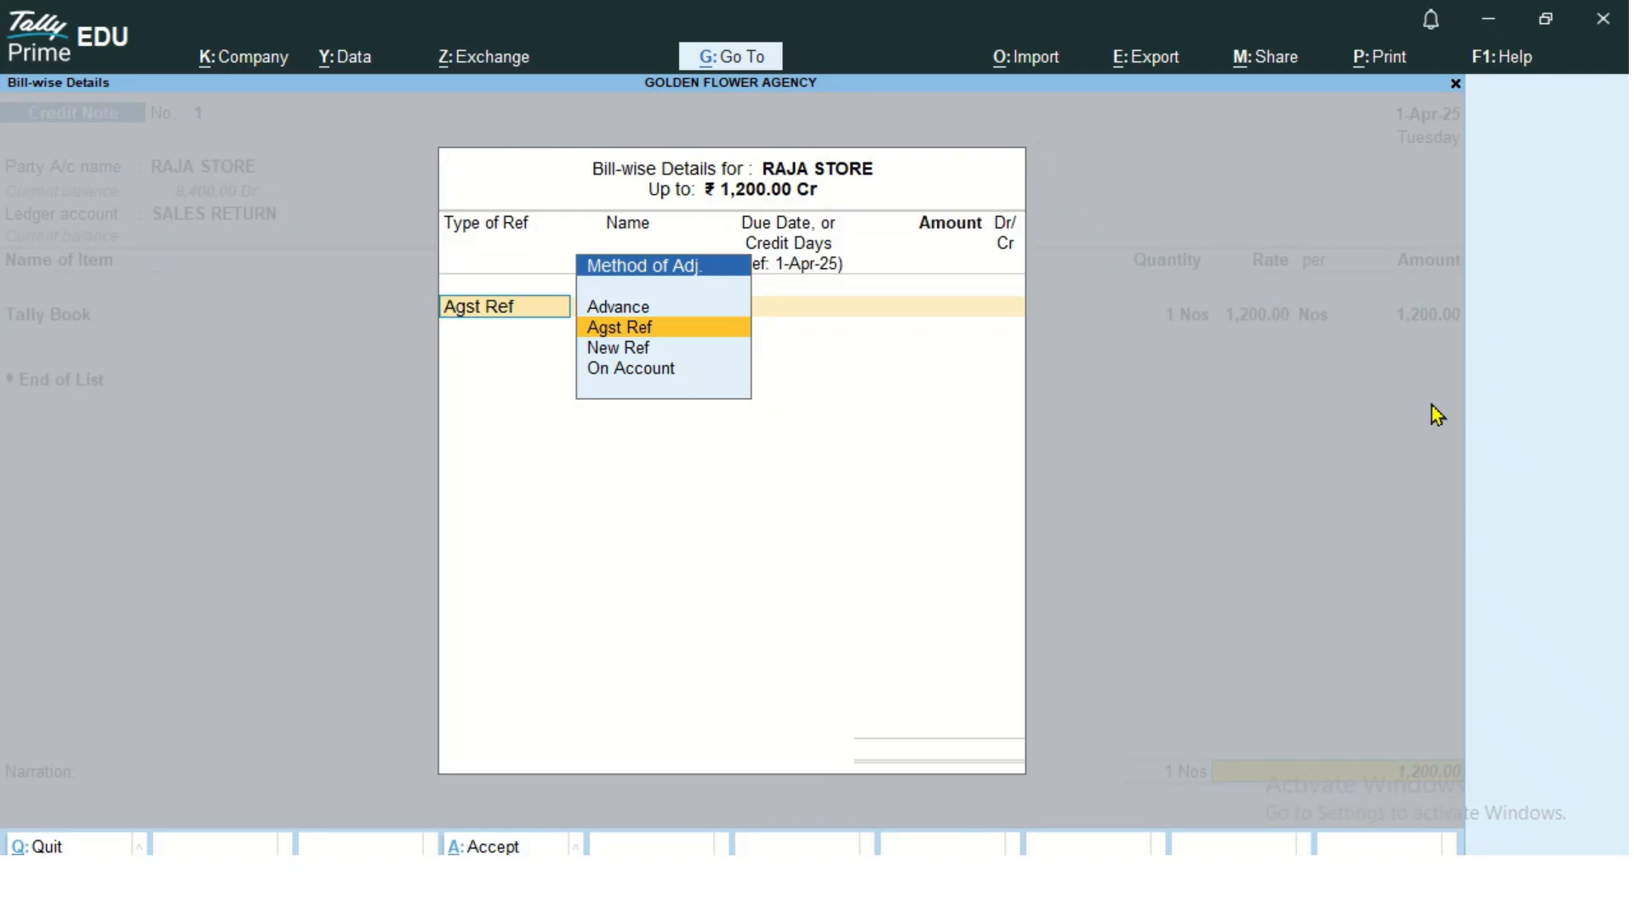
pyautogui.press('Return')
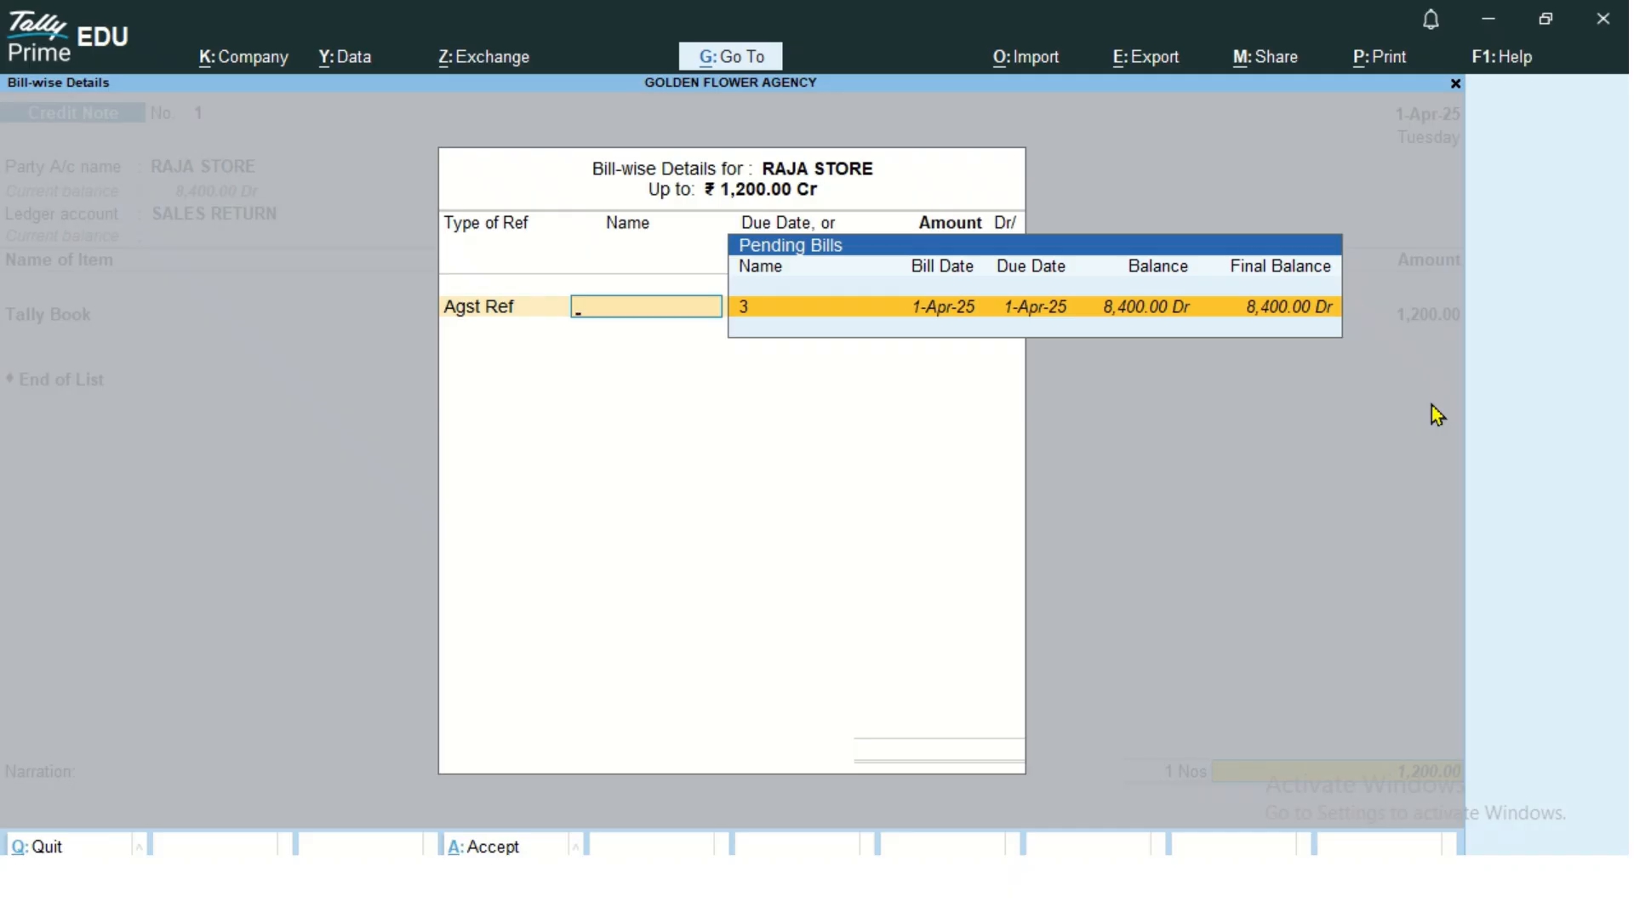
pyautogui.press('Return')
pyautogui.press('Return')
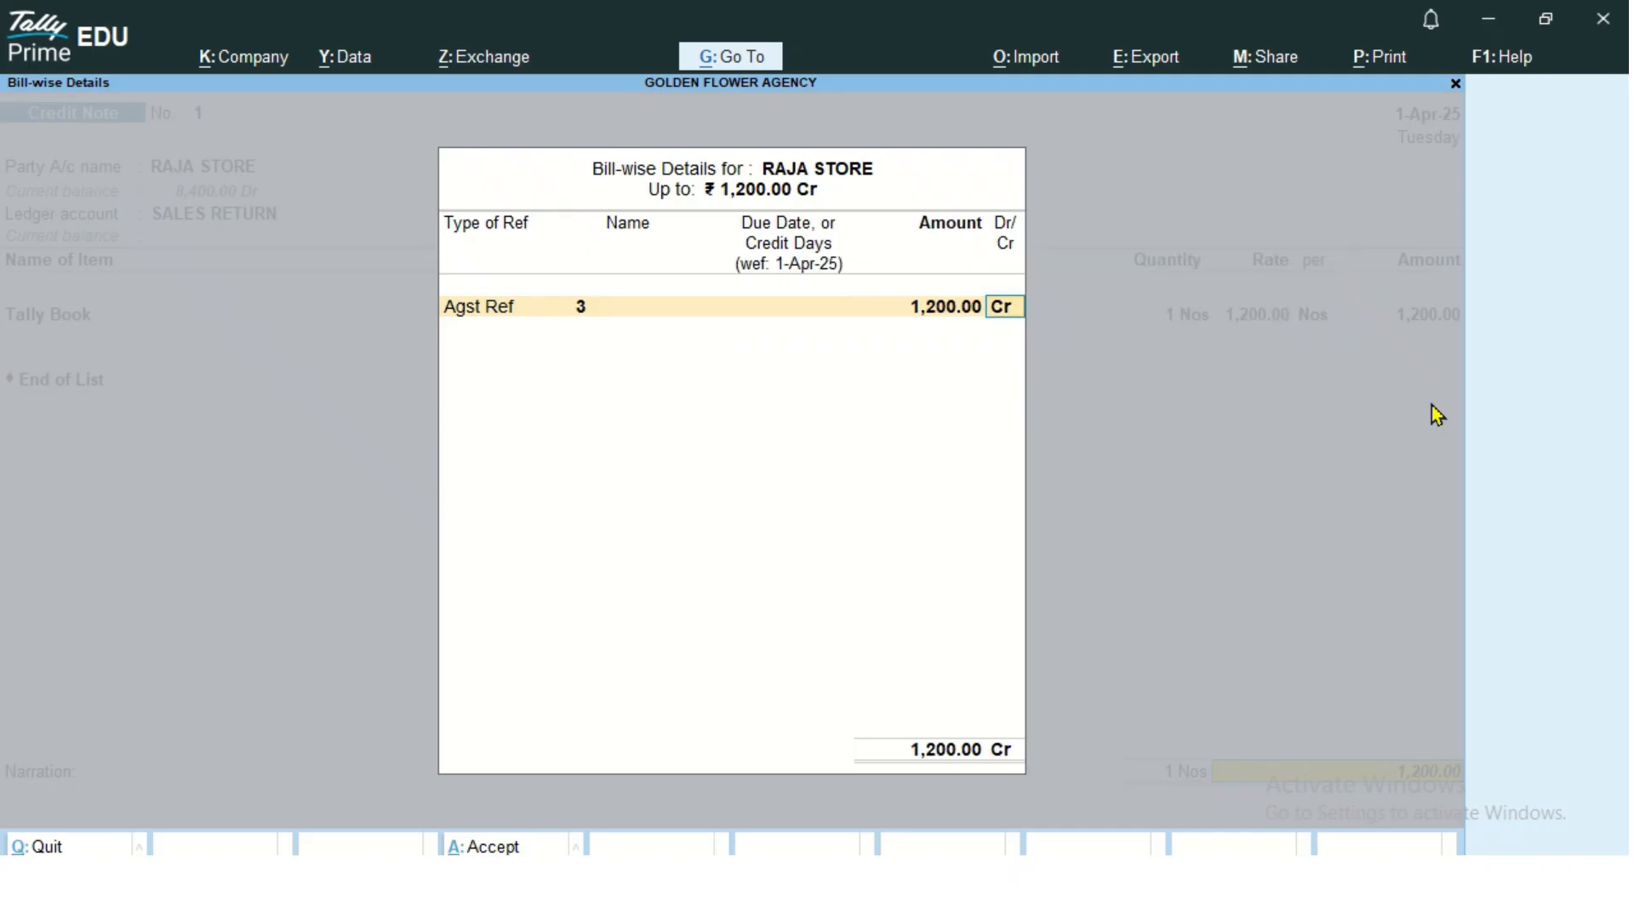
pyautogui.press('Return')
pyautogui.press('Return')
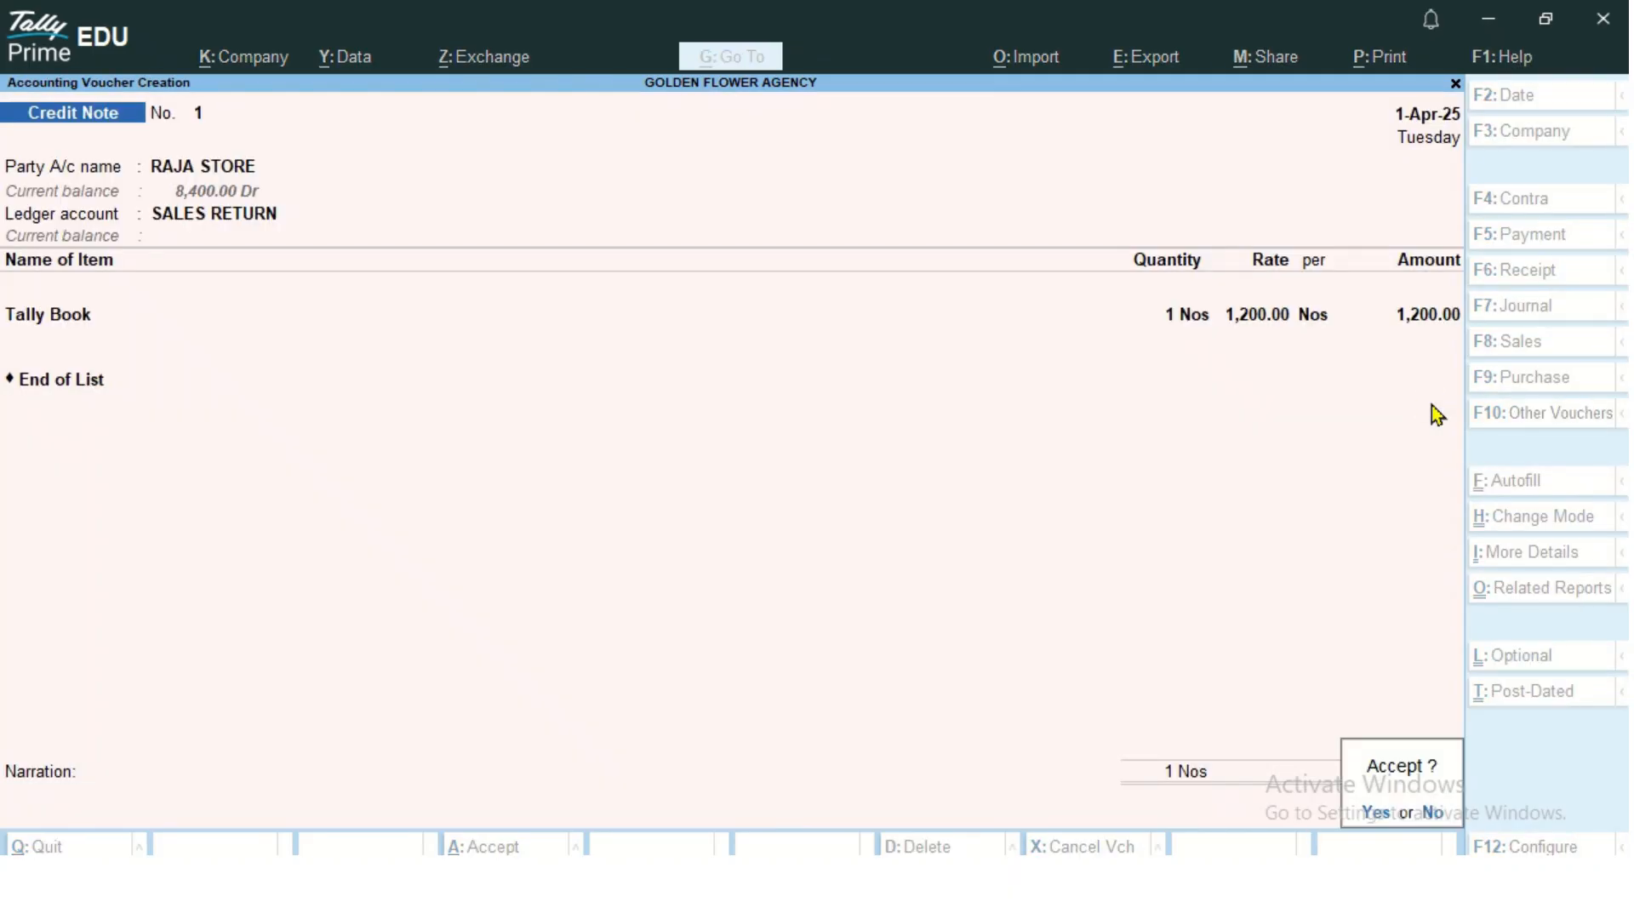
pyautogui.press('Return')
# Step: Return to the Gateway of Tally and check Tally Book's closing stock in the Stock Summary after the sales return
pyautogui.press('Escape')
pyautogui.press('Return')
pyautogui.press('Down')
pyautogui.press('Down')
pyautogui.press('Down')
pyautogui.press('Down')
pyautogui.press('Down')
pyautogui.press('Return')
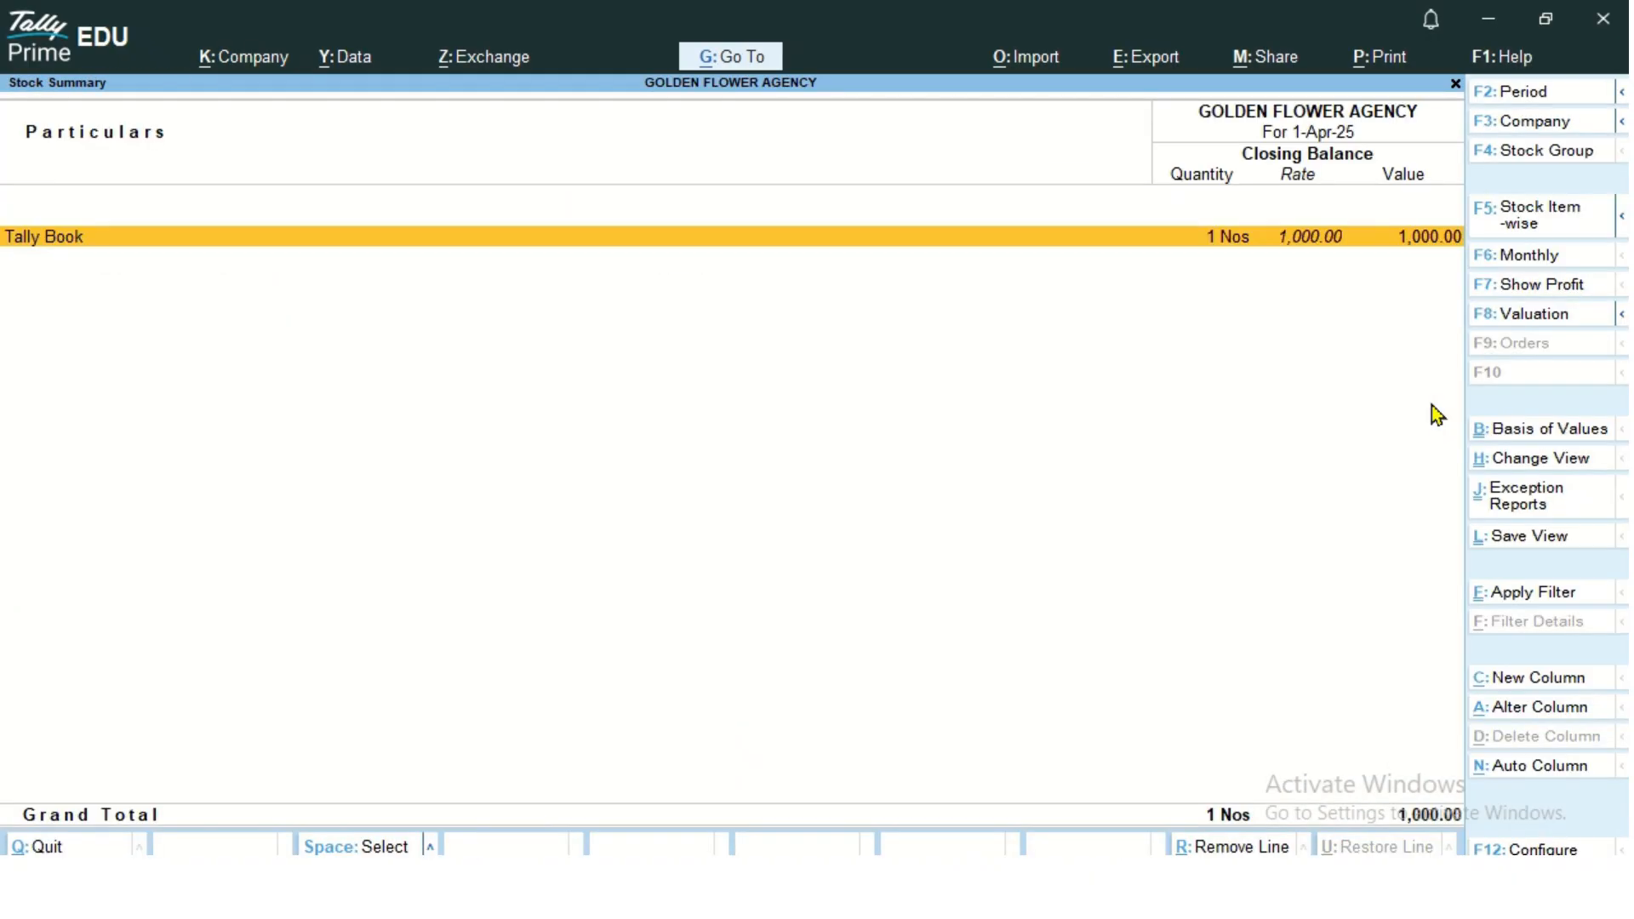
pyautogui.press('Escape')
# Step: Open the outstanding Receivables report from the statements of accounts
pyautogui.press('Down')
pyautogui.press('Down')
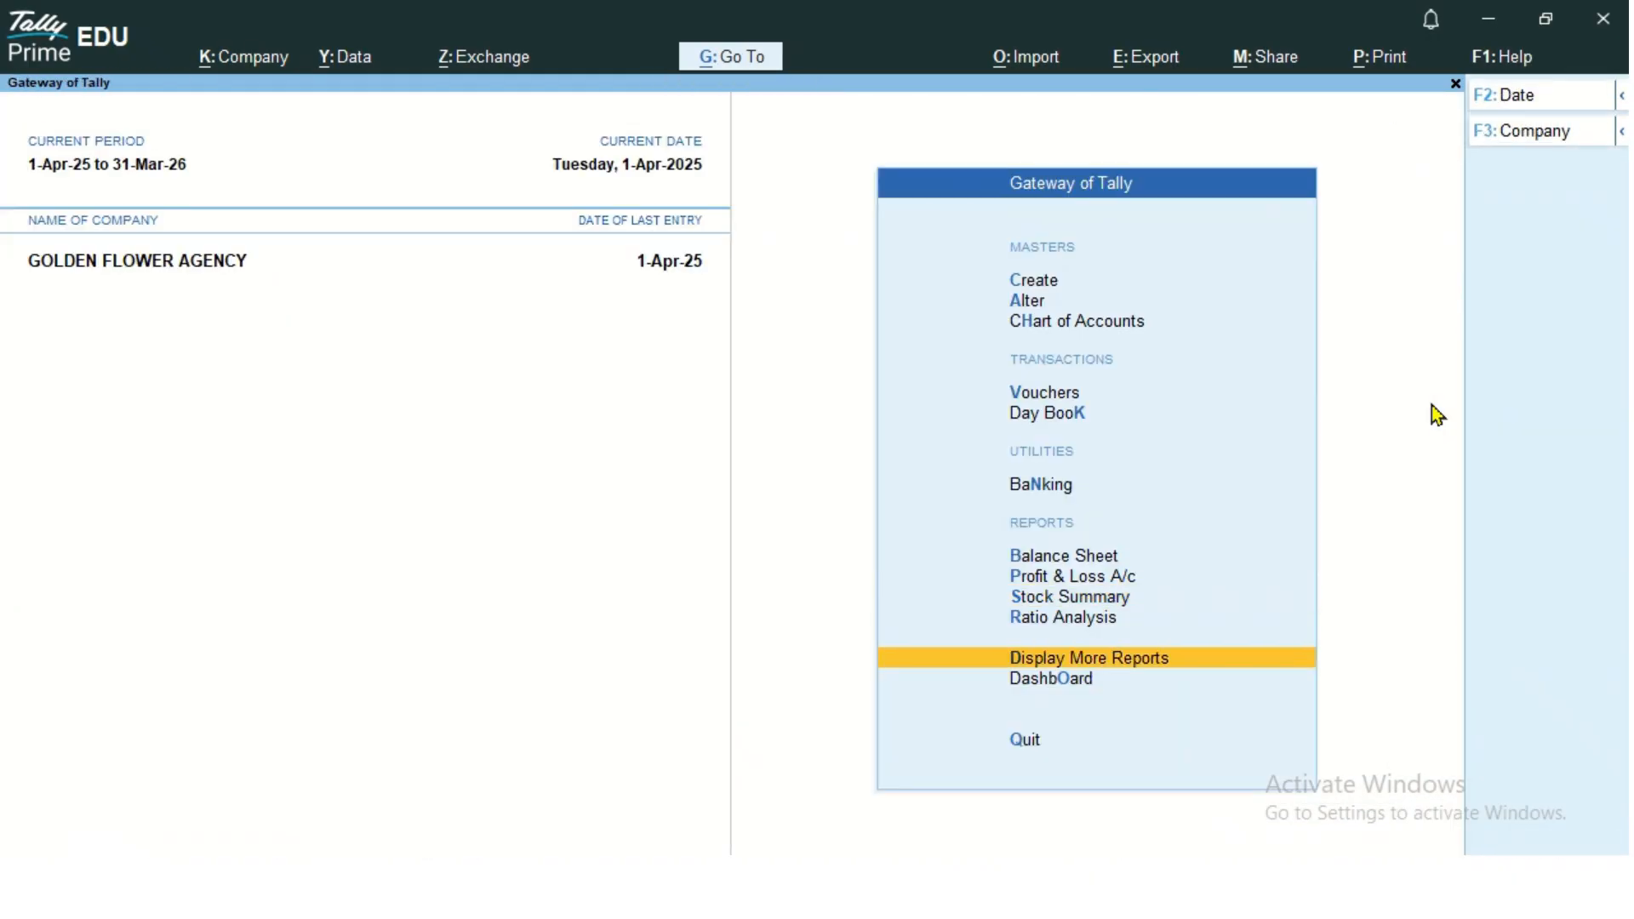
pyautogui.press('Return')
pyautogui.press('Down')
pyautogui.press('Down')
pyautogui.press('Down')
pyautogui.press('Down')
pyautogui.press('Down')
pyautogui.press('Down')
pyautogui.press('Down')
pyautogui.press('Up')
pyautogui.press('Up')
pyautogui.press('Up')
pyautogui.press('Return')
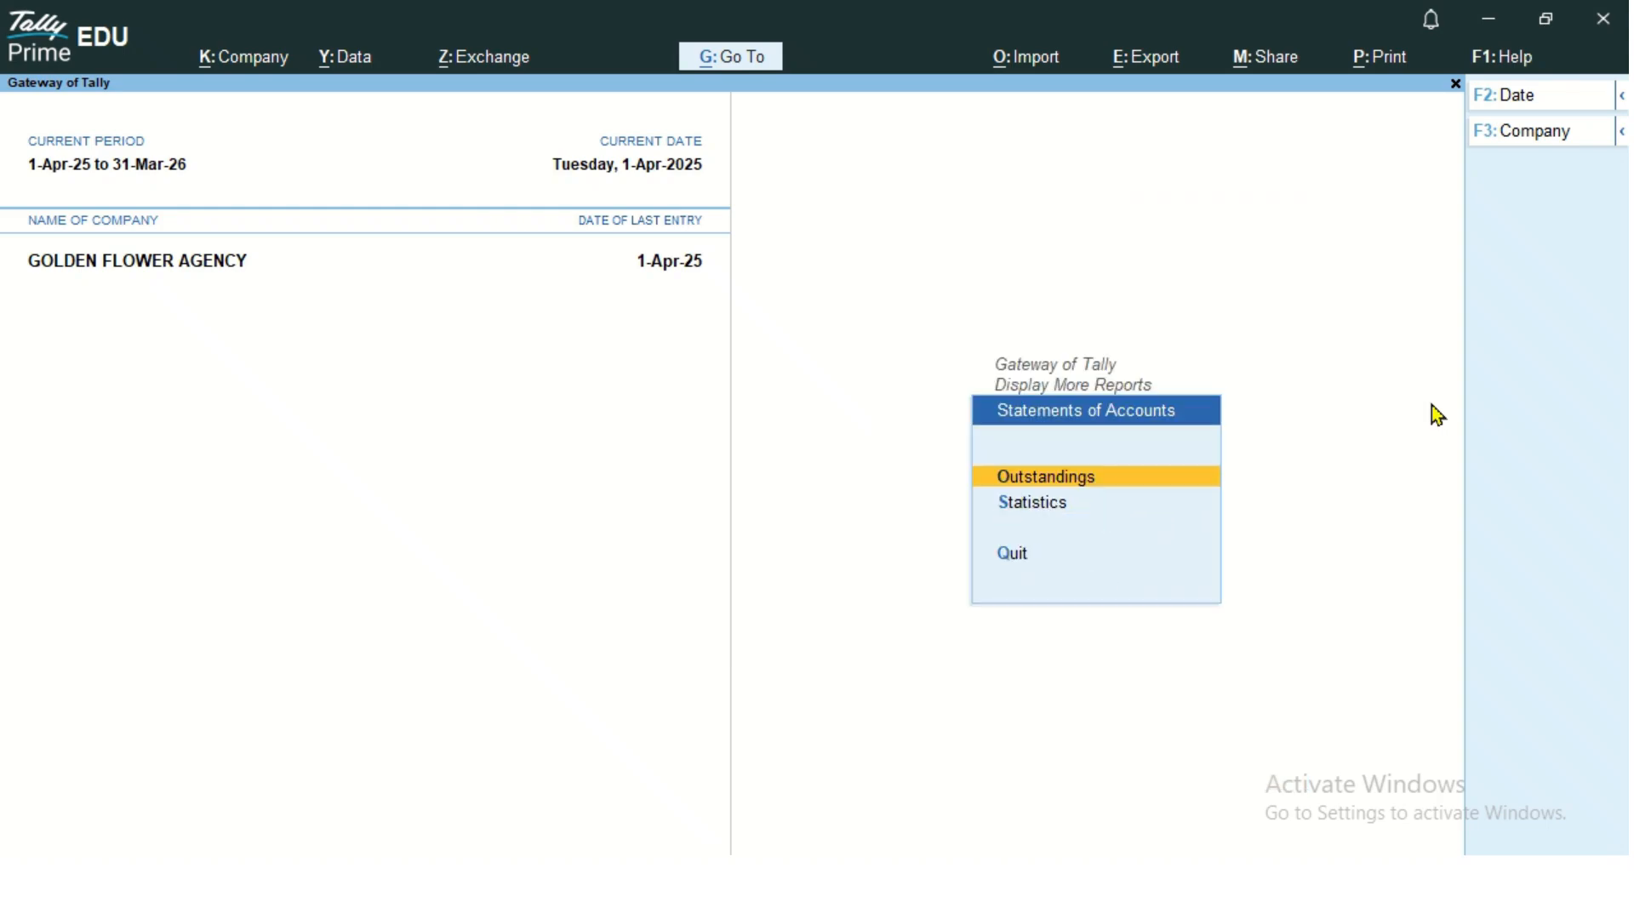
pyautogui.press('Return')
pyautogui.press('Return')
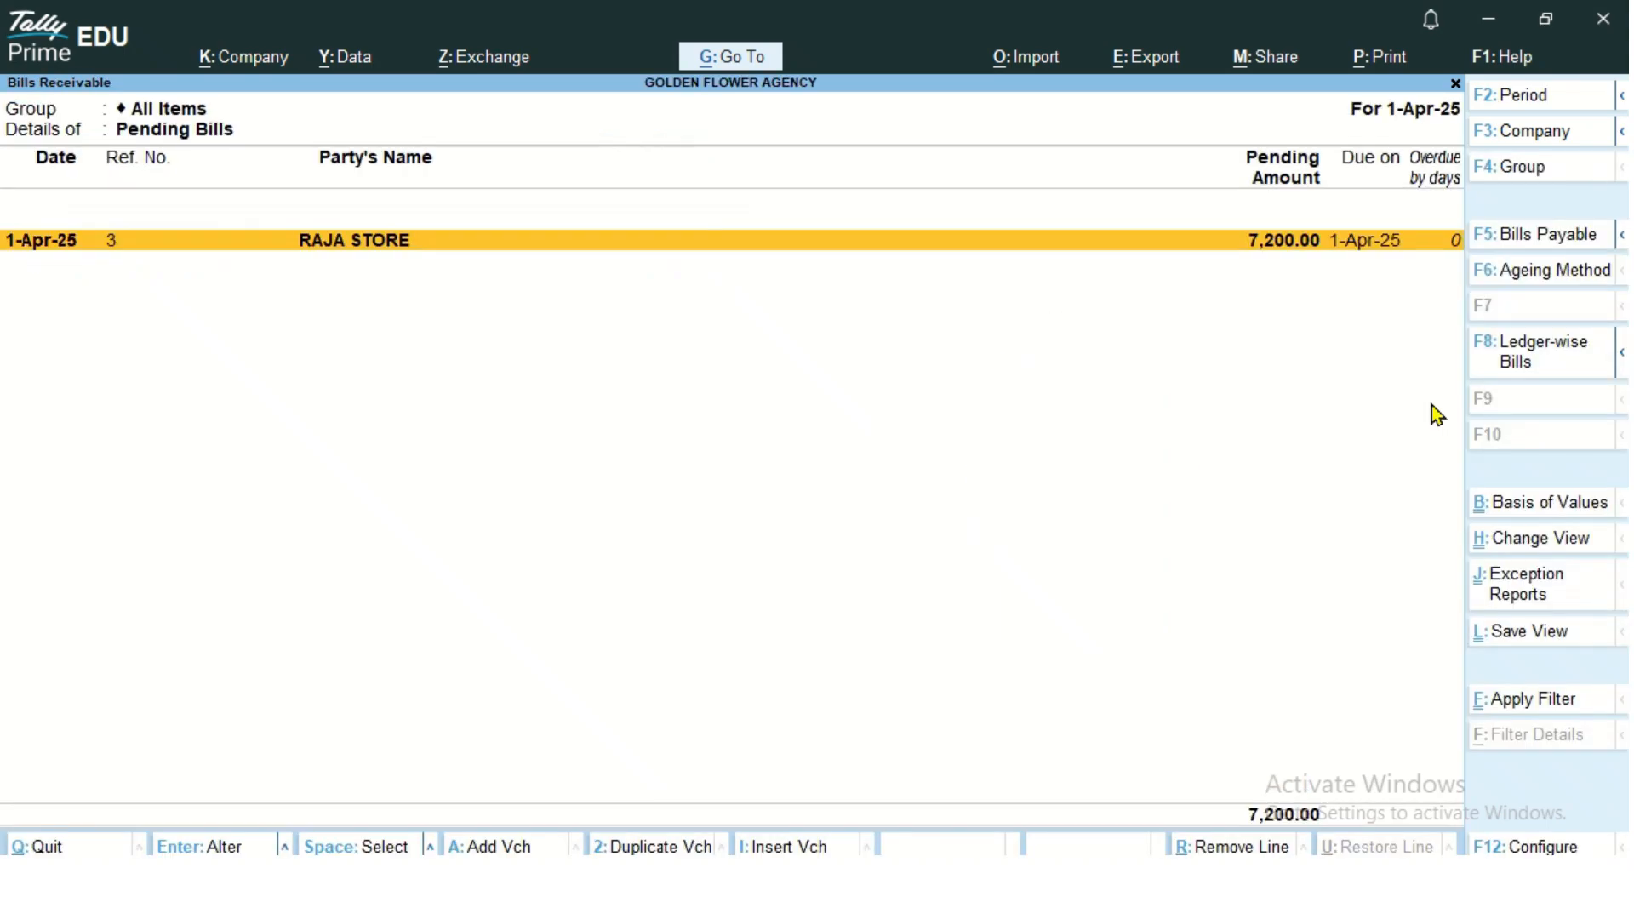
# Step: Expand RAJA STORE's pending bill to review its sales and credit note entries, and return to the Gateway of Tally
pyautogui.hotkey('alt', 'F5')
pyautogui.press('Down')
pyautogui.press('Down')
pyautogui.press('Down')
pyautogui.press('Down')
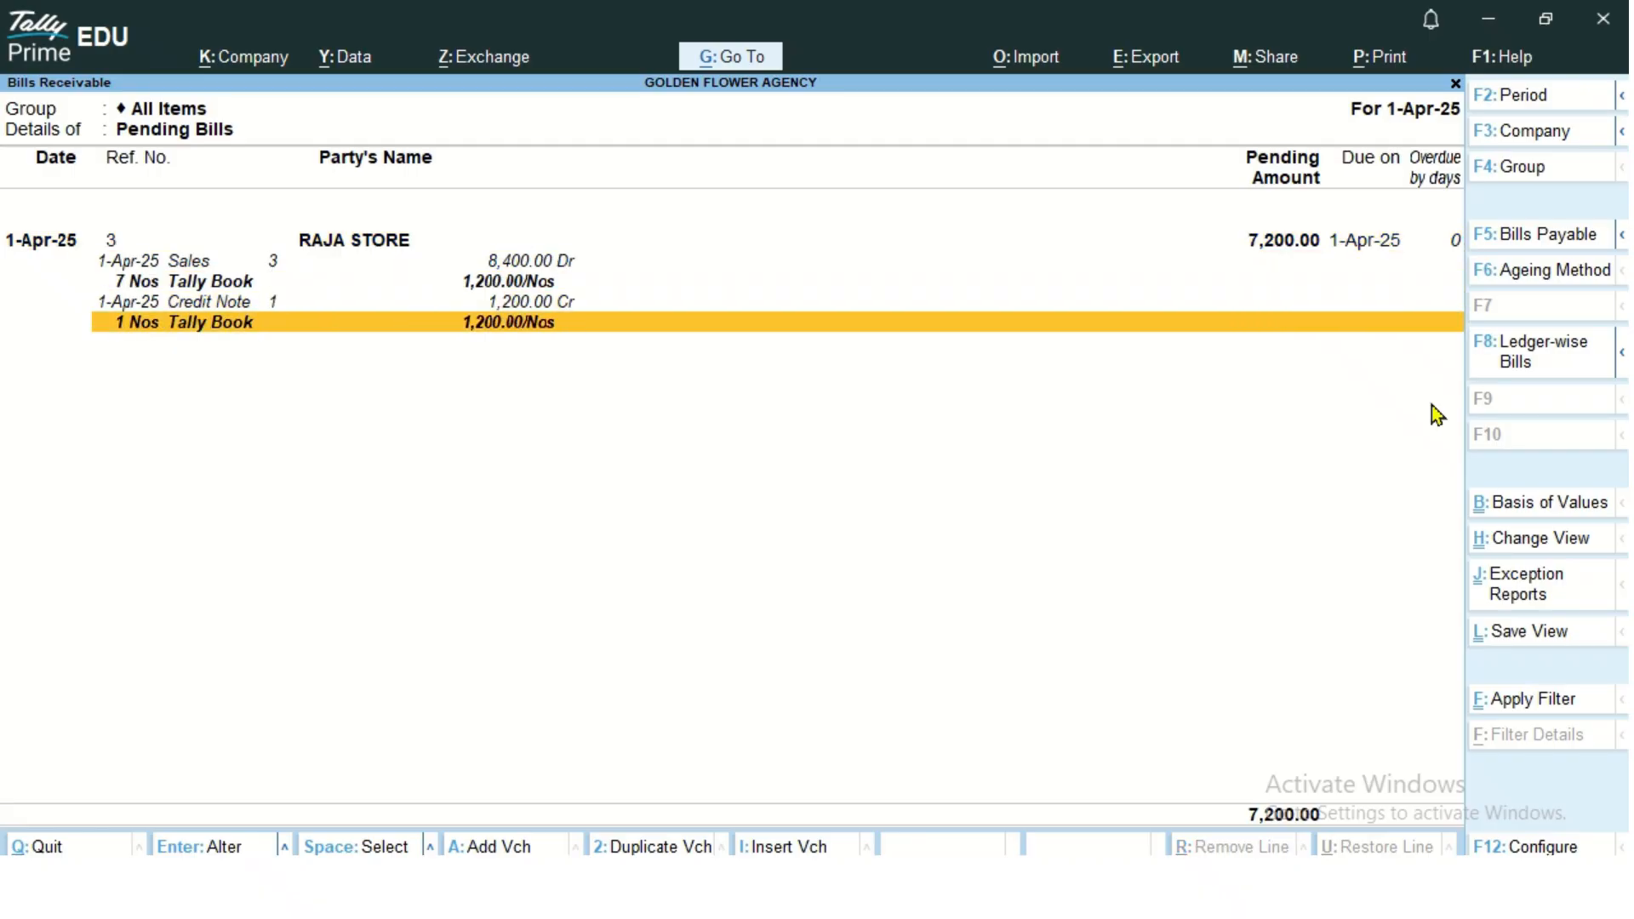
pyautogui.press('Up')
pyautogui.press('Up')
pyautogui.press('Up')
pyautogui.press('Up')
pyautogui.press('Escape')
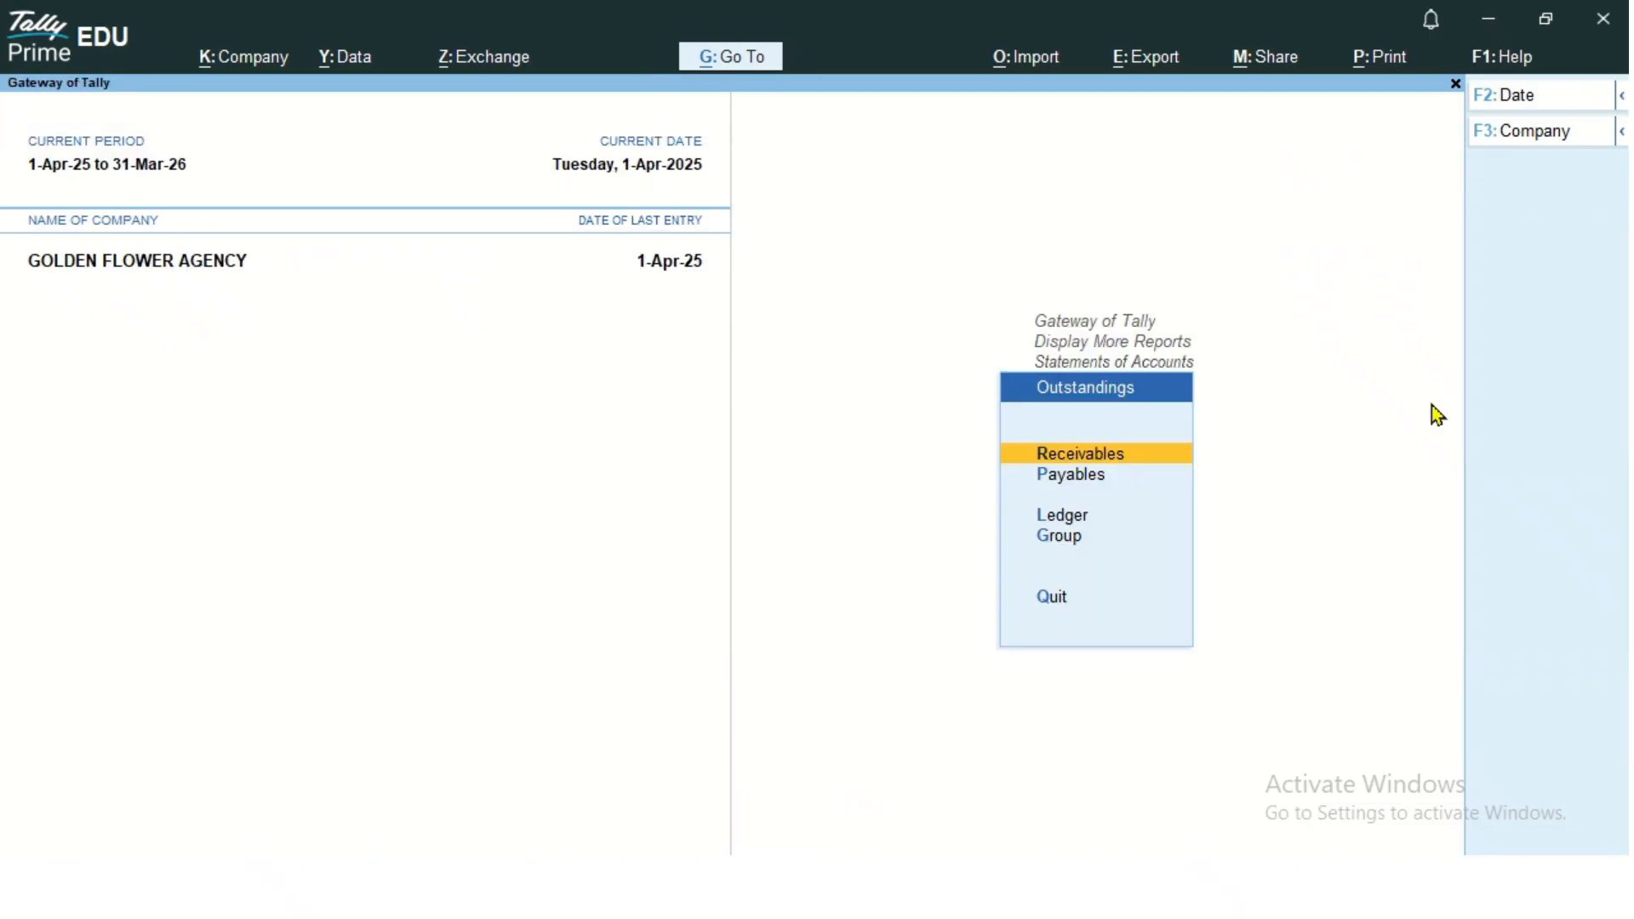
pyautogui.press('Escape')
pyautogui.press('Escape')
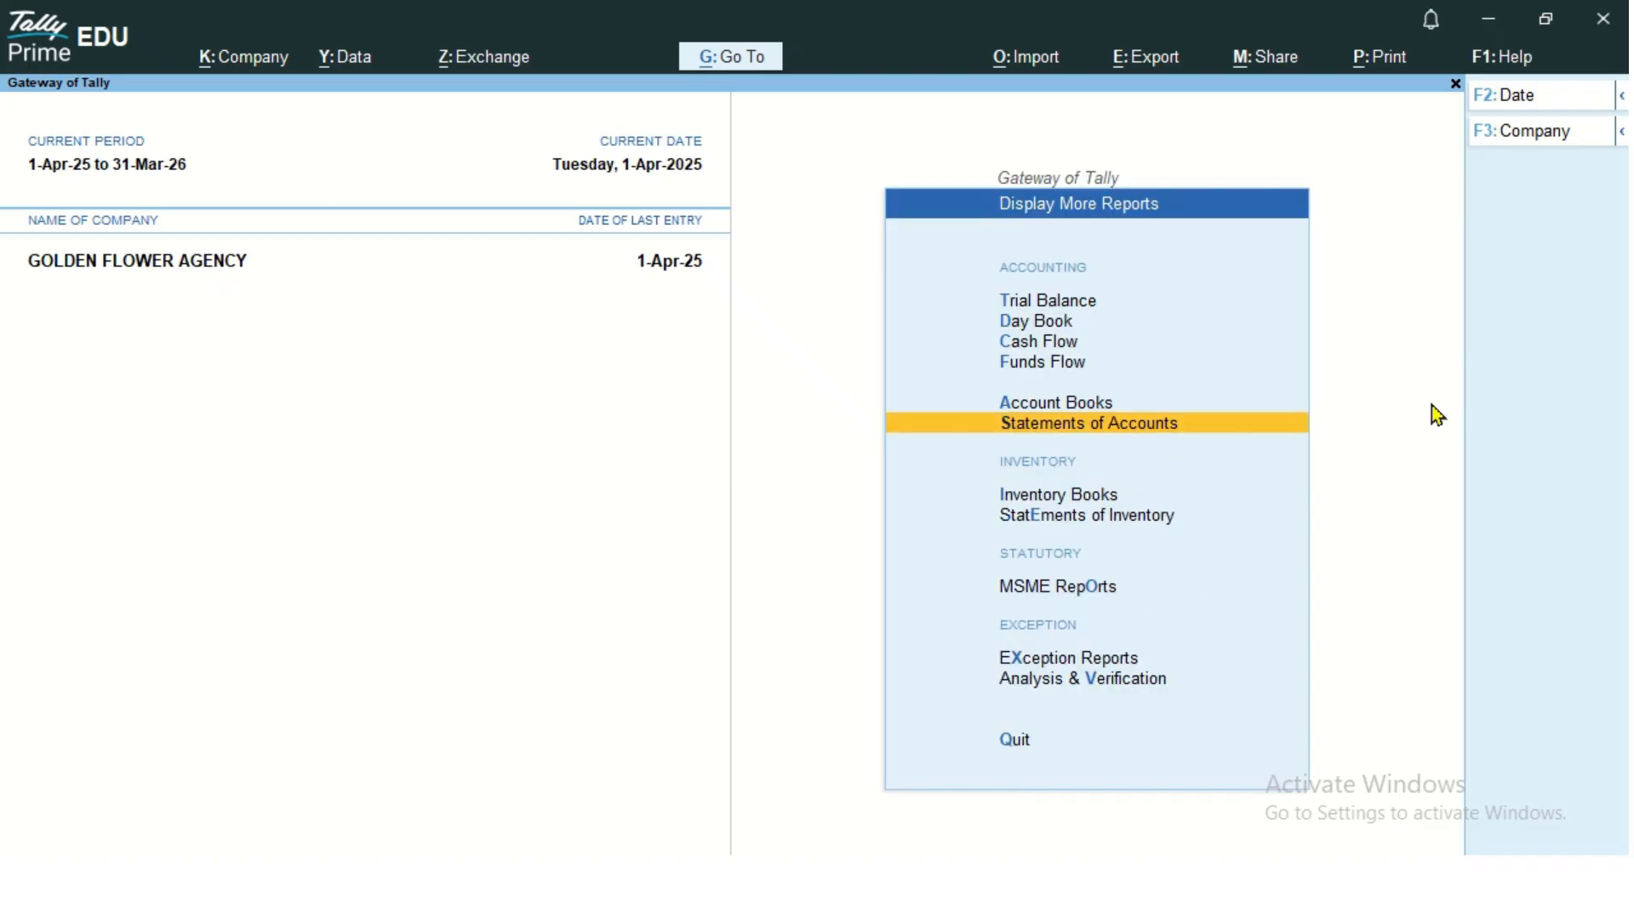
pyautogui.press('Up')
pyautogui.press('Down')
pyautogui.press('Escape')
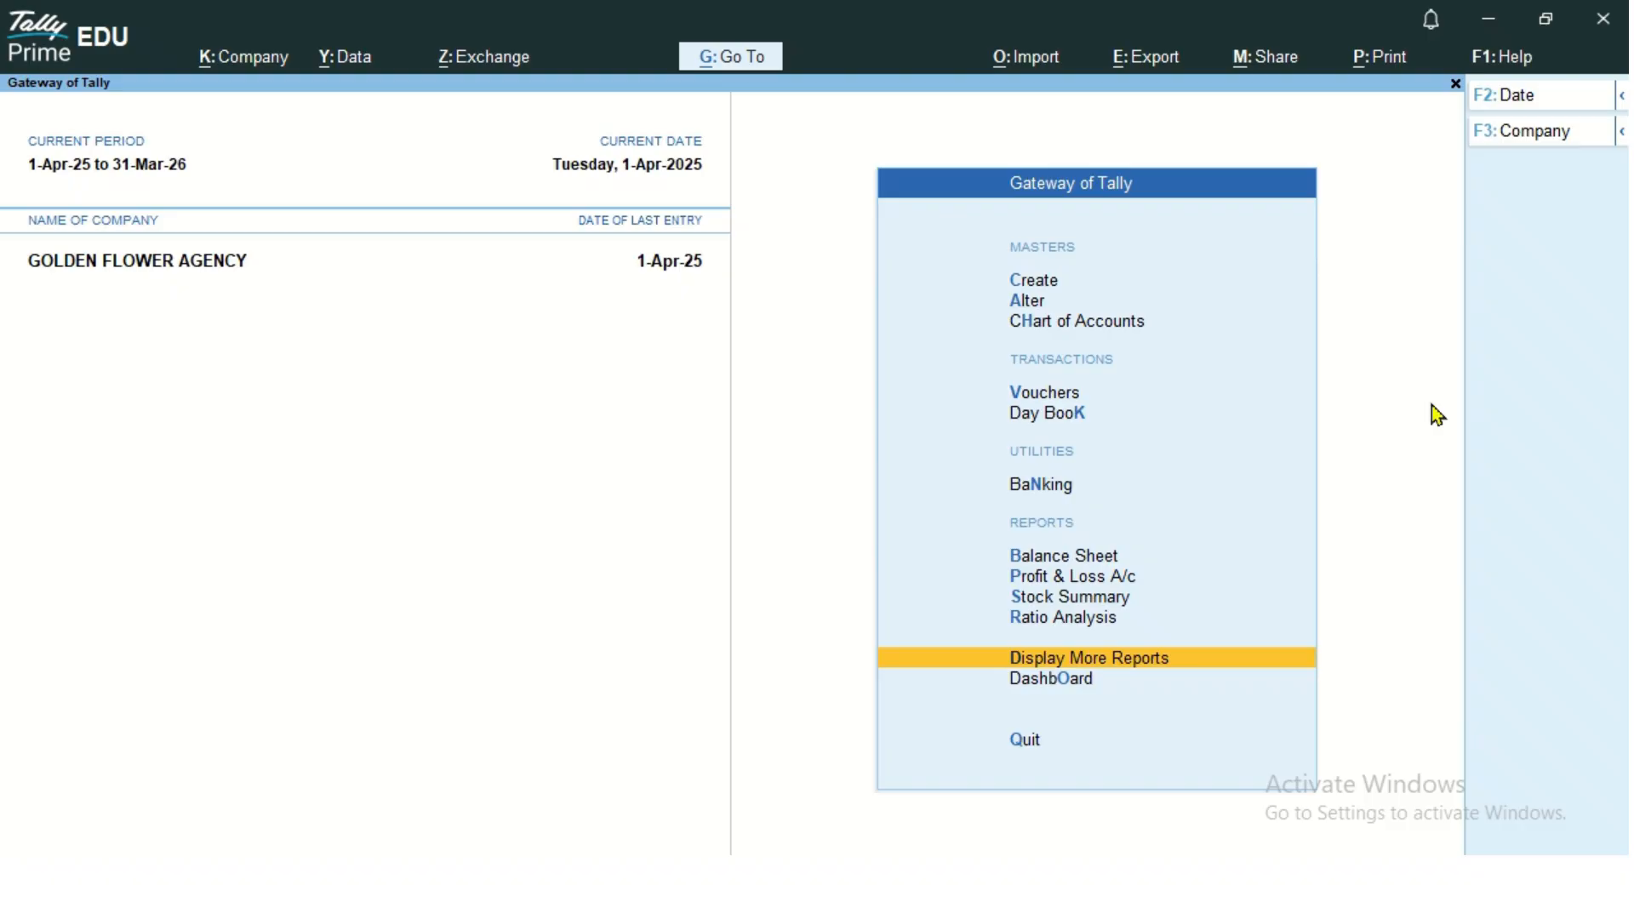
pyautogui.press('Up')
pyautogui.press('Up')
pyautogui.press('Up')
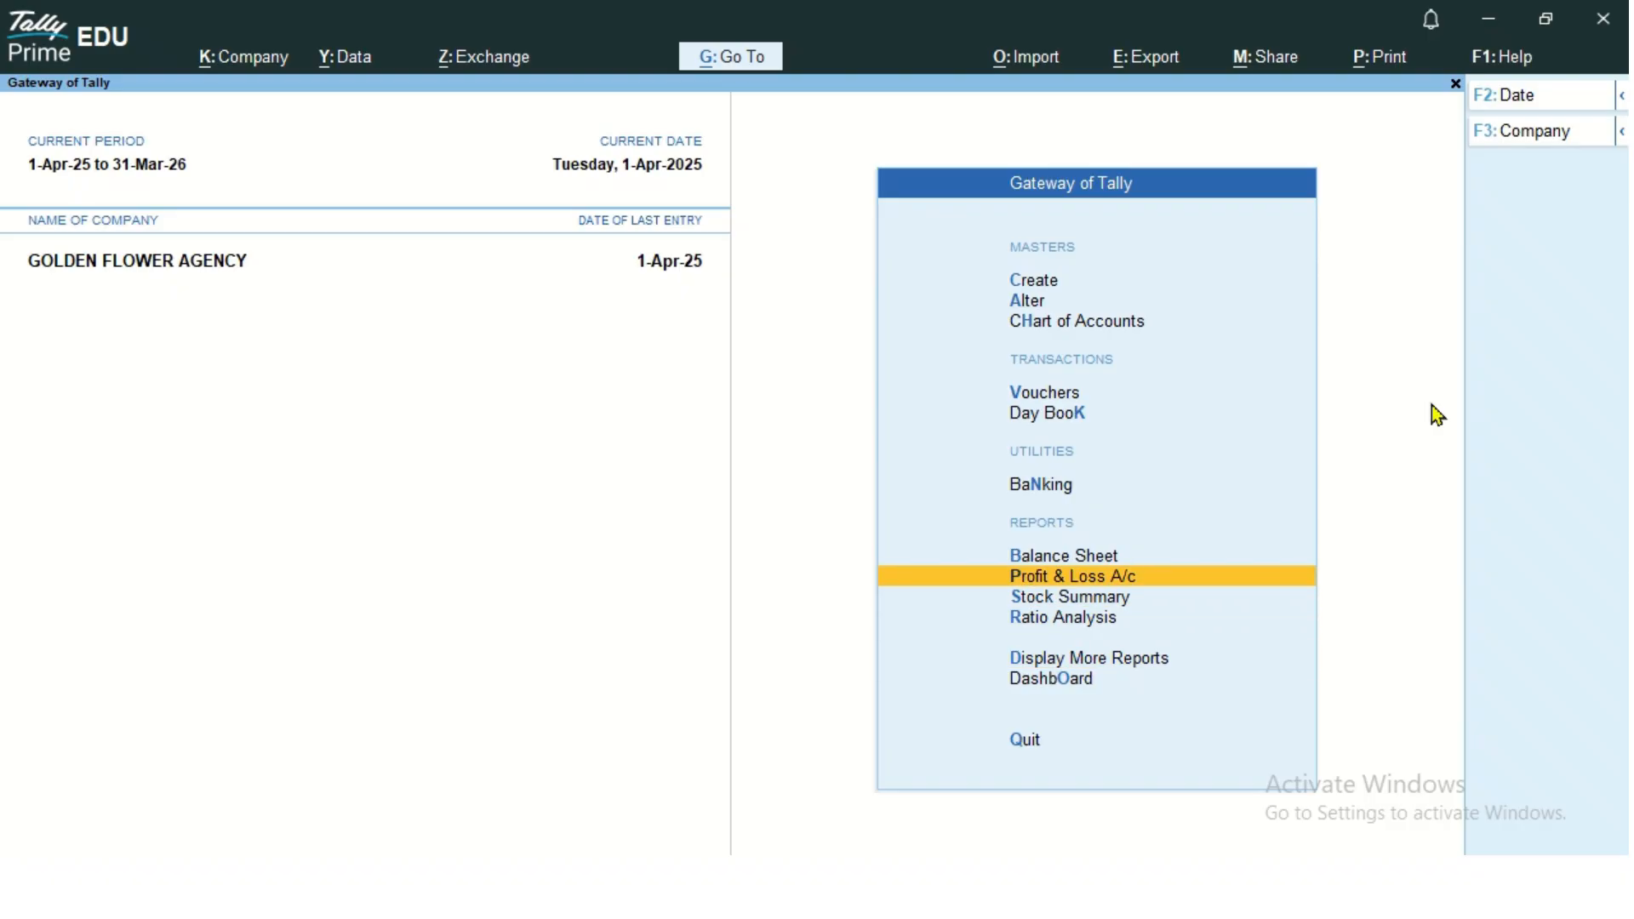
pyautogui.press('Up')
pyautogui.press('Up')
pyautogui.press('Down')
pyautogui.press('Down')
pyautogui.moveTo(796, 5)
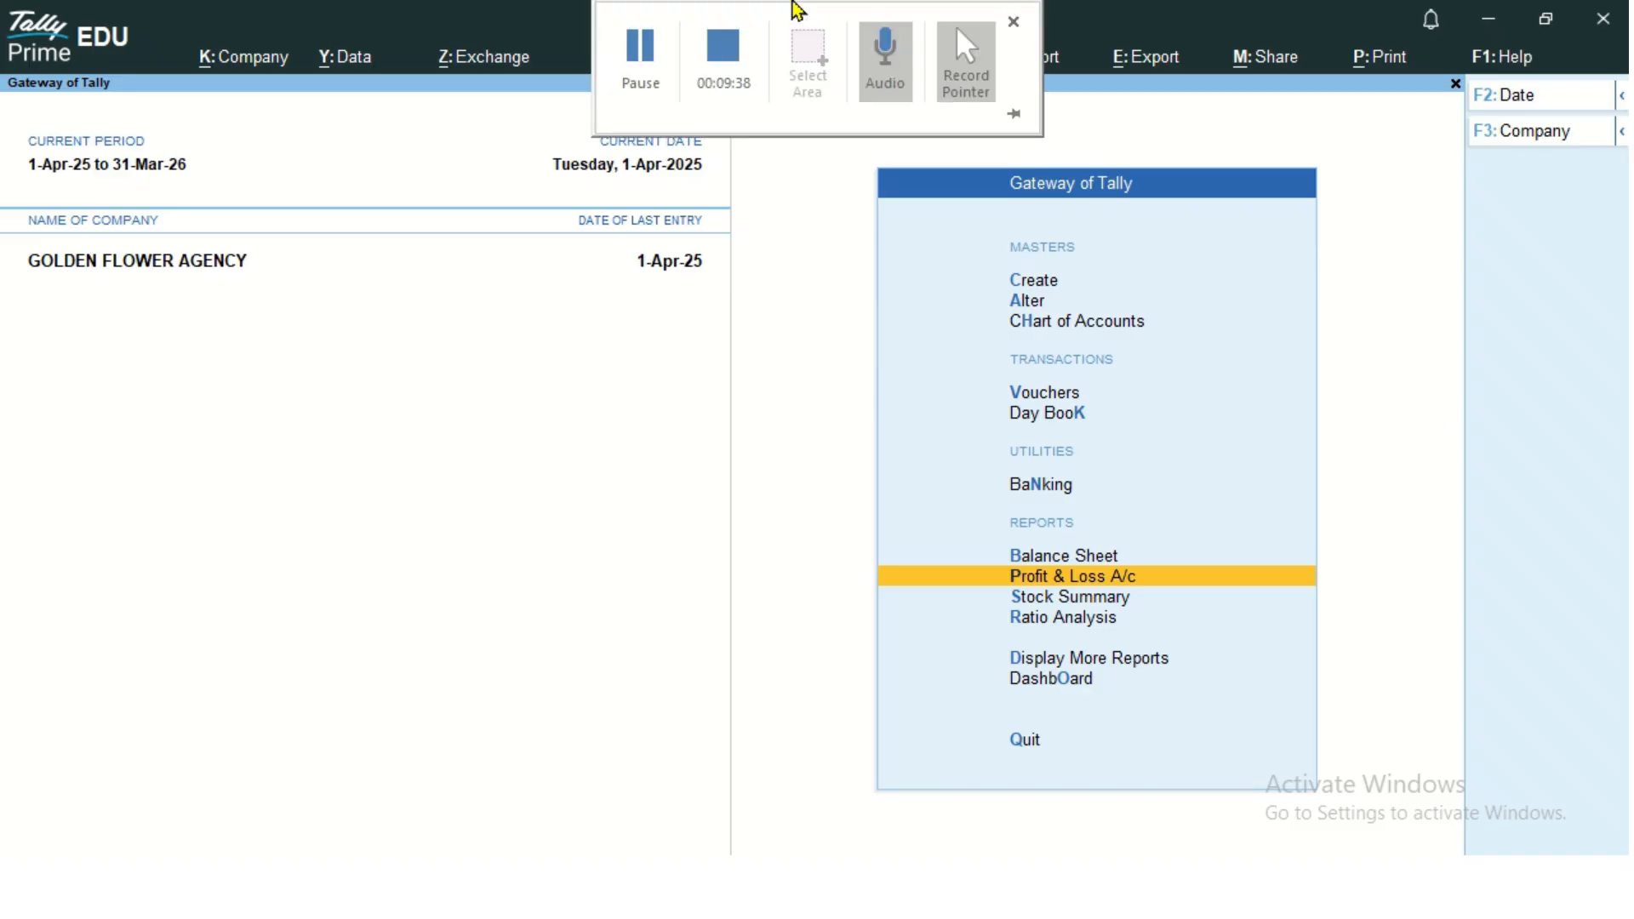